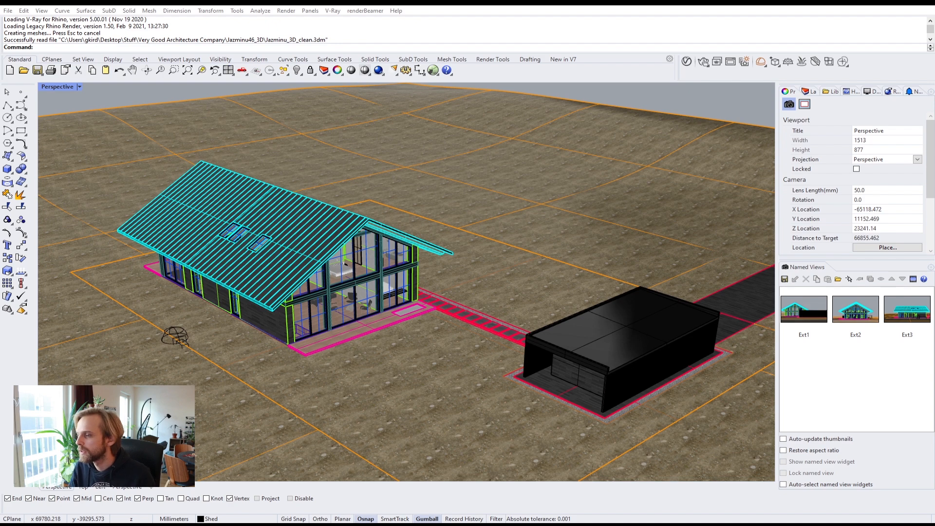
Look over the house, the shed and the surrounding terrain from several angles and distances
right_click_drag(372, 165, 323, 171)
scroll(331, 172, "down", 4)
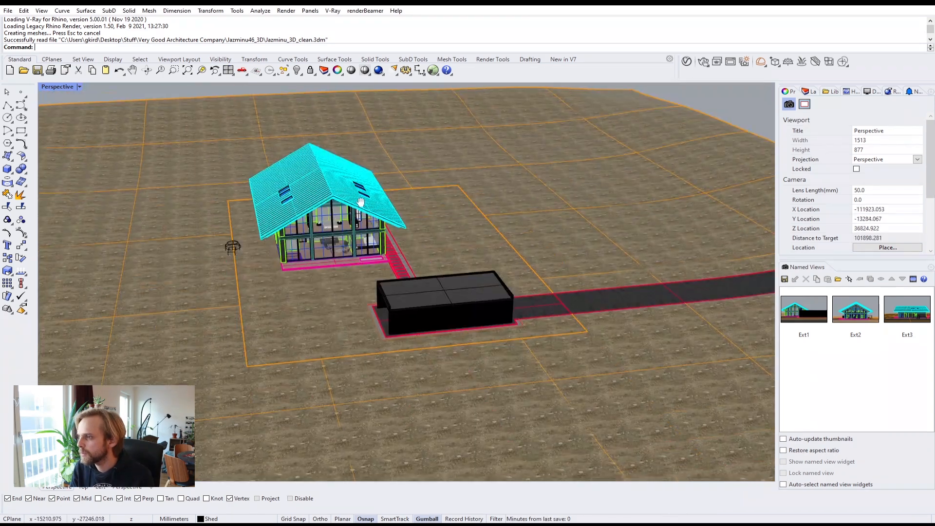
right_click_drag(357, 206, 374, 200, "shift")
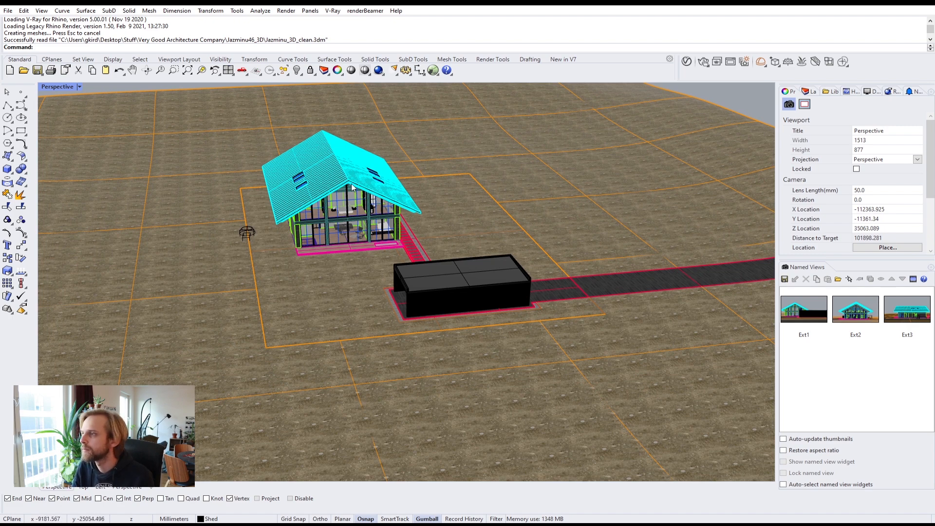
right_click_drag(414, 200, 431, 240)
scroll(372, 197, "up", 4)
mouse_move(316, 329)
right_mouse_down()
mouse_move(375, 265)
mouse_move(313, 314)
right_mouse_up()
scroll(374, 261, "down", 2)
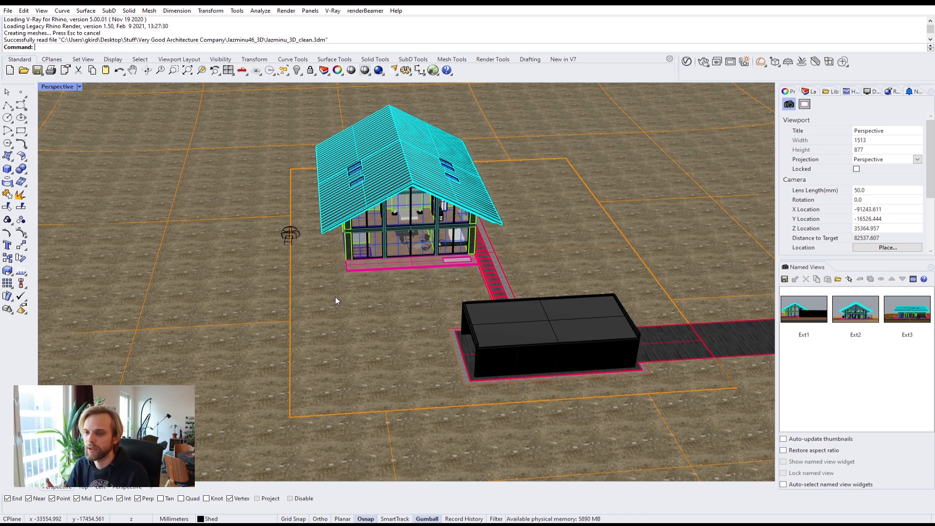
right_click_drag(335, 297, 246, 117)
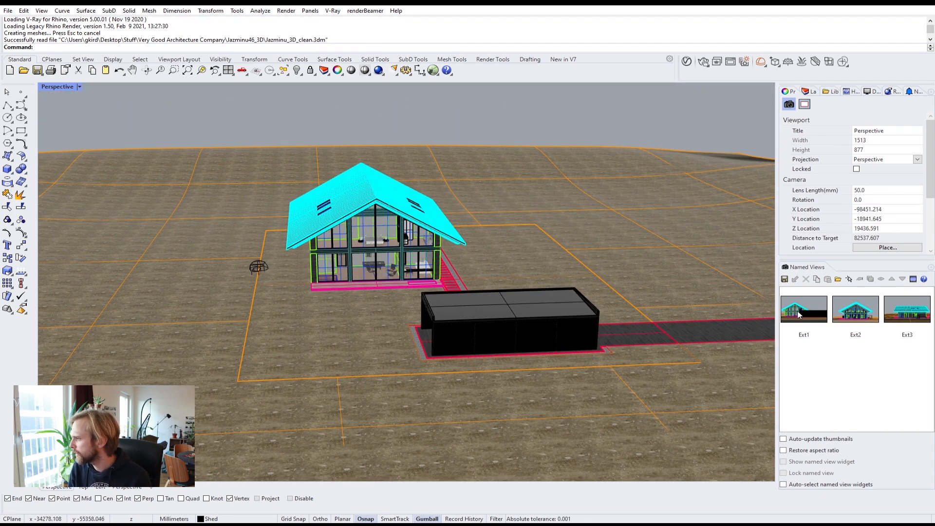
Restore the Ext1 named view and run an interactive V-Ray render of it, stopping it once the image is readable
double_click(798, 314)
left_click(696, 64)
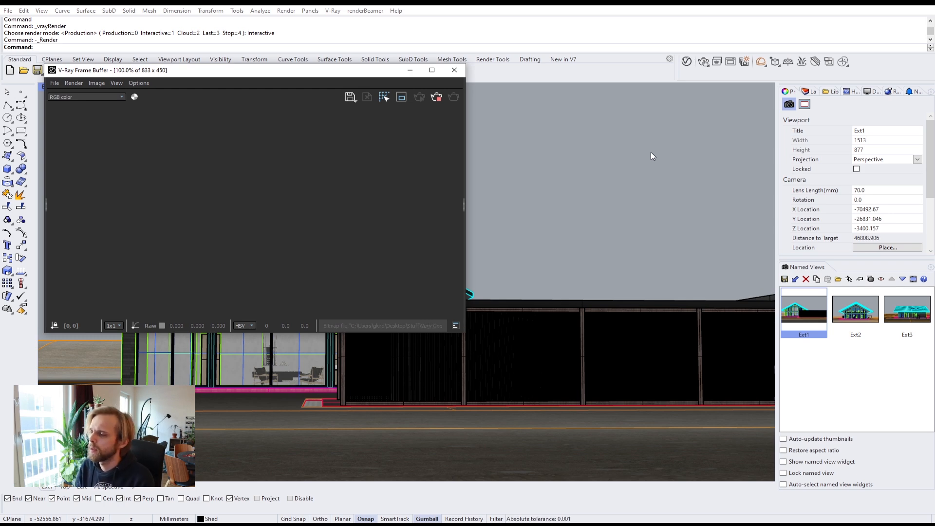
left_click_drag(341, 70, 443, 82)
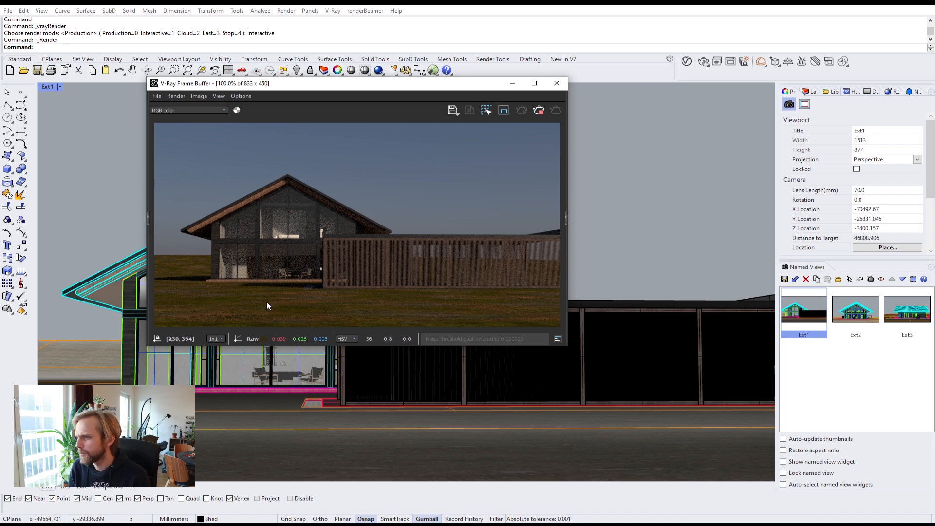
left_click(539, 111)
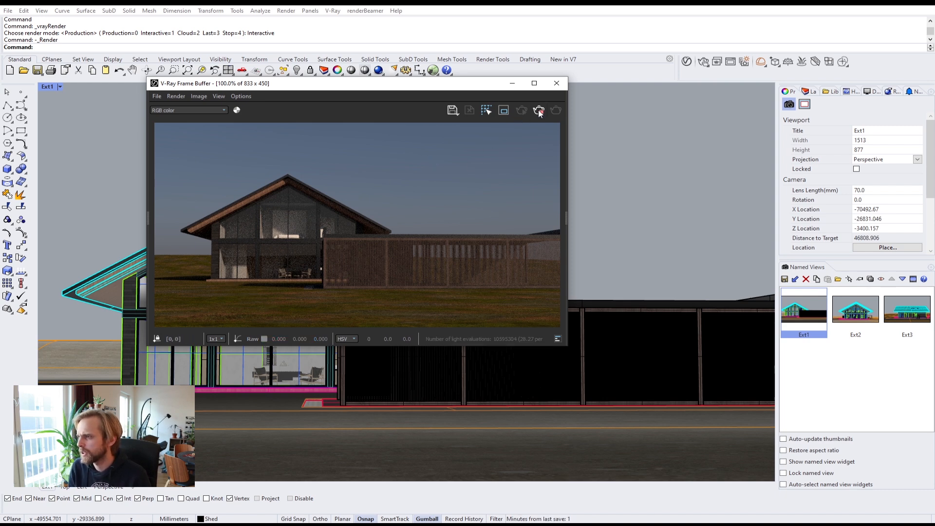
Inspect the roof gable up close in the rendered image and close the frame buffer
scroll(279, 183, "up", 2)
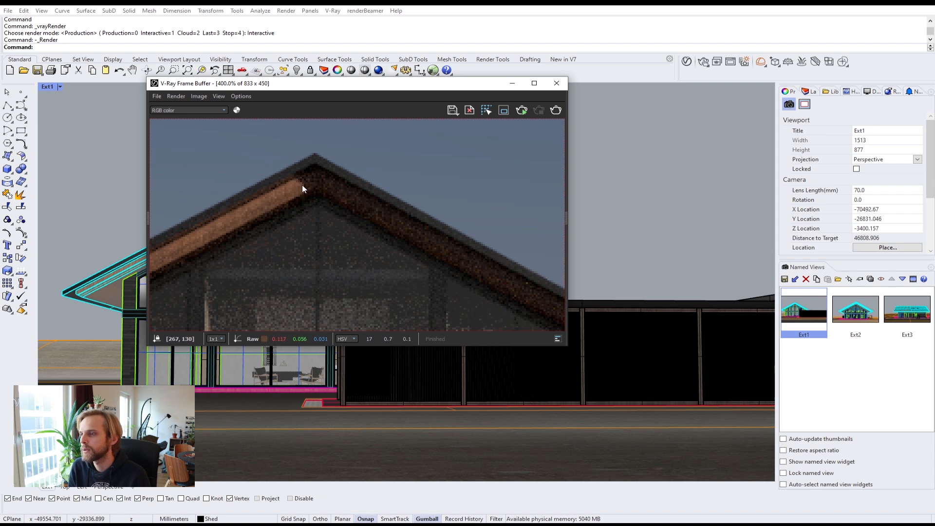
scroll(305, 188, "down", 1)
scroll(306, 189, "down", 1)
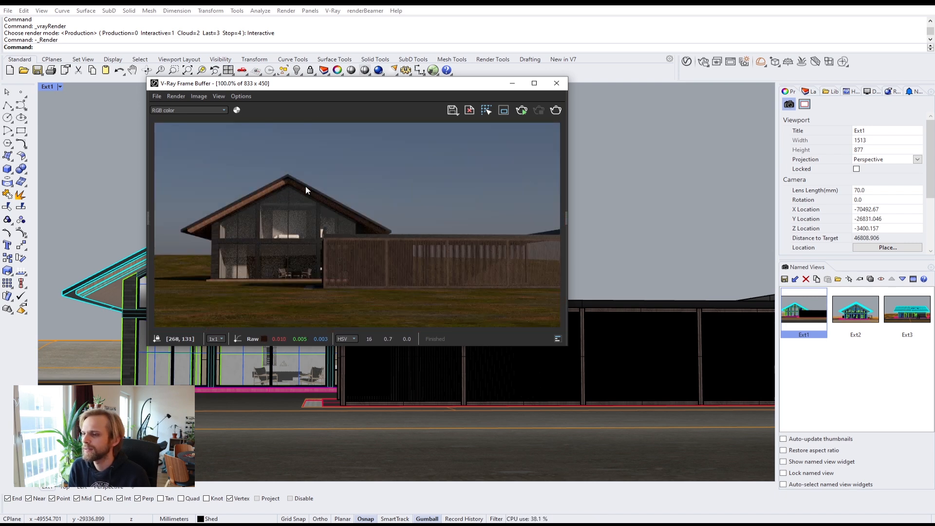
left_click(557, 83)
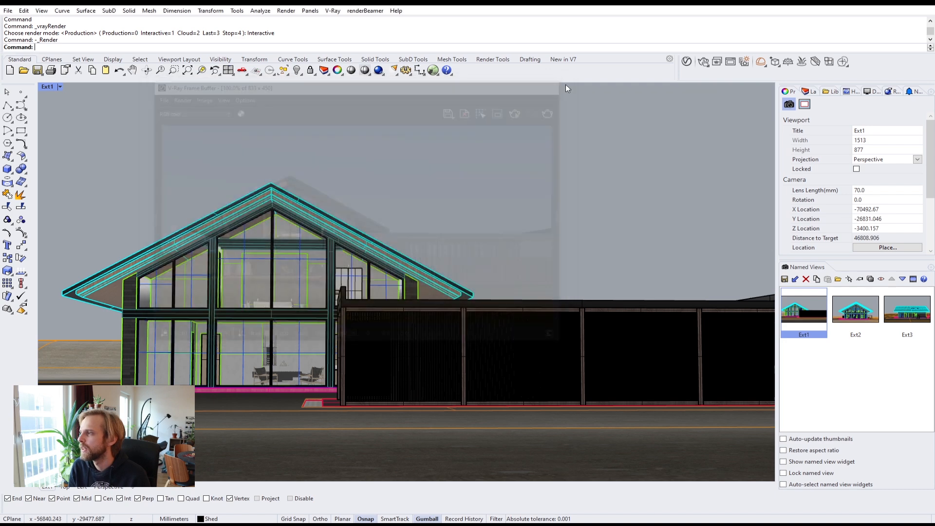
Open the Rhino Document Sun parameters in the V-Ray Asset Editor, enlarge the editor and collapse the Custom Orientation section
left_click(687, 63)
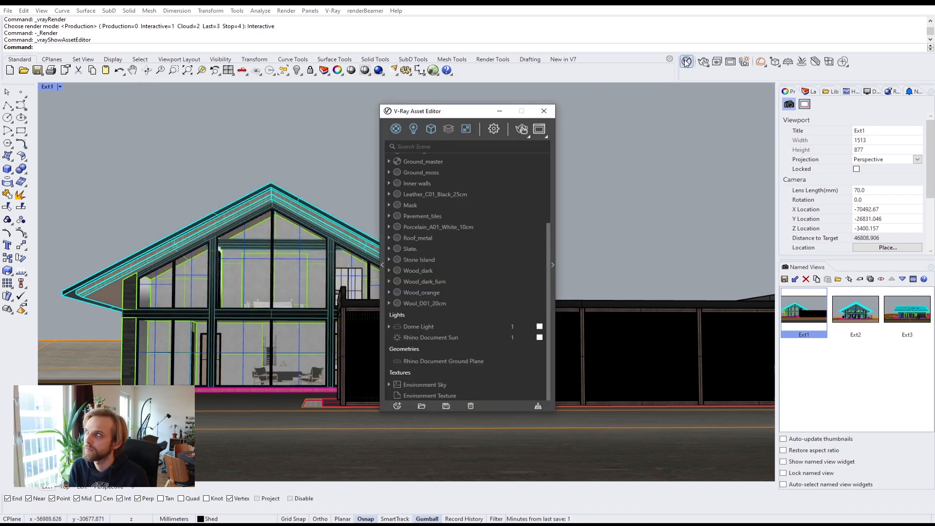
left_click(414, 129)
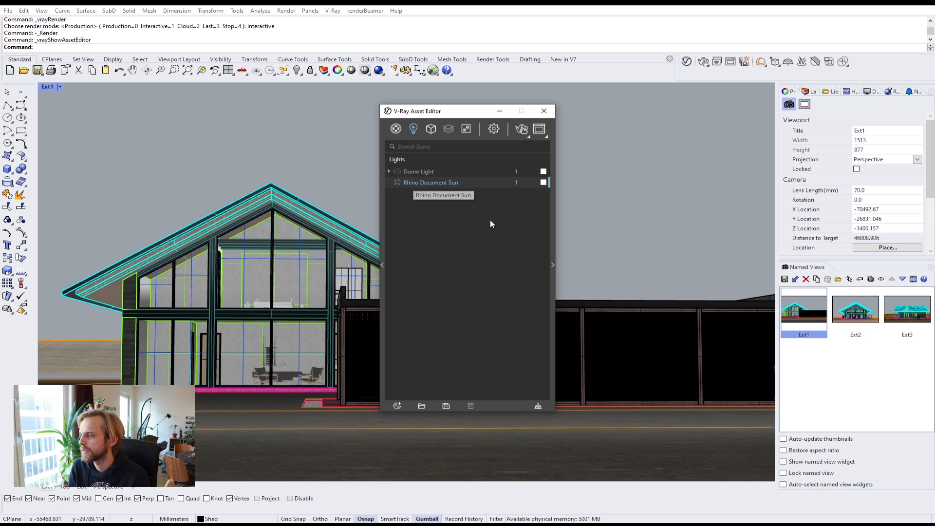
left_click(551, 265)
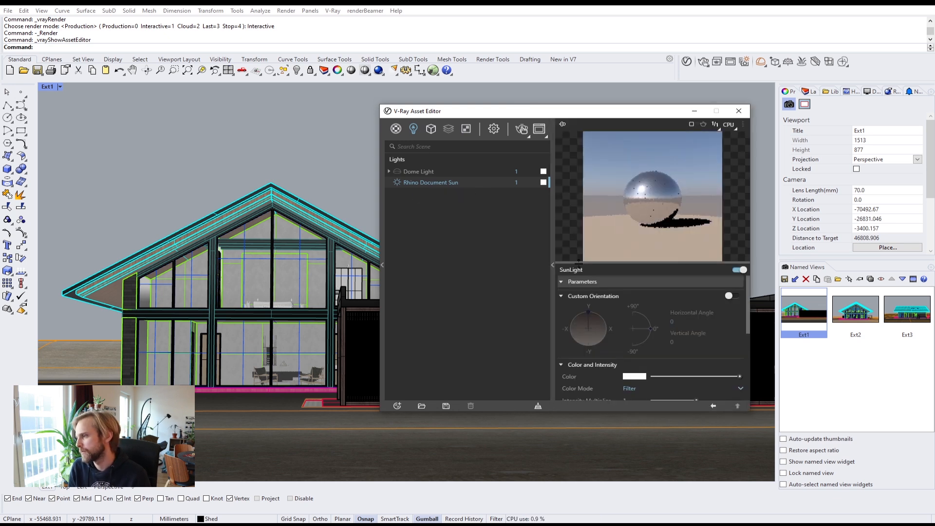
left_click_drag(624, 115, 625, 36)
left_click_drag(635, 336, 634, 435)
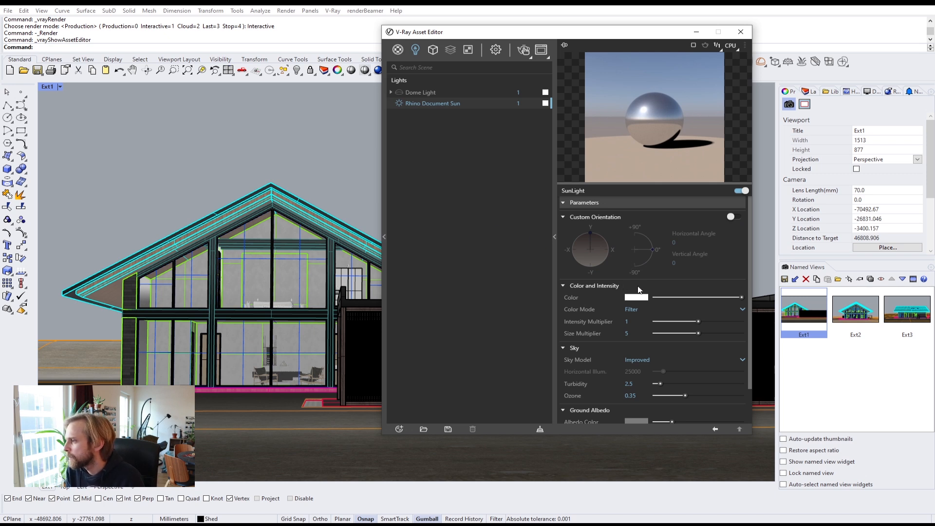
left_click(585, 216)
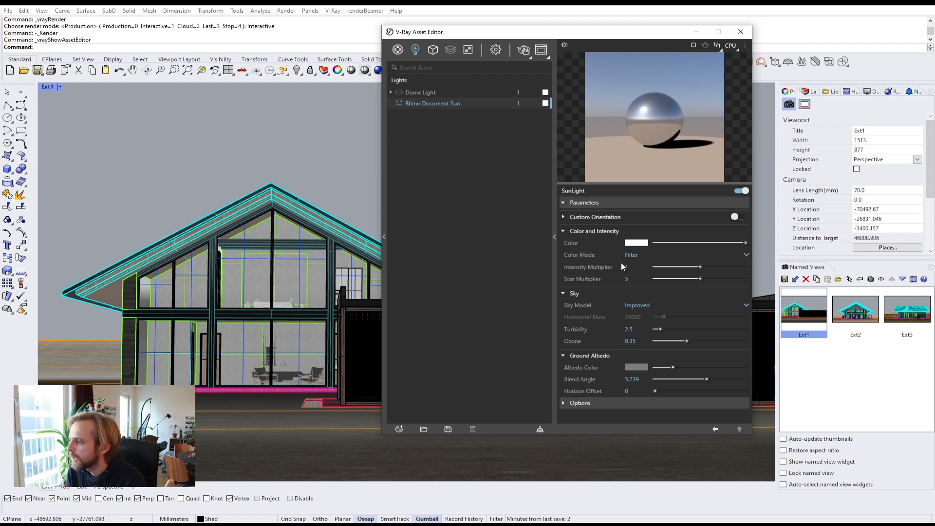
Try a sun Size Multiplier of 1 and set it back to 5
left_click_drag(633, 267, 582, 278)
key("Tab")
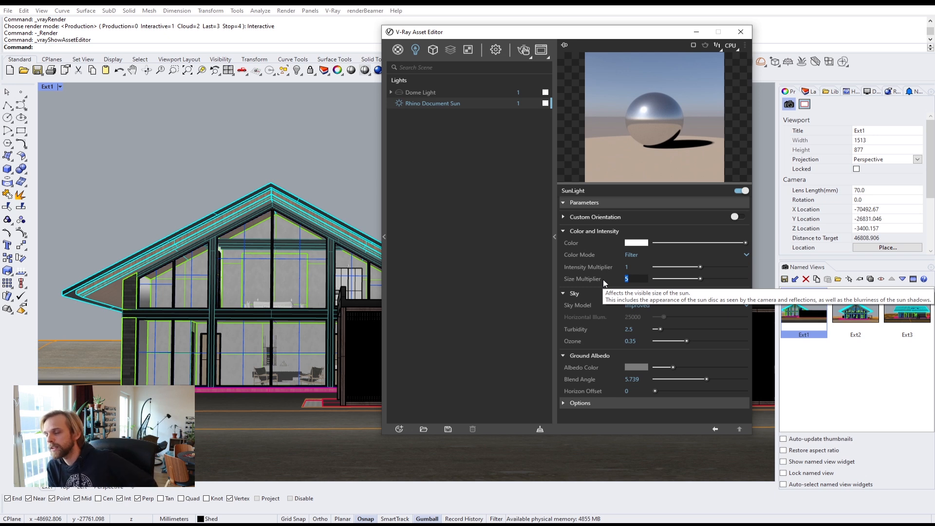
type("1")
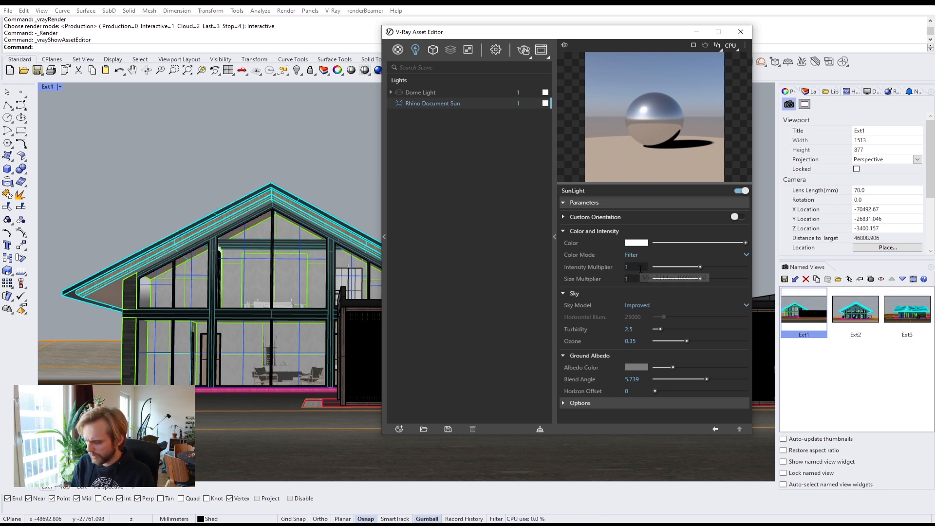
left_click(639, 267)
left_click_drag(639, 280, 606, 281)
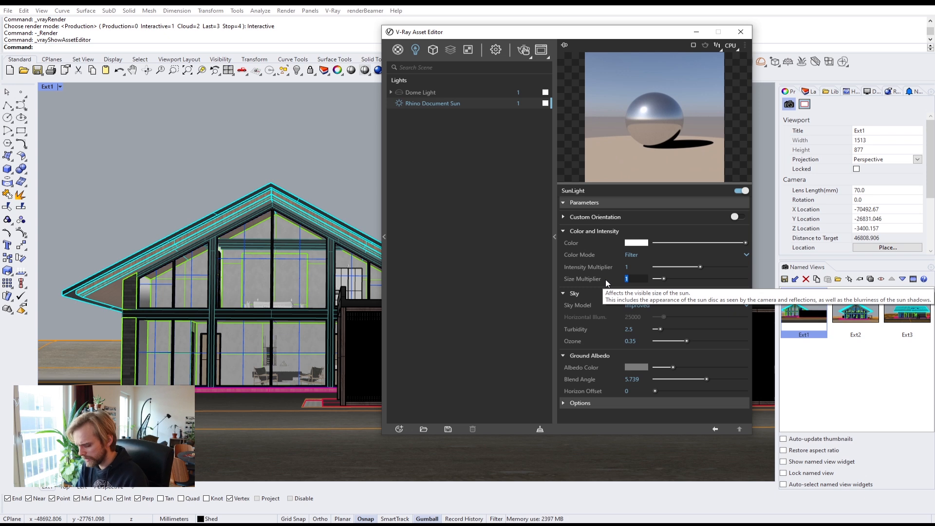
type("5")
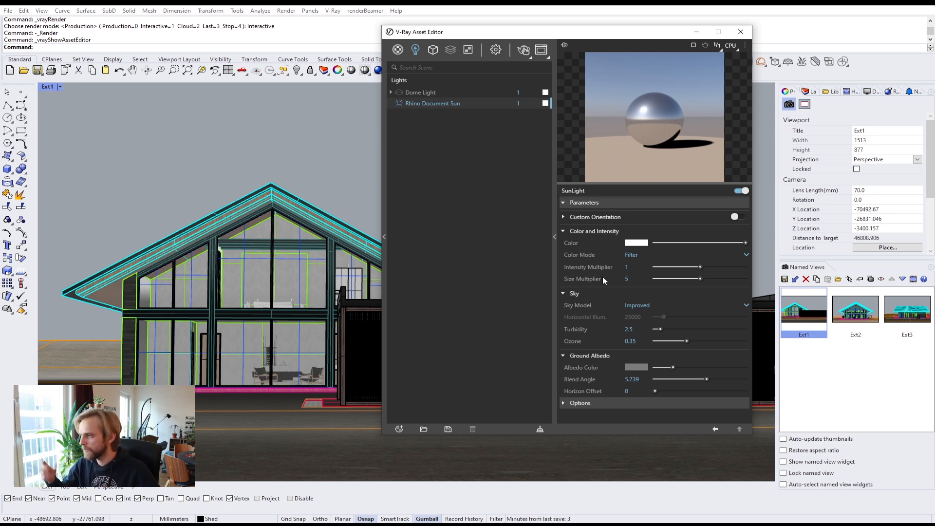
left_click(626, 278)
left_click(588, 285)
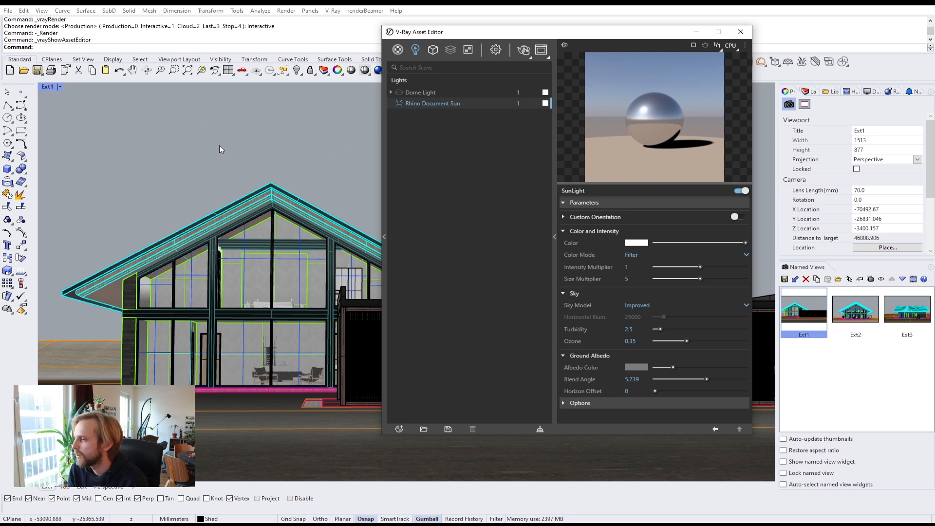
Try the Hosek et al sky model for the sun and set it back to Improved
left_click(648, 305)
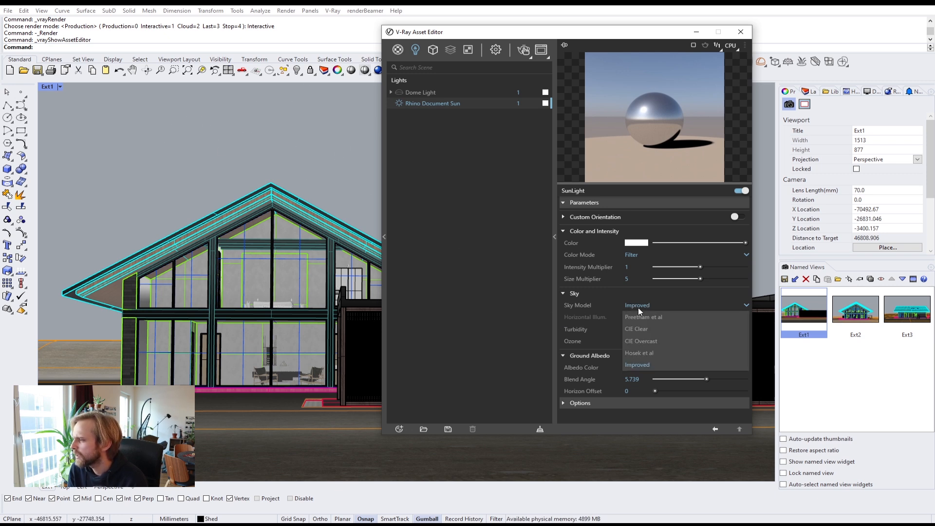
left_click(643, 353)
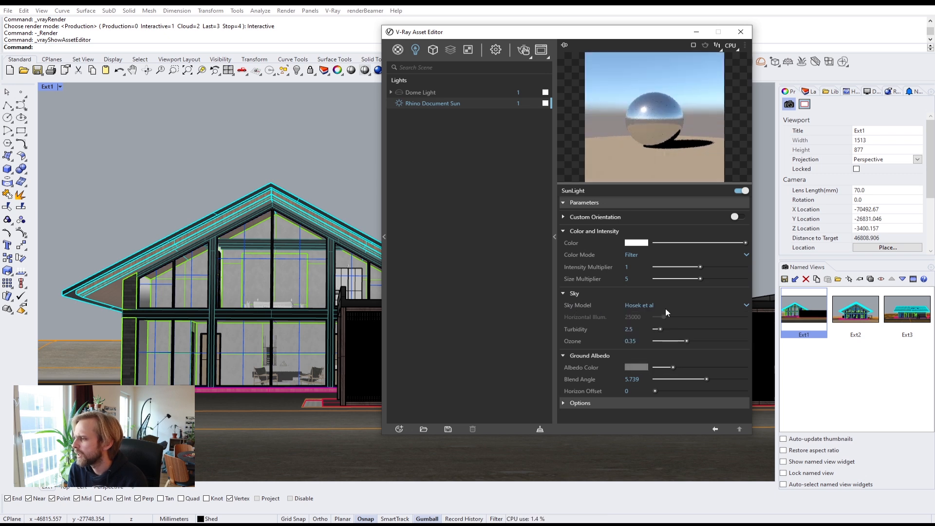
left_click(634, 305)
left_click(643, 365)
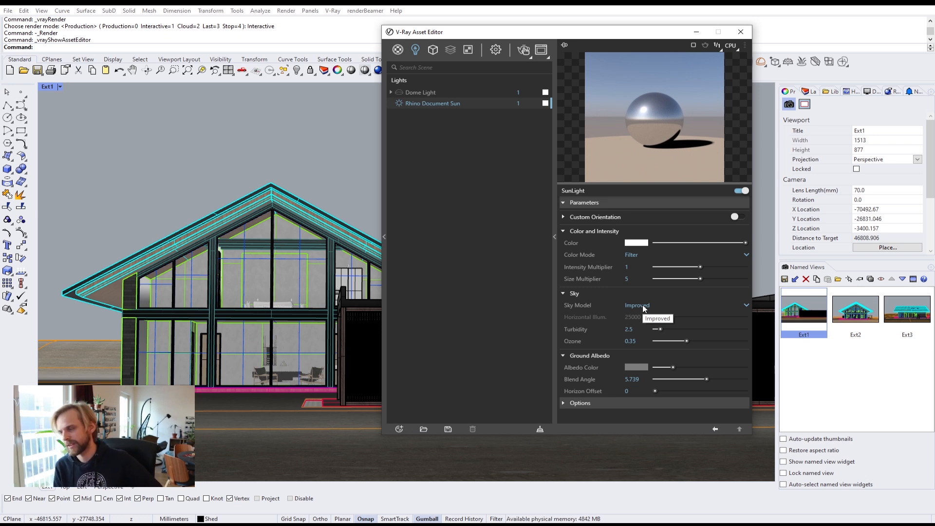
left_click(642, 305)
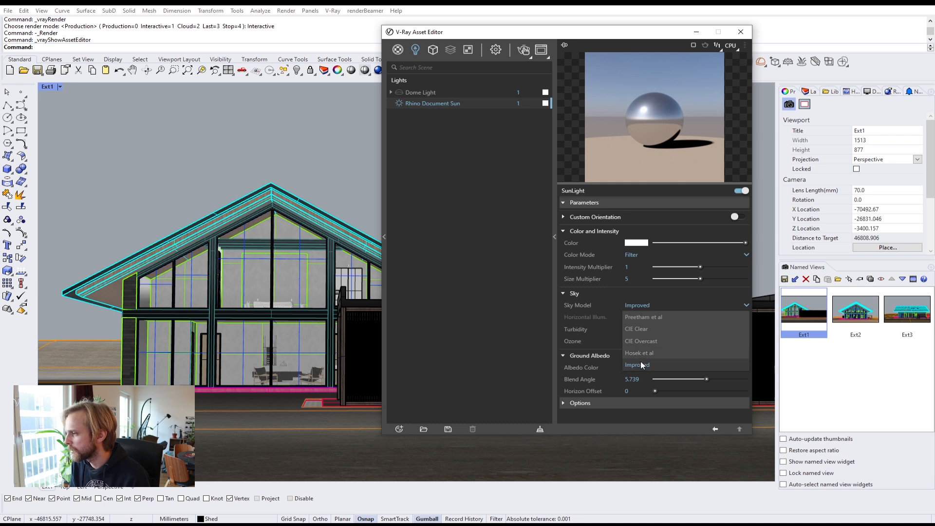
left_click(653, 304)
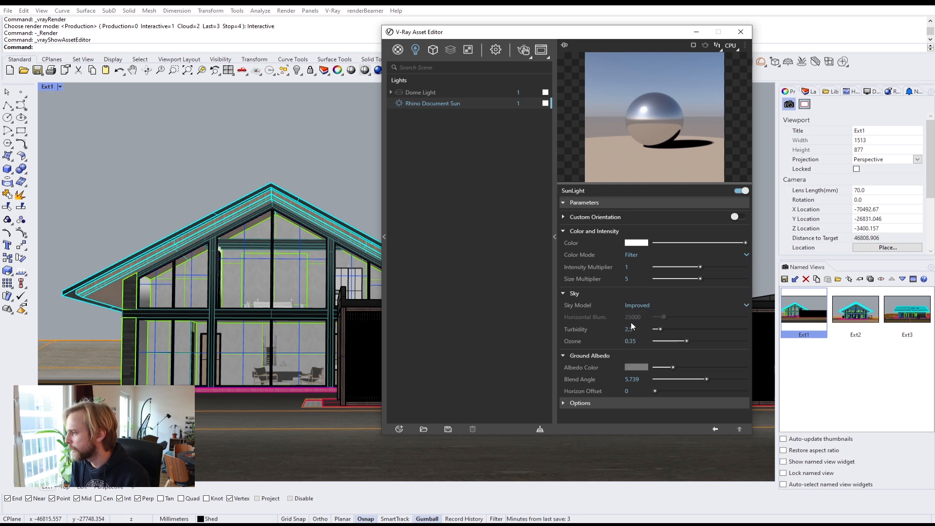
Collapse the sun's Sky, Ground Albedo, and Color and Intensity sections, hide the parameters and move the Asset Editor off the house
mouse_move(580, 302)
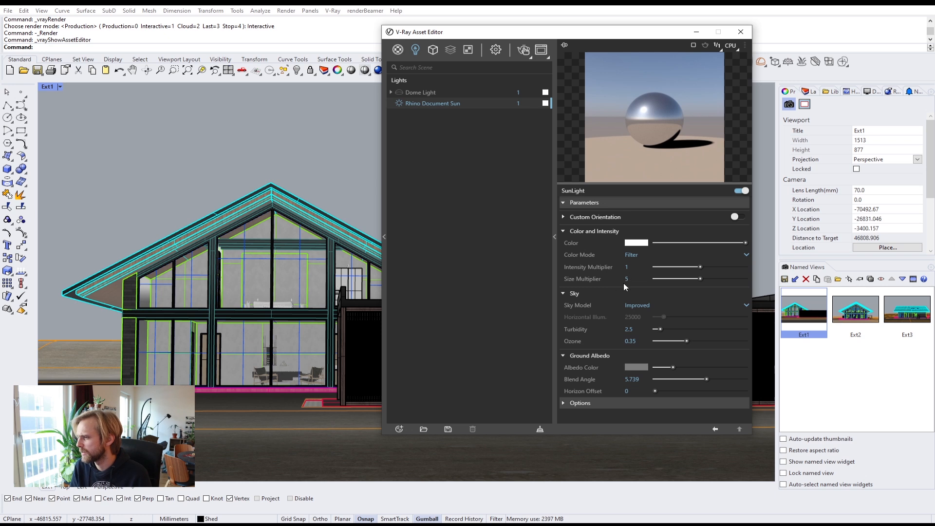
left_click(593, 293)
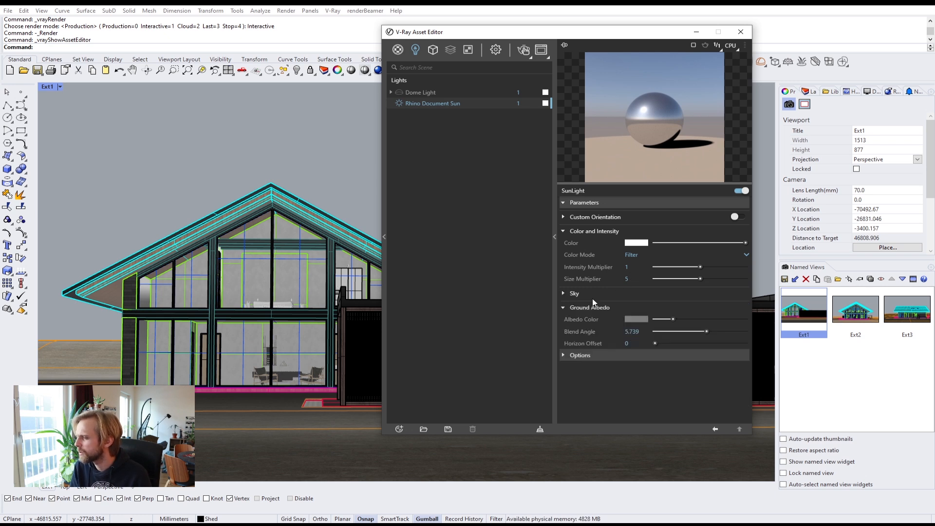
left_click(595, 307)
left_click(576, 231)
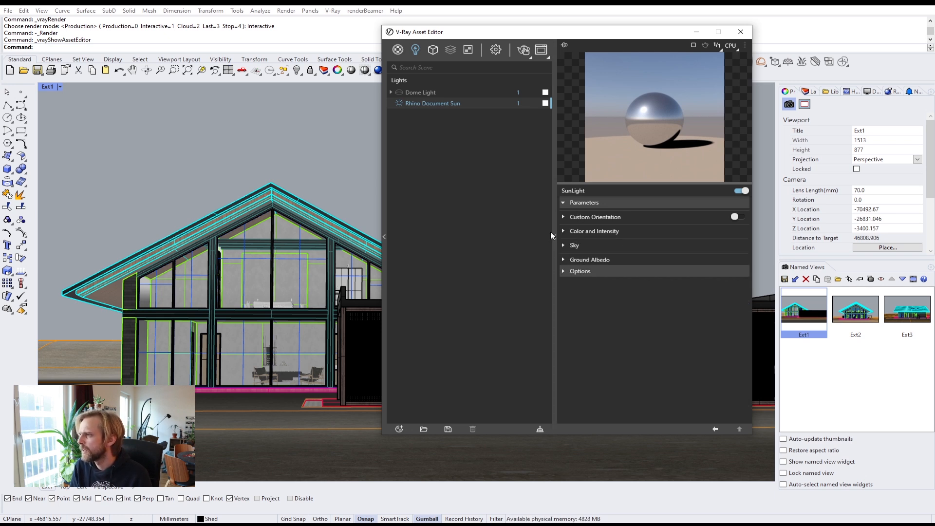
left_click(554, 236)
left_click_drag(457, 32, 731, 57)
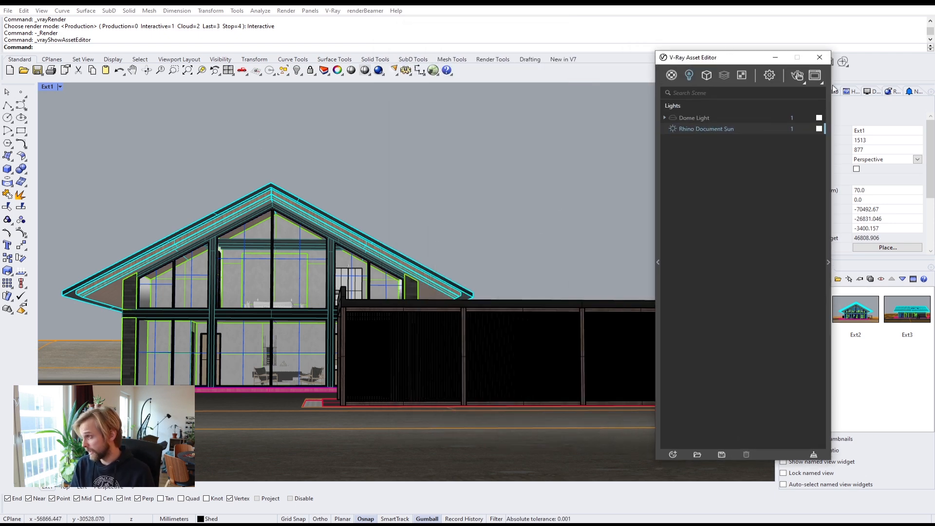
Review the last render in the V-Ray frame buffer, and close it and the Asset Editor
left_click(815, 76)
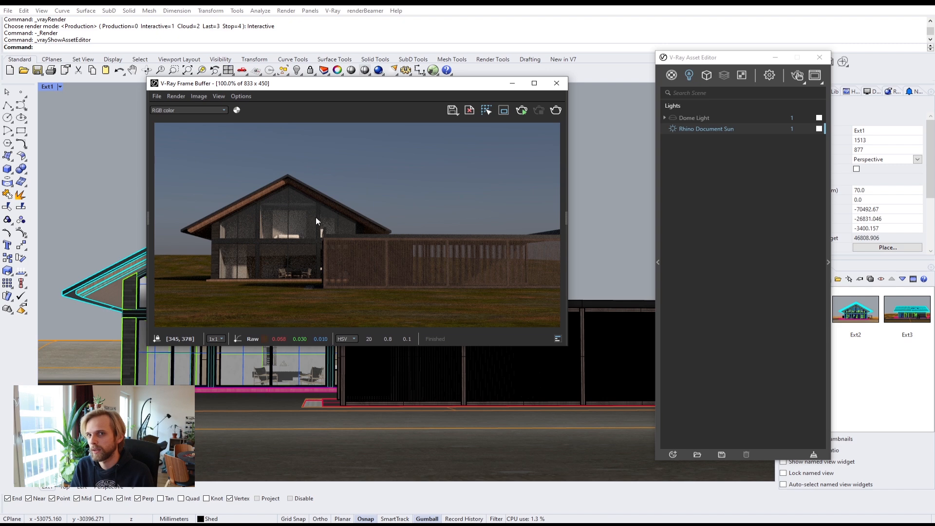
left_click(557, 85)
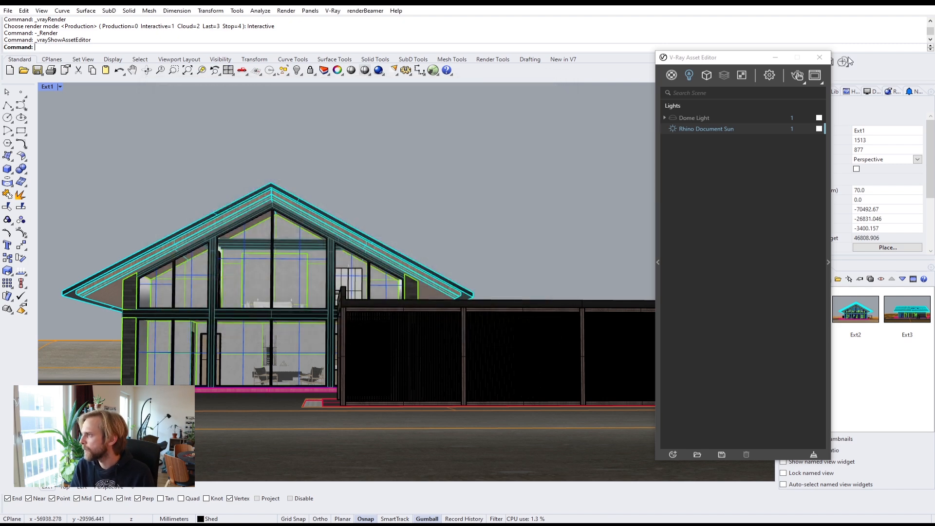
left_click(820, 57)
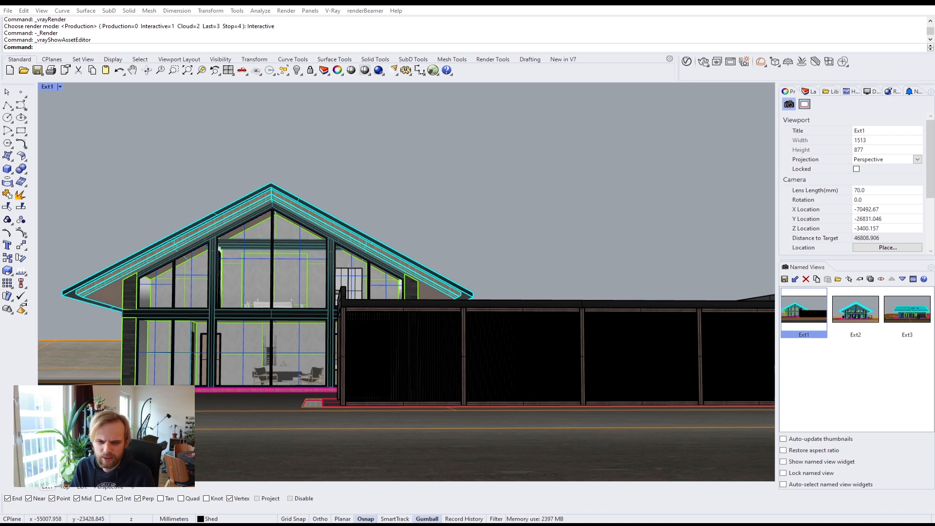
Switch to the CGTrader page in the browser and look through the free plant 3D models, previewing the green leaf model's images
left_click_drag(0, 69, 297, 1)
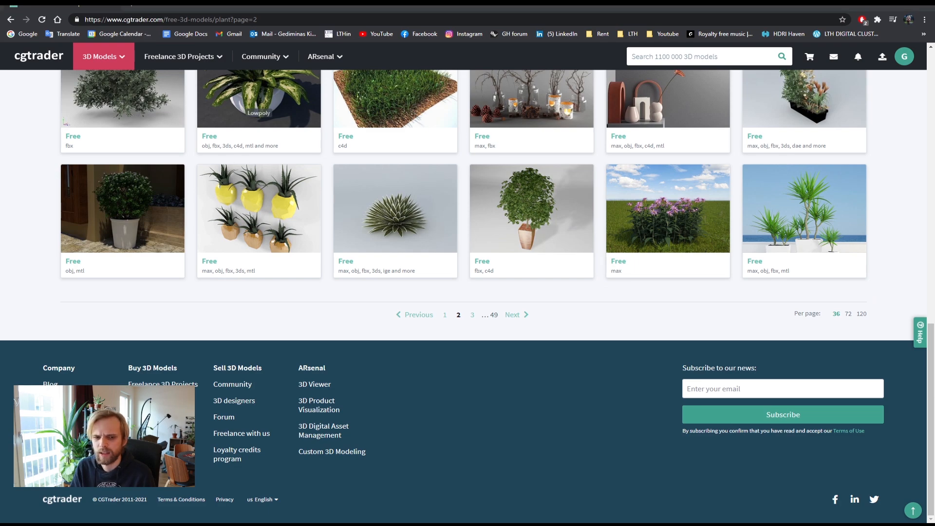
scroll(388, 341, "up", 10)
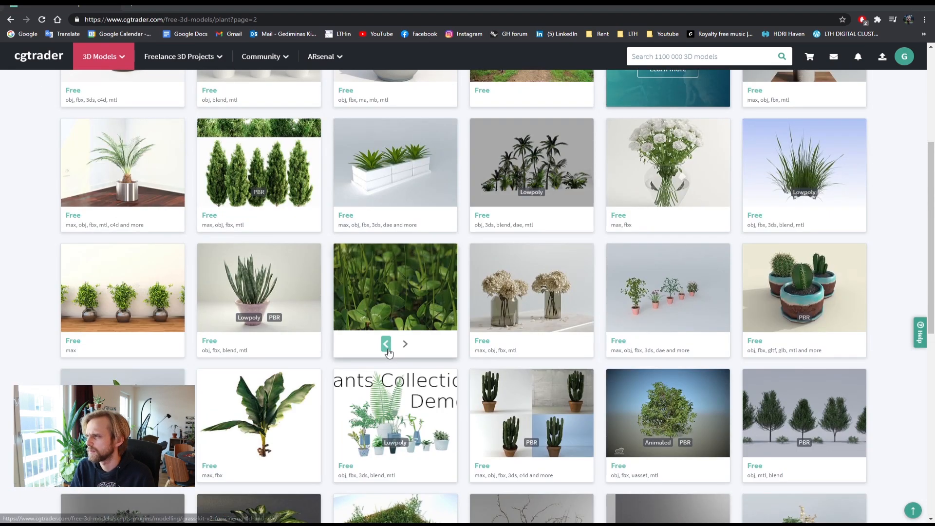
left_click(405, 344)
scroll(404, 346, "up", 5)
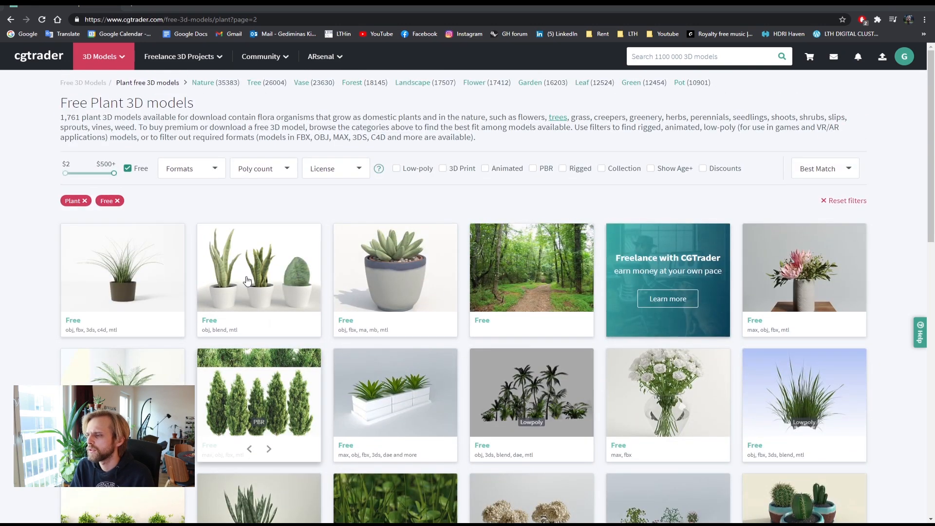
Open the Plant category of 3D models and filter it to show only free models
mouse_move(103, 58)
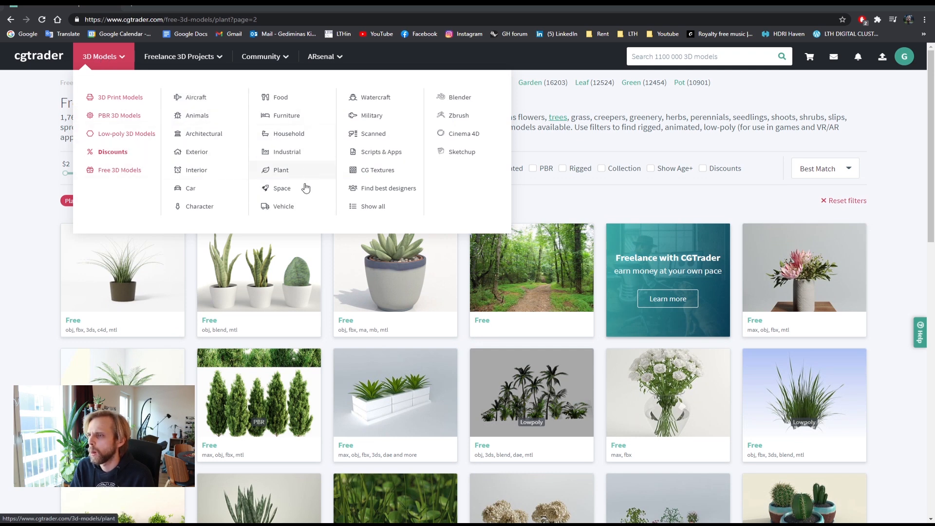
left_click(291, 175)
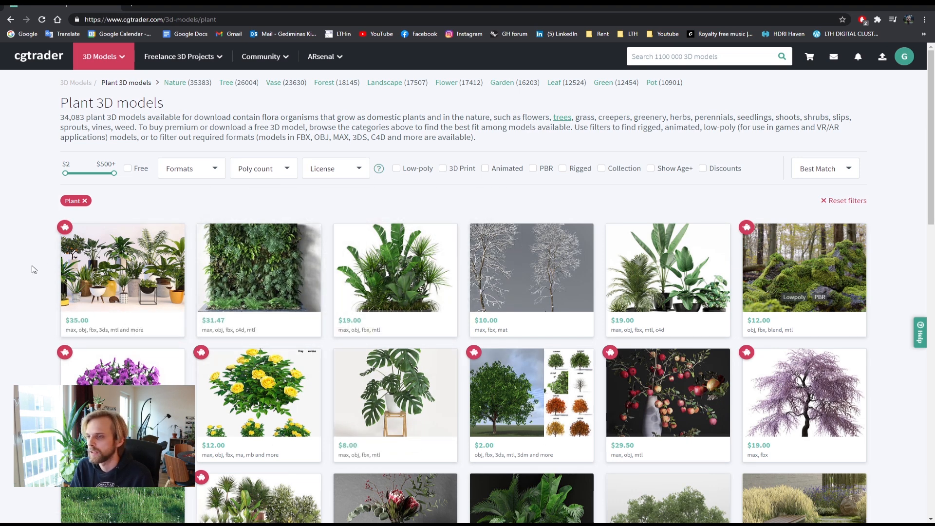
left_click(128, 172)
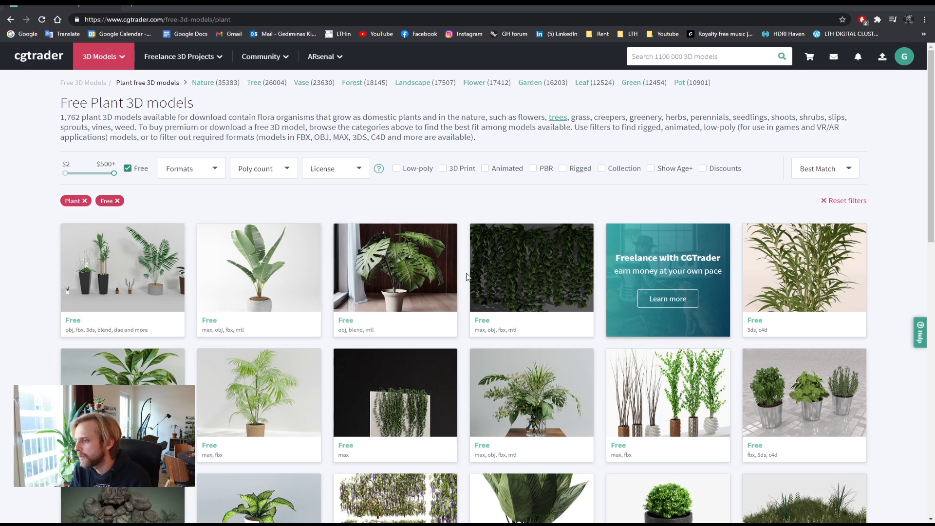
Look through the first page of free plant models, preview the trees, and open the XfrogPlants Chestnut model
mouse_move(383, 310)
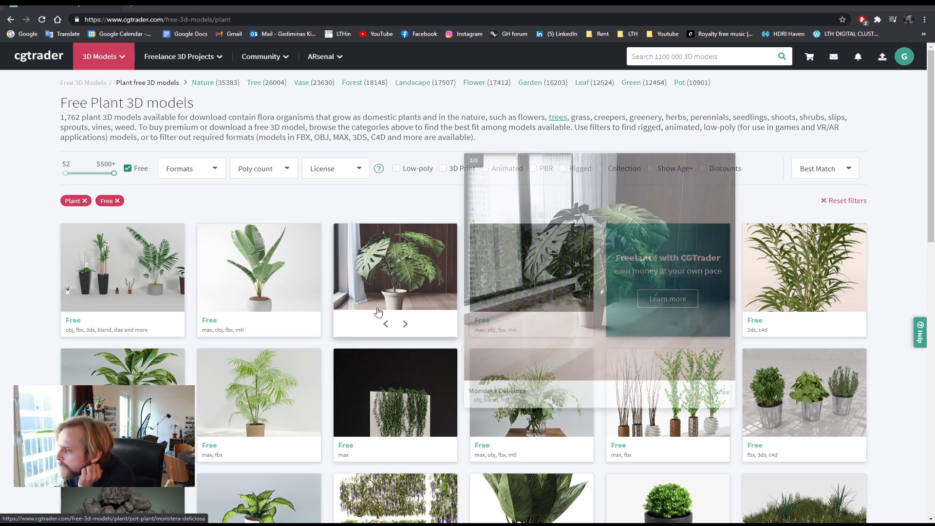
scroll(336, 362, "down", 5)
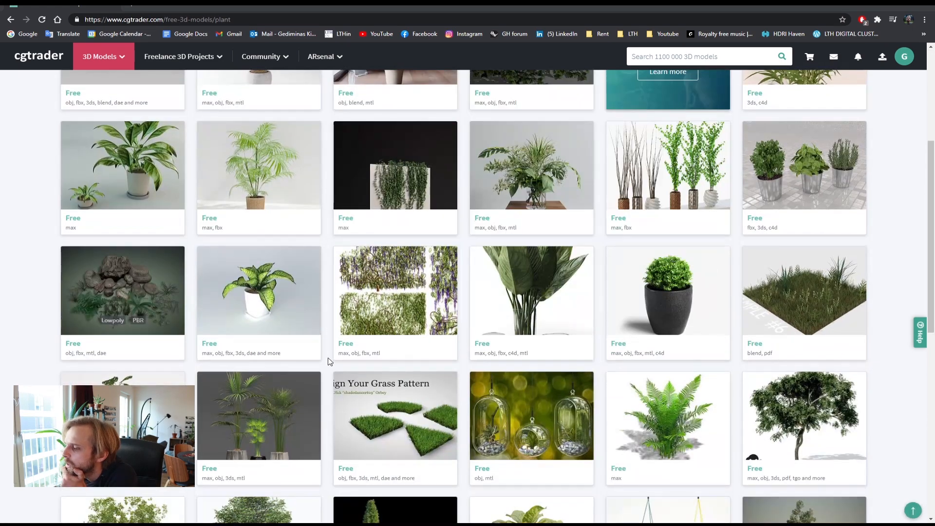
scroll(329, 361, "down", 4)
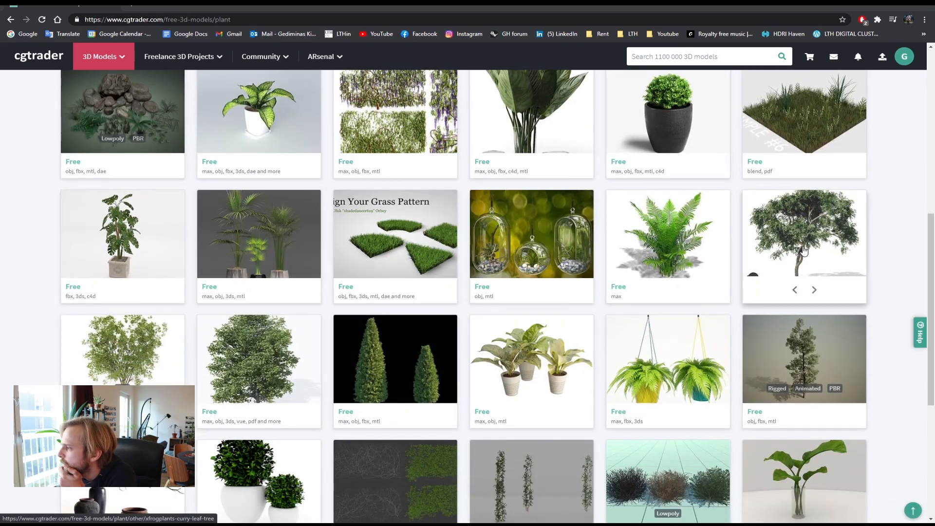
mouse_move(804, 251)
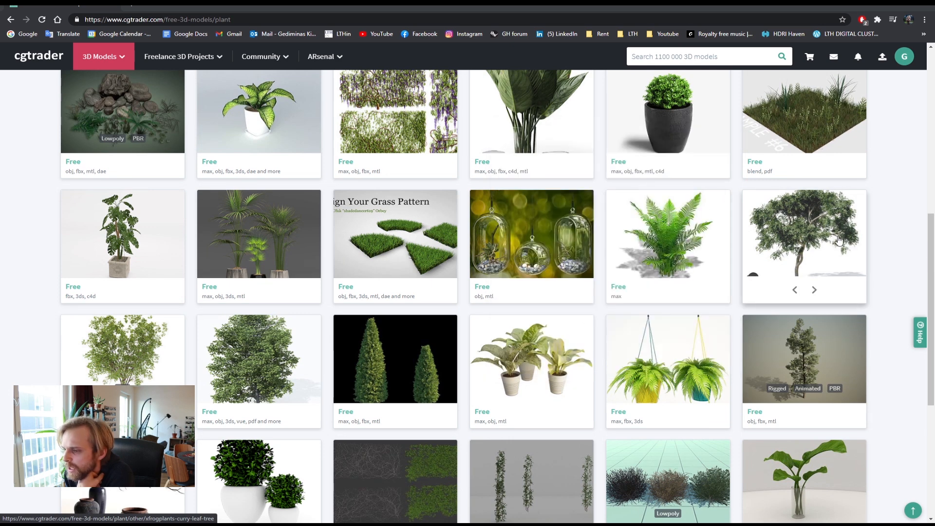
scroll(56, 377, "down", 2)
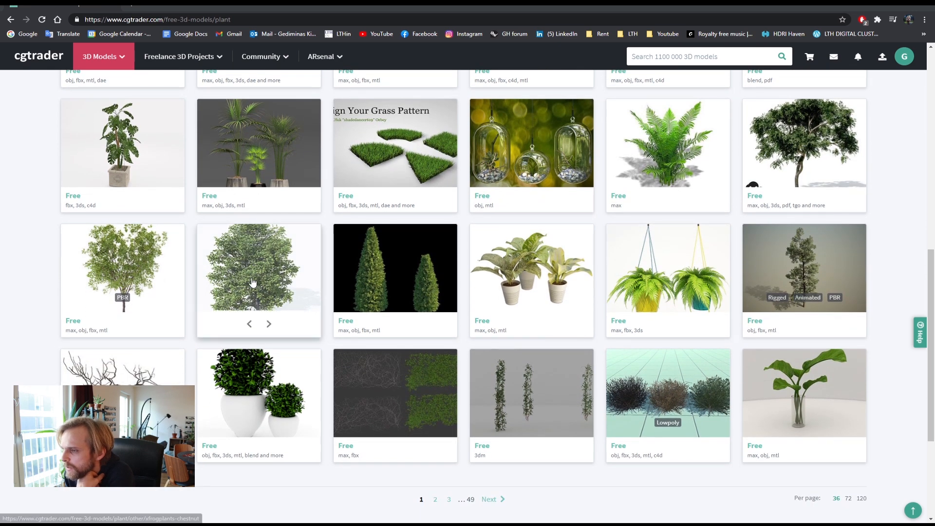
mouse_move(253, 282)
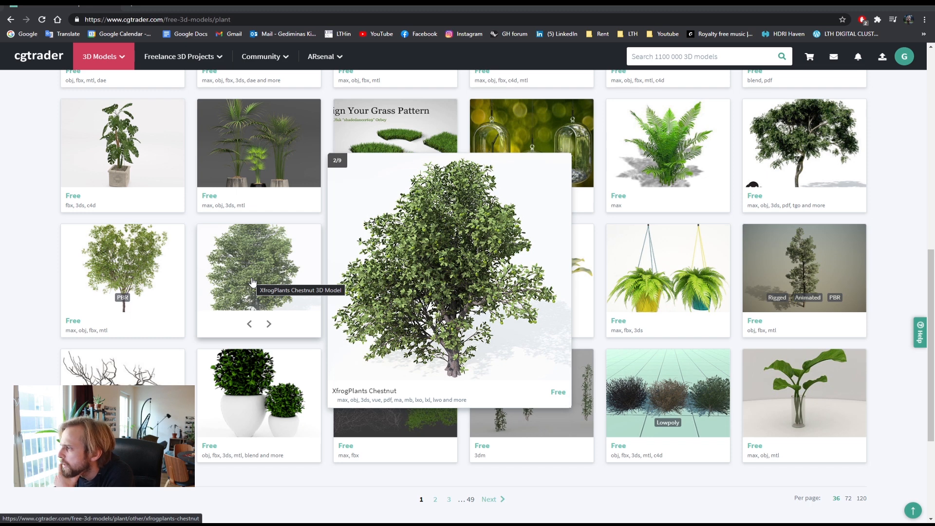
left_click(253, 283)
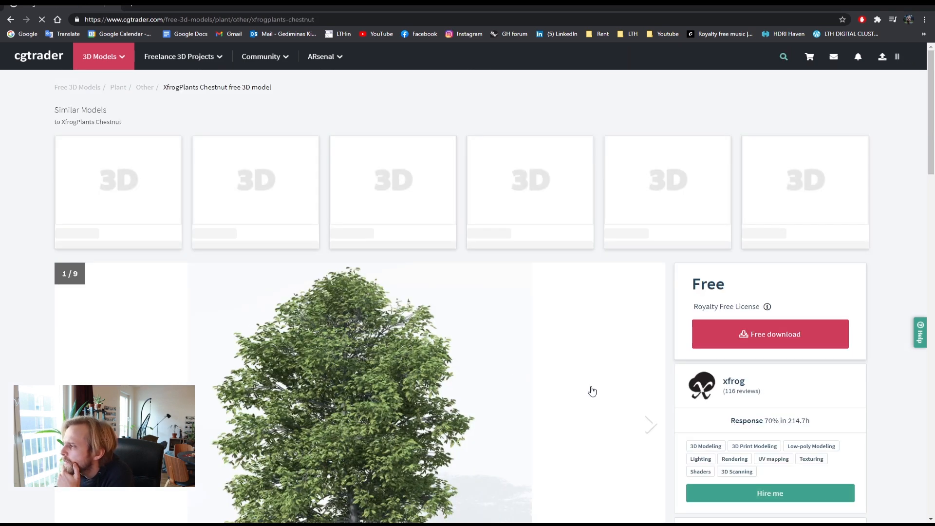
Request the free download of the XfrogPlants Chestnut model and wait for its list of files
scroll(748, 305, "down", 2)
left_click(775, 251)
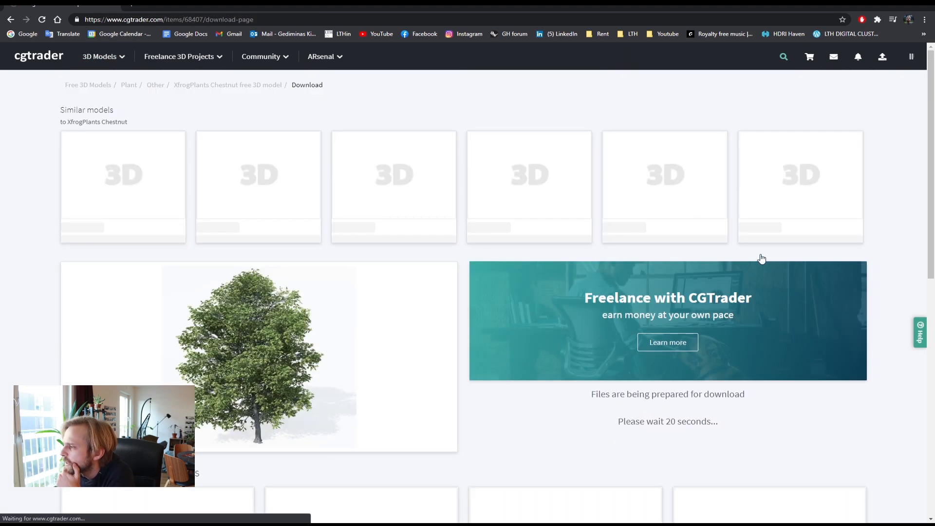
left_click_drag(661, 426, 718, 427)
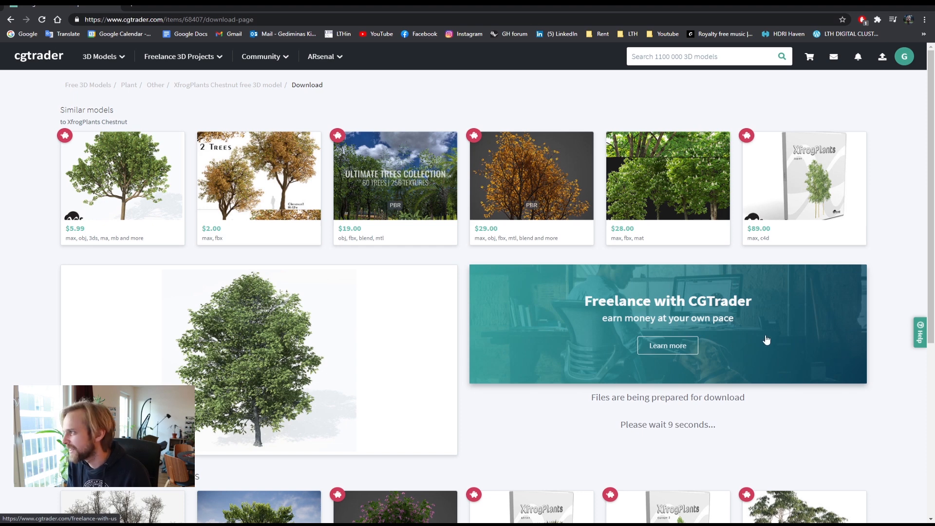
left_click_drag(657, 425, 767, 433)
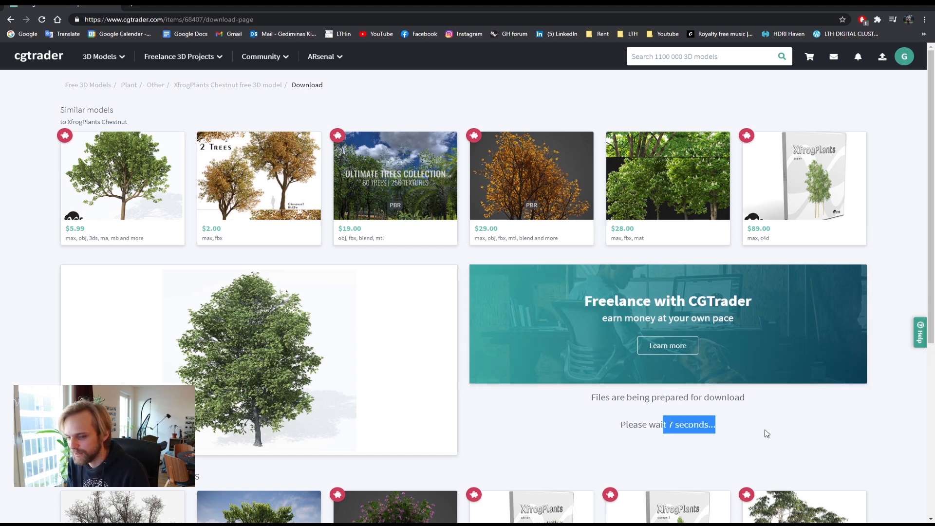
scroll(749, 424, "down", 1)
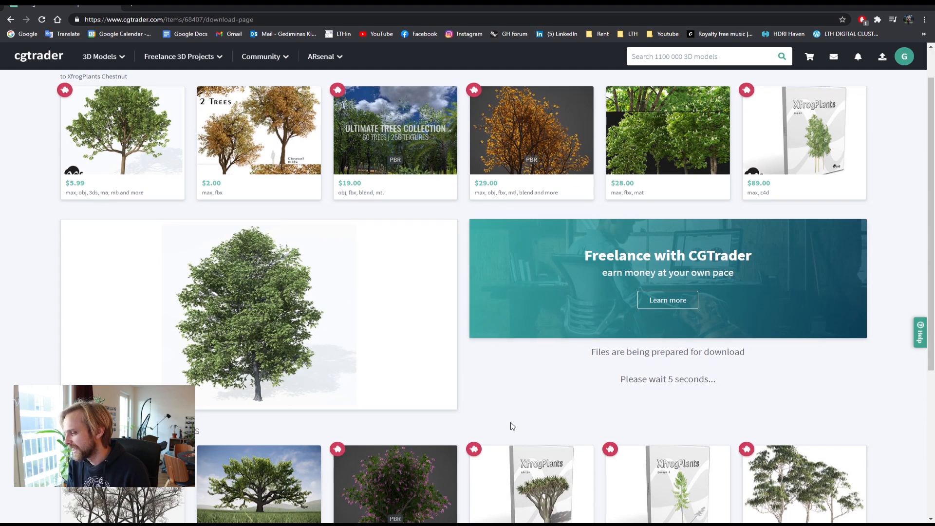
scroll(682, 317, "down", 2)
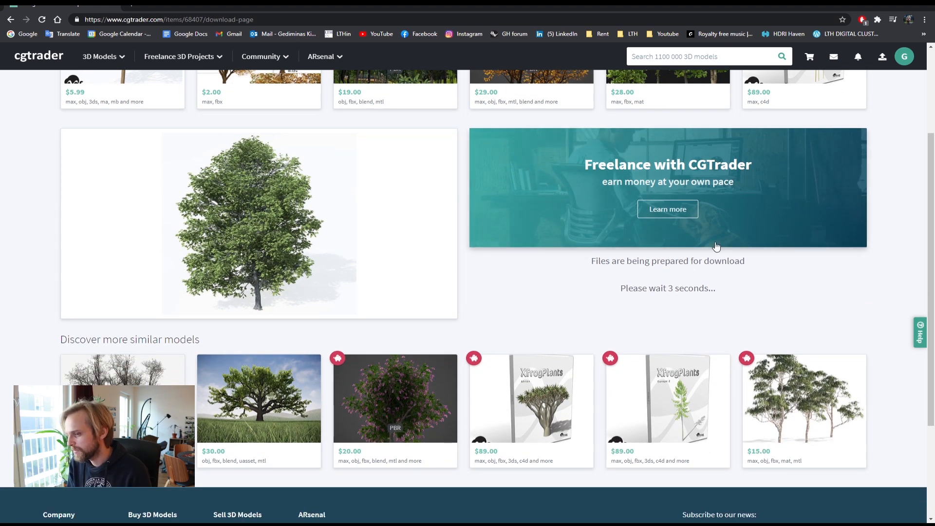
scroll(721, 306, "up", 1)
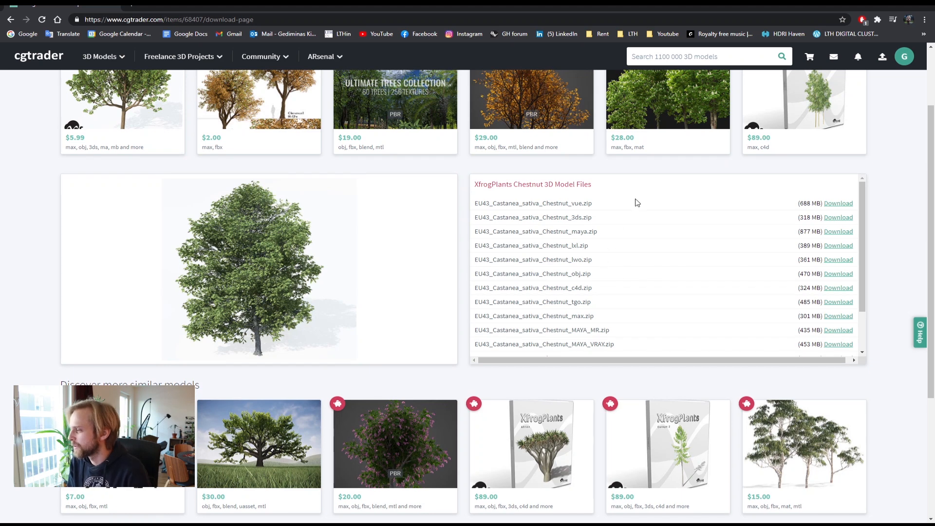
Examine the file formats and download sizes offered for the XfrogPlants Chestnut model
scroll(640, 266, "down", 2)
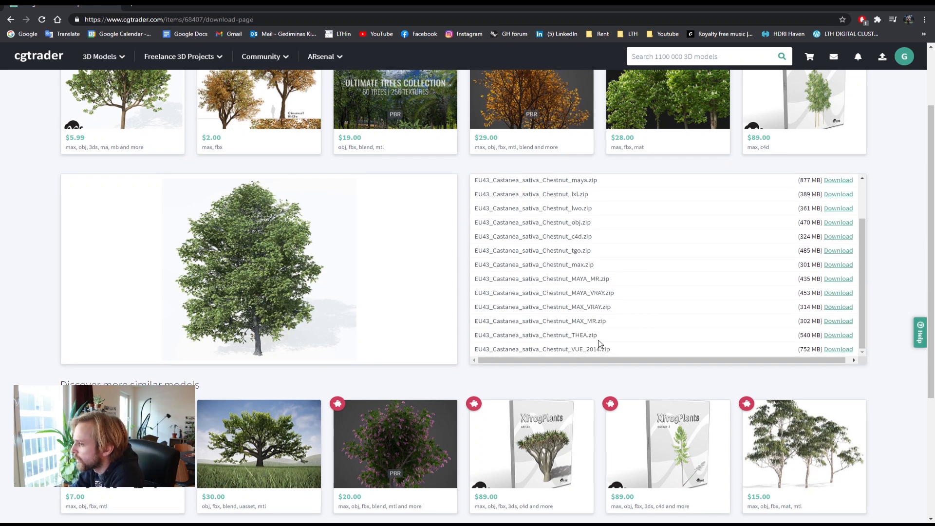
scroll(600, 343, "up", 2)
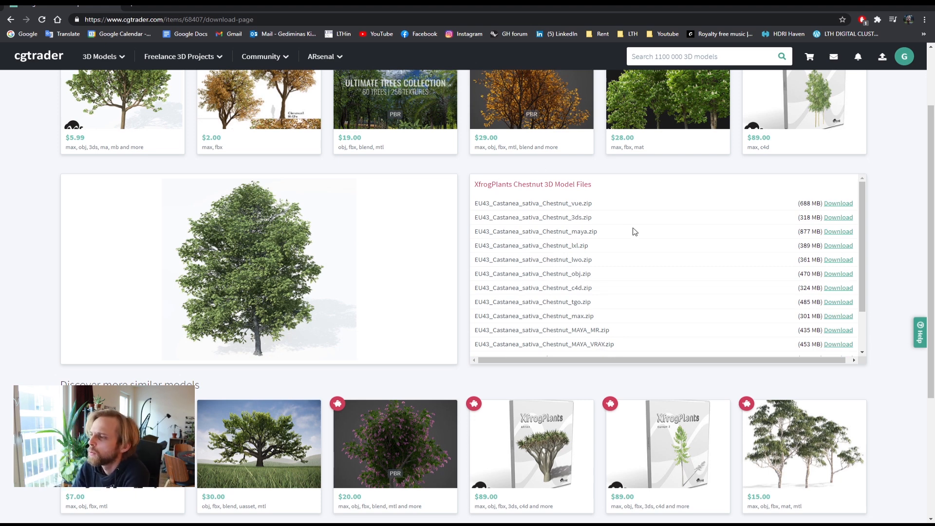
left_click_drag(801, 204, 817, 204)
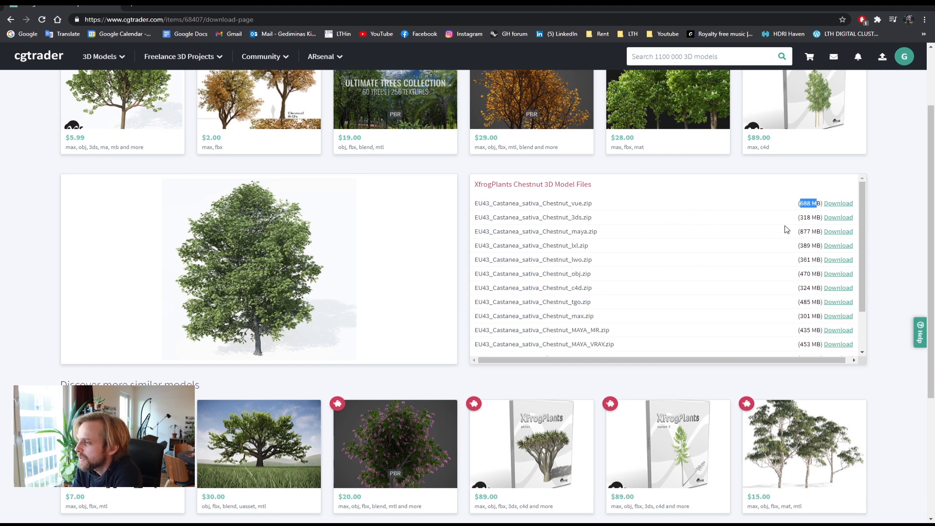
left_click_drag(804, 274, 813, 333)
scroll(807, 343, "down", 1)
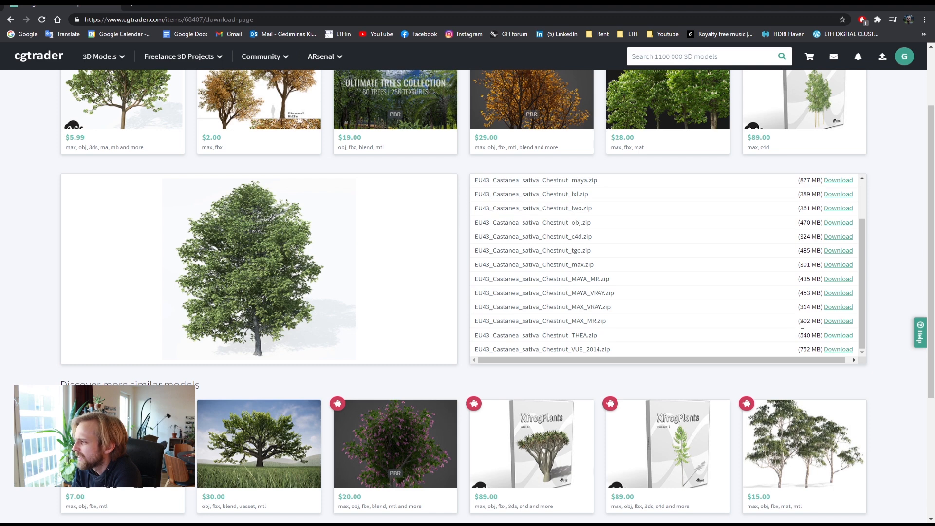
scroll(803, 325, "up", 1)
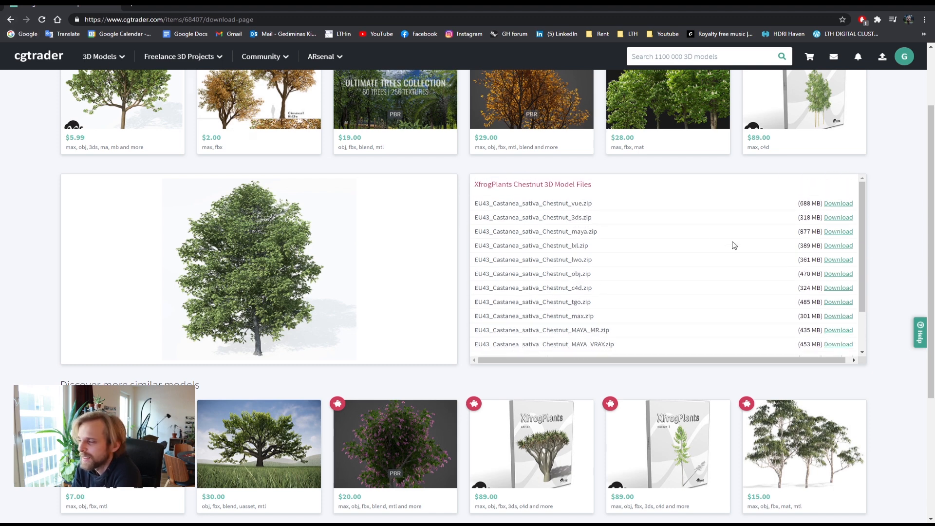
left_click_drag(799, 232, 823, 232)
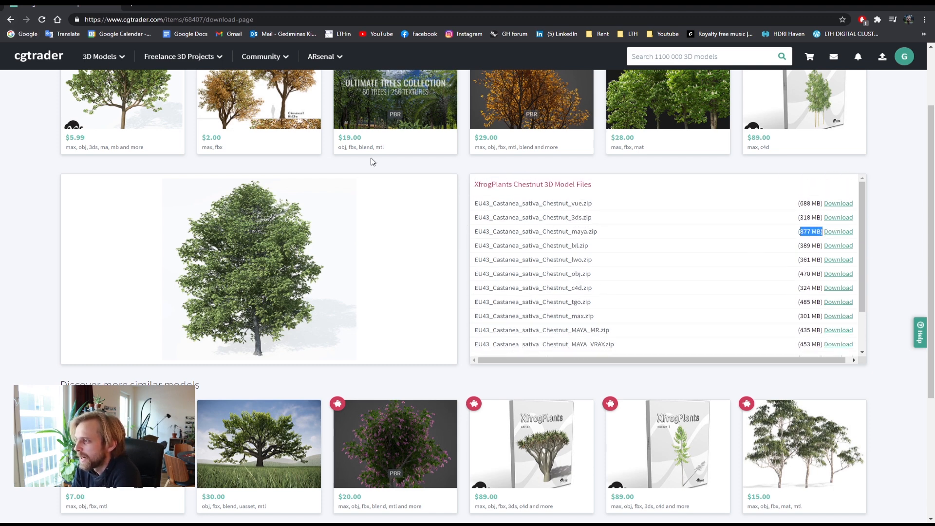
Return to the free plant listing without downloading the chestnut and advance to page 3 of the results
left_click(7, 19)
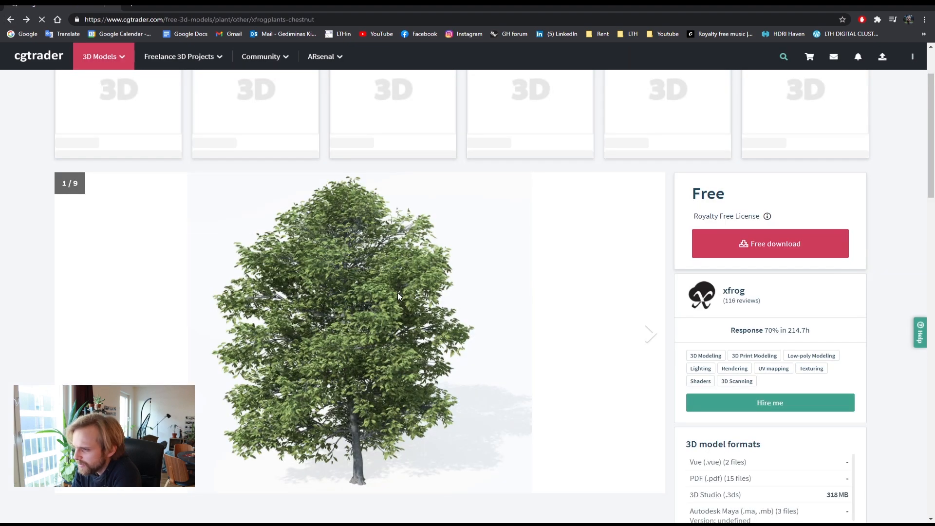
left_click(11, 20)
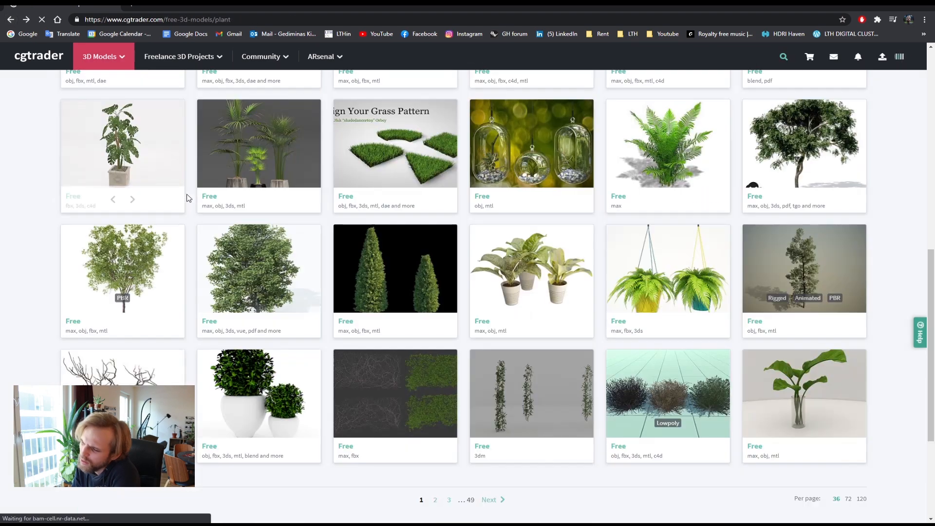
scroll(378, 259, "down", 10)
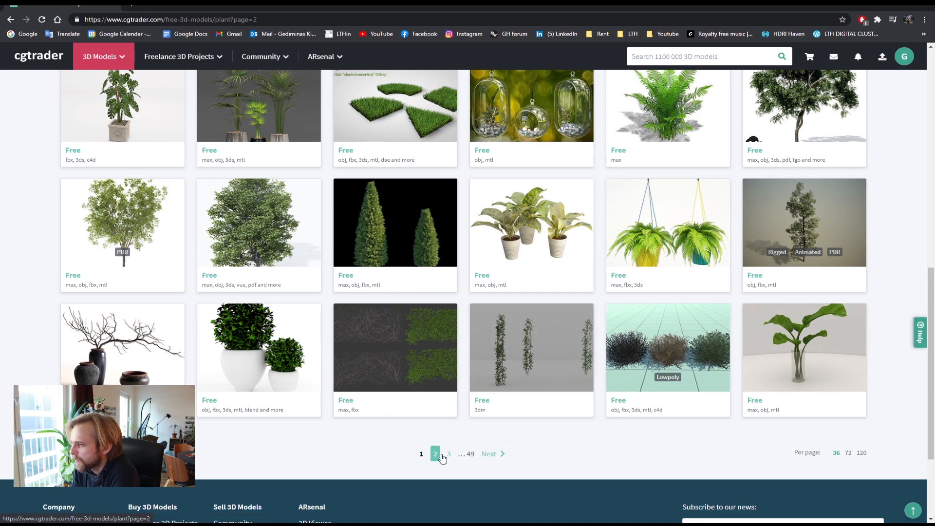
left_click(489, 454)
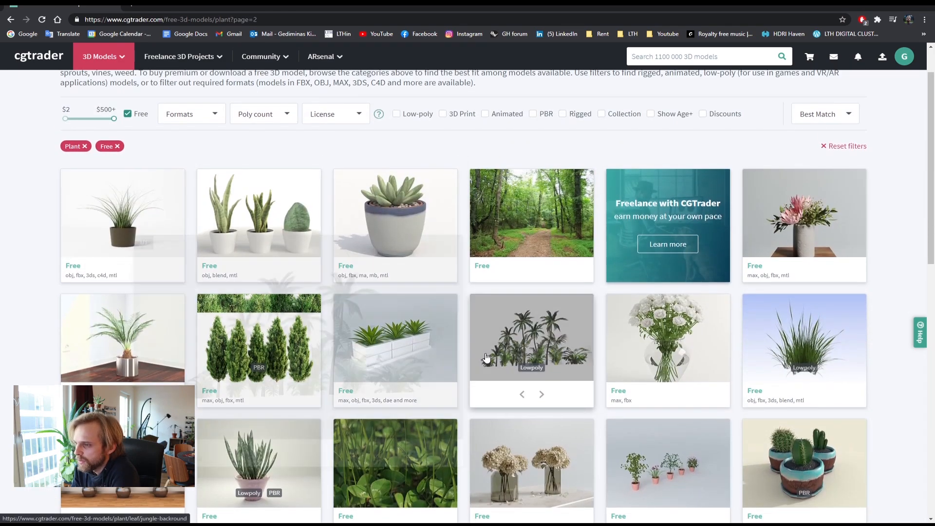
scroll(486, 360, "down", 10)
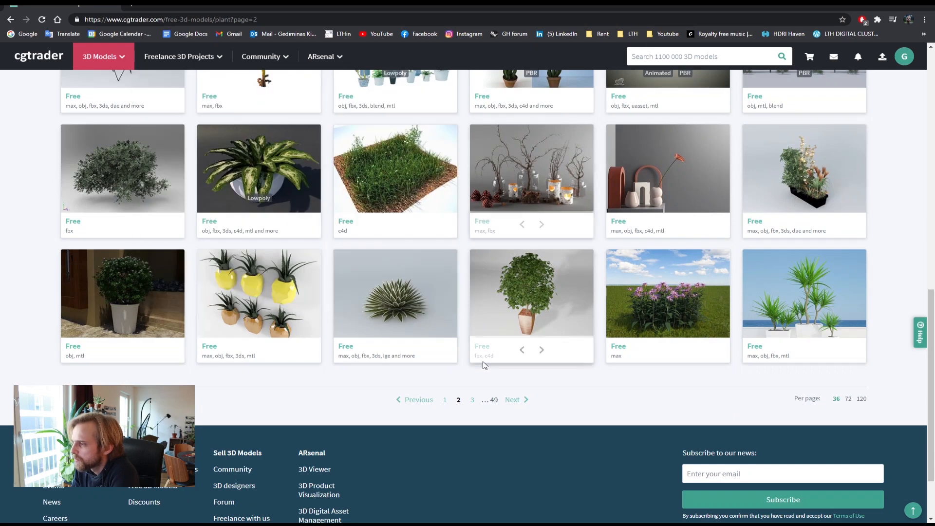
left_click(473, 401)
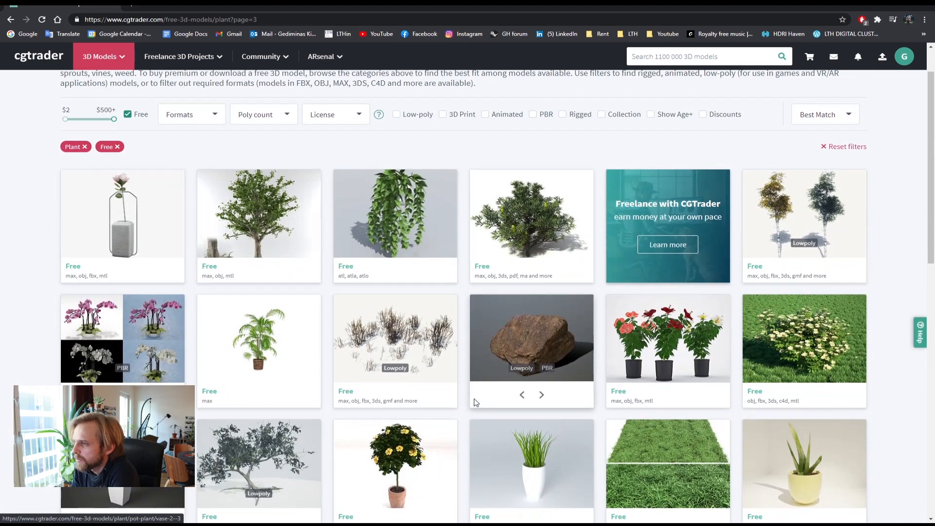
Preview the Pin cherry Tree, Mango Tree Pack and fir-tree models on page 3, and open the fir-tree model
mouse_move(270, 218)
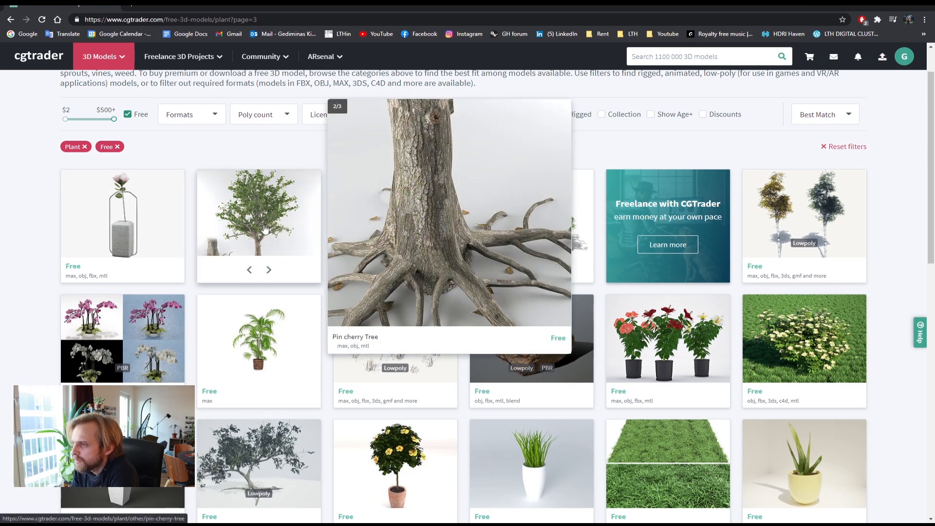
scroll(249, 214, "down", 5)
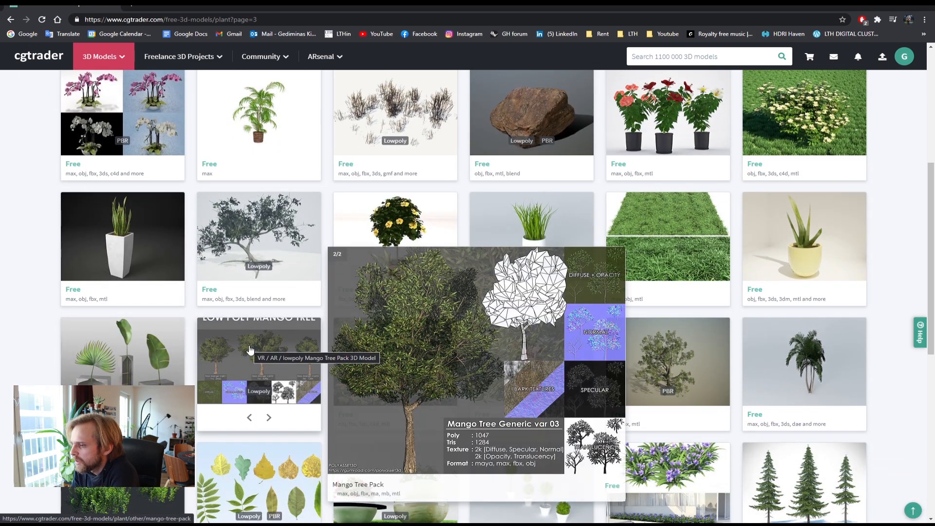
mouse_move(257, 348)
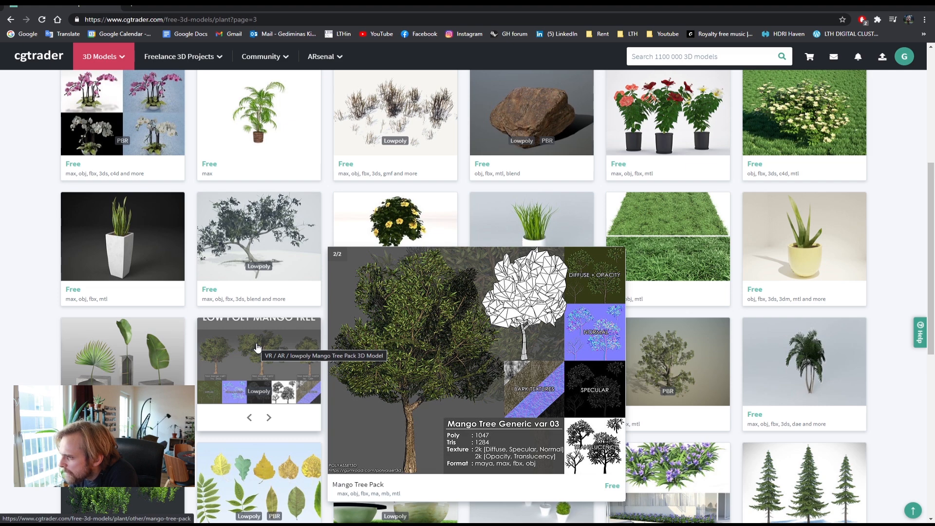
scroll(258, 347, "down", 4)
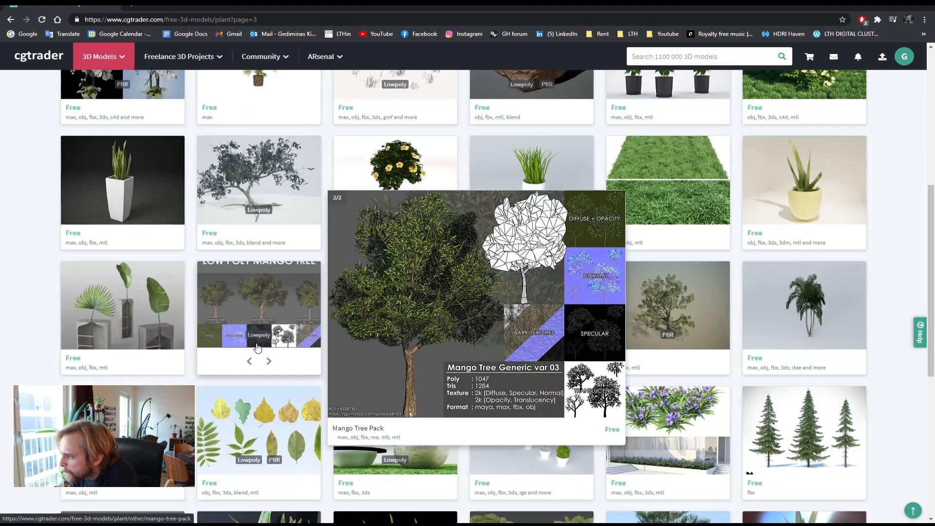
mouse_move(781, 316)
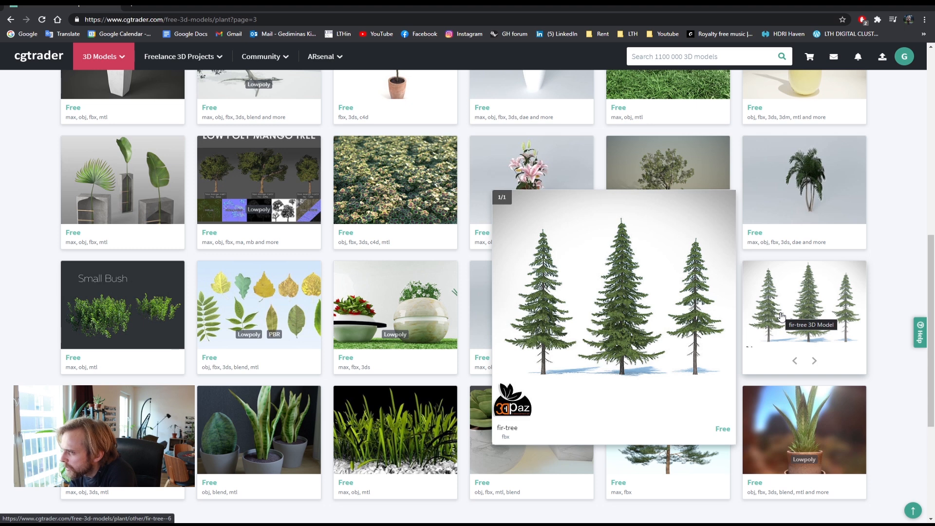
left_click(782, 315)
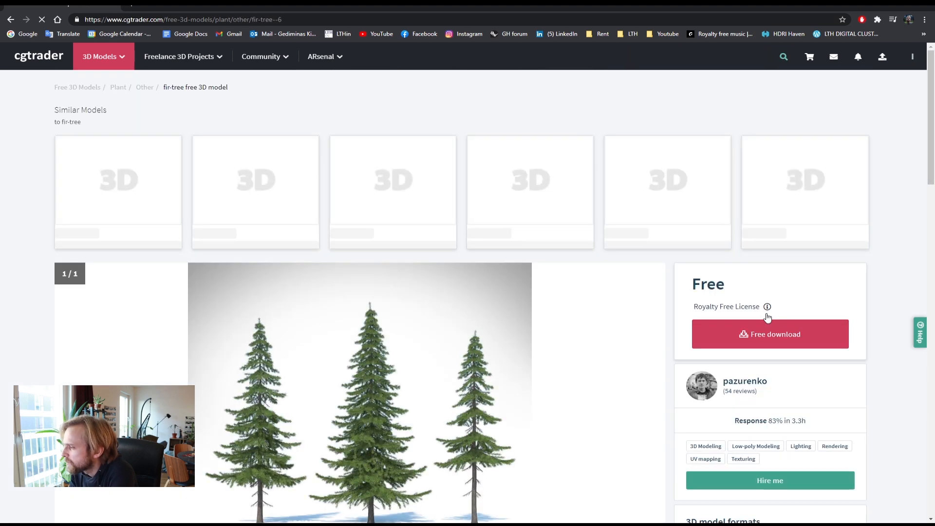
Check the available format and file size of the fir-tree model on its details page
scroll(596, 331, "down", 3)
scroll(596, 337, "down", 1)
left_click_drag(830, 362, 866, 365)
left_click(853, 361)
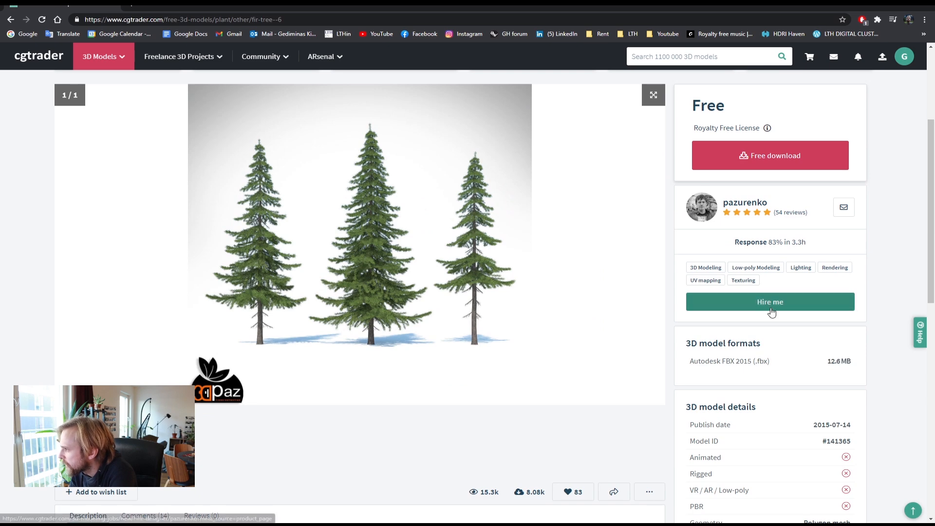
Download the free fir-tree model as the archive 3DPaz_fir-tree_fbx.zip
left_click(761, 157)
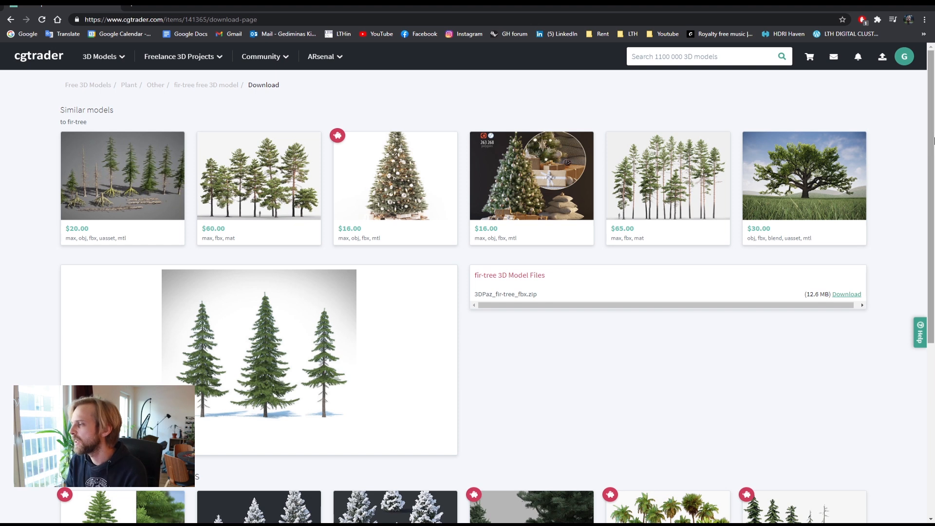
double_click(520, 295)
left_click(532, 295)
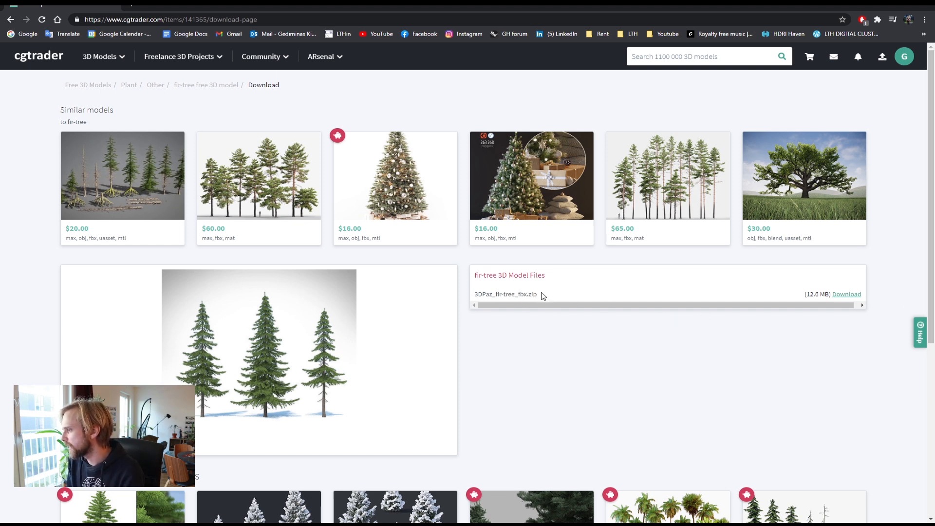
left_click(856, 298)
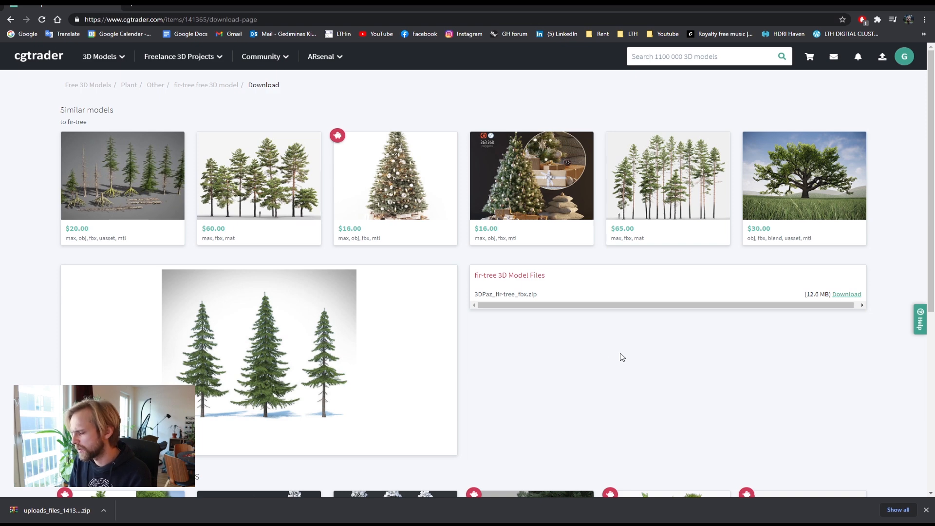
Copy the downloaded fir-tree archive from the Downloads folder in File Explorer and go to the Jazminu46_3D project folder
right_click(63, 507)
left_click(99, 484)
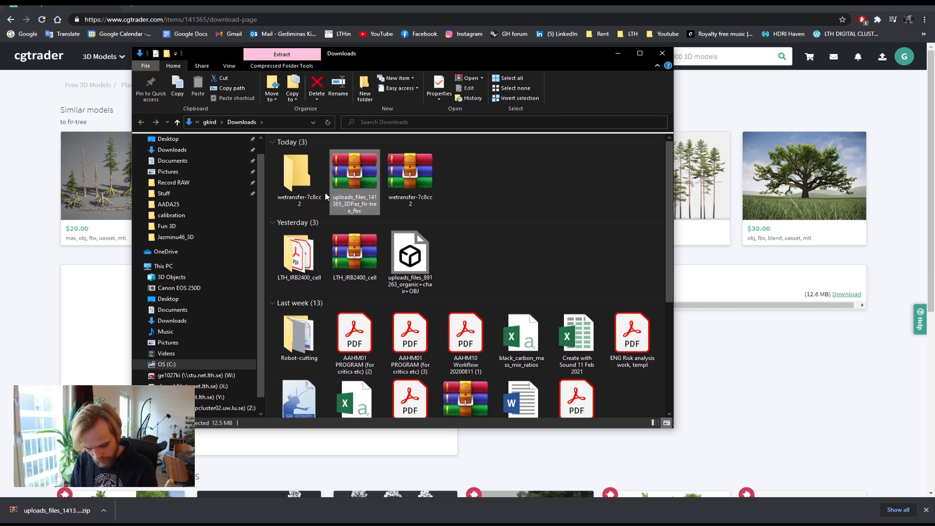
left_click(169, 138)
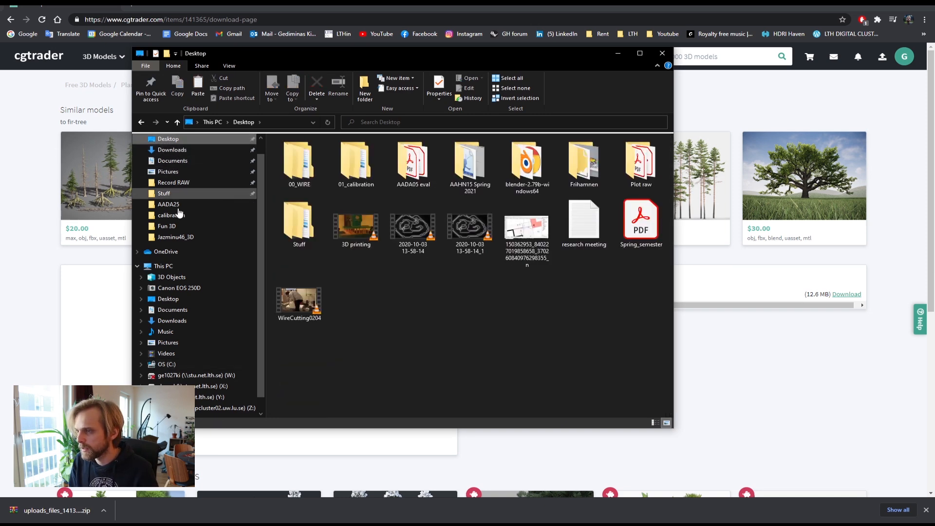
left_click(176, 236)
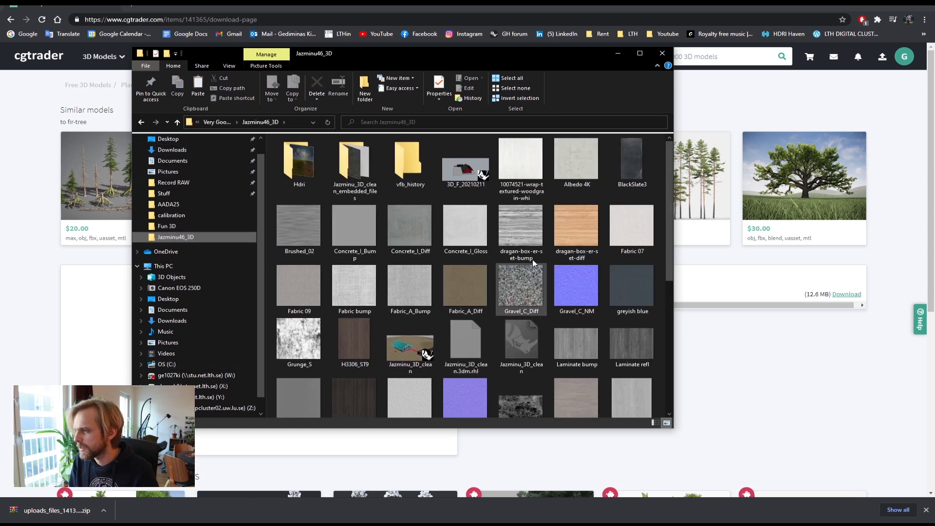
Create a new folder named Tree_imports in the Jazminu46_3D folder and open it
right_click(596, 196)
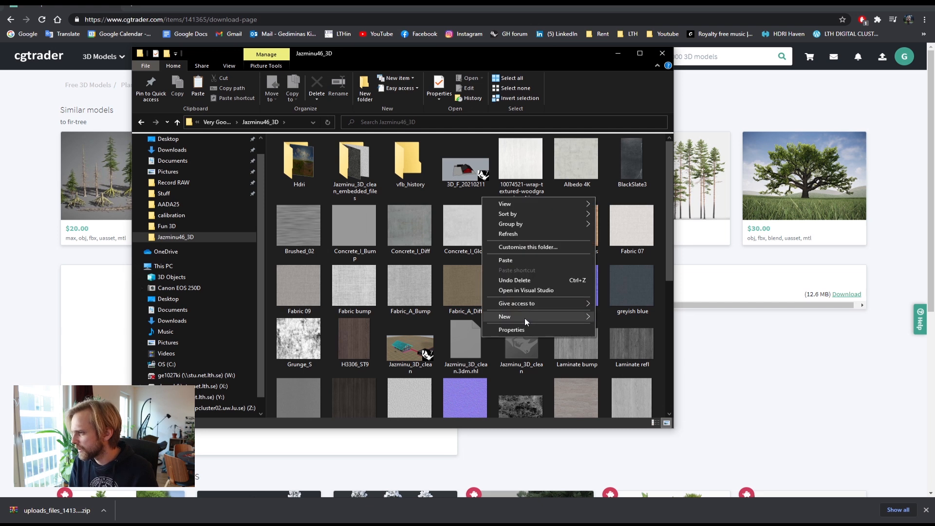
mouse_move(556, 317)
left_click(618, 318)
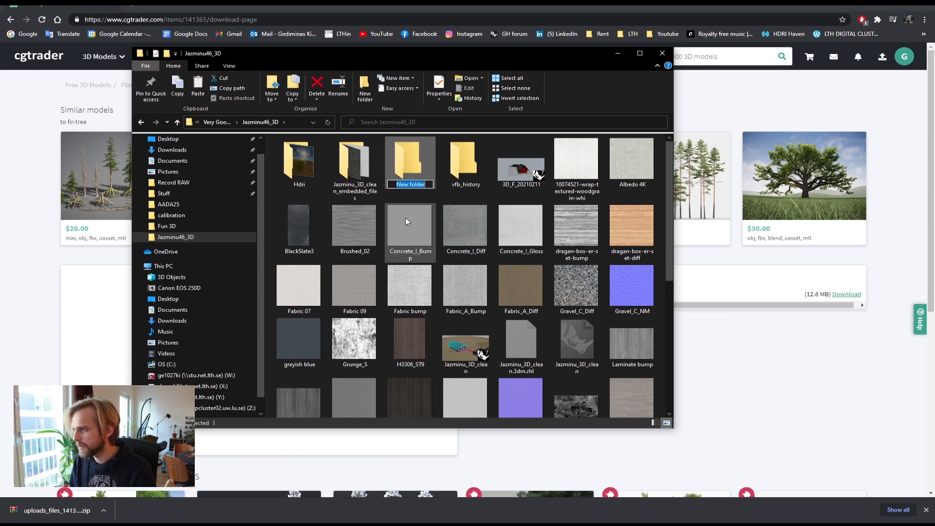
type("Tree_imports")
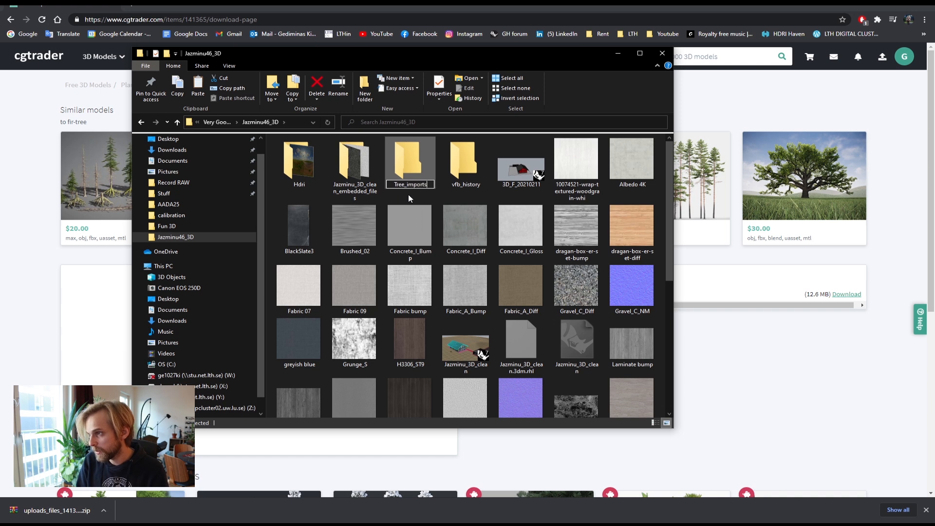
key("Escape")
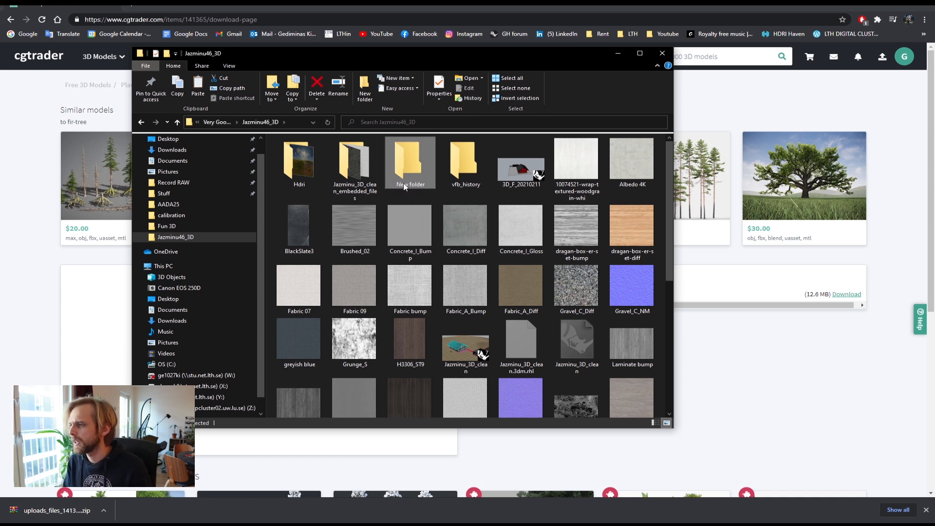
left_click(454, 168)
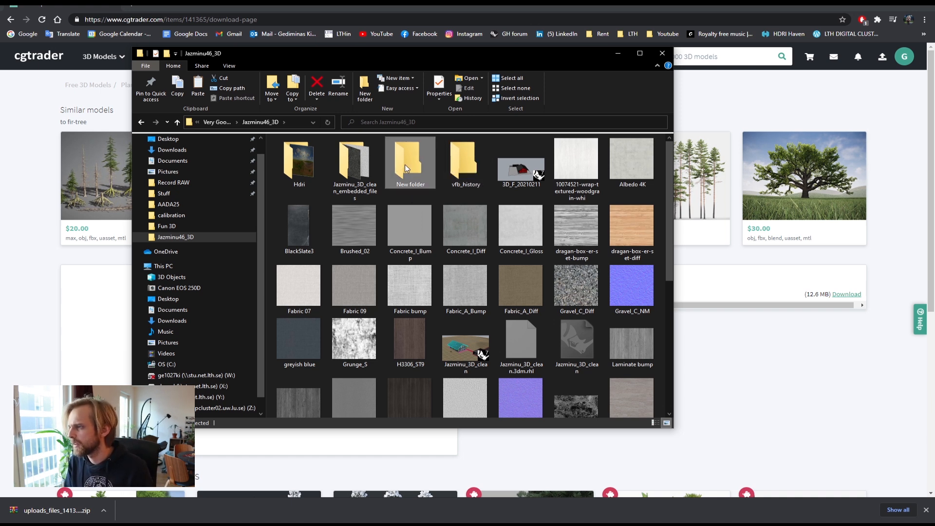
left_click(405, 165)
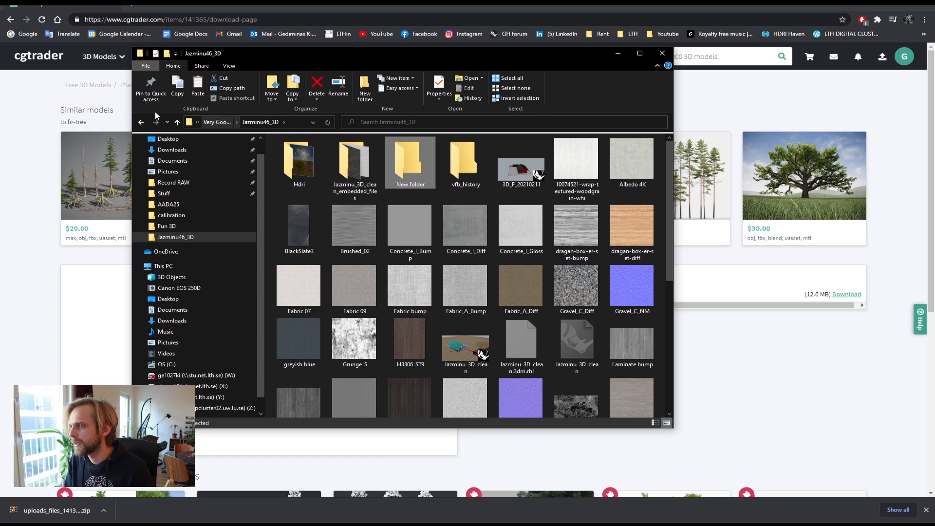
left_click(328, 122)
left_click(411, 165)
double_click(411, 165)
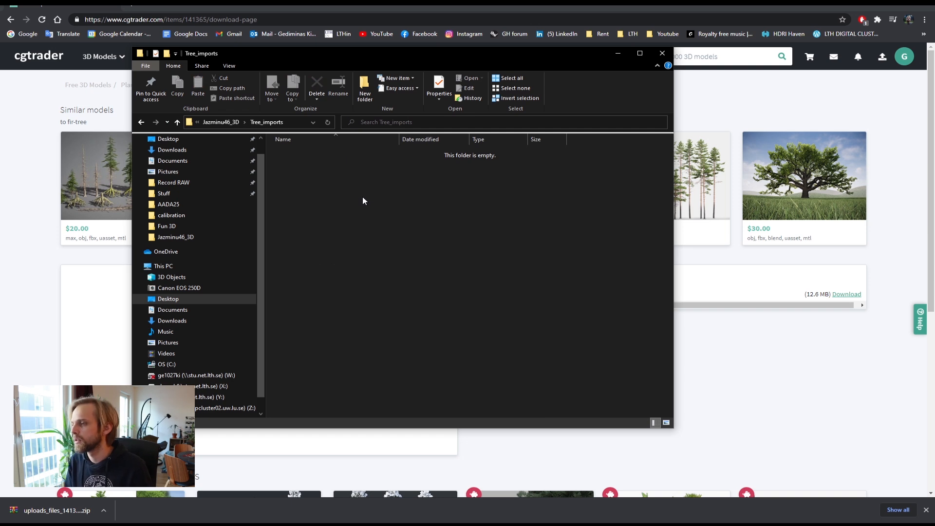
Place the fir-tree archive in Tree_imports, extract it to its own subfolder, and open that subfolder
left_click(328, 122)
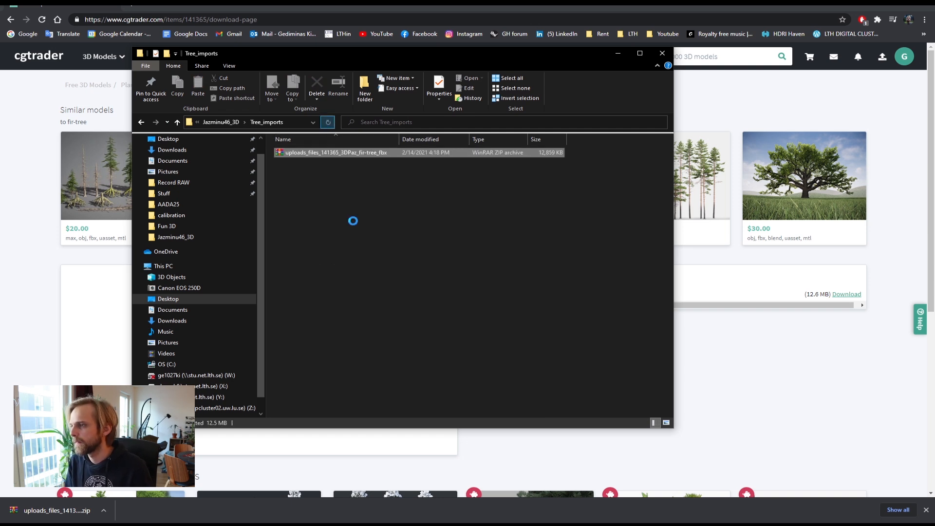
right_click(316, 155)
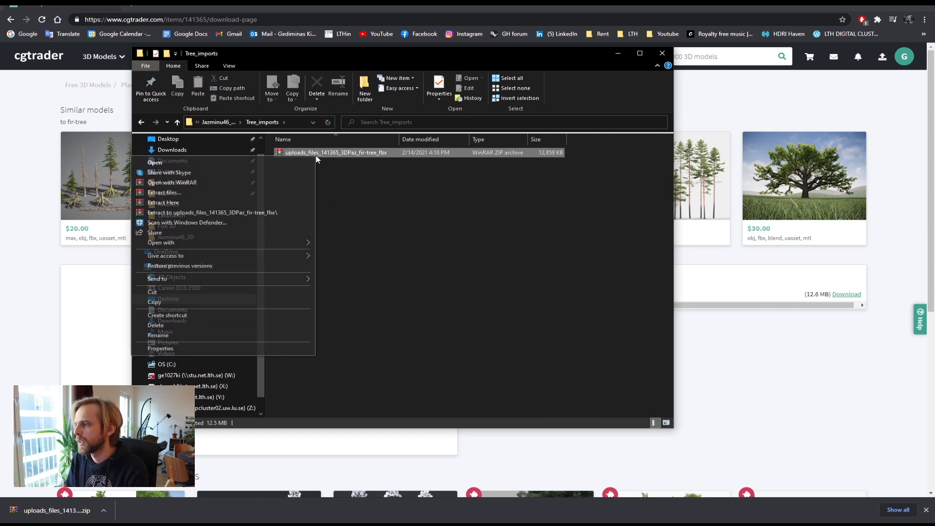
left_click(253, 213)
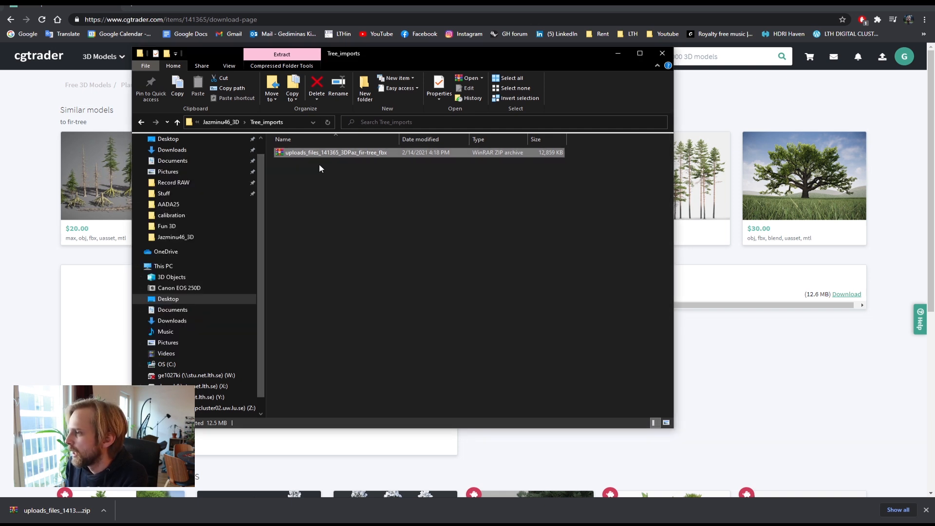
left_click(328, 123)
double_click(324, 153)
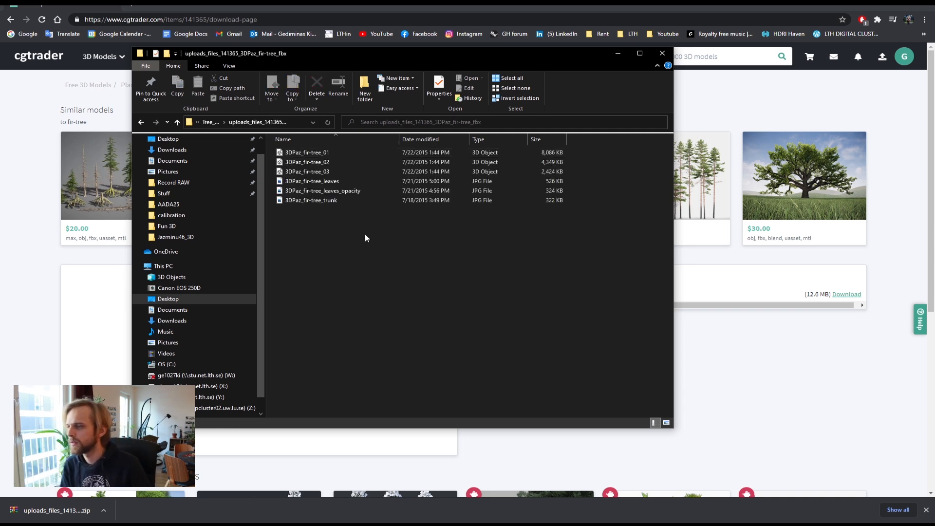
Examine the extracted fir-tree files, comparing the three 3D objects with the leaves, leaves opacity and trunk images
left_click(323, 171)
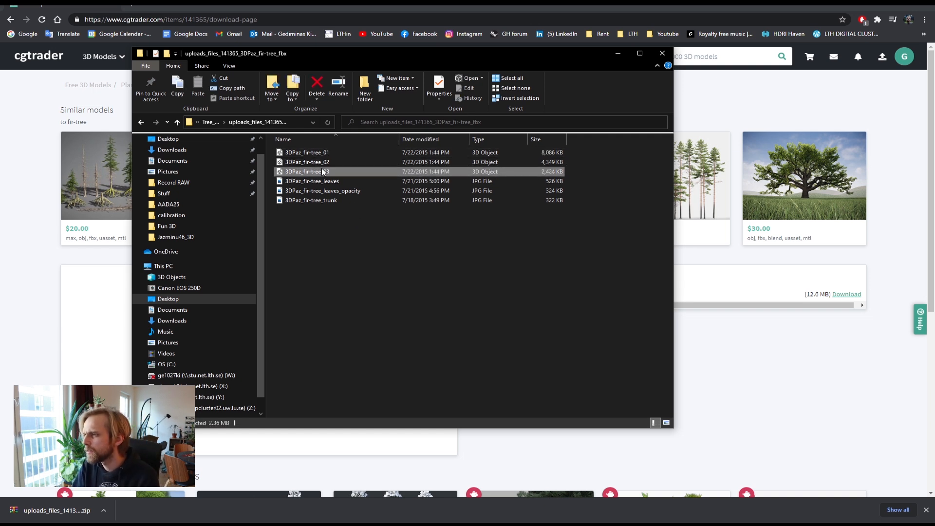
left_click(318, 152)
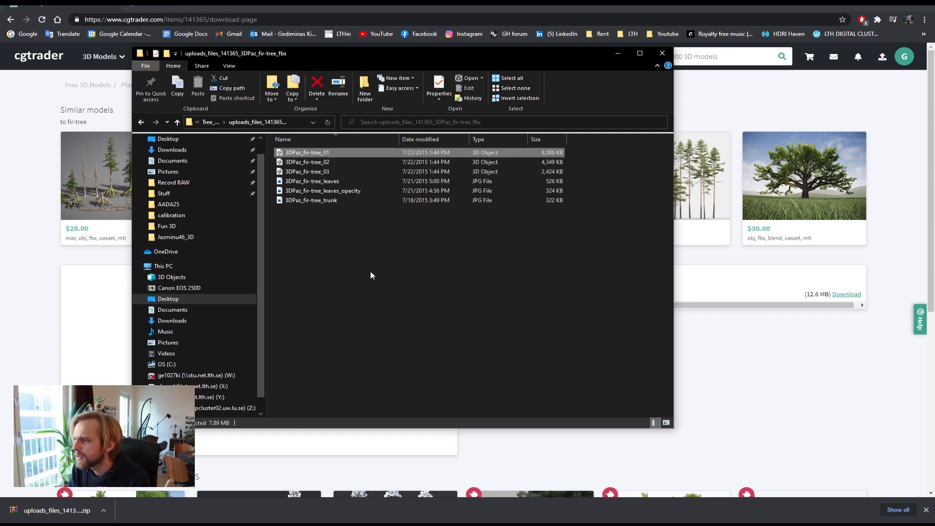
left_click(318, 181)
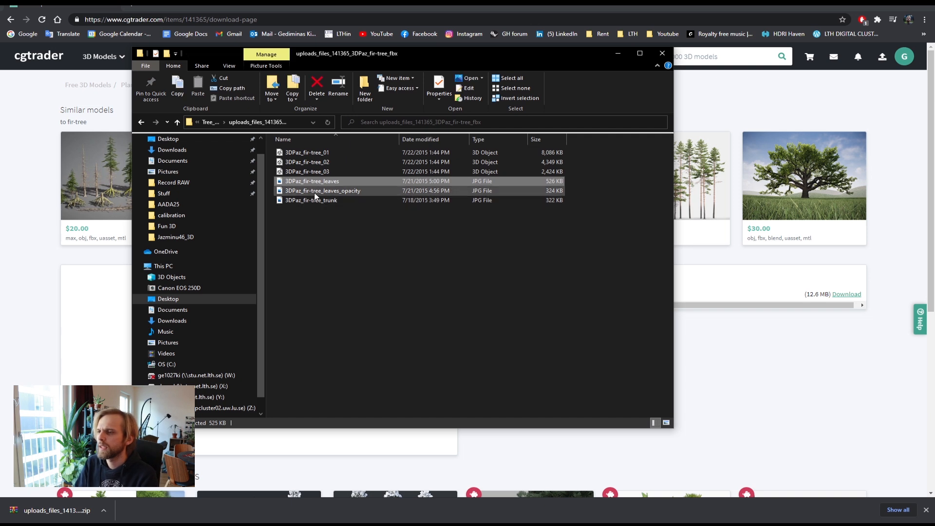
left_click(323, 200)
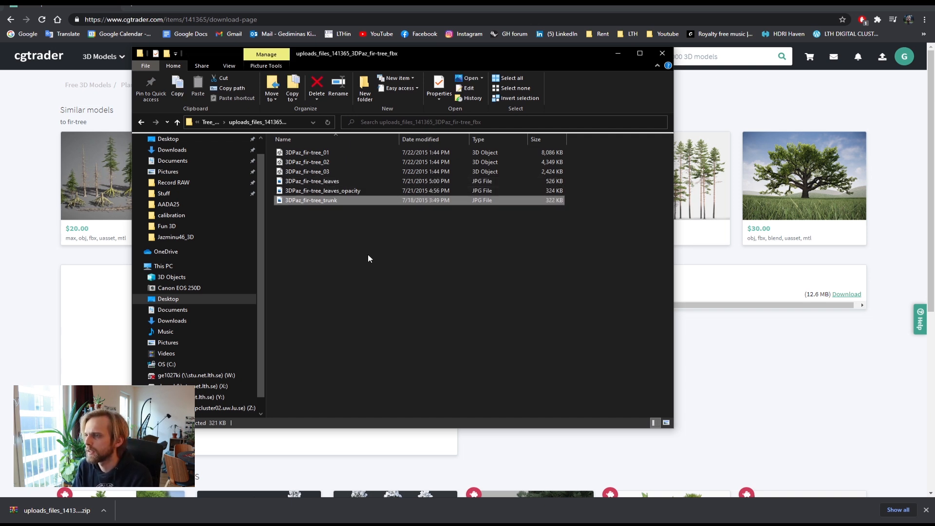
left_click(360, 249)
left_click(319, 172)
left_click(318, 154)
left_click(327, 182)
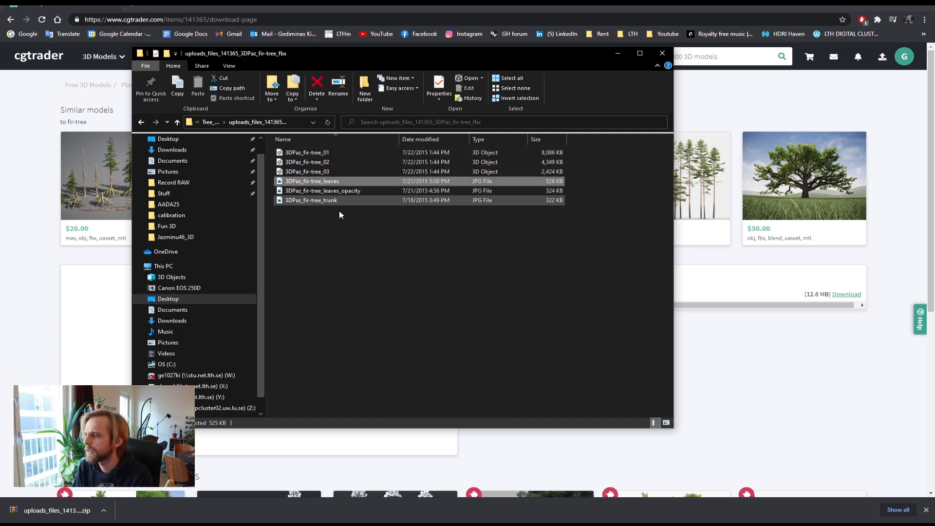
left_click(336, 216)
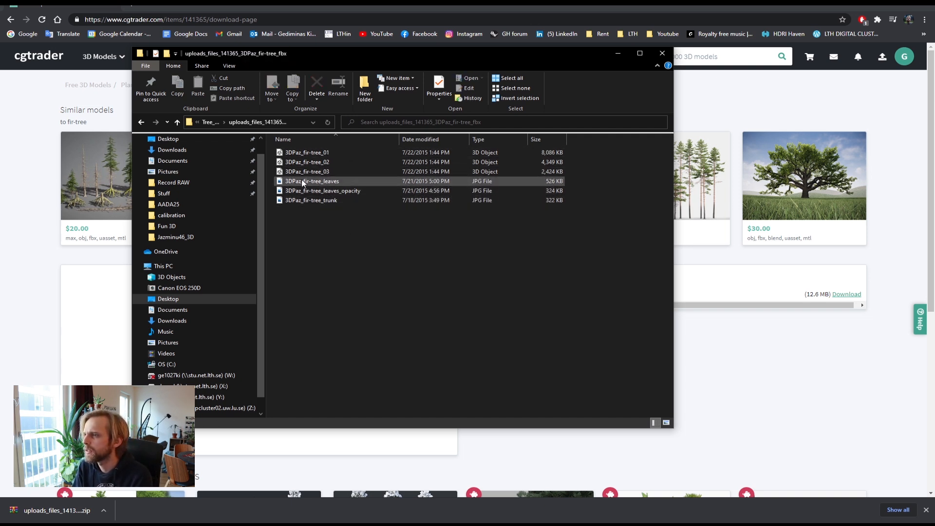
Show the extracted files as extra large icons and examine the leaves, leaves opacity and trunk textures
left_click(225, 68)
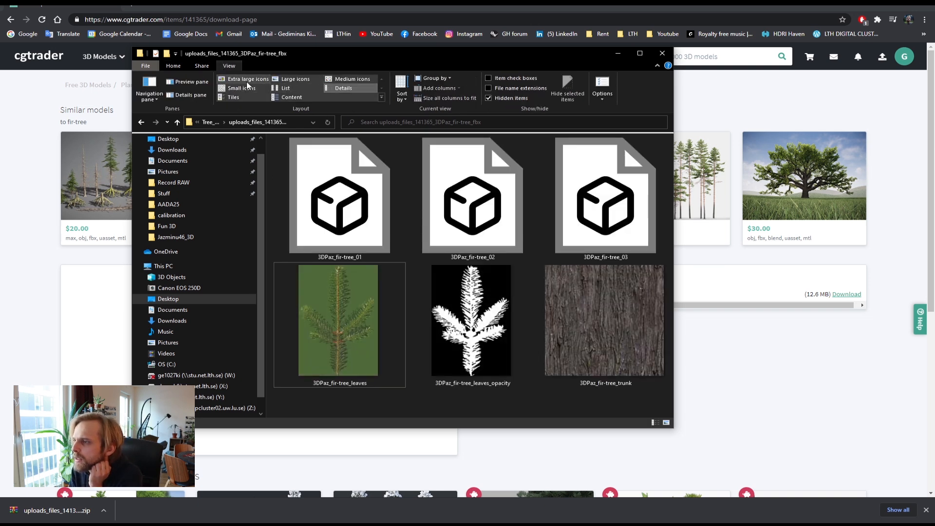
left_click(250, 80)
left_click(381, 342)
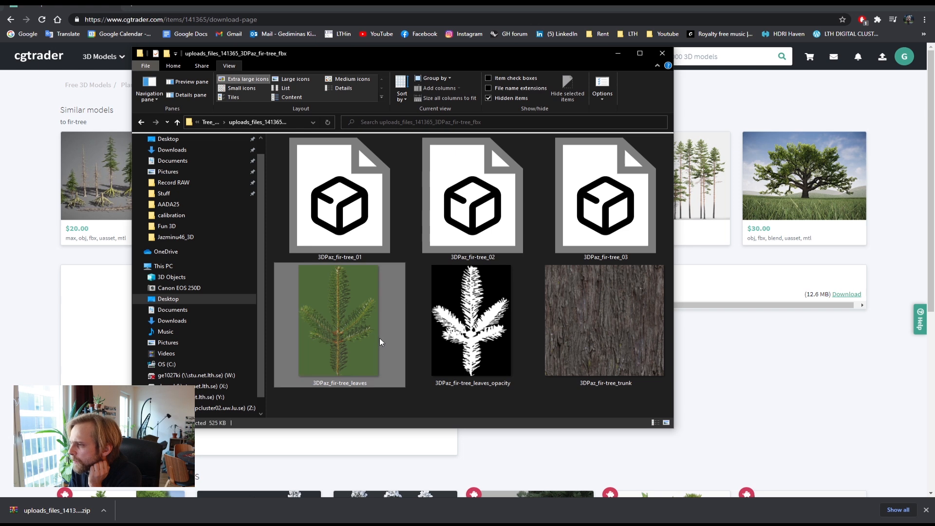
left_click(471, 329)
left_click(620, 326)
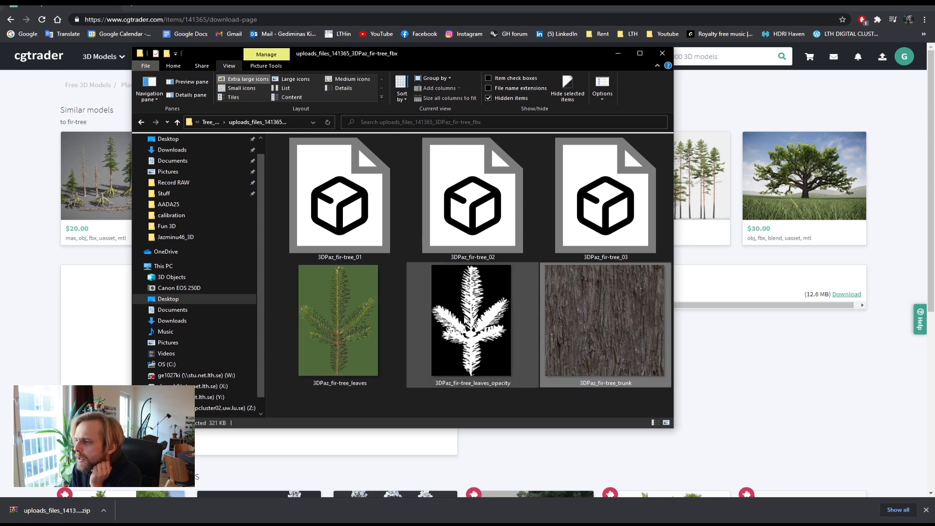
left_click(372, 319)
left_click(459, 318)
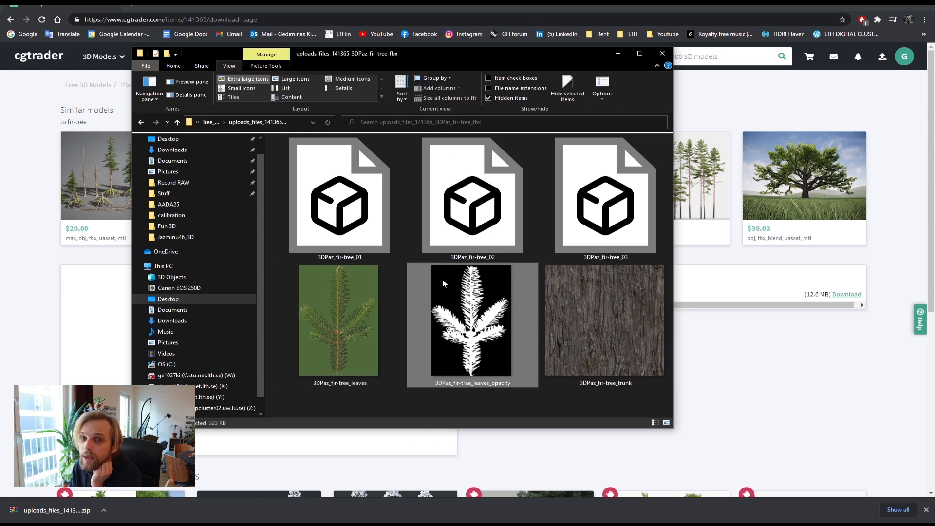
left_click(347, 312)
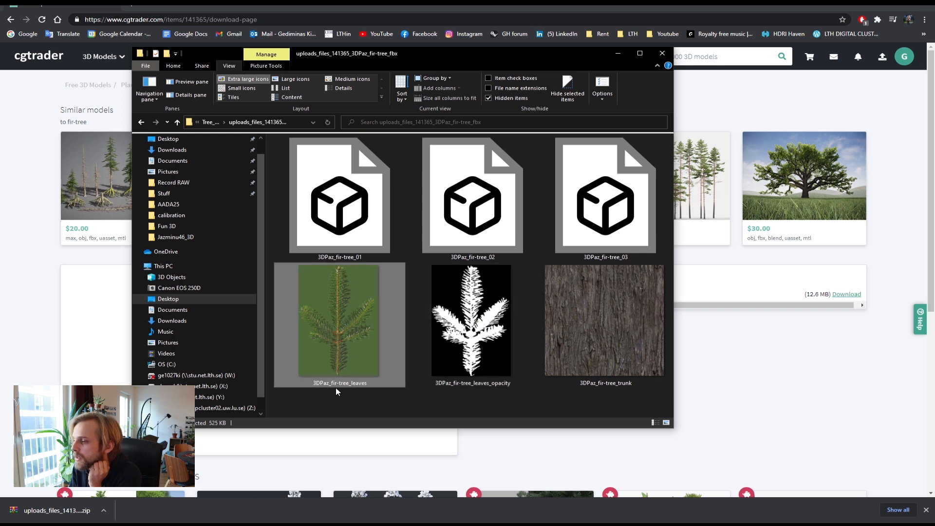
left_click(361, 401)
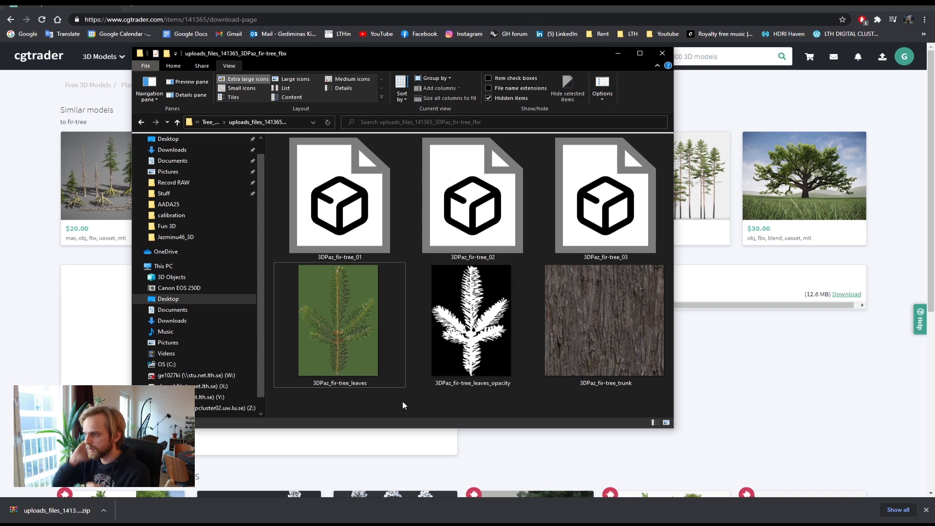
Import 3DPaz_fir-tree_01 into the Rhino house model with the default FBX options, scaling the geometry by 1000
left_click(339, 195)
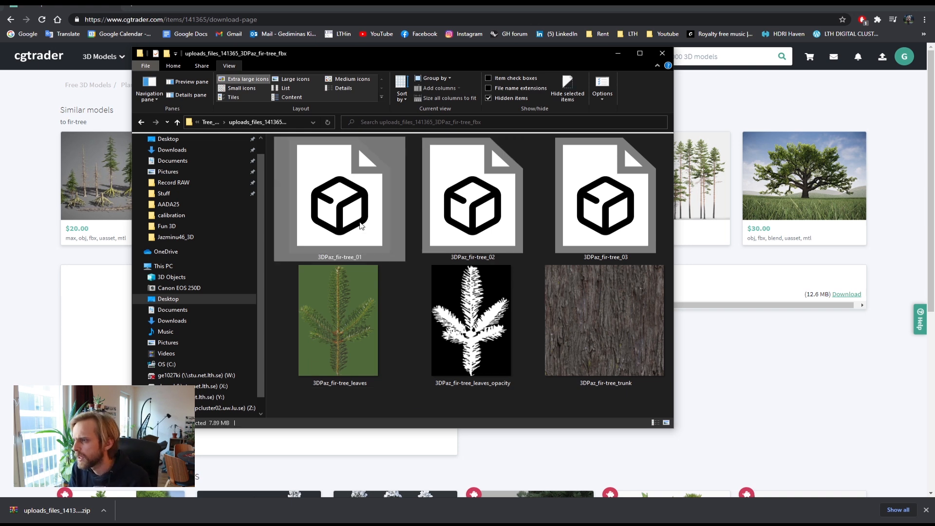
left_click_drag(347, 216, 273, 413)
left_click(435, 262)
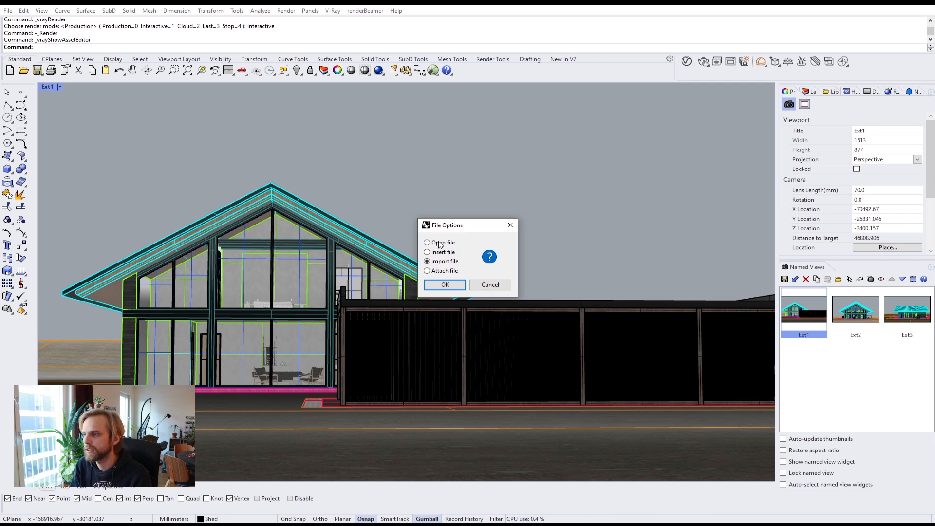
left_click(444, 286)
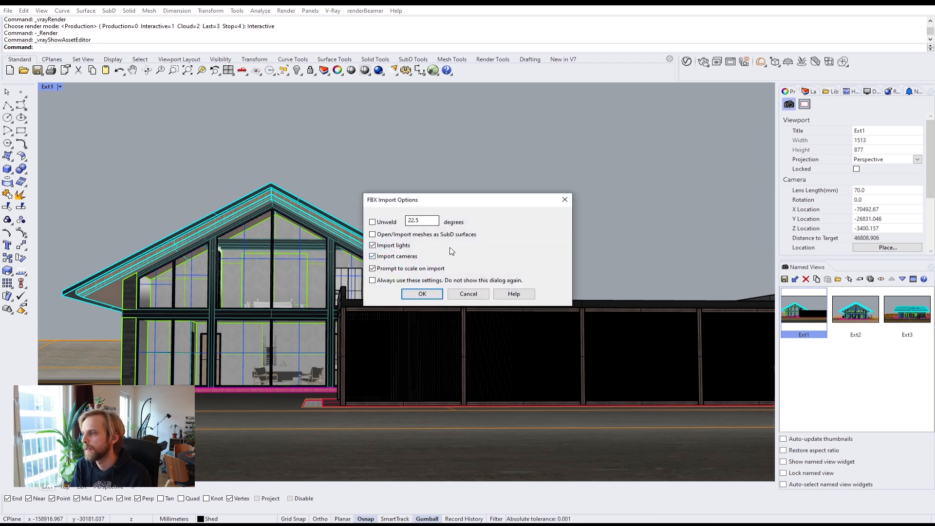
left_click(422, 293)
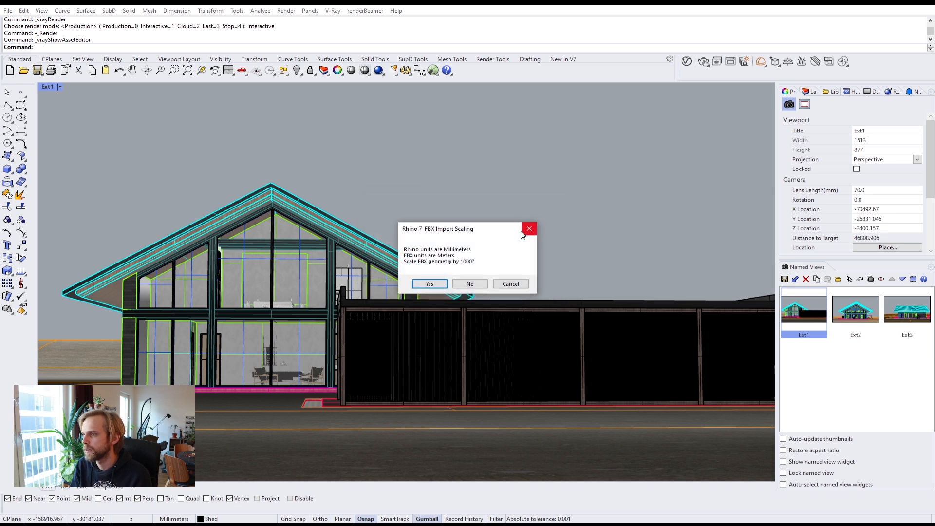
left_click(446, 283)
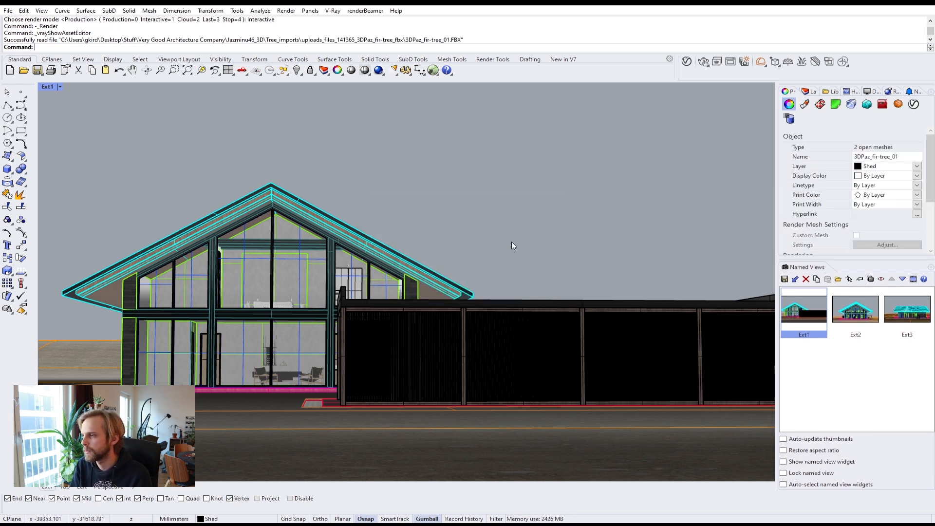
right_click_drag(569, 210, 559, 270)
scroll(560, 267, "down", 4)
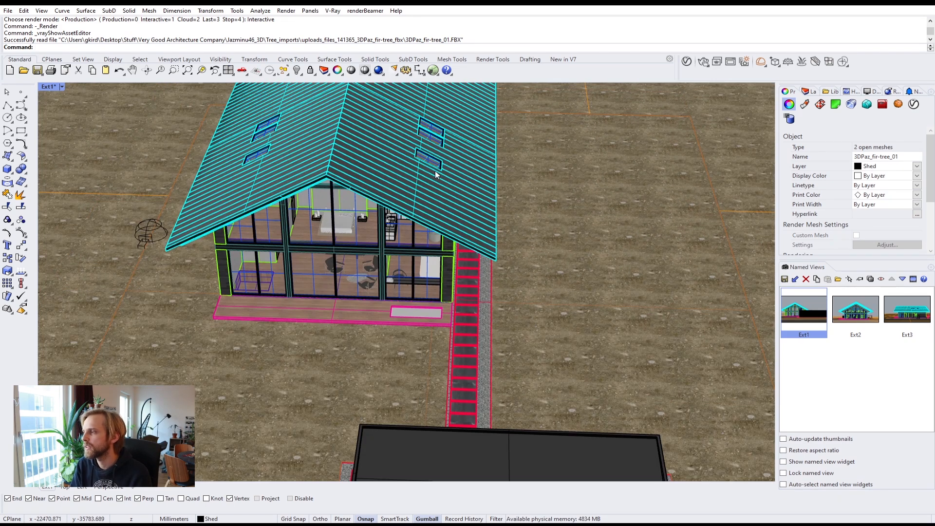
Rotate the imported fir tree about a quarter turn so that it stands upright beside the house
right_click_drag(327, 262, 585, 367, "shift")
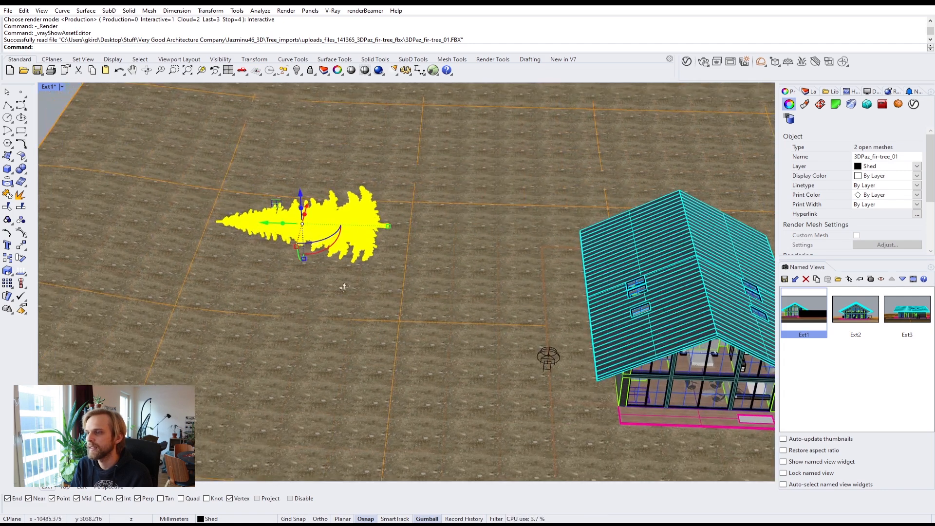
right_click_drag(342, 288, 379, 254)
right_click_drag(271, 296, 287, 306)
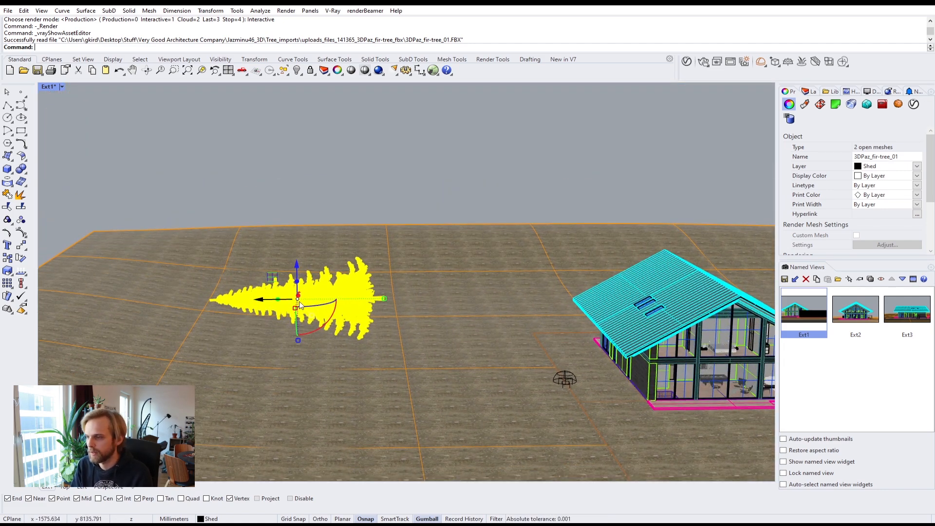
type("ZS")
key("Return")
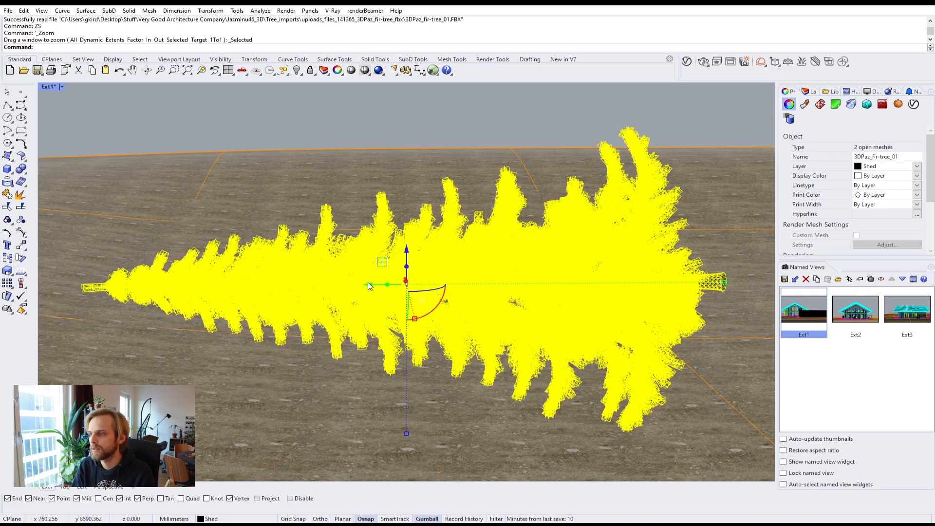
left_click_drag(416, 309, 353, 323)
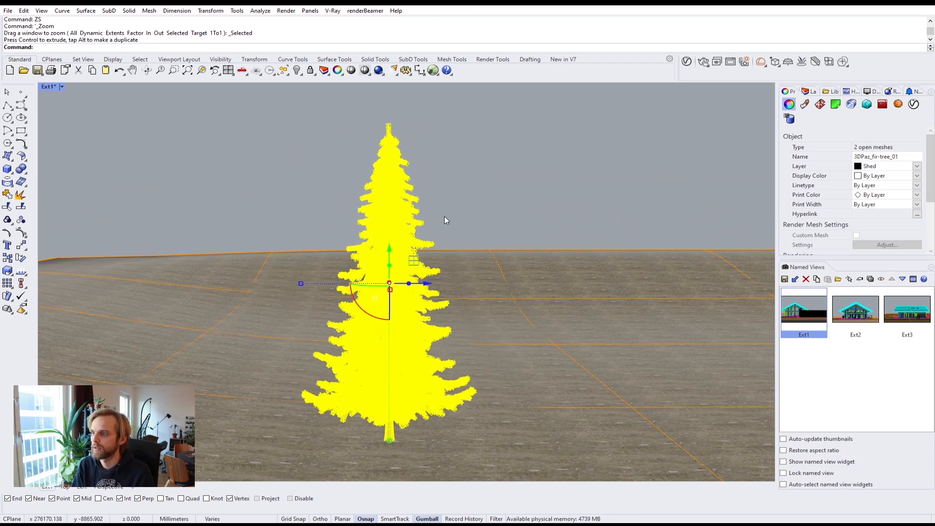
left_click(472, 207)
right_click_drag(478, 224, 397, 218)
scroll(439, 227, "down", 5)
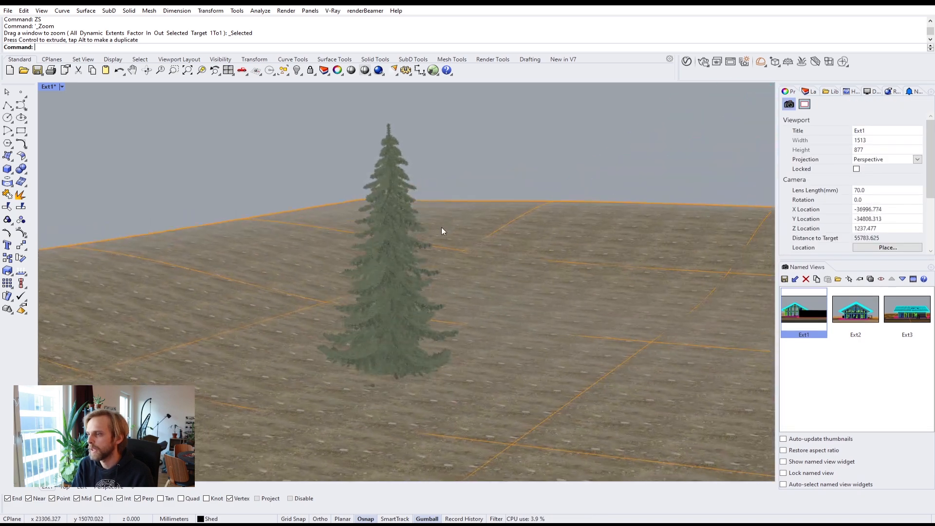
Raise the fir tree vertically so that its trunk base sits at the terrain surface
left_click_drag(265, 146, 484, 397)
right_click_drag(483, 395, 488, 350)
left_click_drag(408, 221, 408, 193)
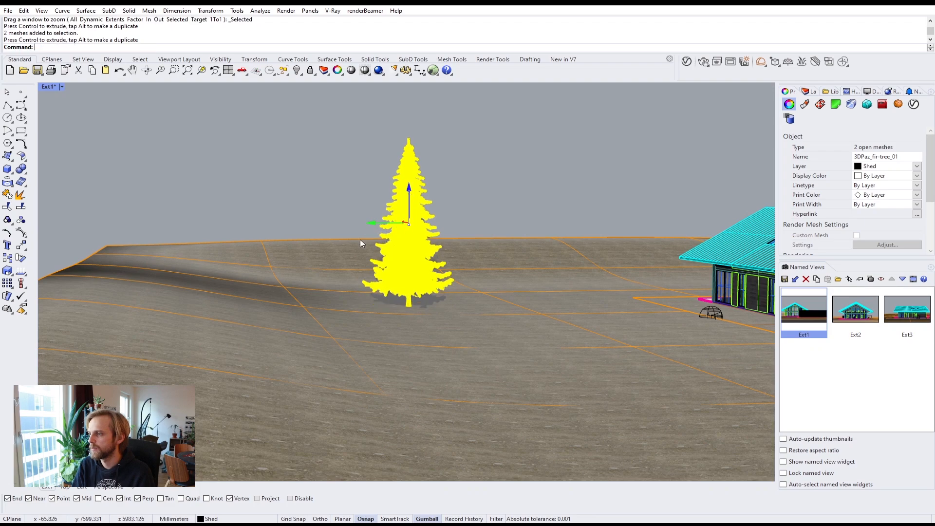
left_click(298, 198)
right_click_drag(299, 198, 377, 215)
scroll(427, 253, "up", 4)
right_click_drag(426, 253, 344, 273)
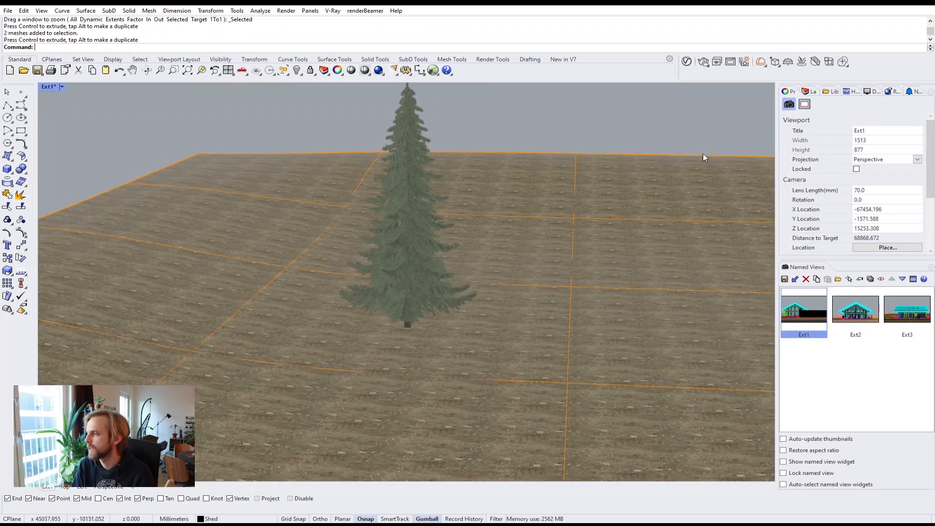
Create a new layer named Trees_back below the Shed layer
left_click(811, 92)
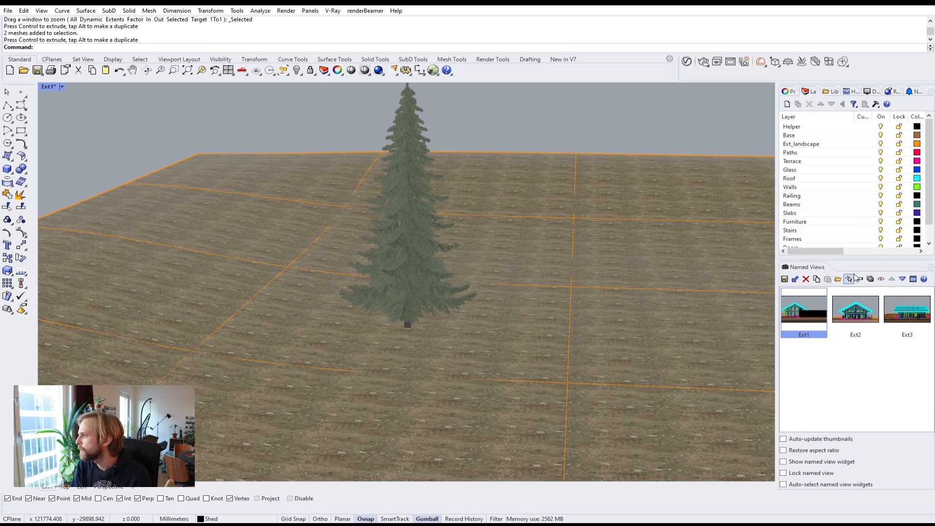
left_click_drag(867, 259, 867, 325)
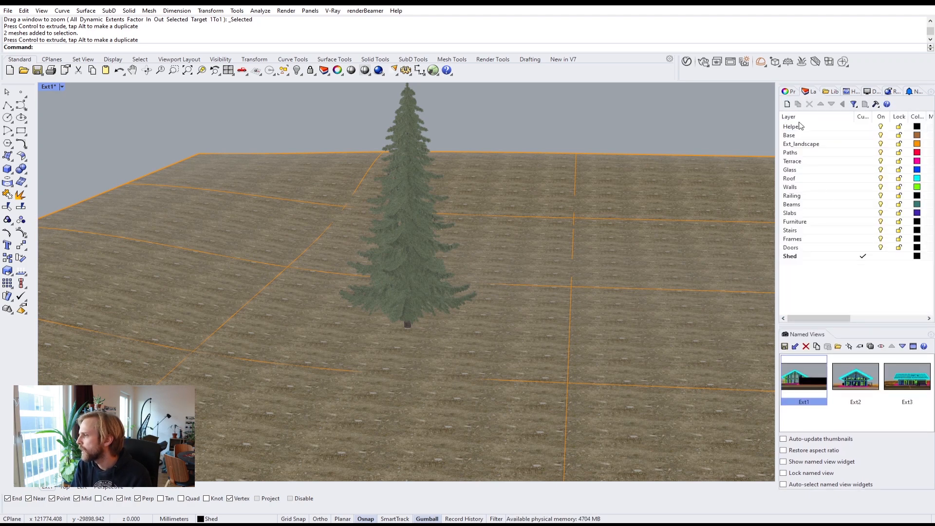
left_click(788, 104)
type("Trees")
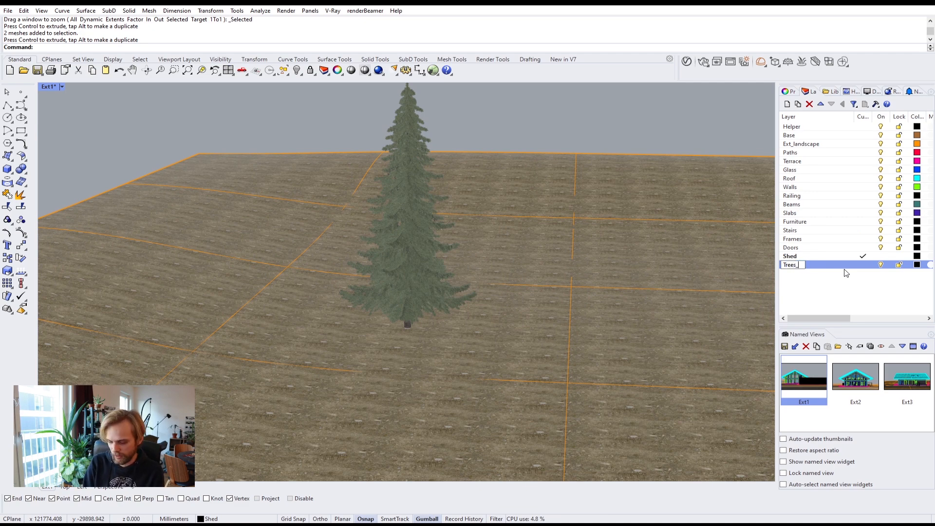
type("_back")
key("Return")
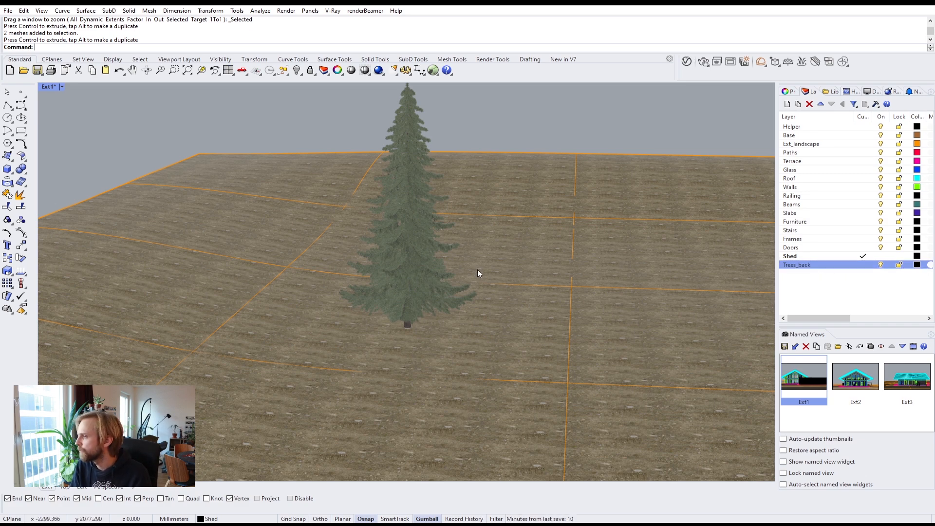
Assign both fir-tree meshes to the Trees_back layer and clear the selection
scroll(501, 271, "down", 3)
left_click_drag(362, 125, 510, 378)
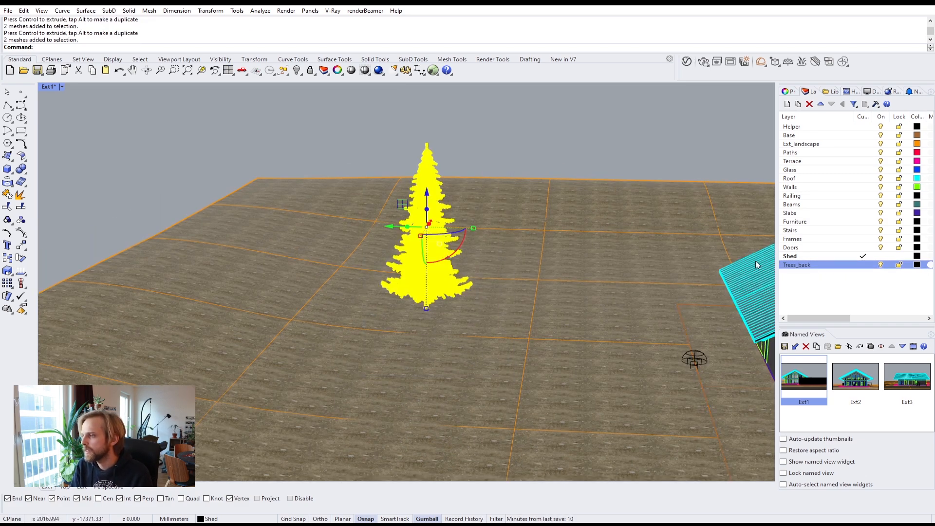
right_click(815, 264)
left_click(860, 423)
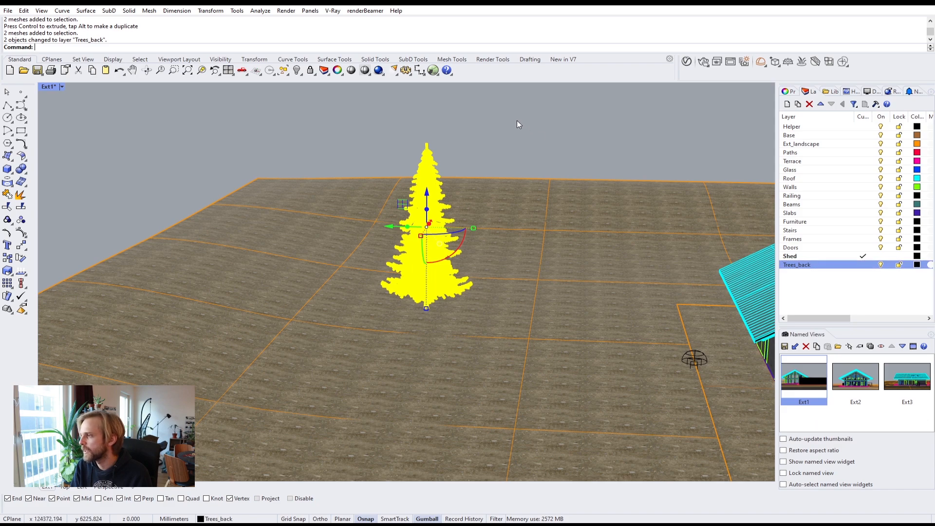
key("Escape")
Examine the fir tree's placement on the terrain and its size relative to the house
scroll(504, 229, "down", 2)
scroll(513, 237, "down", 2)
right_click_drag(513, 237, 466, 258, "shift")
right_click_drag(279, 108, 303, 142, "shift")
left_click_drag(290, 112, 425, 329)
scroll(406, 344, "up", 4)
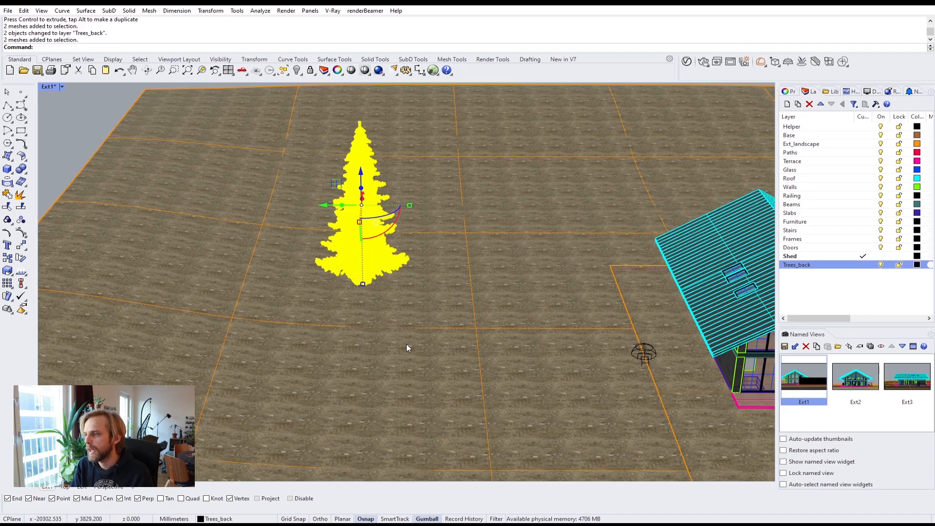
right_click_drag(406, 344, 369, 280)
scroll(370, 280, "up", 4)
left_click(244, 123)
right_click_drag(310, 171, 367, 232, "shift")
scroll(367, 237, "down", 2)
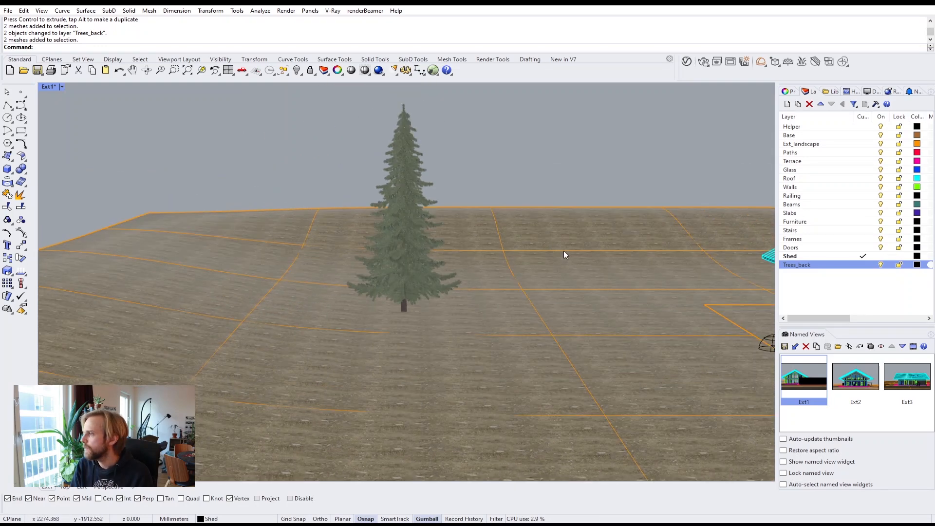
Isolate the fir tree so that all other scene objects are hidden
left_click_drag(323, 89, 515, 361)
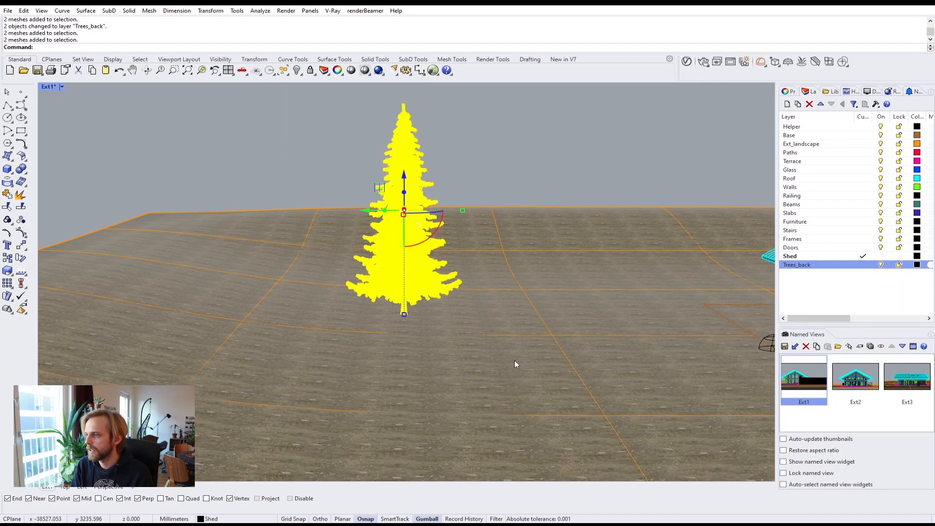
type("Isolate")
key("Return")
left_click(516, 253)
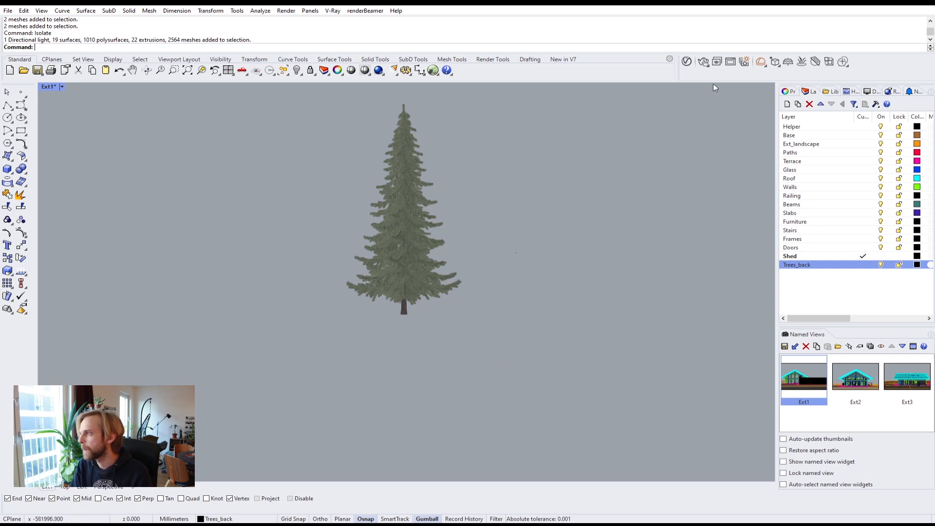
Run a V-Ray interactive render of the isolated tree, examine its foliage up close, and stop the render
left_click(704, 62)
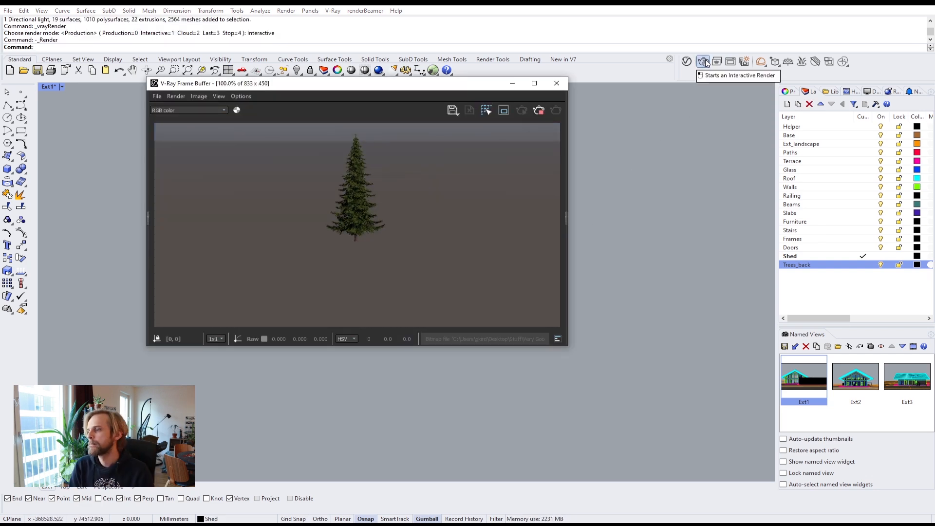
left_click_drag(405, 83, 755, 113)
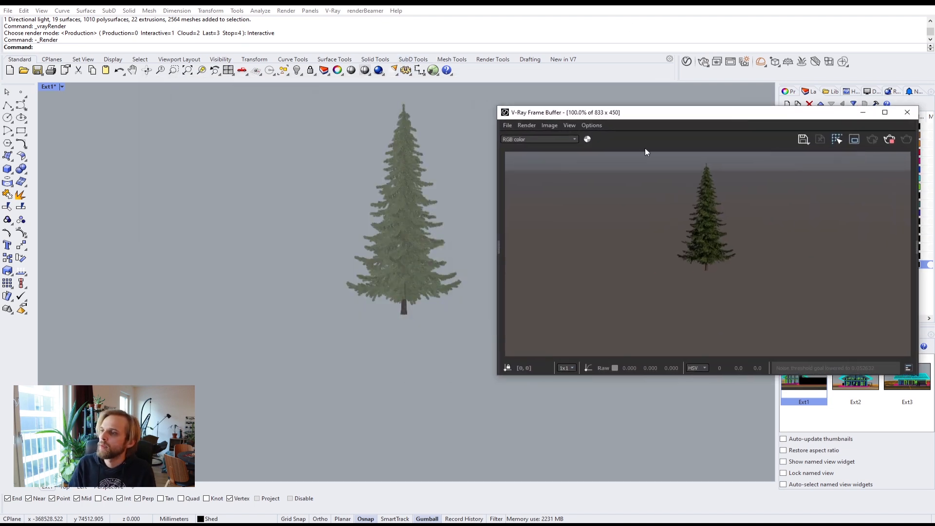
scroll(408, 210, "up", 6)
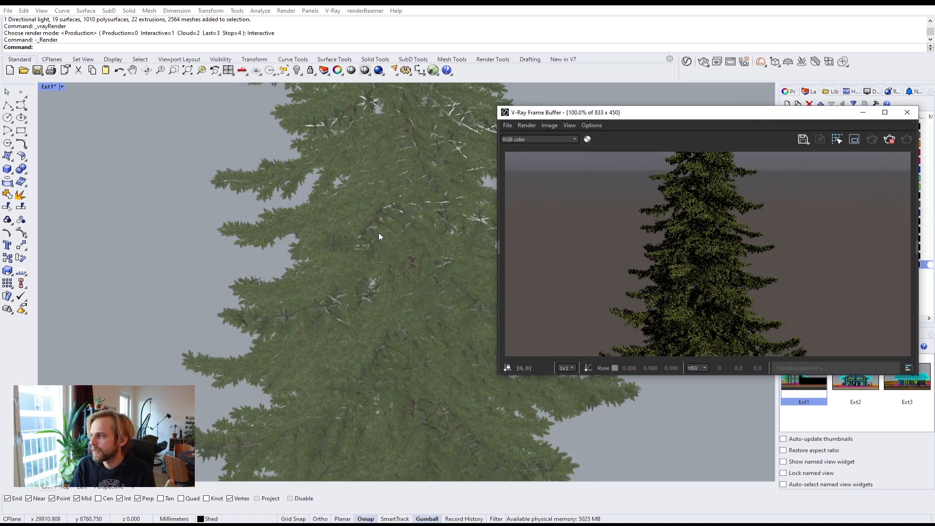
scroll(342, 247, "up", 3)
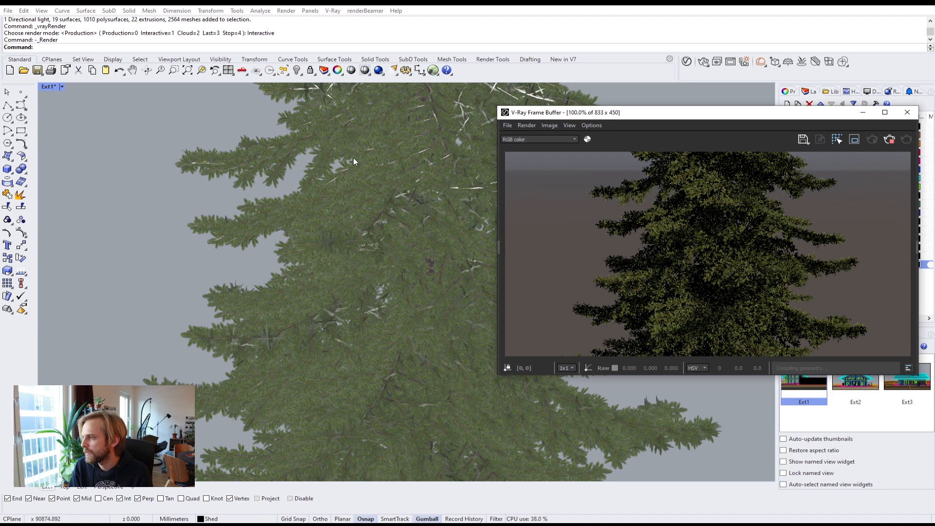
left_click_drag(758, 117, 566, 103)
left_click(702, 127)
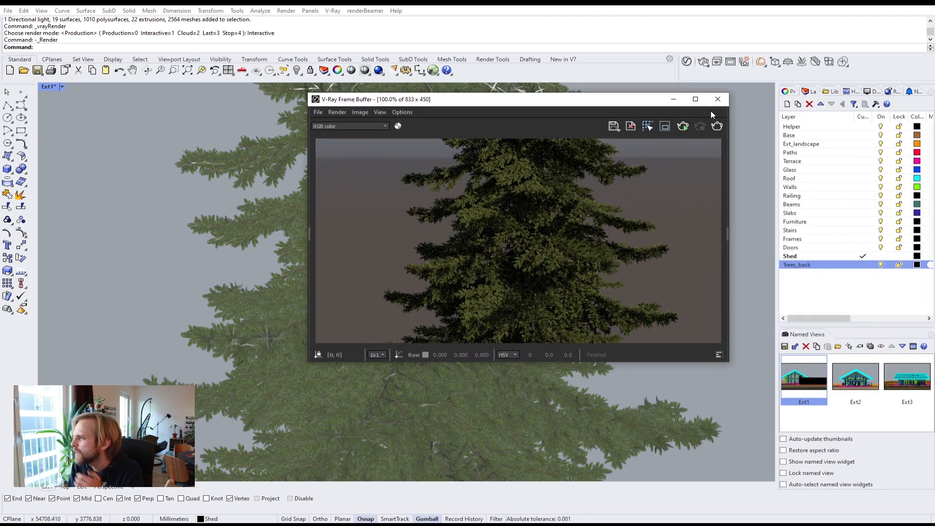
Close the V-Ray Frame Buffer and show the scene materials in the V-Ray Asset Editor
left_click(718, 99)
left_click(703, 62)
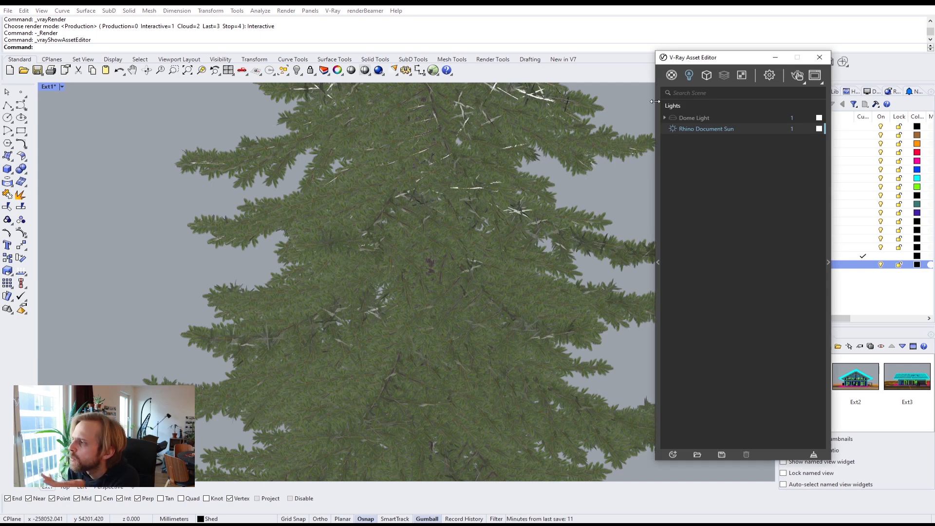
left_click(671, 76)
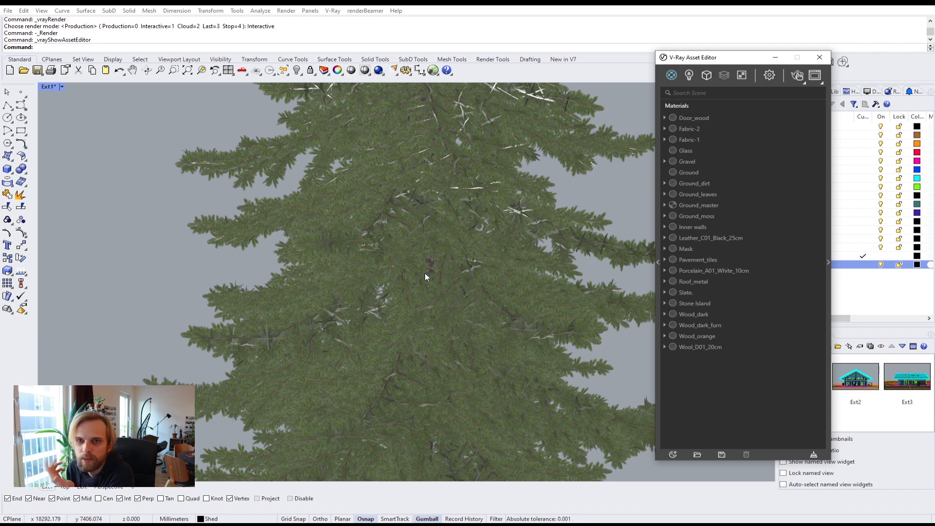
Move the trunk and branches mesh out of the foliage and examine the two meshes separately
scroll(425, 274, "down", 10)
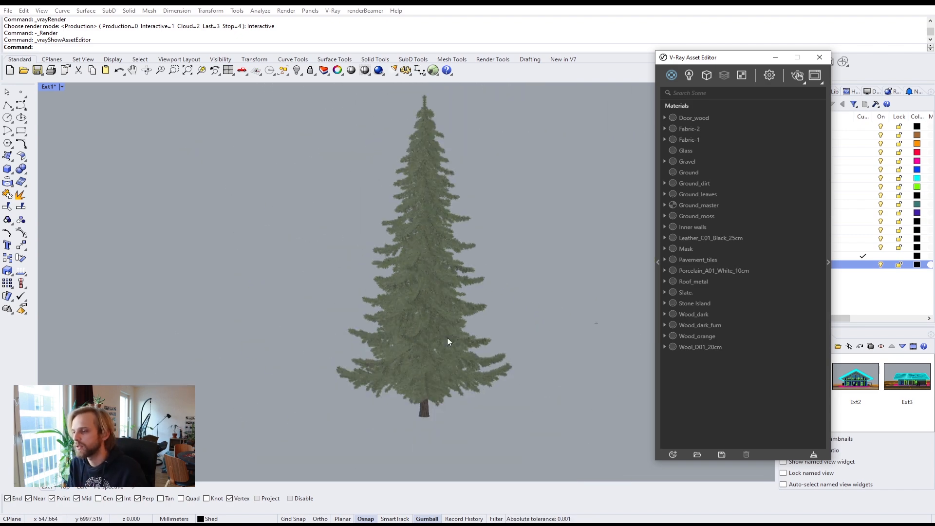
right_click_drag(451, 408, 398, 388, "shift")
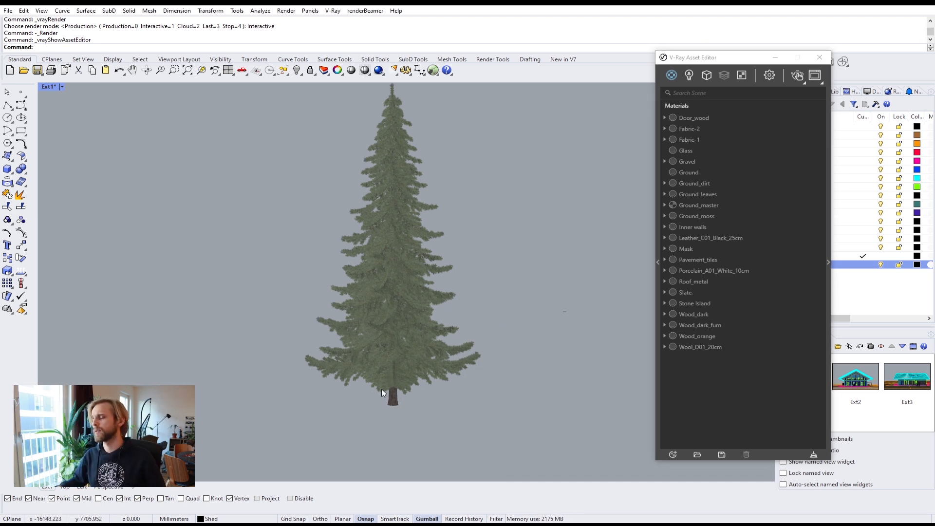
scroll(415, 407, "up", 3)
left_click(388, 389)
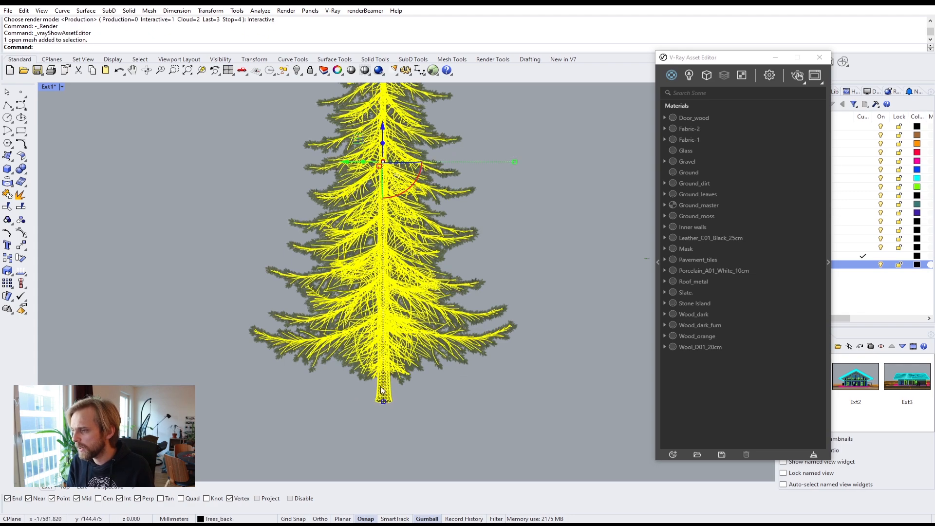
scroll(388, 390, "down", 3)
left_click_drag(361, 245, 197, 248)
left_click(275, 376)
scroll(210, 299, "up", 8)
scroll(249, 319, "down", 2)
scroll(249, 319, "down", 3)
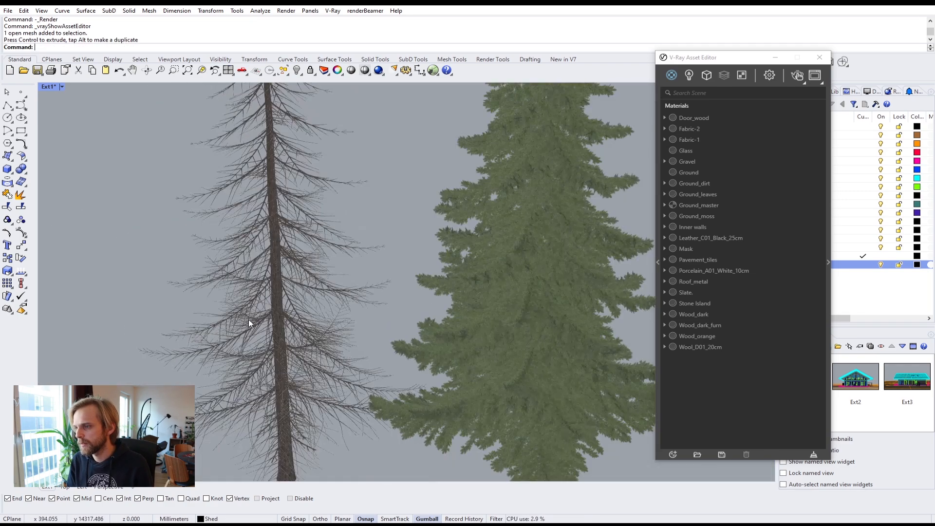
scroll(393, 261, "up", 6)
scroll(396, 219, "down", 5)
Undo the trunk mesh's move and examine the reassembled tree's trunk and lower branches
key("ctrl+z")
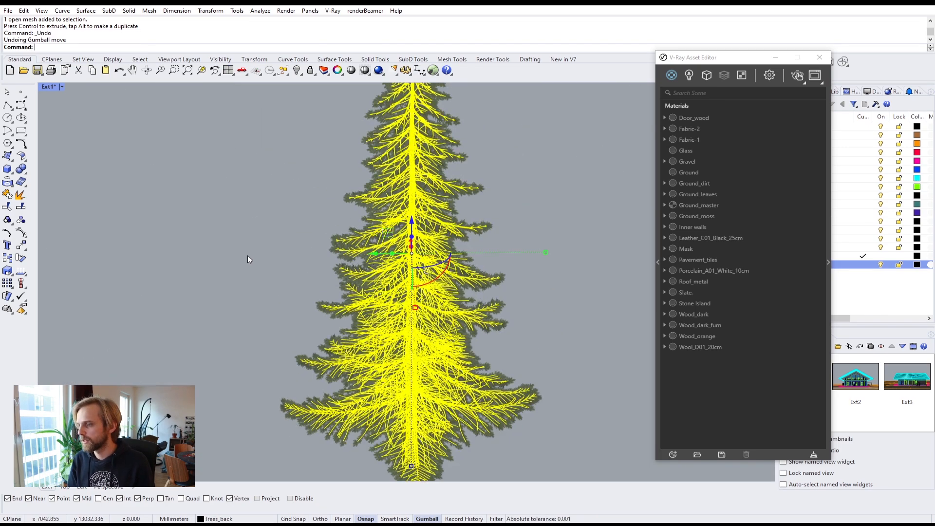
left_click(259, 268)
scroll(280, 375, "up", 6)
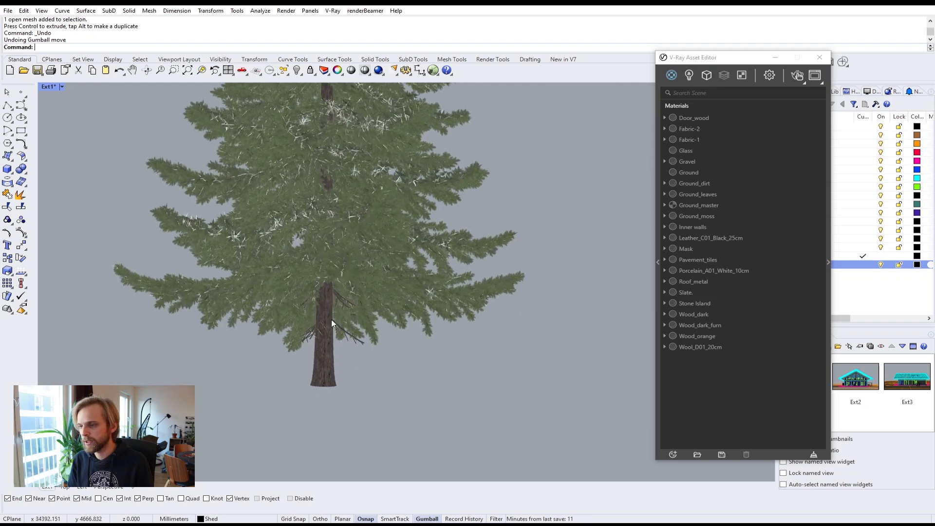
scroll(331, 322, "up", 2)
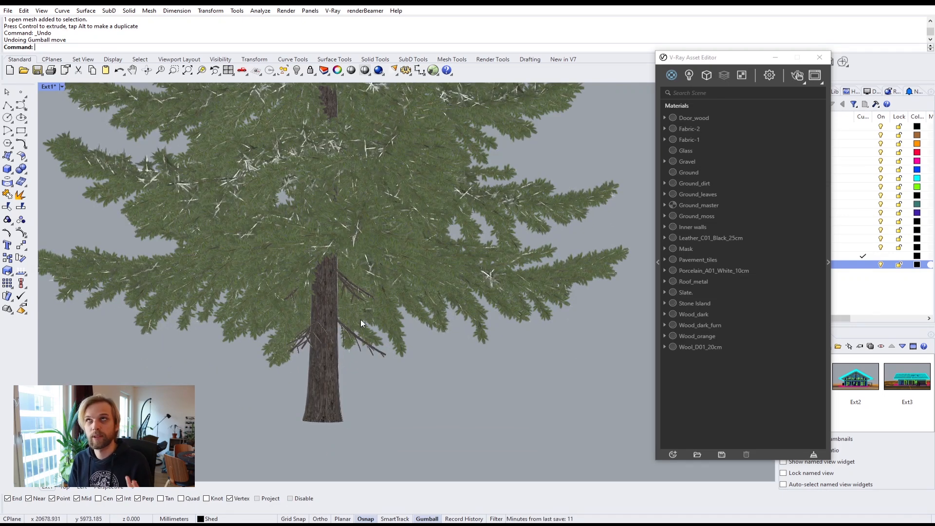
Create a generic V-Ray material and name it Needles
left_click(685, 405)
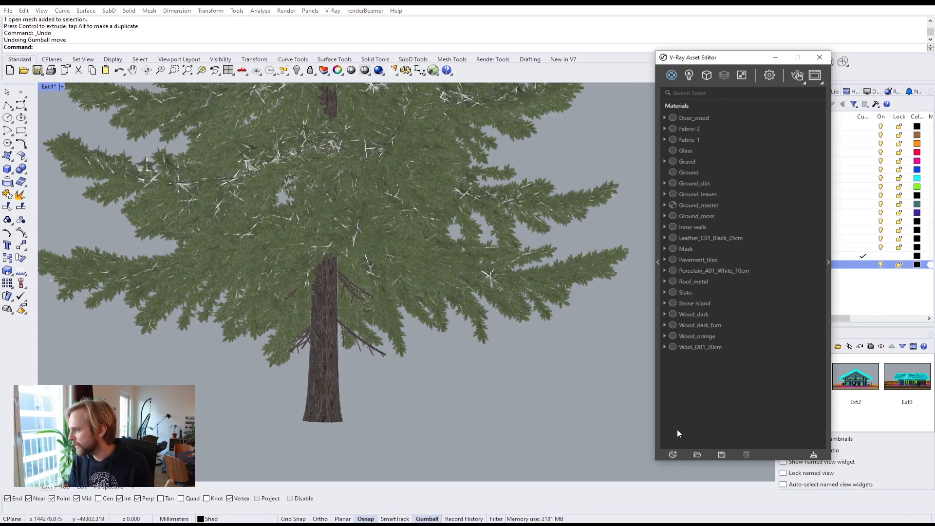
left_click(675, 454)
mouse_move(700, 443)
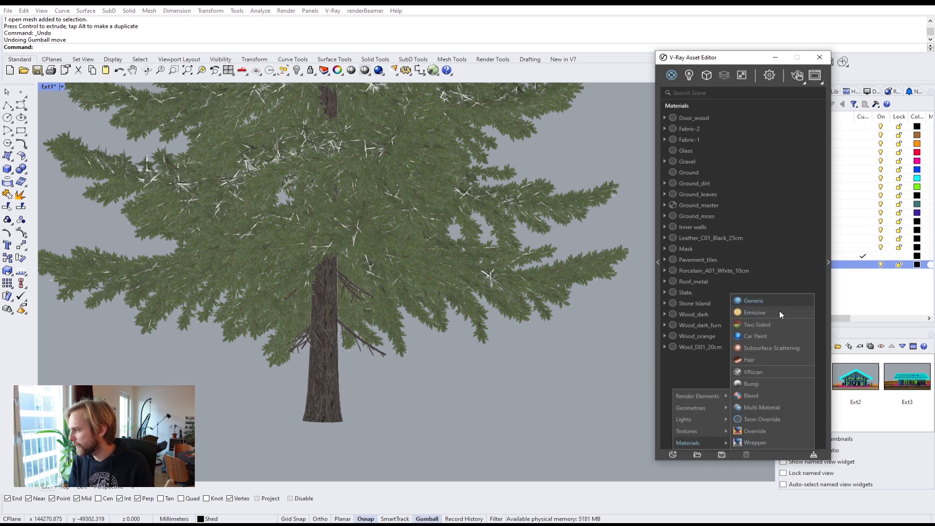
left_click(769, 298)
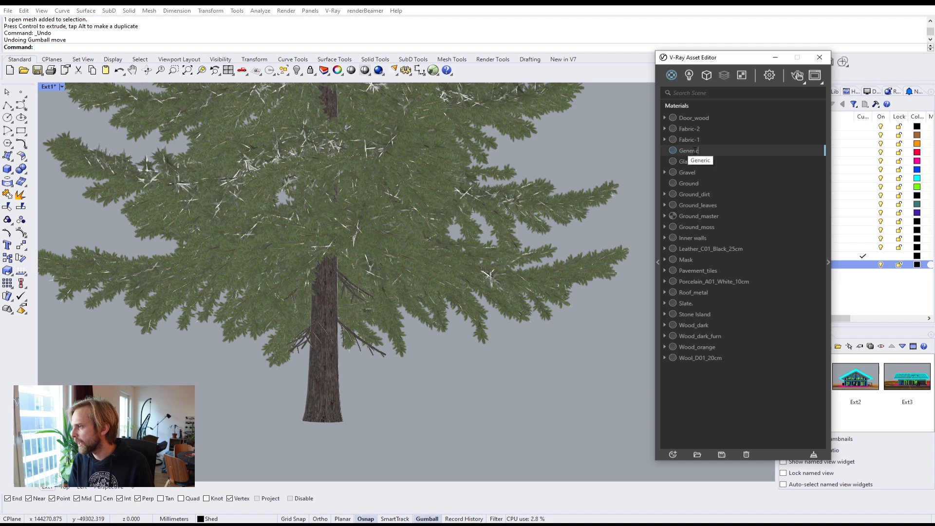
double_click(689, 151)
type("Need")
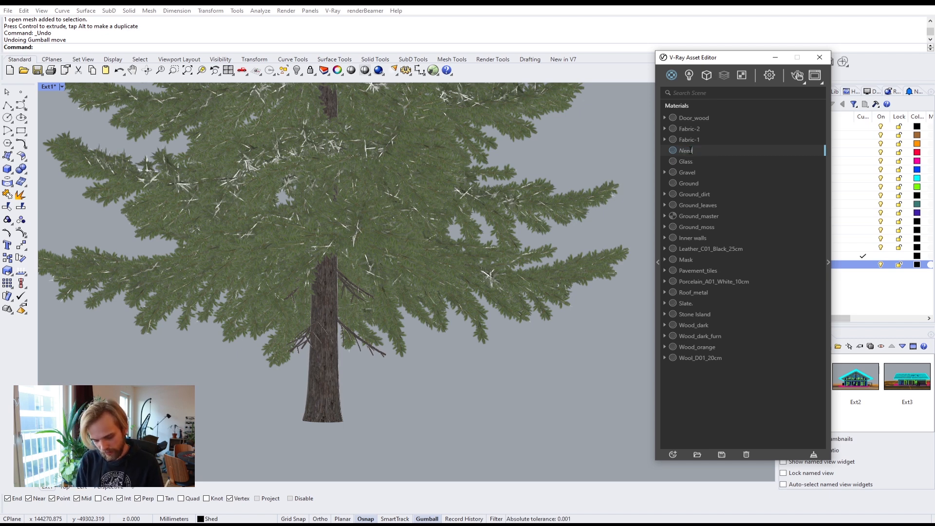
key("Return")
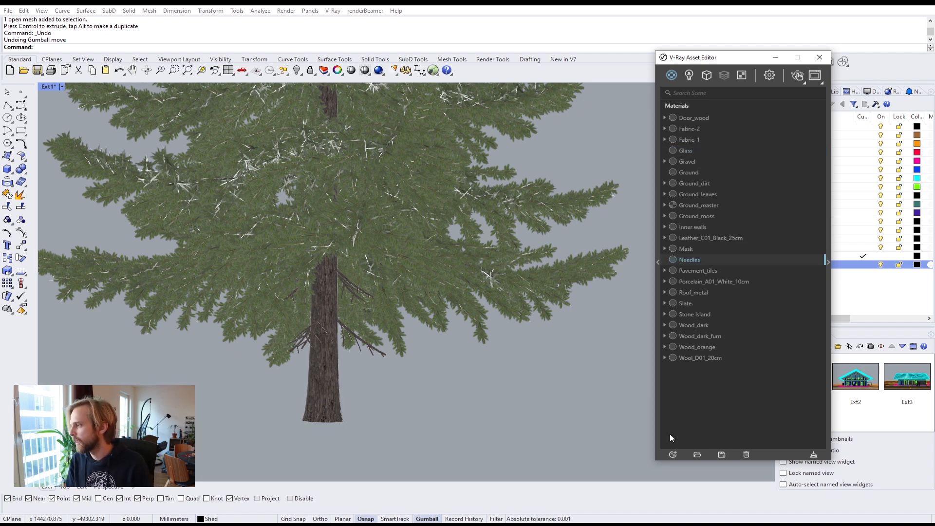
Create a second generic V-Ray material and name it Trunk
left_click(673, 454)
mouse_move(702, 443)
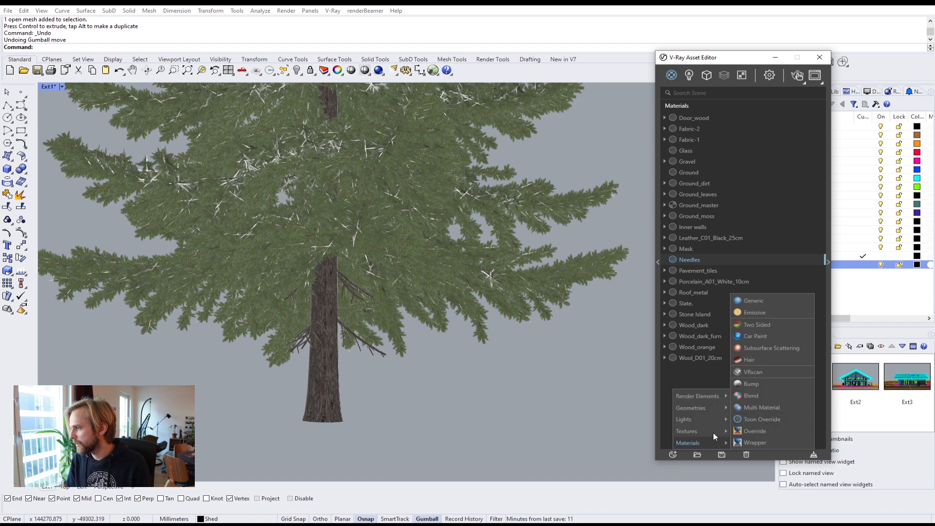
left_click(768, 299)
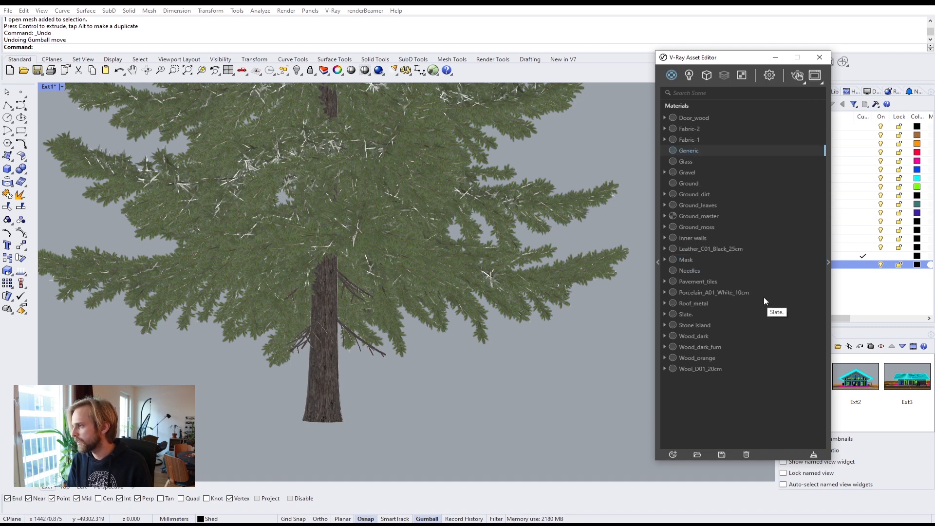
double_click(695, 150)
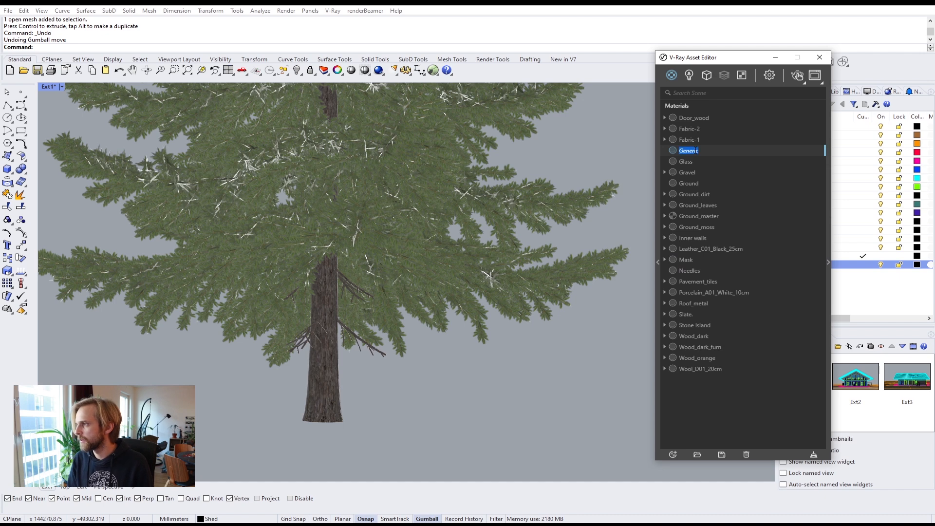
type("Trunk")
key("Return")
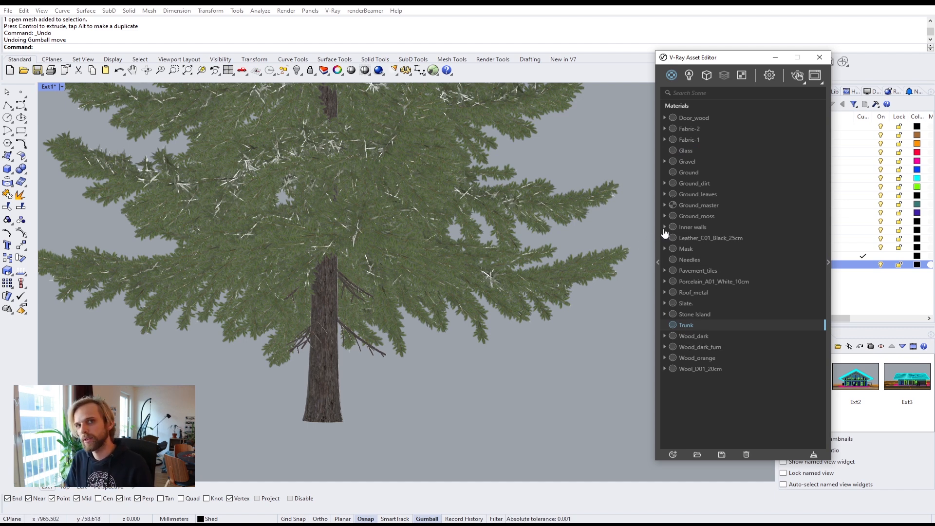
Rename the two tree materials as T1-Needles and T1-Trunk
left_click(688, 261)
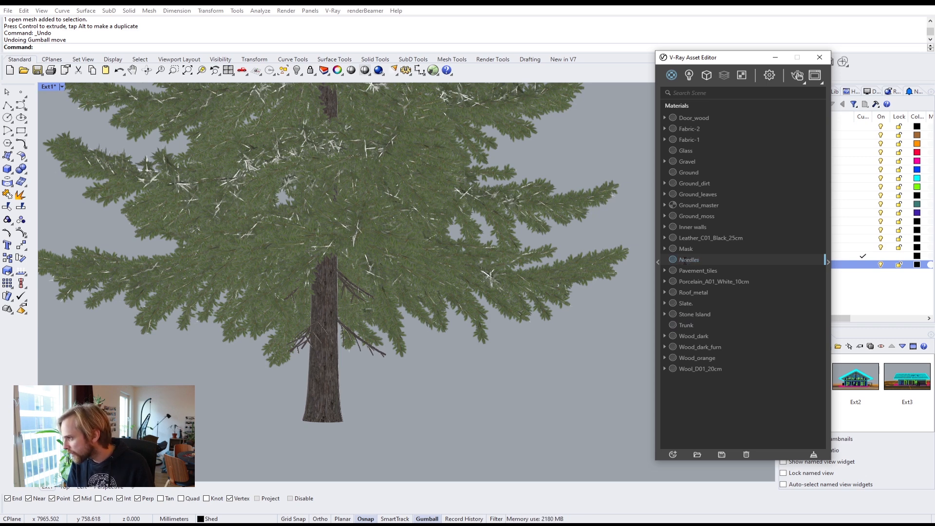
type("T")
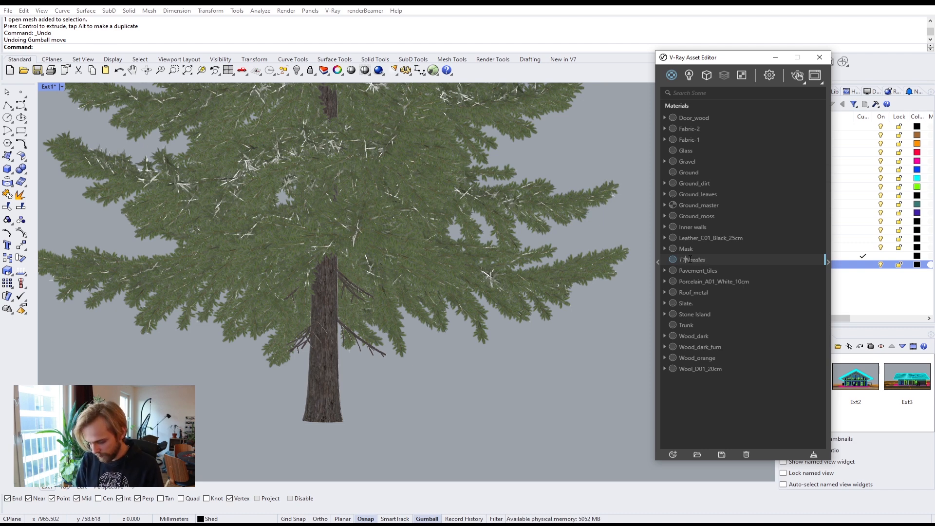
key("Return")
left_click(684, 326)
left_click(680, 325)
type("T1-")
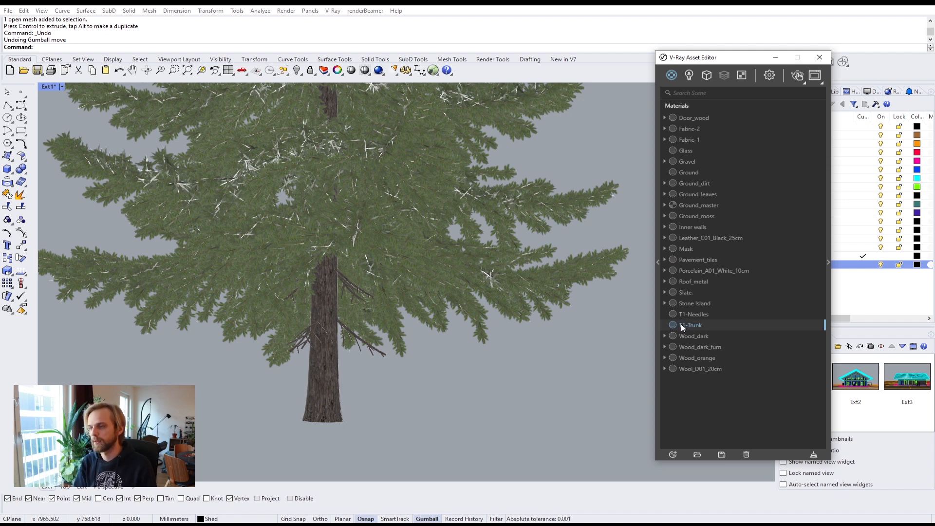
Move the V-Ray Asset Editor over the viewport's centre and show the T1-Trunk material's parameters
left_click(393, 391)
left_click_drag(731, 57, 509, 55)
left_click(608, 260)
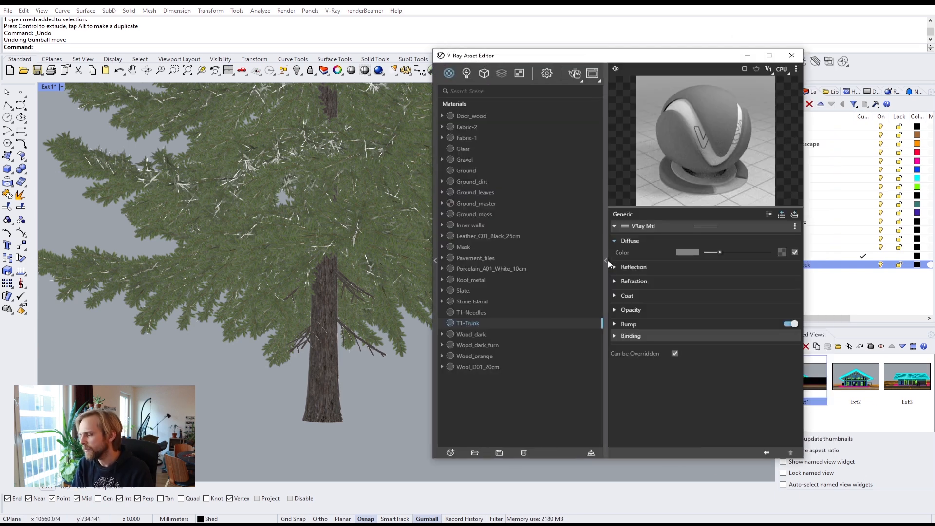
Assign the 3DPaz_fir-tree_leaves image from the fir tree folder as the T1-Trunk material's diffuse texture
key("alt+Tab")
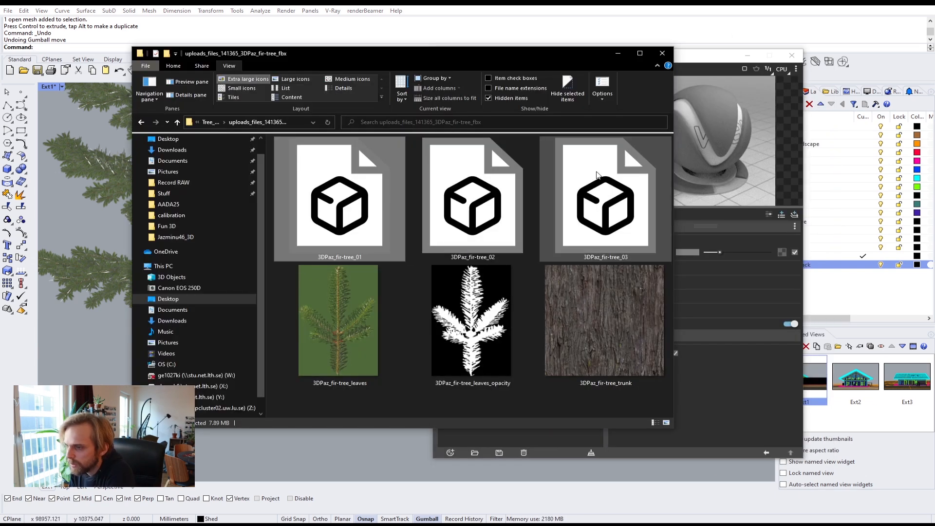
left_click(385, 326)
left_click_drag(498, 50, 394, 35)
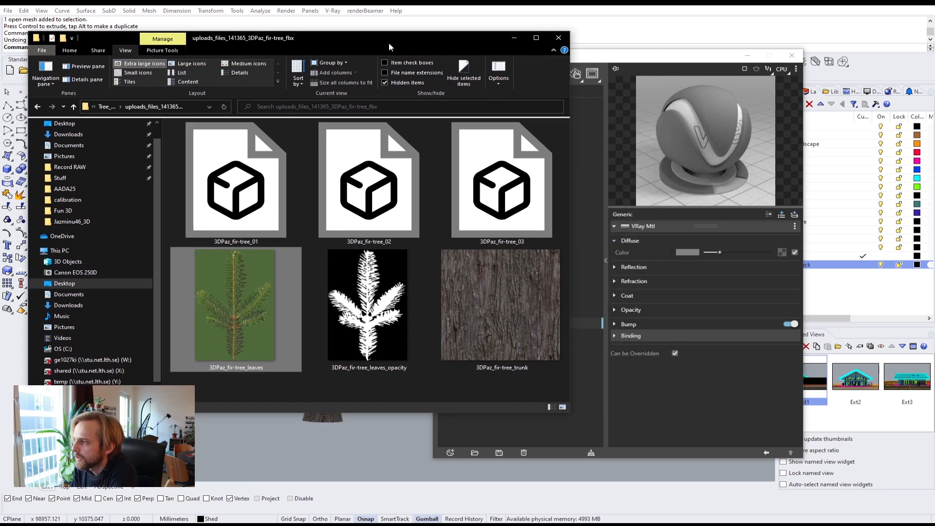
left_click_drag(243, 329, 782, 254)
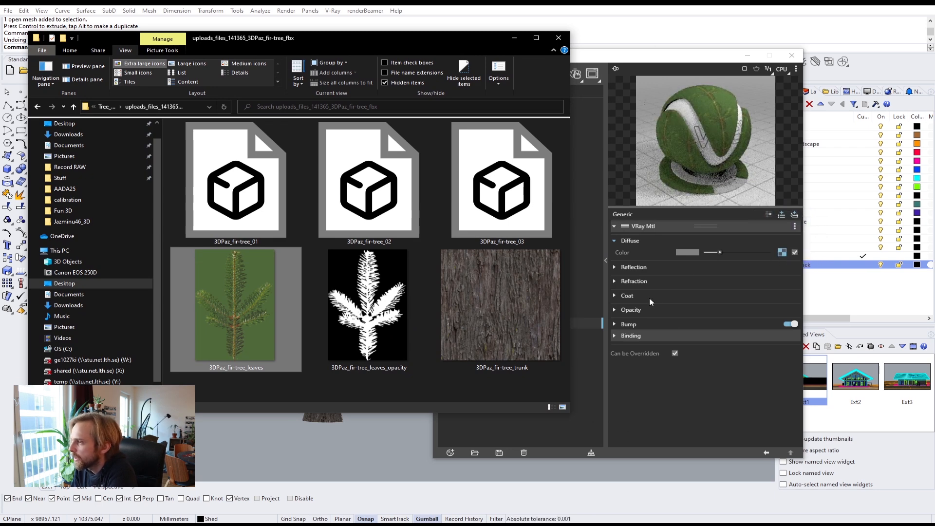
Examine the T1-Trunk material's refraction and opacity settings and the 3DPaz_fir-tree_leaves_opacity image in the fir tree folder
left_click(626, 310)
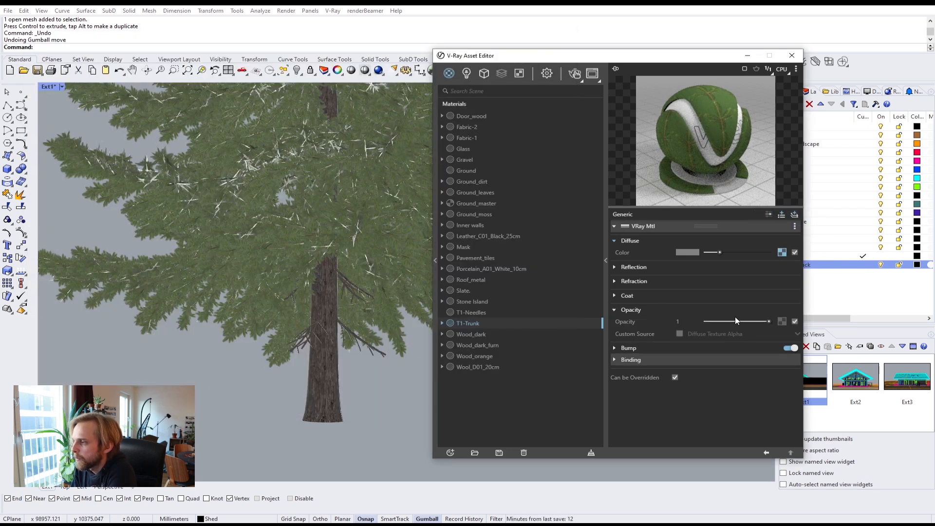
left_click(628, 311)
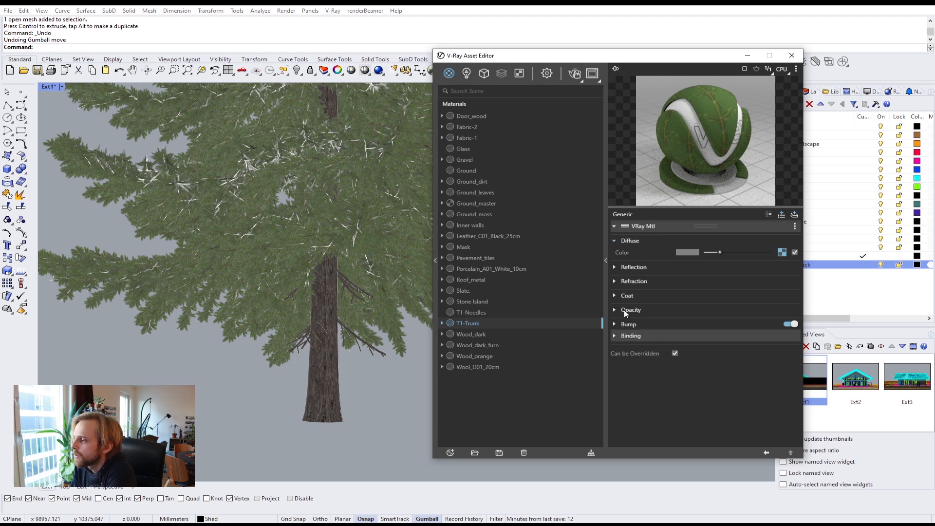
left_click(630, 283)
left_click(631, 283)
left_click(629, 312)
left_click(628, 312)
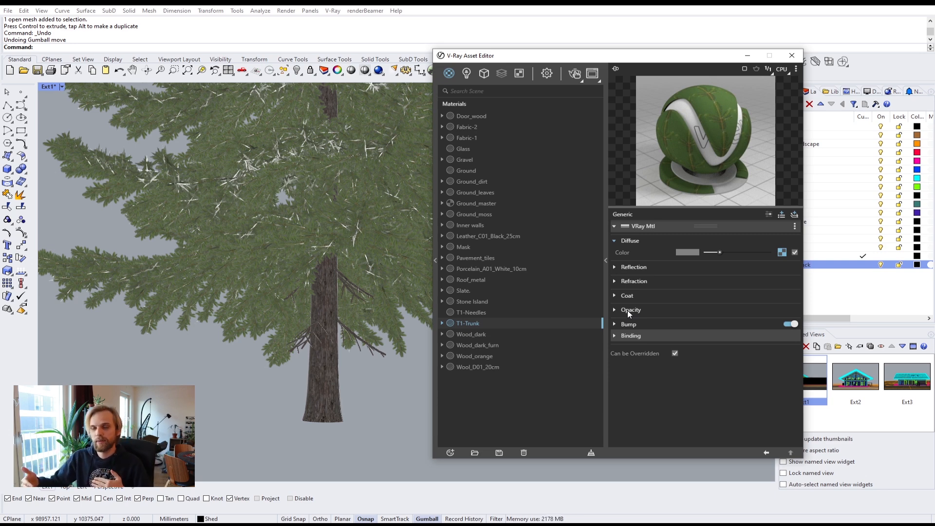
left_click(623, 283)
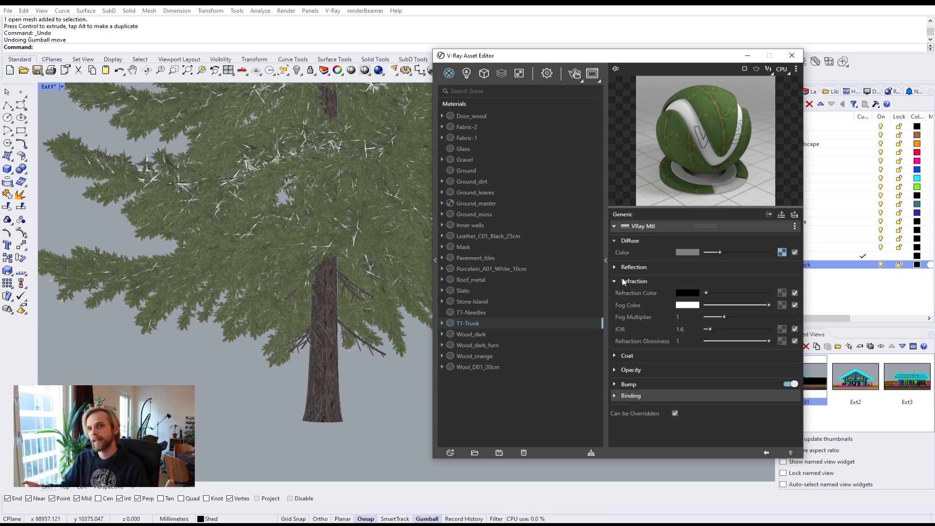
left_click(626, 281)
left_click(640, 311)
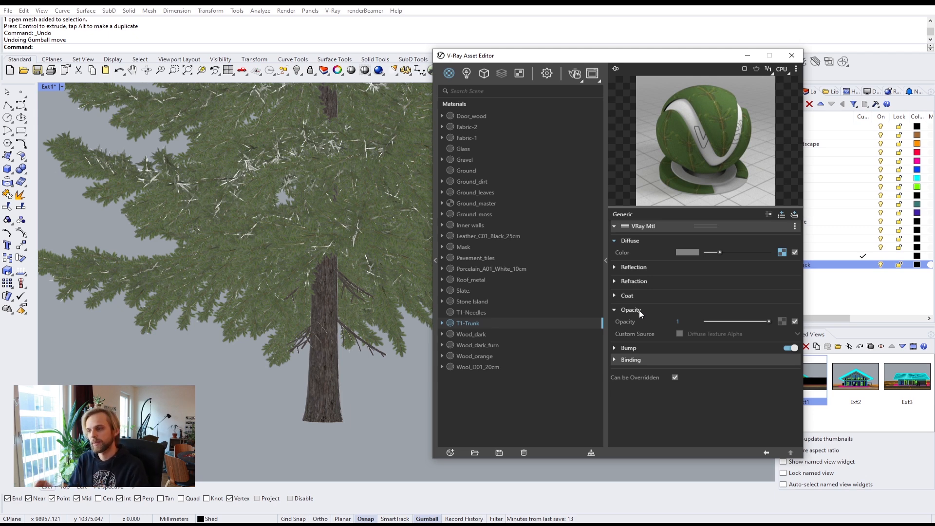
left_click(222, 525)
left_click(388, 330)
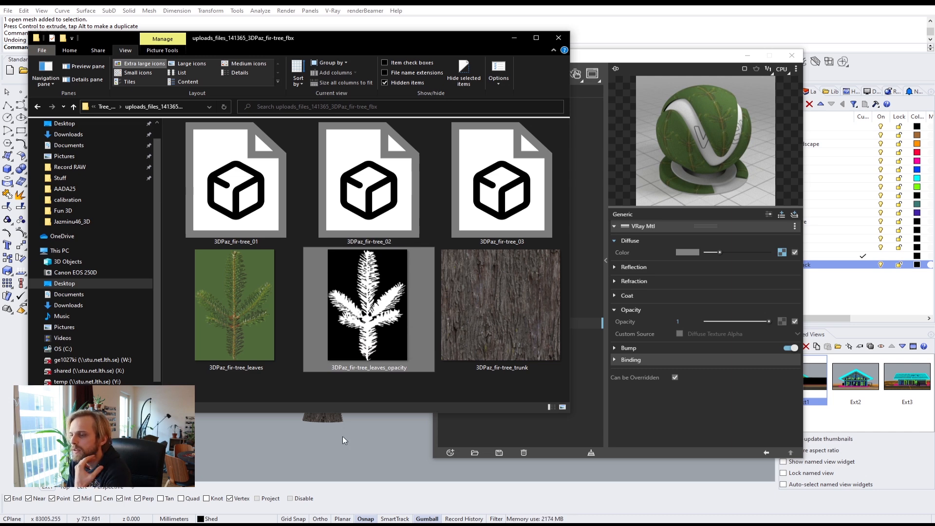
left_click(514, 37)
Select the tree's foliage mesh and apply the T1-Needles material to it
scroll(180, 211, "up", 6)
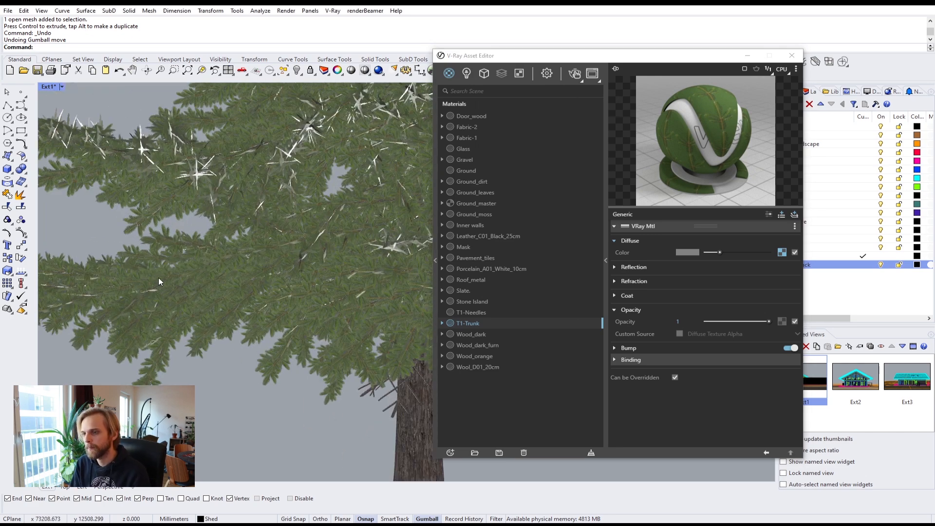
left_click(276, 341)
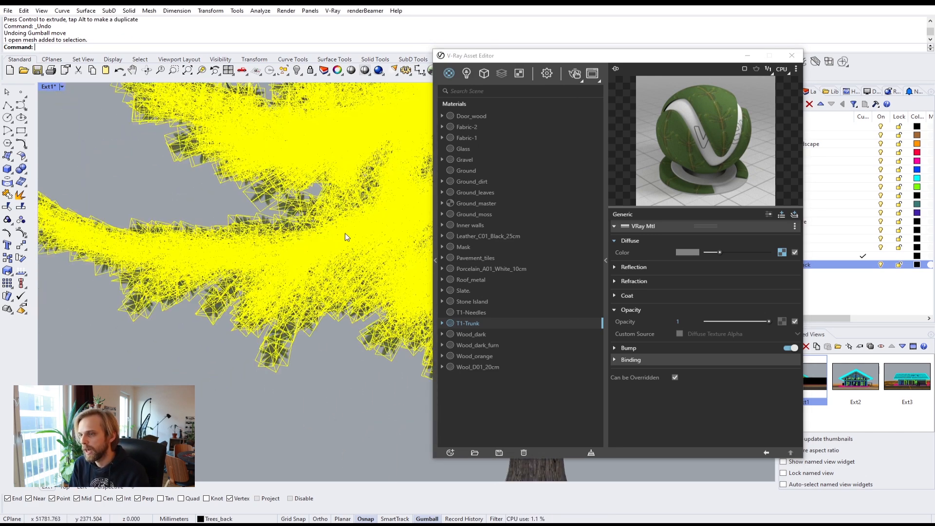
left_click(476, 313)
right_click(476, 314)
left_click(488, 327)
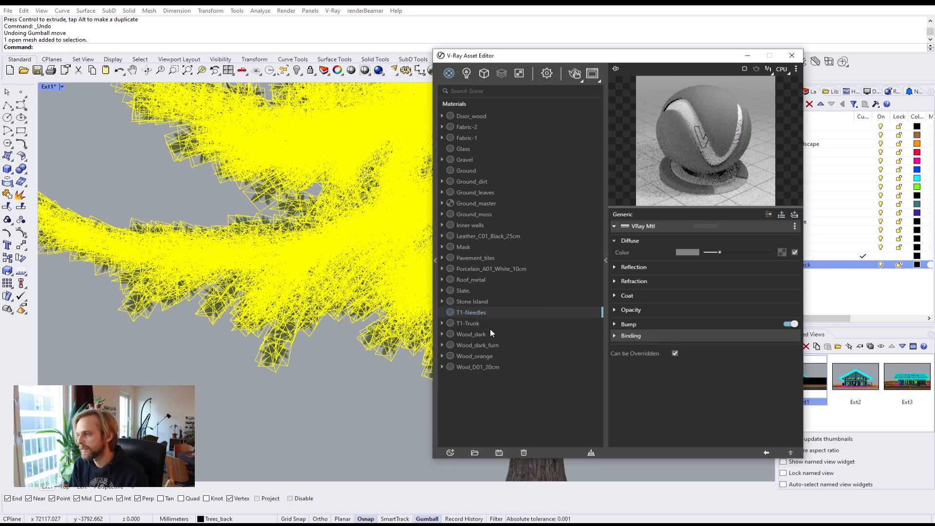
Clear the diffuse texture from the T1-Trunk material
left_click(470, 323)
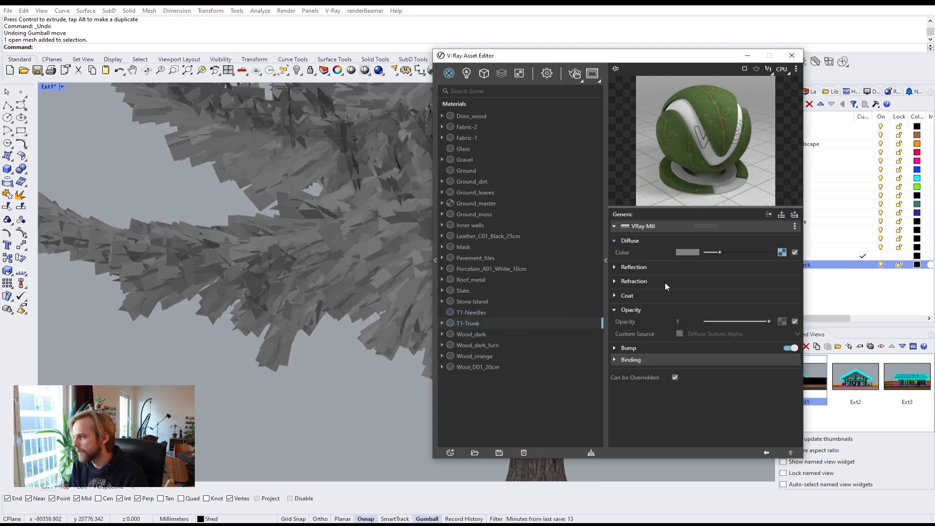
right_click(782, 252)
left_click(774, 285)
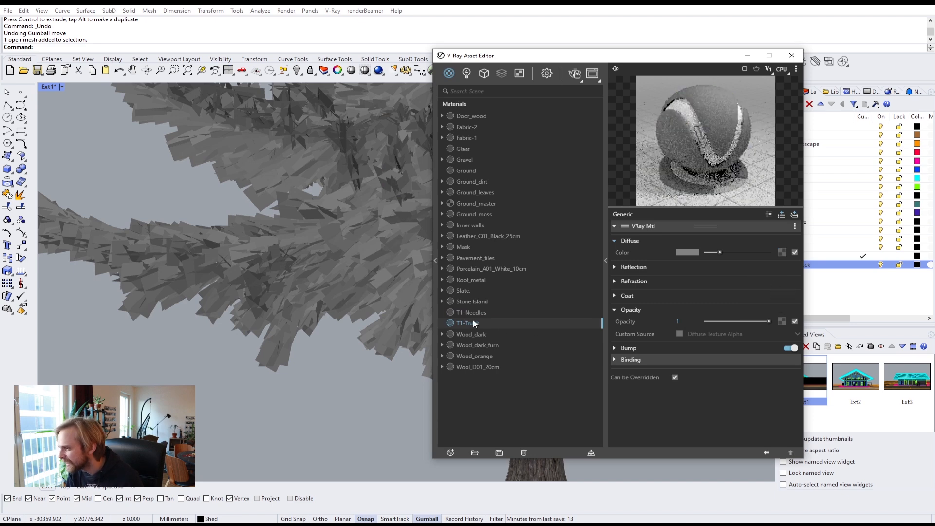
Assign the 3DPaz_fir-tree_leaves image as the T1-Needles diffuse texture and examine the foliage up close
left_click(472, 313)
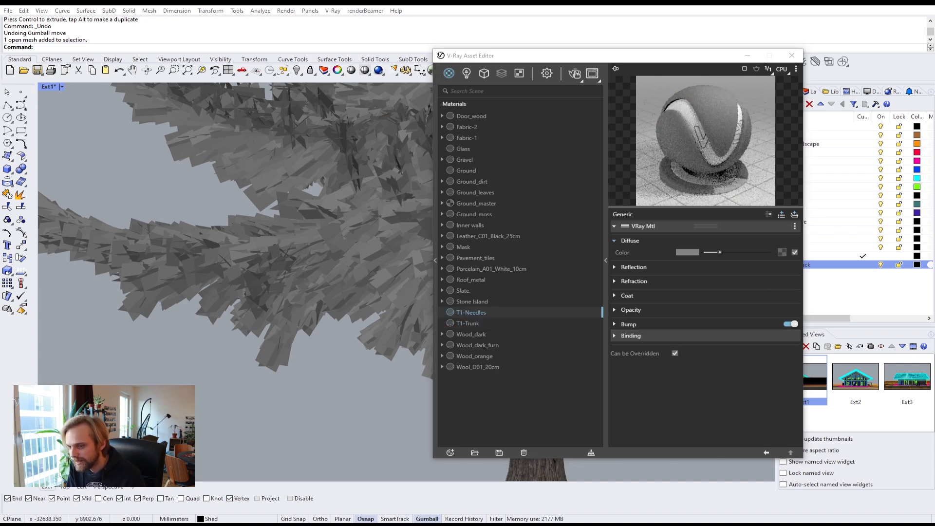
key("alt+Tab")
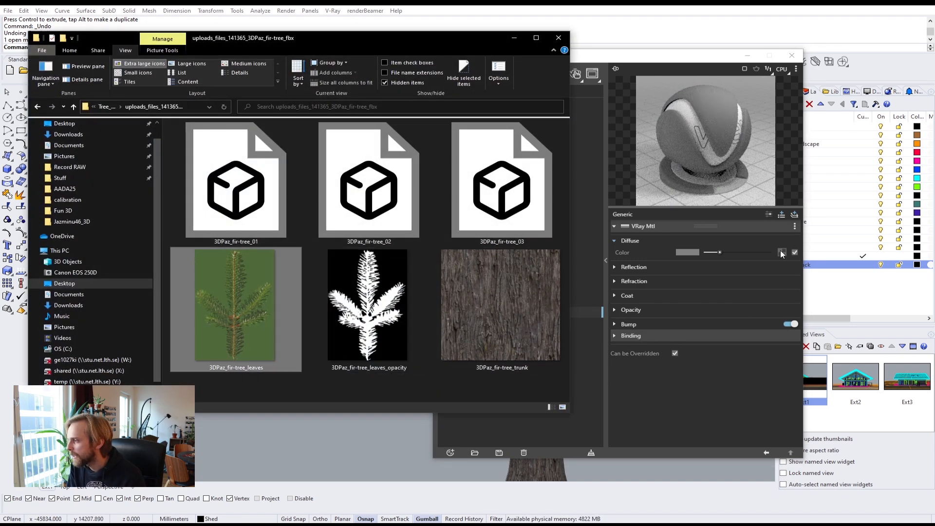
left_click(511, 38)
right_click_drag(380, 273, 265, 243, "shift")
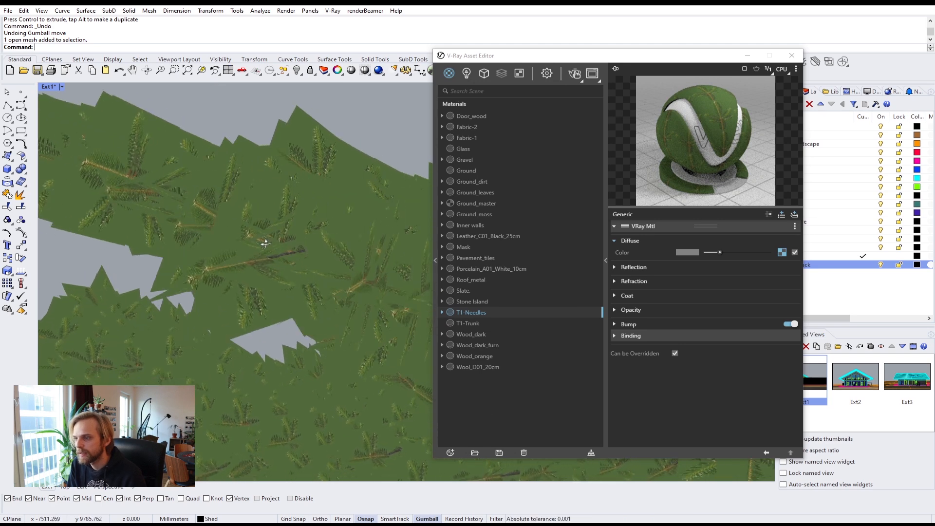
right_click_drag(226, 181, 130, 198)
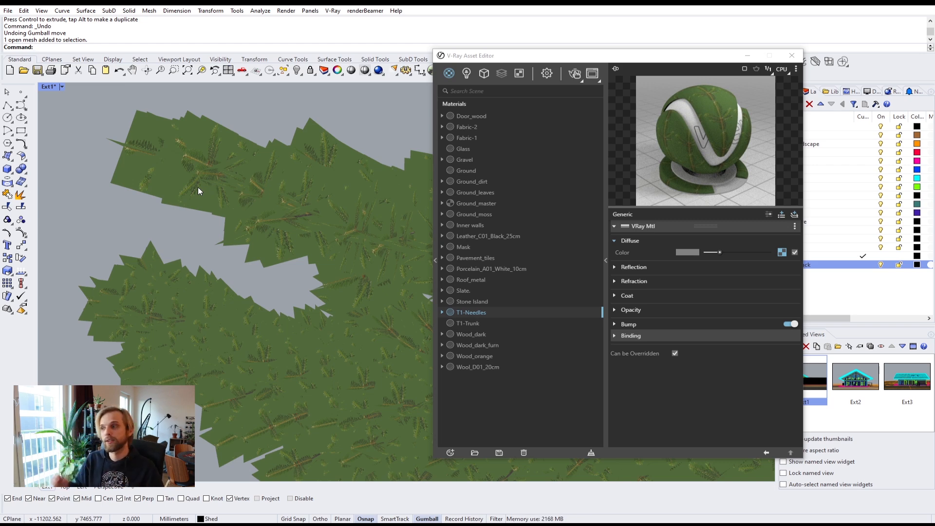
Assign the 3DPaz_fir-tree_leaves_opacity image as the T1-Needles material's opacity texture
left_click(631, 311)
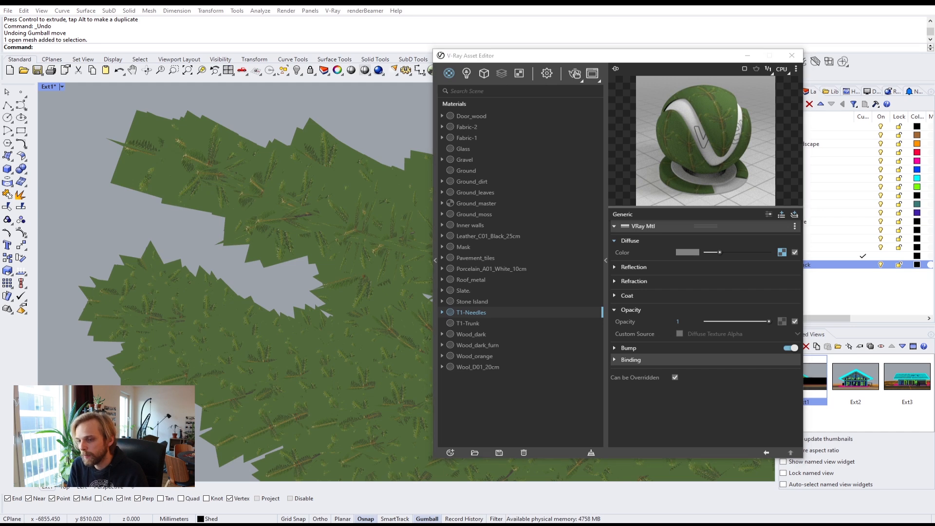
key("alt+Tab")
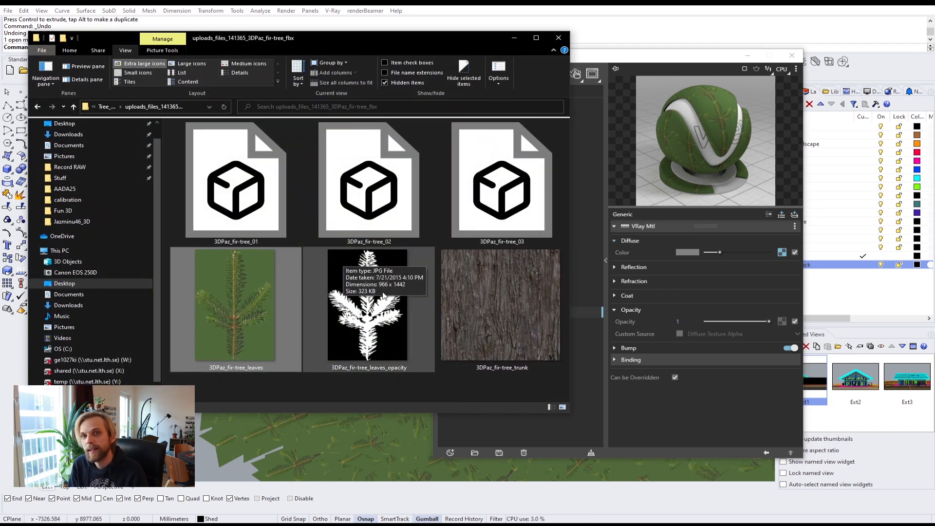
left_click_drag(371, 317, 783, 322)
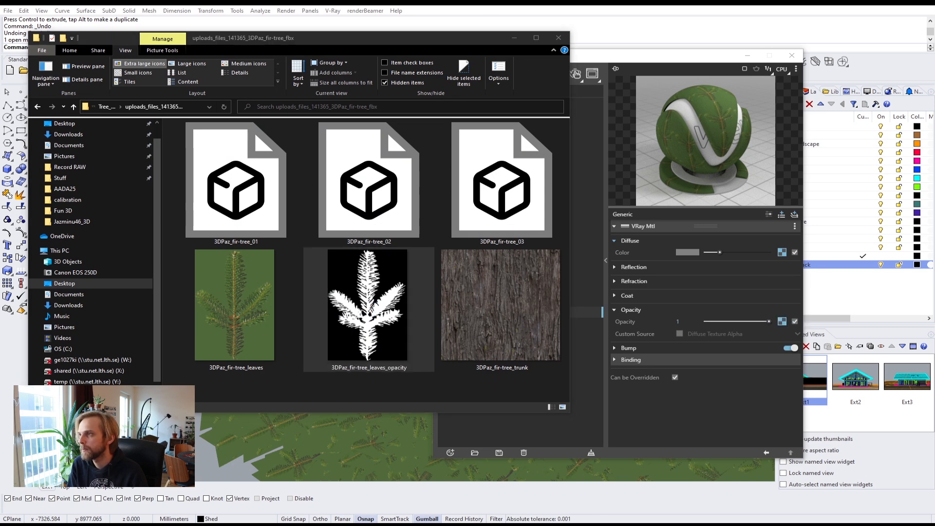
left_click(514, 38)
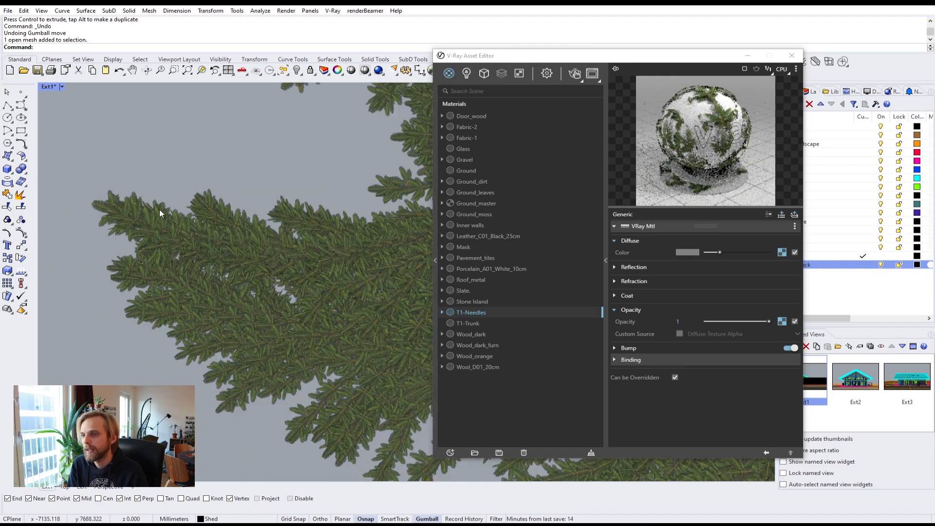
Brighten the T1-Needles material's reflection color to a mid grey and set its reflection glossiness to 0.8
scroll(269, 248, "down", 5)
right_click_drag(318, 273, 266, 293, "shift")
scroll(278, 290, "down", 5)
right_click_drag(356, 219, 334, 262, "shift")
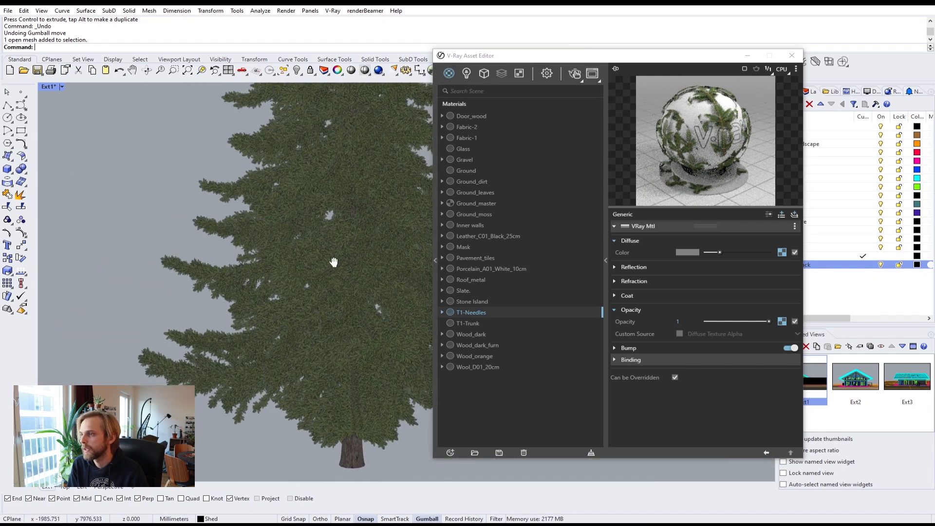
left_click(633, 266)
left_click_drag(706, 279, 725, 279)
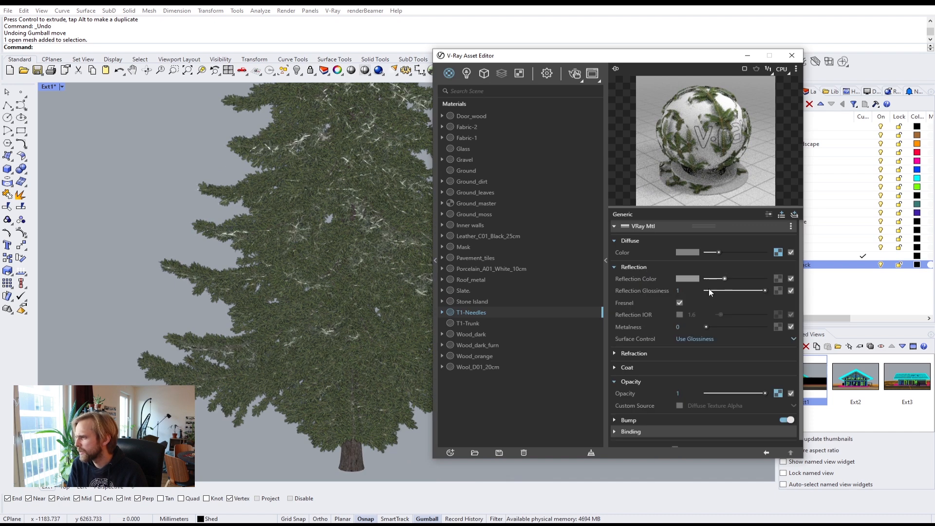
left_click(676, 291)
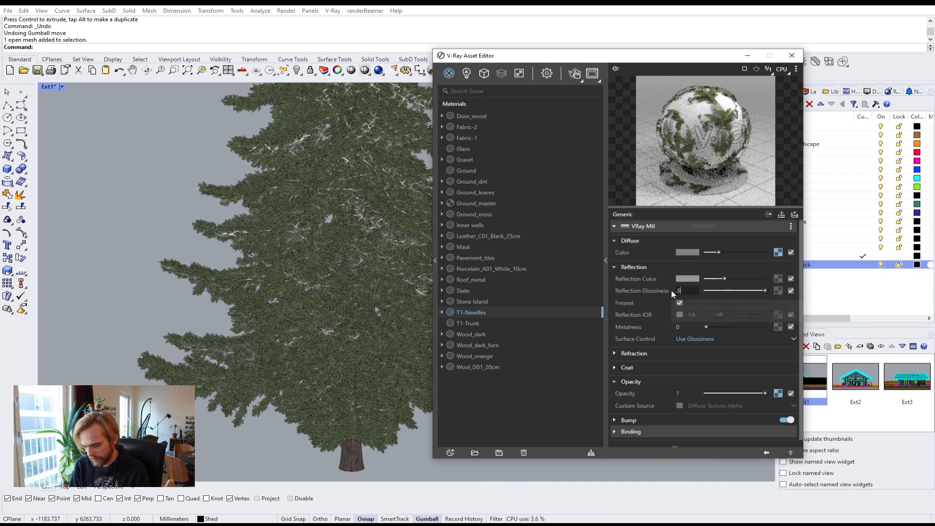
type(".8")
key("Return")
Assign the 3DPaz_fir-tree_trunk image as the diffuse texture of the T1-Trunk material
left_click(132, 183)
right_click_drag(292, 263, 321, 252)
scroll(321, 252, "up", 3)
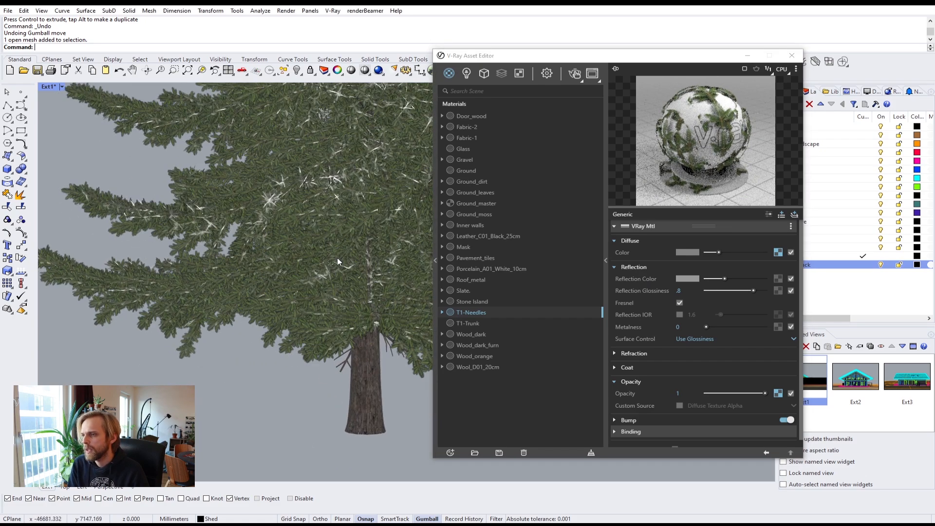
scroll(311, 223, "up", 5)
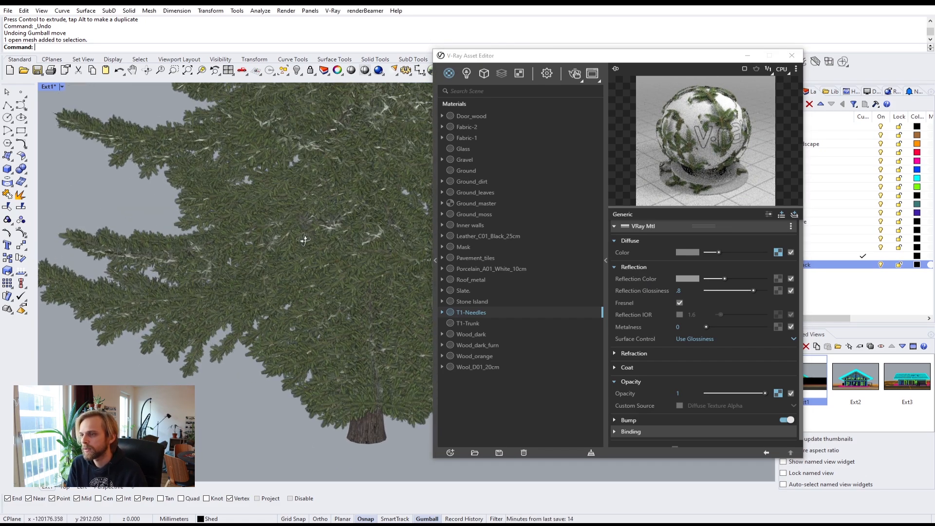
scroll(292, 273, "down", 8)
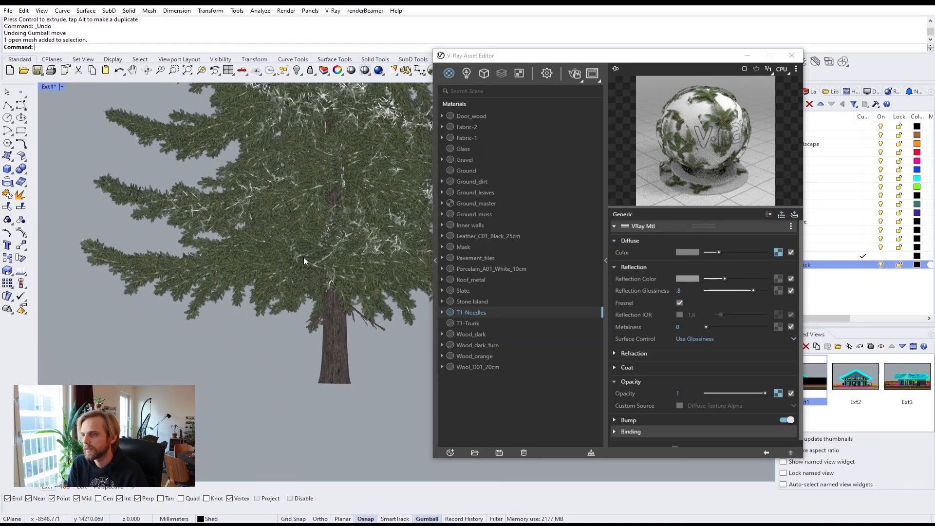
scroll(313, 282, "up", 3)
left_click(465, 324)
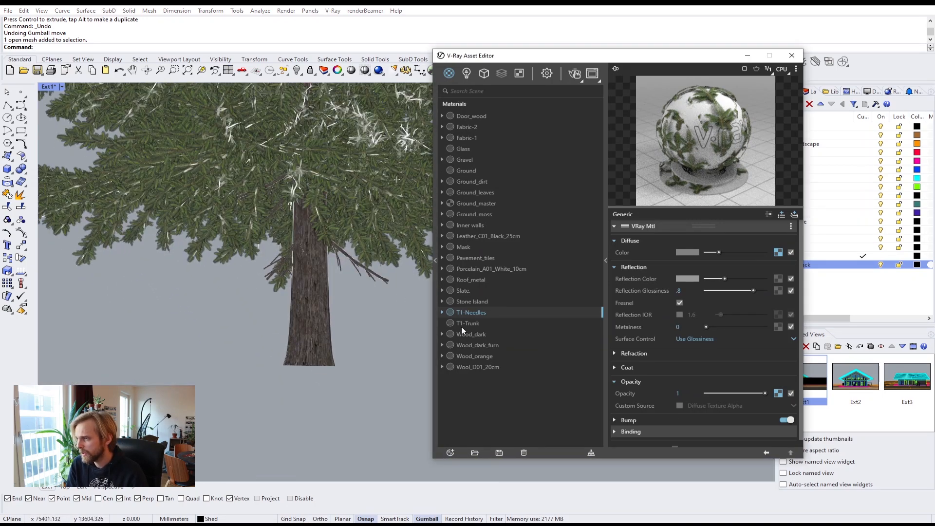
key("alt+Tab")
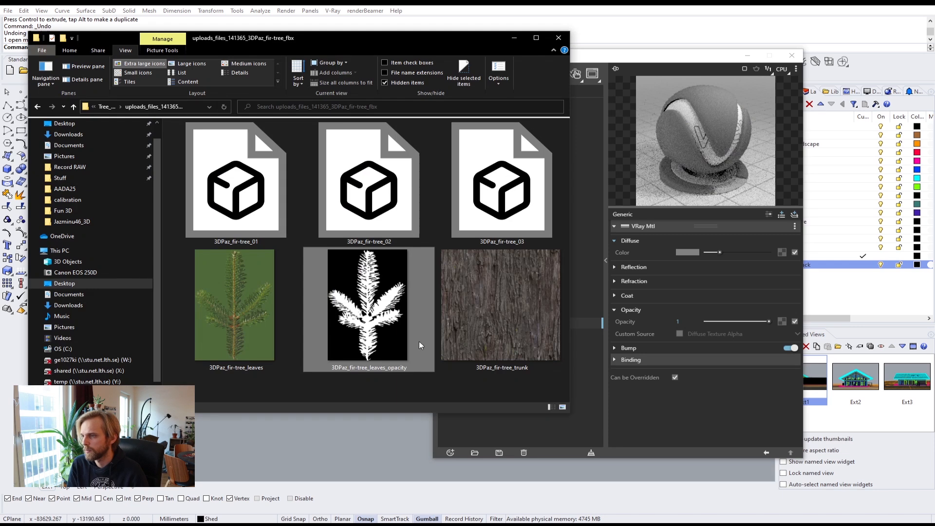
double_click(507, 328)
left_click_drag(484, 321, 783, 251)
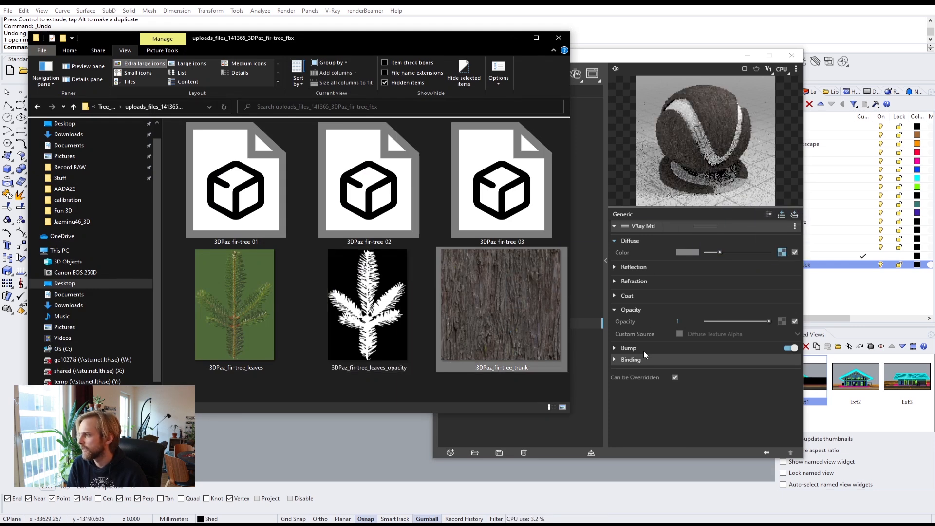
Reuse the T1-Trunk diffuse texture as its bump map and set the bump amount to 20
left_click(646, 350)
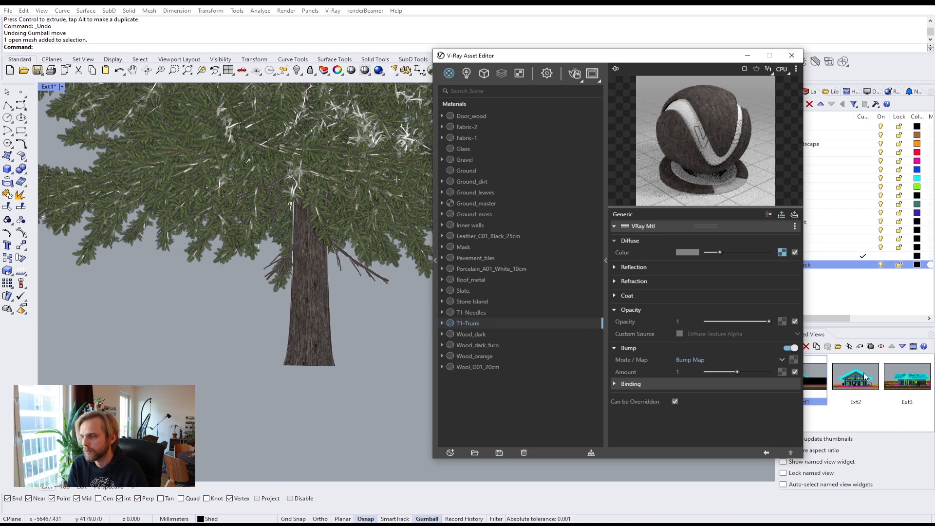
left_click_drag(783, 252, 794, 360)
left_click(765, 365)
left_click(682, 371)
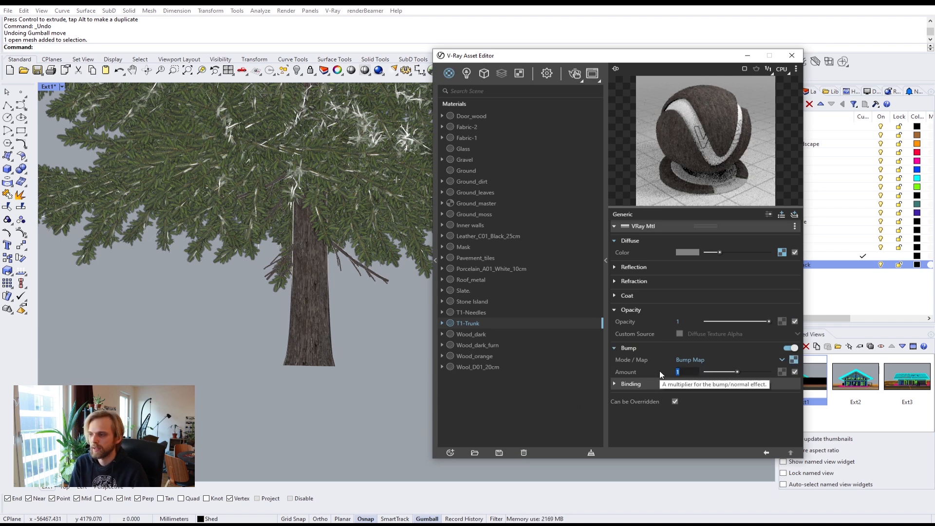
type("20")
key("Return")
Select the fir tree's trunk mesh and apply the T1-Trunk material to it
scroll(341, 243, "down", 3)
right_click_drag(341, 242, 366, 321)
left_click(333, 375)
left_click(475, 323)
right_click(475, 323)
left_click(487, 349)
left_click(365, 436)
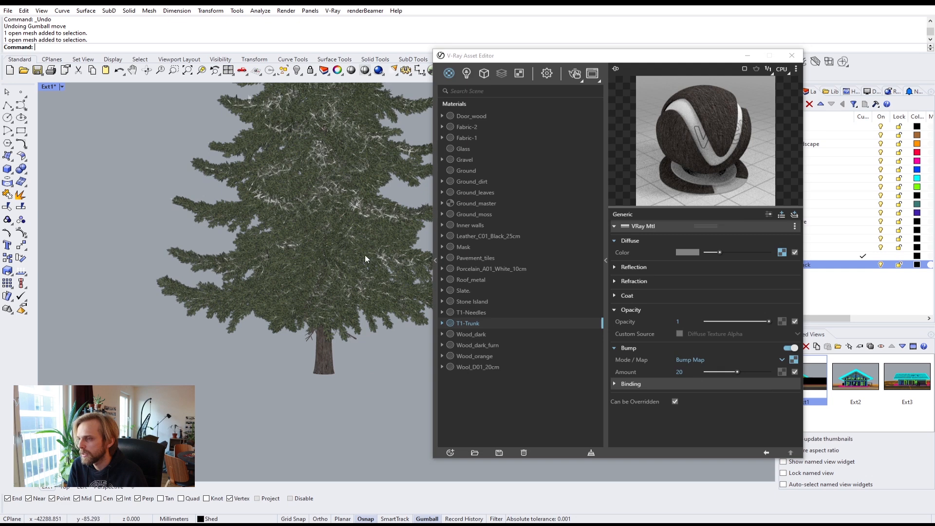
Close the material editor, preview the textured fir tree in an interactive V-Ray render, and close the render window
left_click(792, 55)
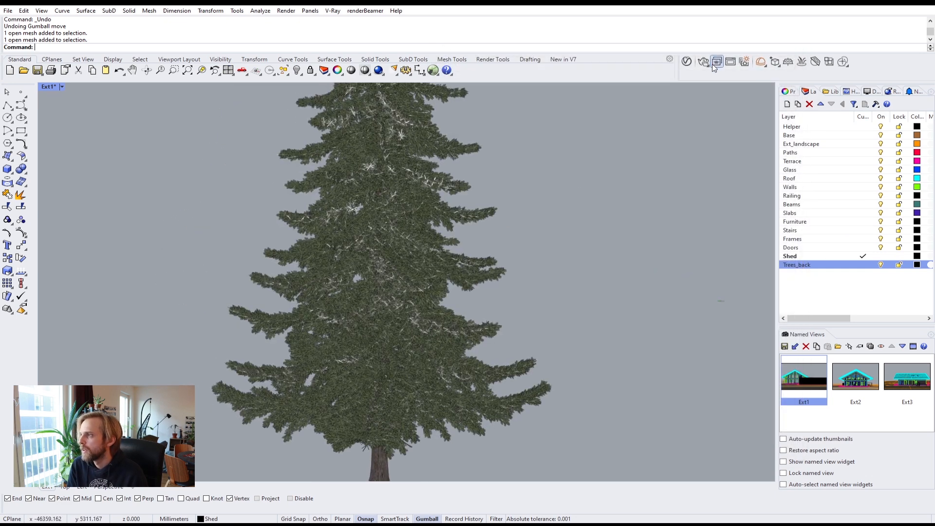
left_click(703, 62)
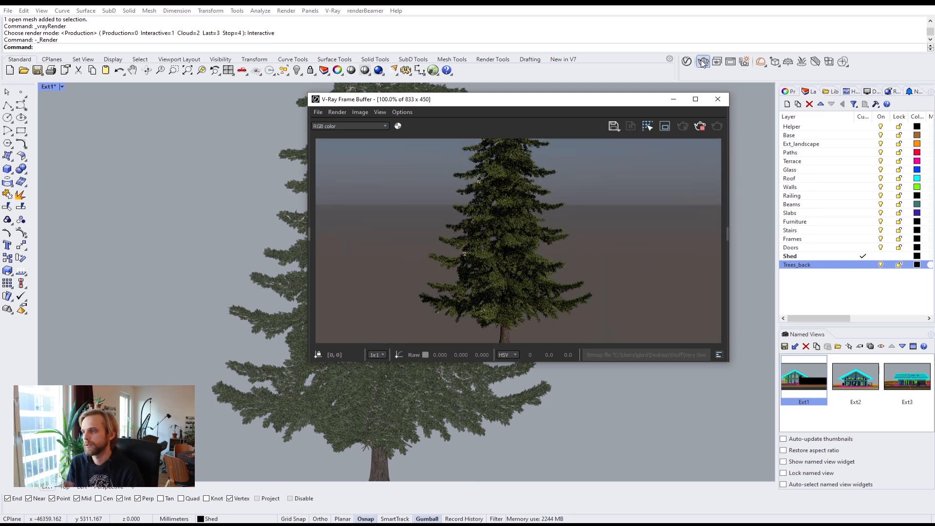
scroll(377, 399, "up", 6)
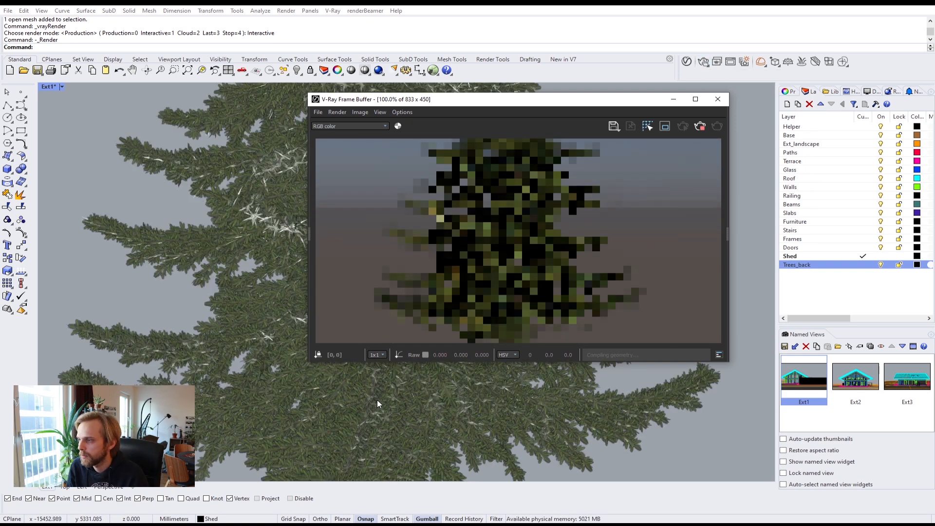
scroll(386, 394, "down", 5)
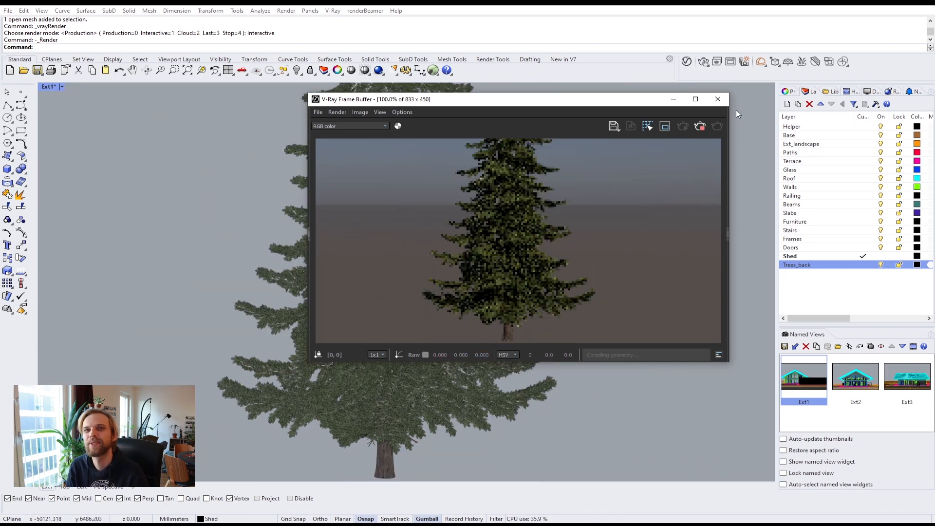
left_click(718, 99)
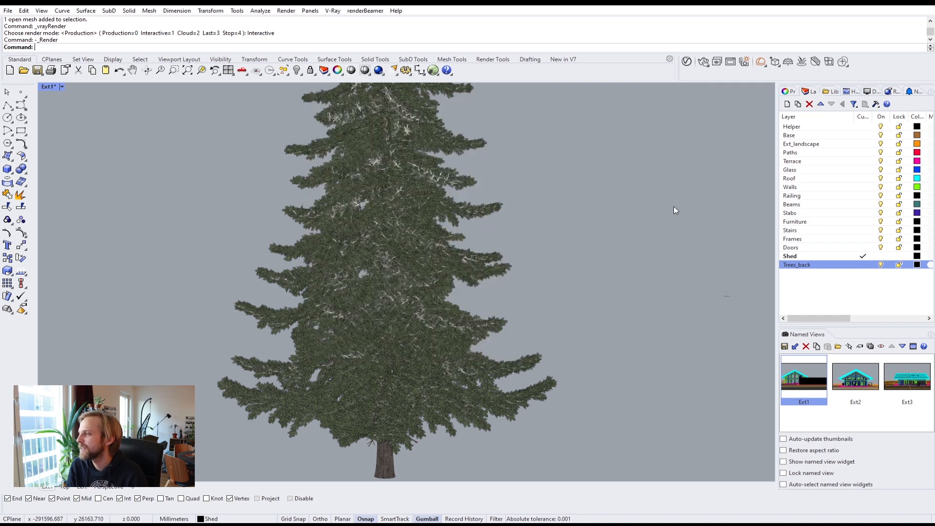
Duplicate the whole fir tree twice in a row along the X axis and delete both copies
scroll(569, 215, "down", 5)
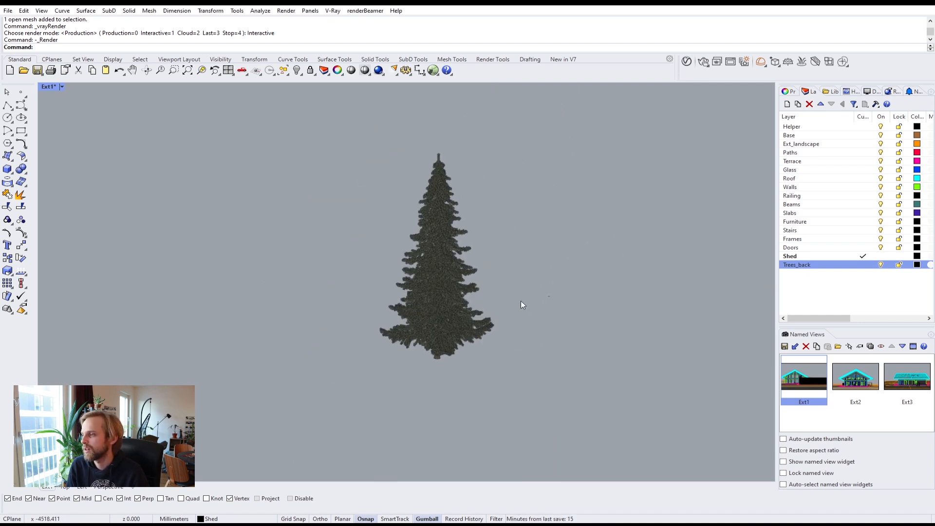
left_click_drag(550, 377, 328, 151)
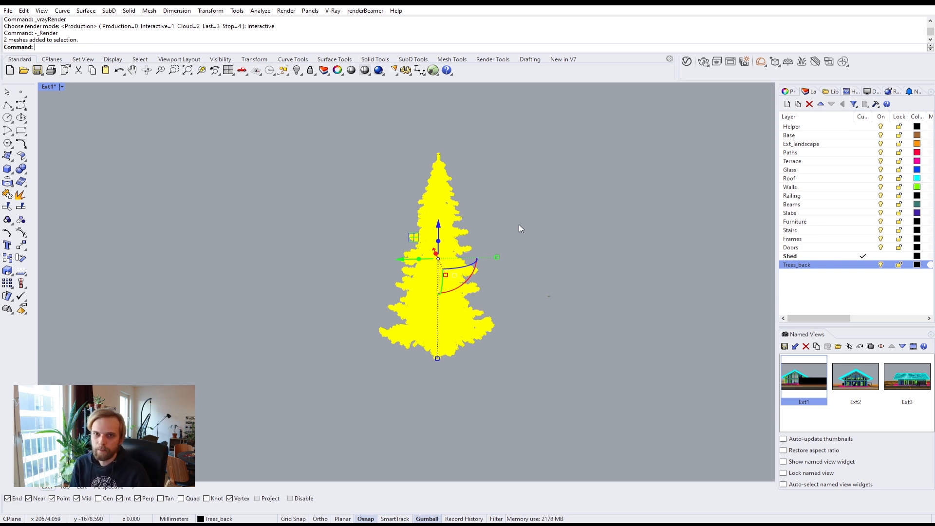
right_click_drag(458, 197, 548, 203)
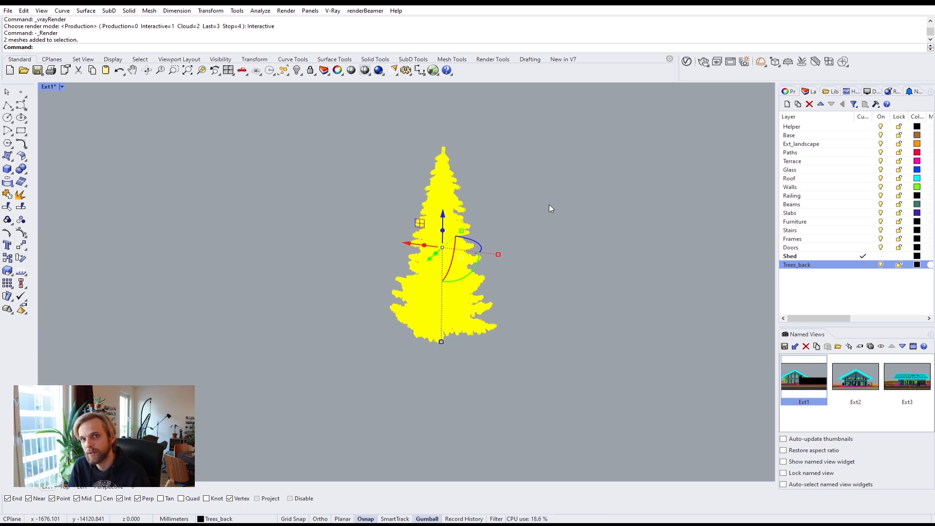
right_click_drag(549, 204, 551, 217)
left_click_drag(410, 247, 273, 228)
key("alt")
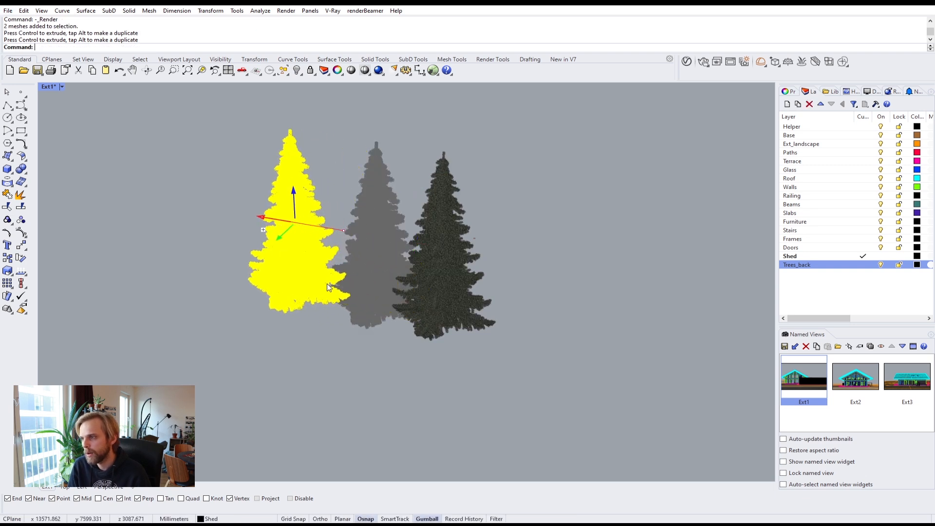
key("Delete")
left_click_drag(383, 372, 319, 280)
key("Delete")
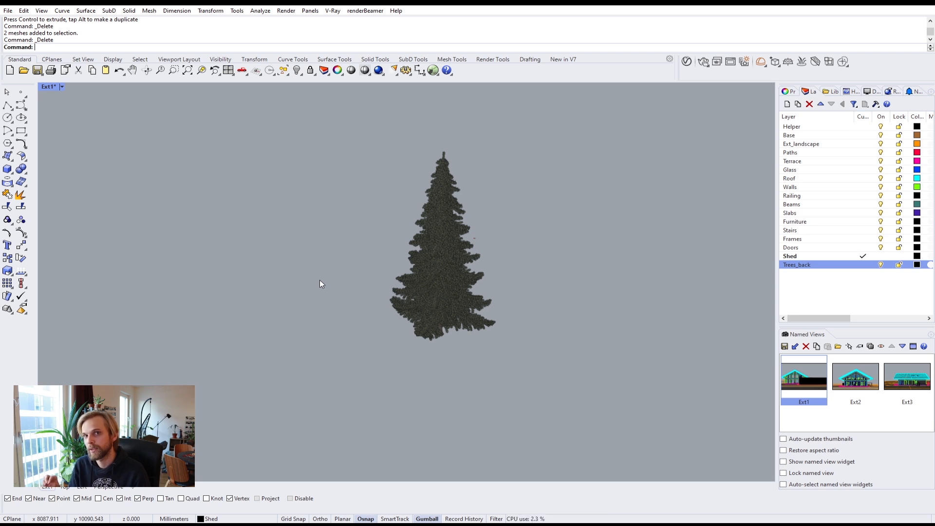
Select both the foliage and trunk meshes of the fir tree and start exporting them as a V-Ray proxy
right_click_drag(524, 374, 508, 356)
scroll(507, 356, "up", 2)
left_click_drag(525, 376, 365, 237)
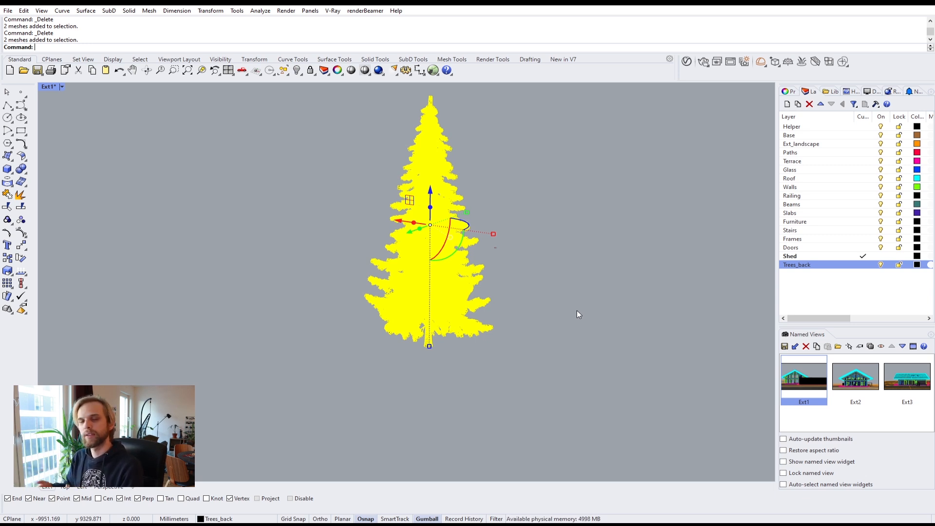
left_click(572, 296)
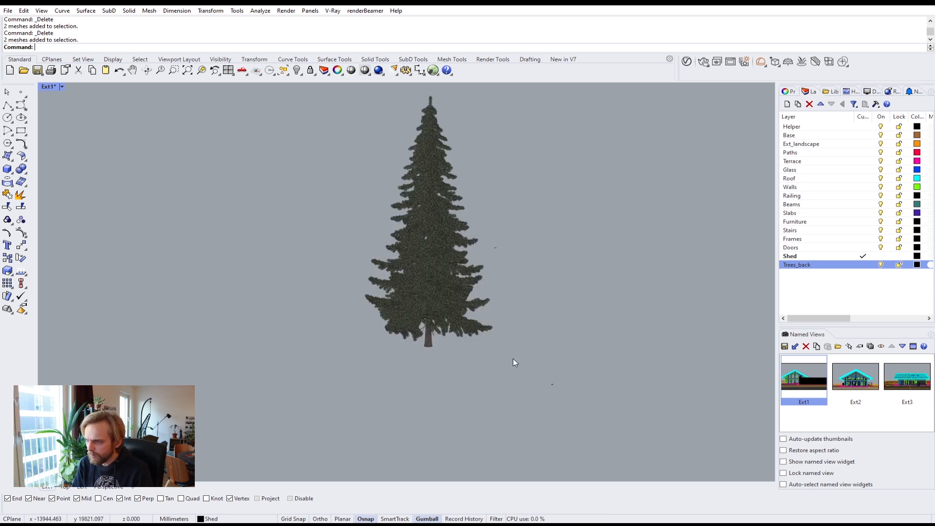
left_click_drag(551, 385, 335, 192)
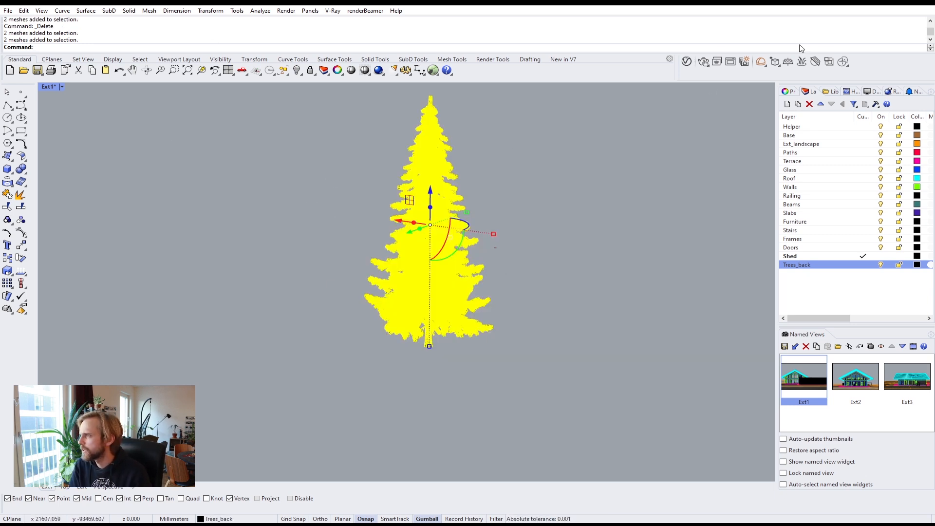
left_click(775, 63)
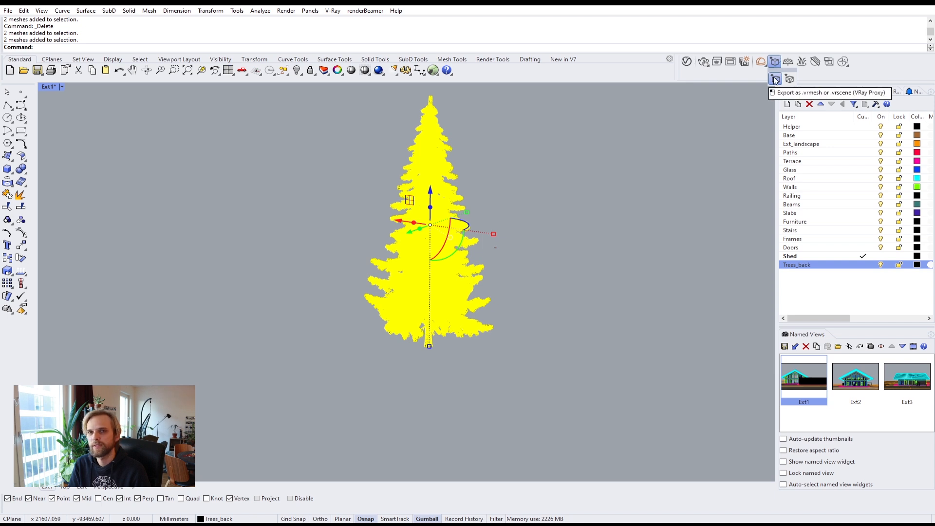
left_click(775, 79)
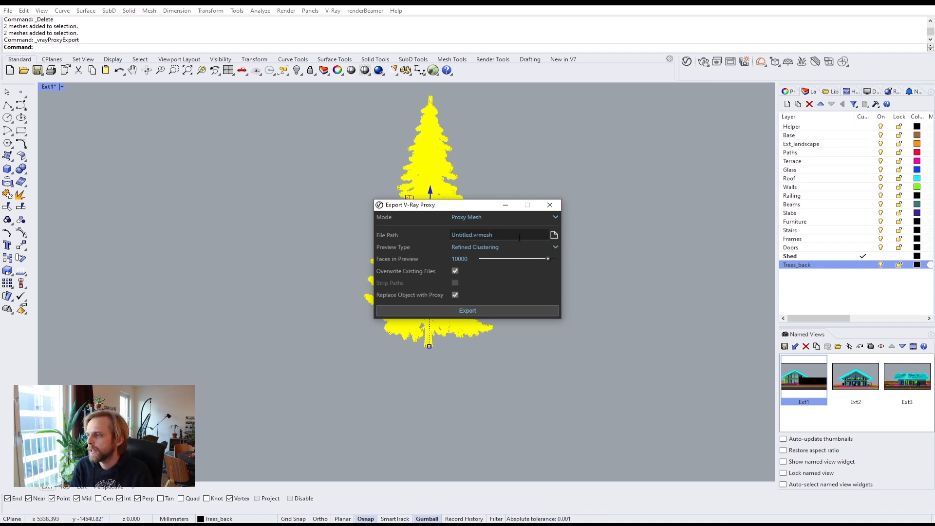
Set the proxy's save location to Tree_imports\uploads_files_141365_3DPaz_fir-tree_fbx with the file name T1, and check the file path
left_click(554, 235)
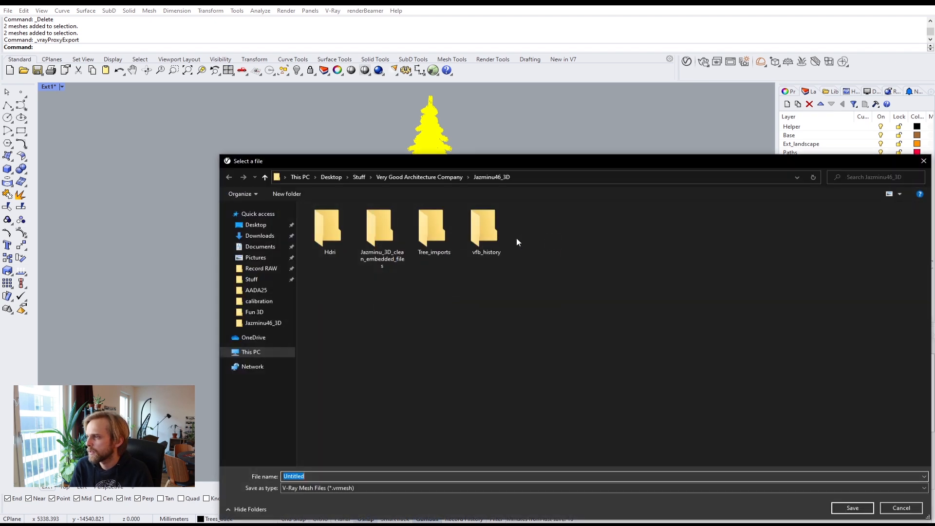
double_click(431, 228)
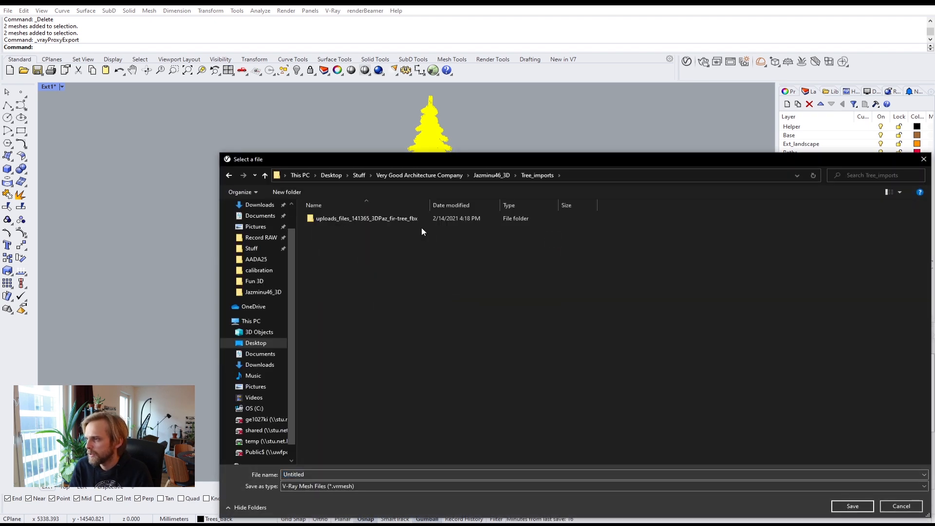
double_click(337, 220)
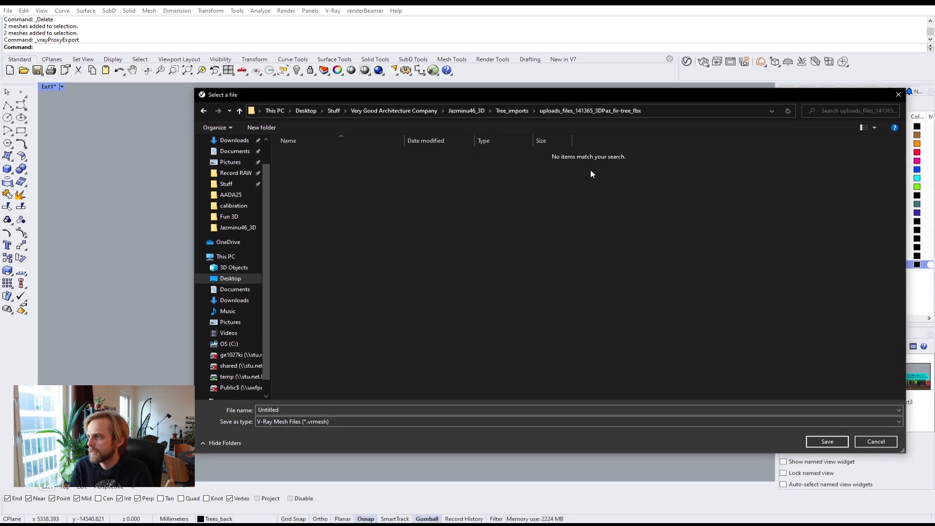
left_click_drag(293, 410, 224, 408)
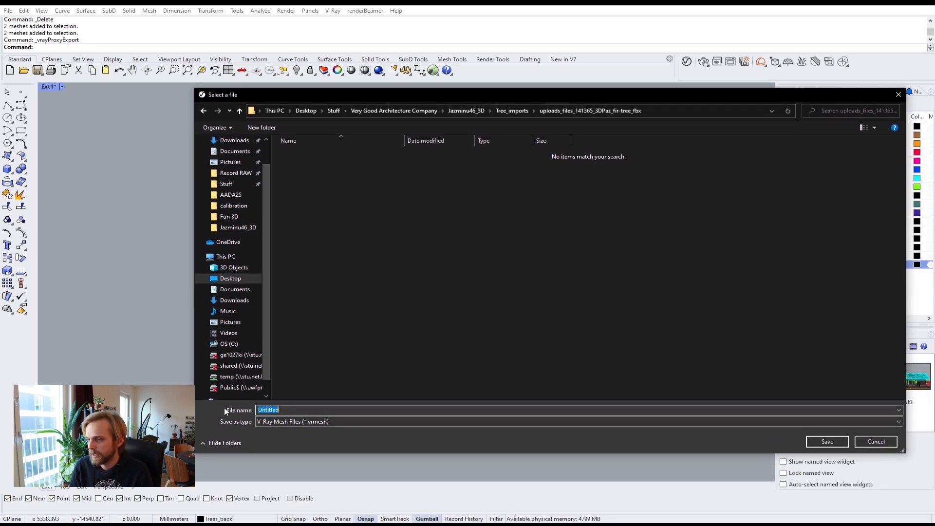
type("T1")
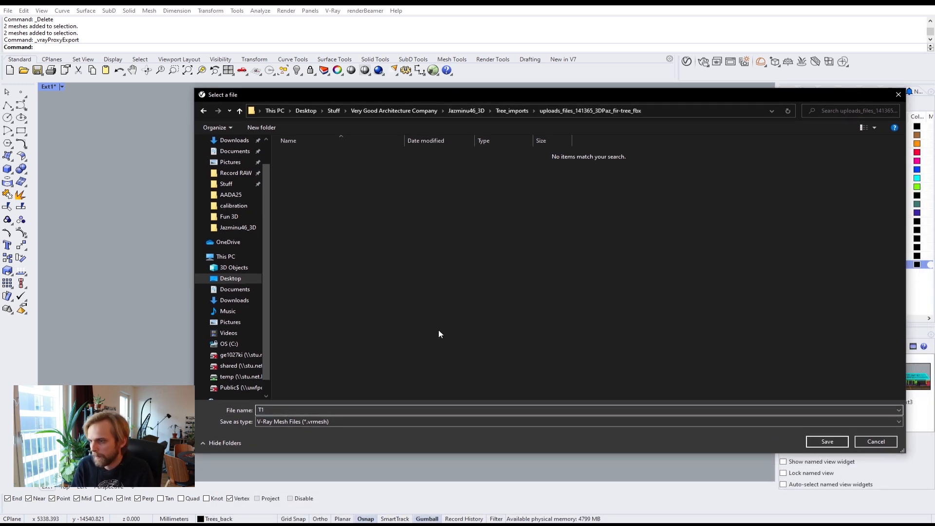
left_click(826, 442)
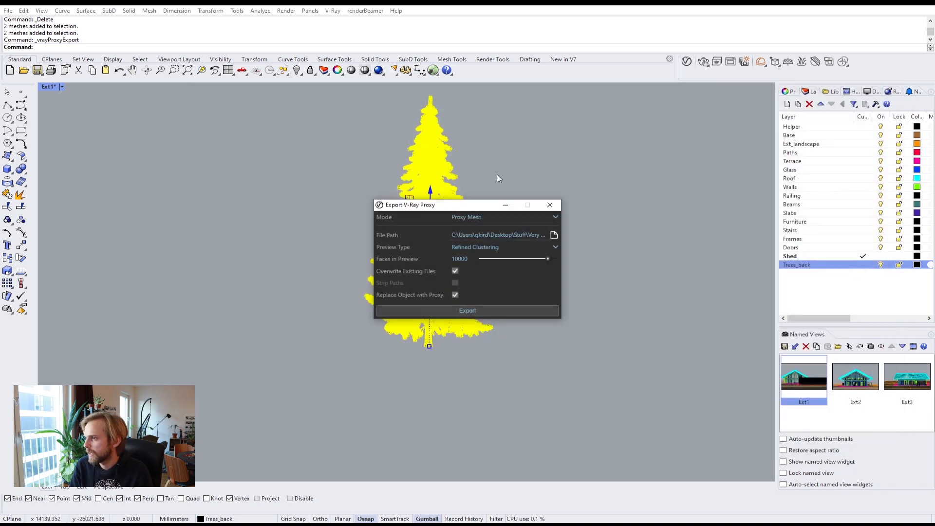
left_click_drag(474, 235, 569, 236)
left_click(489, 234)
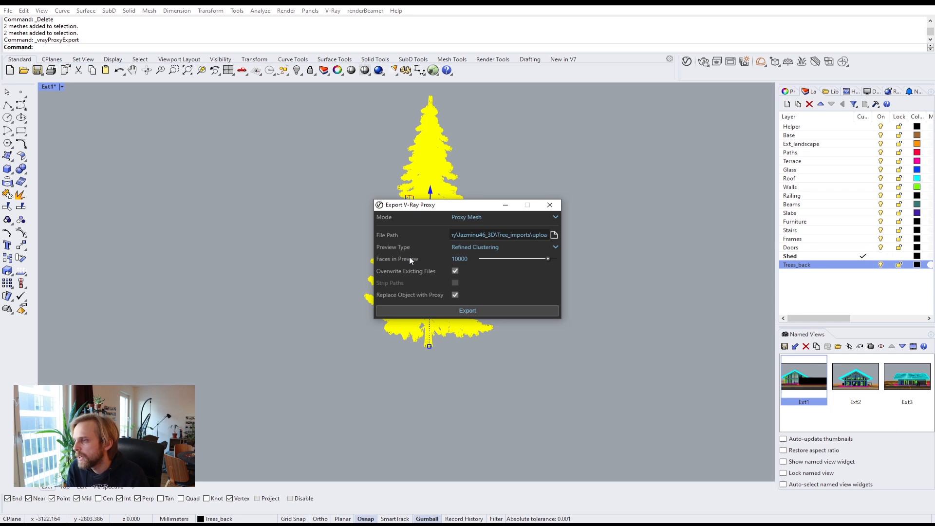
Reduce the proxy preview to 1000 faces and export the fir tree, replacing the original meshes with the proxy
left_click(468, 259)
left_click_drag(469, 259, 420, 257)
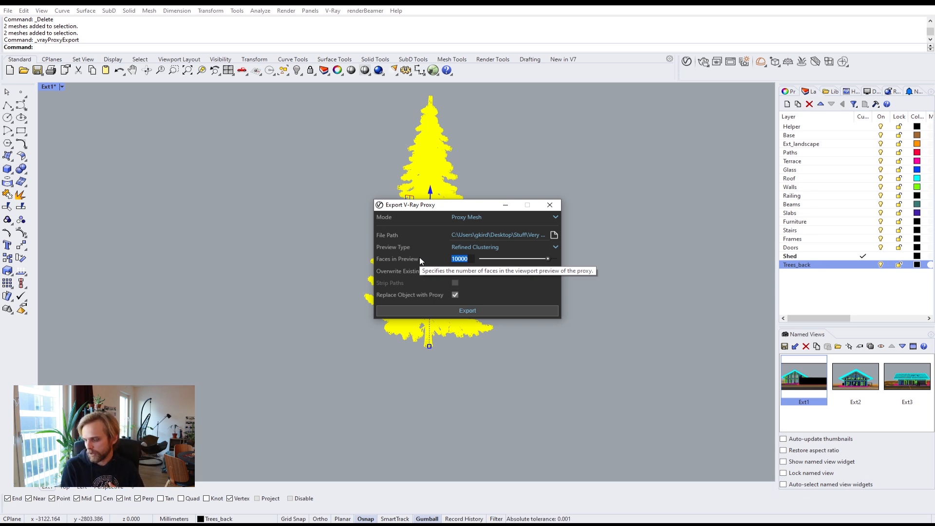
type("5000")
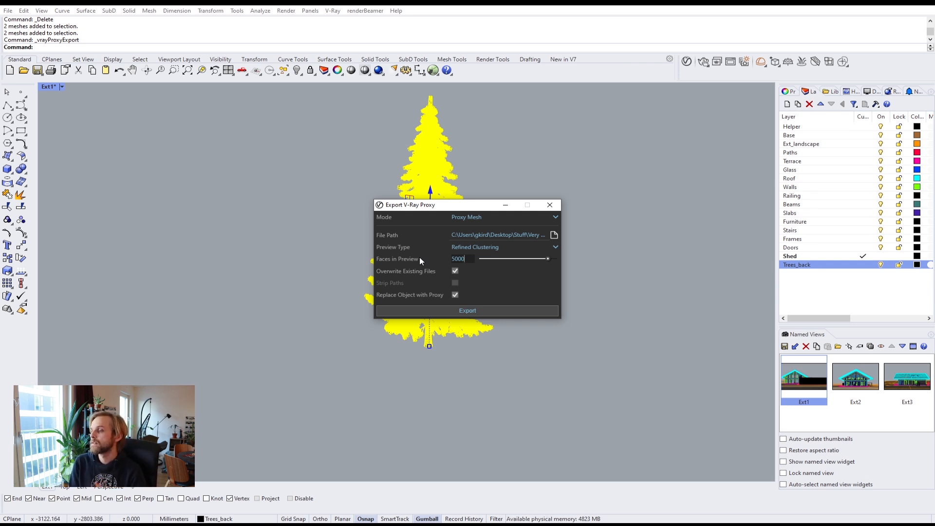
type("1000")
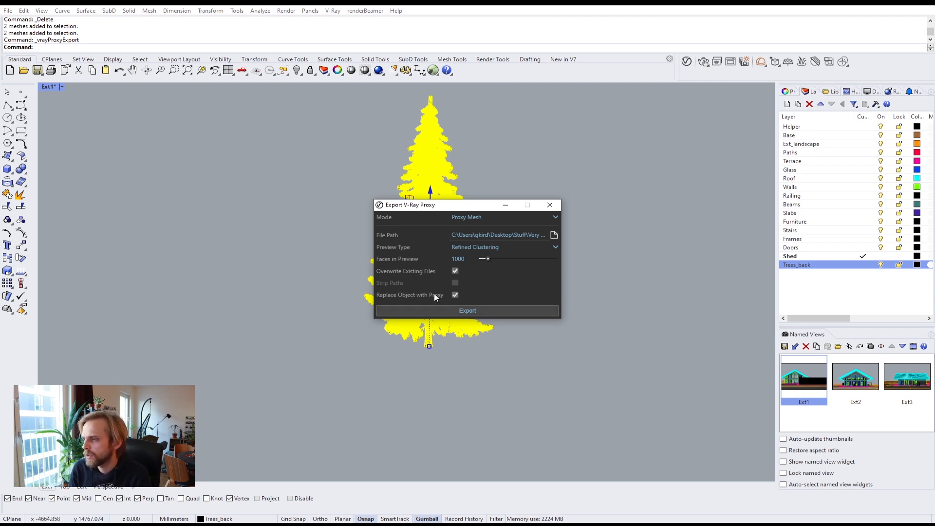
left_click(471, 310)
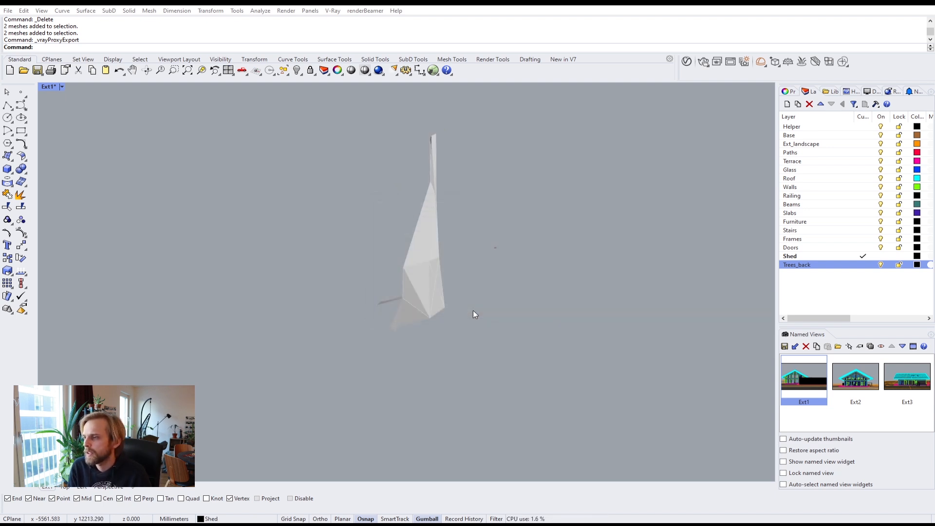
Move the new tree proxy to the Trees_back layer and test it in an interactive V-Ray render
right_click_drag(390, 244, 397, 269)
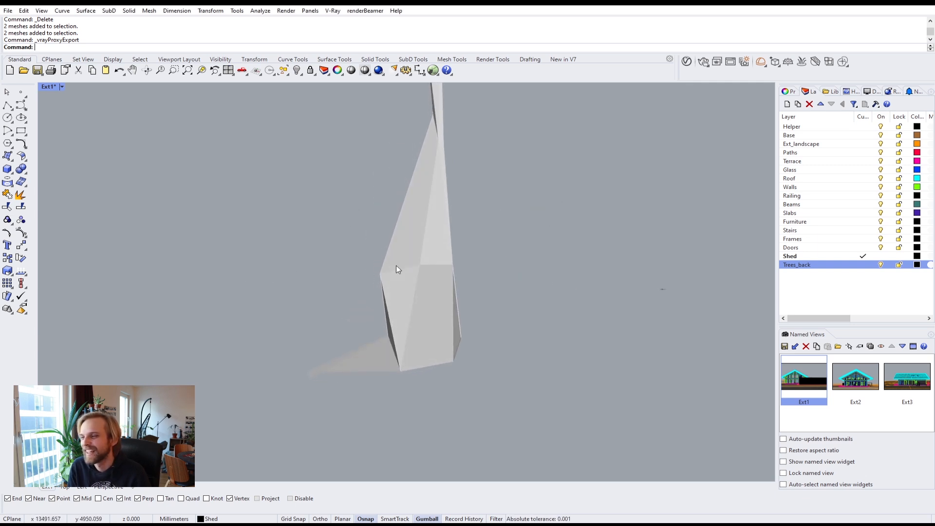
left_click_drag(590, 328, 310, 236)
right_click(809, 264)
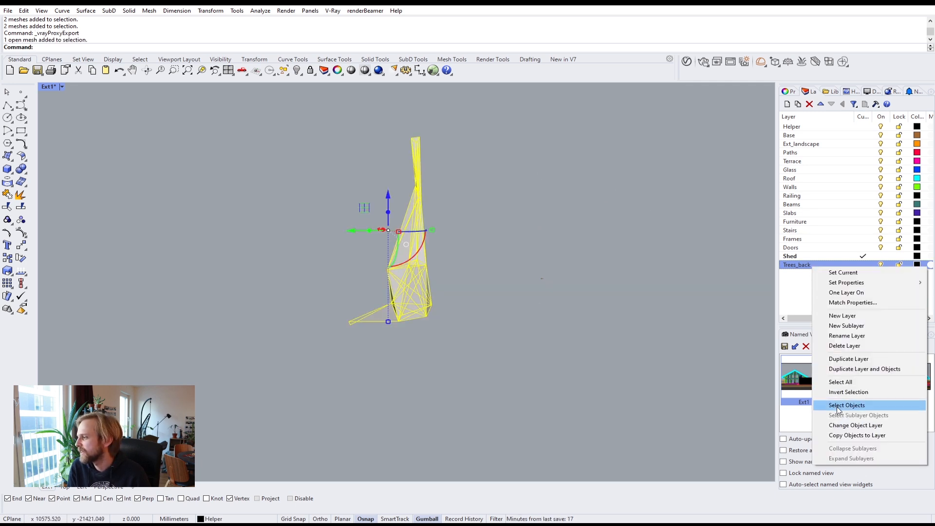
left_click(834, 425)
left_click(707, 62)
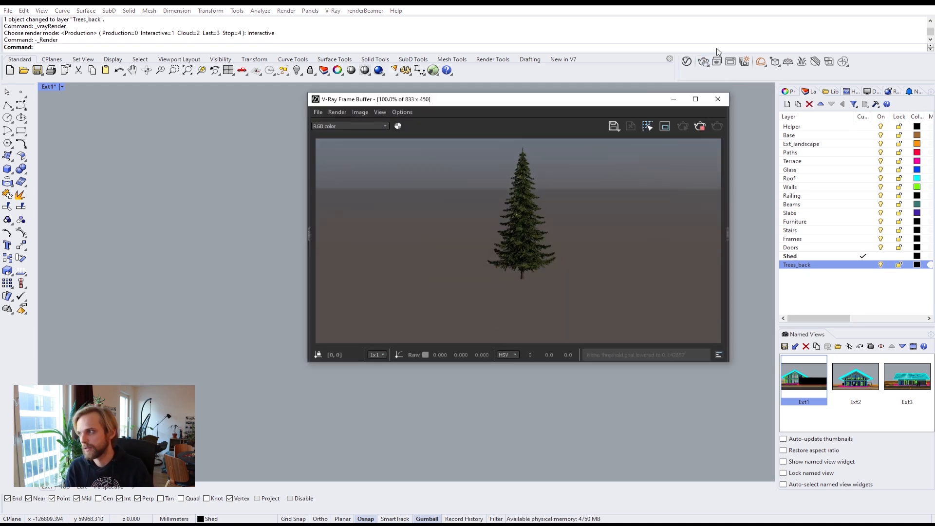
left_click(718, 99)
Set the T1 proxy geometry's preview type to Bounding Box in the V-Ray asset settings and close the Asset Editor
left_click(687, 62)
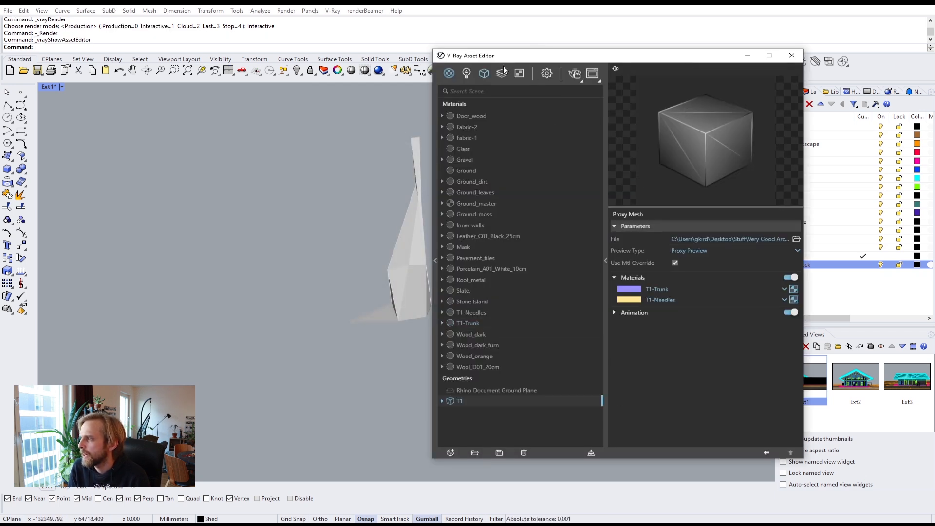
left_click(486, 78)
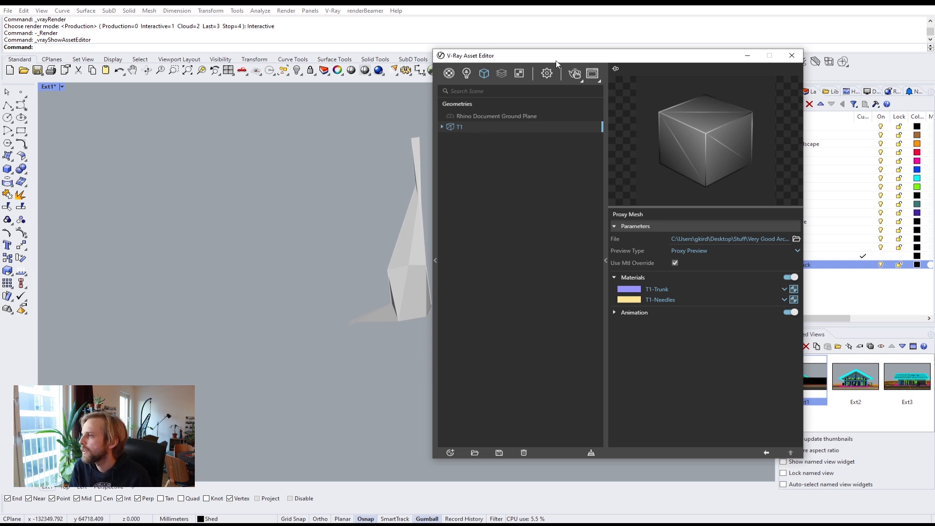
left_click_drag(556, 64, 600, 60)
left_click(751, 253)
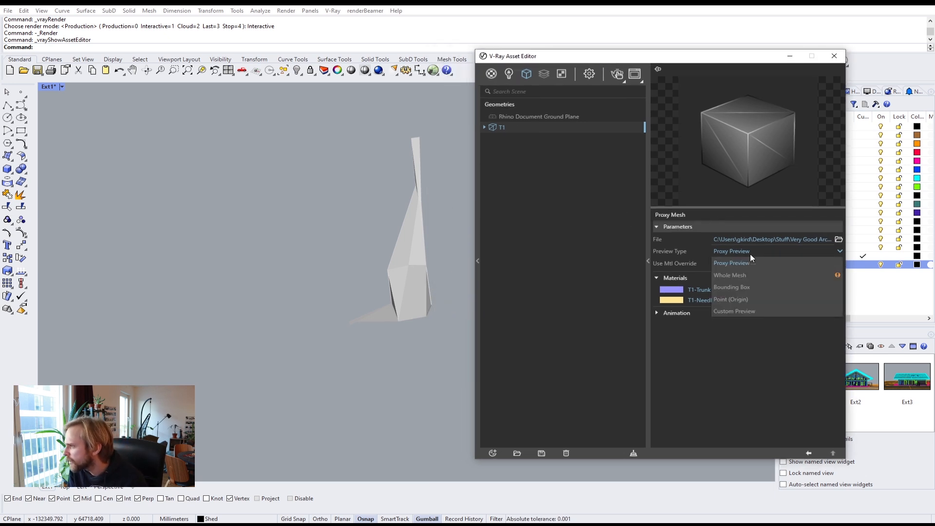
left_click(734, 289)
right_click_drag(376, 215, 356, 223)
left_click_drag(439, 171, 237, 126)
left_click(403, 207)
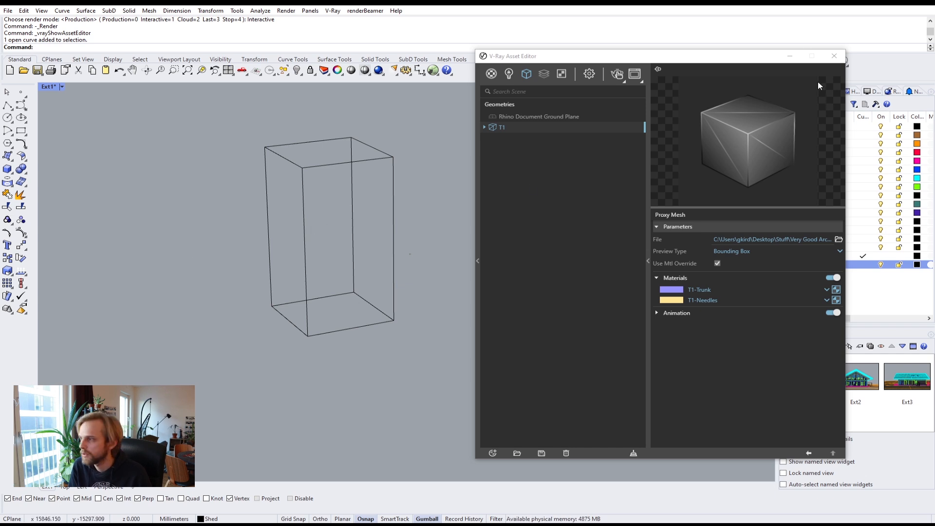
left_click(648, 260)
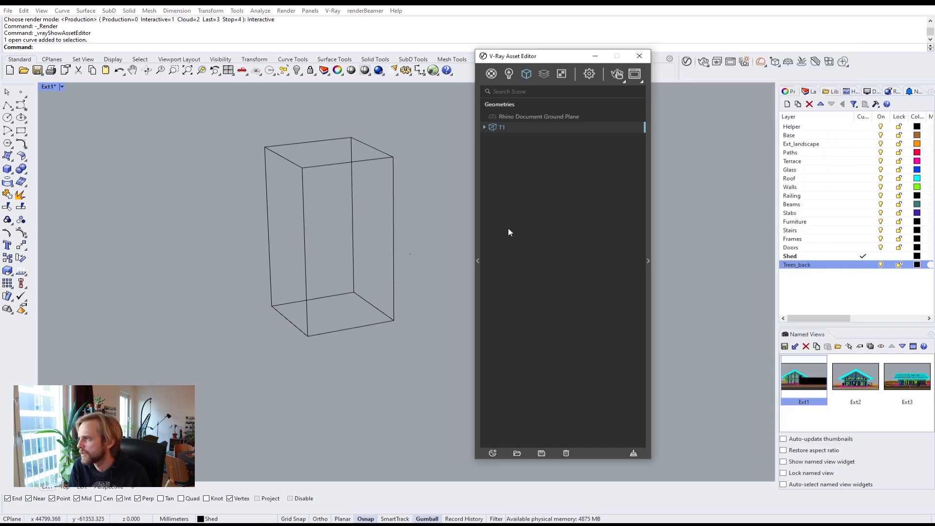
left_click(639, 58)
Unhide all hidden objects so the house and terrain are shown together with the tree proxy
scroll(473, 185, "down", 4)
right_click_drag(474, 185, 455, 206, "shift")
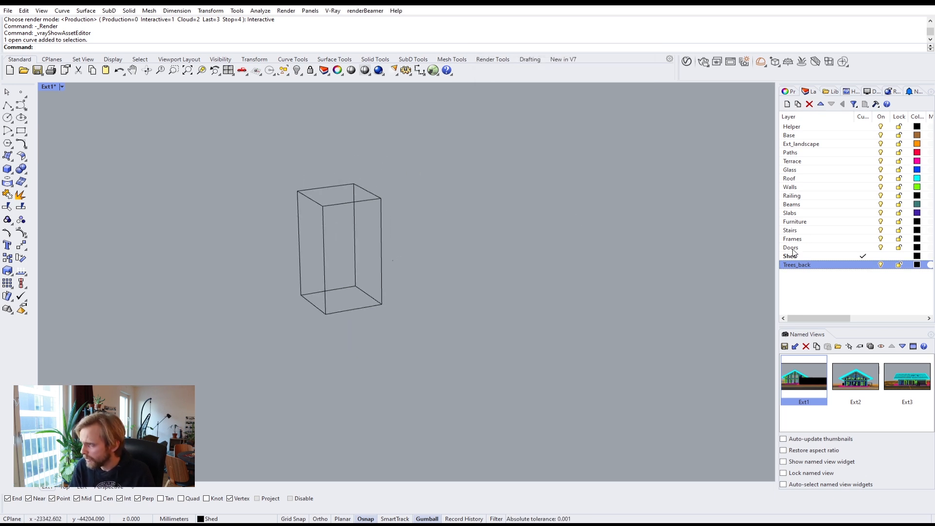
key("Return")
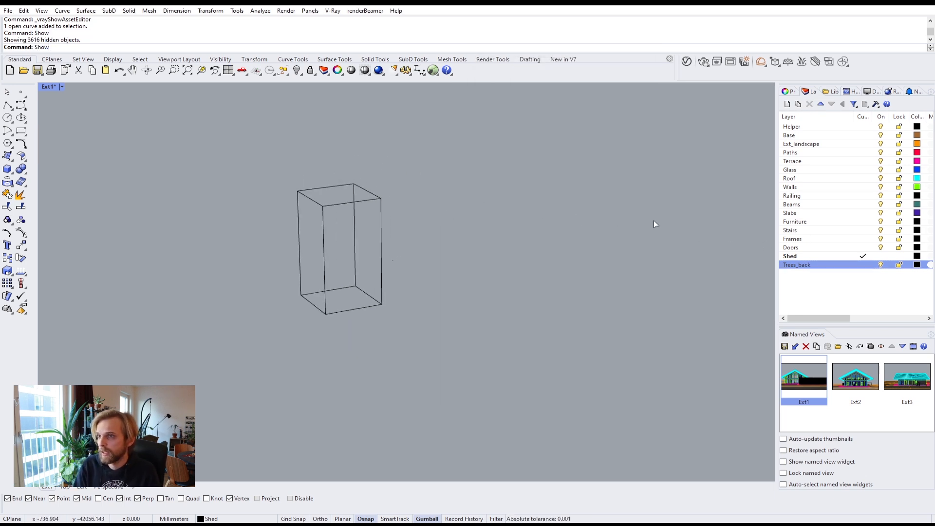
scroll(654, 220, "down", 2)
right_click_drag(654, 220, 455, 266, "shift")
Measure along a vertical edge of the tree proxy's bounding box to check its height beside the house
left_click(370, 214)
scroll(340, 227, "down", 4)
right_click_drag(334, 319, 376, 201)
scroll(363, 229, "up", 5)
right_click_drag(389, 246, 189, 201)
key("Escape")
scroll(263, 285, "up", 3)
type("Distance")
key("Return")
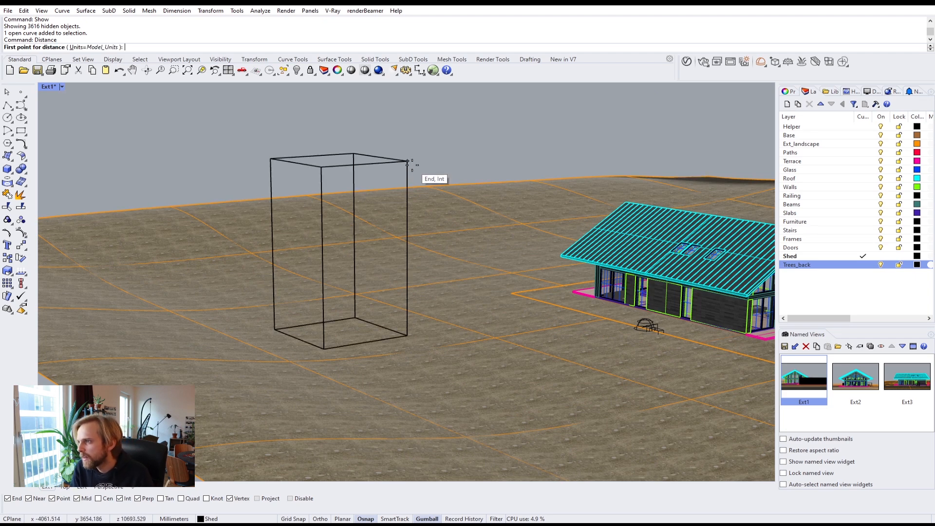
left_click(409, 161)
left_click(407, 339)
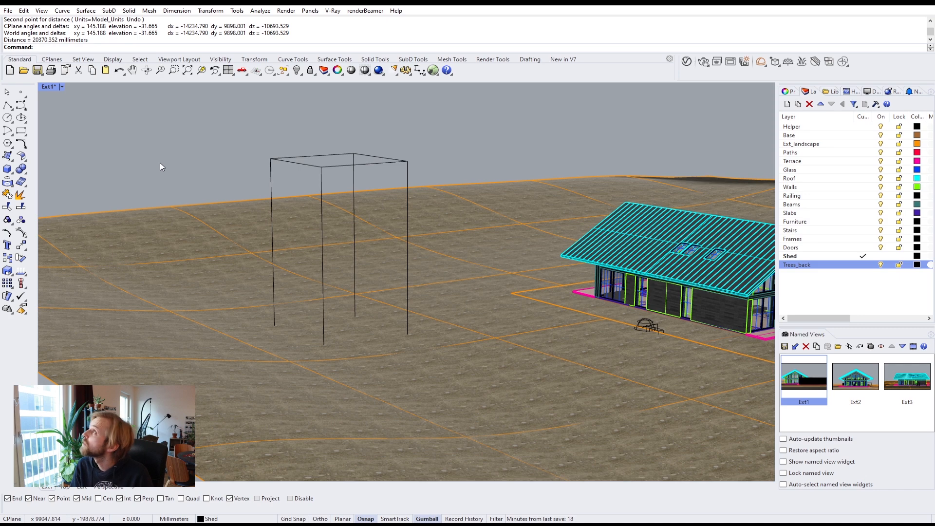
Scale the tree proxy by a factor of 0.8 from a bottom corner of its bounding box
left_click_drag(401, 178, 211, 134)
right_click_drag(317, 227, 317, 208)
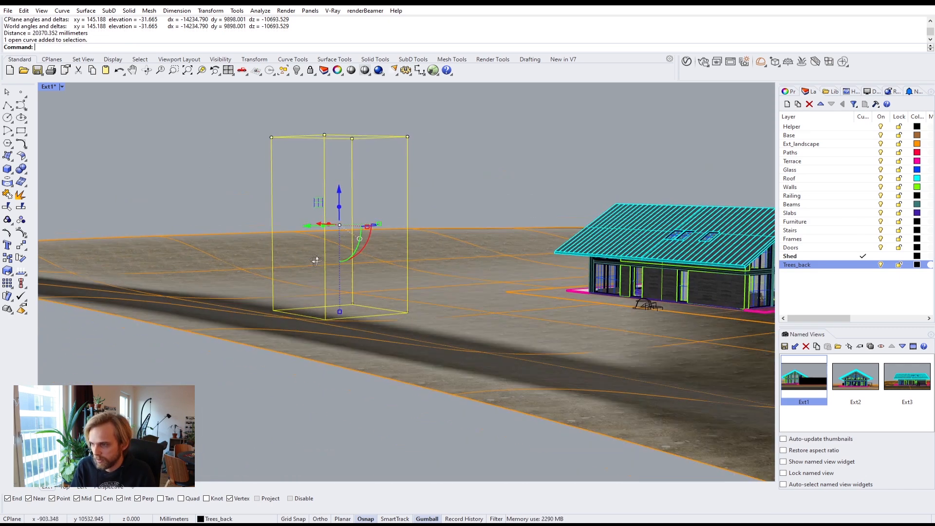
type("Scale")
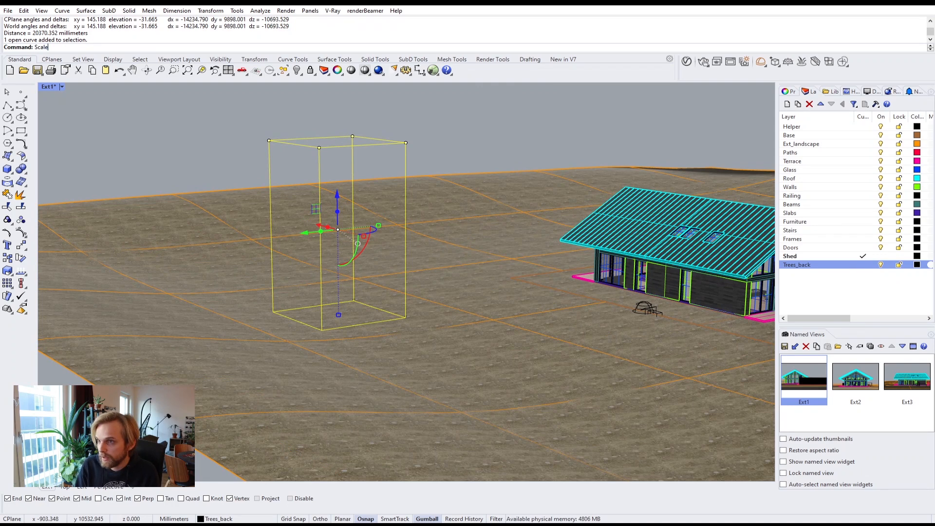
key("Return")
left_click(321, 331)
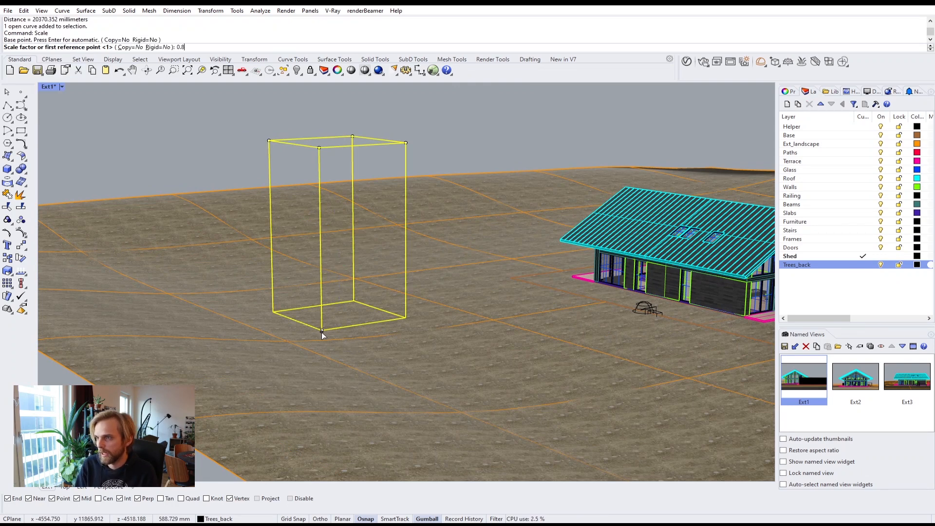
type("0.8")
key("Return")
right_click_drag(322, 332, 356, 316)
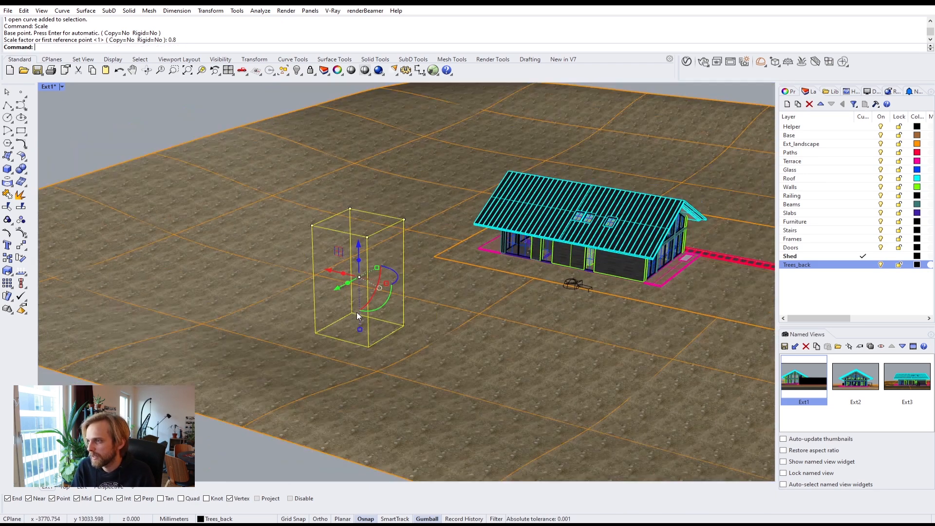
scroll(357, 315, "down", 2)
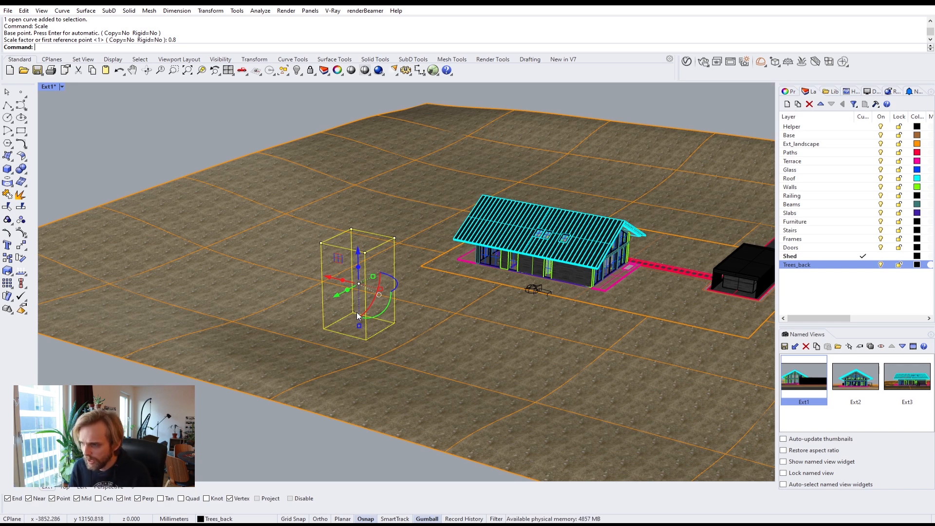
Move the scaled tree proxy across the terrain to the background area on the far side of the house
right_click_drag(356, 287, 333, 286)
scroll(373, 324, "down", 4)
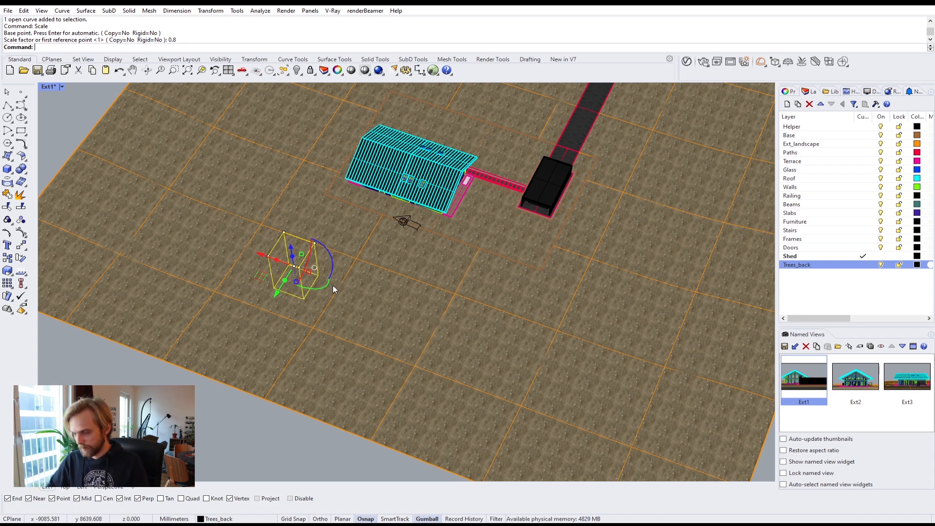
left_click_drag(259, 276, 584, 328)
scroll(583, 328, "down", 2)
right_click_drag(525, 328, 314, 318, "shift")
right_click_drag(314, 318, 431, 311)
scroll(431, 311, "up", 2)
left_click_drag(431, 311, 534, 234)
right_click_drag(533, 234, 439, 250)
scroll(534, 244, "up", 2)
Fine-tune the tree proxy's height and position so it stands on the background terrain
left_click_drag(531, 208, 531, 190)
right_click_drag(531, 190, 539, 237)
left_click_drag(507, 217, 470, 231)
mouse_move(471, 238)
right_mouse_down()
mouse_move(471, 226)
mouse_move(477, 237)
right_mouse_up()
scroll(488, 224, "up", 4)
left_click_drag(501, 196, 501, 208)
right_click_drag(498, 237, 500, 213)
Duplicate the tree proxy sideways to form a row of three trees on the terrain
left_click(636, 213)
right_click_drag(641, 211, 588, 222)
left_click_drag(641, 208, 464, 155)
right_click_drag(531, 171, 602, 179)
left_click_drag(624, 167, 473, 148)
right_click_drag(474, 150, 522, 191)
left_click_drag(517, 214, 373, 205)
key("alt")
Rotate and shift the individual tree copies so that they face different directions
left_click(425, 111)
scroll(418, 113, "up", 6)
right_click_drag(417, 113, 449, 156)
left_click_drag(487, 150, 463, 143)
left_click_drag(384, 229, 371, 245)
left_click(310, 124)
left_click_drag(296, 214, 315, 211)
right_click_drag(347, 218, 329, 380)
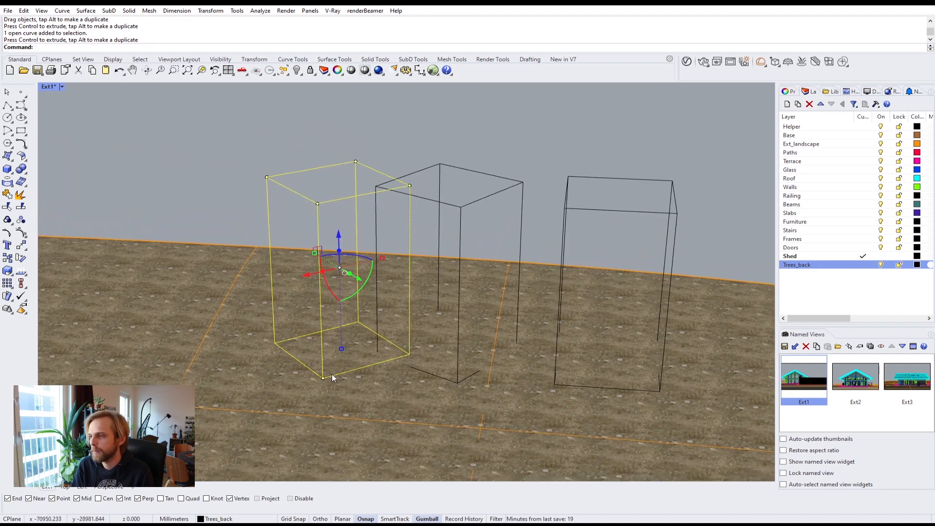
Shorten the outer tree copy, make the middle one narrower, and lower the outer copy onto the ground
left_click_drag(341, 349, 349, 333)
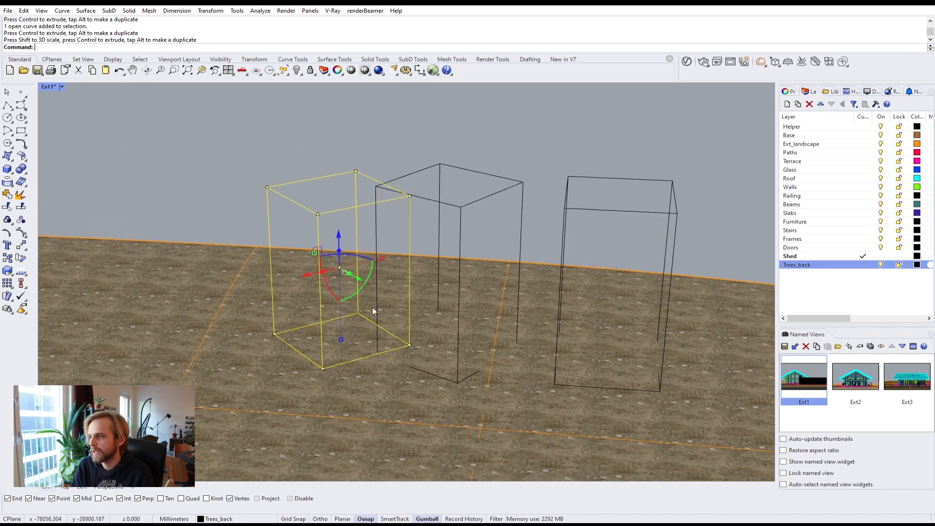
left_click(445, 205)
left_click_drag(382, 268, 394, 268)
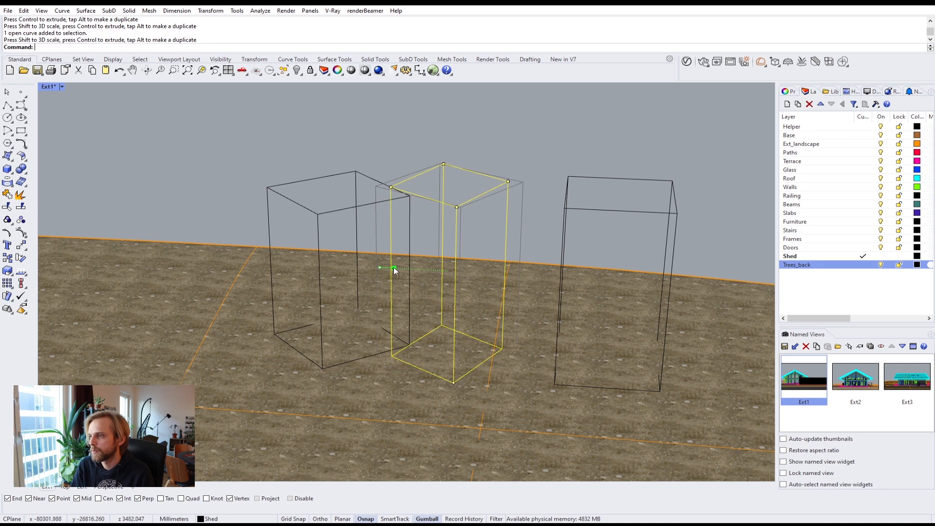
left_click(351, 179)
left_click(312, 179)
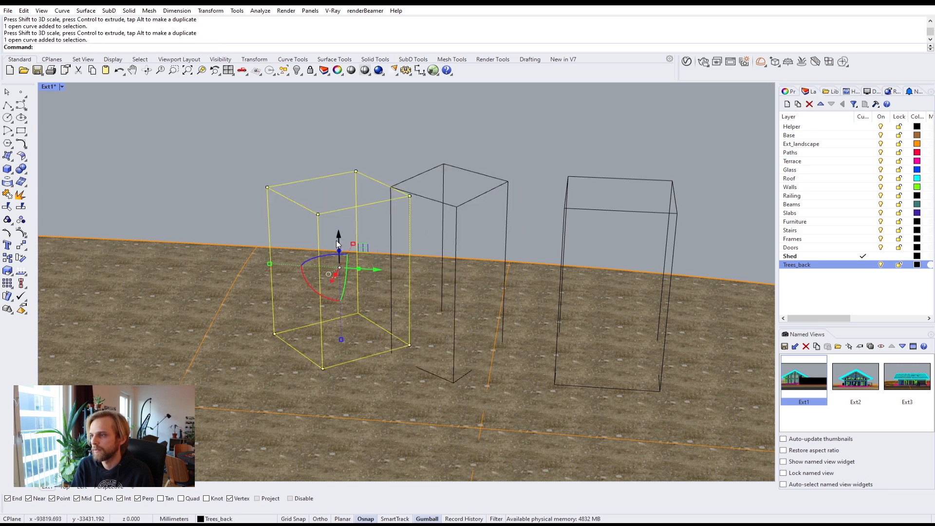
left_click_drag(339, 236, 340, 251)
Adjust the position, proportions and ground height of the remaining trees in the three-tree group
right_click_drag(419, 223, 453, 170)
left_click(482, 186)
right_click_drag(537, 235, 490, 217, "shift")
left_click_drag(508, 174, 505, 173)
right_click_drag(540, 242, 487, 195, "shift")
left_click_drag(520, 316, 520, 308)
mouse_move(476, 227)
left_mouse_down()
mouse_move(518, 230)
mouse_move(489, 232)
left_mouse_up()
left_click(485, 227)
left_click_drag(461, 194, 462, 206)
left_click(565, 184)
right_click_drag(564, 183, 553, 231)
Select the three tree proxies and duplicate them as a group beside the originals
left_click_drag(565, 198, 226, 142)
right_click_drag(276, 165, 484, 228)
left_click_drag(475, 197, 291, 190)
right_click_drag(315, 194, 367, 251, "shift")
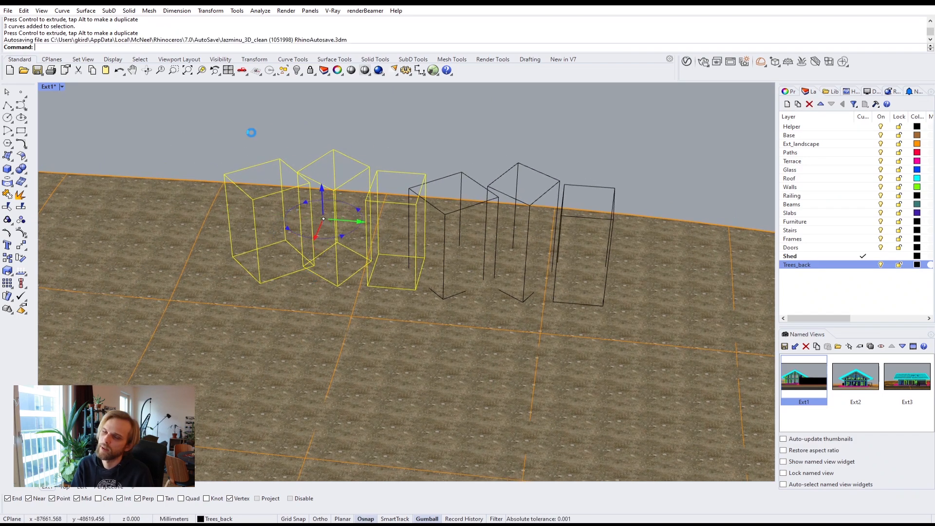
Reposition the copied trees and duplicate a larger group of them to form a second row
right_click_drag(322, 205, 365, 298)
scroll(347, 271, "up", 7)
left_click_drag(363, 280, 485, 311)
right_click_drag(485, 314, 434, 251)
key("Escape")
left_click_drag(518, 291, 307, 268)
right_click_drag(309, 268, 459, 275)
left_click_drag(463, 298, 534, 341)
key("alt")
key("Escape")
Shift, turn and raise or lower the second row of trees to fit the terrain and loosen the pattern
right_click_drag(510, 302, 549, 297)
left_click_drag(522, 291, 502, 271)
right_click_drag(502, 271, 540, 313)
left_click_drag(527, 298, 589, 323)
left_click_drag(499, 300, 496, 248)
key("Escape")
right_click_drag(587, 206, 662, 306)
left_click(576, 283)
left_click_drag(572, 288, 572, 273)
Move single trees at the end of the rows away from their neighbours for irregular spacing
left_click(607, 228)
right_click_drag(608, 228, 668, 310)
left_click_drag(668, 310, 592, 285)
left_click(558, 279)
right_click_drag(557, 279, 635, 273)
left_click_drag(635, 272, 575, 280)
left_click(612, 262)
right_click_drag(617, 301, 654, 300)
Select the twelve tree proxies, duplicate them farther along the terrain edge, and rotate and shift the copied group
left_click_drag(654, 288, 236, 228)
right_click_drag(237, 228, 399, 361)
scroll(313, 323, "down", 4)
left_click_drag(444, 318, 306, 318, "alt")
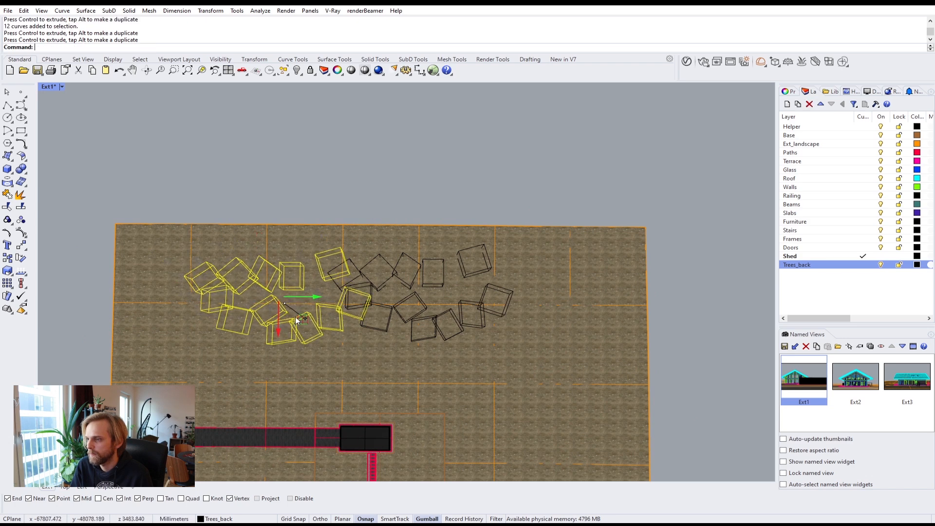
left_click_drag(253, 269, 314, 352)
left_click_drag(251, 271, 242, 271)
key("Escape")
Preview the groups of background trees in an interactive V-Ray render, stop it, and close the frame buffer
right_click_drag(279, 242, 345, 205)
right_click_drag(316, 301, 392, 273)
left_click(703, 63)
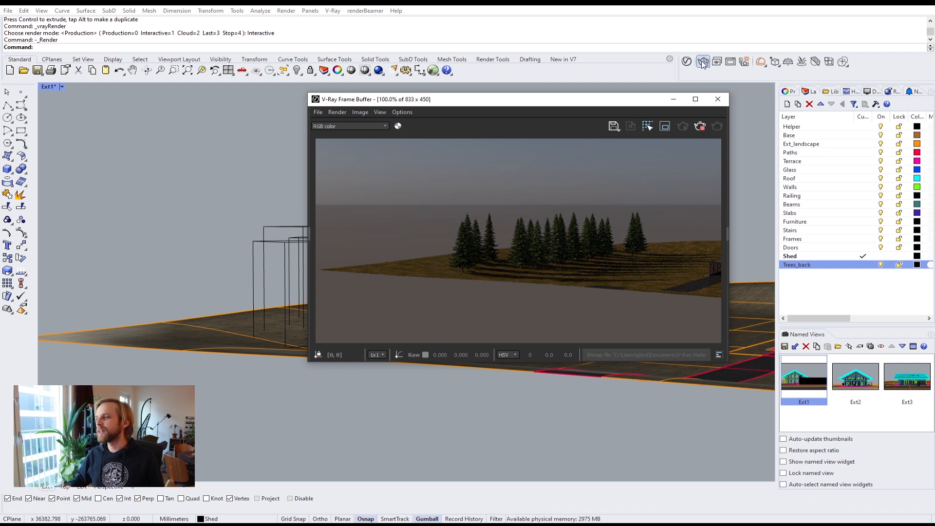
left_click(697, 127)
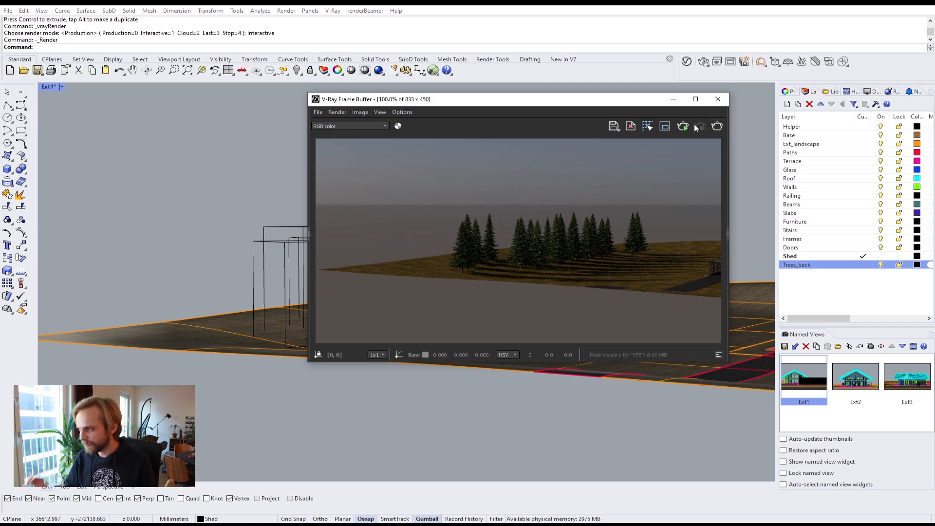
left_click(719, 99)
right_click_drag(619, 146, 445, 235)
scroll(560, 220, "down", 5)
scroll(463, 287, "down", 6)
right_click_drag(463, 287, 438, 200, "shift")
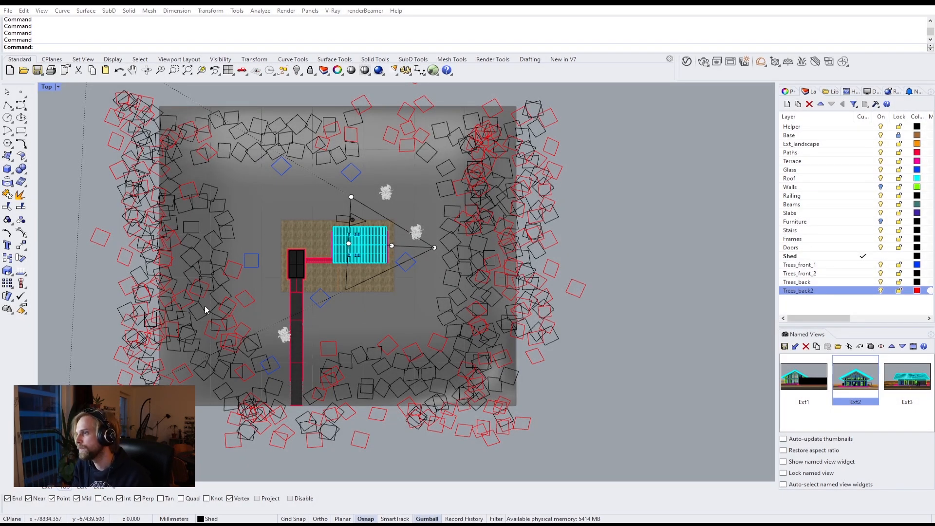
Inspect the front and back tree layers around the house in plan, restore the four-viewport layout, and activate the Ext2 view
scroll(258, 163, "up", 3)
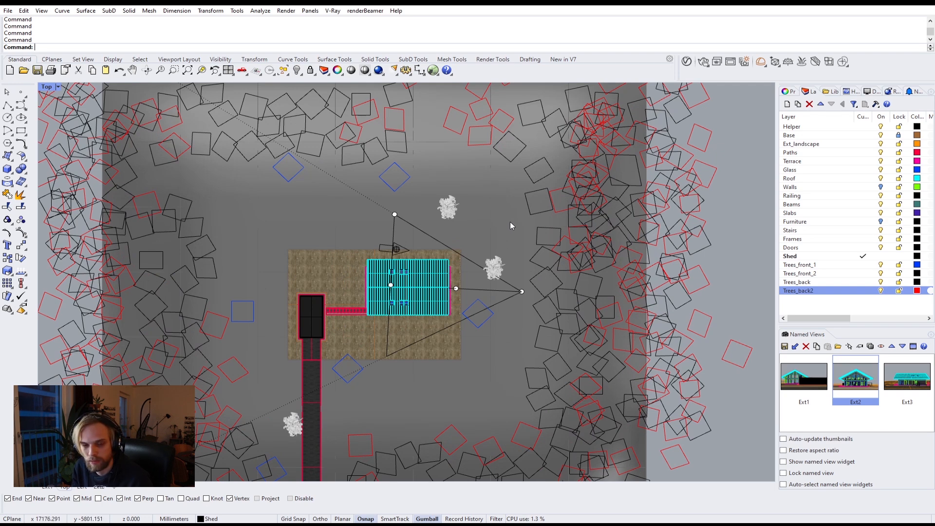
scroll(532, 269, "down", 2)
left_click(802, 266)
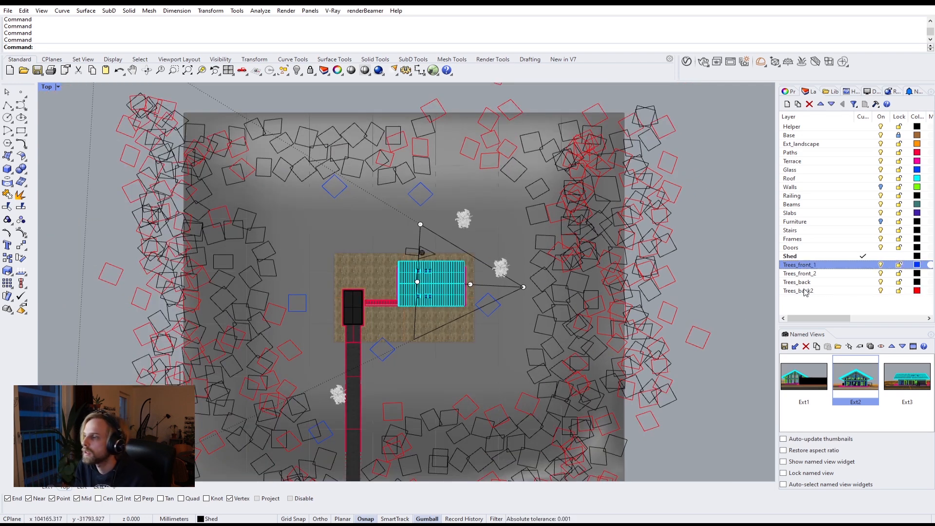
scroll(693, 258, "down", 4)
right_click_drag(623, 286, 537, 251)
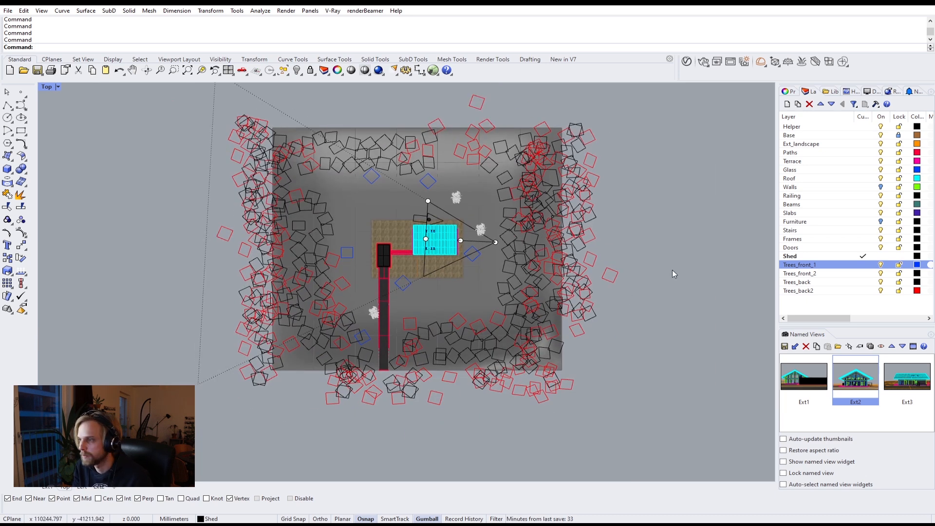
double_click(47, 87)
left_click(425, 93)
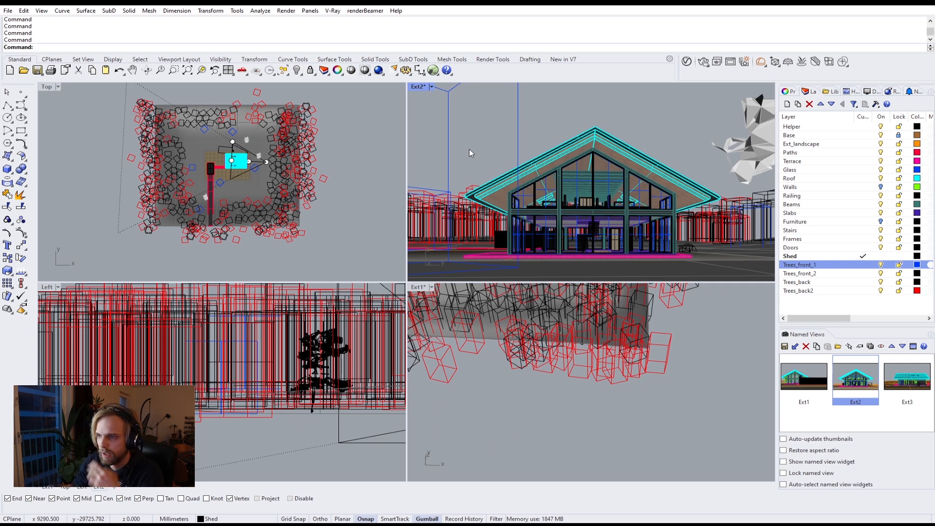
Hide the viewport camera object and maximize the Ext2 view
type("Camera")
key("Return")
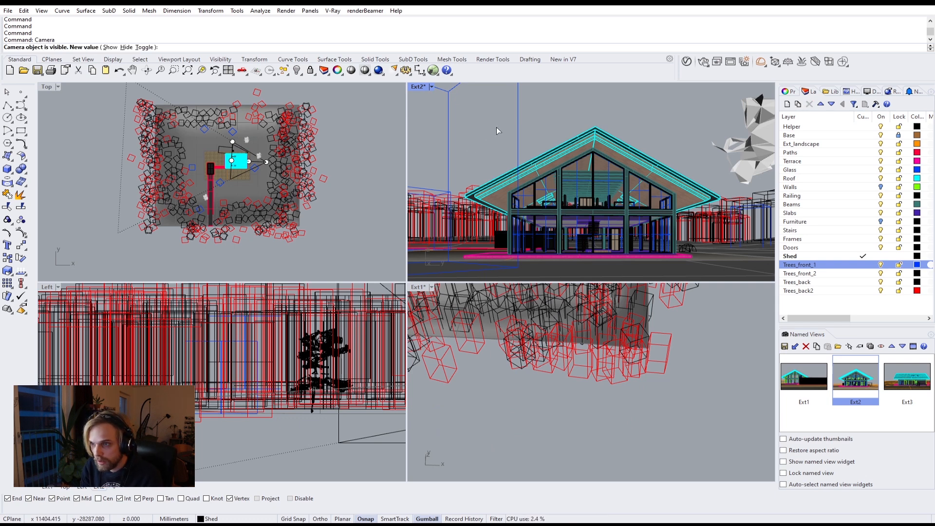
left_click(126, 48)
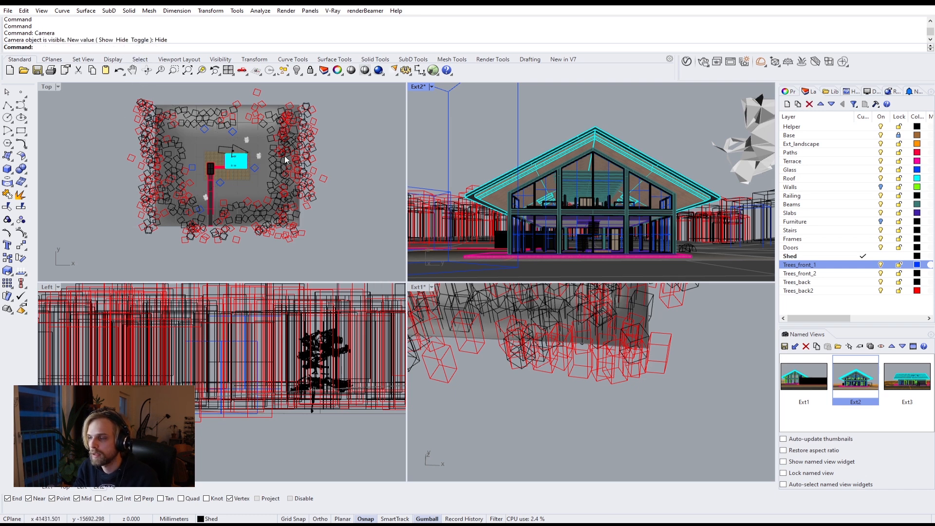
left_click(298, 147)
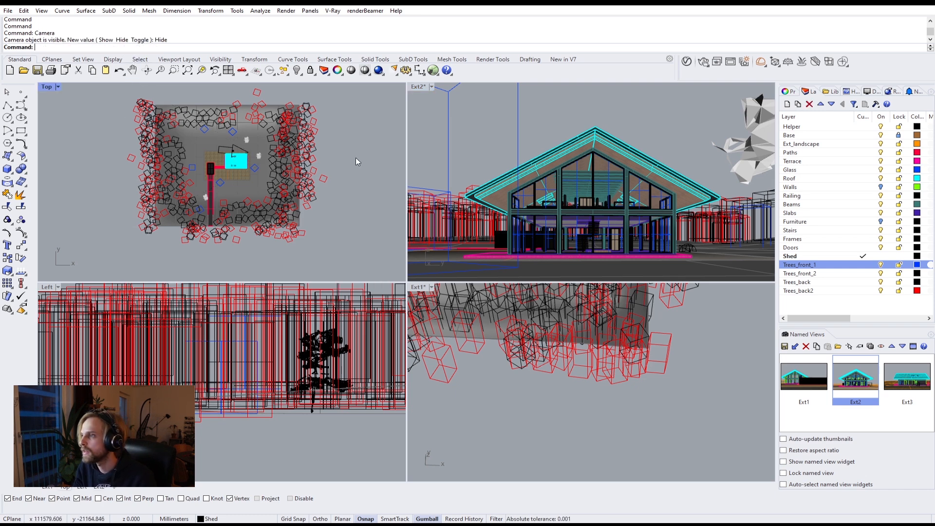
double_click(417, 87)
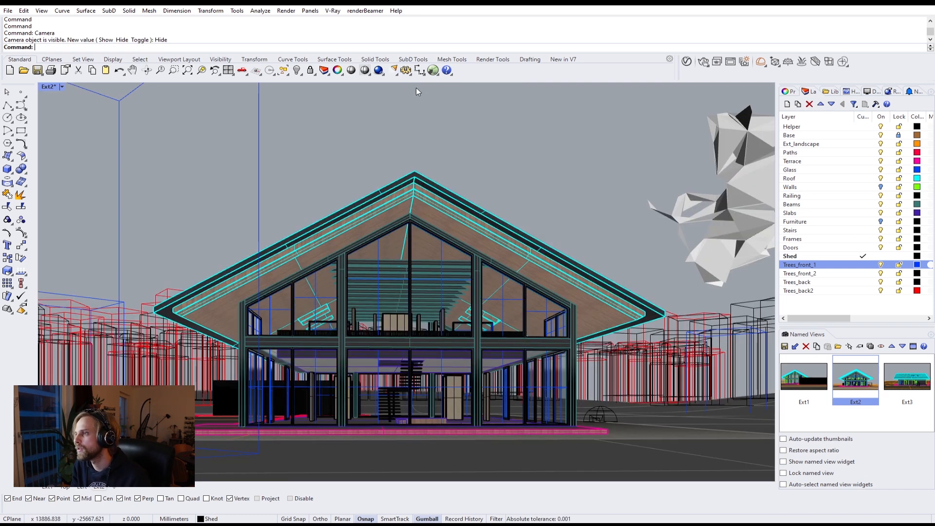
Start an interactive V-Ray render of the Ext2 view and turn on the Walls and Furniture layers
left_click(703, 63)
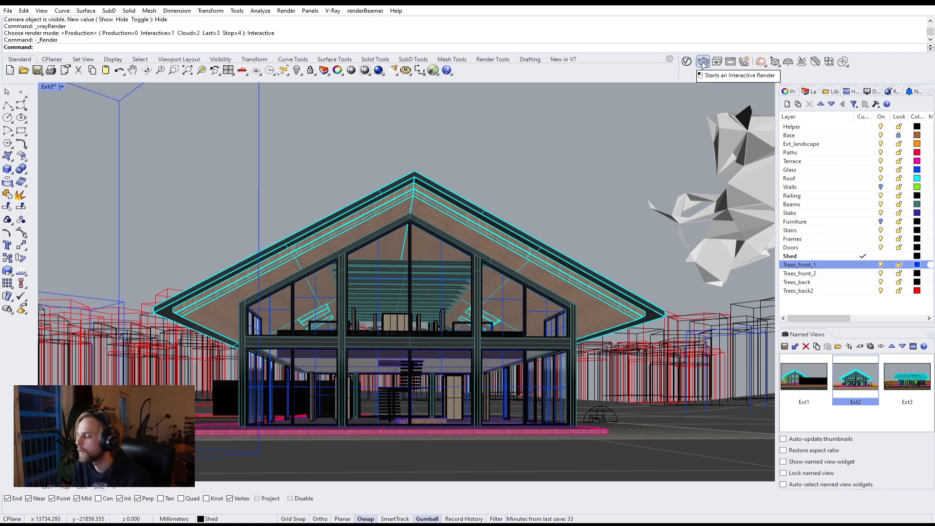
left_click(881, 187)
left_click(881, 222)
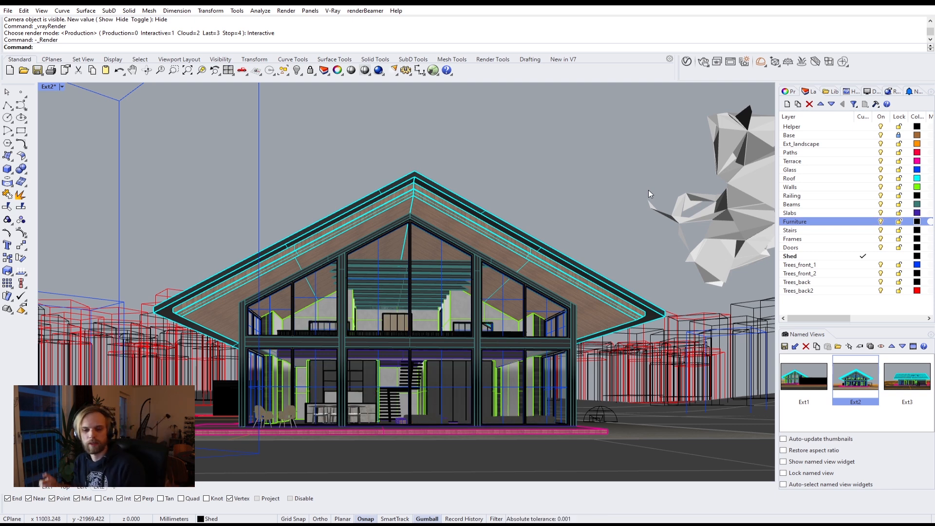
Enlarge the V-Ray frame buffer to inspect the Ext2 render, and return it to a smaller window
left_click_drag(545, 3, 629, 6)
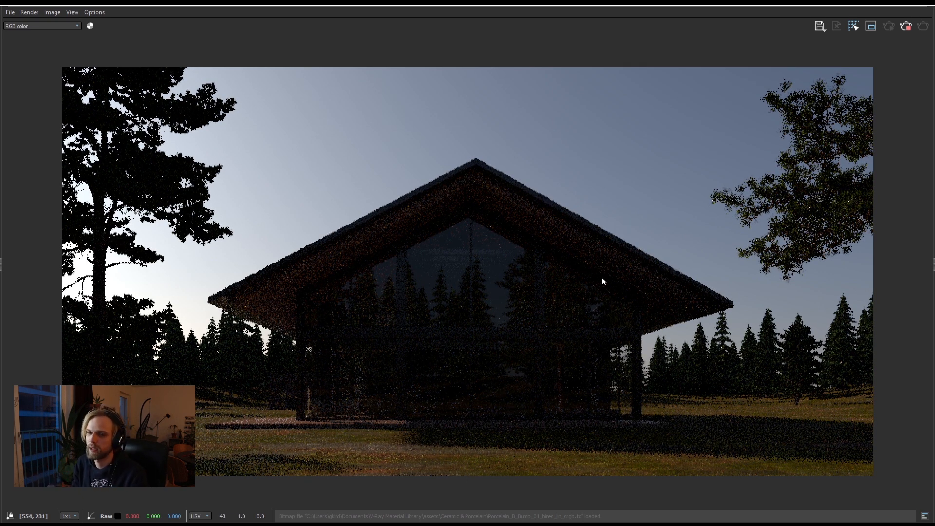
scroll(602, 281, "down", 2)
left_click_drag(563, 0, 539, 14)
scroll(592, 147, "down", 1)
scroll(591, 147, "up", 1)
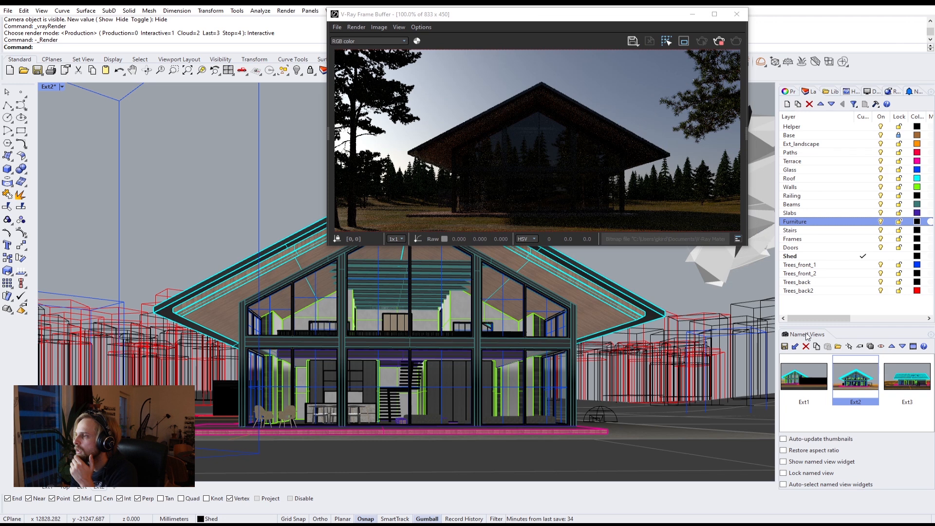
Preview the Ext1 and Ext3 named views in the interactive render, stop rendering, and close the frame buffer
left_click(804, 381)
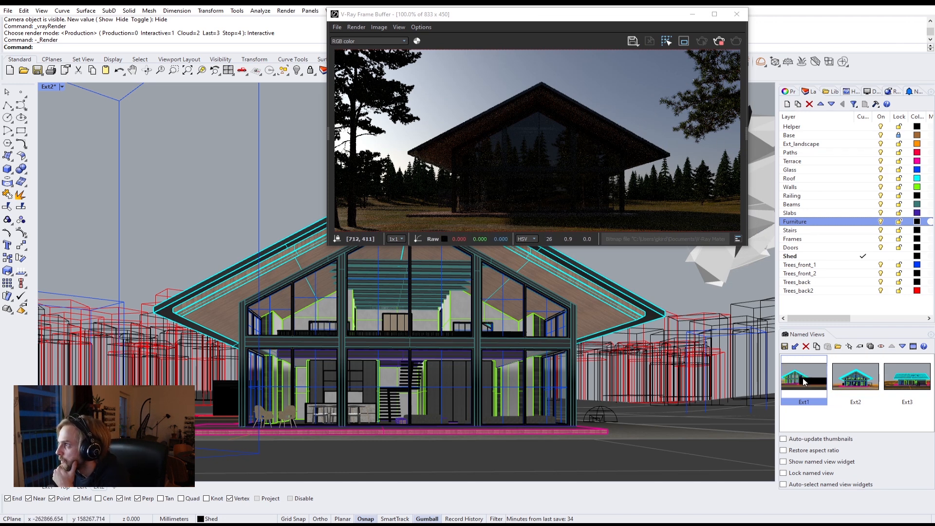
double_click(805, 382)
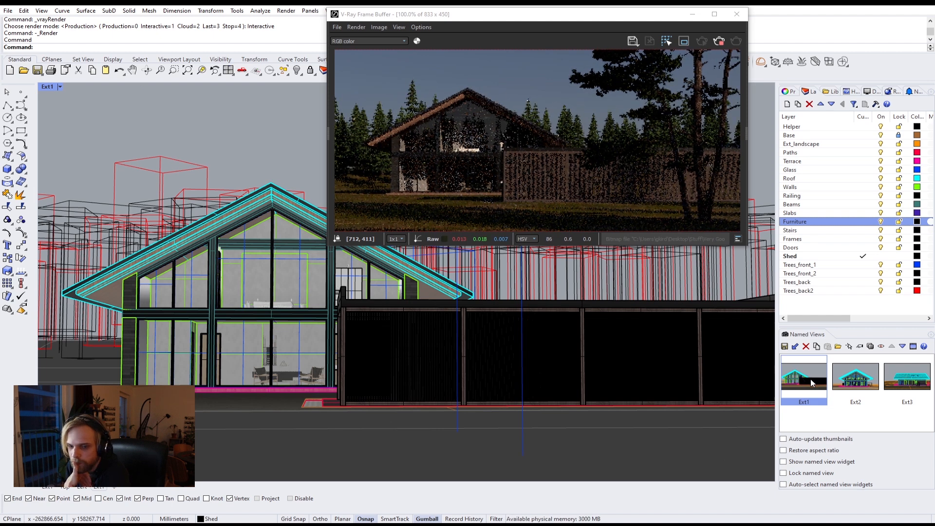
double_click(905, 382)
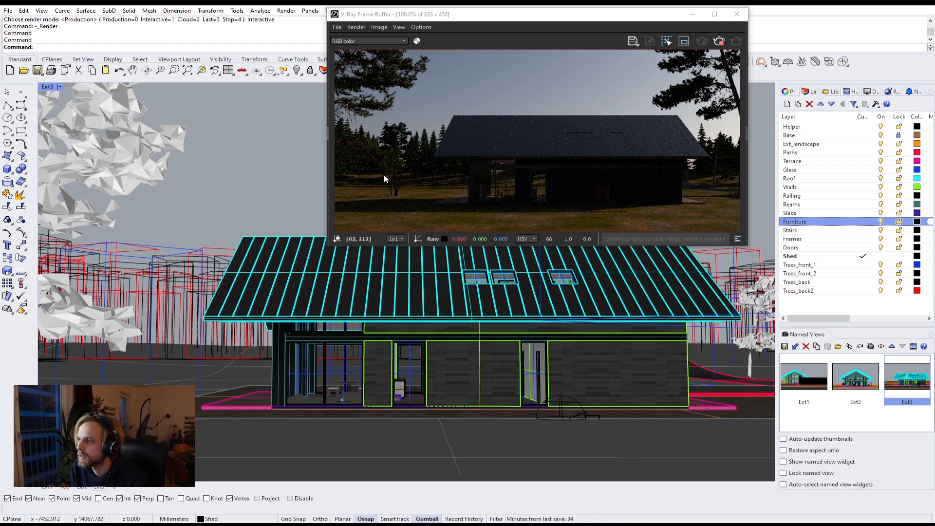
left_click(719, 40)
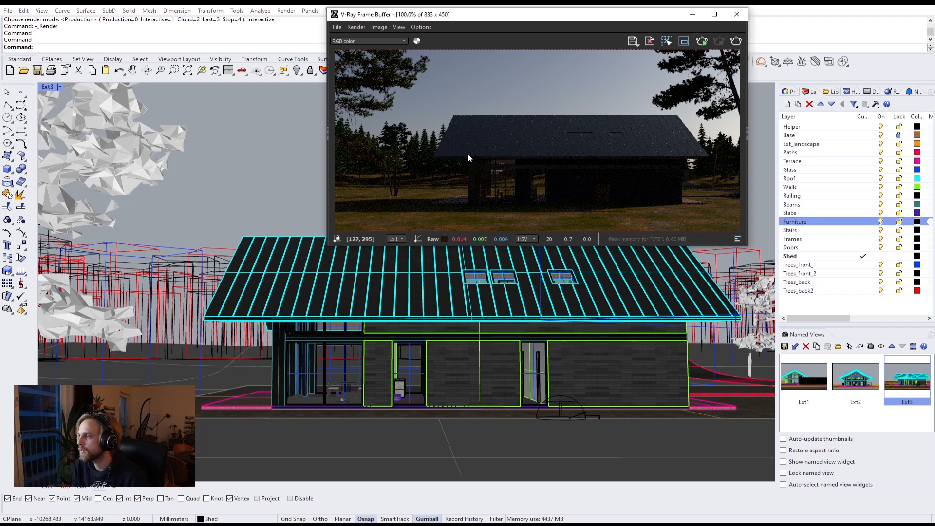
left_click(735, 15)
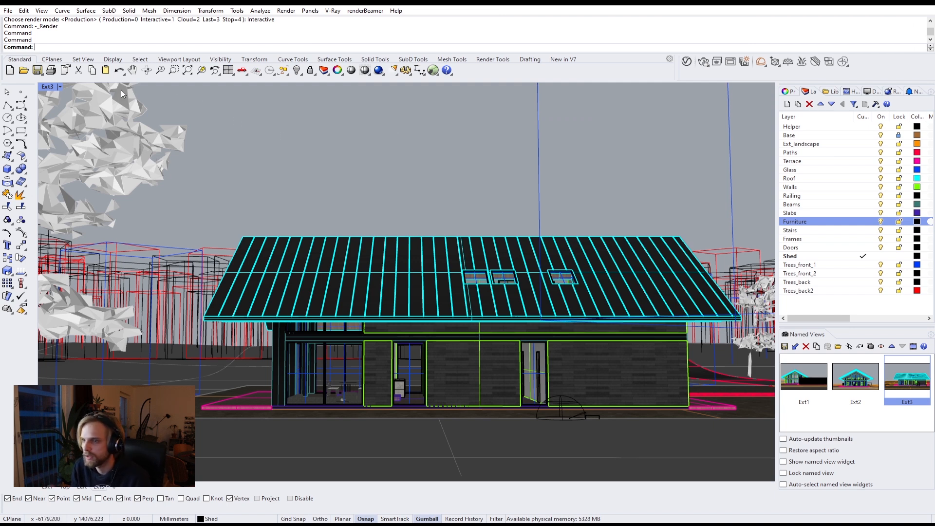
Check the four-viewport layout, maximize the Ext3 viewport again, and set it to the world Perspective view
double_click(48, 86)
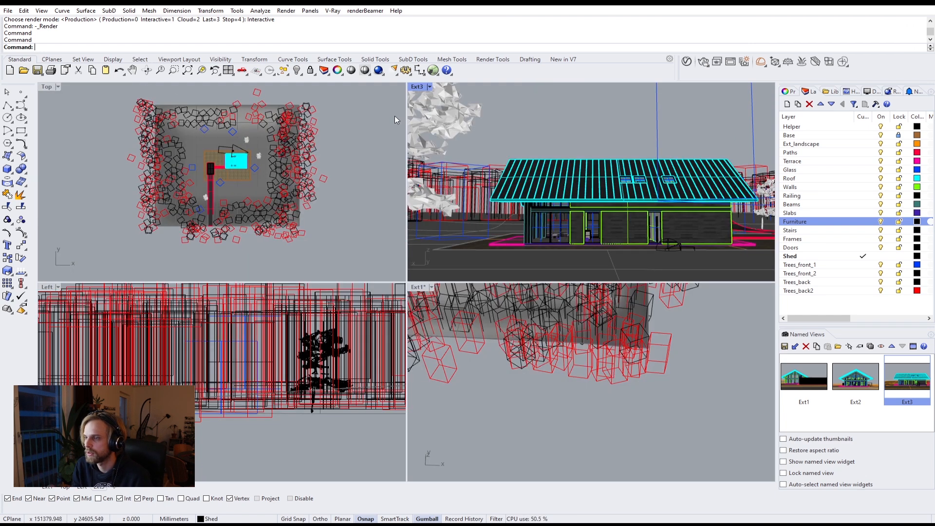
double_click(418, 88)
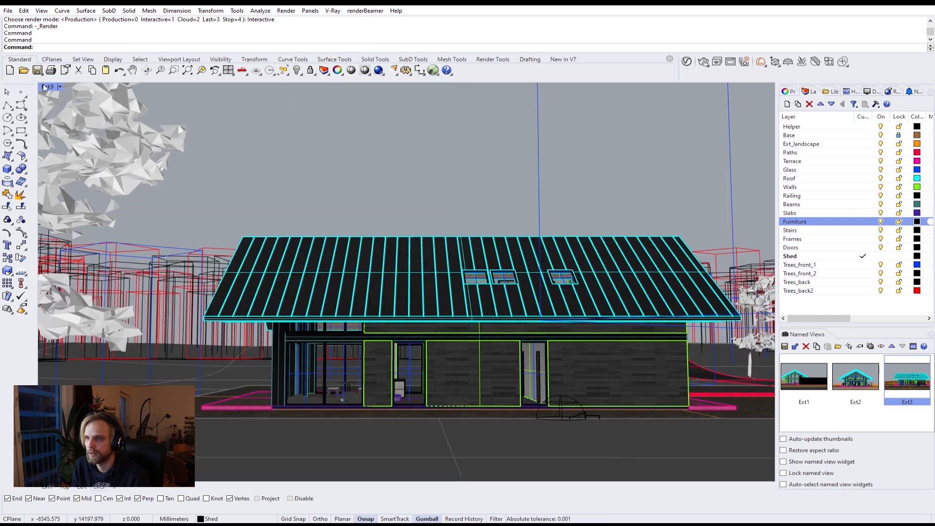
left_click(60, 86)
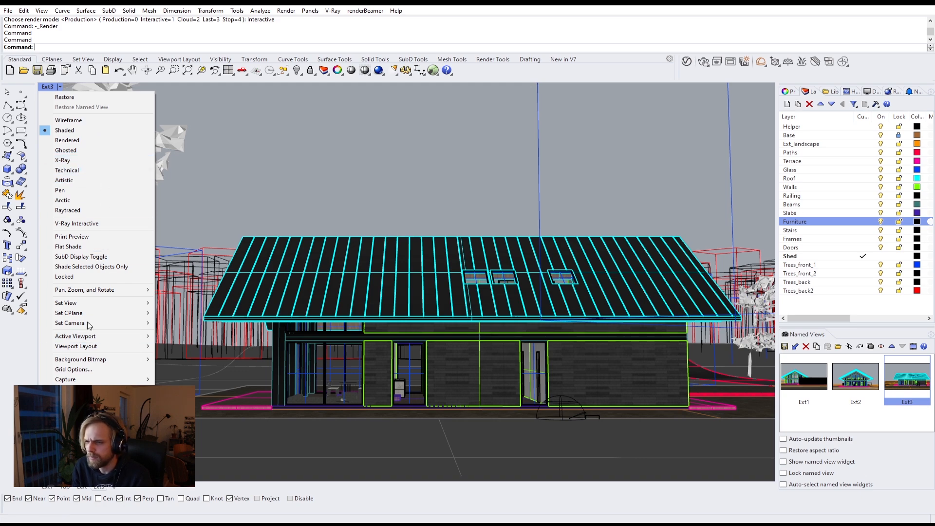
mouse_move(87, 303)
left_click(185, 376)
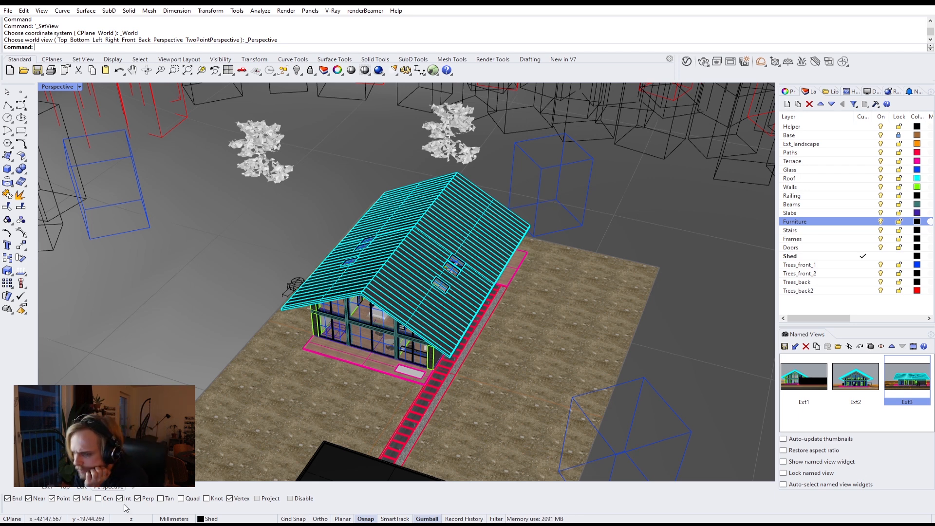
Switch to the web browser, open verygoodarchitecturecompany.com in a new tab, and browse its projects page
mouse_move(105, 523)
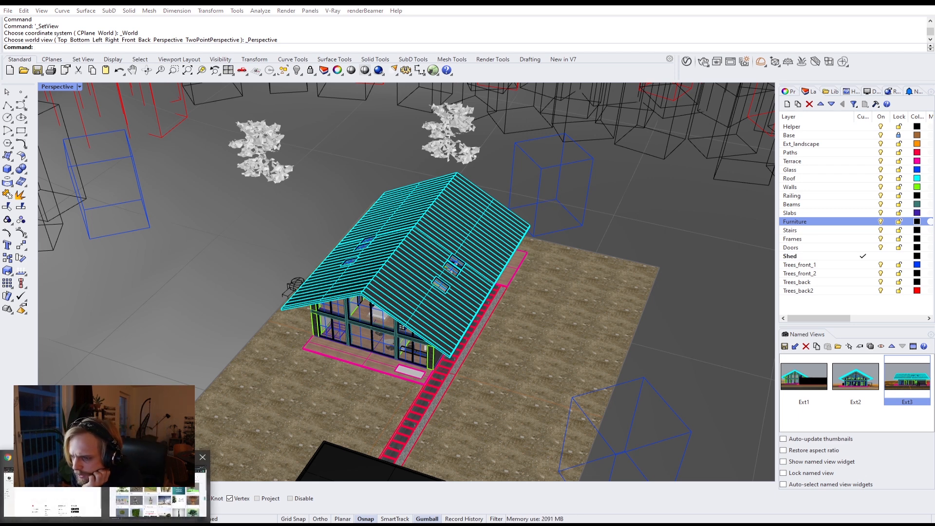
left_click(151, 504)
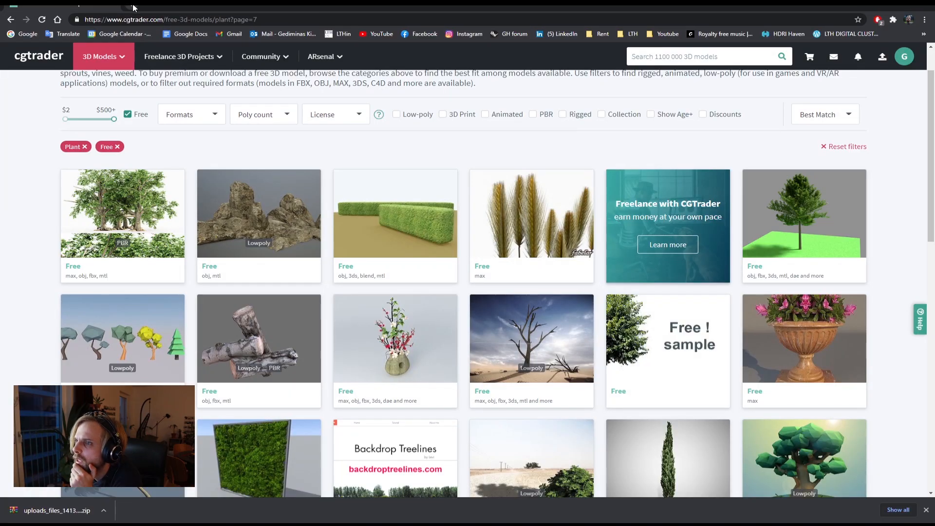
left_click(132, 7)
type("verygoodarchitecturecompany.com")
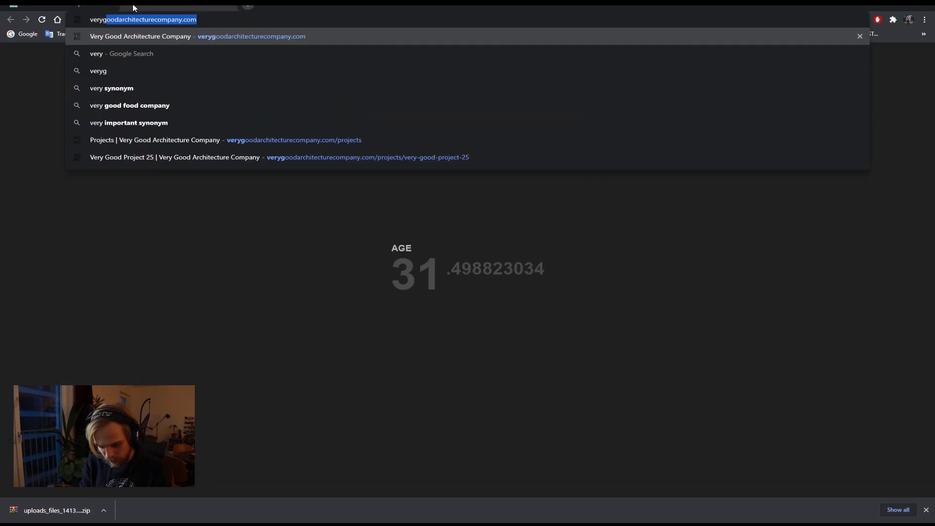
key("Return")
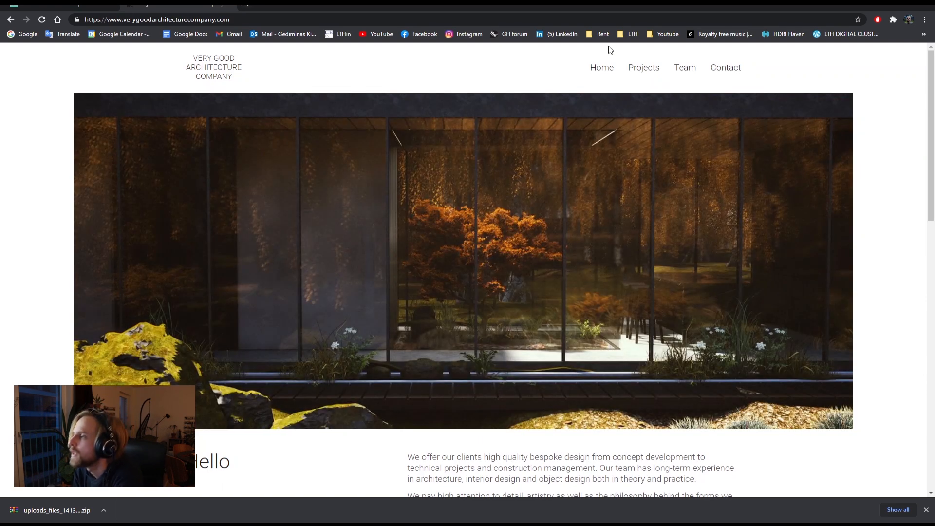
left_click(639, 68)
scroll(194, 234, "down", 5)
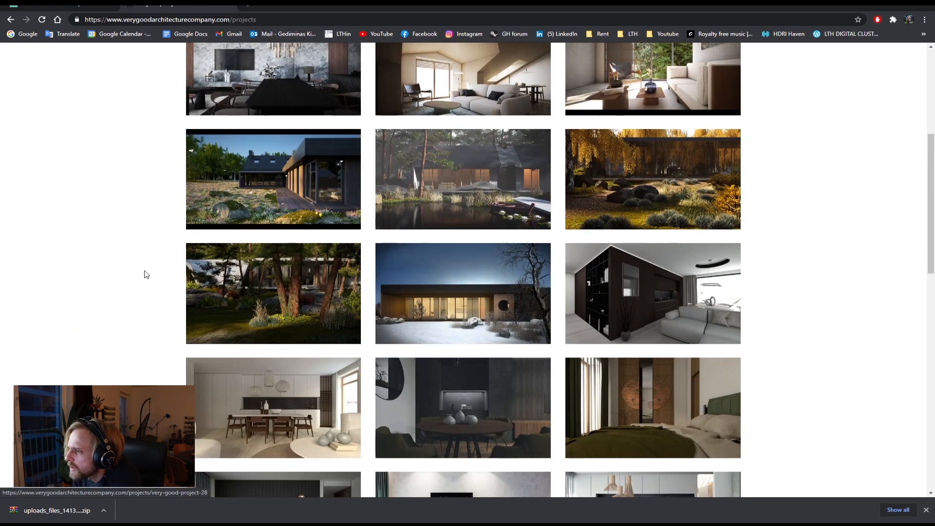
Open Very Good Project 25 and examine how plants and trees are used in its exterior renderings
left_click(267, 292)
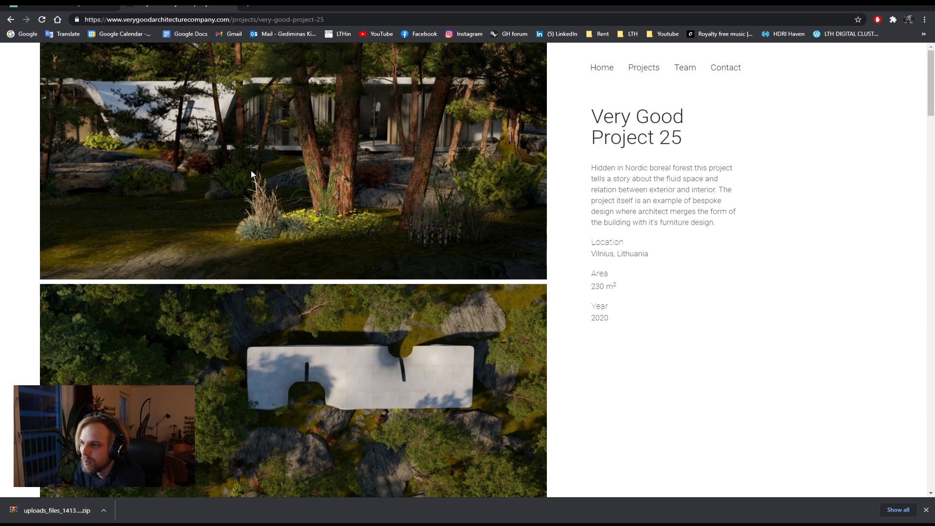
scroll(355, 215, "down", 5)
scroll(305, 217, "up", 5)
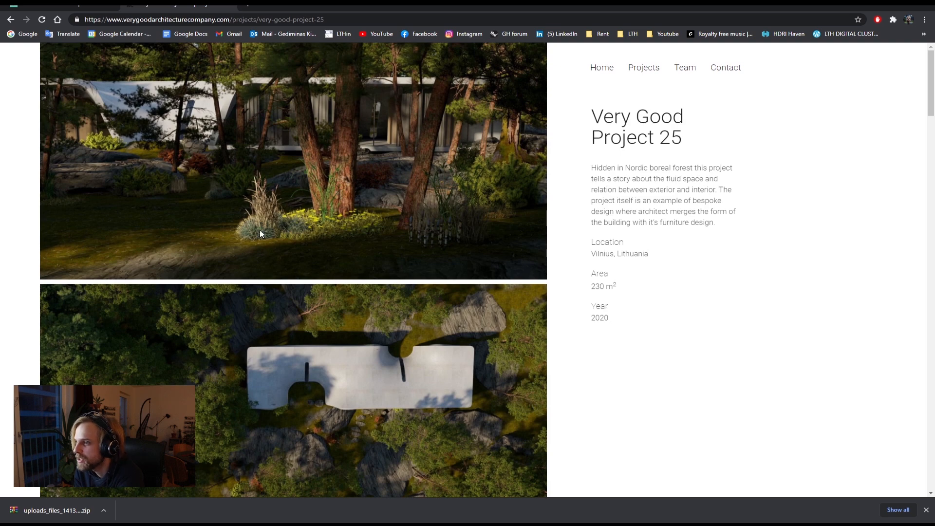
Switch to File Explorer and look through the Shell house folder for plant proxies, selecting Pinus_Sylvestris_024_10_7m_.vrmesh and Pinus_03_small.vrmesh in turn
key("alt+Tab")
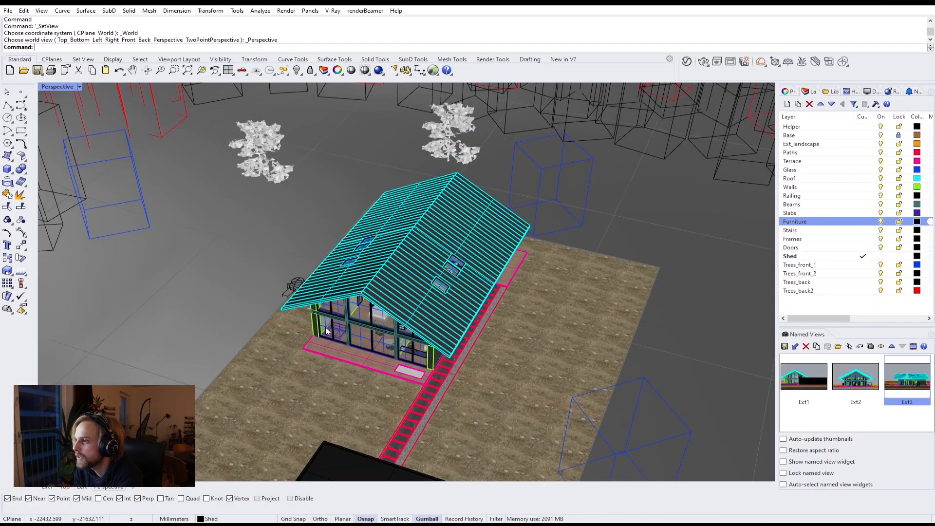
key("alt+Tab")
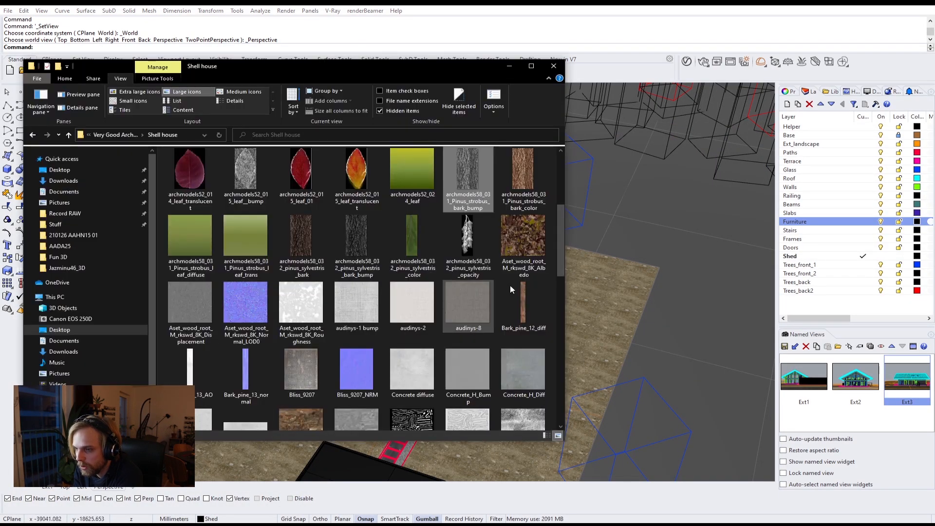
scroll(313, 352, "down", 6)
scroll(311, 351, "down", 3)
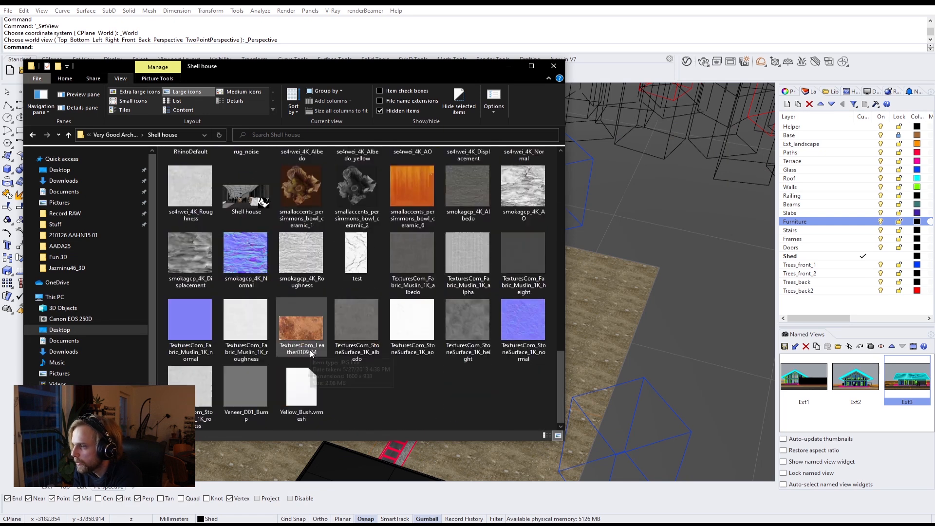
scroll(316, 348, "up", 5)
scroll(415, 322, "down", 3)
left_click(459, 274)
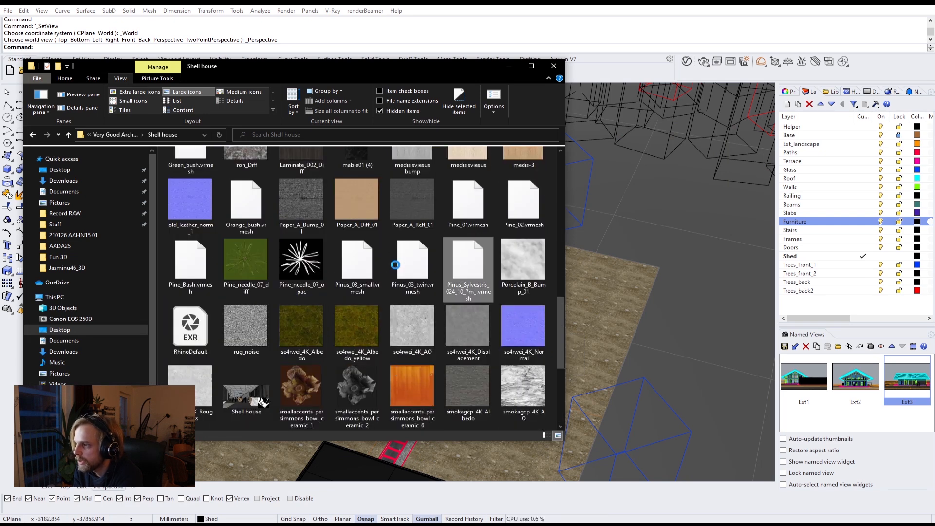
left_click(371, 264)
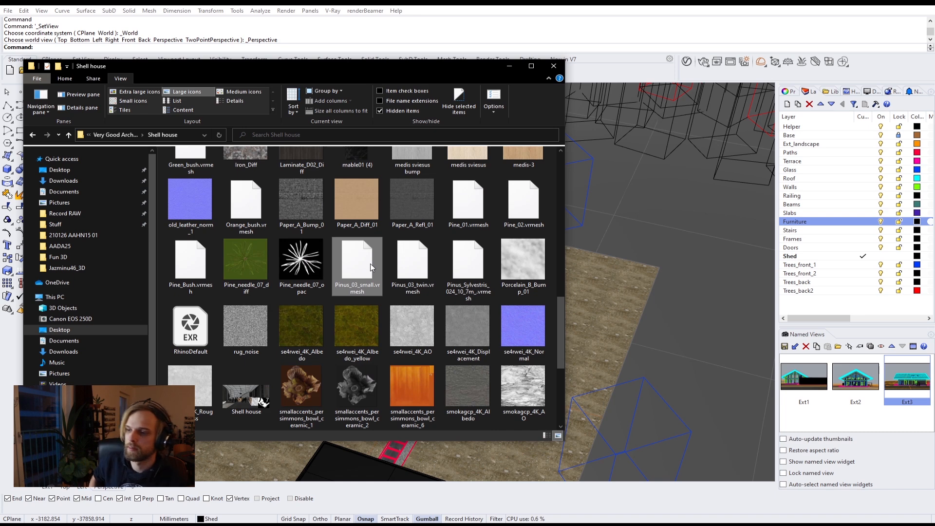
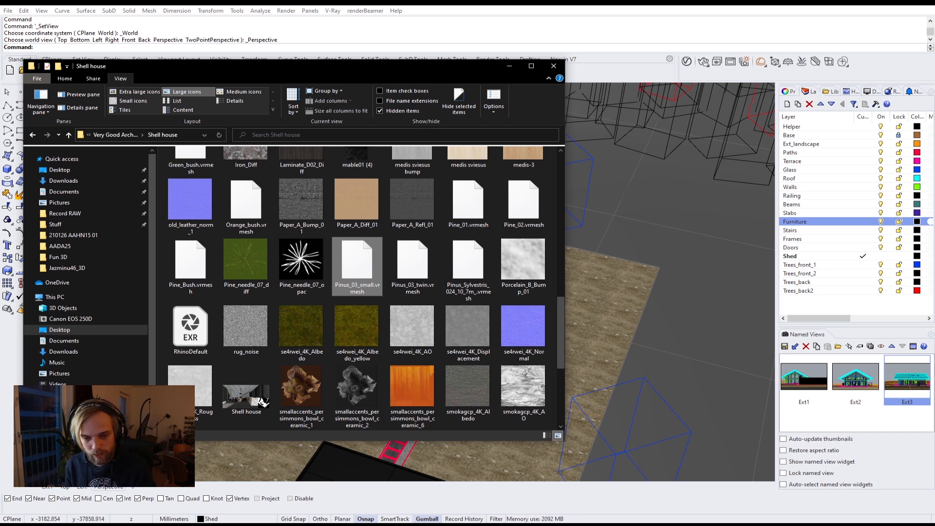
Return to Rhino, import the Green_bush.vrmesh file as a V-Ray proxy, and place it at the near corner of the ground patch beside the shed
left_click(781, 41)
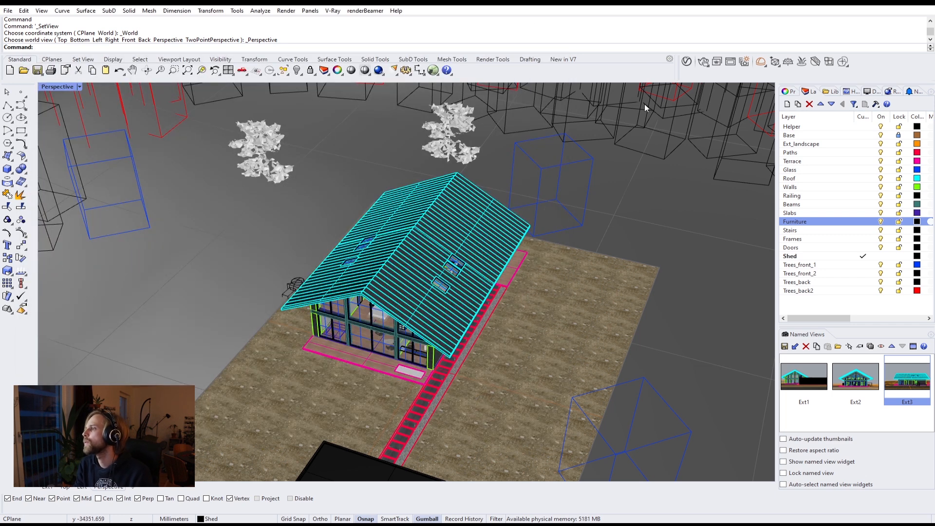
left_click(775, 63)
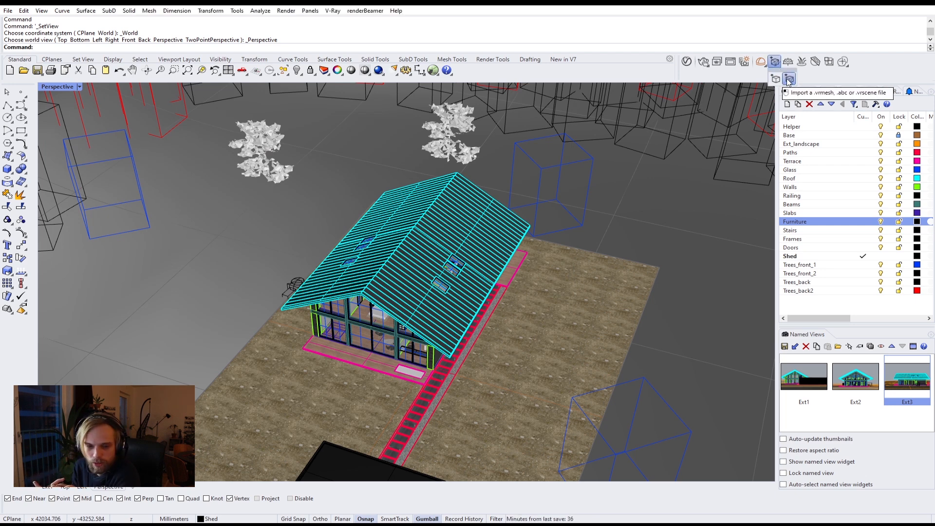
left_click(789, 80)
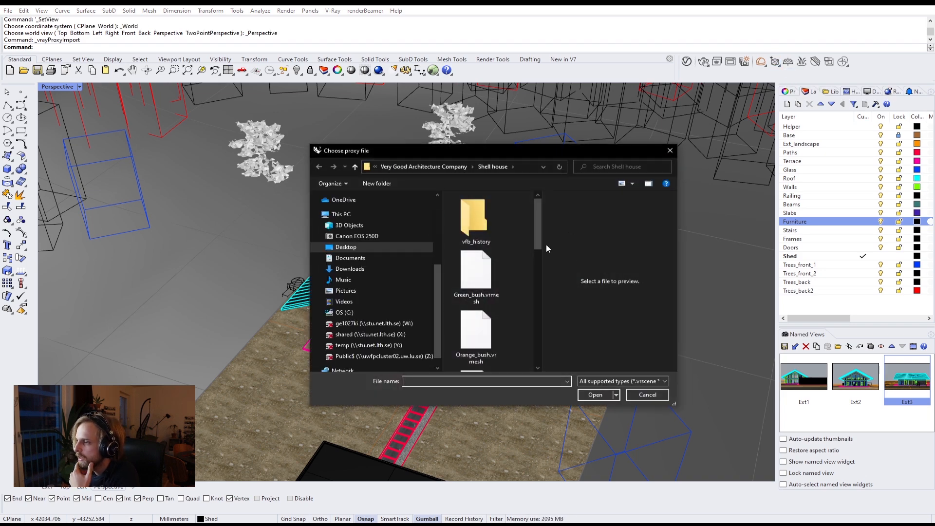
mouse_move(536, 237)
left_mouse_down()
mouse_move(540, 268)
mouse_move(545, 248)
left_mouse_up()
left_click(495, 264)
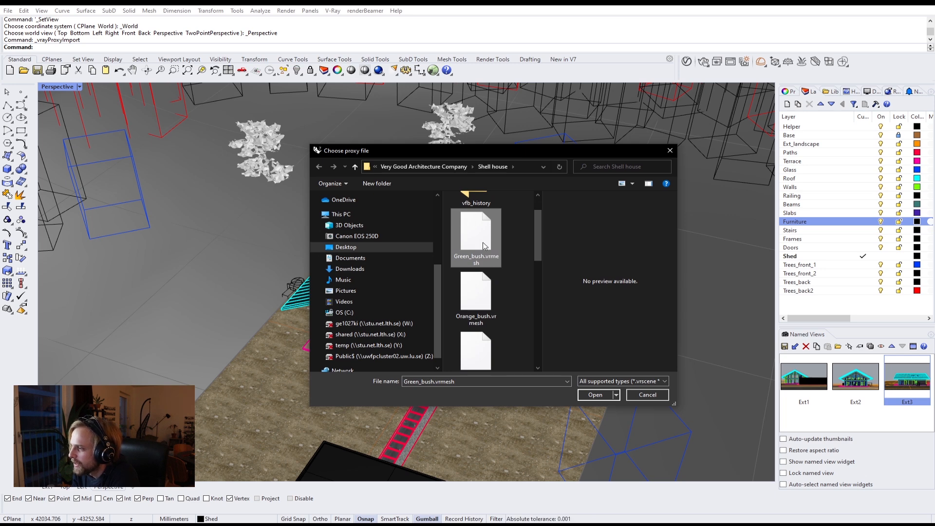
left_click(593, 395)
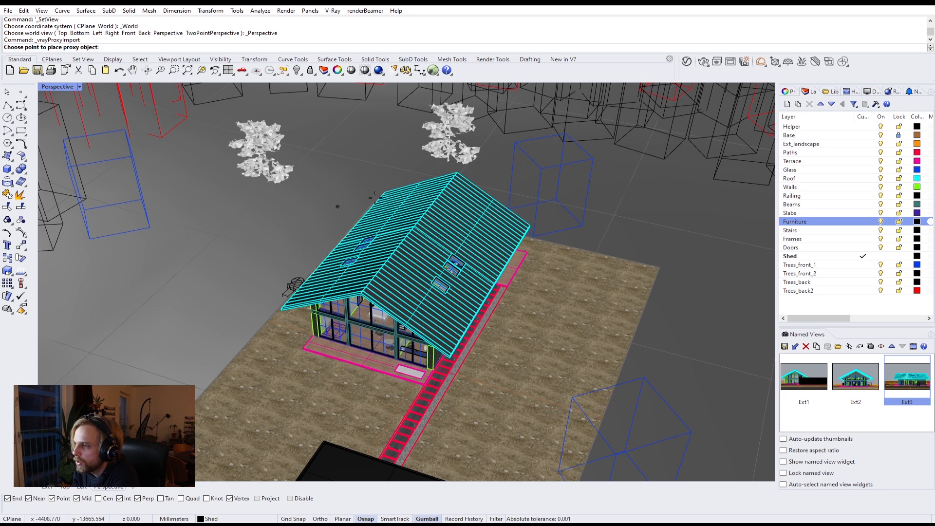
scroll(403, 264, "down", 3)
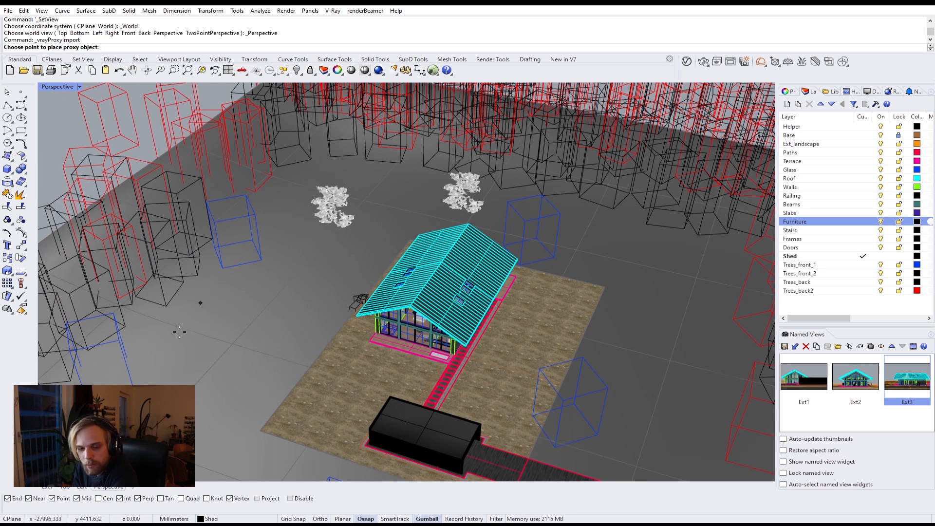
left_click(259, 433)
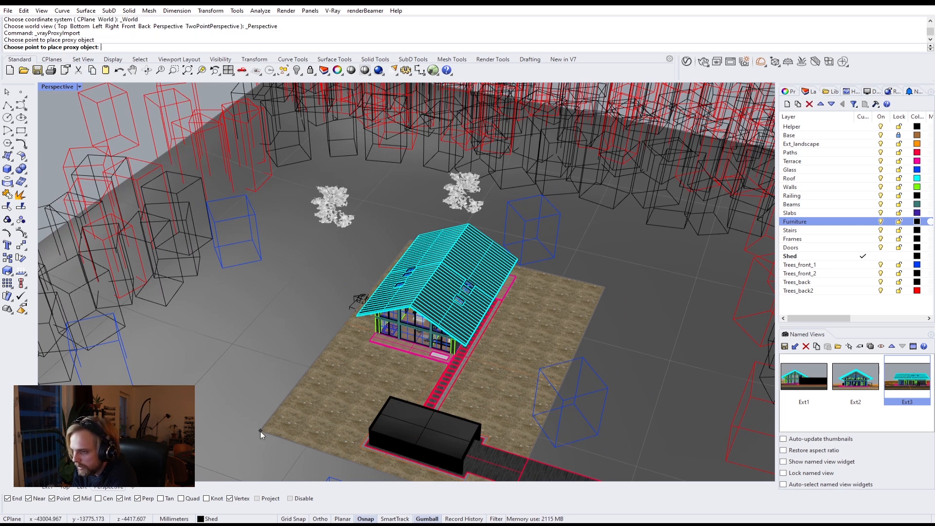
Locate and select the placed green bush proxy, and zoom the Perspective view to the selection
right_click_drag(271, 428, 352, 332)
scroll(211, 337, "down", 5)
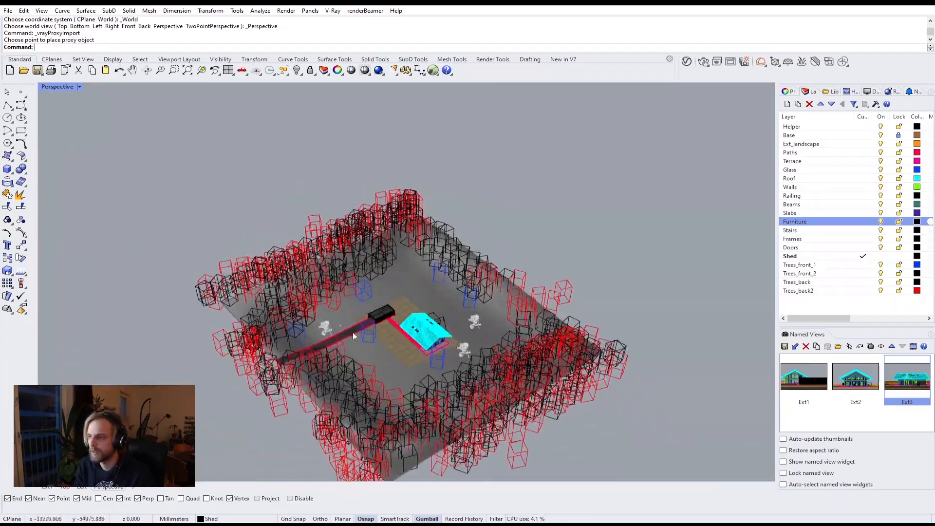
scroll(353, 332, "up", 8)
scroll(329, 320, "up", 3)
left_click(342, 315)
type("ZS")
key("Return")
right_click_drag(370, 324, 414, 279)
scroll(415, 279, "down", 12)
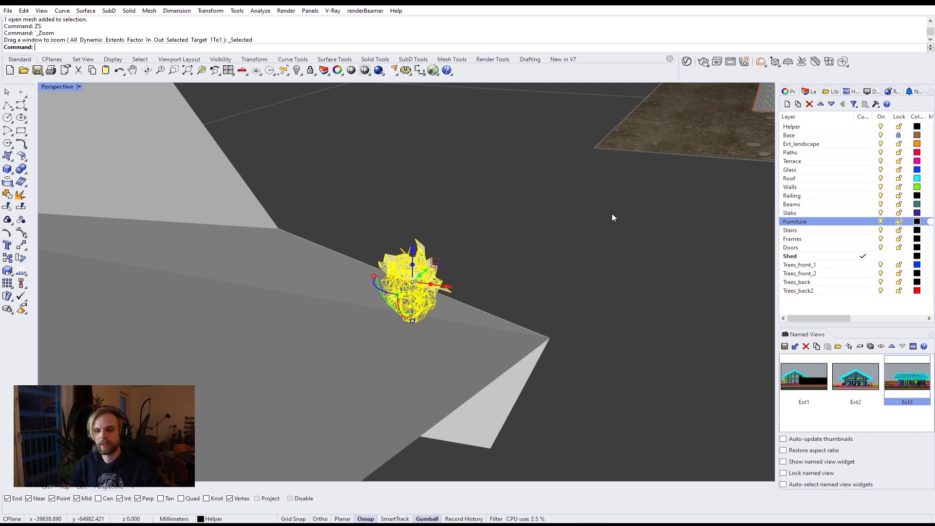
right_click_drag(519, 288, 486, 287)
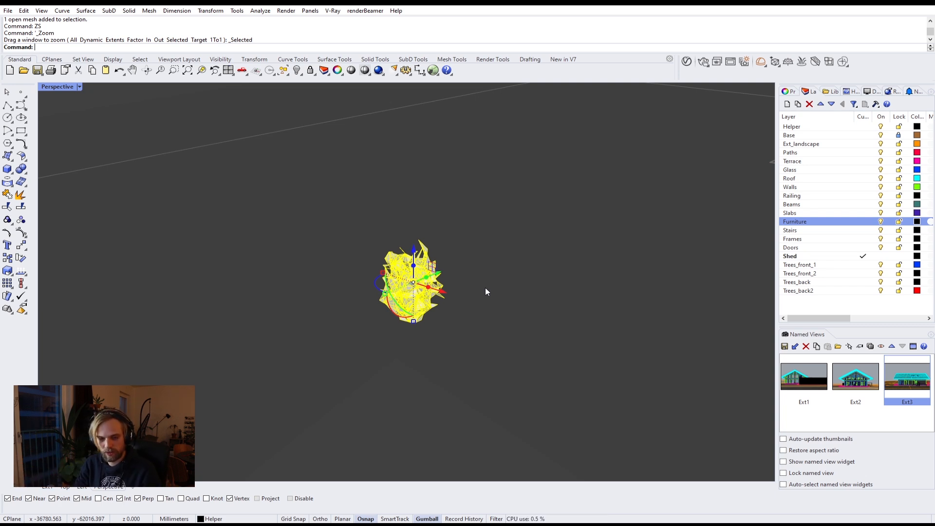
key("Return")
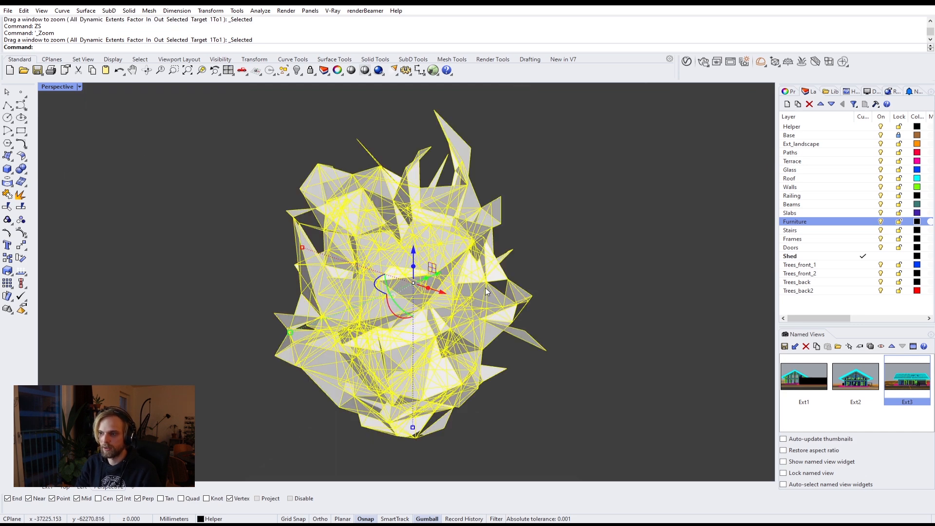
Isolate the green bush proxy so that all other objects are hidden
scroll(439, 295, "down", 10)
right_click_drag(433, 294, 526, 305)
scroll(427, 295, "up", 5)
type("Isolate")
key("Return")
Run an interactive V-Ray render of the isolated bush, examine it up close, and close the frame buffer
left_click(704, 61)
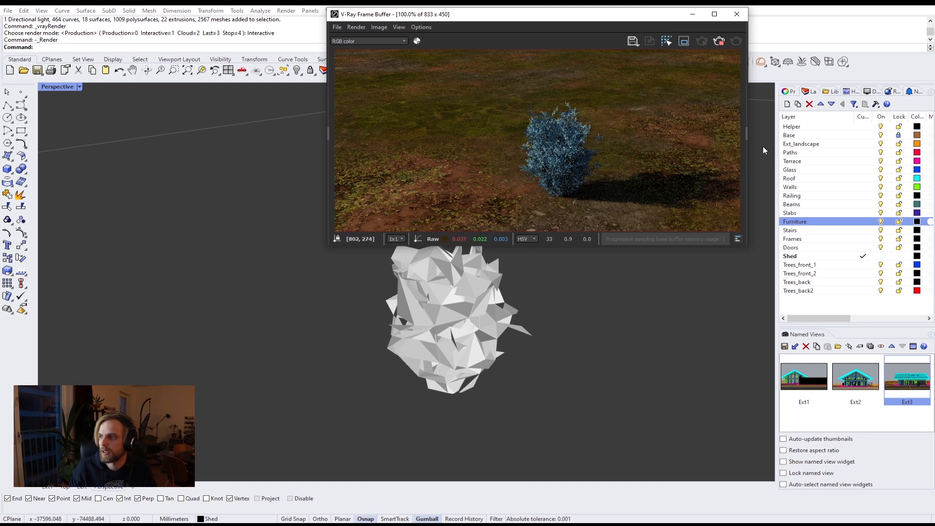
scroll(482, 298, "up", 3)
scroll(481, 299, "up", 2)
right_click_drag(451, 349, 433, 305, "shift")
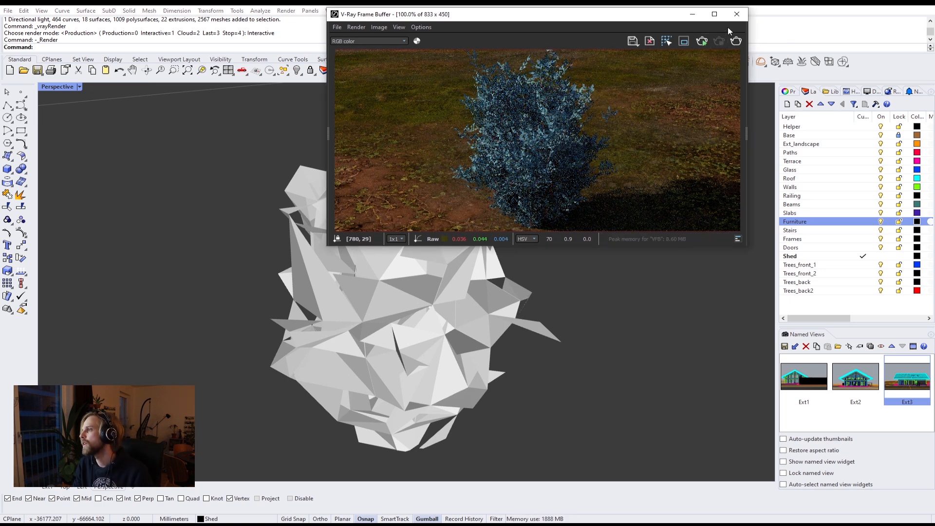
left_click(737, 14)
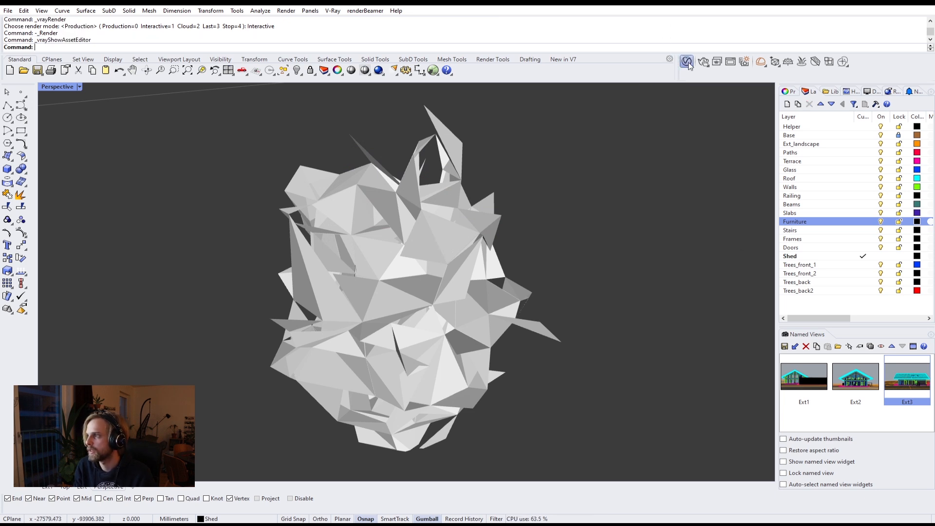
Select the bush and show the Green_bush proxy's parameters and material slots in the V-Ray Asset Editor
left_click(688, 62)
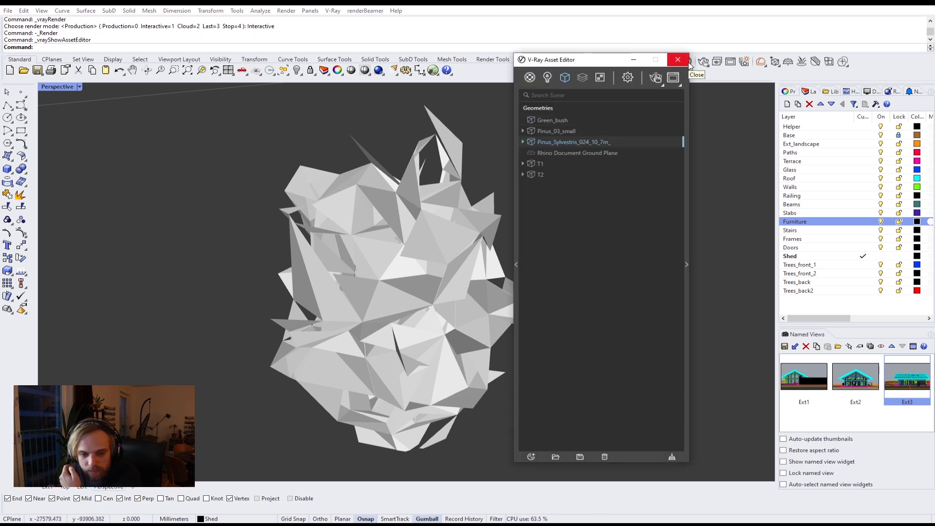
left_click(401, 268)
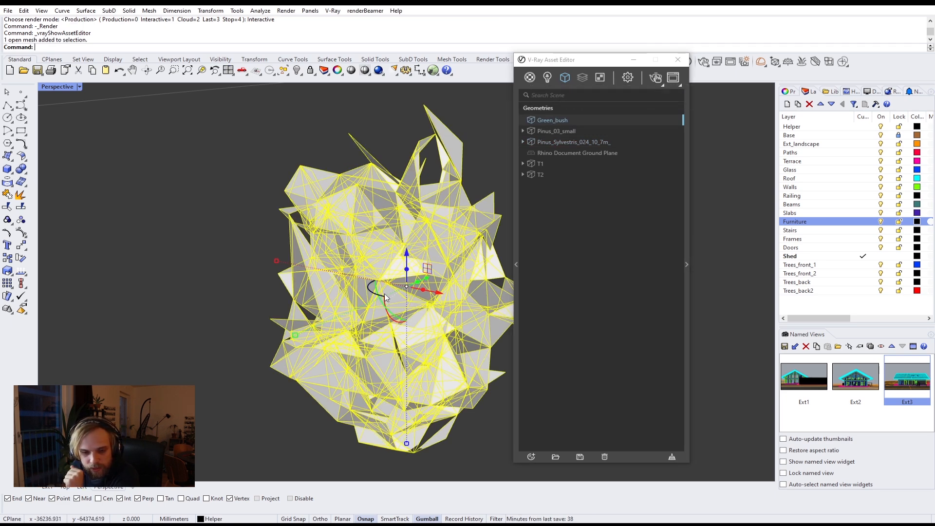
left_click(625, 279)
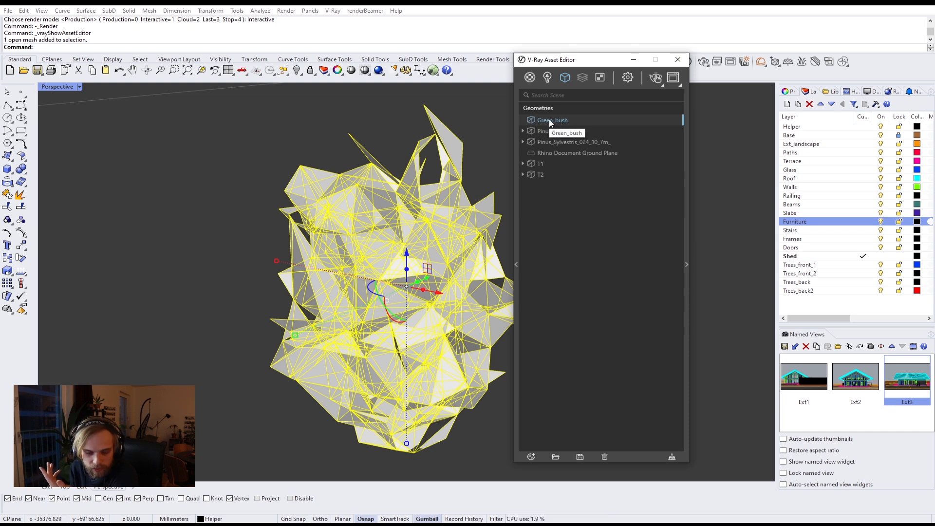
left_click(688, 275)
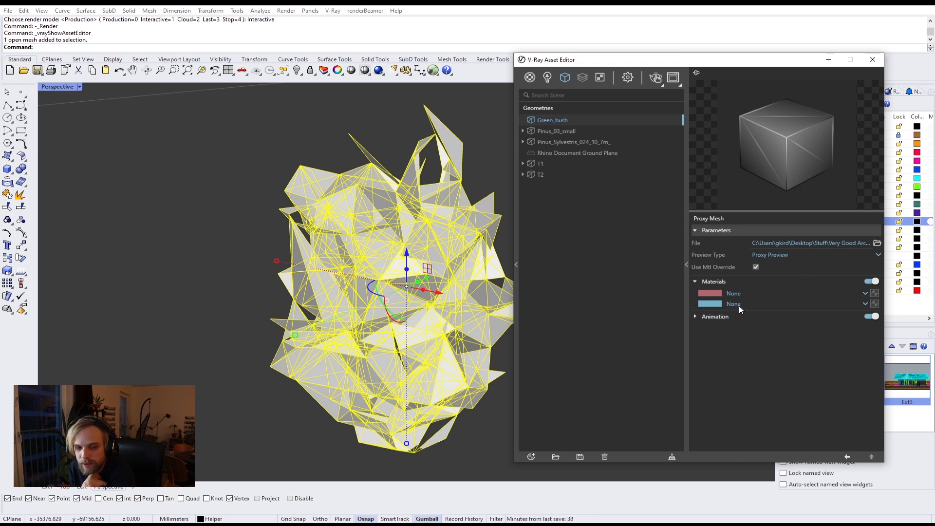
Render the bush interactively again, inspect which parts use the red and blue material slots, then stop the render and close the frame buffer
left_click(656, 78)
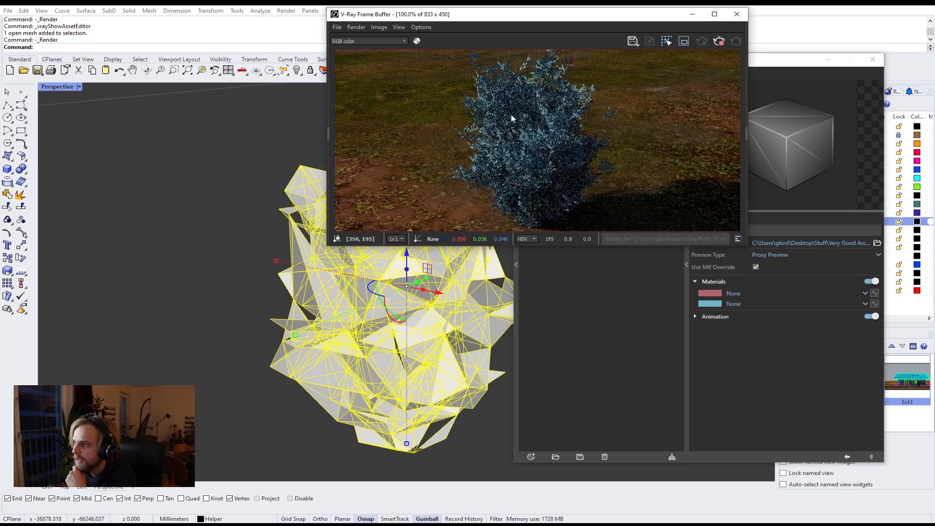
scroll(550, 186, "up", 2)
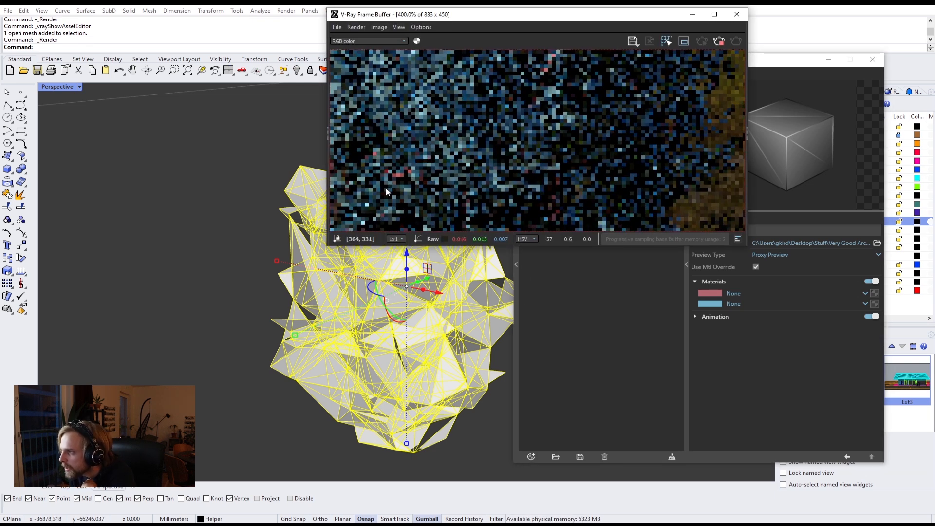
scroll(401, 178, "down", 2)
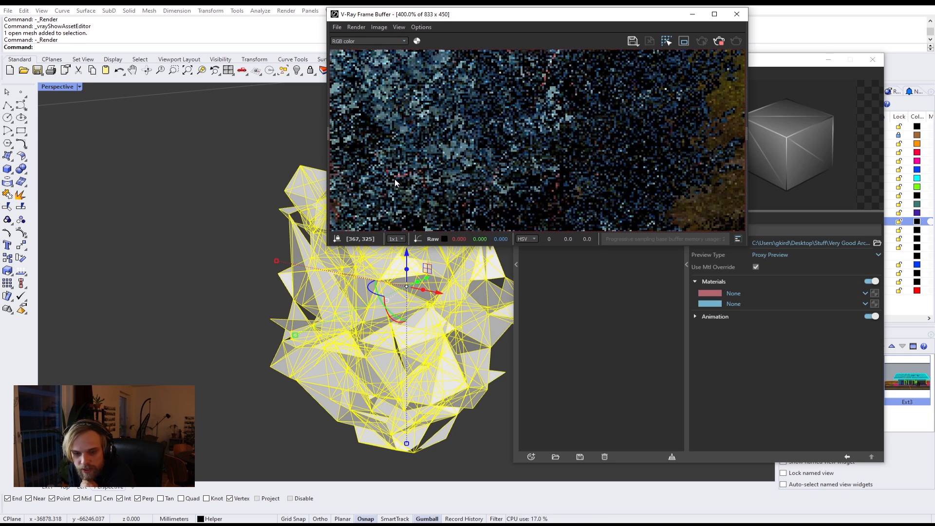
left_click(718, 42)
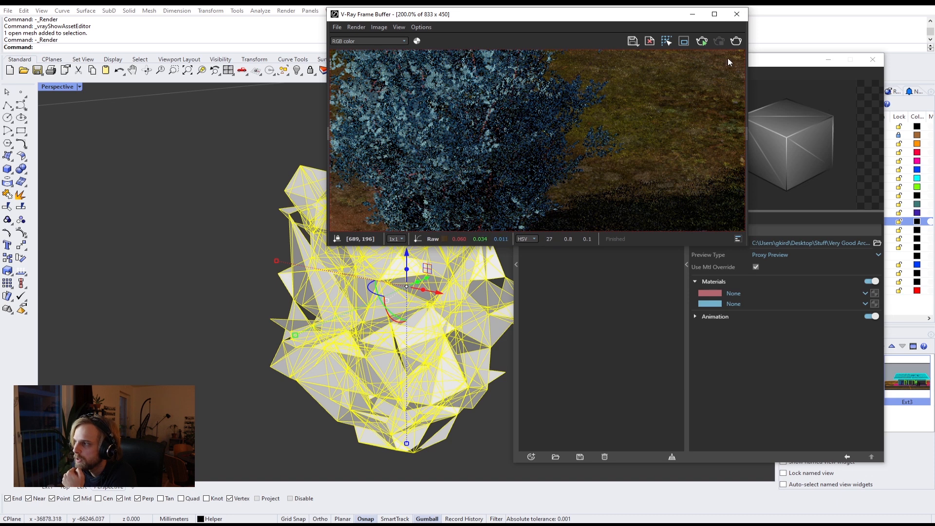
left_click(737, 13)
Create a new Generic V-Ray material and name it B1_Trunk
left_click(530, 78)
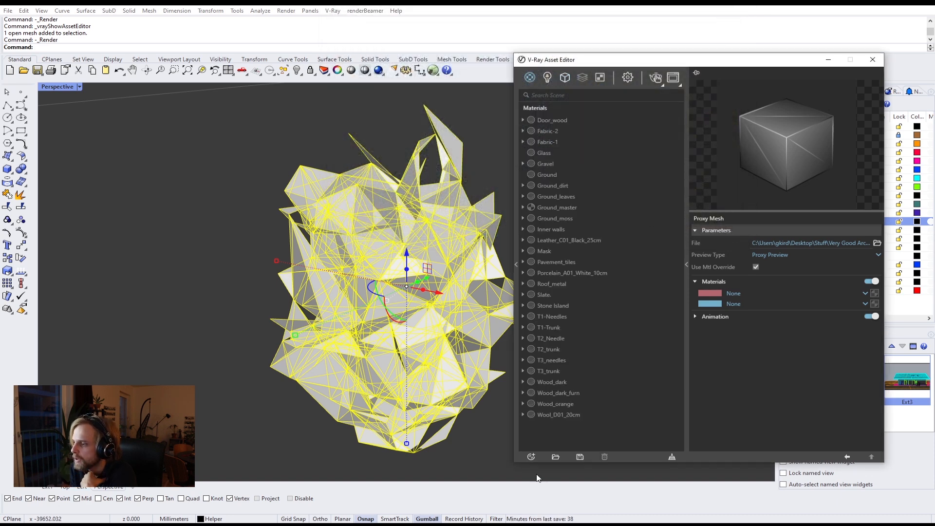
left_click(531, 457)
mouse_move(562, 445)
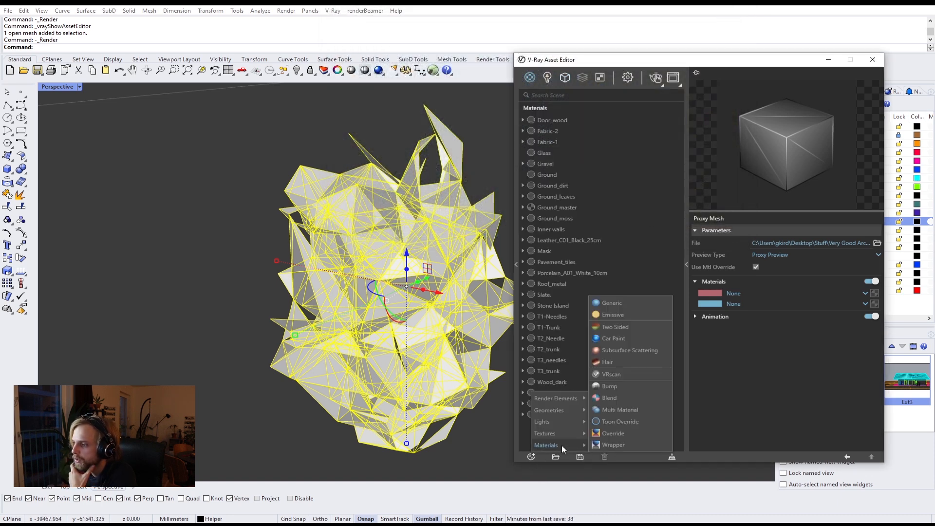
left_click(626, 305)
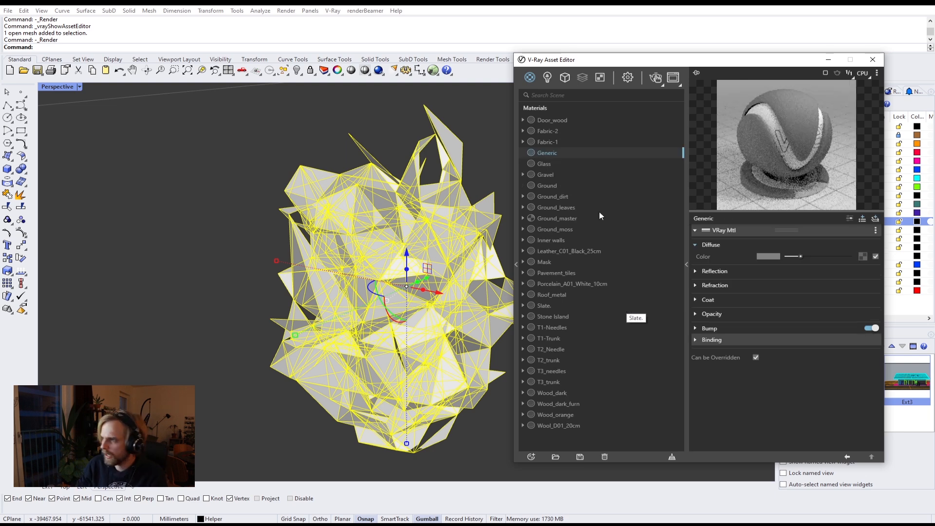
double_click(545, 152)
type("B1_Trunk")
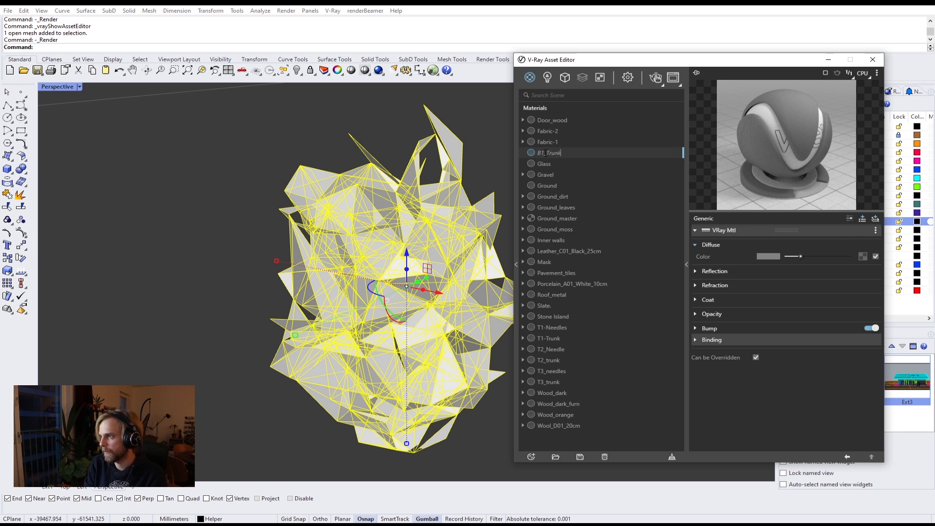
key("Return")
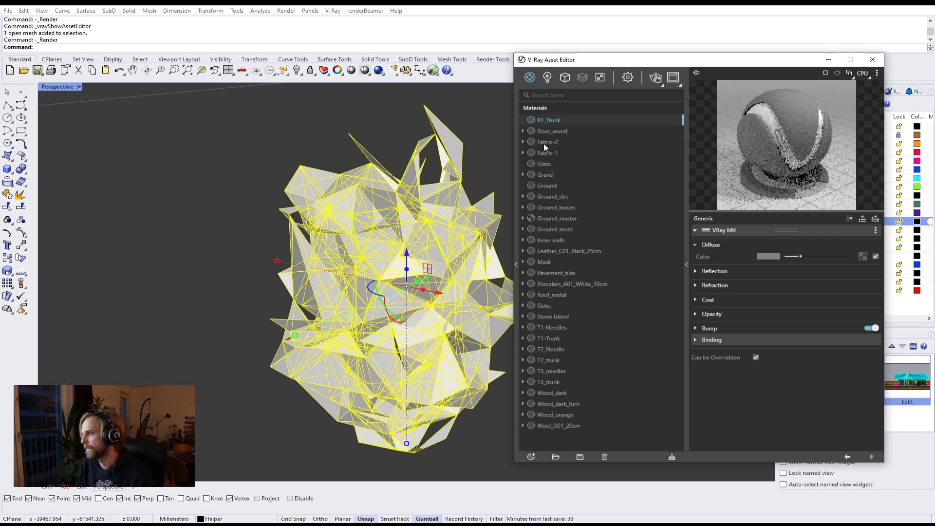
Create a second Generic V-Ray material and name it B1_Leaf
left_click(532, 457)
left_click(615, 300)
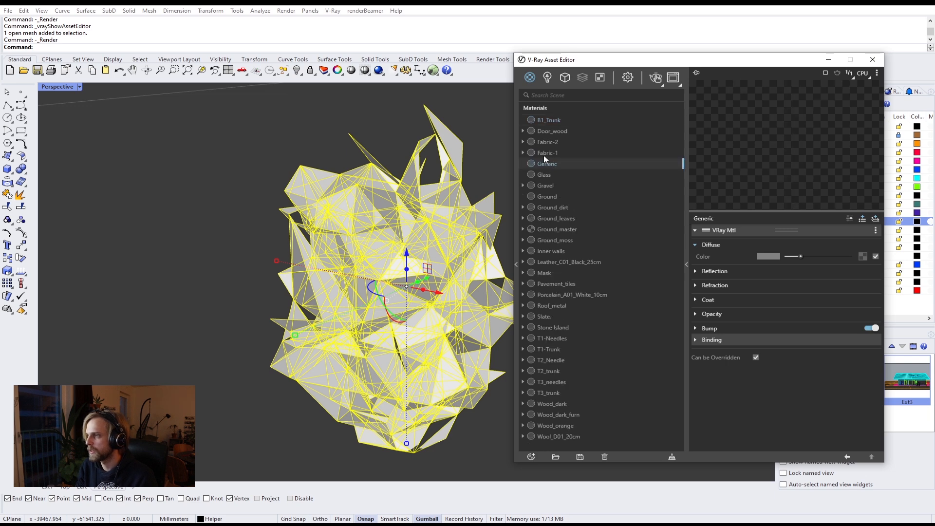
double_click(547, 163)
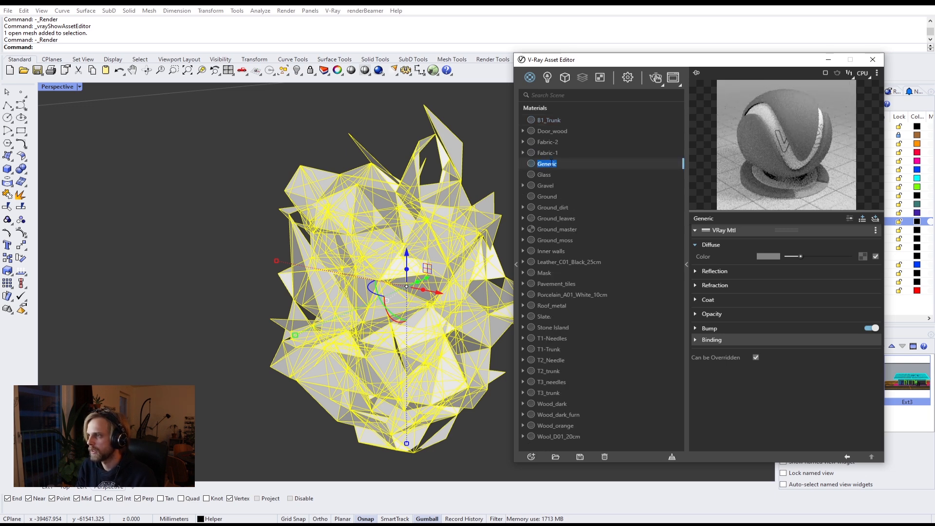
type("B1")
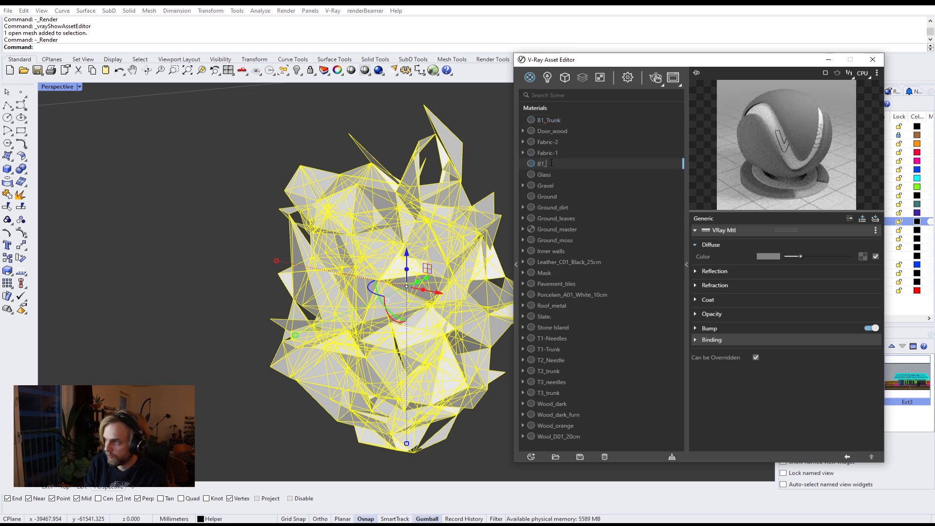
type("_Leaf")
key("Return")
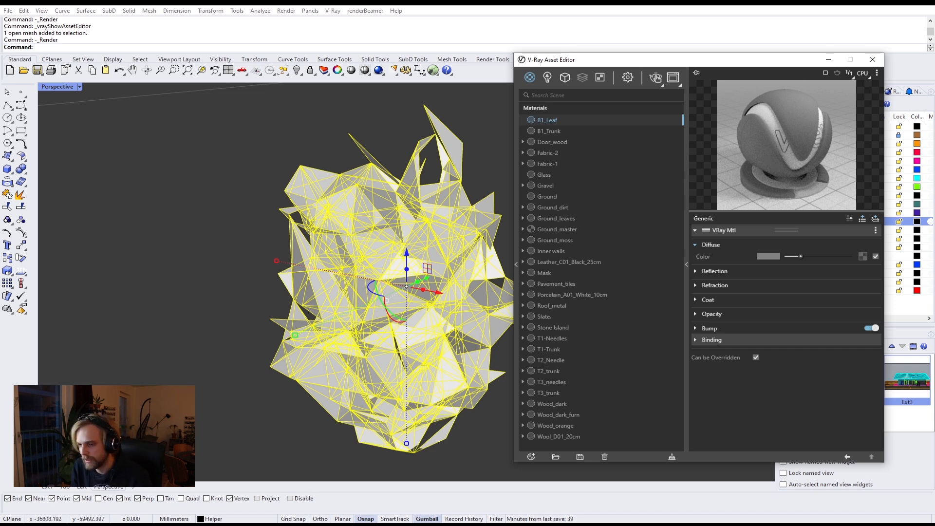
Switch to File Explorer, browse the Shell house folder for leaf textures, and open the archmodels52_005_leaf1_diffuse image
left_click(48, 521)
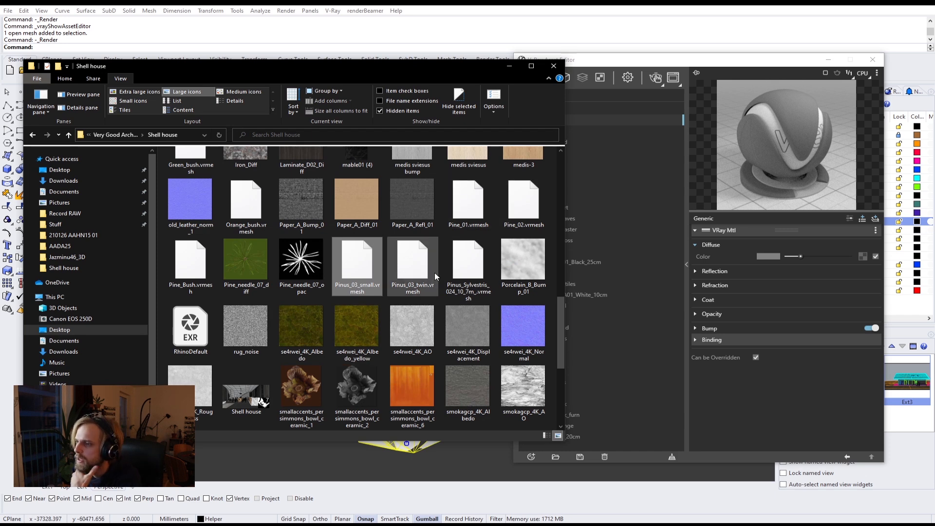
scroll(435, 276, "down", 3)
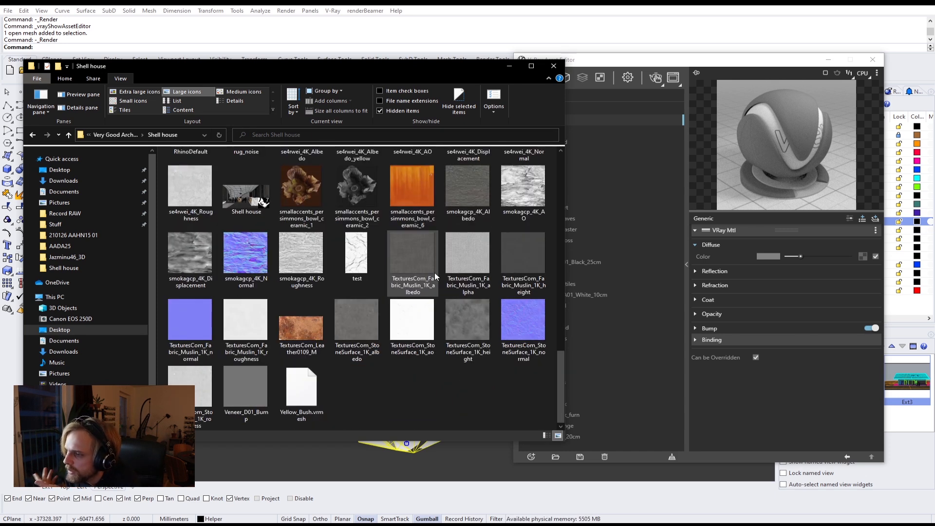
scroll(435, 276, "up", 12)
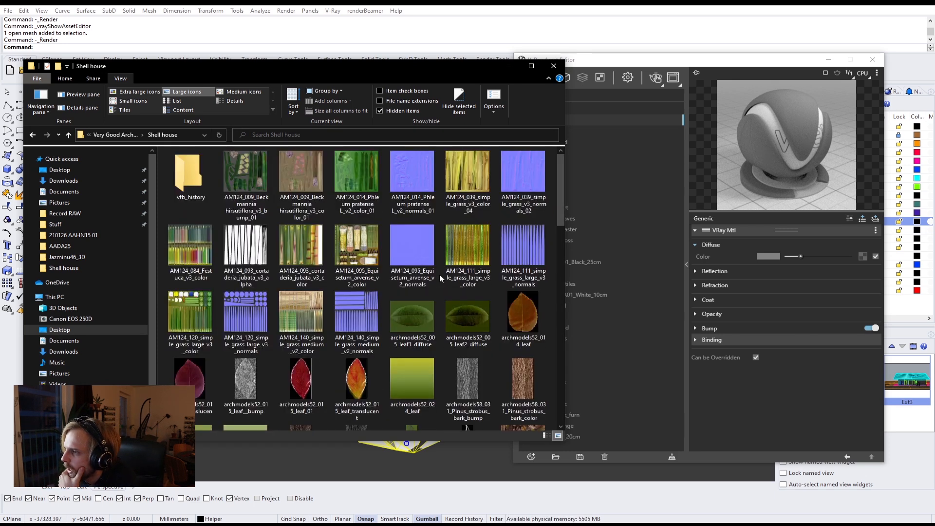
double_click(409, 320)
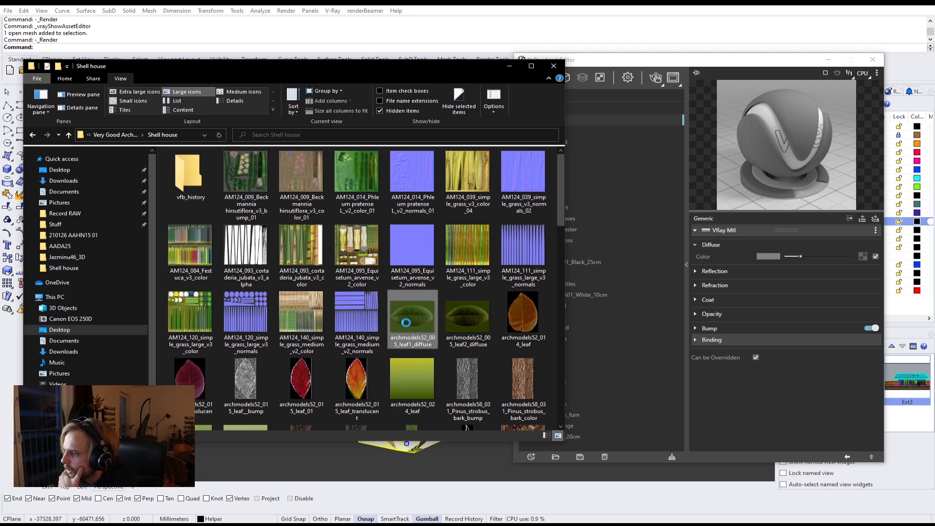
Load the archmodels52_005_leaf2_diffuse image as the diffuse texture of the B1_Leaf material
left_click(462, 320)
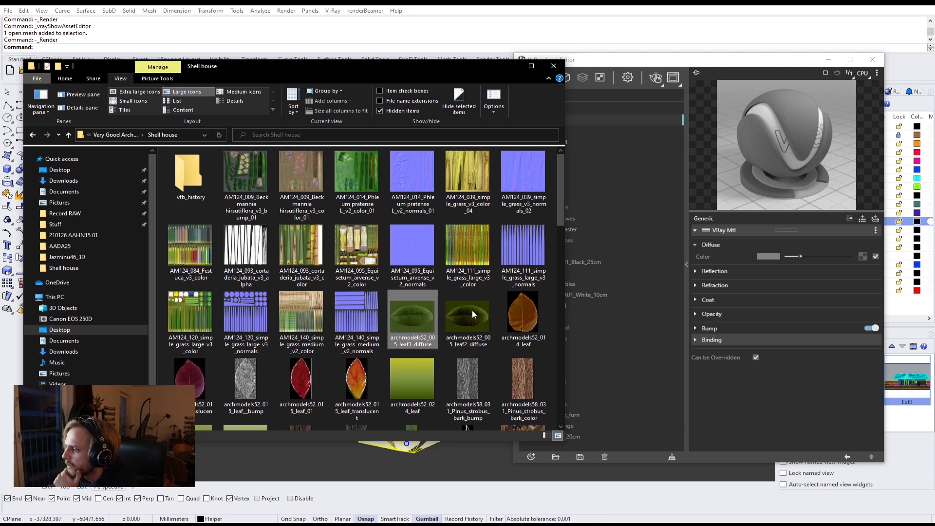
left_click_drag(430, 64, 245, 28)
left_click(239, 302)
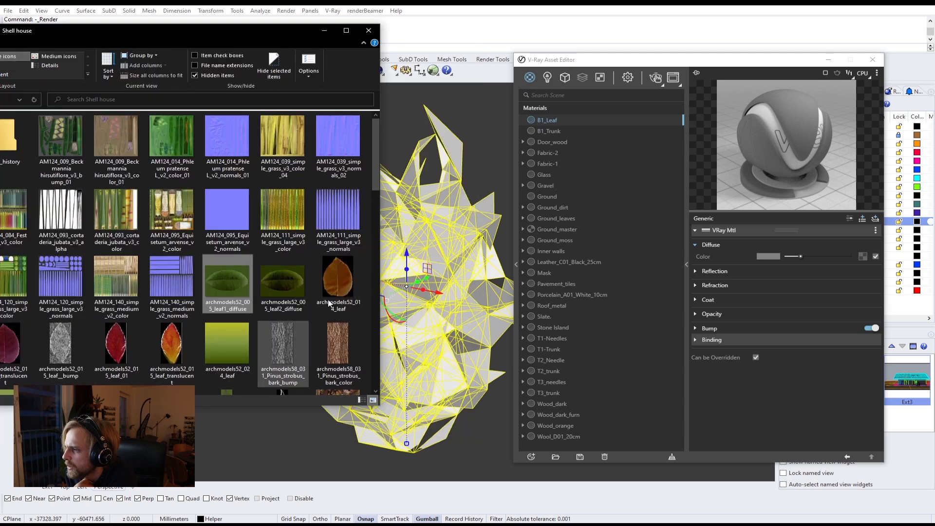
left_click(305, 261)
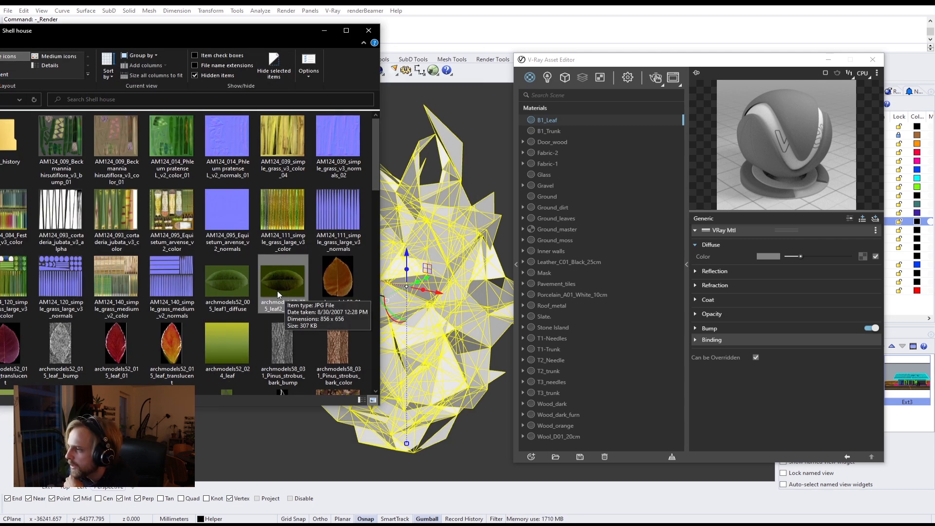
left_click_drag(279, 285, 865, 257)
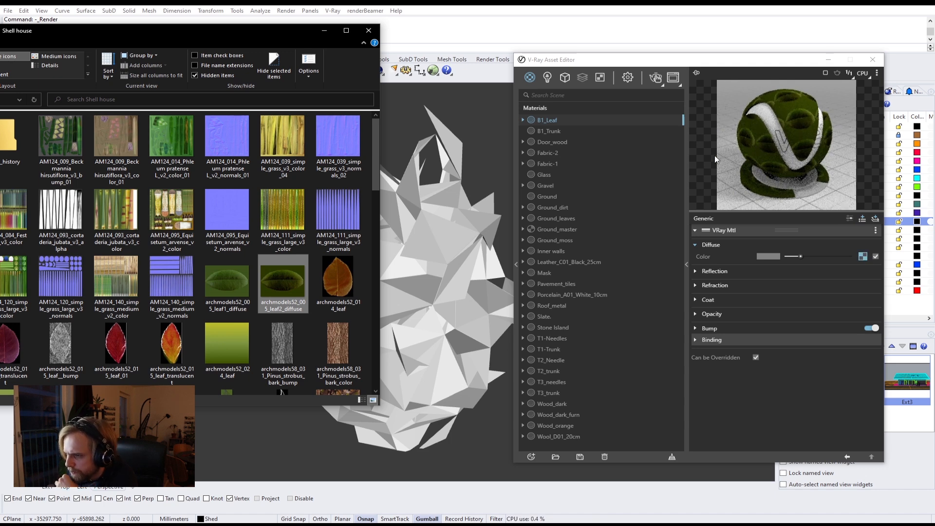
Look through the remaining textures in the Shell house folder, and minimise File Explorer
left_click_drag(271, 37, 422, 13)
scroll(306, 246, "down", 3)
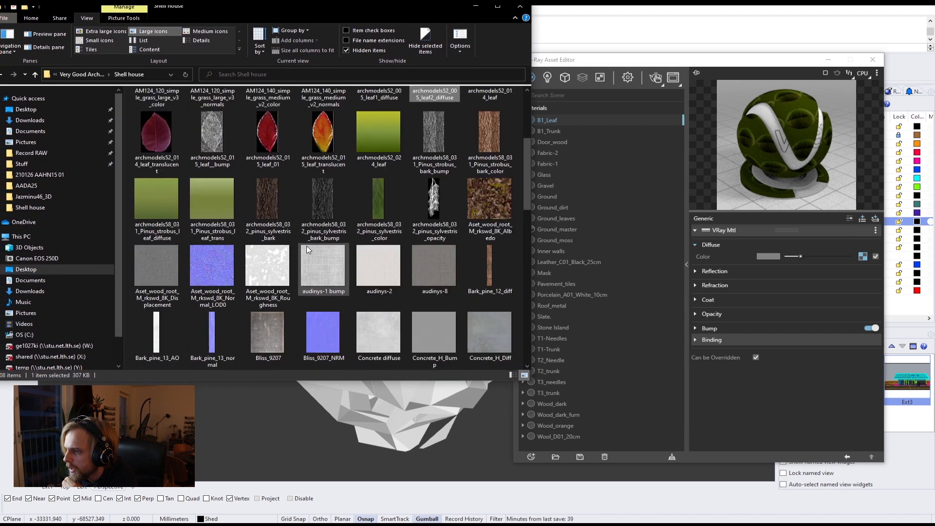
scroll(307, 250, "down", 10)
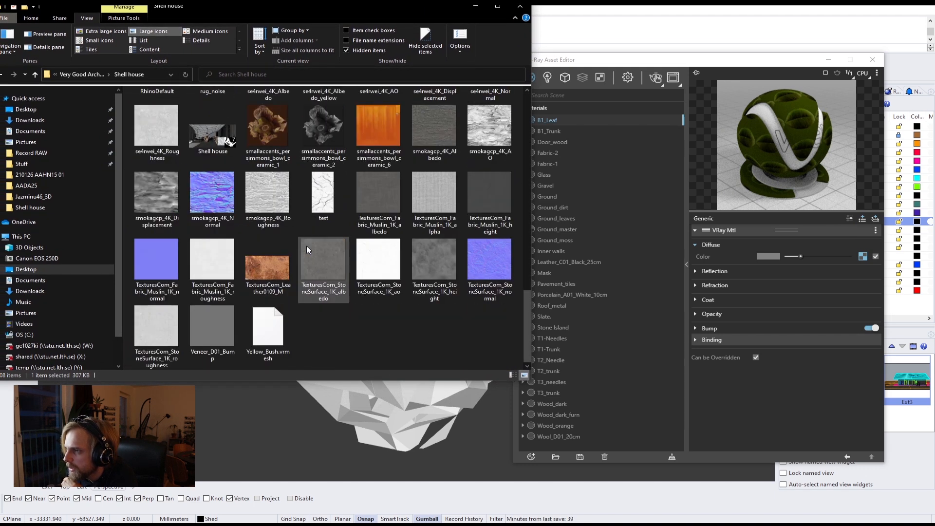
scroll(306, 246, "up", 5)
scroll(305, 246, "down", 5)
scroll(306, 245, "up", 3)
scroll(306, 245, "up", 10)
left_click(476, 7)
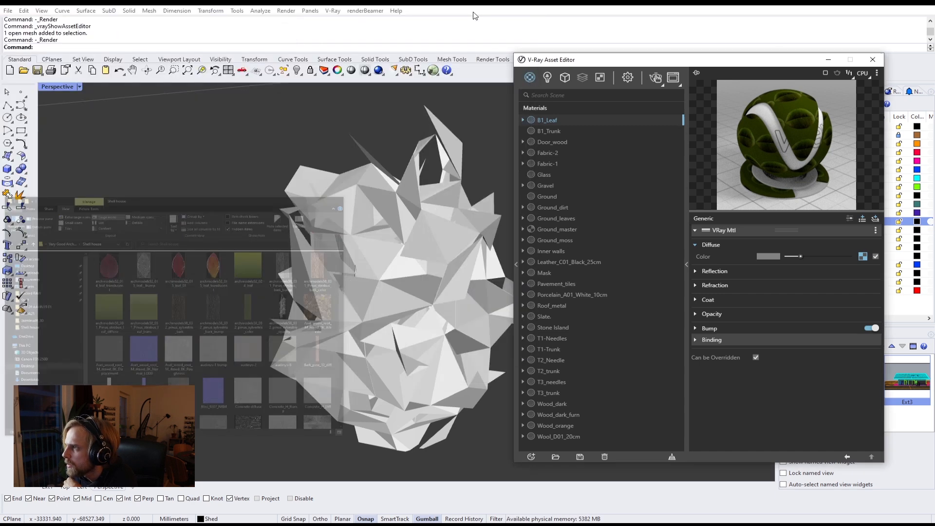
Assign the B1_Leaf material to the blue material slot of the Green_bush proxy
left_click(599, 78)
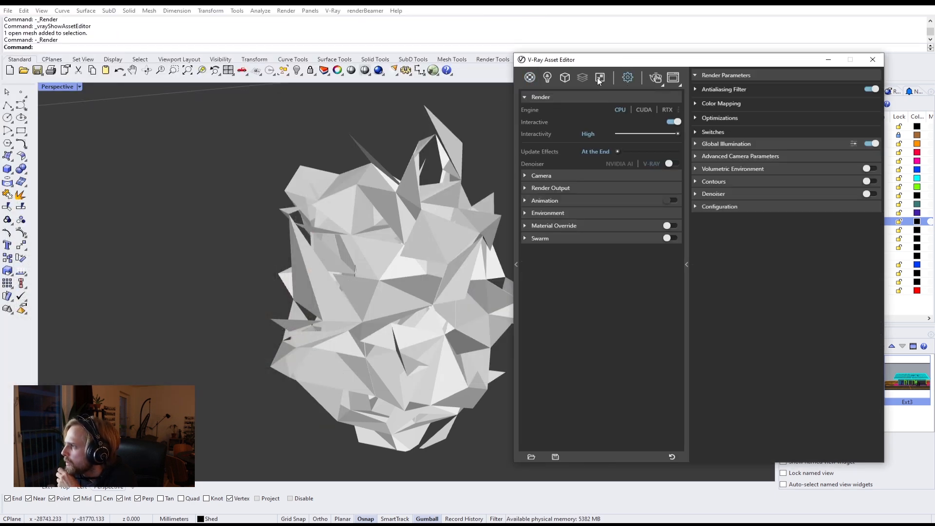
left_click(583, 78)
left_click(565, 78)
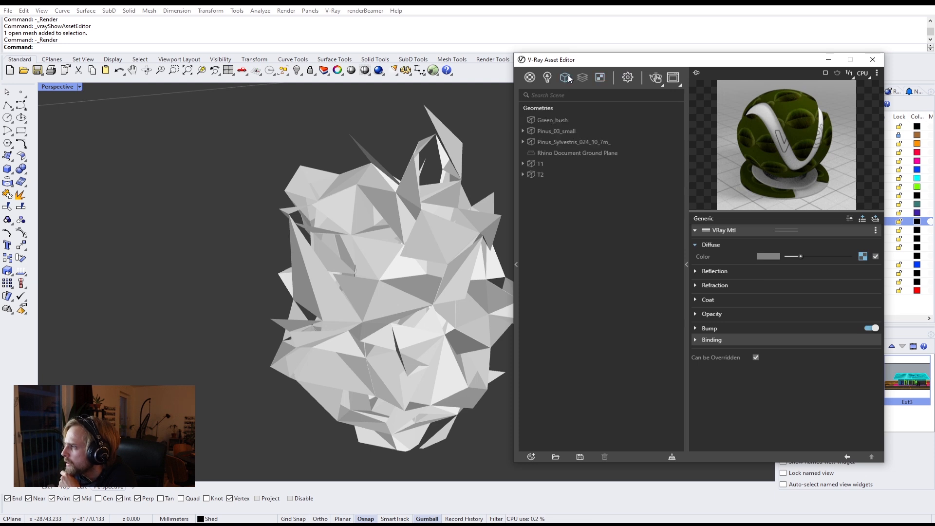
left_click(555, 119)
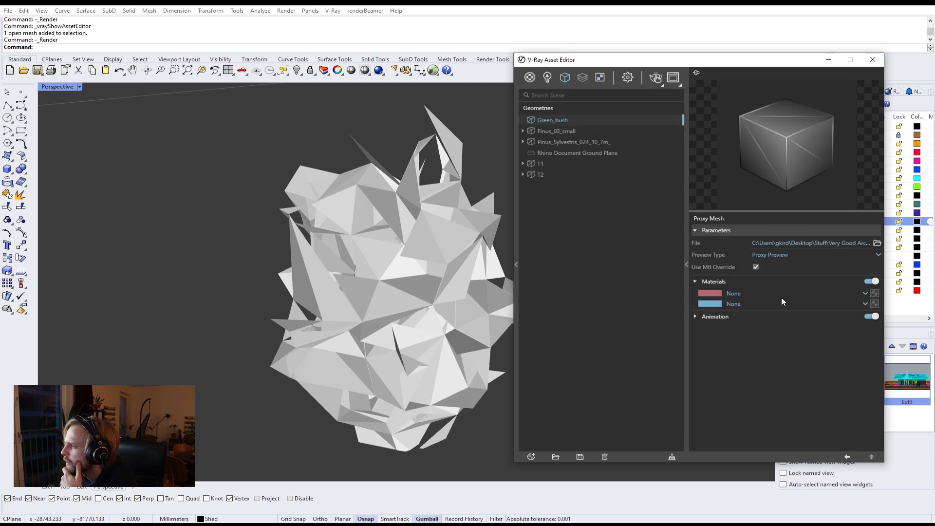
left_click(756, 304)
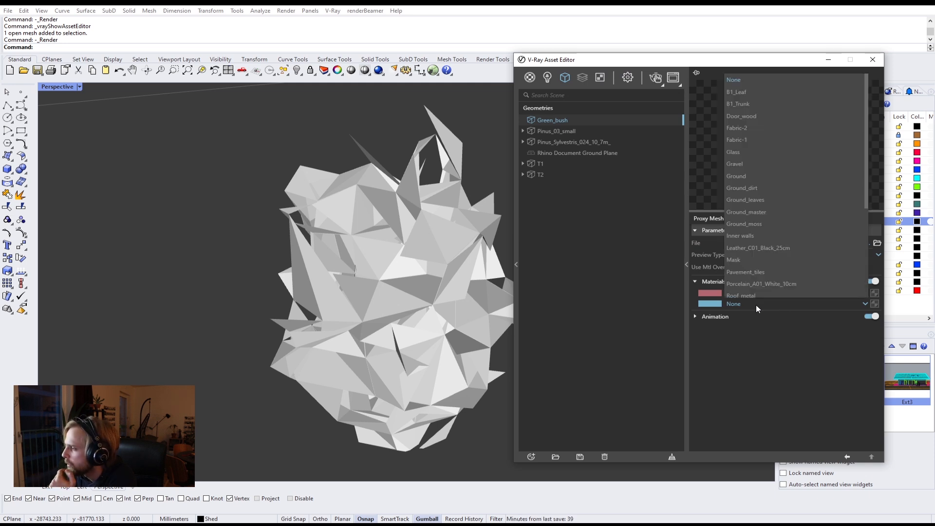
left_click(757, 94)
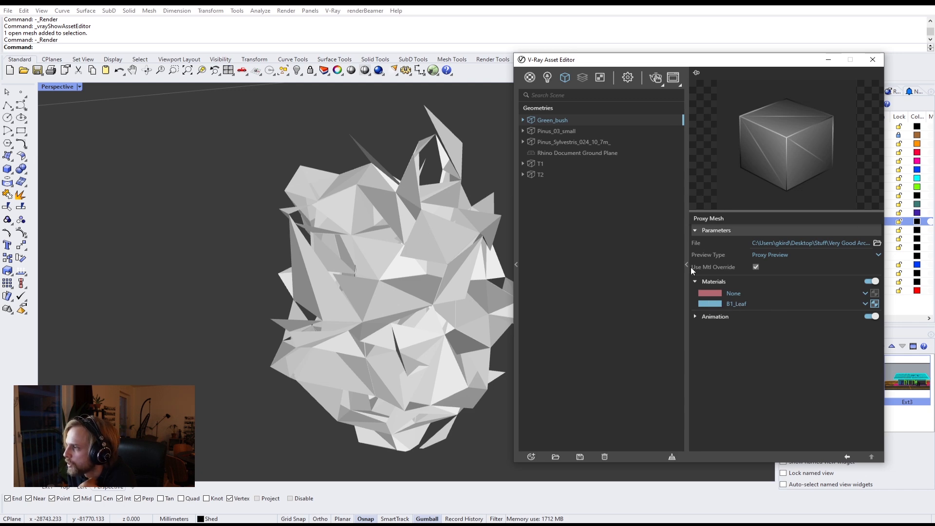
Render the bush interactively, inspect its leaves up close, stop the render and close the frame buffer
left_click(660, 79)
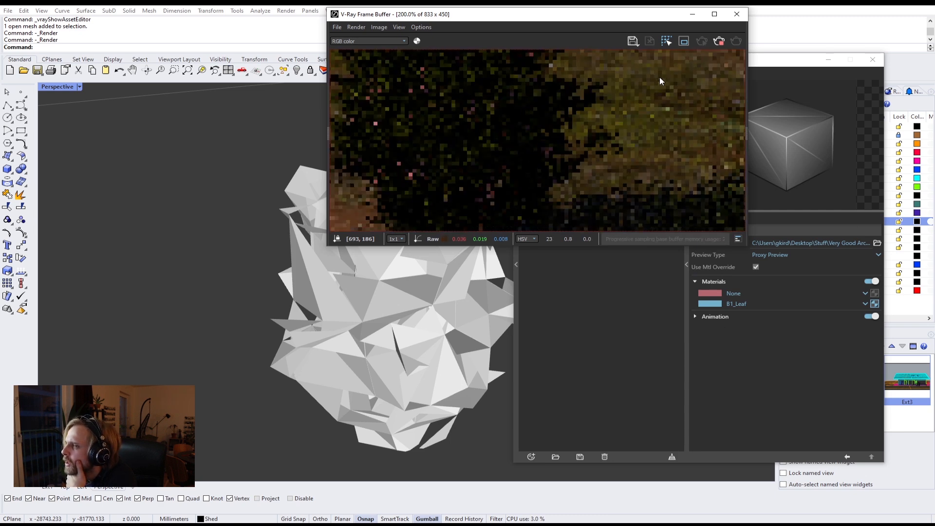
right_click_drag(346, 356, 342, 387)
scroll(312, 321, "up", 5)
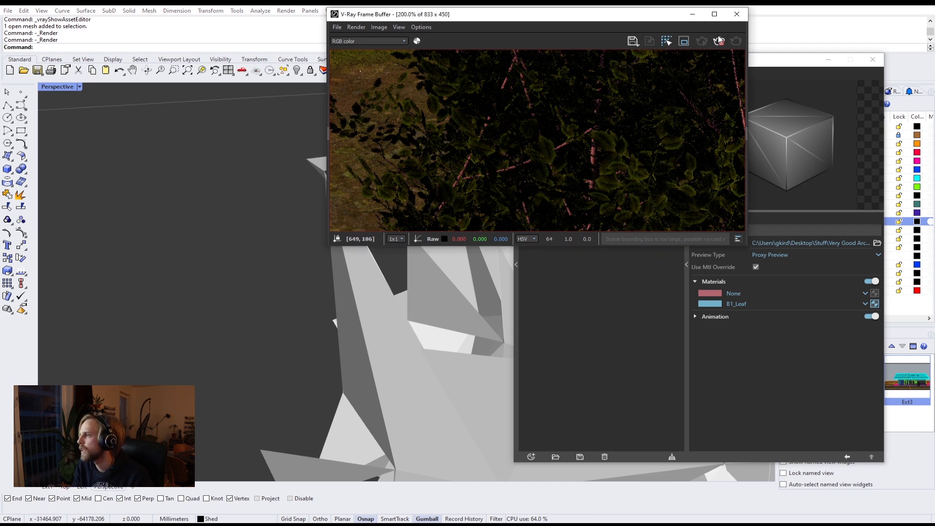
scroll(389, 331, "down", 5)
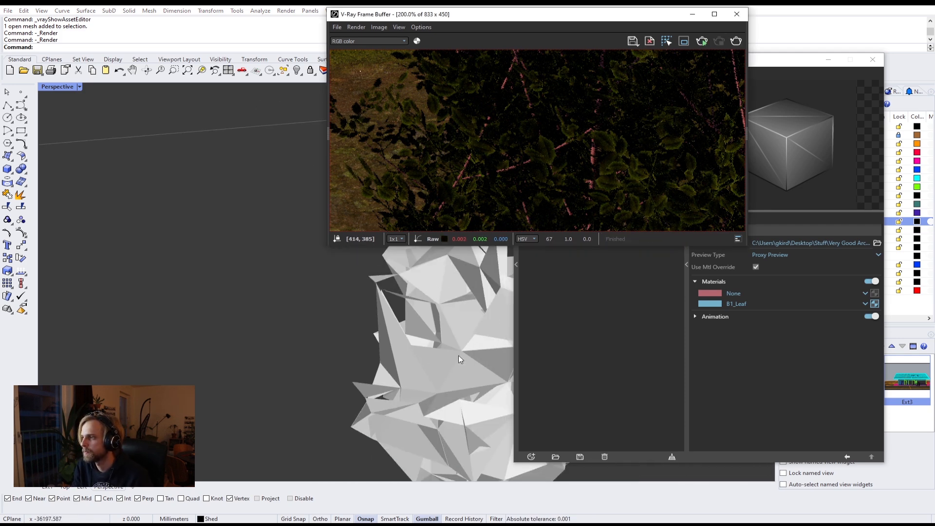
left_click_drag(644, 22, 359, 53)
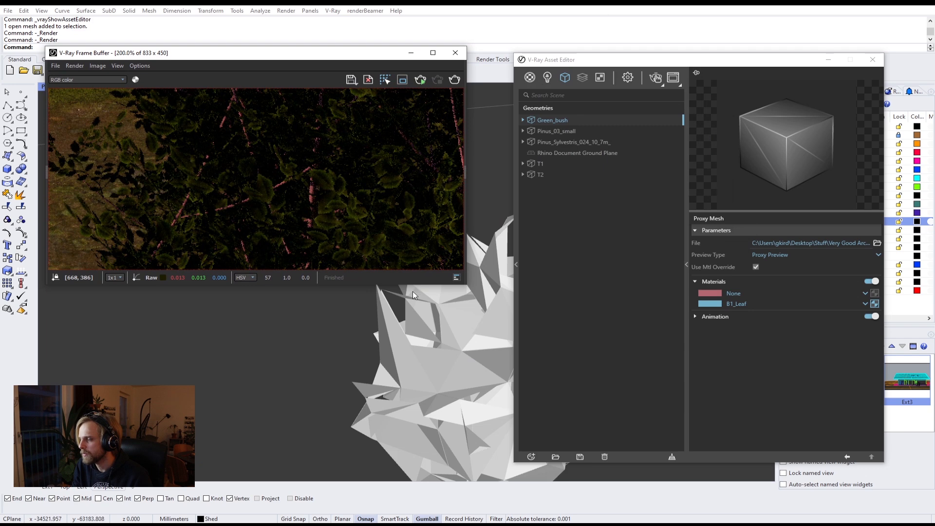
left_click(453, 50)
scroll(426, 284, "down", 4)
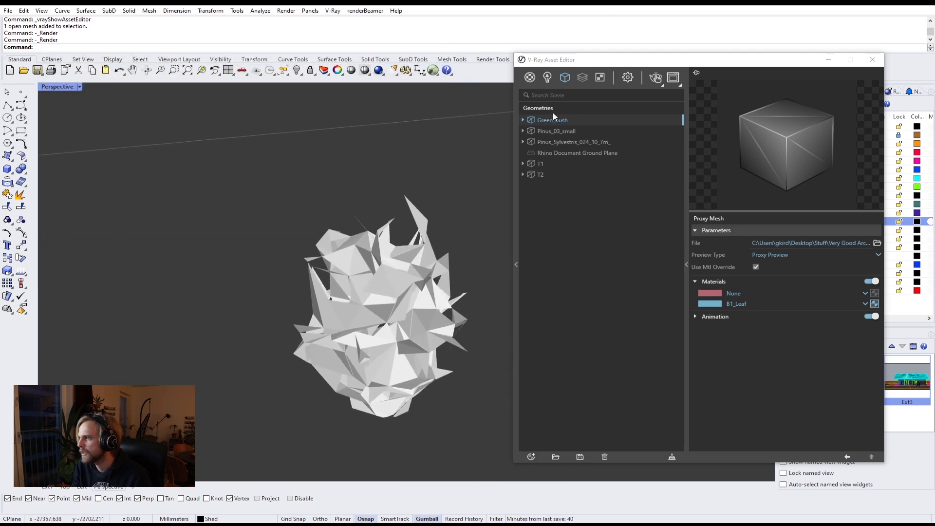
Select the B1_Trunk material and examine the Shell house folder in File Explorer for a suitable bark texture
left_click(530, 78)
left_click(548, 131)
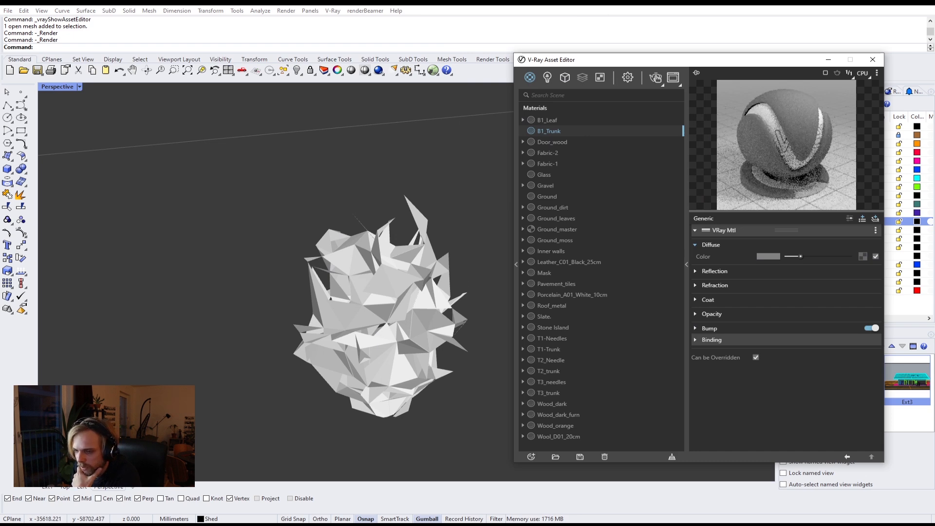
key("alt+Tab")
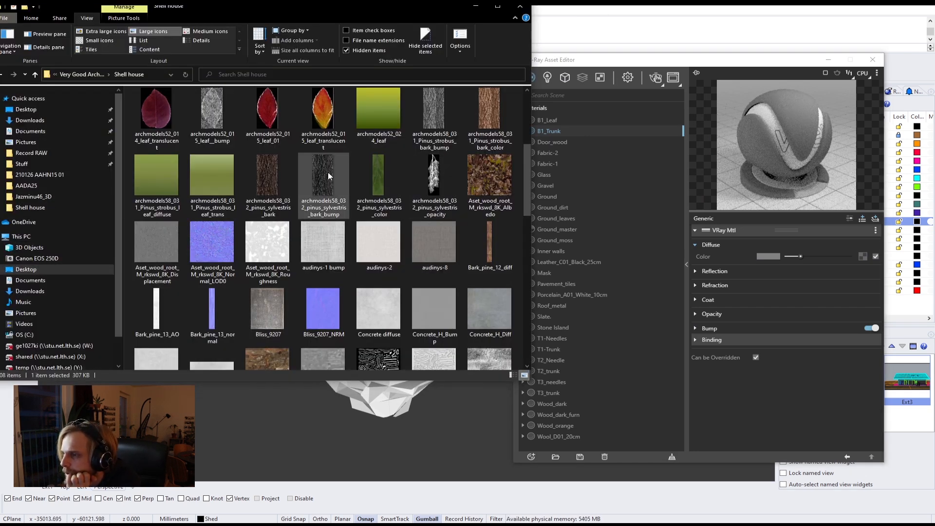
scroll(326, 220, "down", 10)
scroll(333, 258, "up", 6)
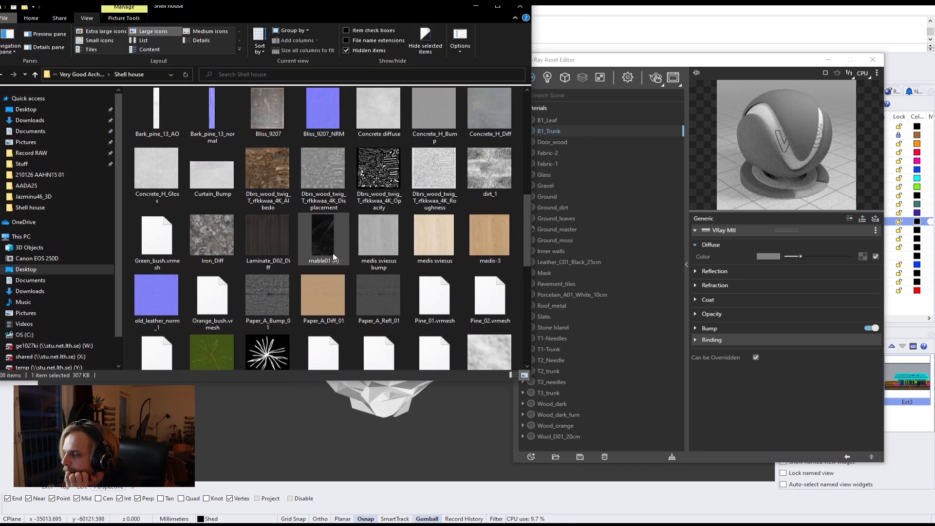
scroll(333, 257, "down", 6)
scroll(333, 258, "up", 3)
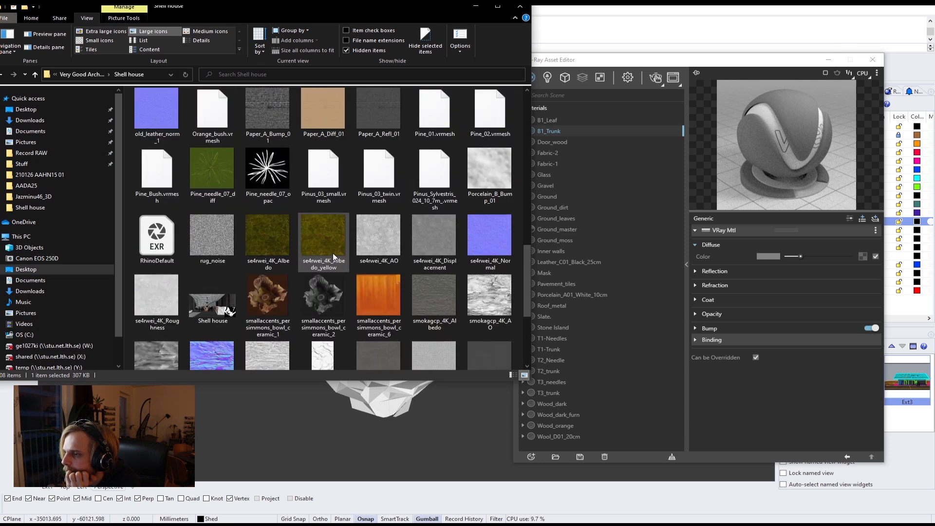
scroll(333, 258, "up", 10)
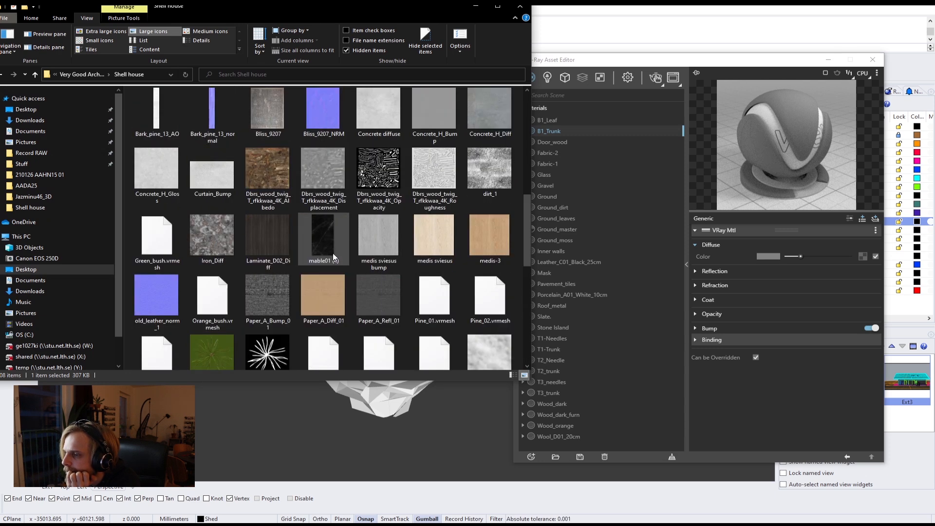
left_click(262, 175)
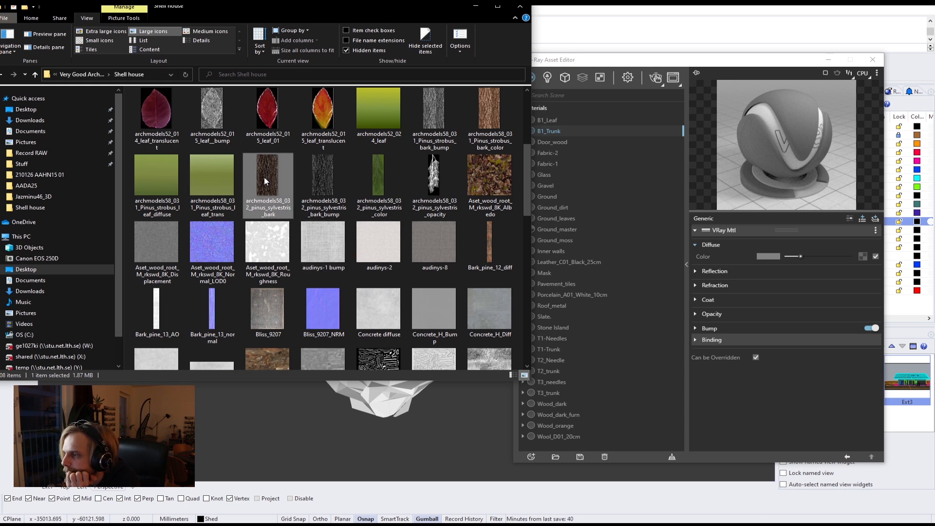
scroll(263, 179, "up", 3)
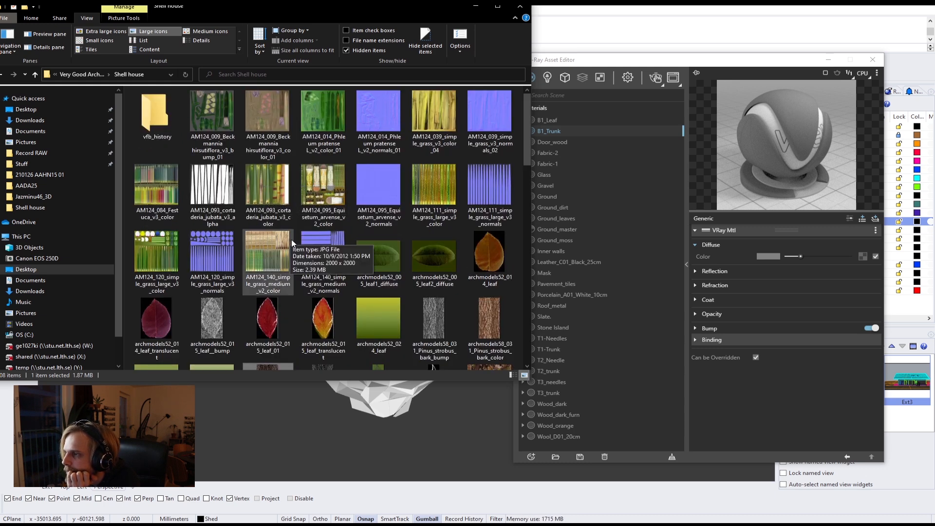
scroll(290, 236, "down", 12)
scroll(292, 239, "down", 3)
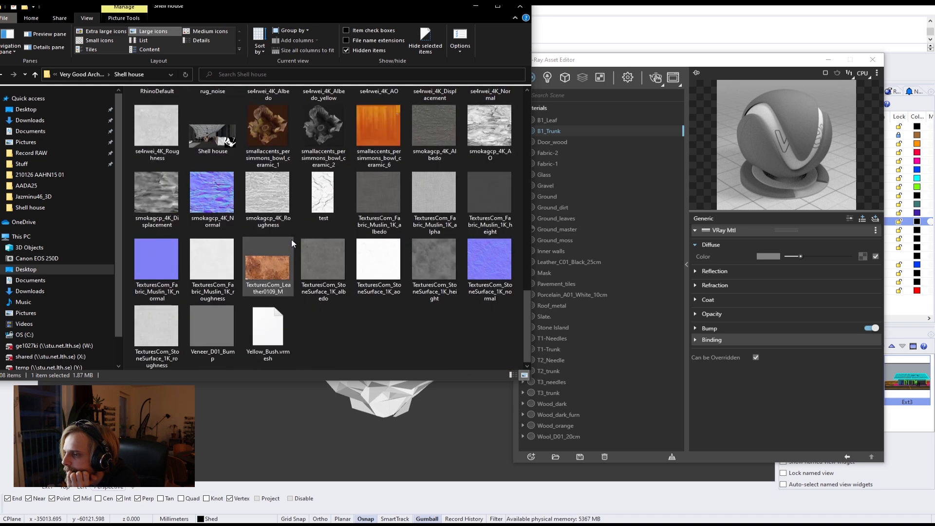
scroll(291, 238, "up", 6)
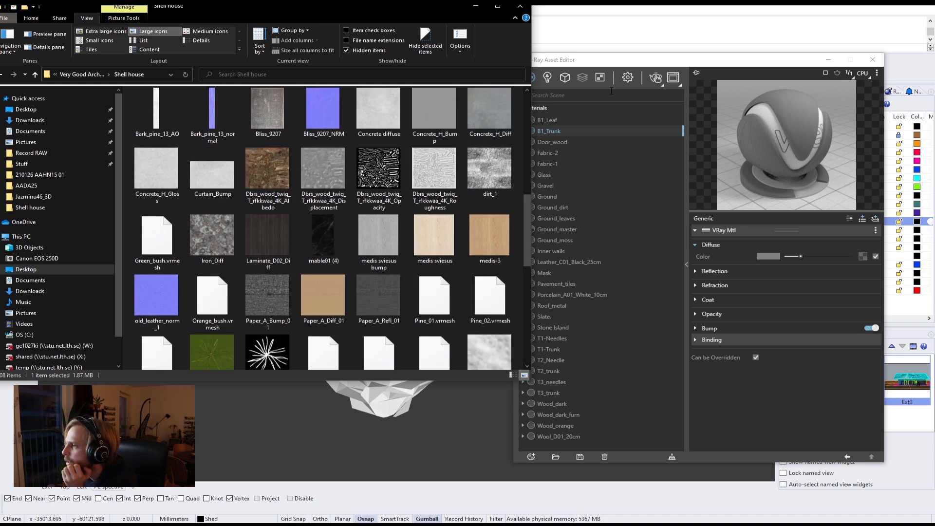
Return to the V-Ray Asset Editor and delete the B1_Trunk material
left_click(559, 116)
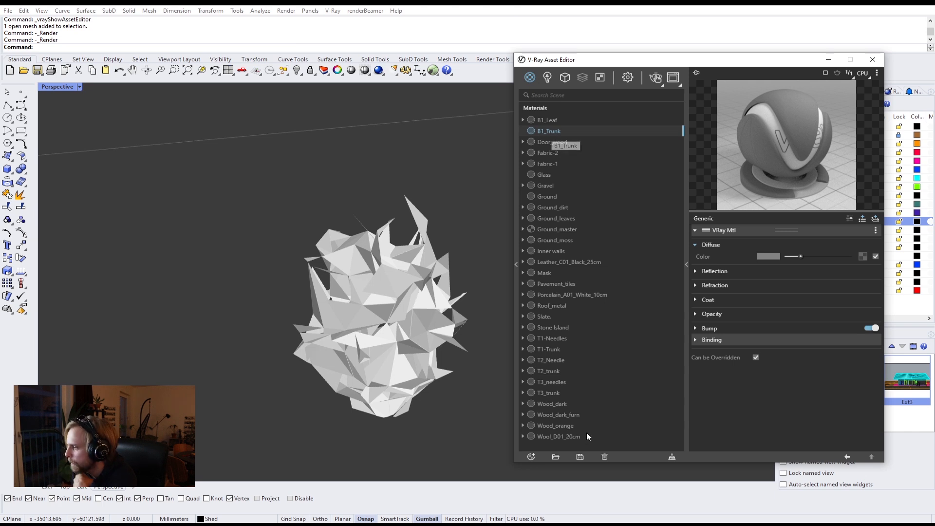
left_click(605, 457)
left_click(493, 264)
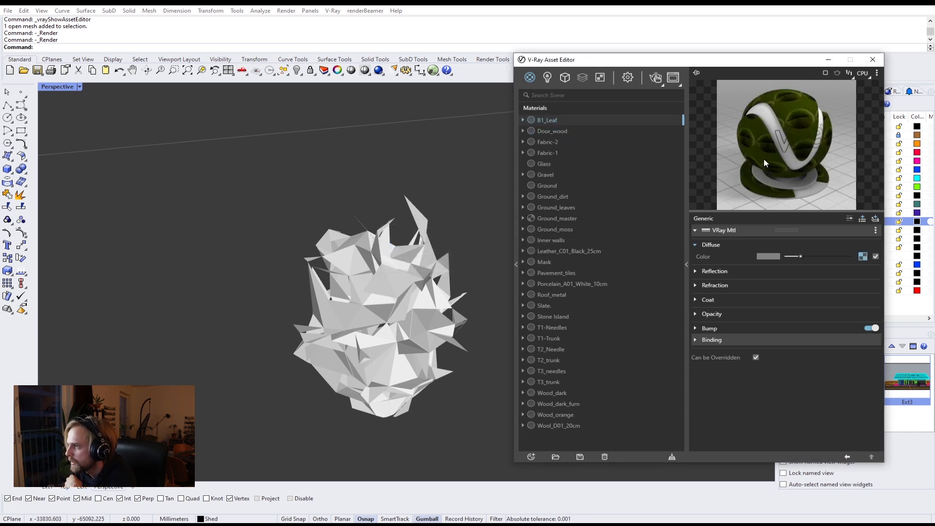
Check the existing T1-Trunk material and assign it to the red material slot of the Green_bush proxy
left_click(550, 341)
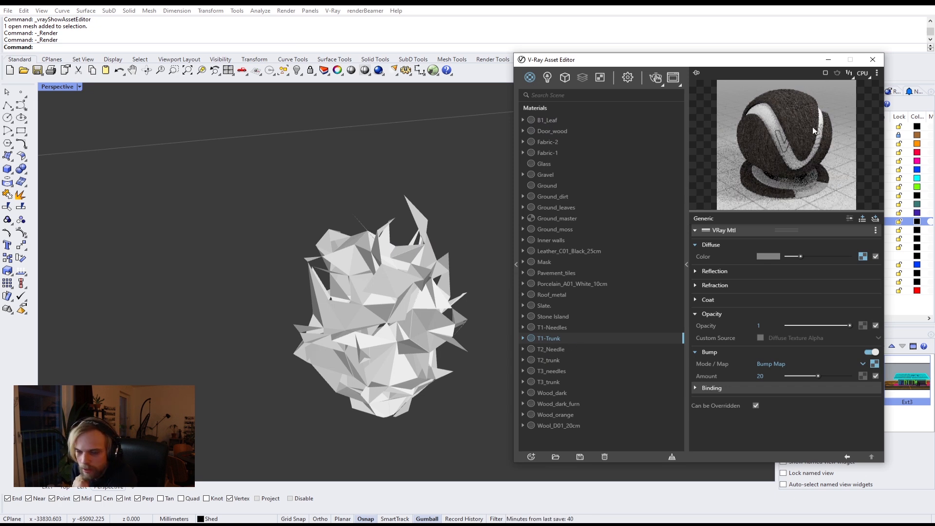
left_click(627, 79)
left_click(565, 78)
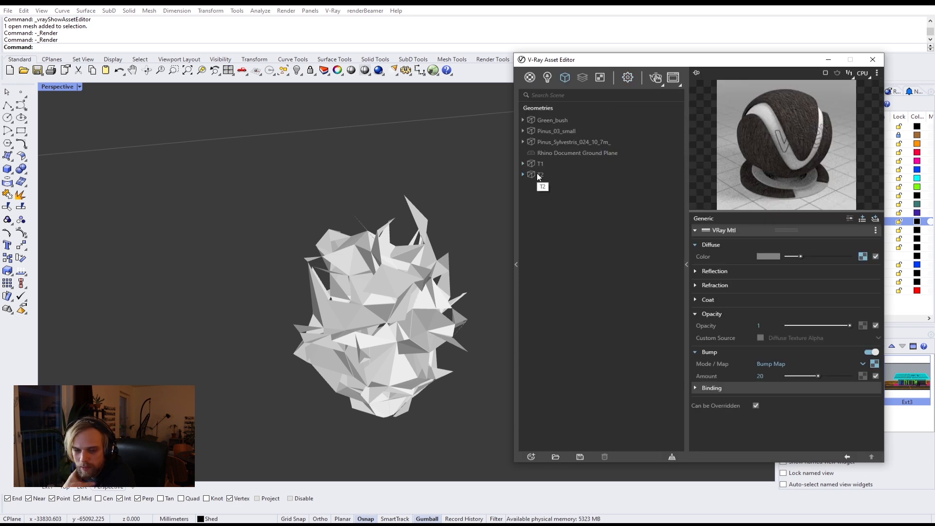
left_click(552, 120)
left_click(737, 293)
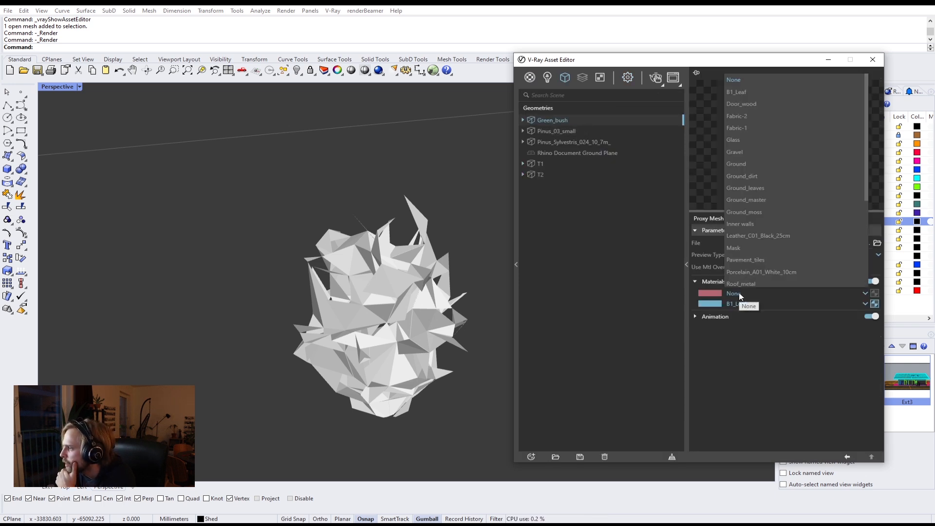
scroll(789, 209, "down", 4)
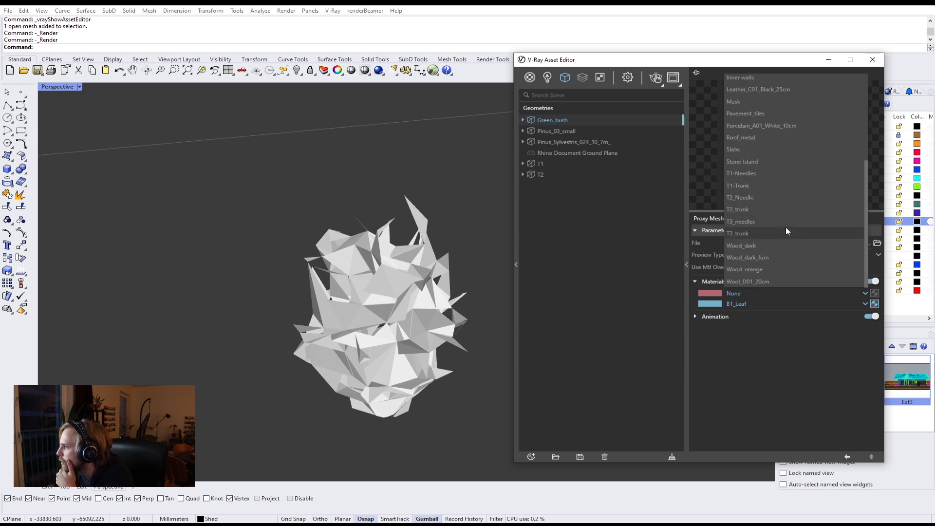
left_click(744, 188)
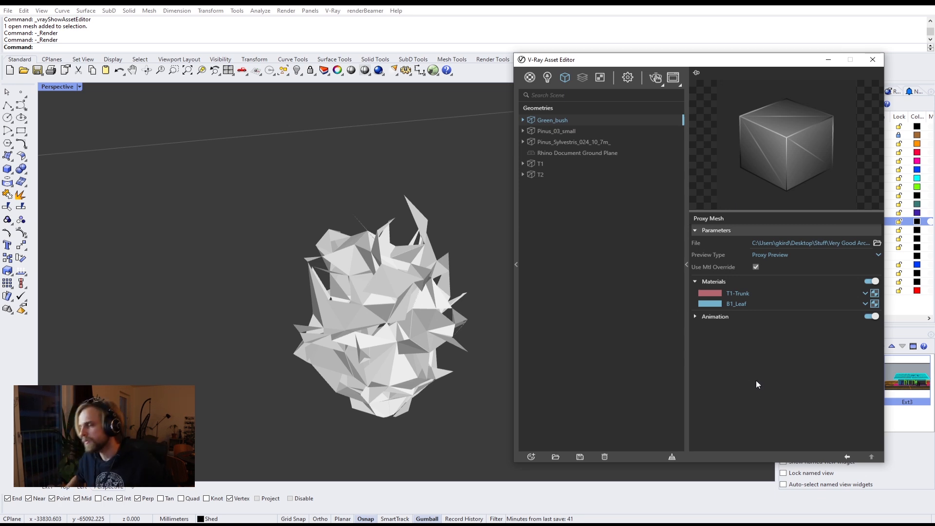
Render the bush interactively, view its leaves from a low angle against the sky, stop the render and close the frame buffer
right_click_drag(416, 281, 294, 270)
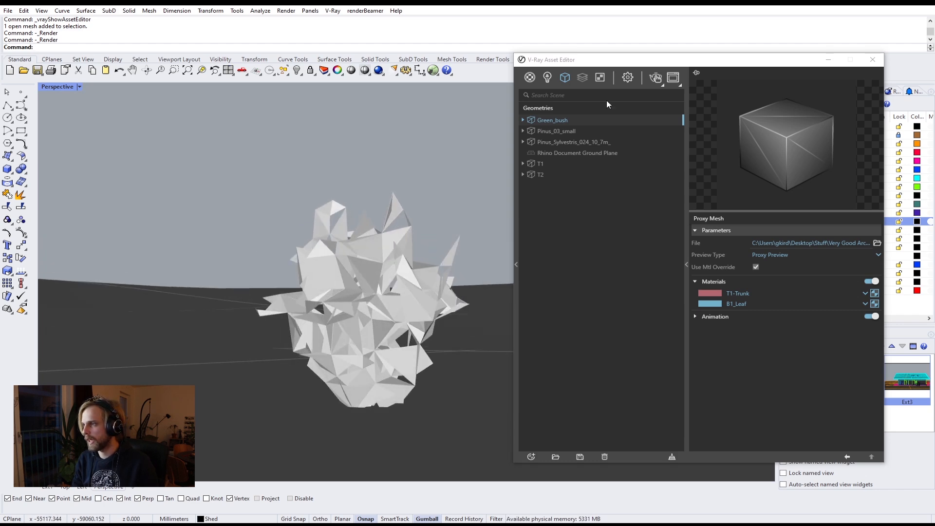
left_click(655, 78)
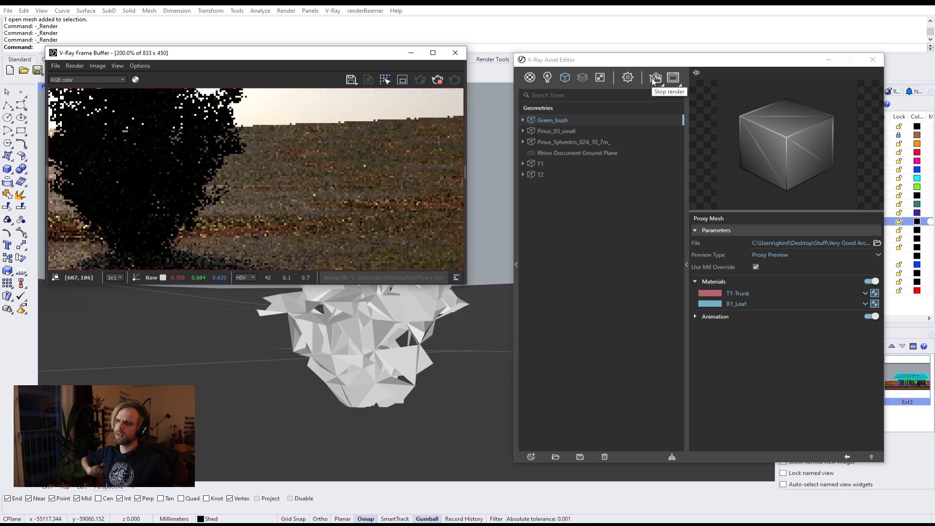
right_click_drag(303, 326, 400, 314)
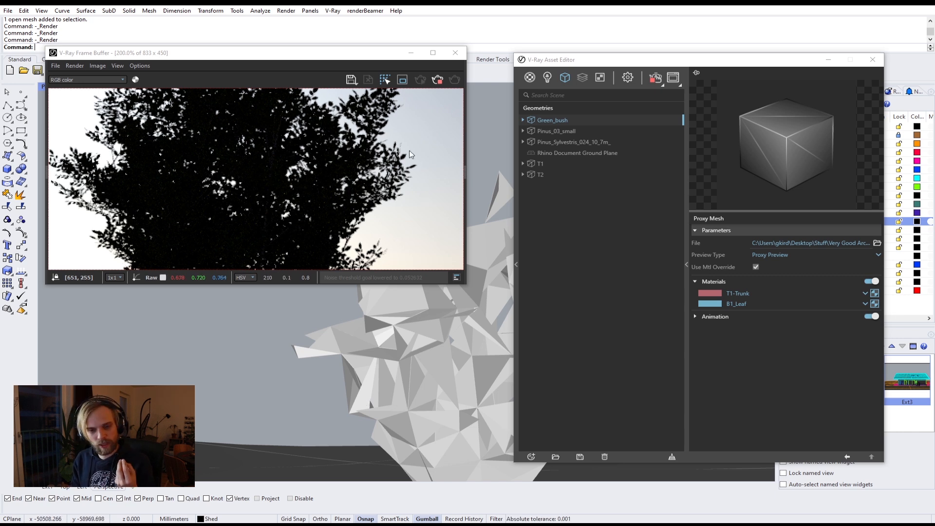
left_click(438, 80)
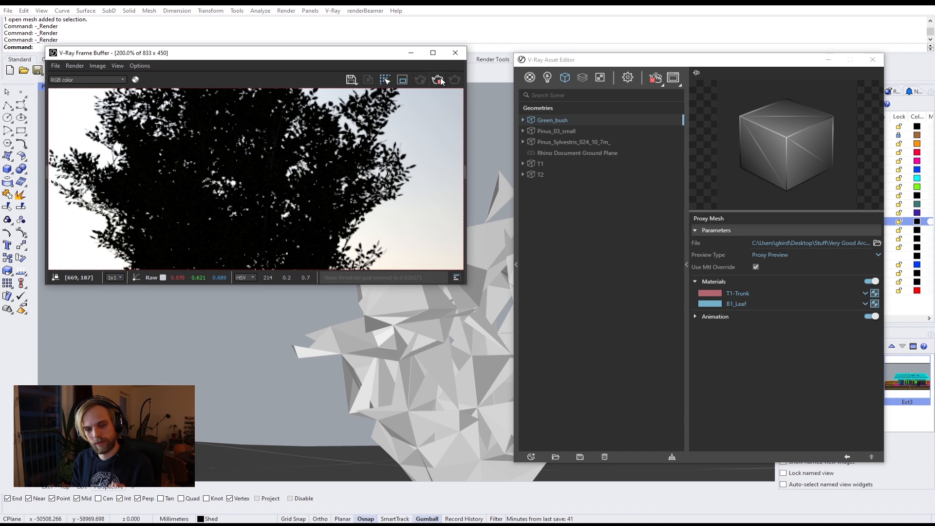
right_click_drag(413, 376, 348, 351)
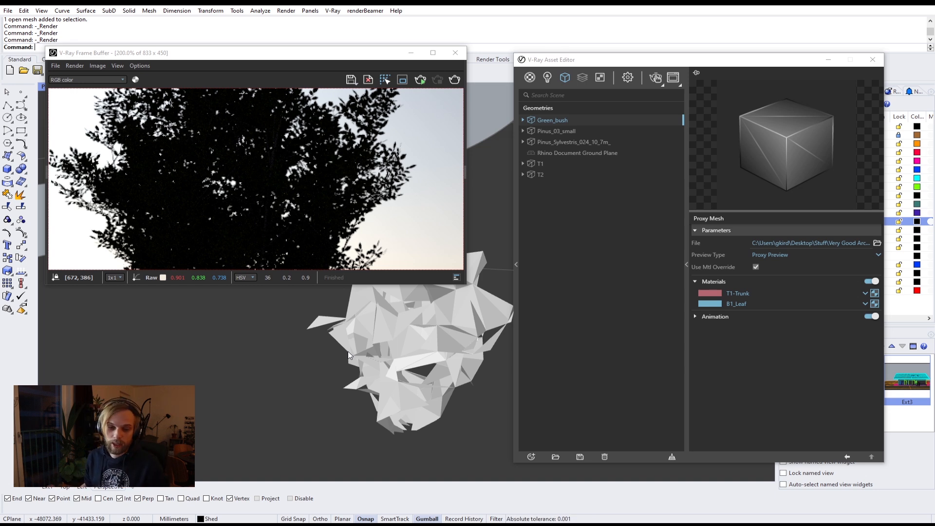
left_click(457, 52)
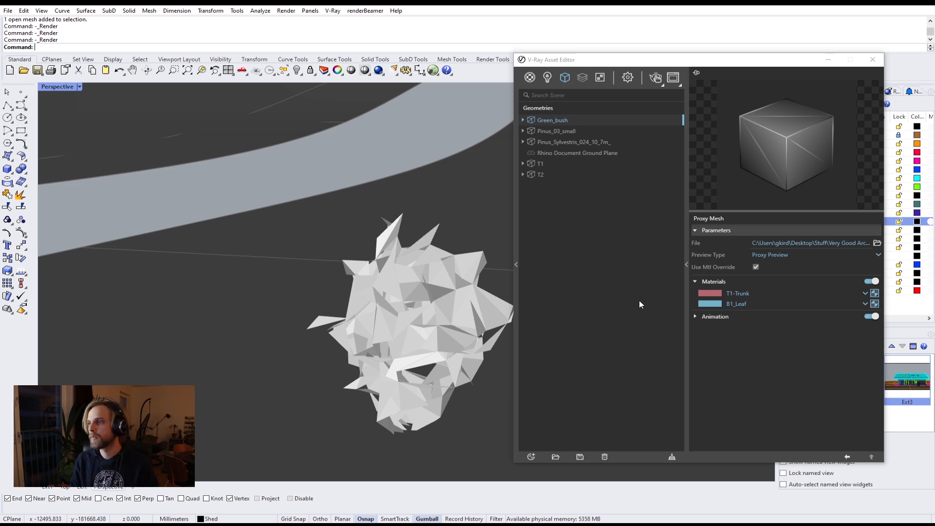
Create a Two Sided material and name it B1_Leaf_master
left_click(531, 78)
left_click(542, 122)
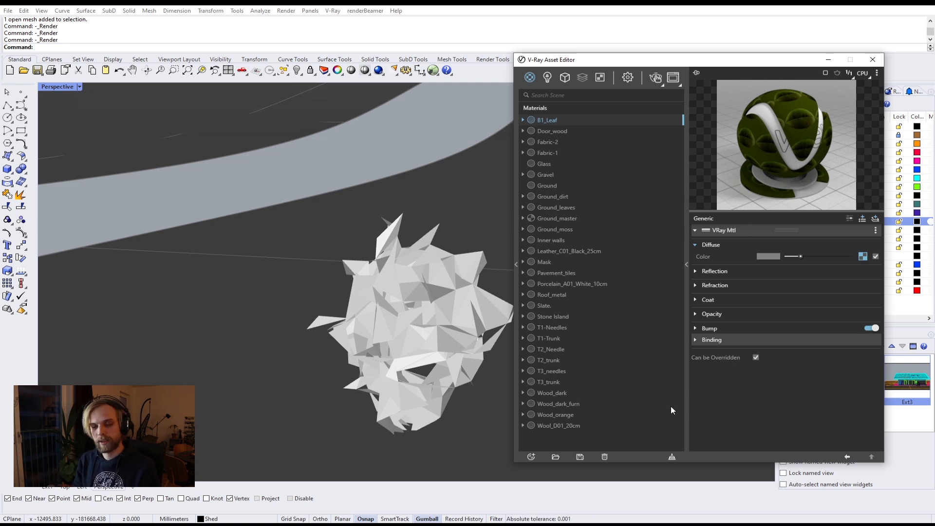
left_click(531, 457)
mouse_move(540, 448)
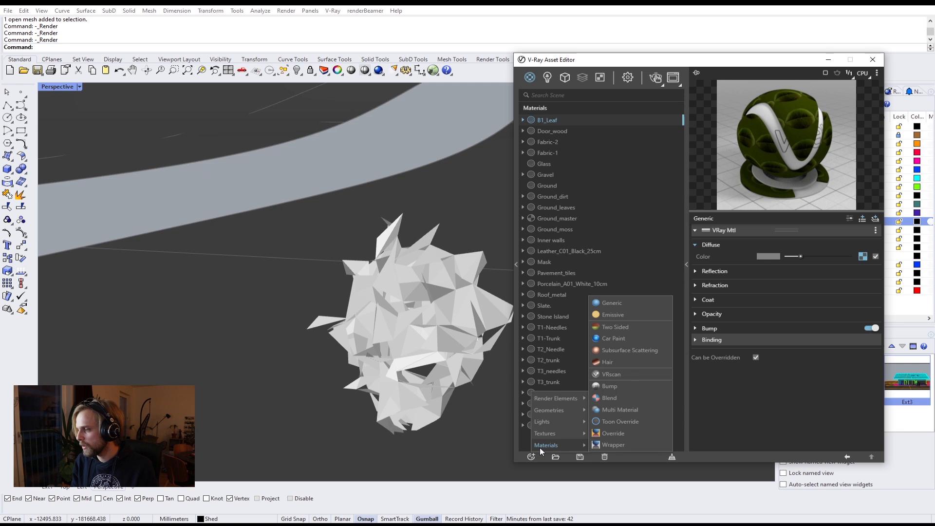
left_click(606, 327)
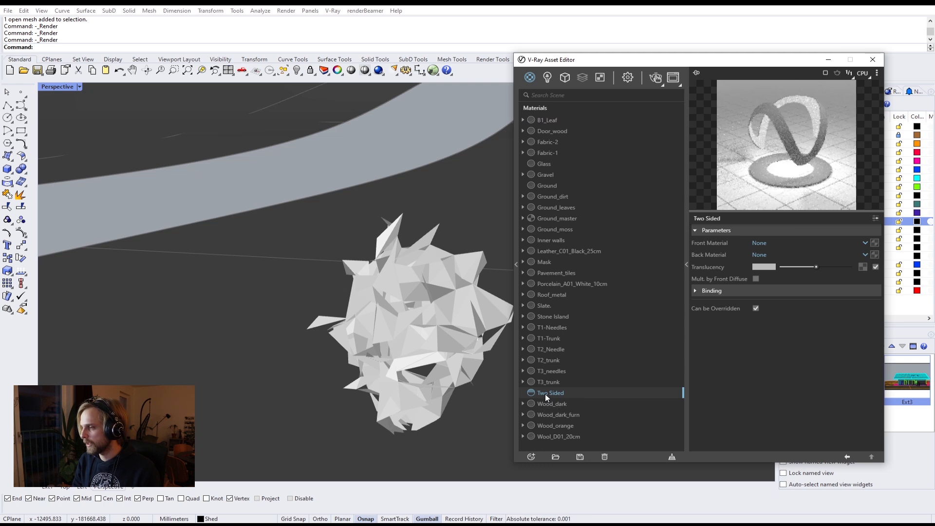
double_click(545, 393)
type("B1_master")
key("Return")
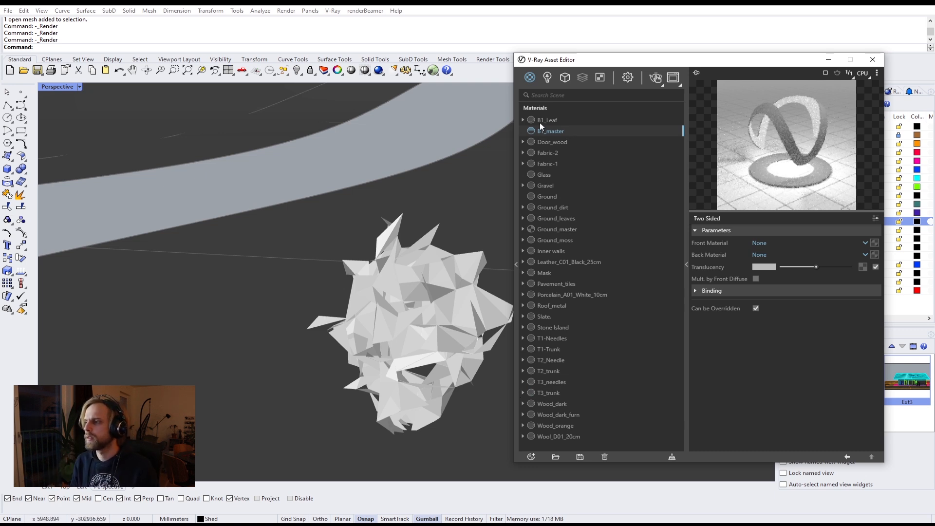
double_click(549, 132)
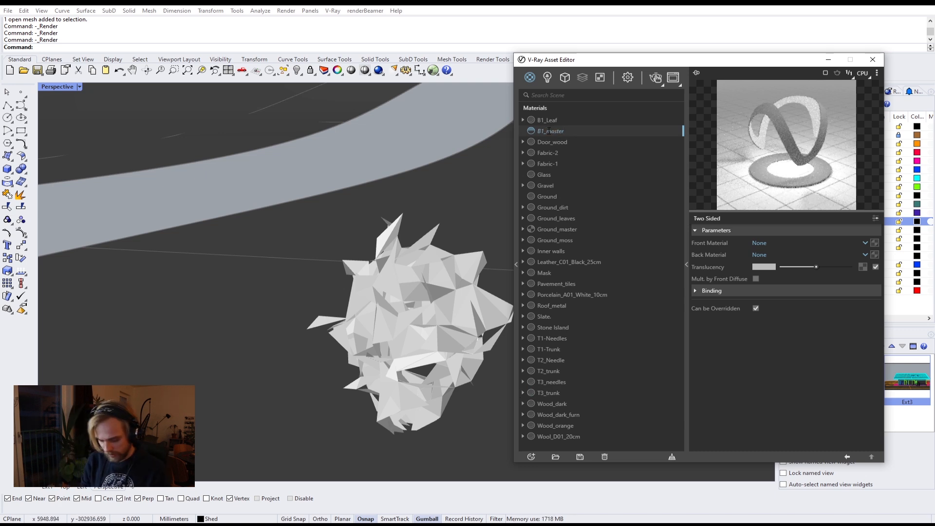
type("Leaf_")
key("Return")
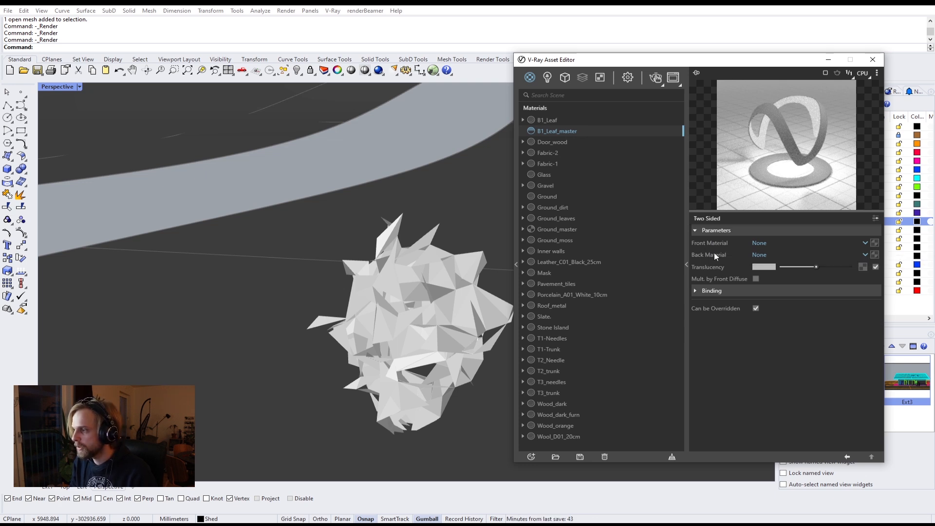
Duplicate the B1_Leaf material and name the copy B1_Leaf_back
left_click(549, 121)
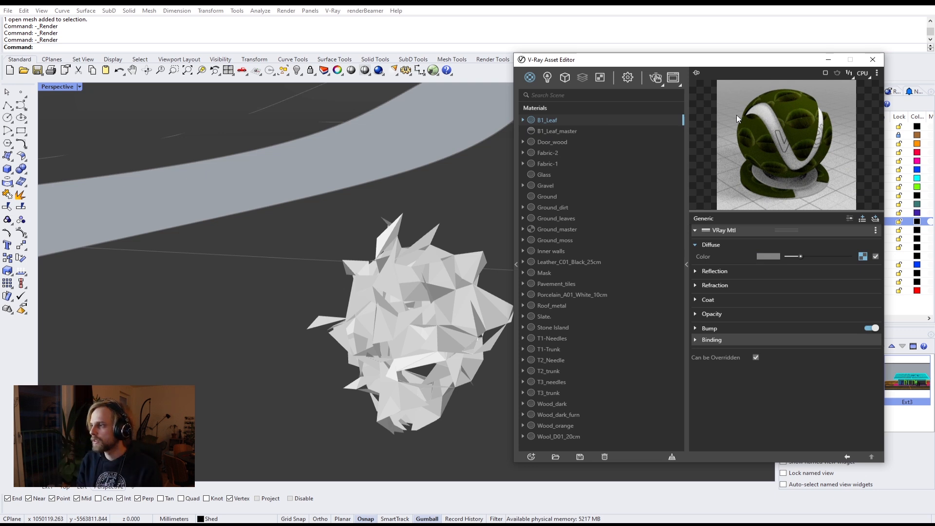
right_click(557, 120)
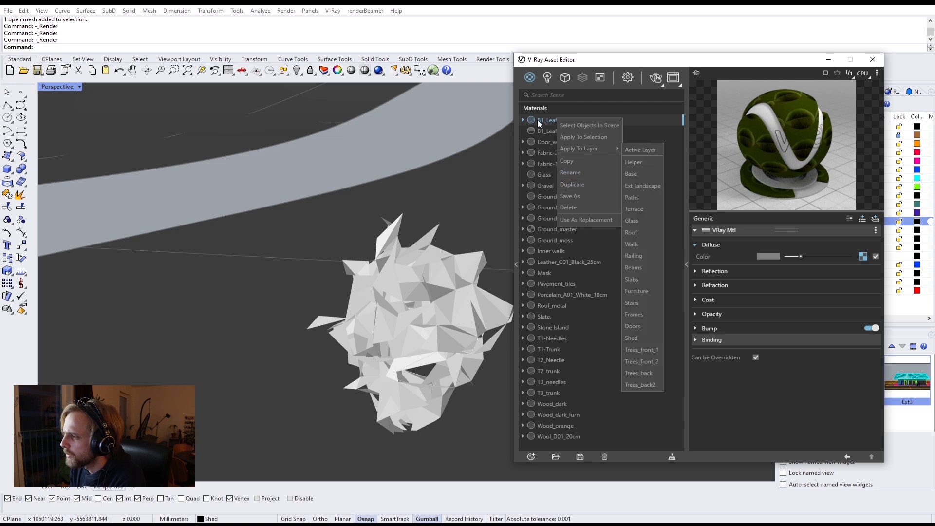
right_click(540, 120)
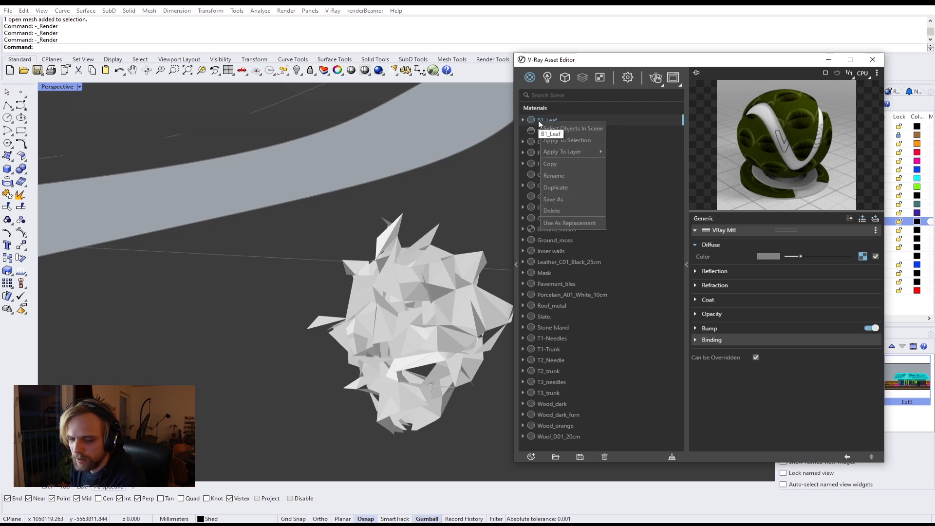
left_click(564, 188)
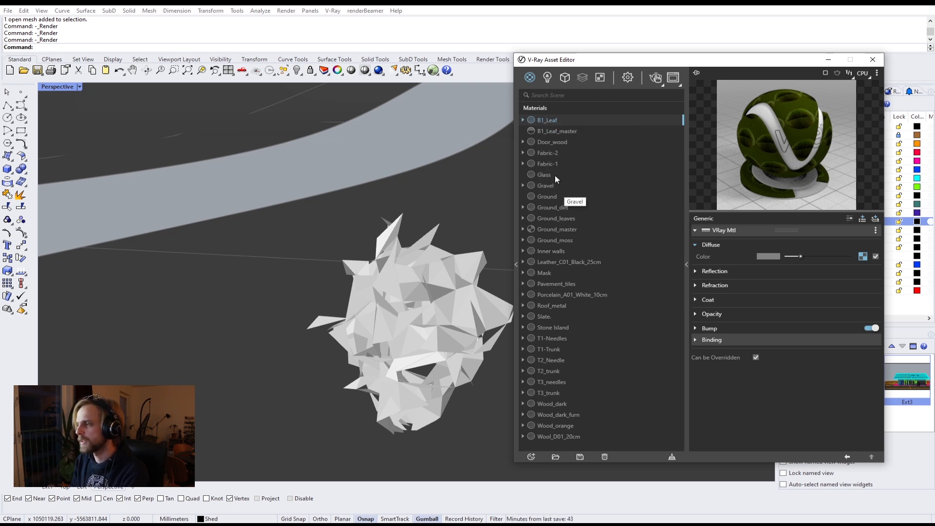
left_click(560, 130)
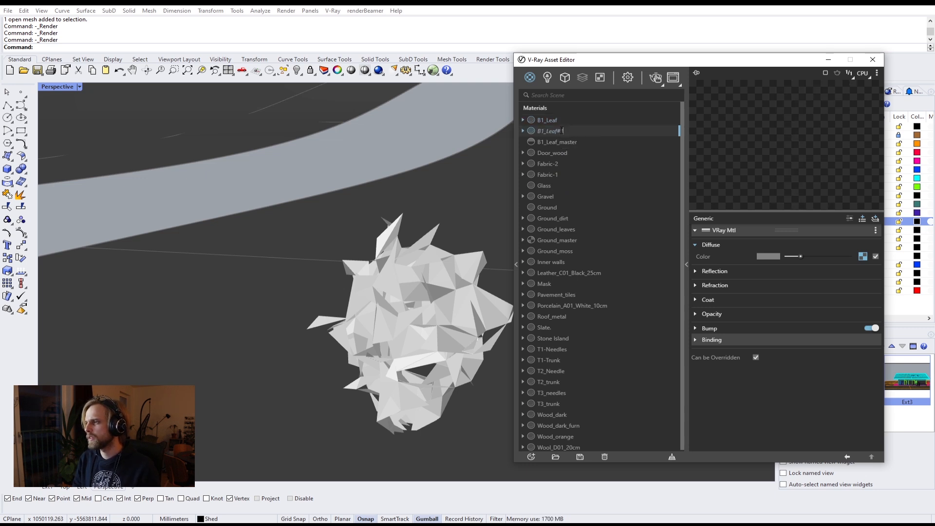
left_click(562, 130)
type("_back")
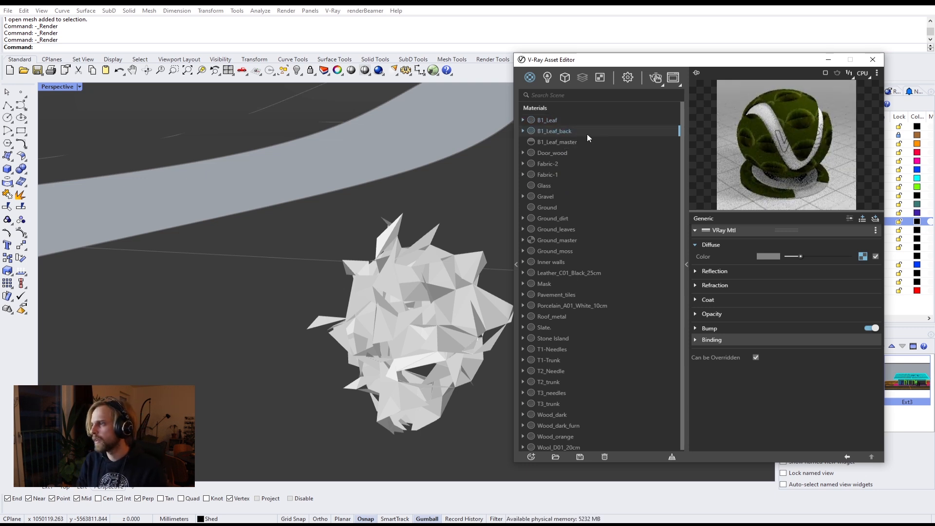
Rename the original B1_Leaf material as B1_Leaf_front
left_click(561, 121)
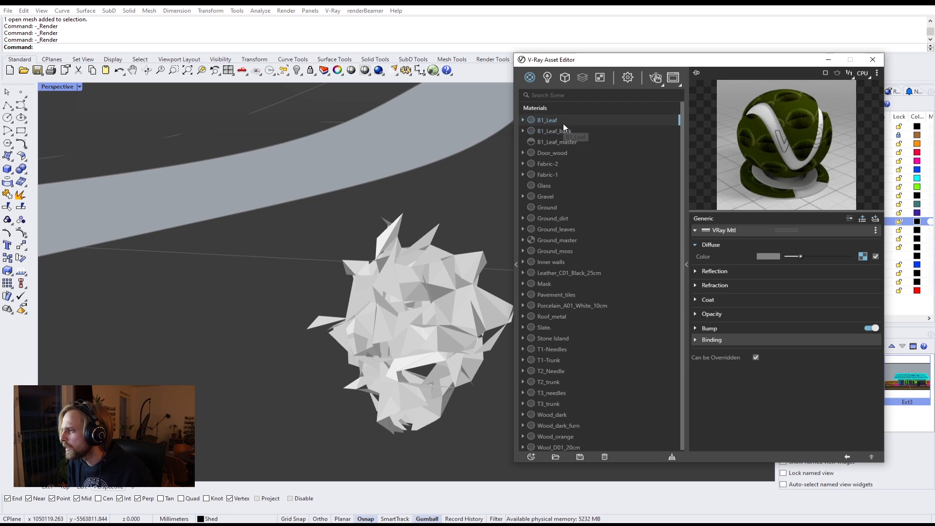
left_click(562, 120)
type("_")
type("front")
key("Return")
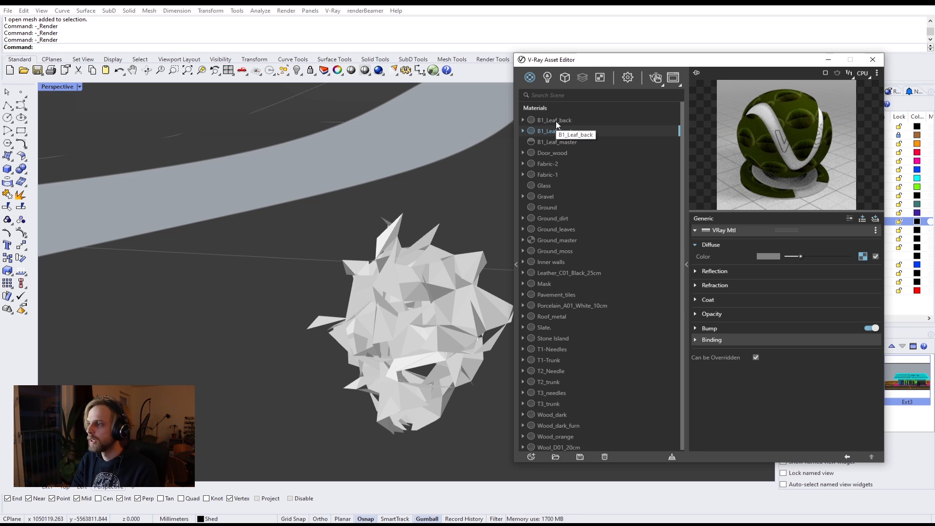
Wrap the diffuse texture of the B1_Leaf_back material in a Color Correction map
left_click(557, 122)
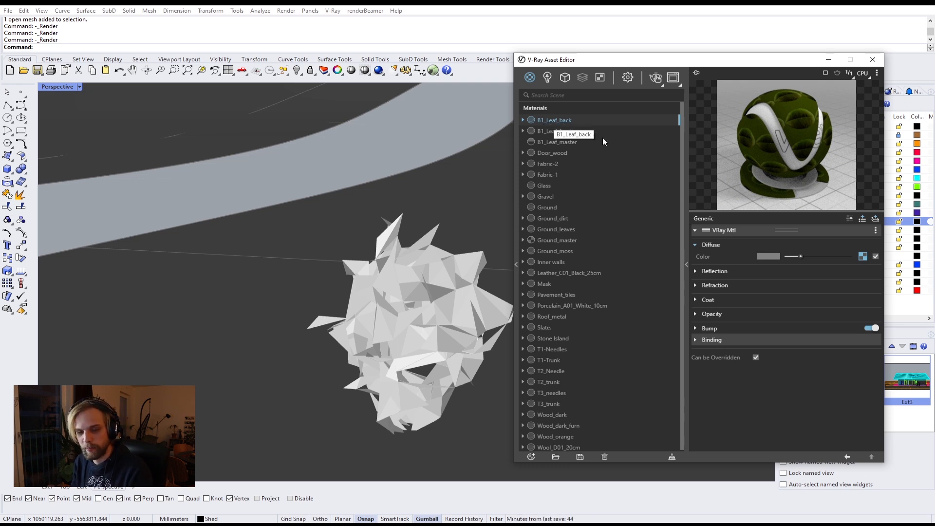
right_click(866, 259)
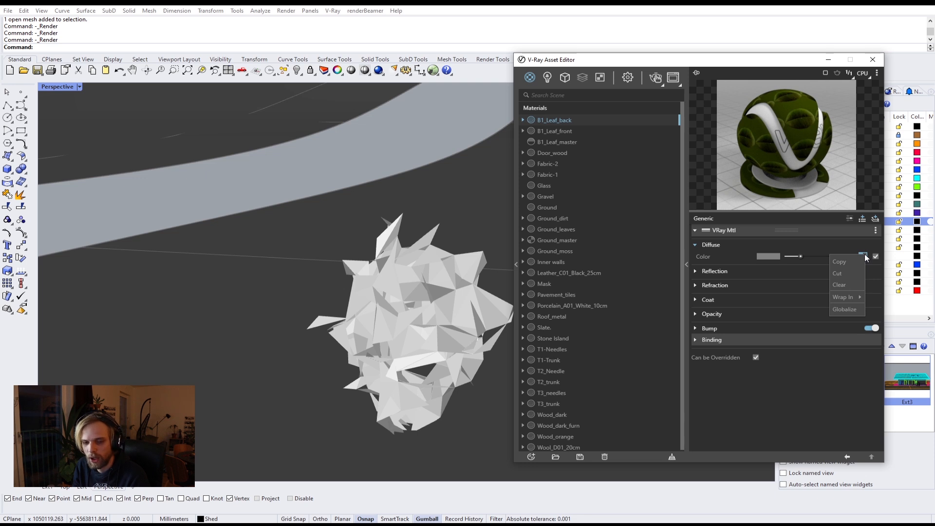
mouse_move(850, 298)
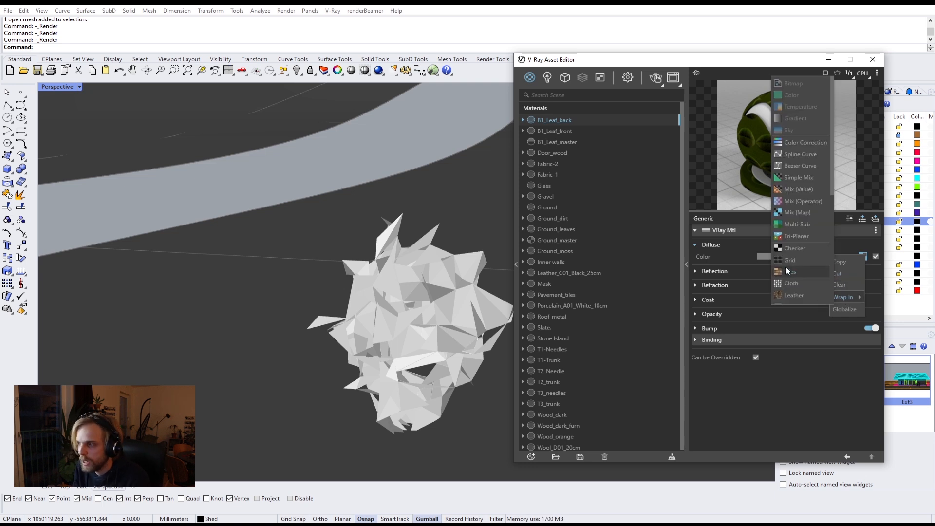
left_click(806, 144)
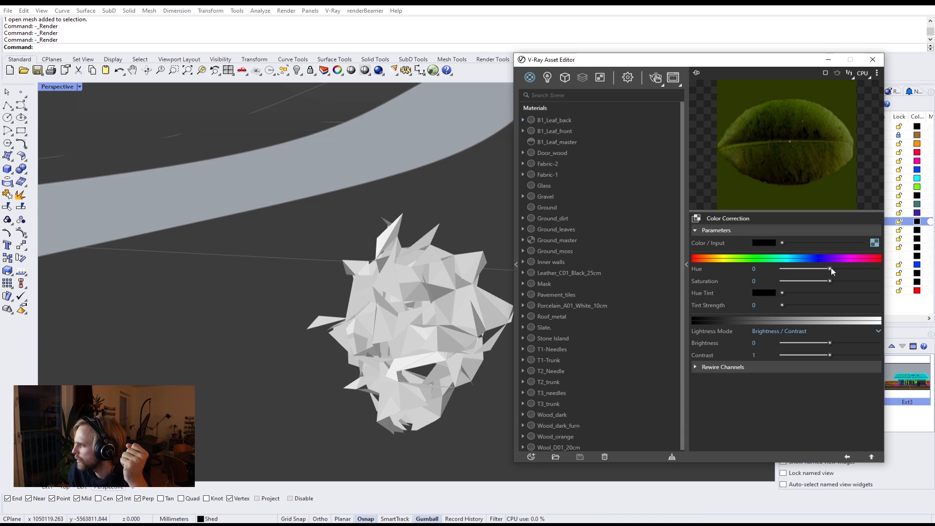
Set the Color Correction hue to -15, return to the material and compare the B1_Leaf_front and B1_Leaf_back previews
mouse_move(828, 269)
left_mouse_down()
mouse_move(820, 270)
mouse_move(837, 268)
mouse_move(827, 270)
left_mouse_up()
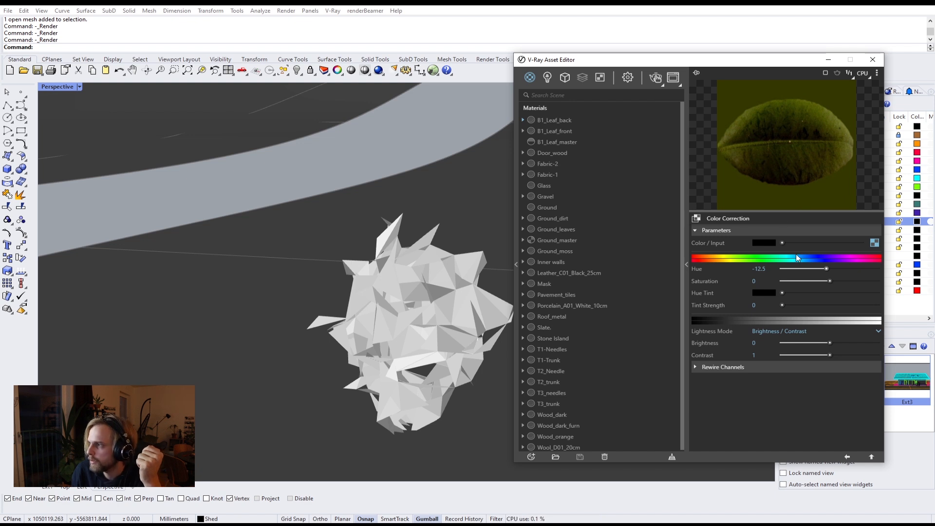
left_click_drag(823, 270, 732, 271)
type("-15")
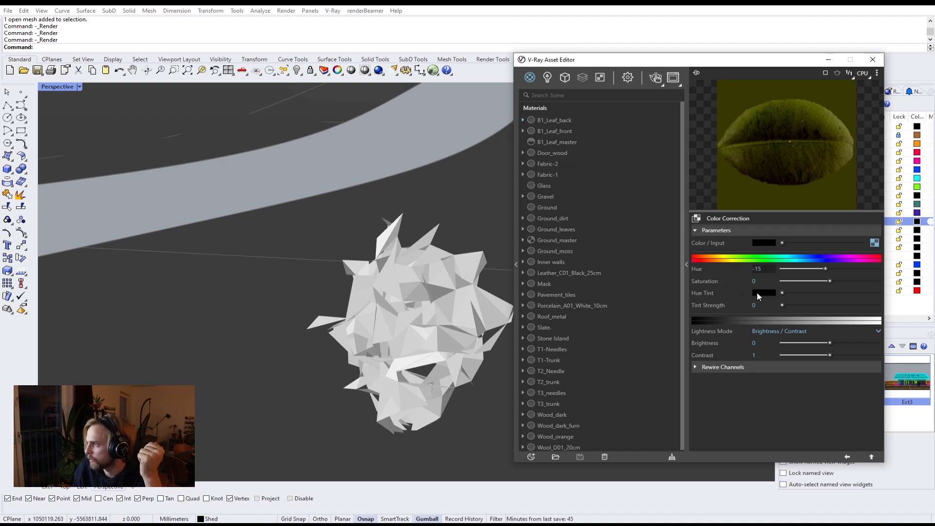
left_click(871, 458)
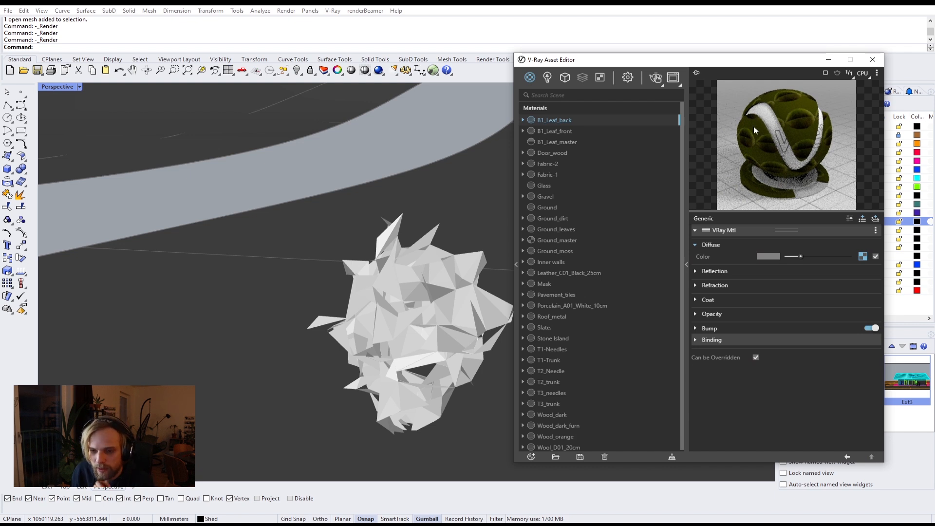
left_click(555, 132)
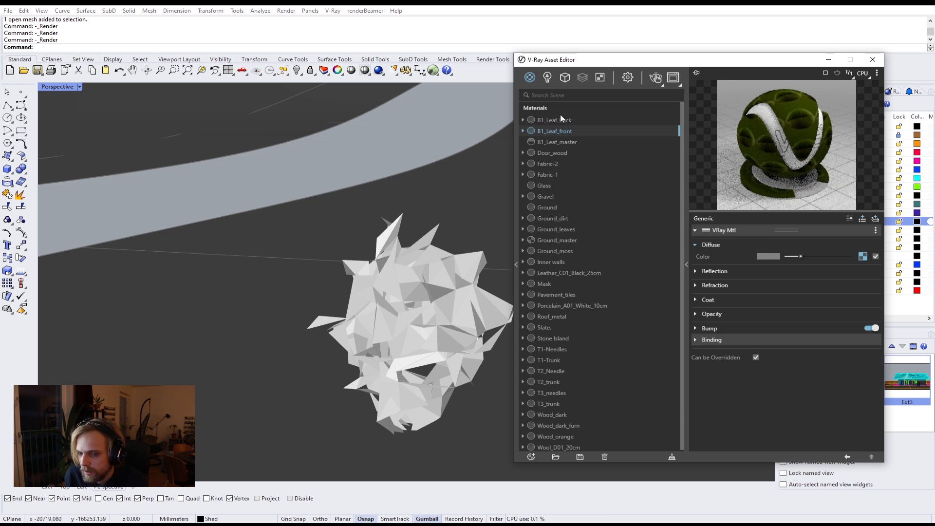
left_click(555, 122)
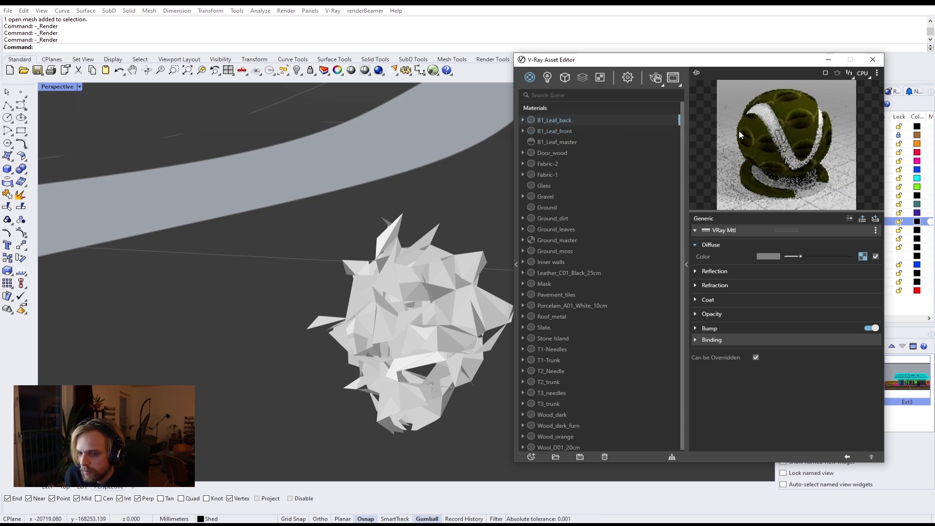
Assign B1_Leaf_front as front and B1_Leaf_back as back material of the two-sided B1_Leaf_master, keeping translucency near the middle
left_click(569, 131)
left_click(571, 137)
left_click(573, 123)
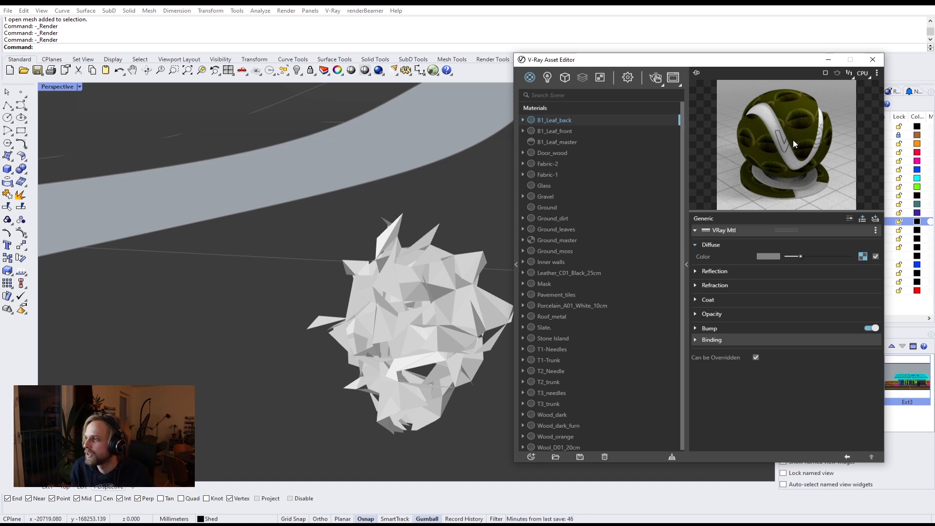
left_click(555, 141)
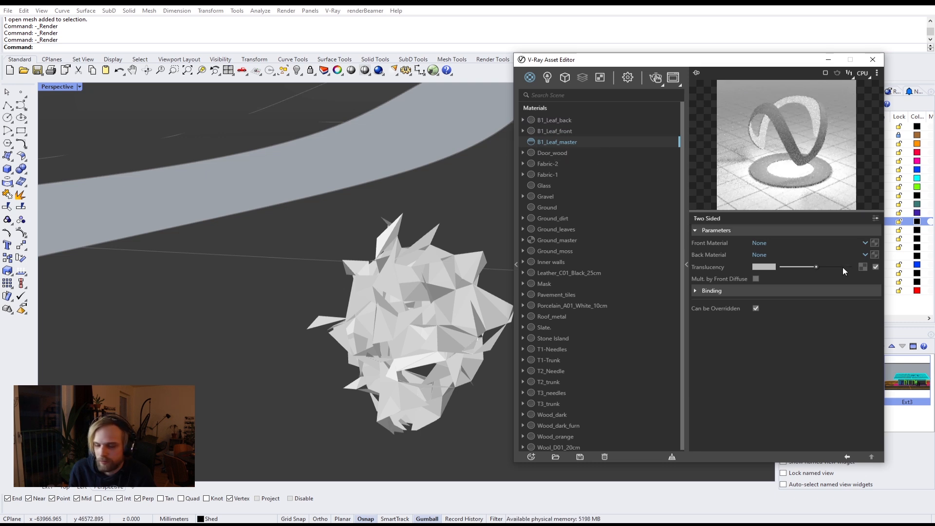
left_click(765, 242)
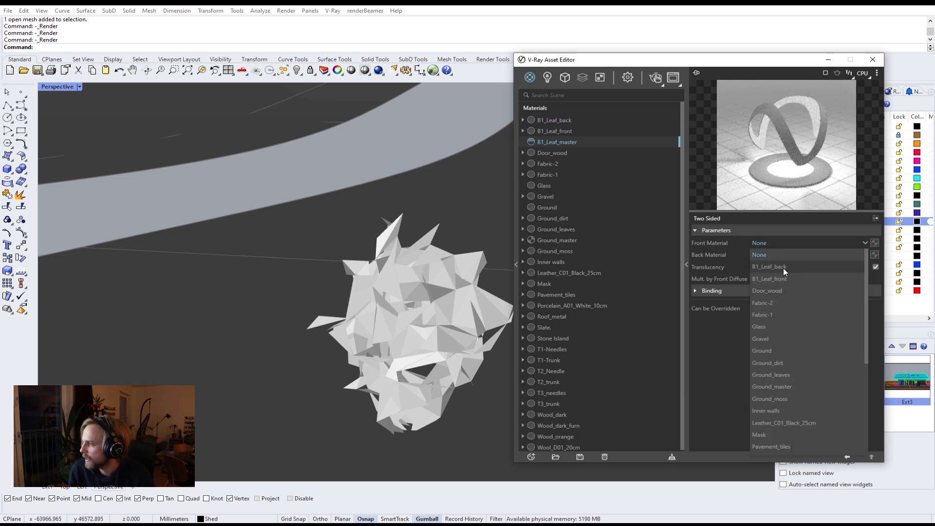
left_click(771, 279)
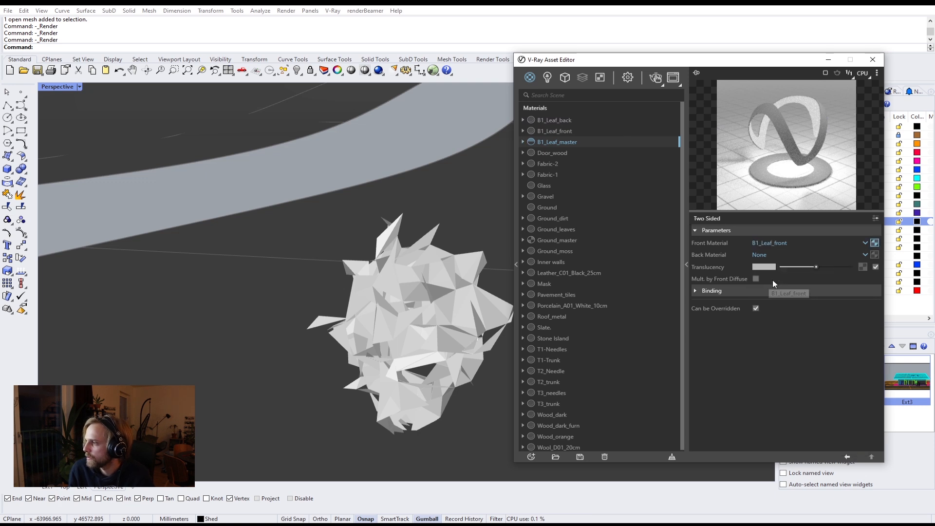
left_click(770, 255)
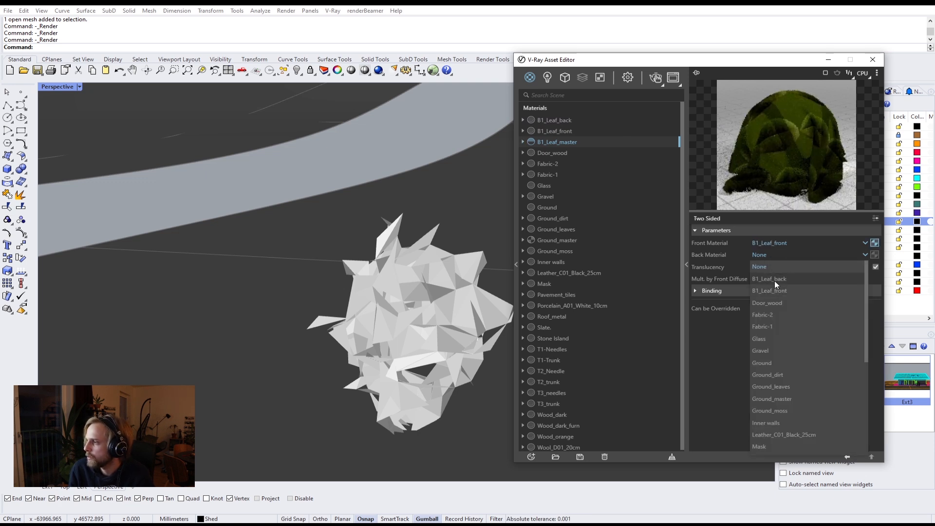
left_click(780, 281)
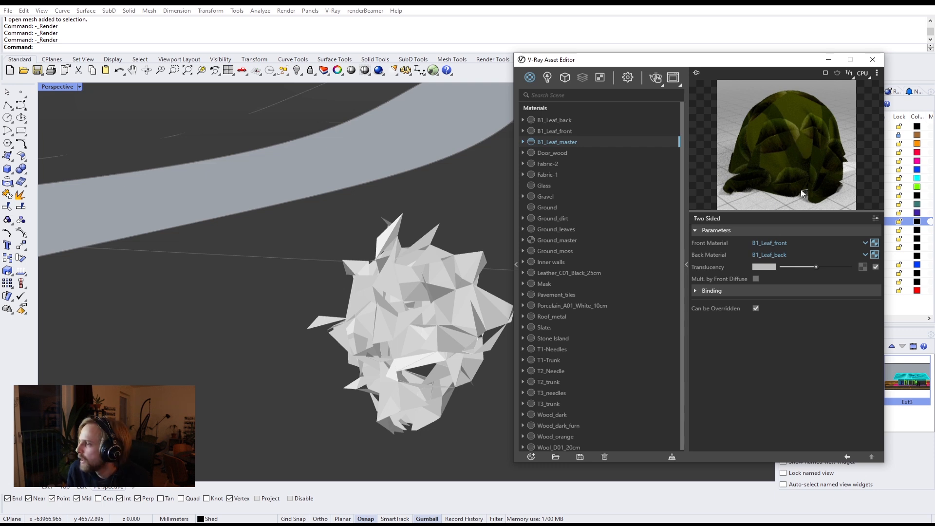
left_click_drag(817, 267, 886, 277)
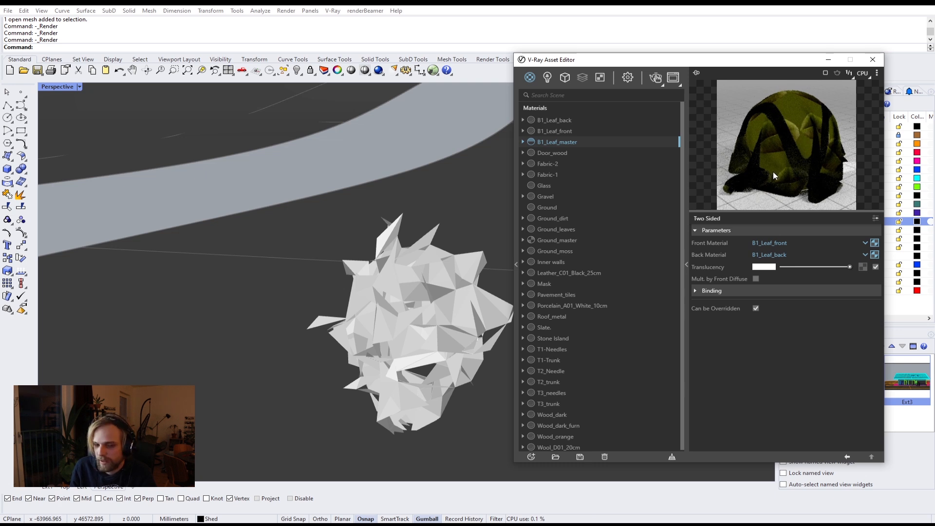
left_click_drag(810, 267, 814, 267)
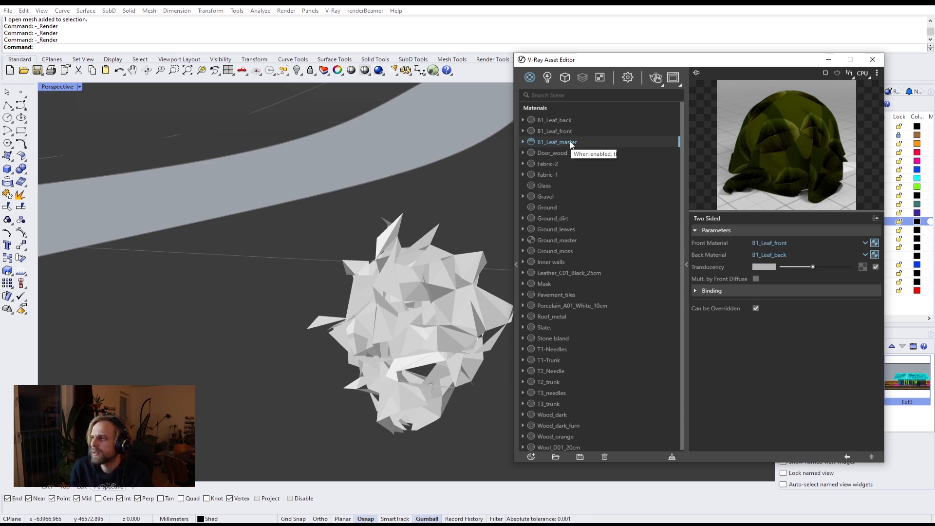
Replace the leaf material of the Green_bush proxy geometry with B1_Leaf_master
left_click(625, 79)
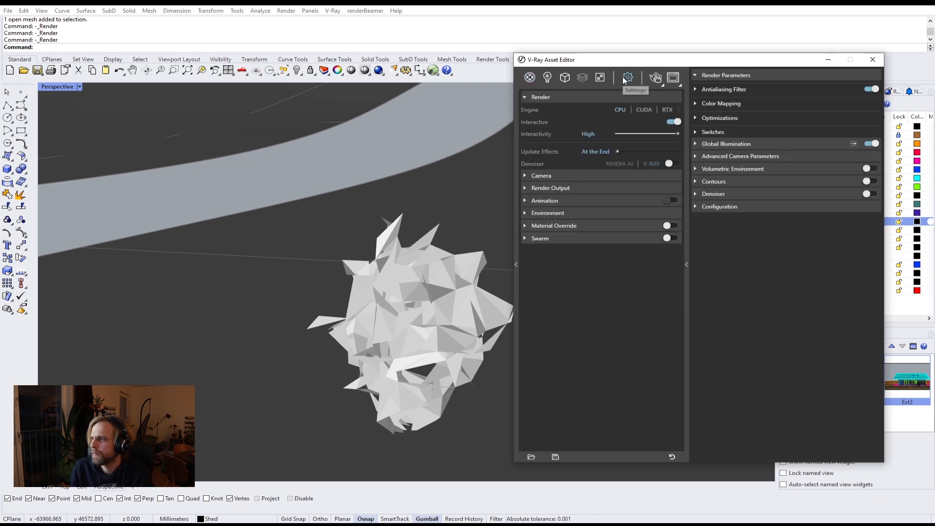
left_click(564, 78)
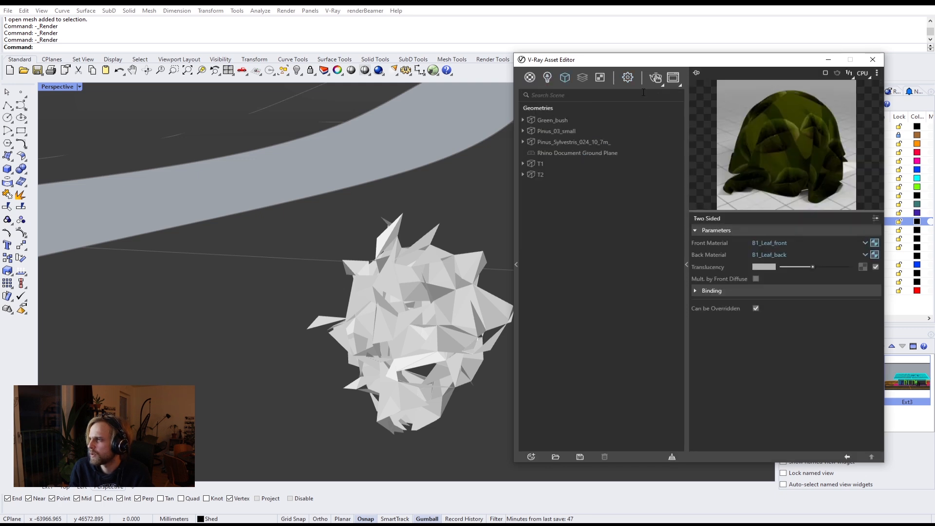
left_click(549, 121)
left_click(745, 303)
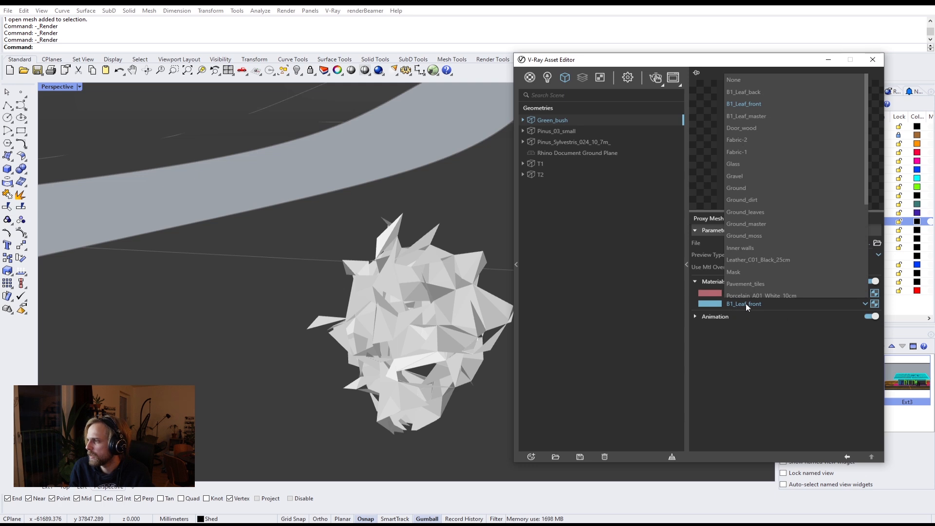
left_click(767, 116)
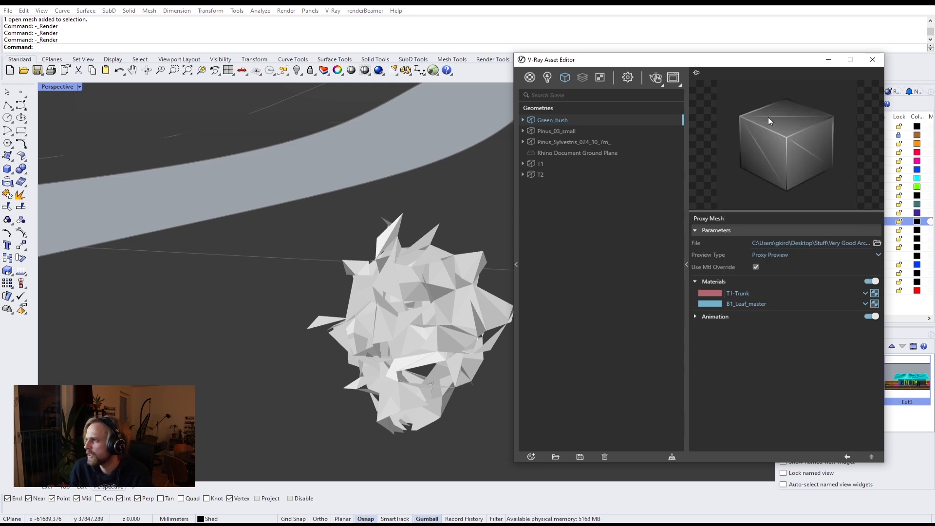
Start an interactive render and examine the backlit bush's foliage from a lower viewing angle at several magnifications
left_click(658, 78)
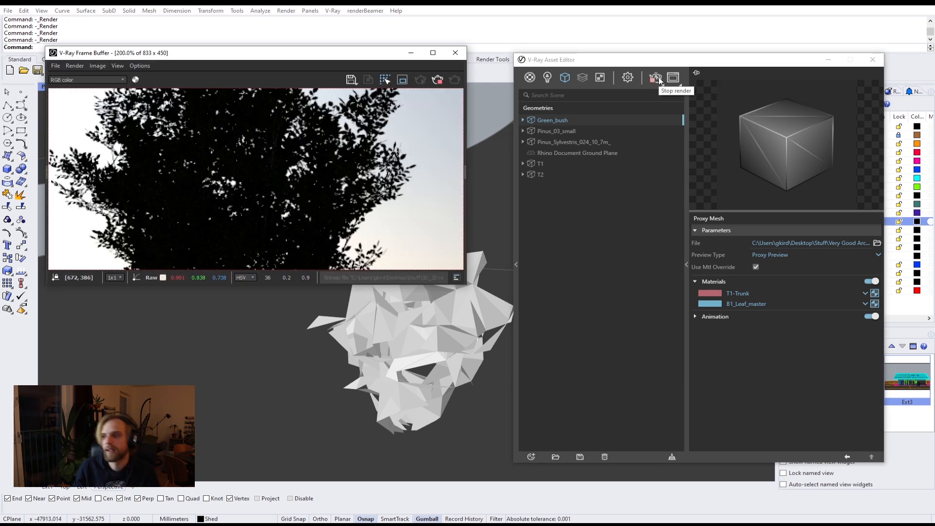
right_click_drag(371, 392, 458, 375)
scroll(419, 346, "up", 1)
scroll(432, 333, "up", 3)
scroll(430, 334, "down", 3)
scroll(426, 339, "up", 1)
scroll(422, 396, "up", 3)
scroll(422, 396, "down", 3)
scroll(390, 359, "up", 3)
scroll(390, 360, "down", 3)
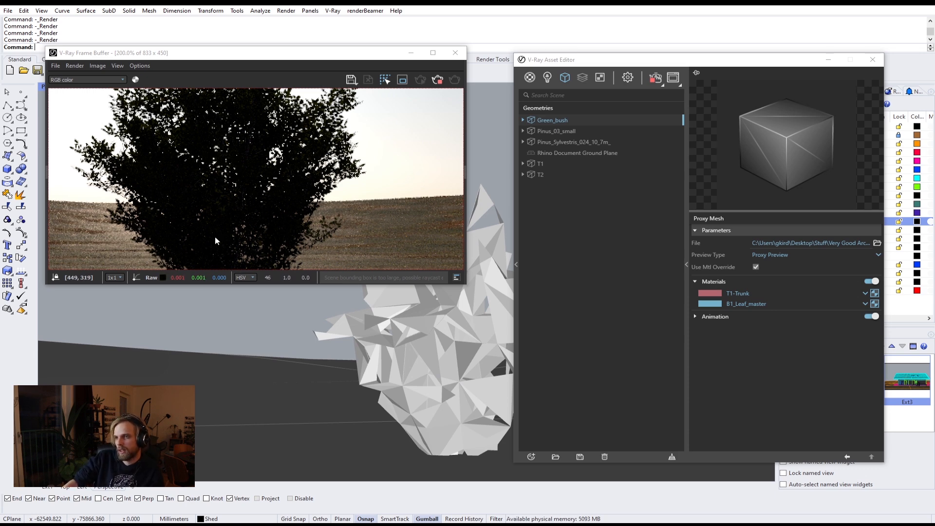
scroll(160, 132, "up", 1)
scroll(156, 132, "down", 1)
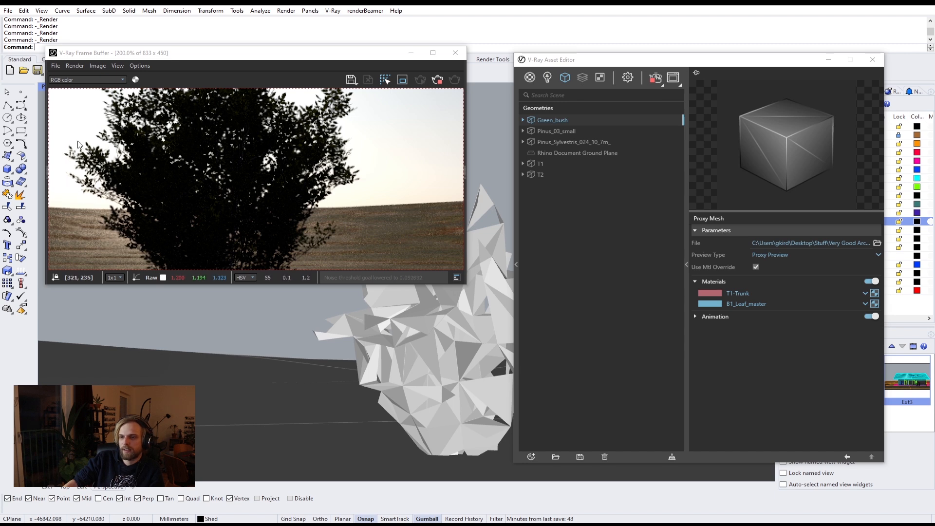
scroll(85, 193, "up", 2)
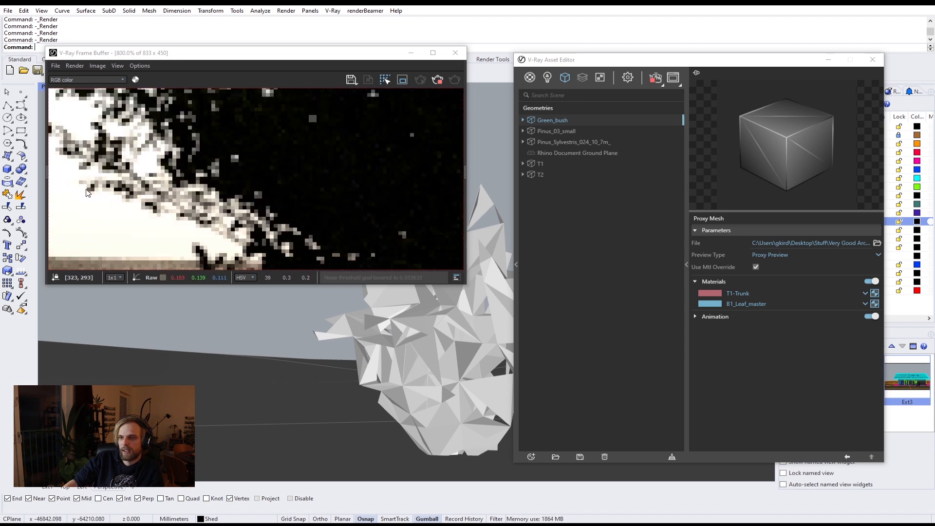
scroll(109, 197, "down", 1)
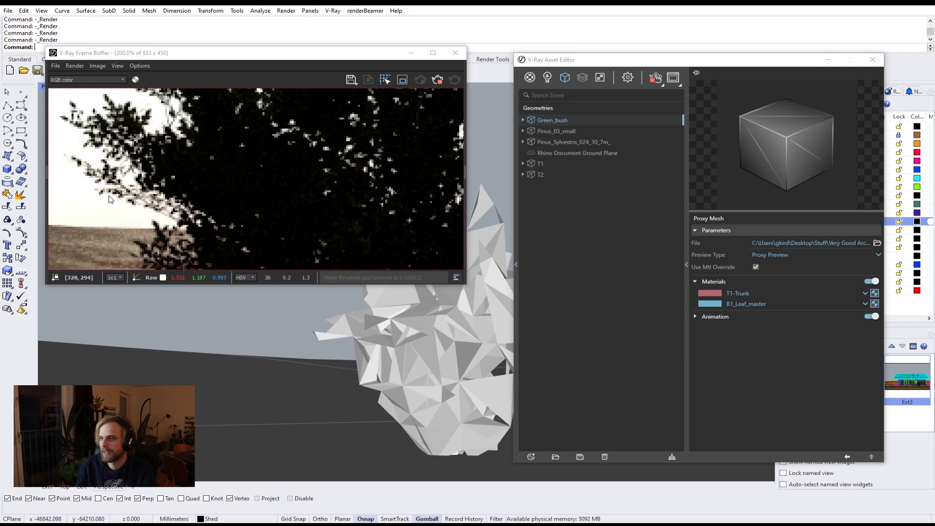
scroll(109, 197, "down", 2)
scroll(168, 180, "up", 1)
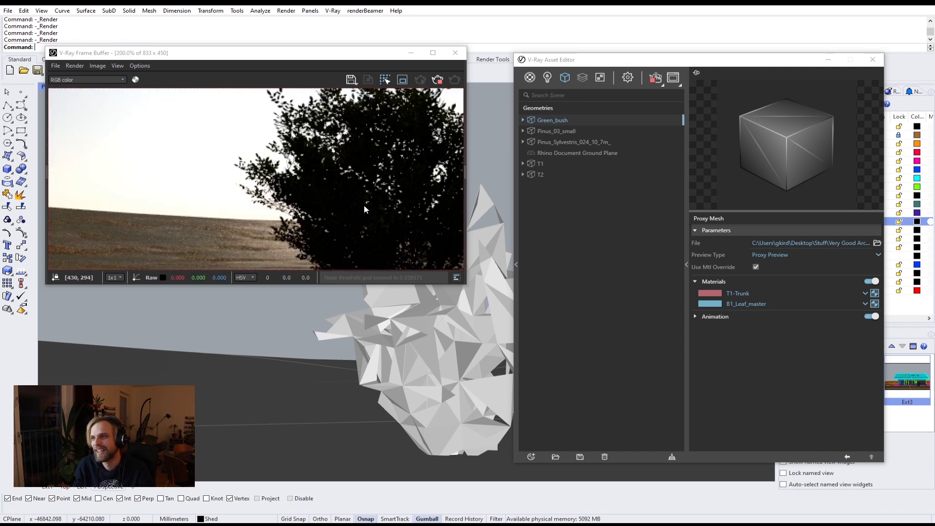
scroll(357, 207, "down", 1)
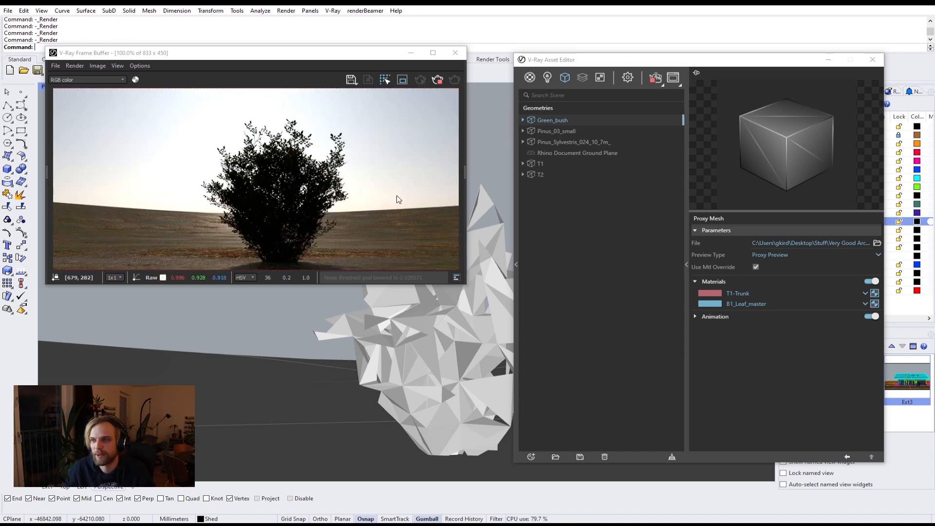
Bring the camera close to the bush and examine how individual leaves transmit light in the render
scroll(431, 331, "up", 3)
scroll(431, 330, "up", 5)
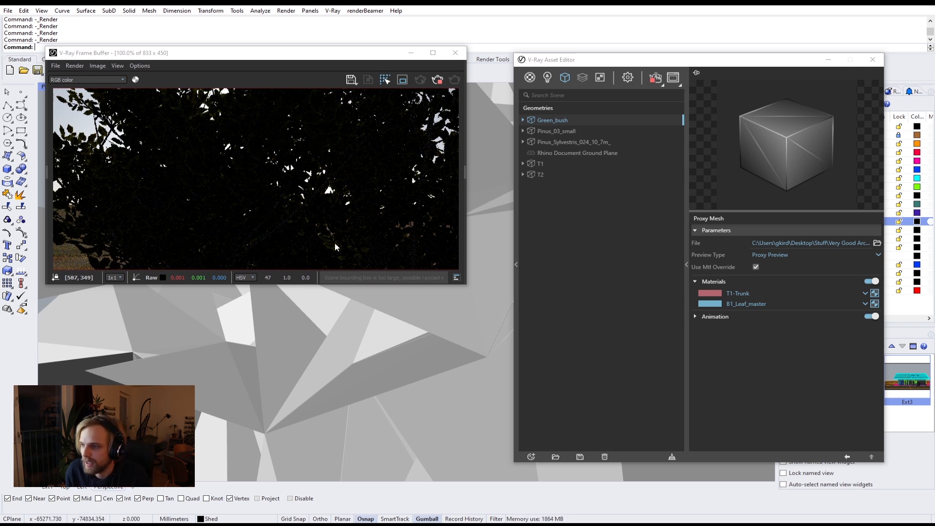
scroll(335, 238, "up", 2)
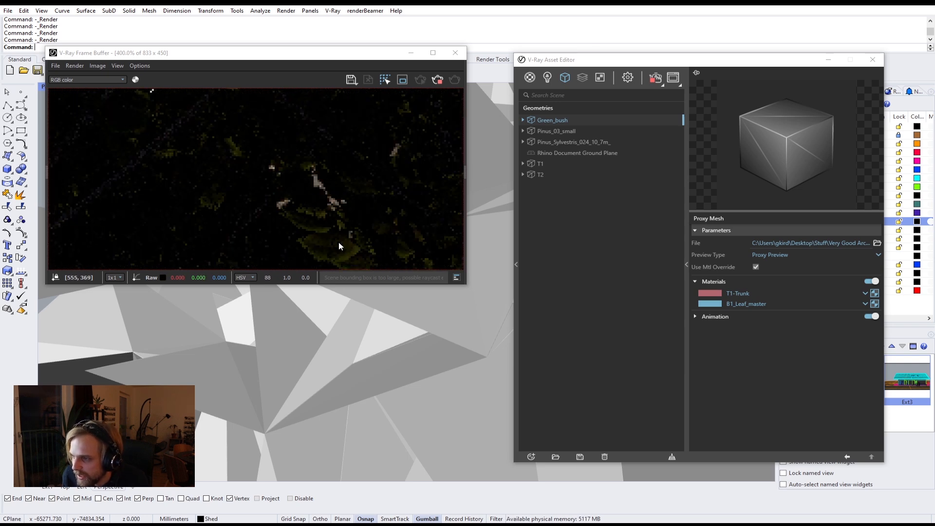
scroll(292, 195, "down", 2)
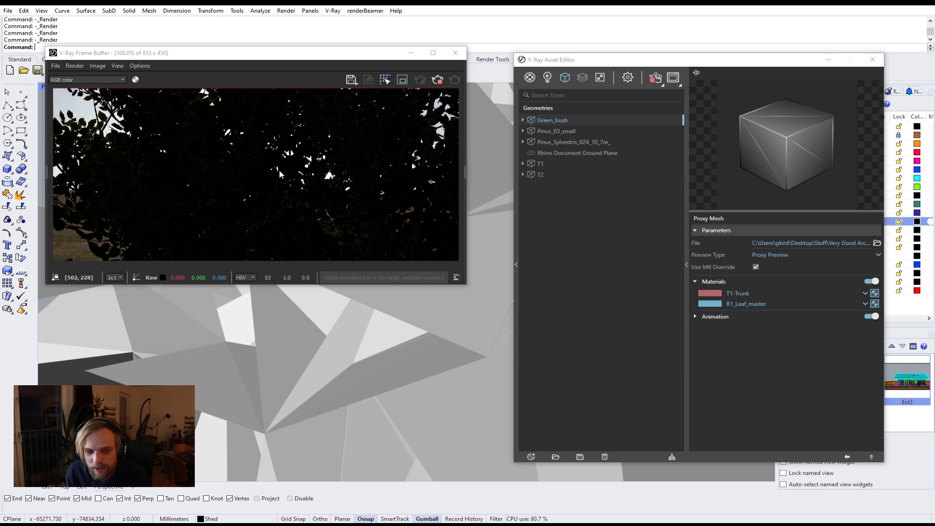
scroll(322, 151, "down", 1)
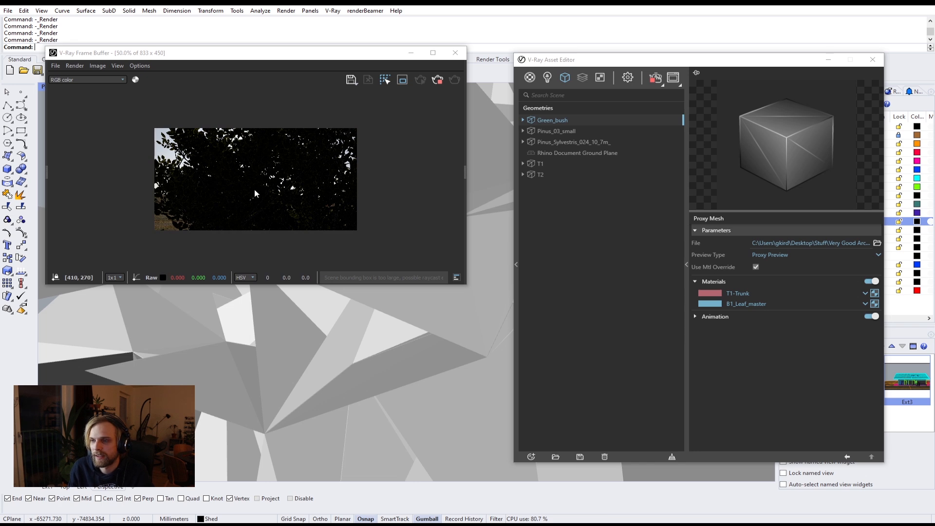
Raise the translucency of the B1_Leaf_master material to its maximum
left_click(530, 78)
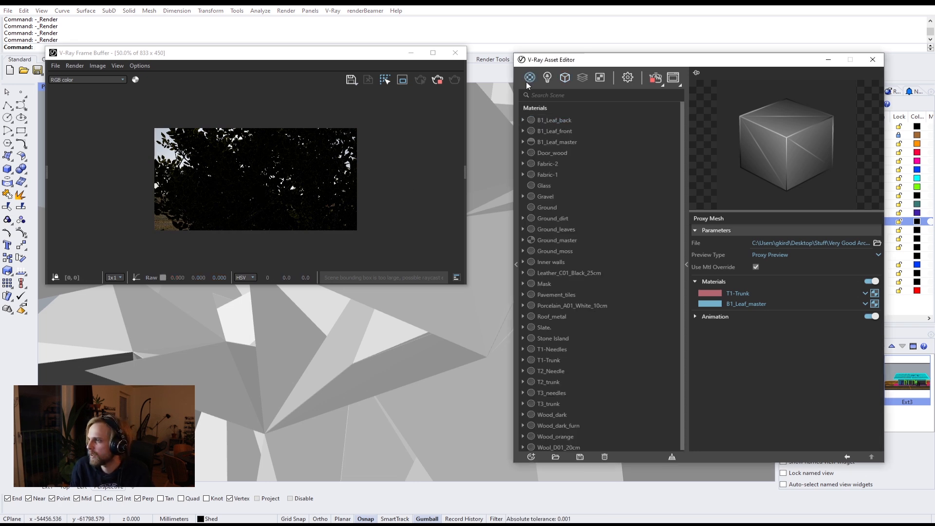
left_click(558, 142)
left_click_drag(813, 267, 878, 285)
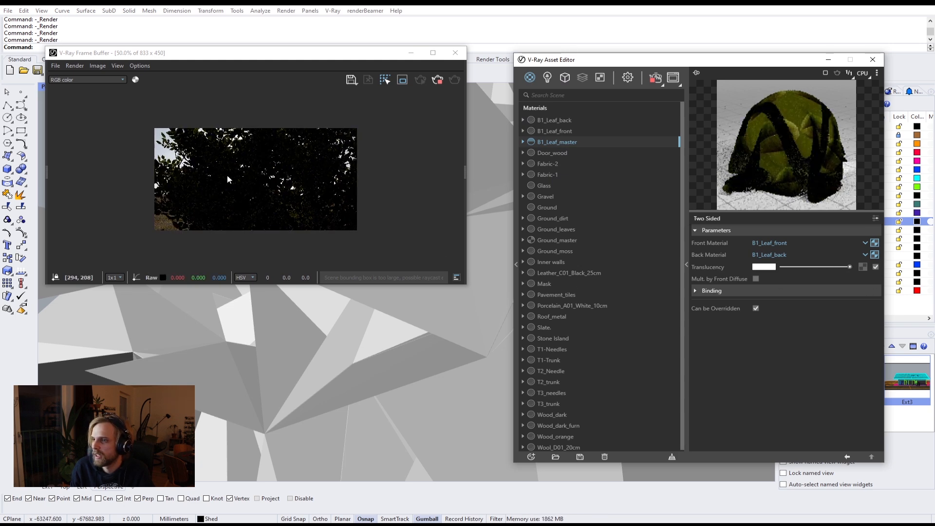
Inspect the updated leaves in the render, then stop rendering and close the frame buffer
scroll(218, 171, "up", 2)
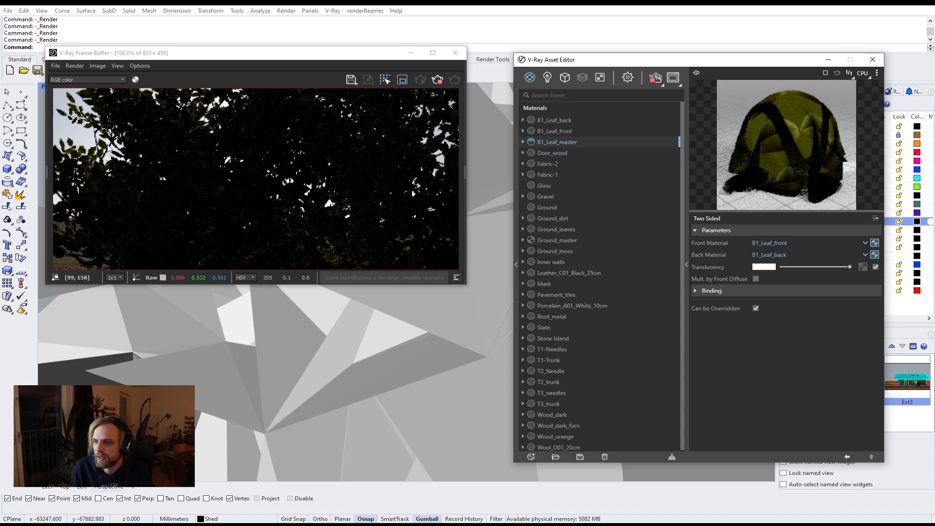
scroll(136, 104, "up", 2)
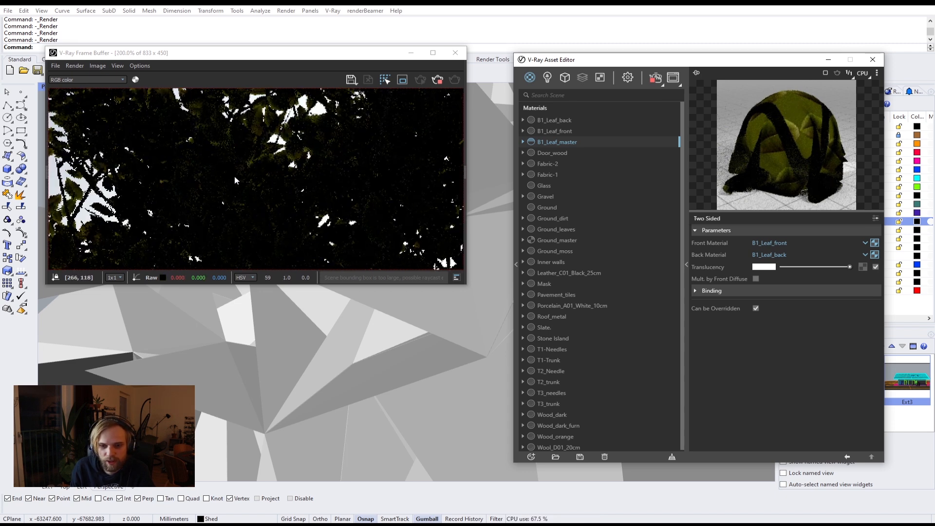
scroll(235, 180, "down", 2)
scroll(235, 180, "down", 1)
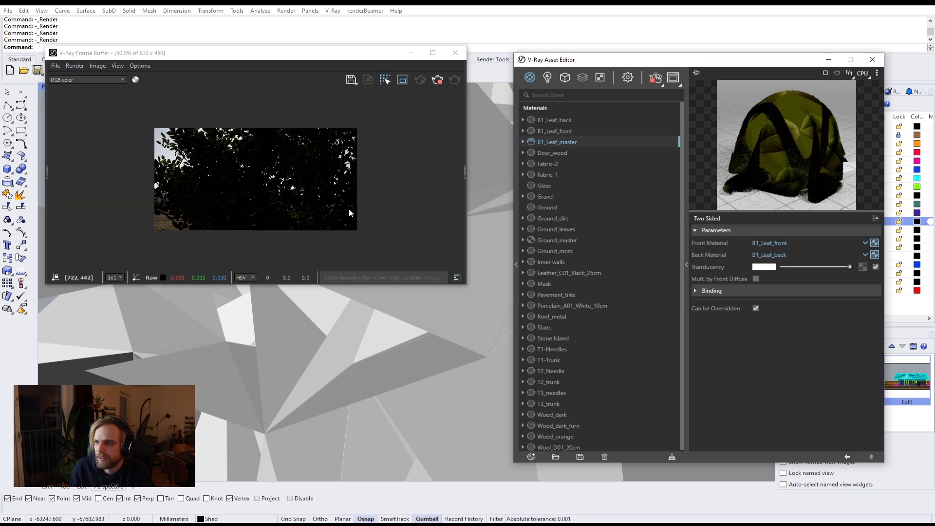
scroll(372, 183, "up", 1)
left_click(436, 78)
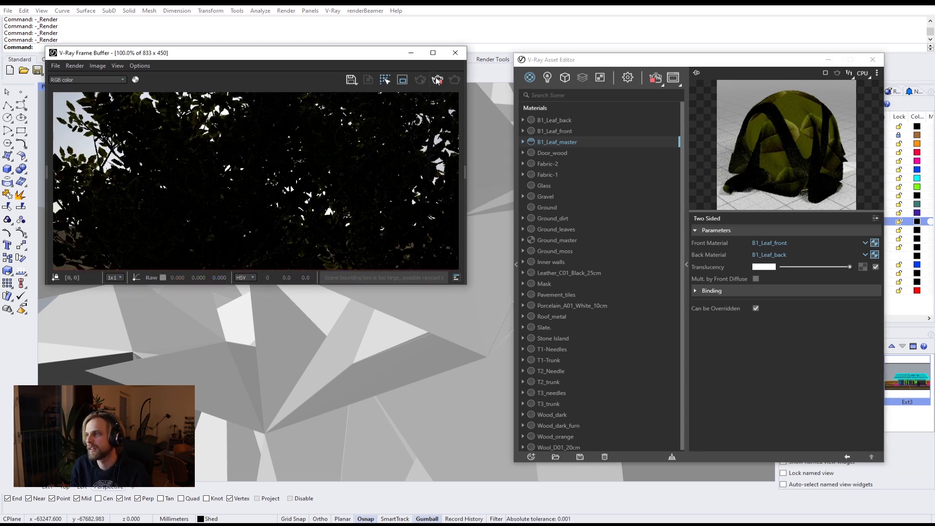
left_click(456, 53)
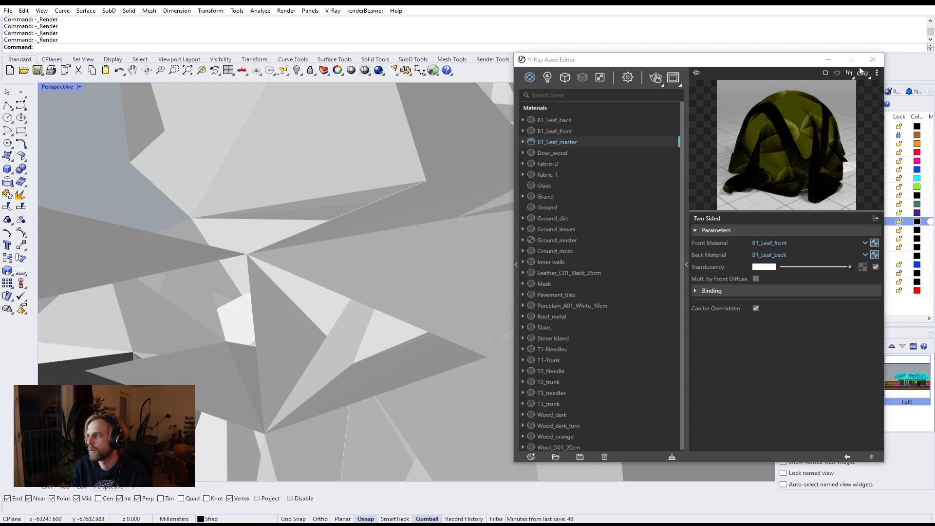
Select the green bush mesh and create a new layer named Bush_1
scroll(368, 258, "down", 10)
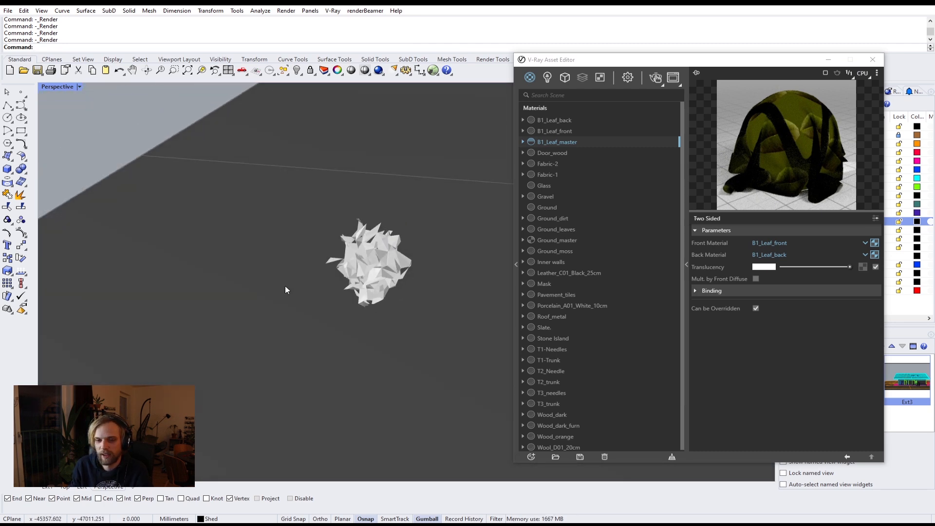
scroll(286, 286, "down", 4)
mouse_move(287, 282)
right_mouse_down()
mouse_move(366, 284)
mouse_move(279, 269)
right_mouse_up()
scroll(367, 284, "down", 6)
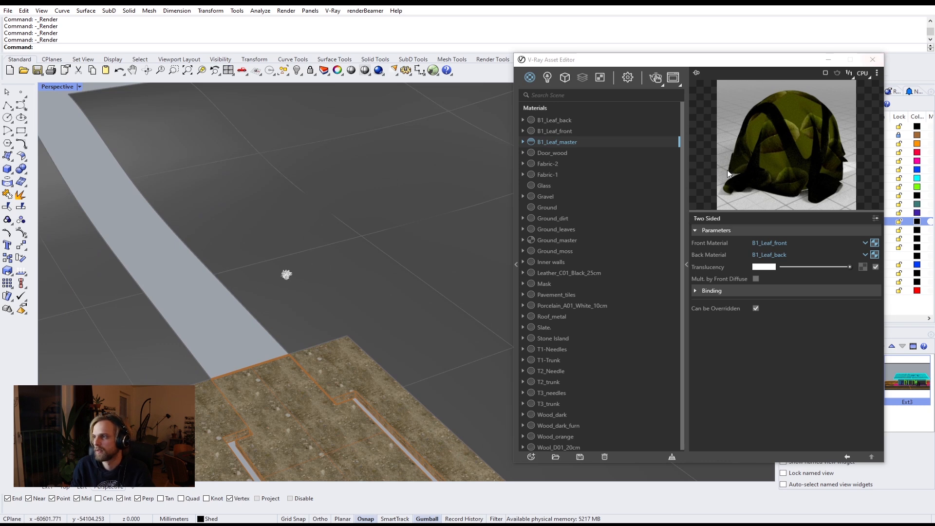
left_click(687, 264)
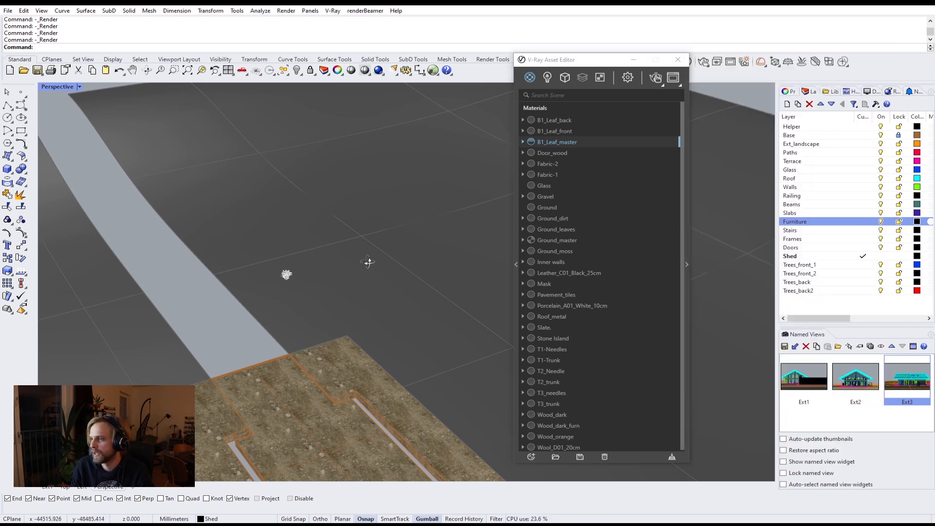
right_click_drag(365, 262, 401, 276)
right_click_drag(326, 327, 312, 306, "shift")
left_click_drag(228, 356, 335, 267)
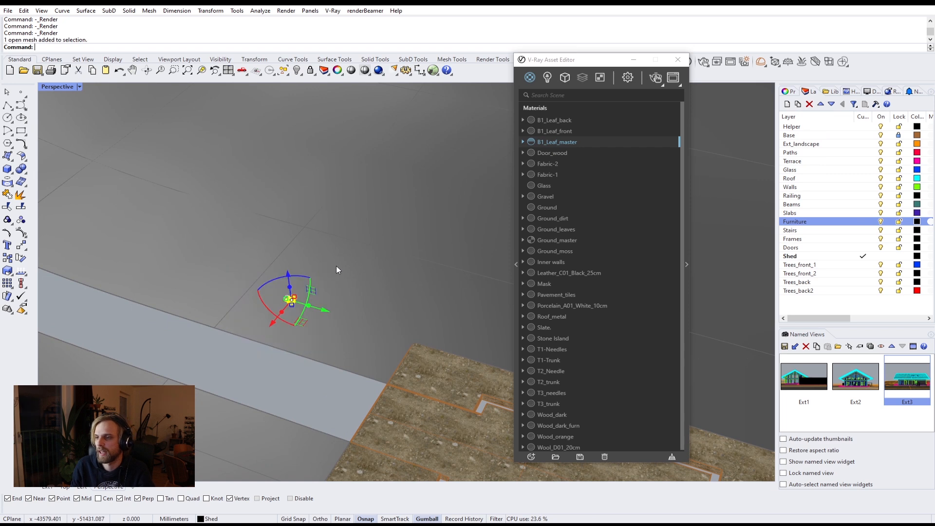
double_click(805, 298)
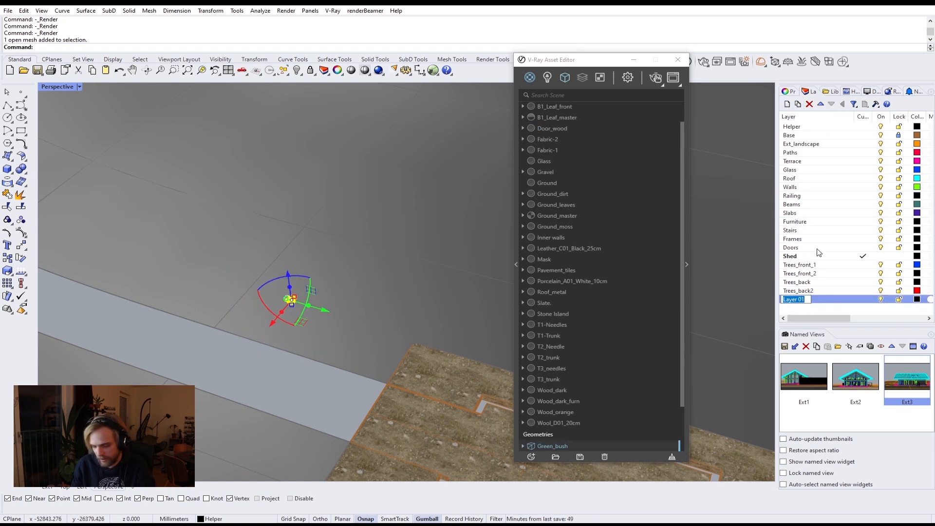
type("Bush")
key("Return")
key("Return")
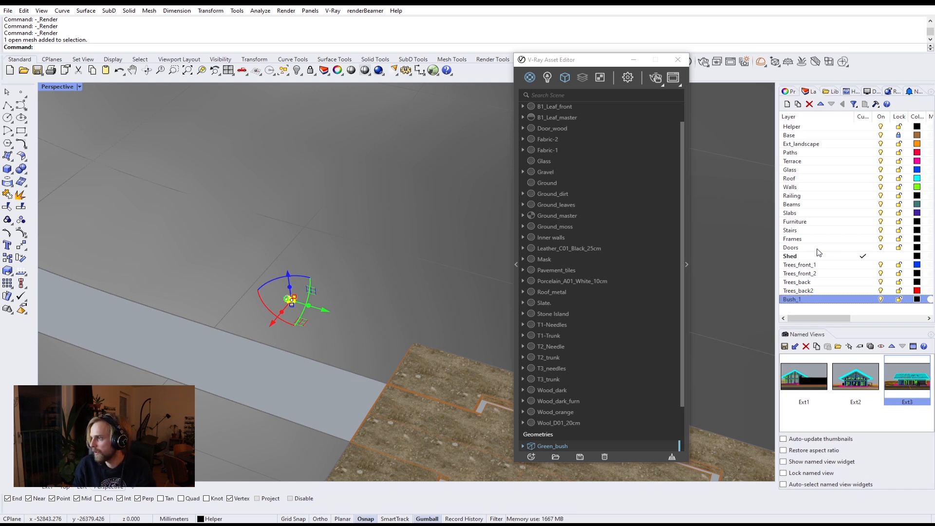
Move the green bush across the terrain, closer to the corner of the textured ground slab
right_click_drag(299, 273, 318, 238)
left_click_drag(317, 238, 379, 250)
left_click(280, 246)
scroll(381, 237, "up", 8)
right_click_drag(381, 236, 358, 326)
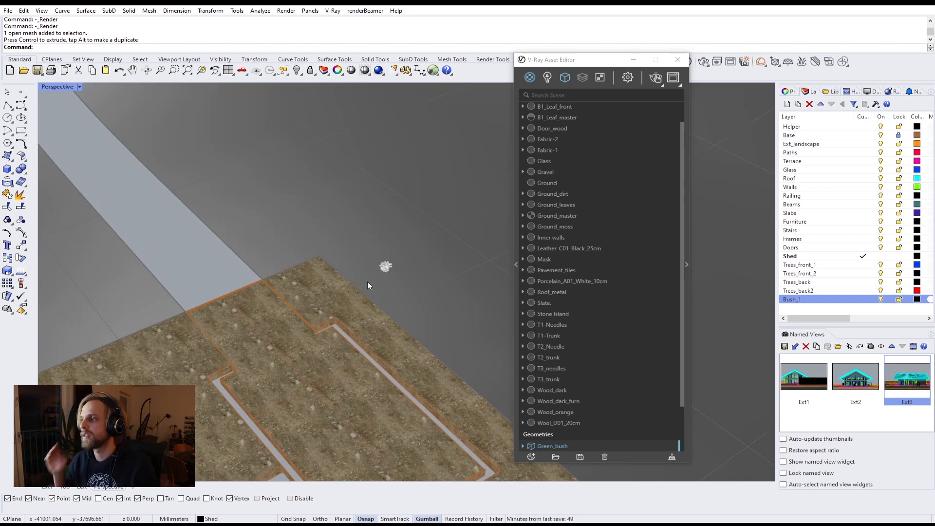
Import the Orange_bush.vrmesh proxy from the Shell house folder and place it at the corner of the textured ground slab
right_click_drag(242, 262, 354, 267)
left_click(780, 66)
left_click(790, 79)
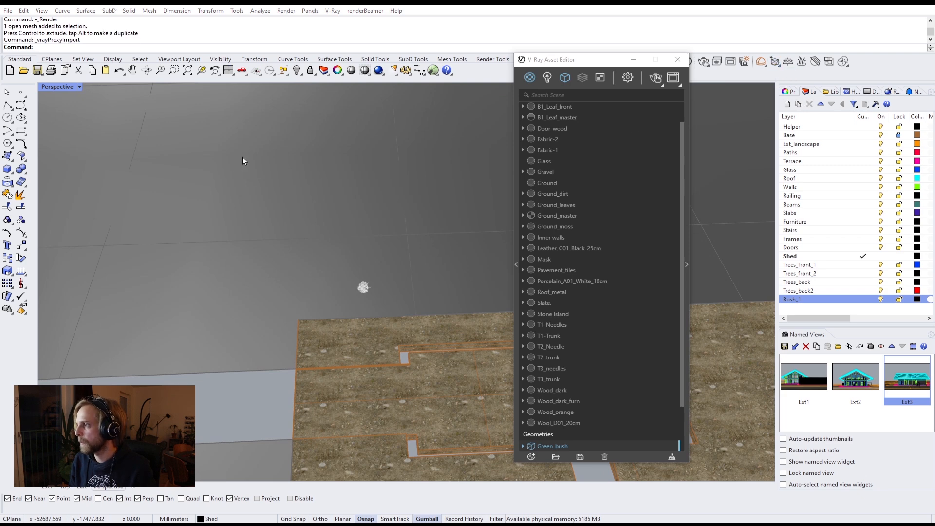
left_click_drag(425, 151, 282, 110)
left_click(333, 292)
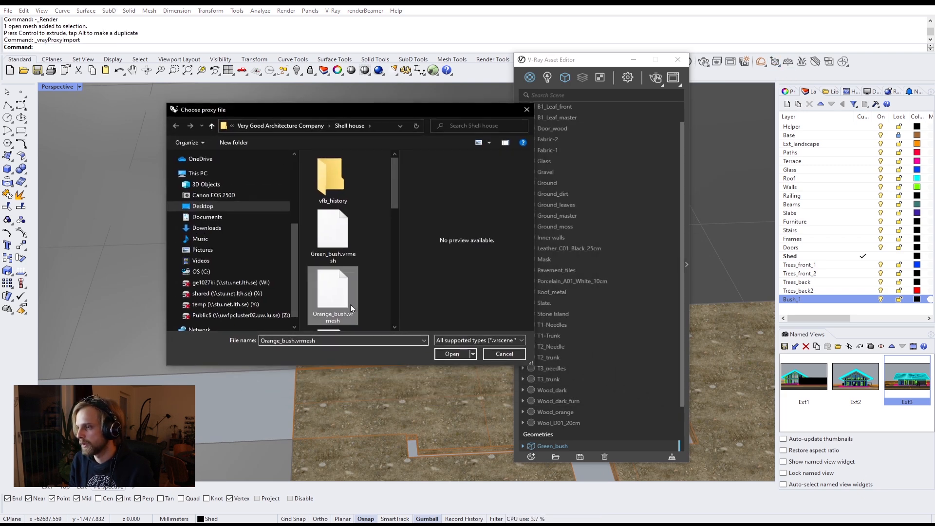
scroll(378, 252, "down", 2)
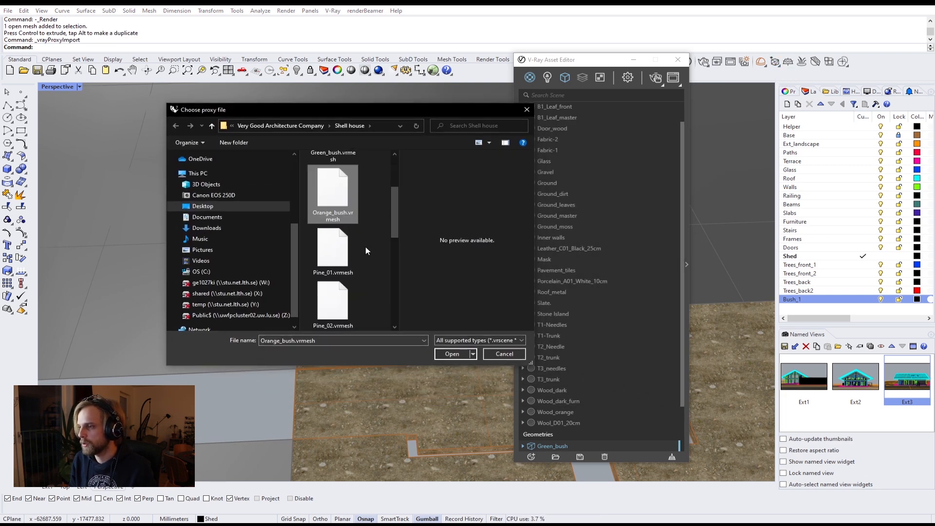
left_click(461, 354)
left_click(299, 314)
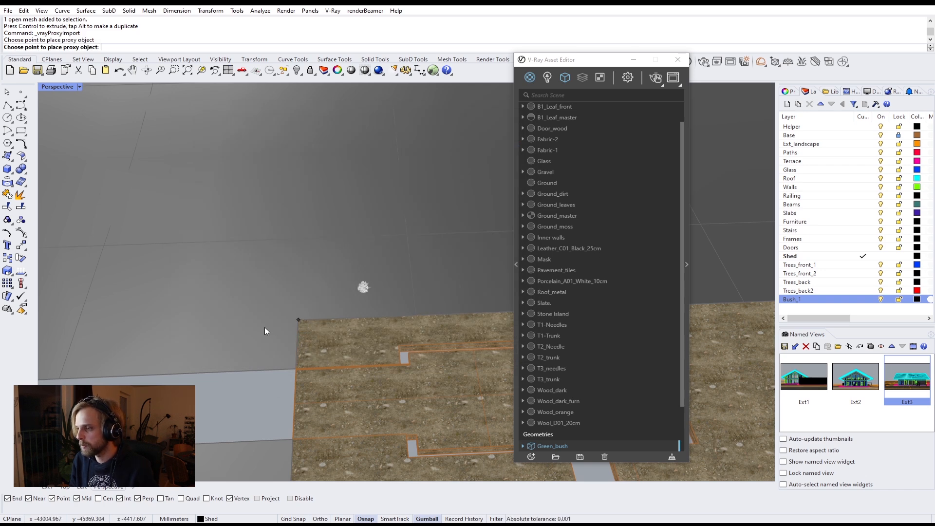
key("Return")
Select the imported orange bush at the far end of the path and move it beside the green bush
scroll(268, 303, "down", 2)
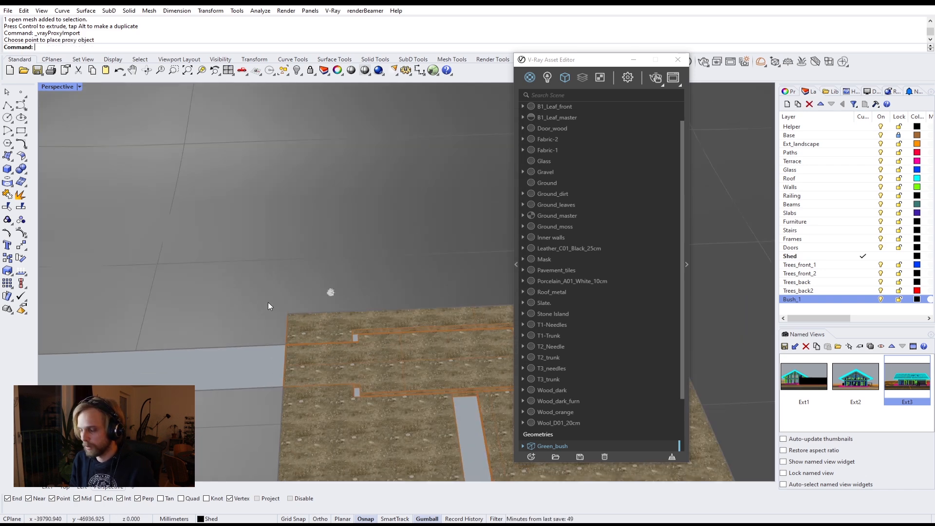
key("Return")
right_click_drag(263, 291, 191, 263)
left_click_drag(192, 263, 347, 435)
right_click_drag(349, 437, 182, 340)
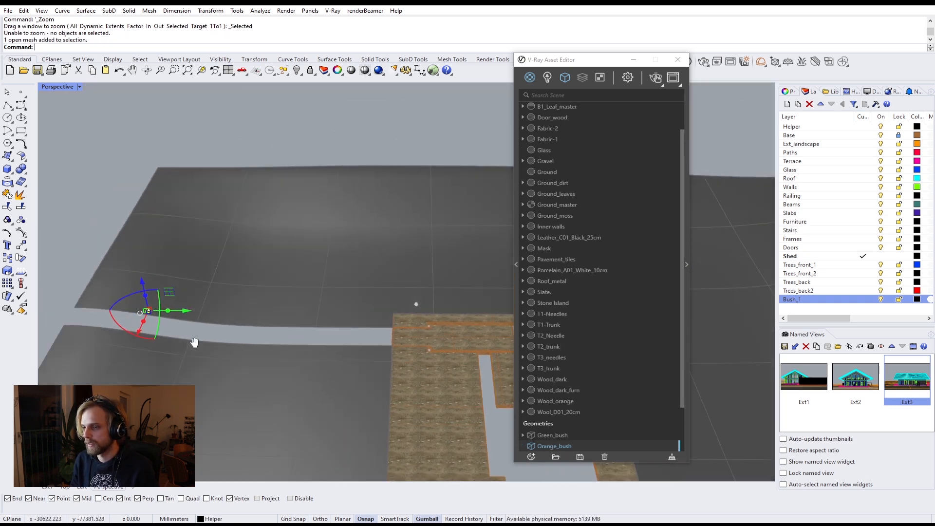
scroll(124, 318, "up", 8)
scroll(136, 307, "down", 10)
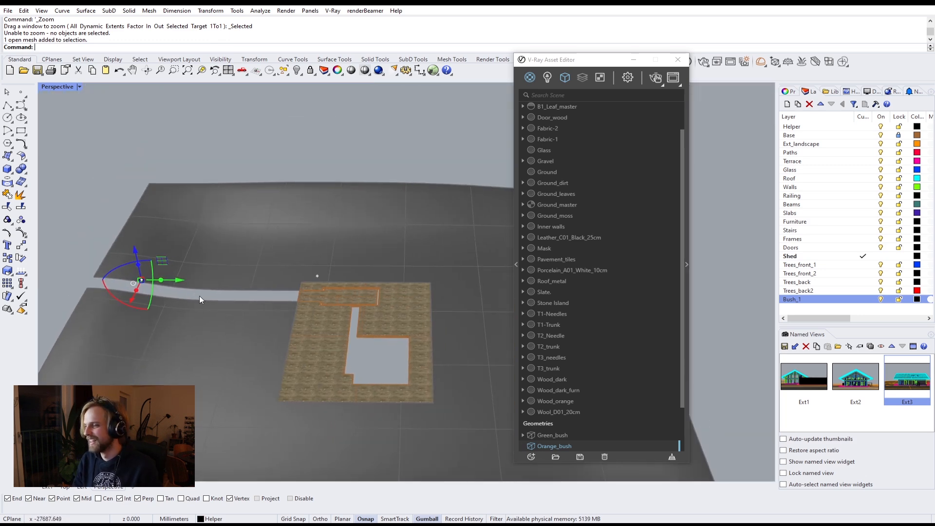
left_click(204, 279)
left_click_drag(63, 216, 213, 321)
left_click_drag(183, 281, 330, 307)
scroll(341, 341, "up", 6)
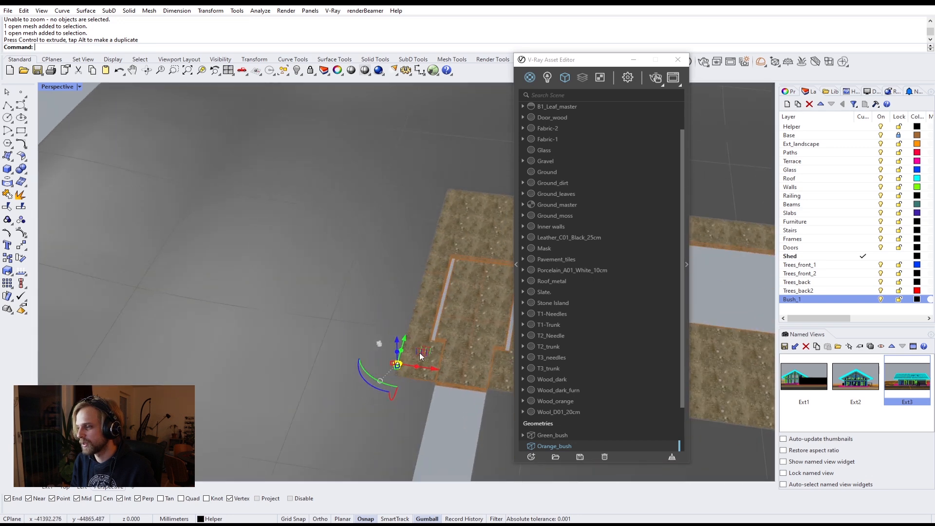
left_click_drag(357, 359, 290, 357)
left_click(251, 408)
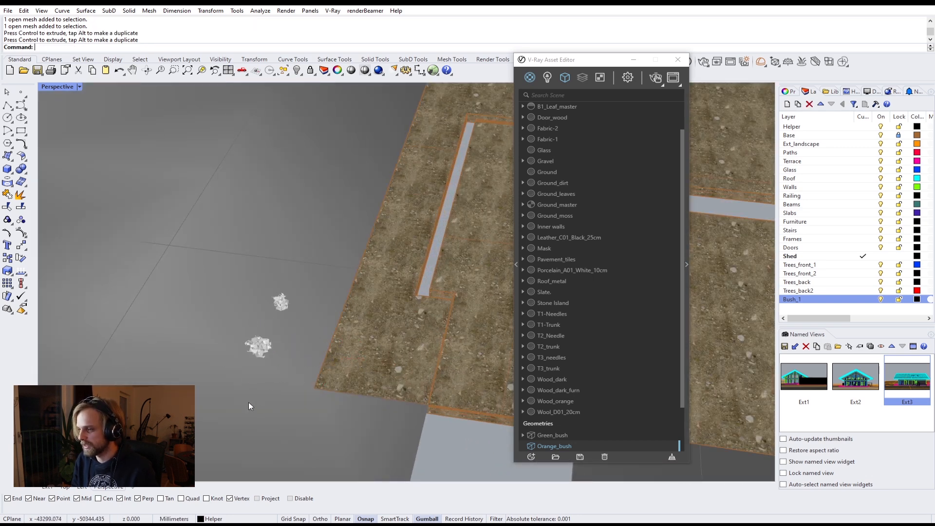
Frame the orange bush in the perspective view and start an interactive render of it
scroll(251, 363, "up", 9)
left_click(307, 319)
type("ZS")
key("Return")
key("Escape")
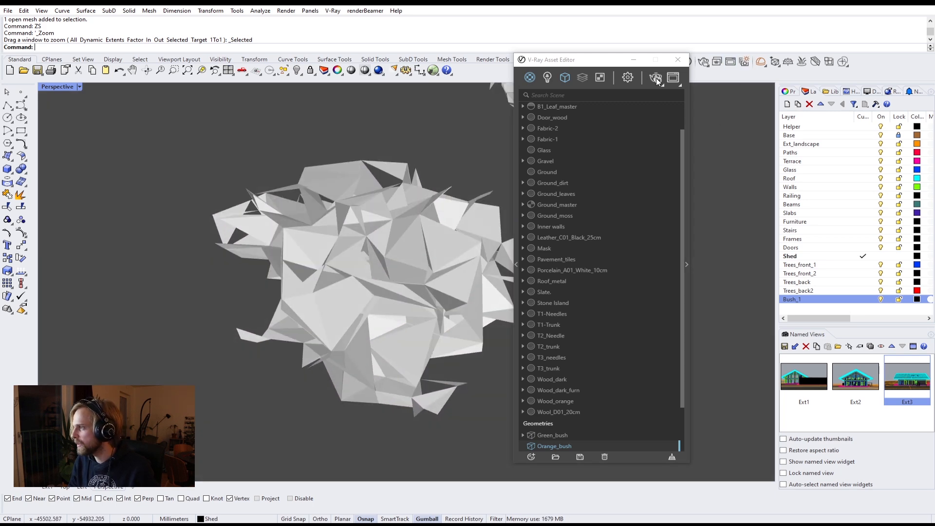
left_click(656, 79)
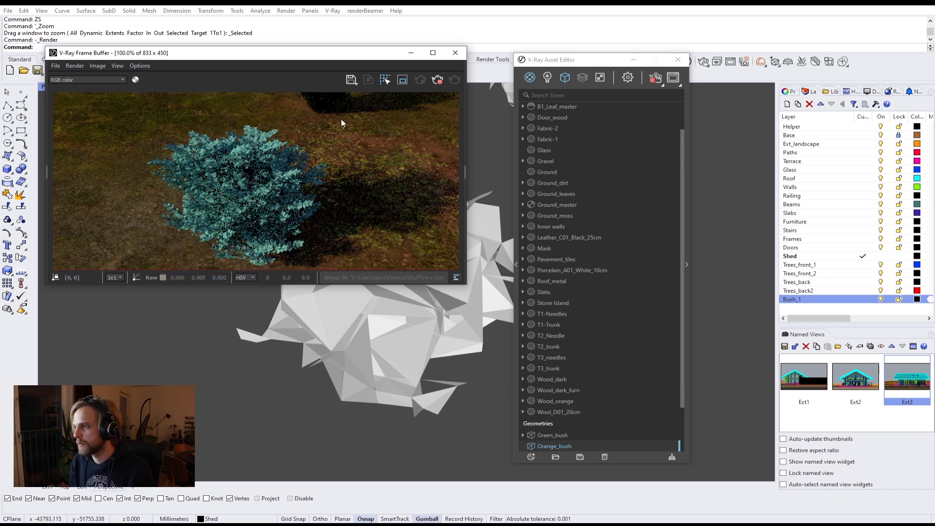
Assign T3_trunk to the first material slot of the Orange_bush proxy and B1_Leaf_master to the second
left_click(686, 266)
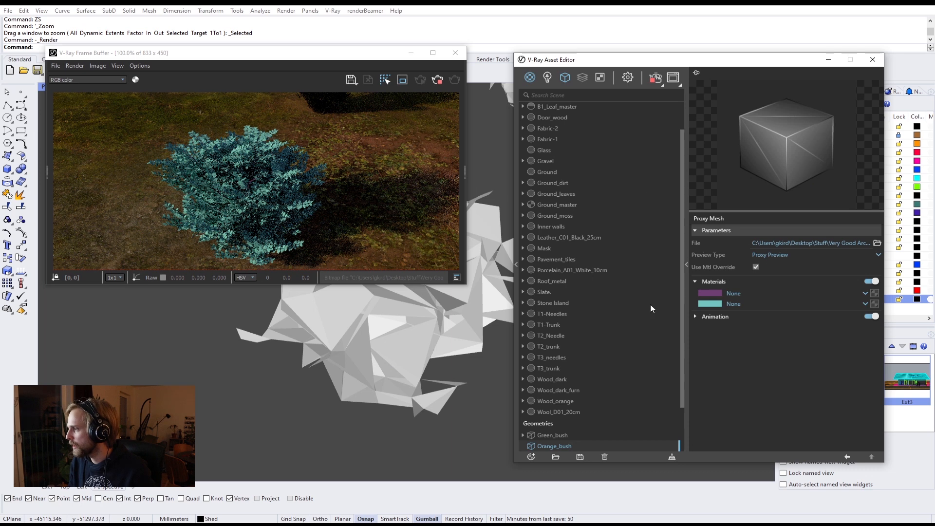
scroll(682, 335, "down", 1)
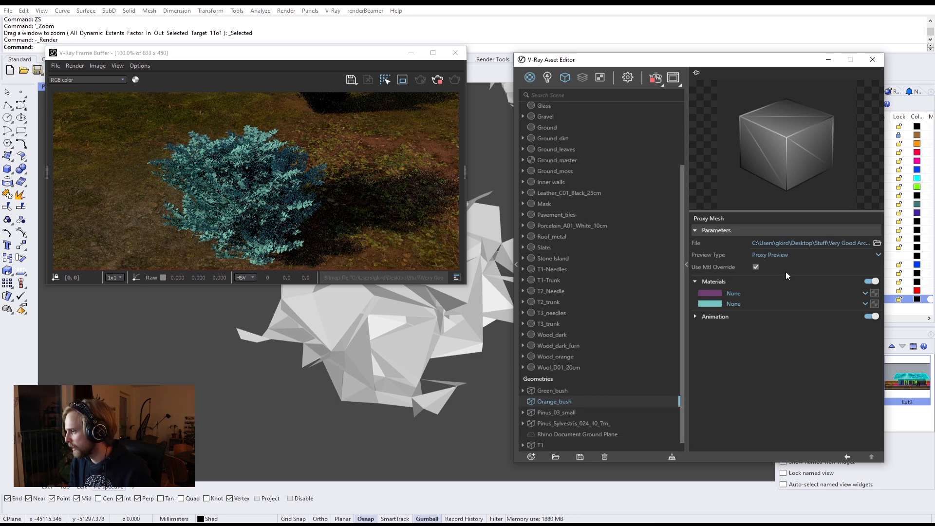
left_click(756, 294)
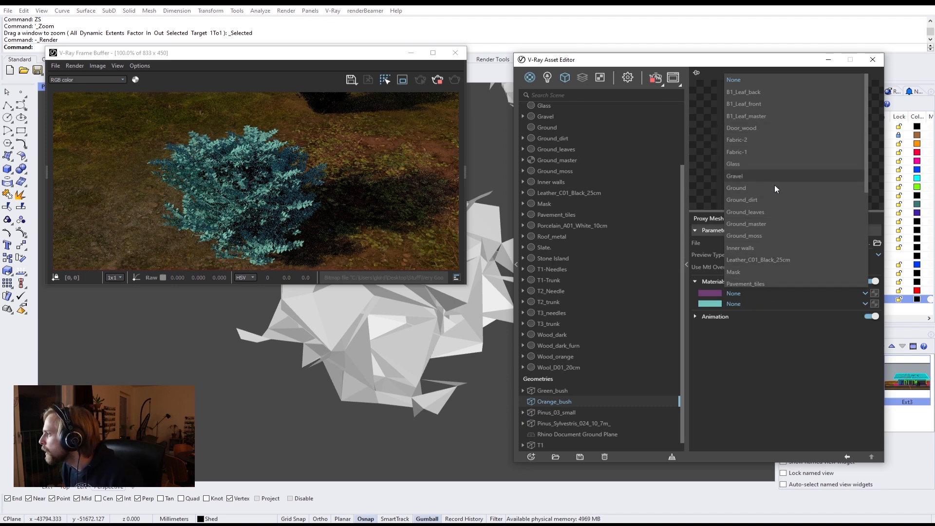
scroll(772, 204, "down", 5)
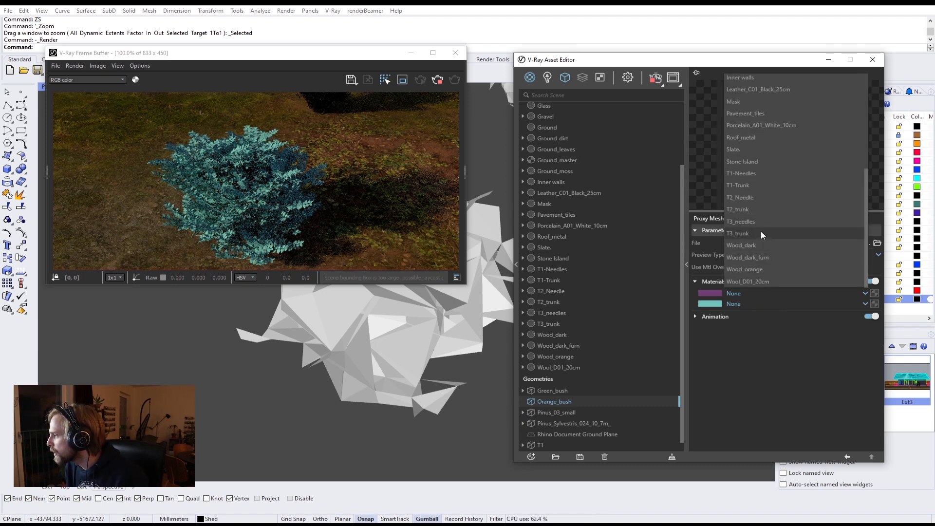
left_click(762, 234)
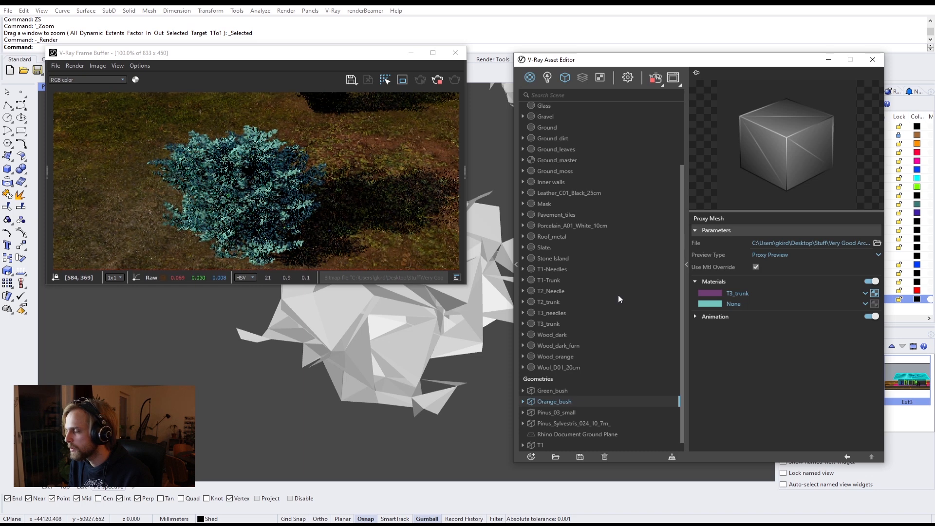
left_click(743, 306)
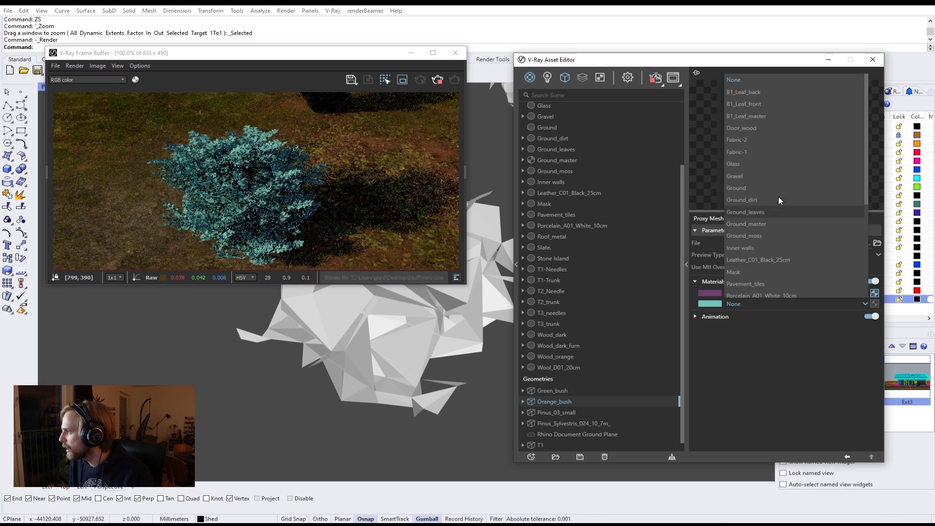
left_click(767, 116)
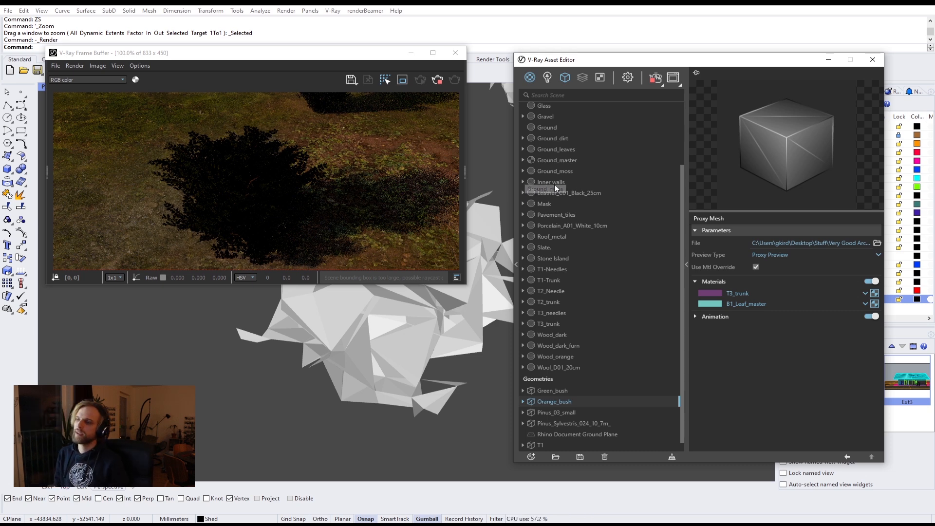
Duplicate the B1_Leaf_master, B1_Leaf_front and B1_Leaf_back materials
left_click_drag(683, 250, 674, 119)
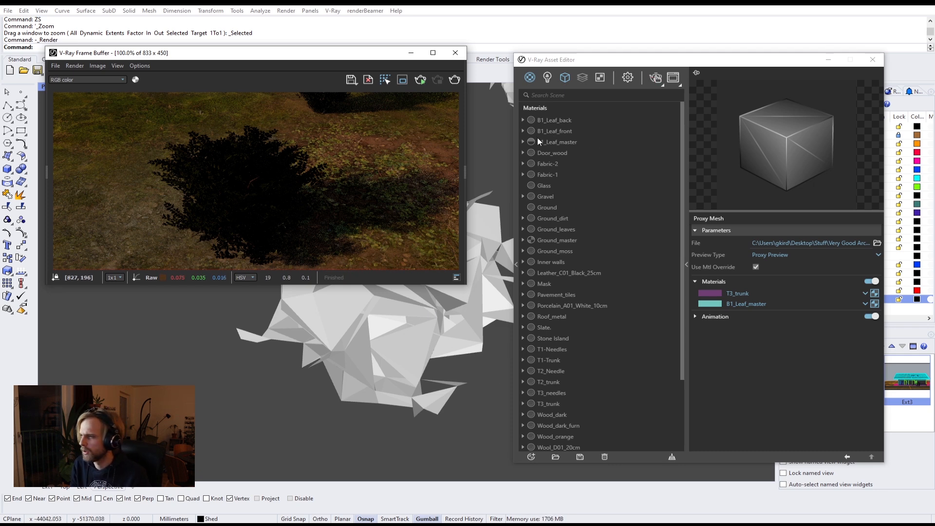
left_click(561, 140)
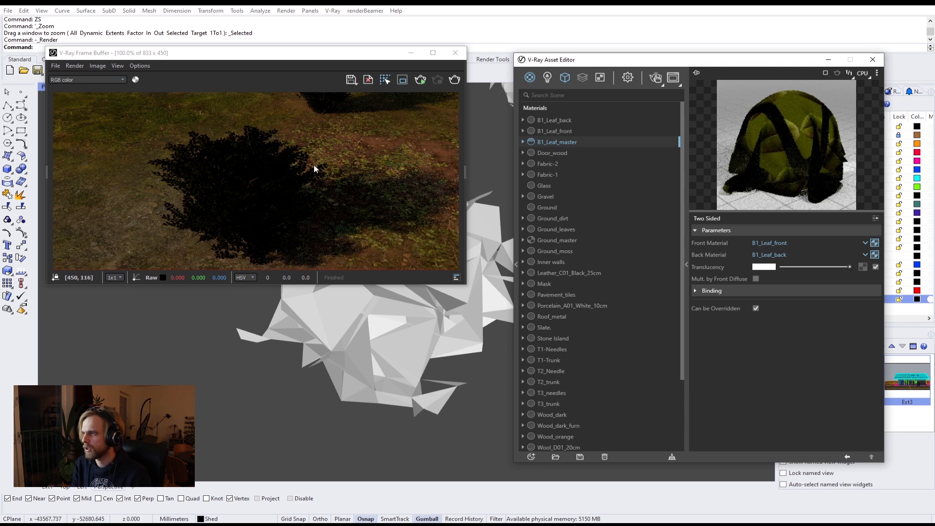
right_click(543, 142)
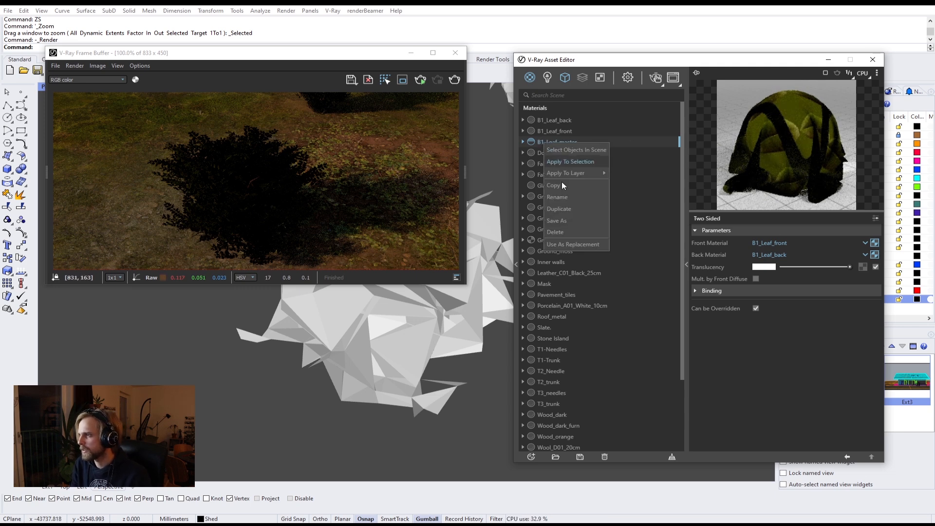
left_click(580, 211)
left_click(551, 131)
right_click(550, 130)
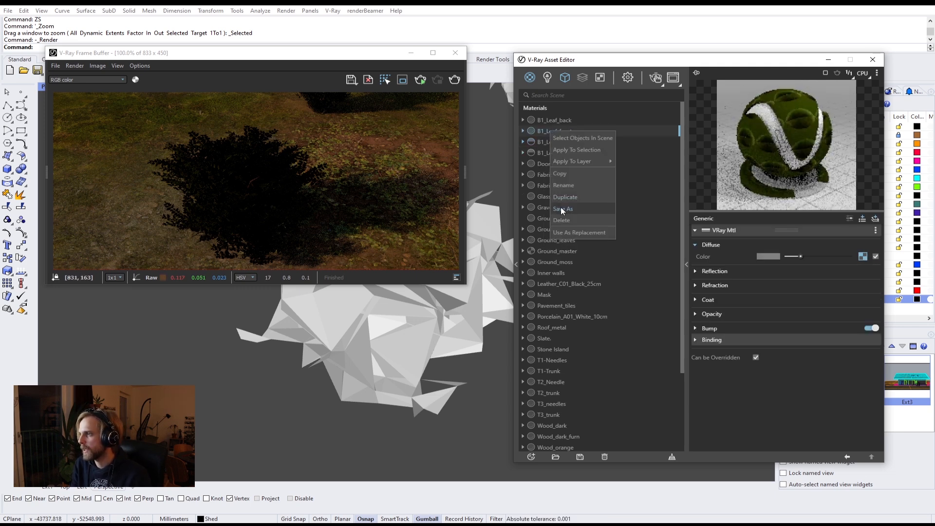
left_click(574, 199)
left_click(548, 119)
right_click(548, 119)
left_click(571, 189)
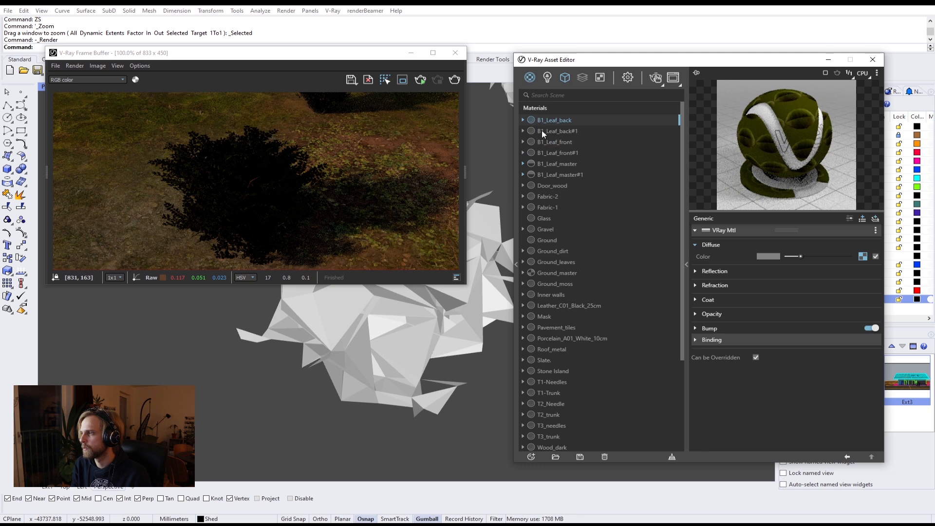
Rename the duplicated back and front leaf materials as B2_Leaf_back and B2_Leaf_front
double_click(546, 132)
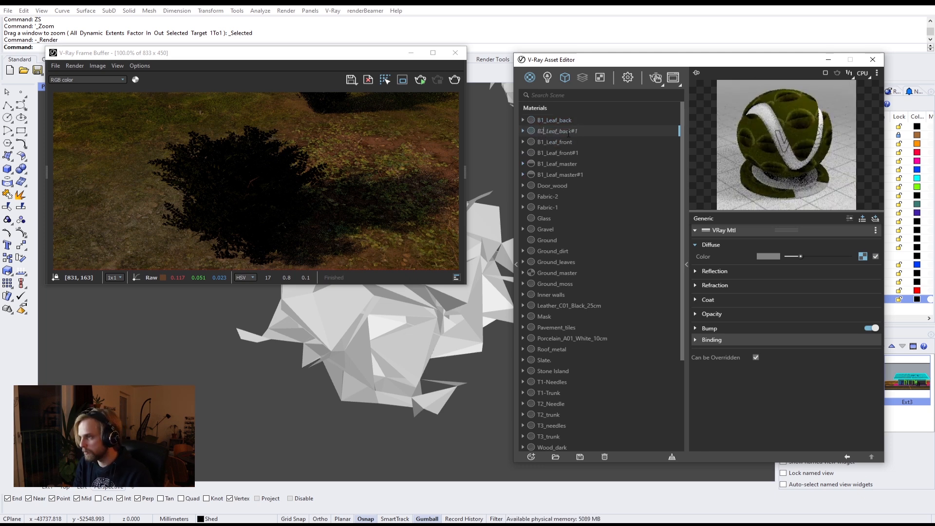
left_click_drag(571, 131, 594, 130)
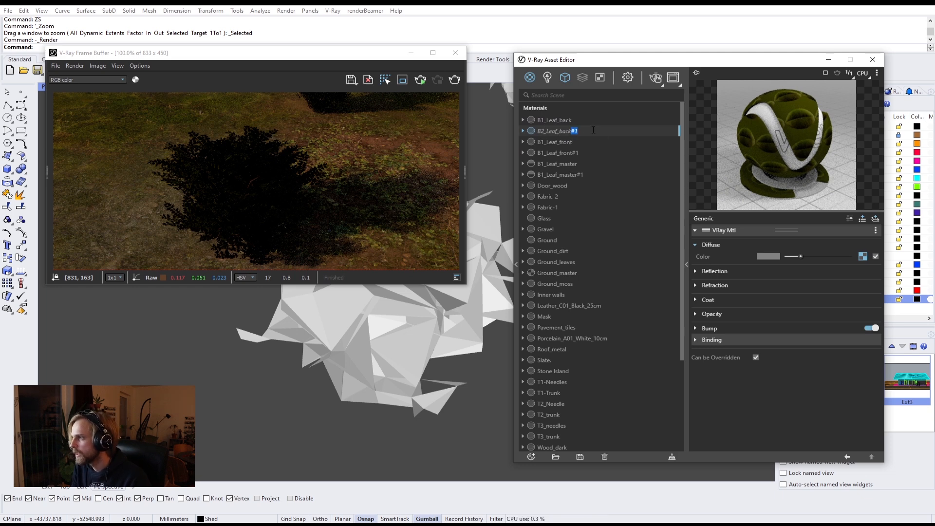
key("Return")
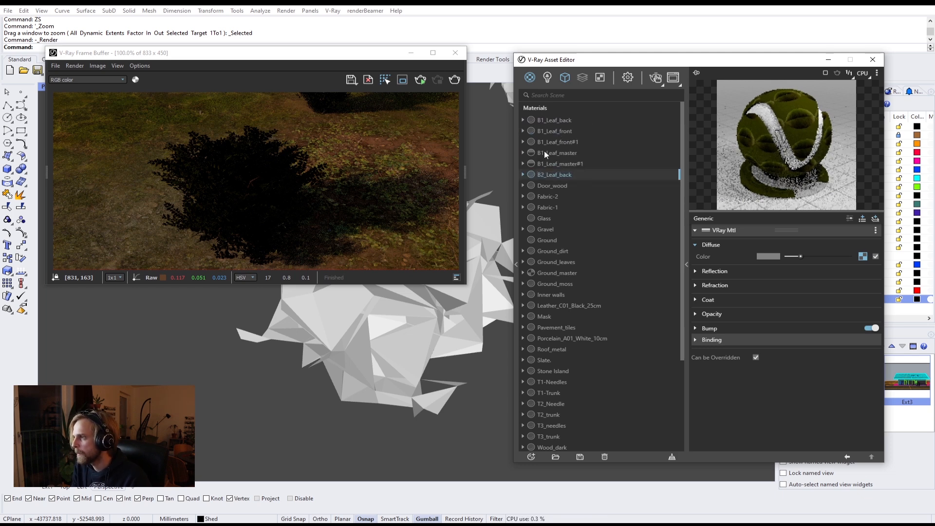
left_click(543, 141)
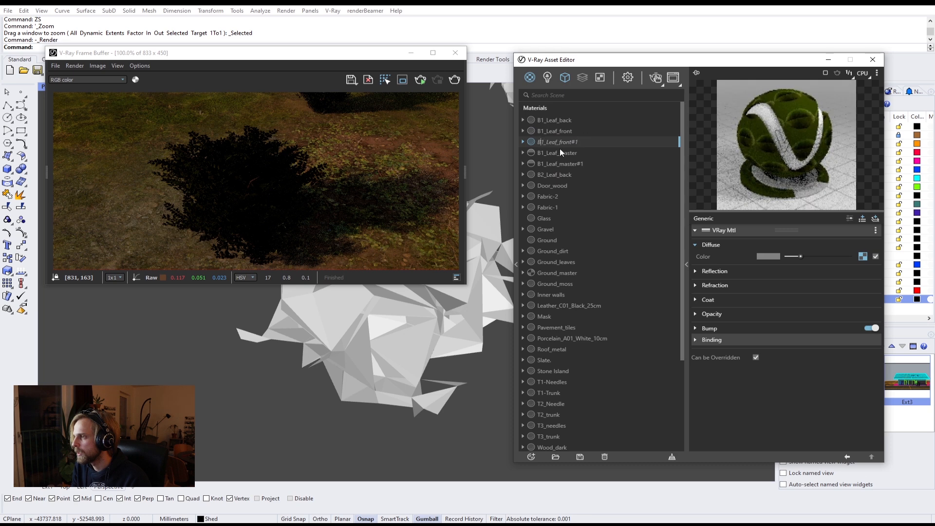
key("BackSpace")
type("2")
left_click_drag(570, 141, 593, 141)
key("Return")
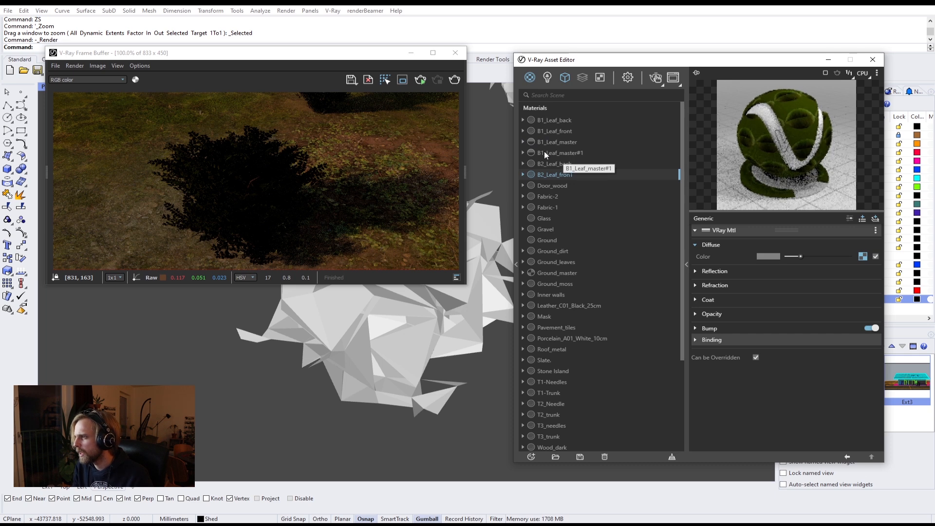
Rename the duplicated B1_Leaf_master#1 material as B2_Leaf_master
left_click(545, 152)
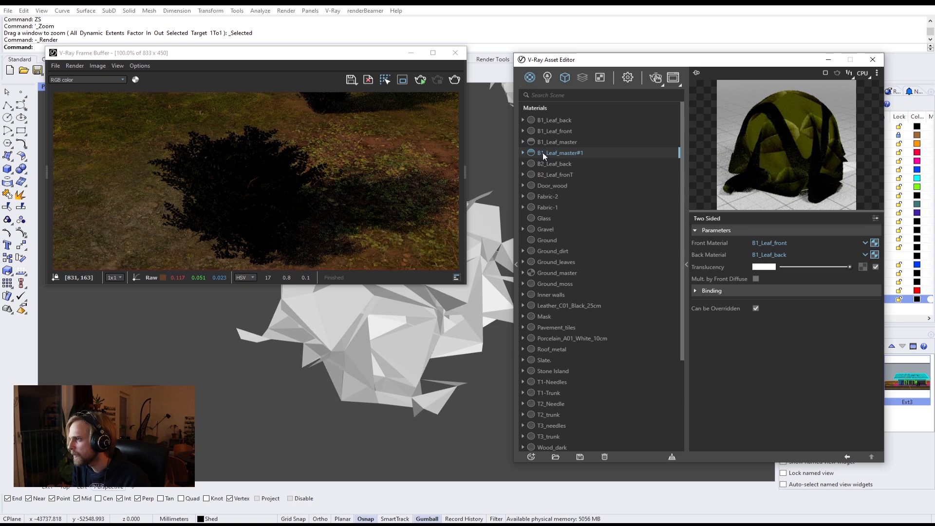
left_click(543, 152)
key("BackSpace")
type("2")
left_click_drag(575, 153, 599, 154)
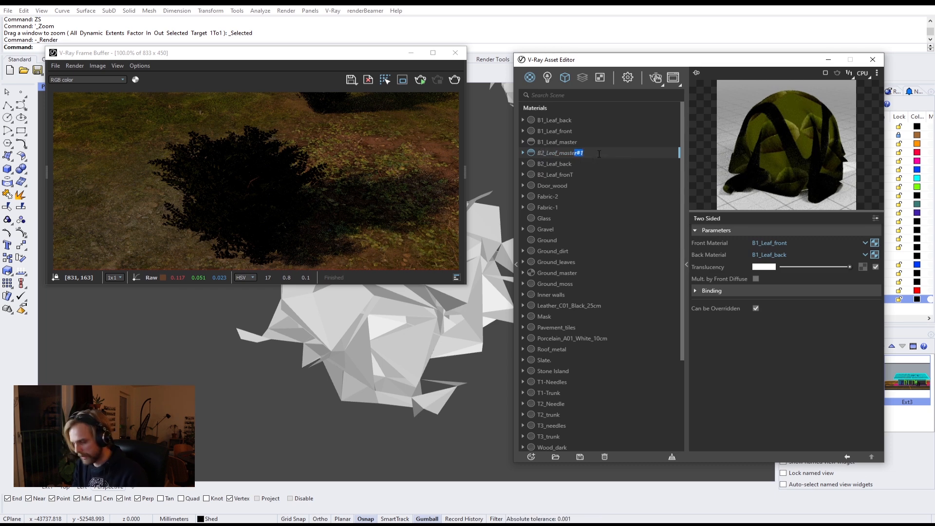
key("Return")
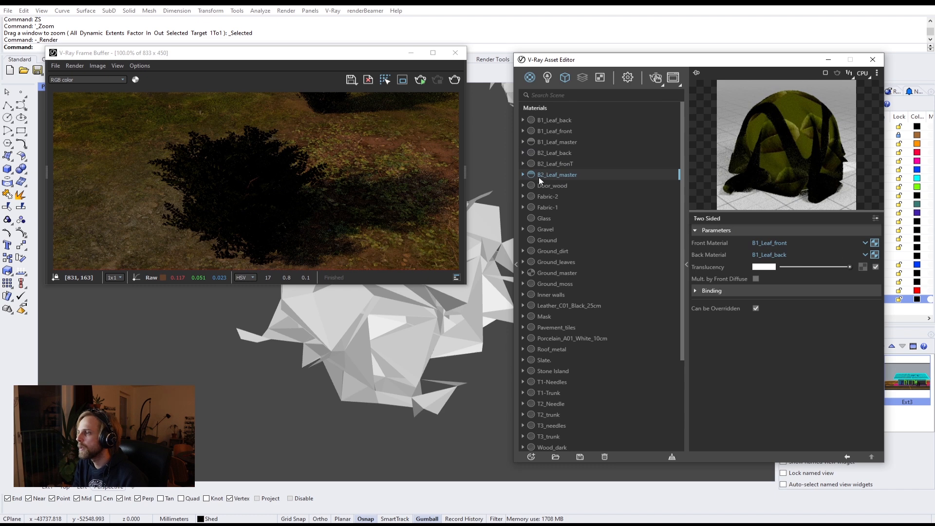
Set B2_Leaf_fronT as the front material and B2_Leaf_back as the back material of B2_Leaf_master
left_click(787, 244)
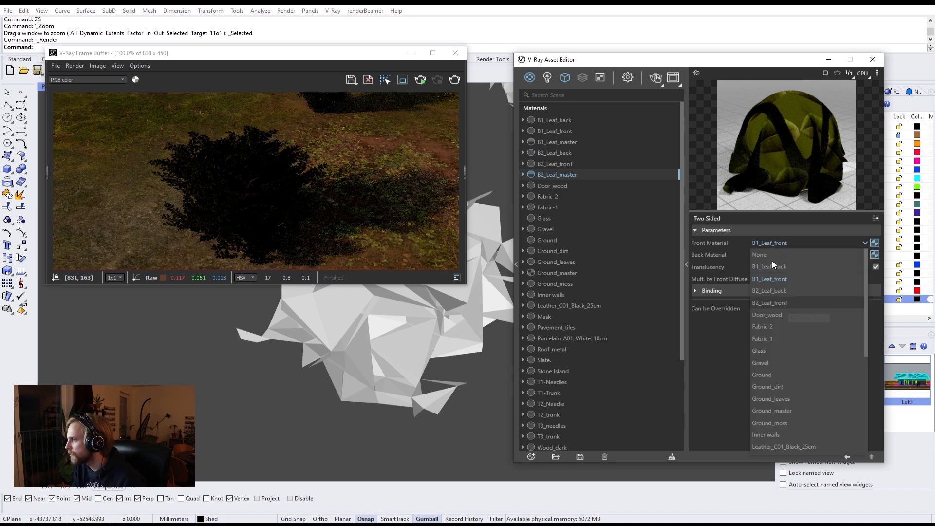
left_click(788, 304)
left_click(774, 254)
left_click(789, 301)
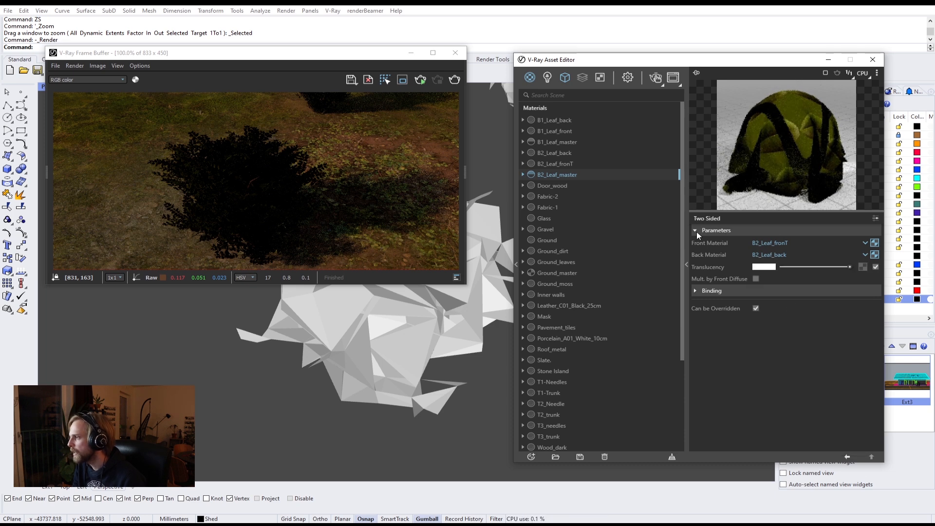
Wrap the diffuse texture of B2_Leaf_fronT in a Color Correction and set its hue to -45.7
left_click(563, 165)
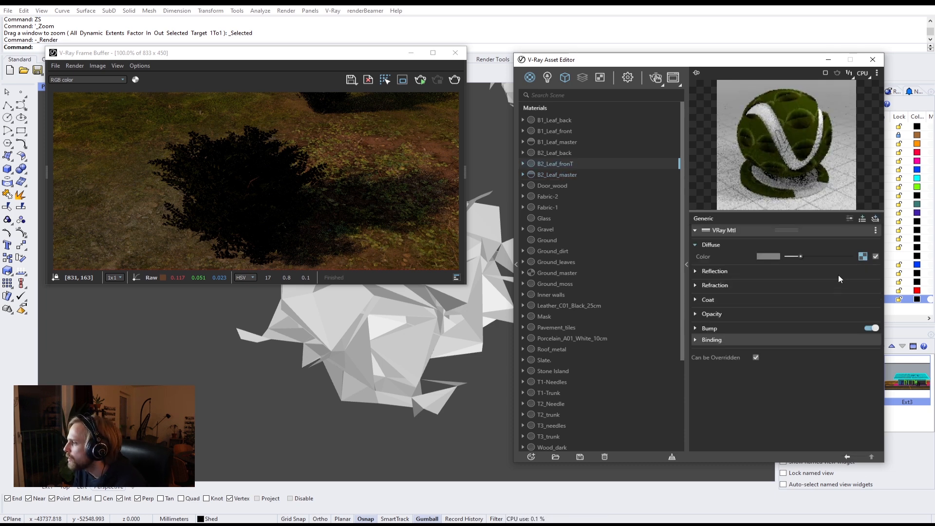
right_click(861, 257)
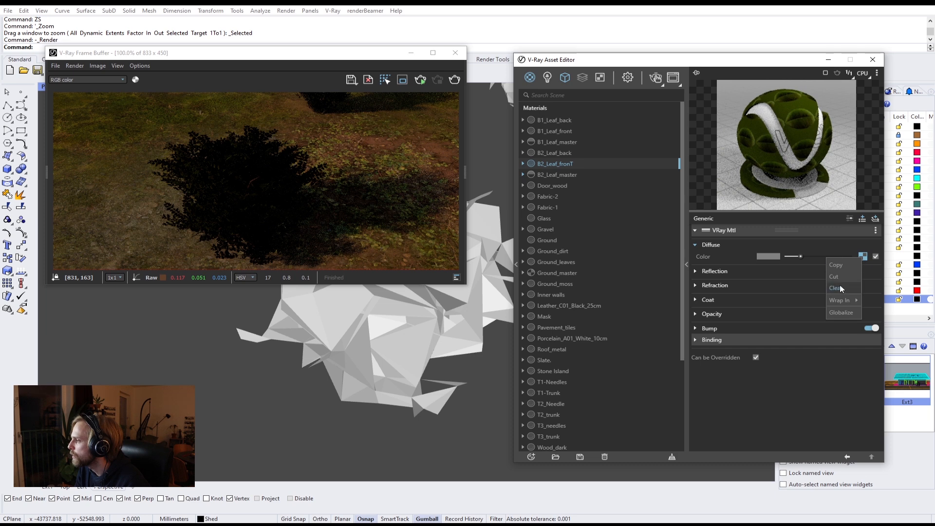
mouse_move(843, 301)
left_click(789, 145)
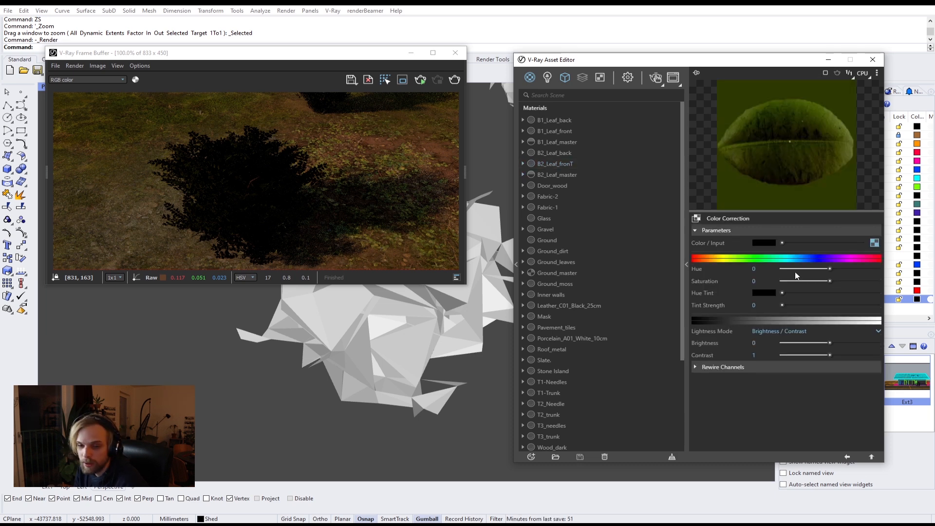
left_click_drag(814, 269, 819, 267)
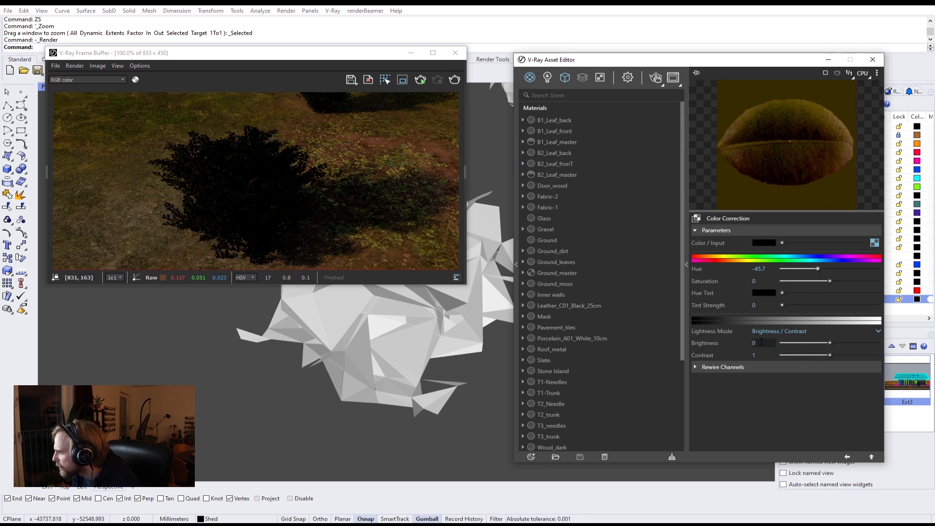
Try brightness values of 0.1, 1.01 and 0.01 in the front leaf's Color Correction
type(".1")
key("Return")
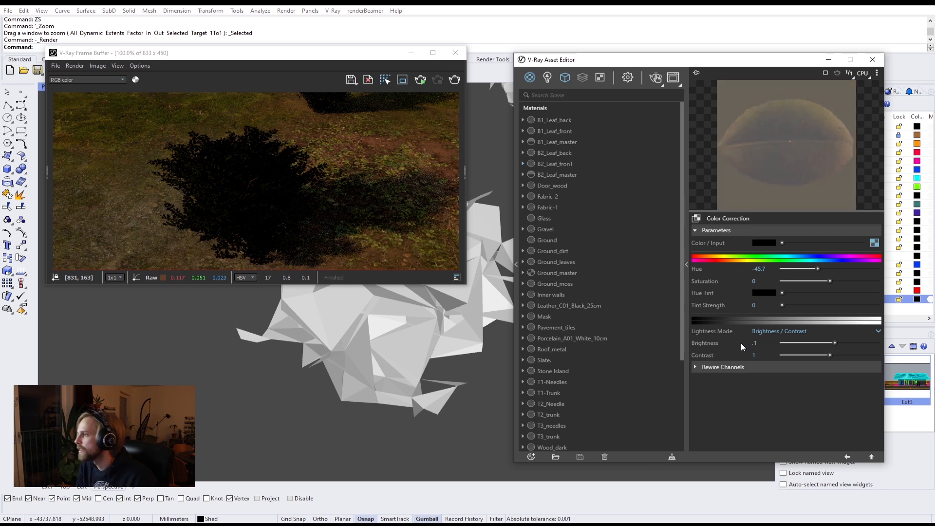
left_click_drag(763, 343, 729, 347)
type("1.0")
key("BackSpace")
key("BackSpace")
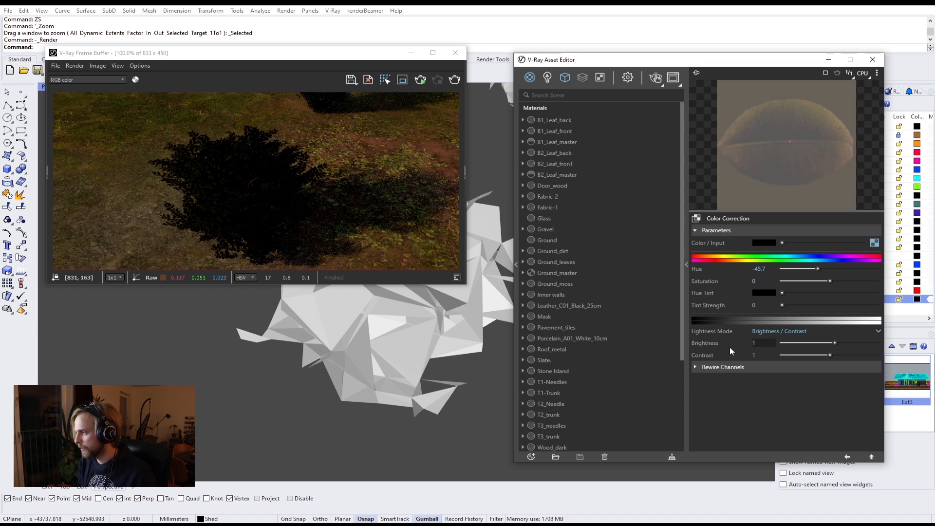
type(".01")
key("Return")
left_click(764, 343)
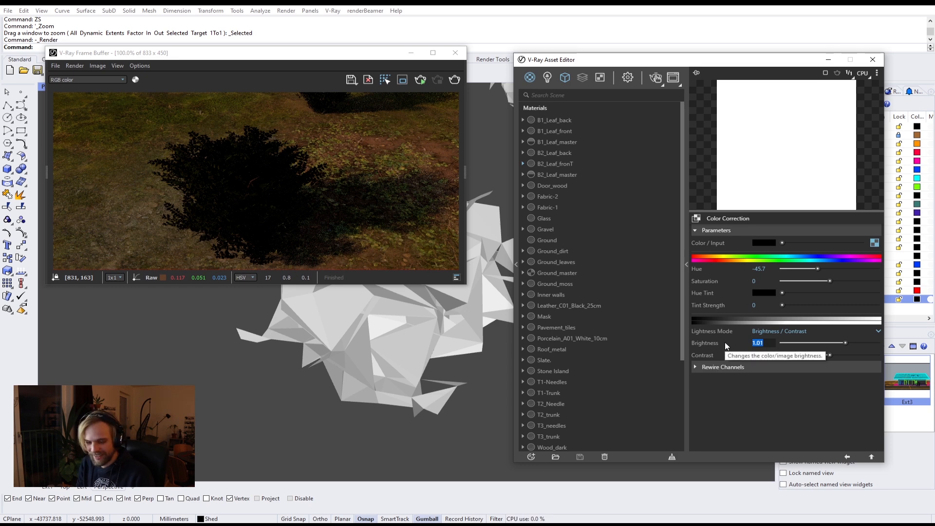
type("0.01")
key("Return")
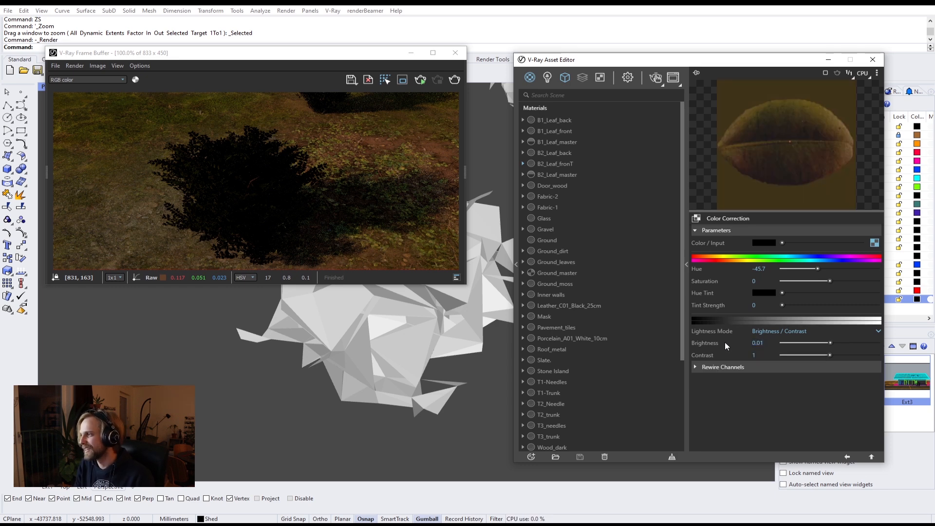
Set the front leaf's Color Correction to brightness 0.02 and contrast 1.01, and return to the material
left_click(765, 343)
key("BackSpace")
type("2")
key("Tab")
type("1.01")
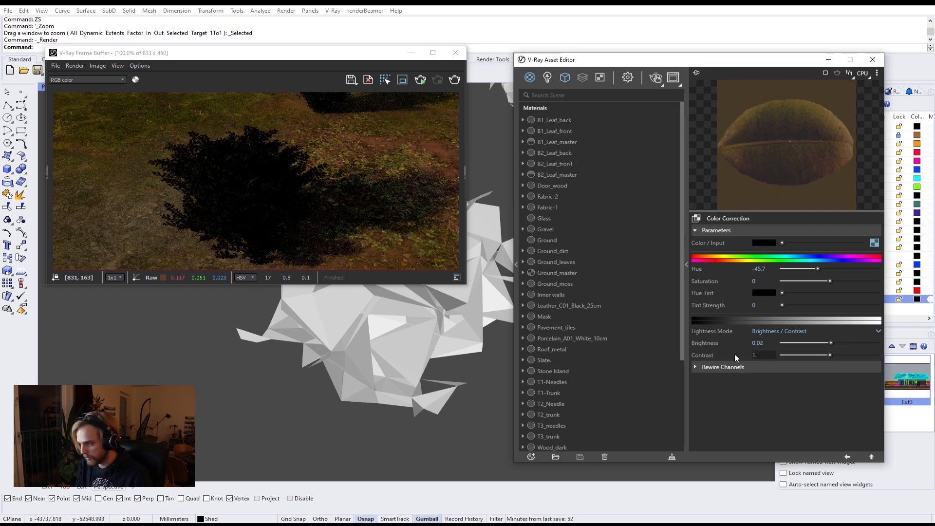
key("Return")
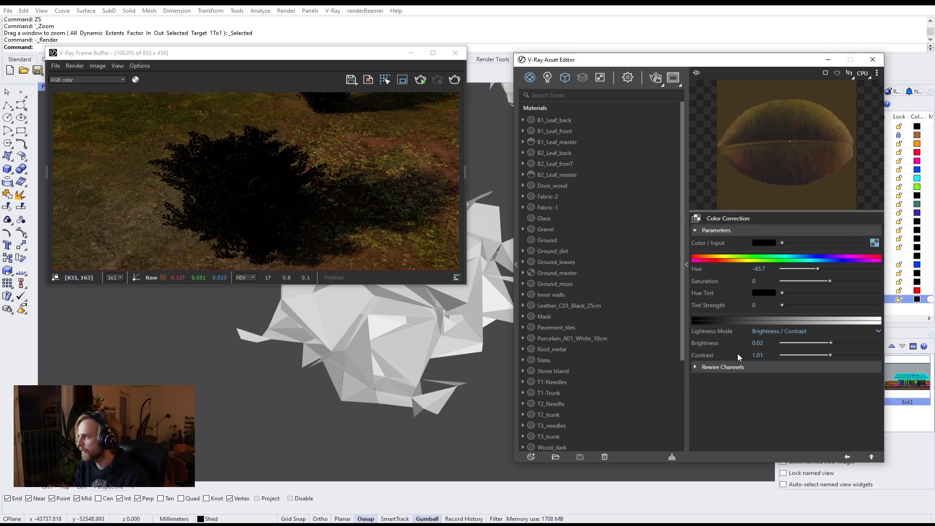
left_click(872, 456)
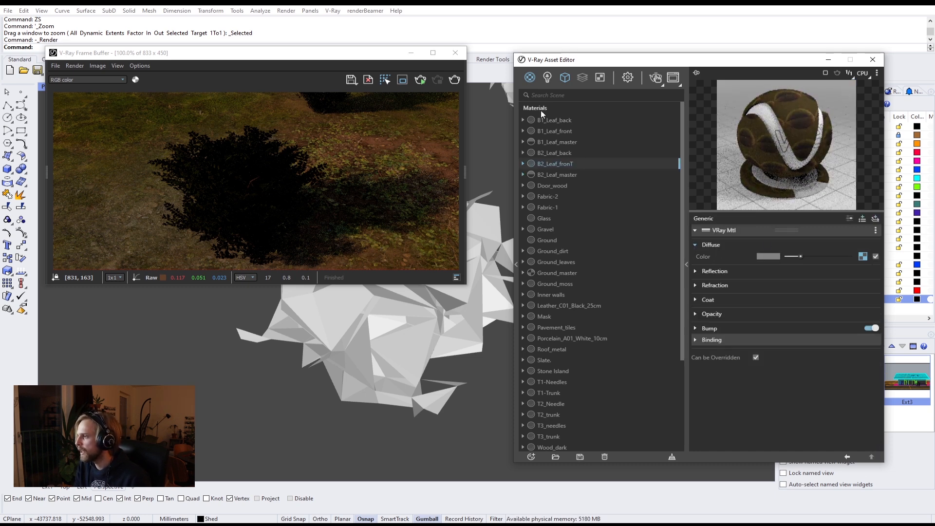
Set the hue to -62.2 and the saturation to -0.49 in the Color Correction of B2_Leaf_back's diffuse texture
left_click(546, 176)
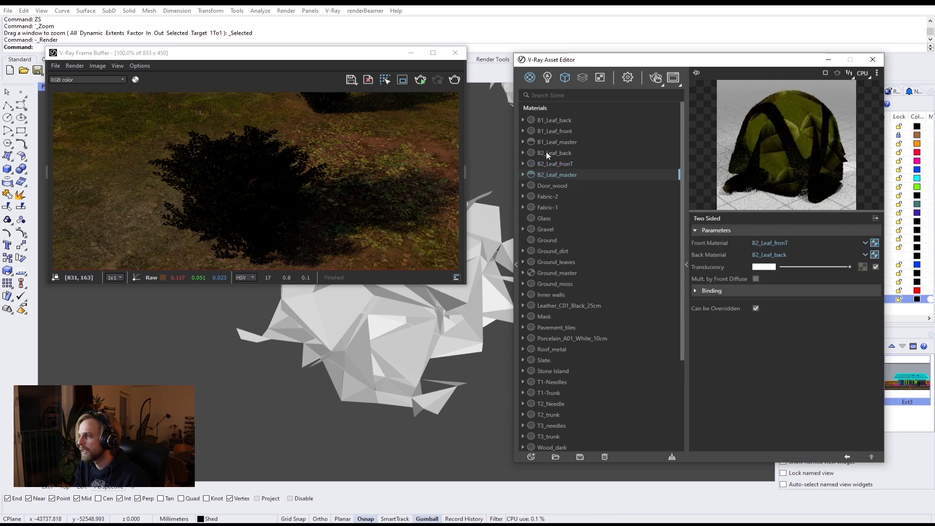
left_click(547, 153)
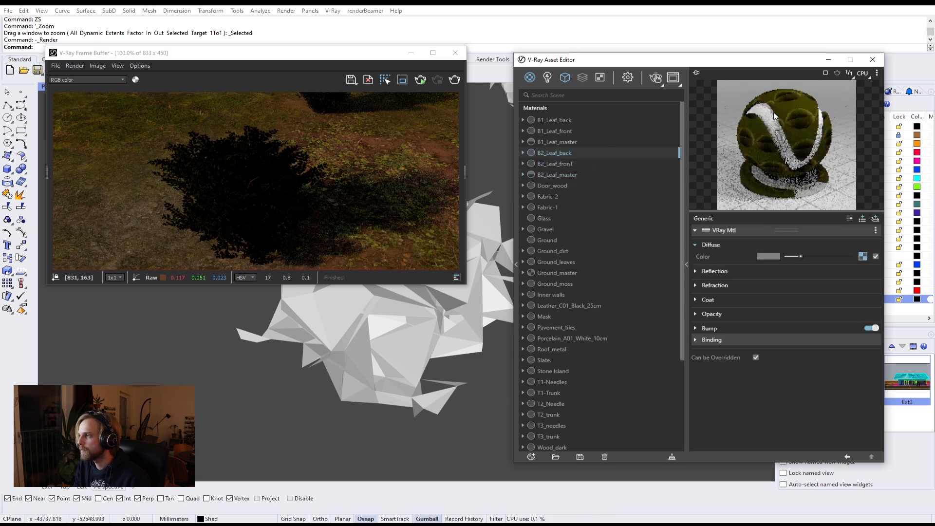
left_click(863, 257)
type("-30")
key("Return")
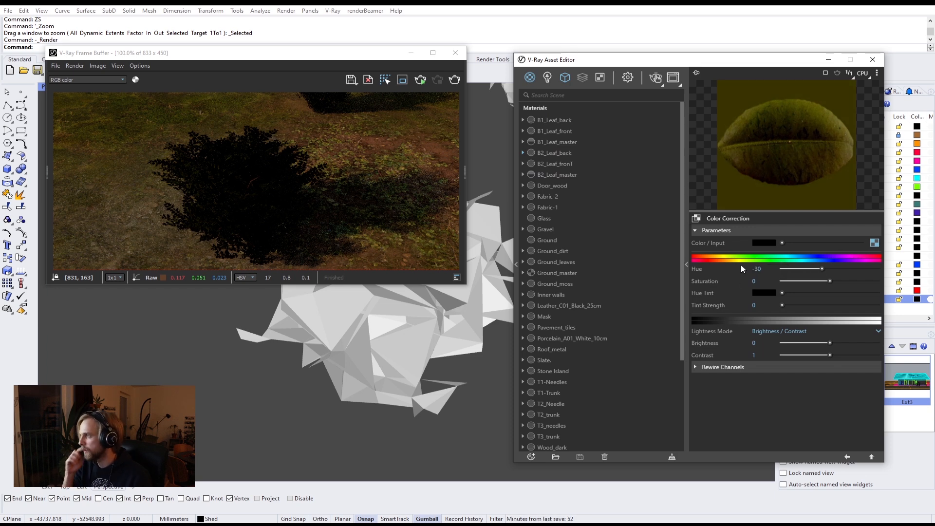
left_click_drag(797, 270, 814, 269)
left_click(807, 282)
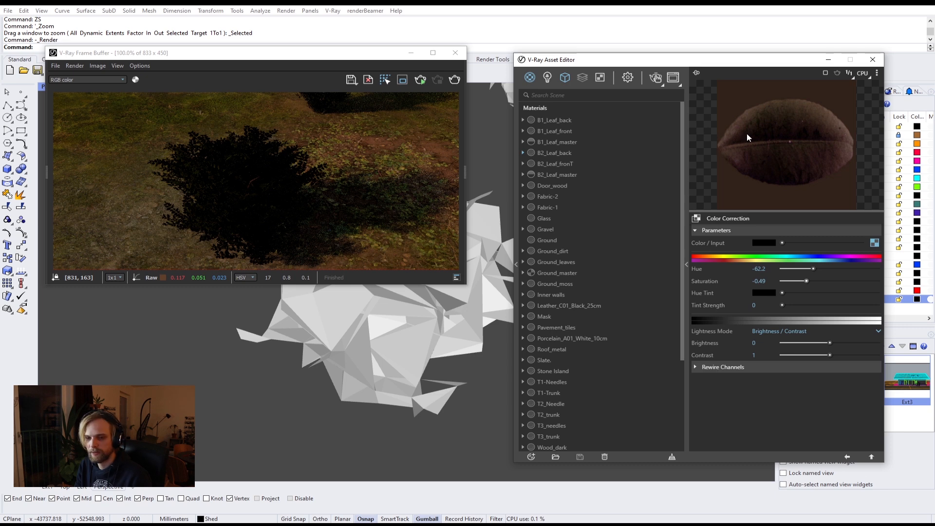
Set the back leaf's Color Correction to brightness 0.03 and contrast 1.05, and return to the material
left_click(755, 343)
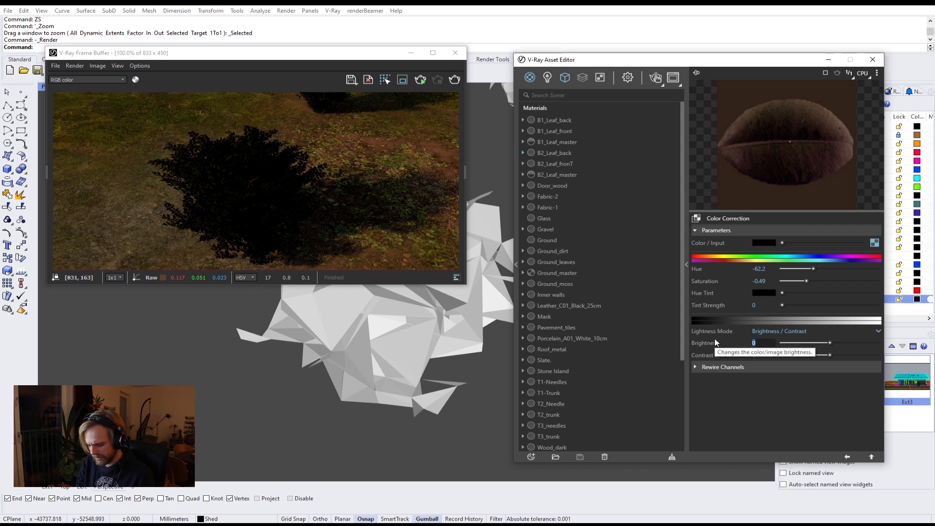
type("0.03")
key("Tab")
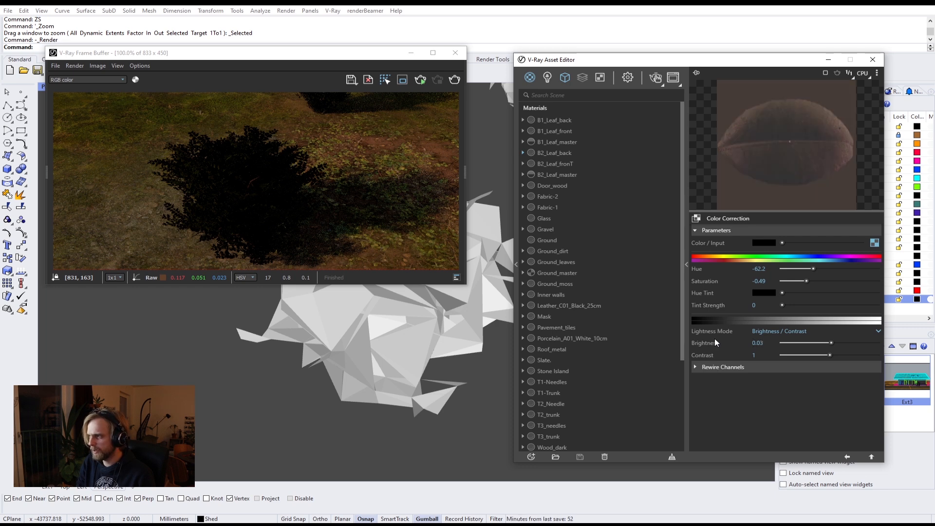
type("1.02")
key("Return")
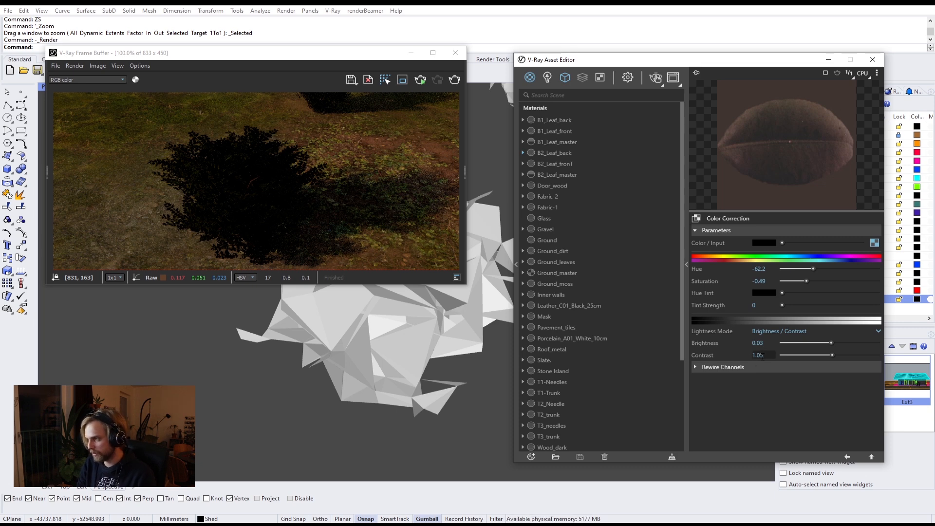
key("Return")
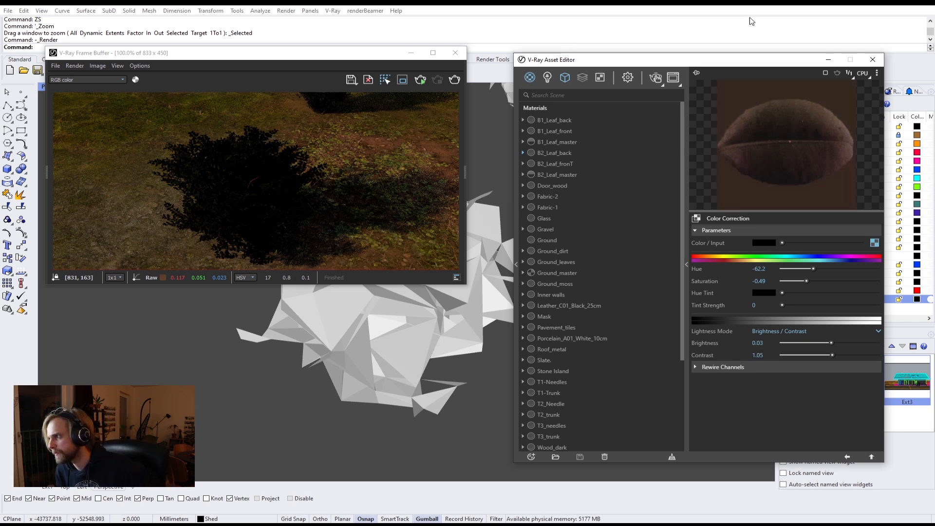
left_click(871, 457)
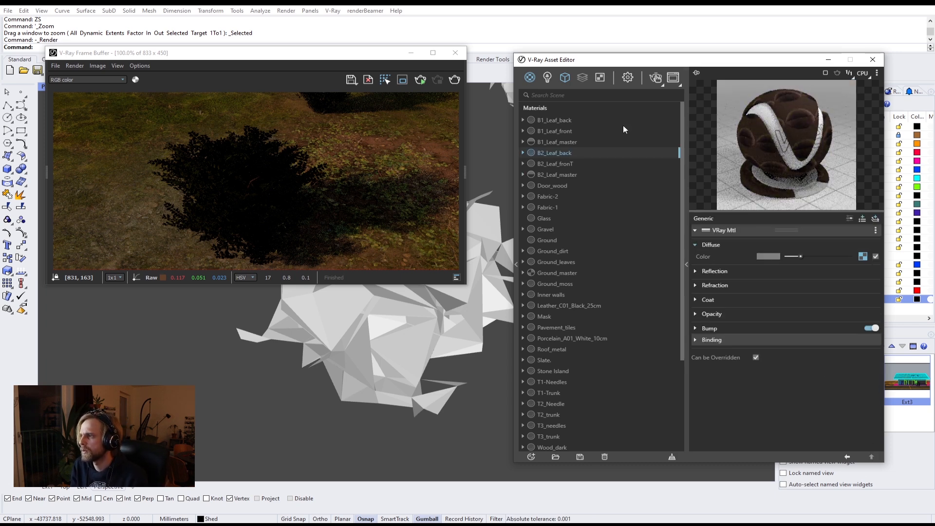
Check the B2_Leaf_master preview and assign this material to the second material slot of the Orange_bush proxy
left_click(561, 174)
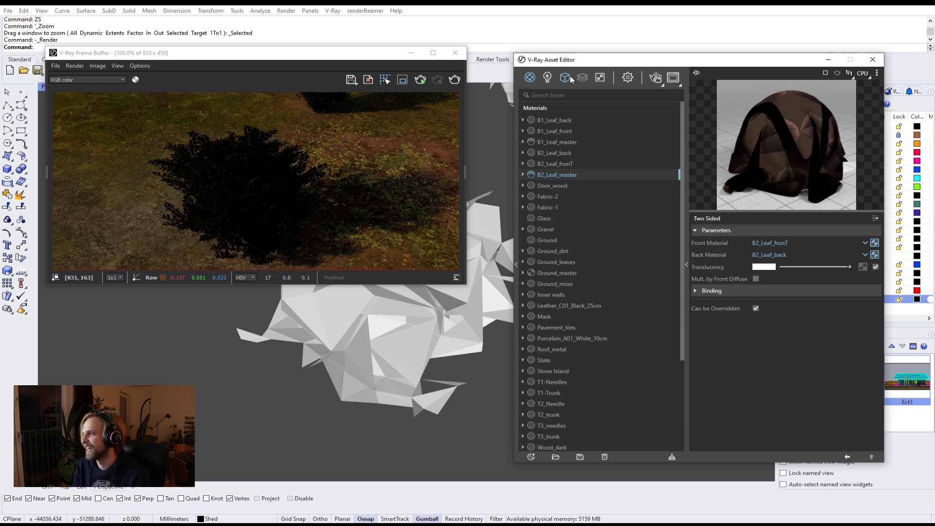
left_click(627, 77)
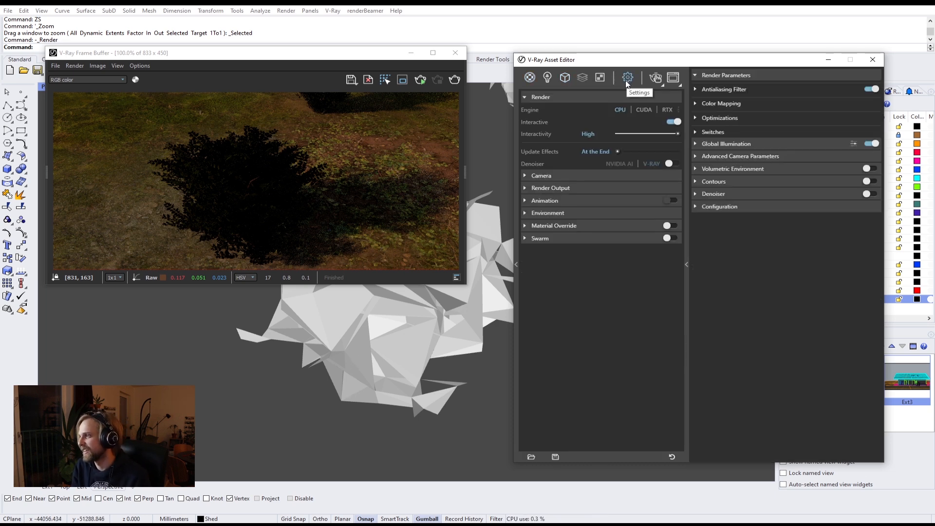
left_click(566, 78)
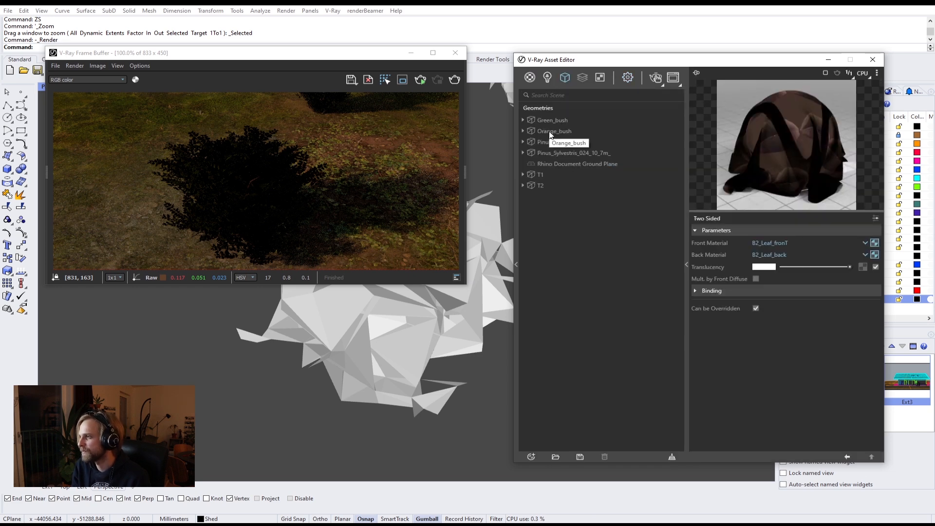
left_click(562, 132)
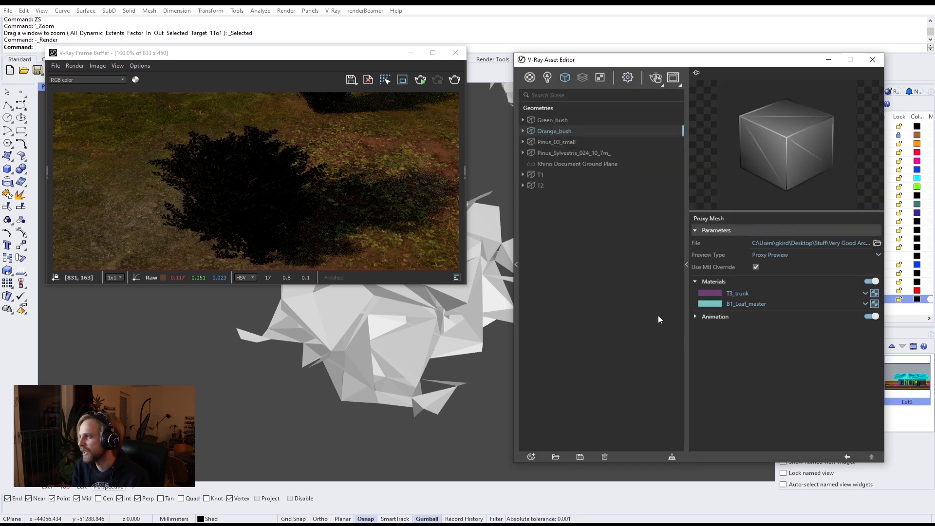
left_click(740, 304)
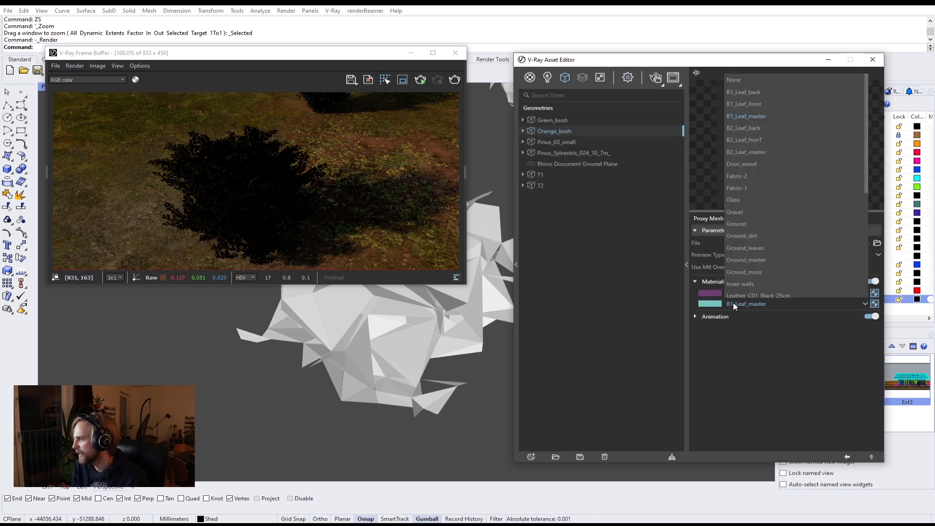
left_click(744, 152)
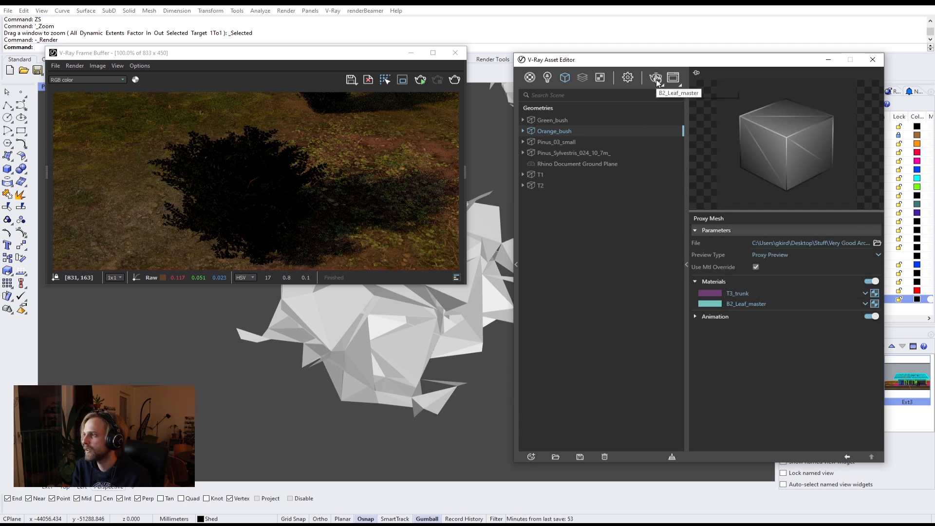
Start an interactive render of the orange bush and orbit the perspective view to see it from another side
left_click(655, 79)
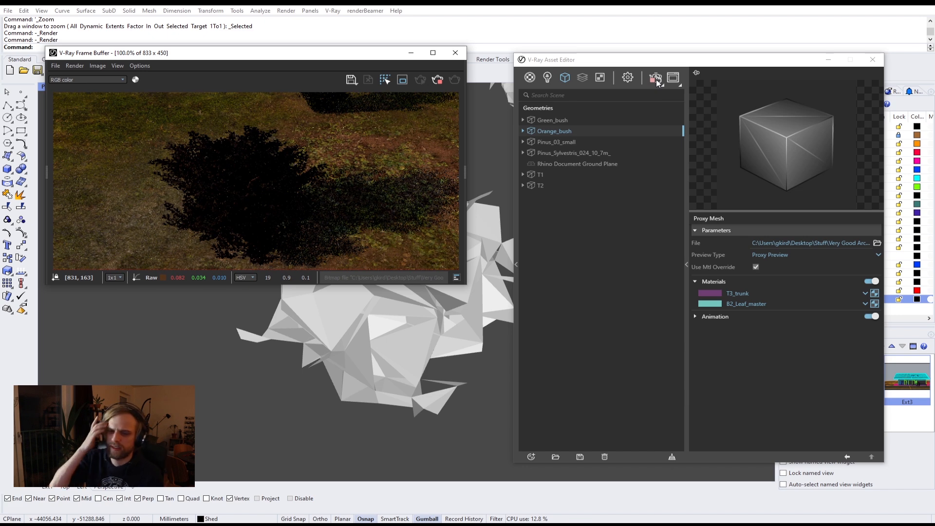
right_click_drag(301, 359, 421, 354)
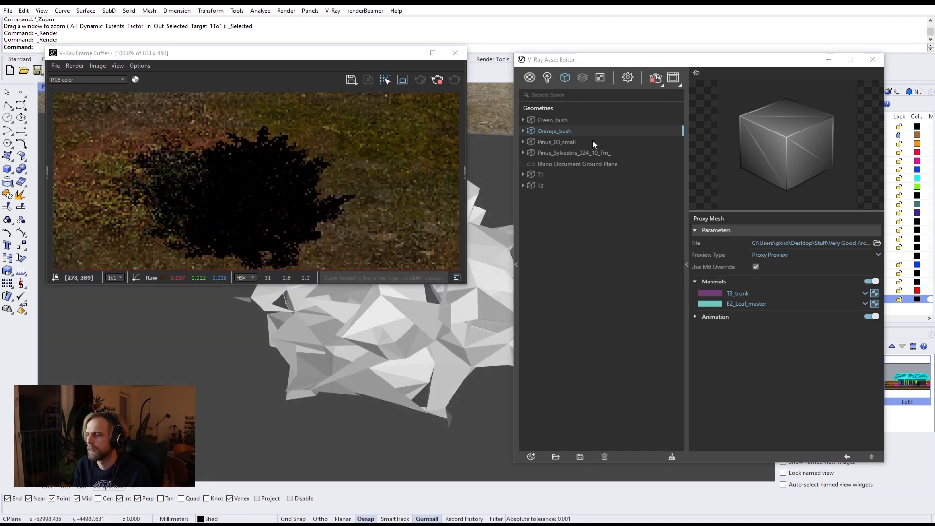
Set the camera's exposure value to 13 in the render settings
left_click(628, 77)
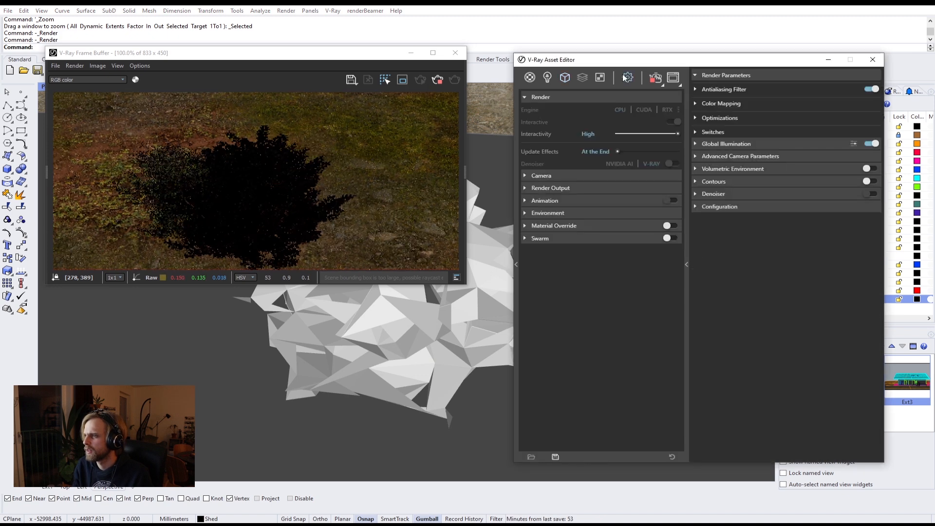
left_click(551, 176)
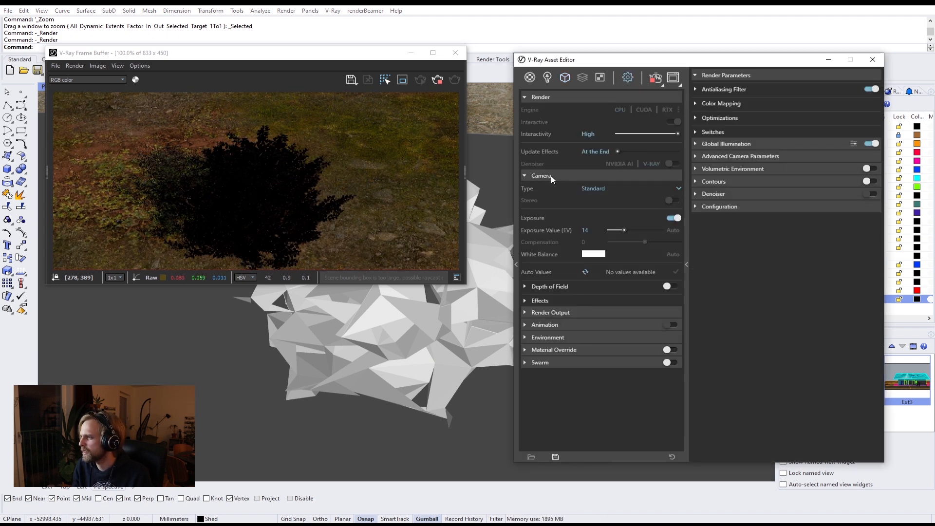
type("1")
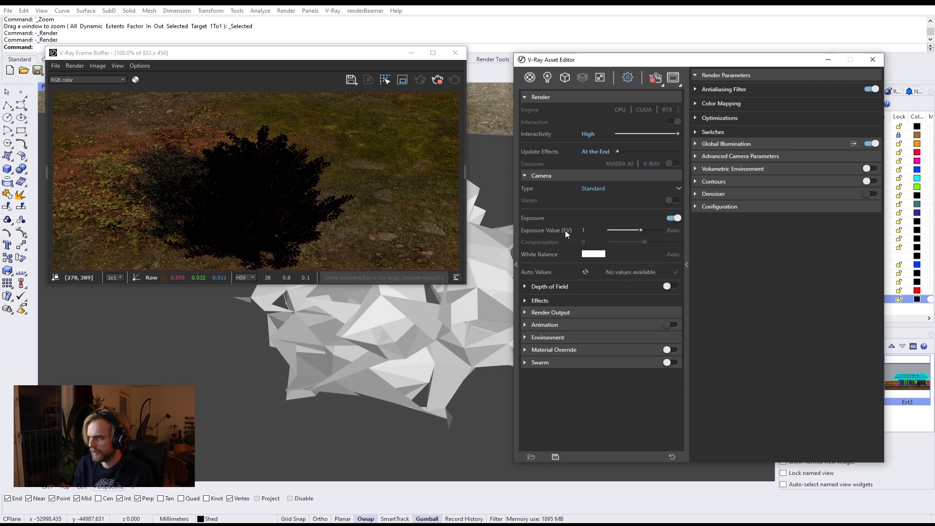
type("3")
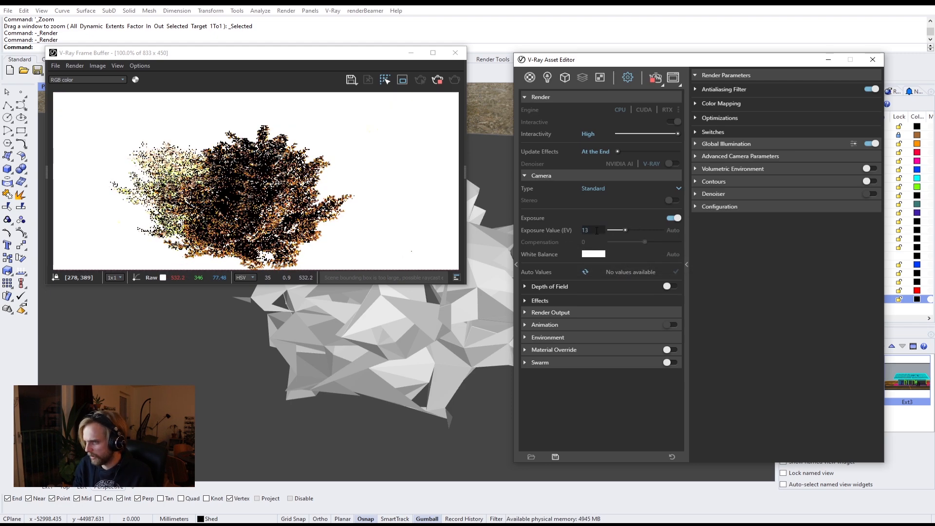
key("Return")
Examine both bushes from several angles in the interactive render, and stop the render
right_click_drag(386, 344, 356, 312)
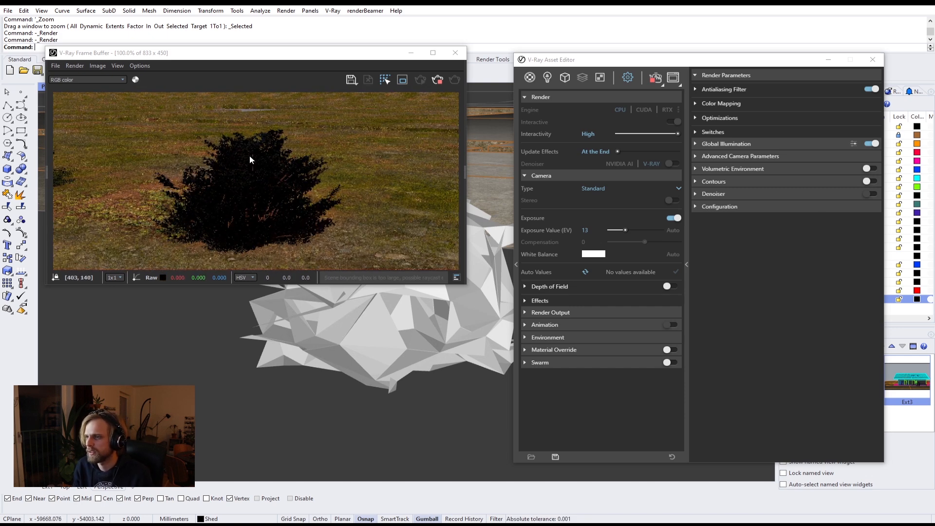
scroll(246, 155, "up", 1)
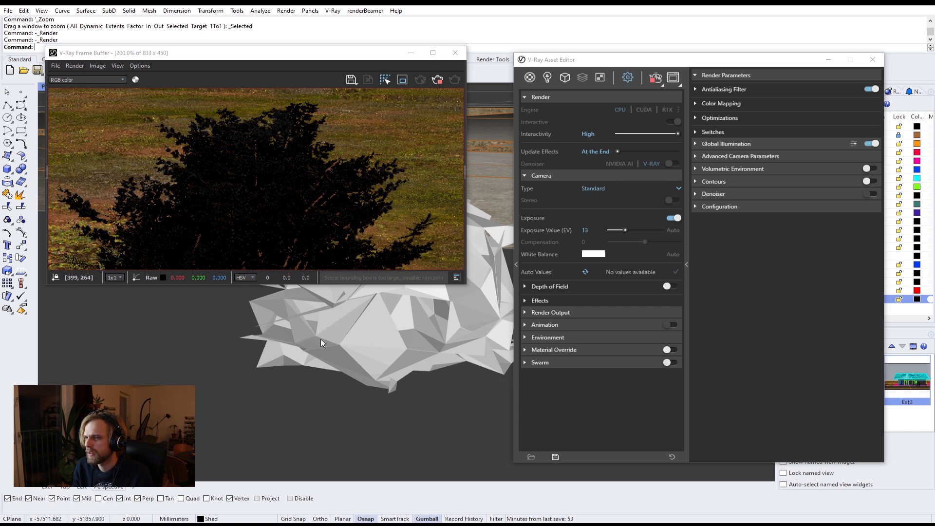
mouse_move(332, 344)
right_mouse_down()
mouse_move(376, 371)
mouse_move(362, 343)
mouse_move(337, 333)
right_mouse_up()
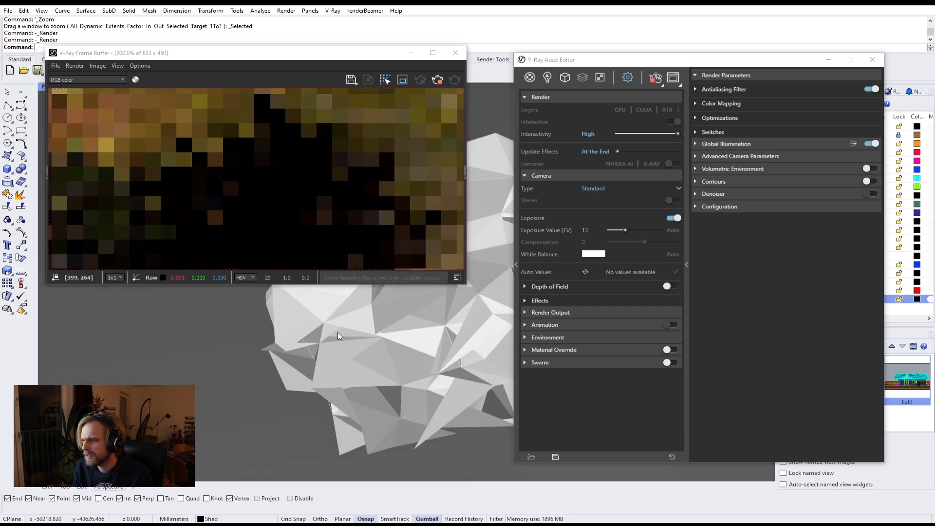
scroll(338, 333, "down", 3)
right_click_drag(262, 335, 453, 289, "shift")
right_click_drag(201, 355, 126, 314)
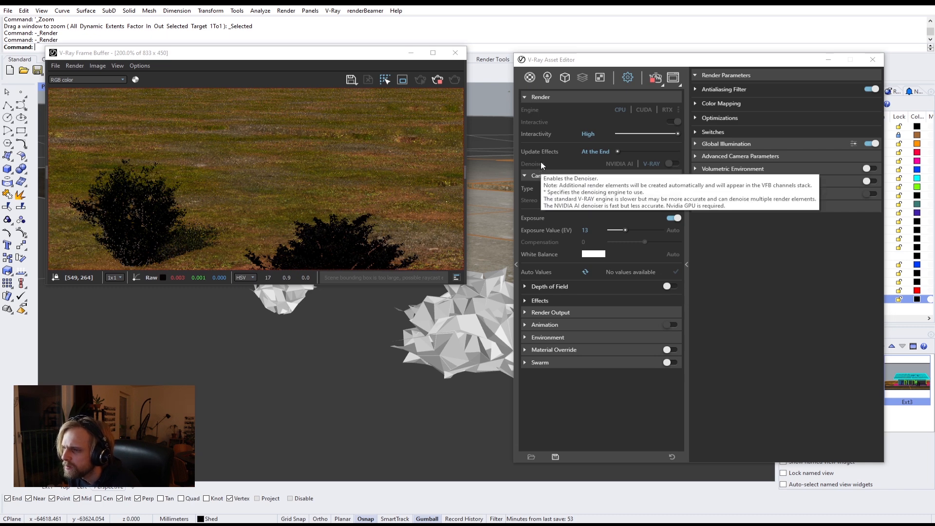
left_click(436, 77)
Set brightness to 0.05 and contrast to 1.05 in the Color Correction of B1_Leaf_back's diffuse texture
left_click(530, 77)
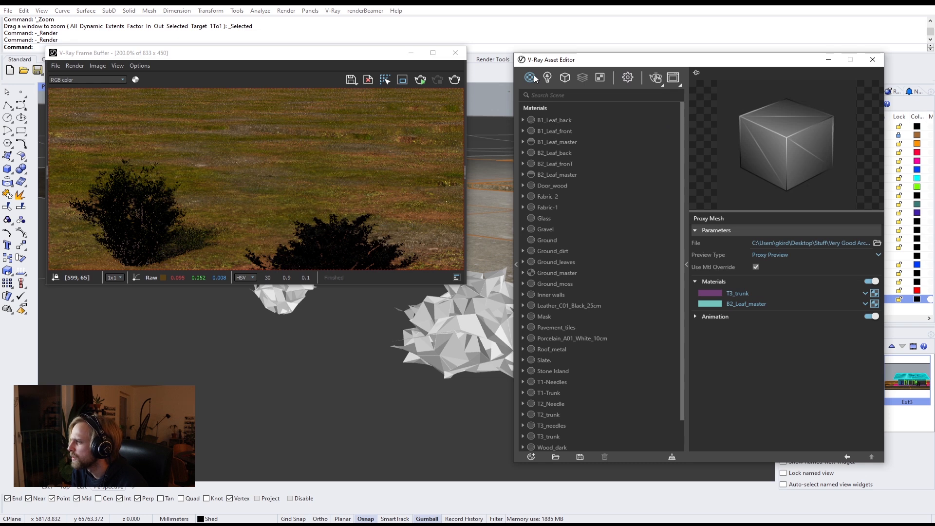
left_click(563, 124)
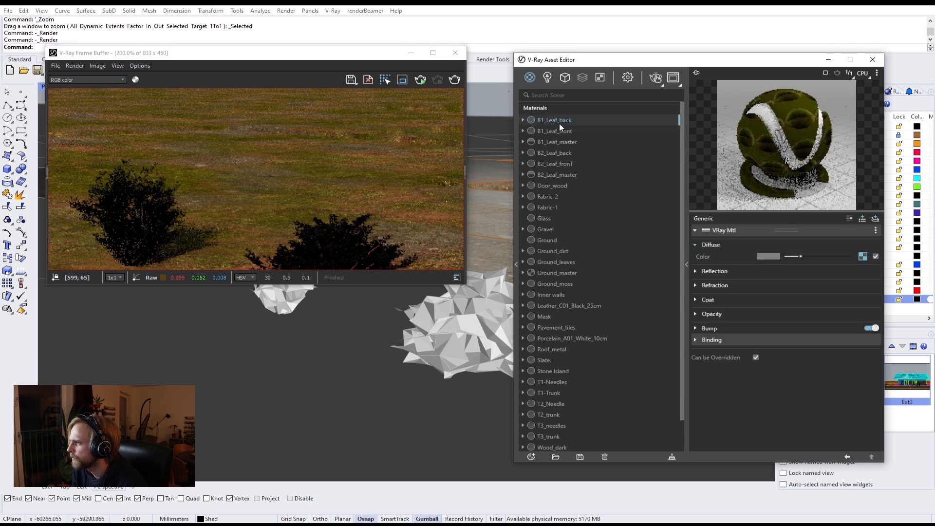
left_click(863, 256)
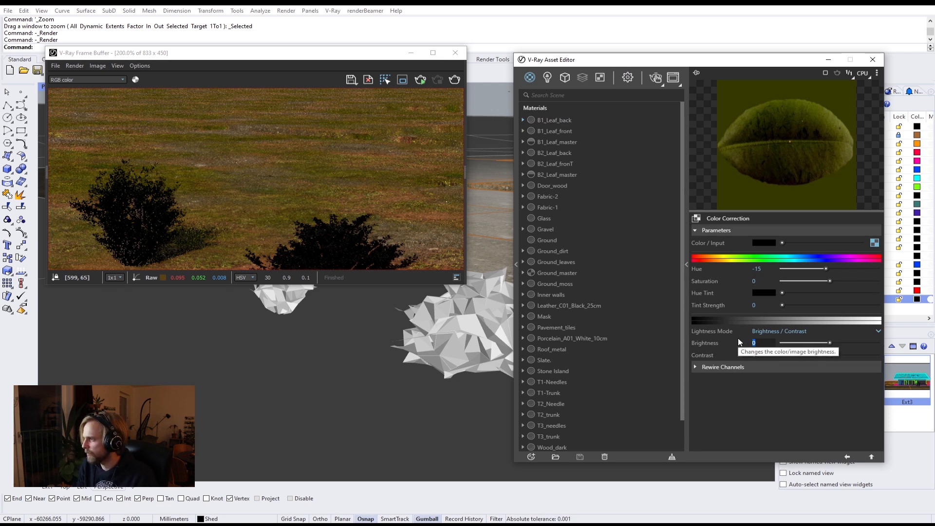
type(".1")
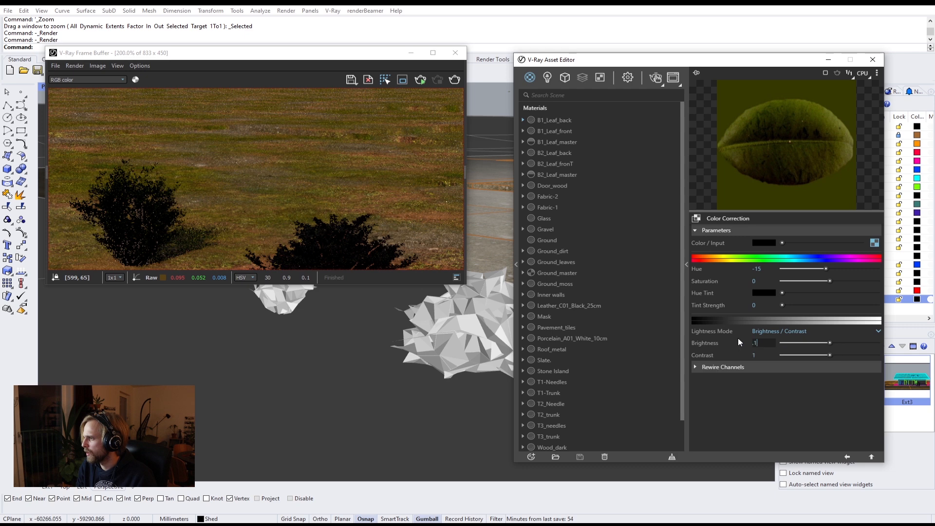
key("Return")
left_click(755, 343)
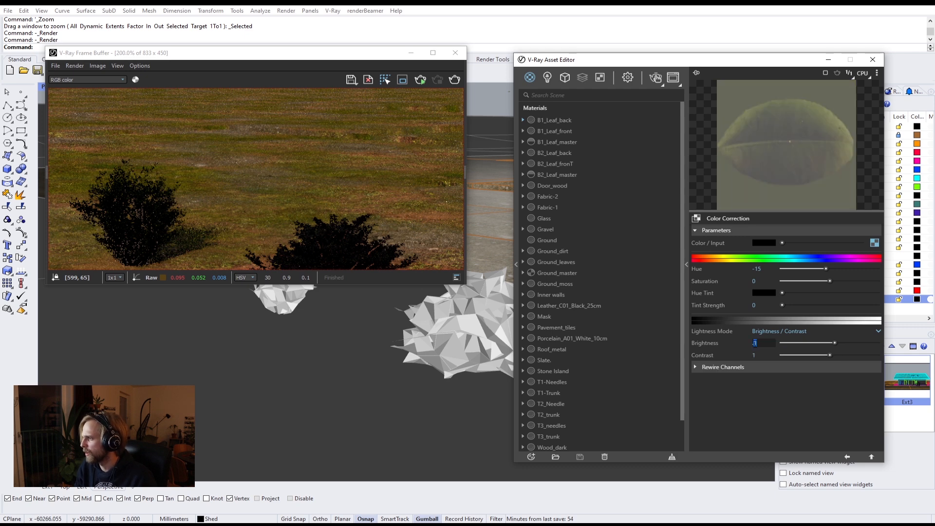
key("Return")
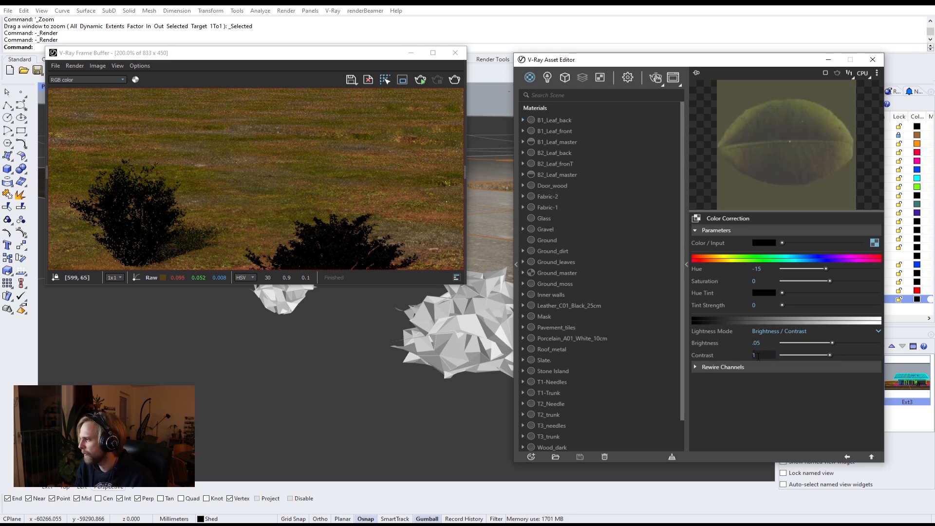
type("1.05")
key("Return")
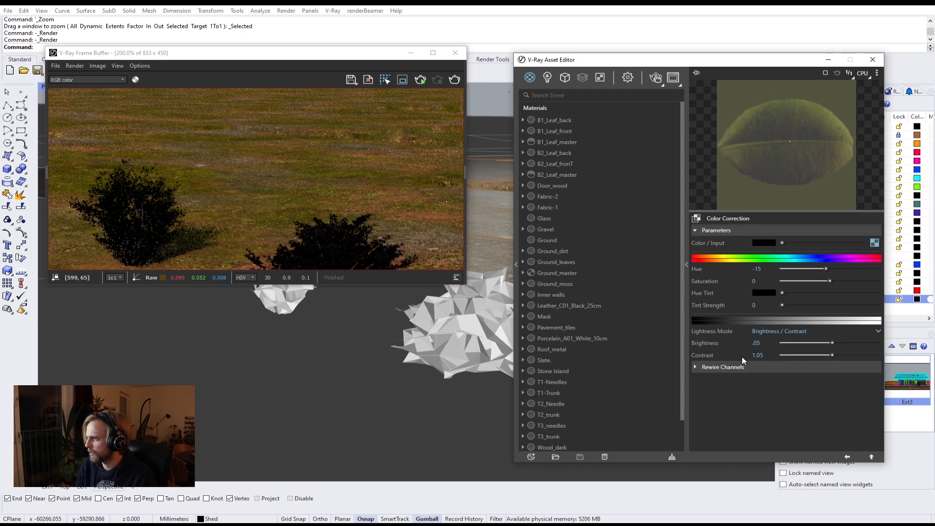
Review B1_Leaf_front's diffuse bitmap color manipulation settings and the B1_Leaf_master, B2_Leaf_back and B2_Leaf_fronT materials
left_click(557, 130)
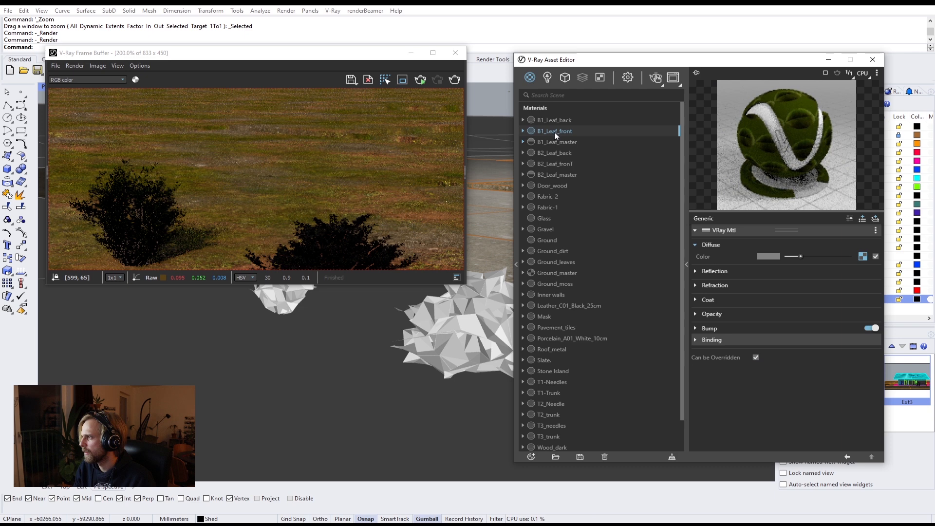
left_click(864, 257)
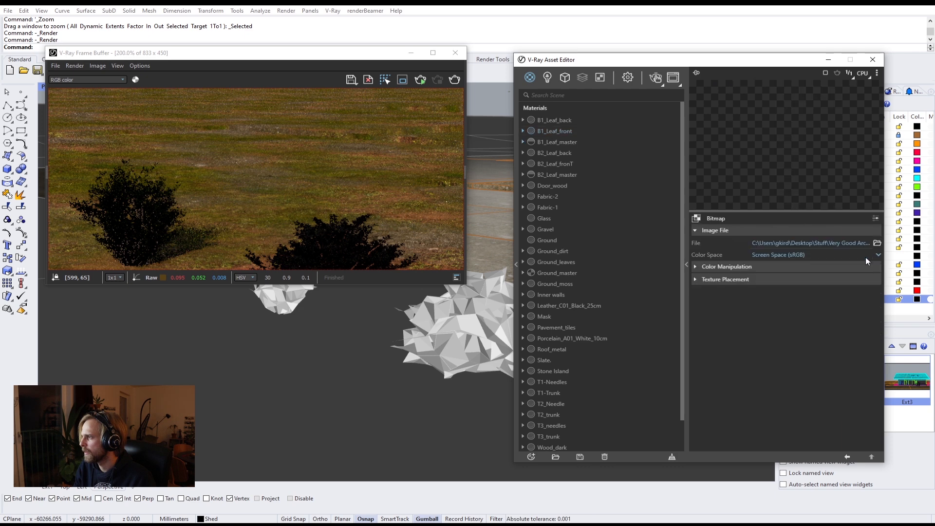
left_click(709, 264)
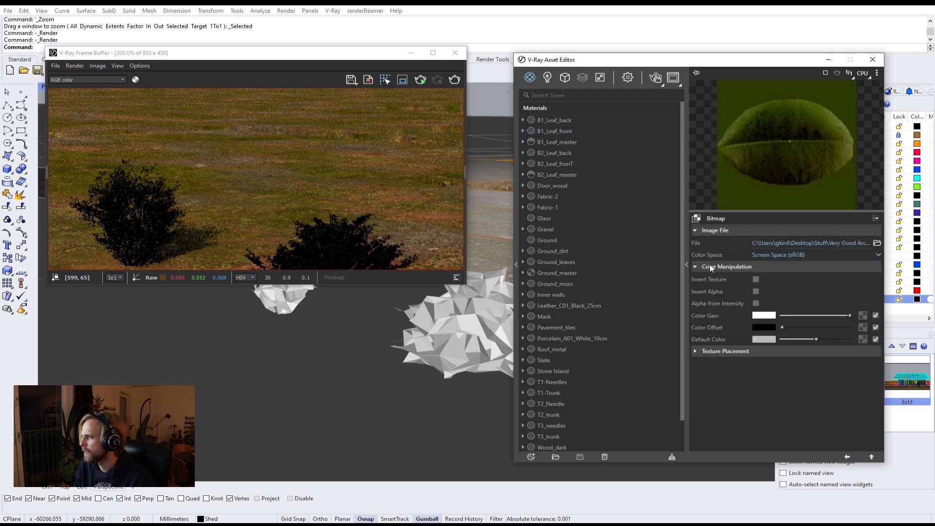
left_click(709, 265)
left_click(556, 142)
left_click(558, 152)
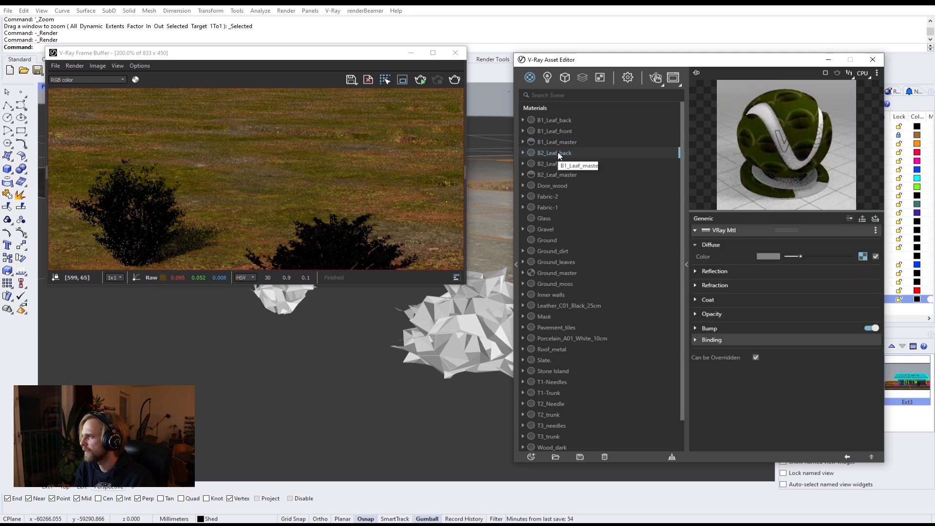
left_click(557, 165)
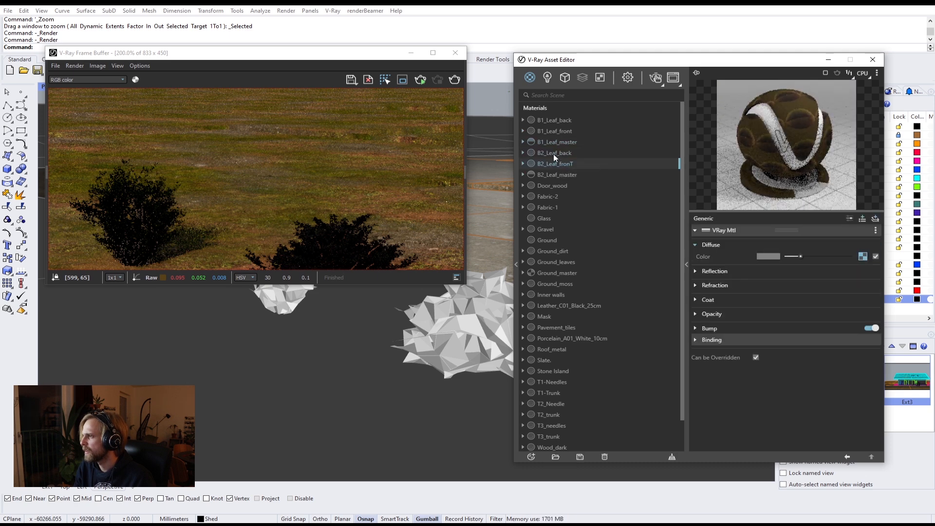
Try a contrast of 1.1 in the Color Correction of B2_Leaf_back's diffuse texture, and set it back to 1.05
left_click(553, 153)
left_click(863, 256)
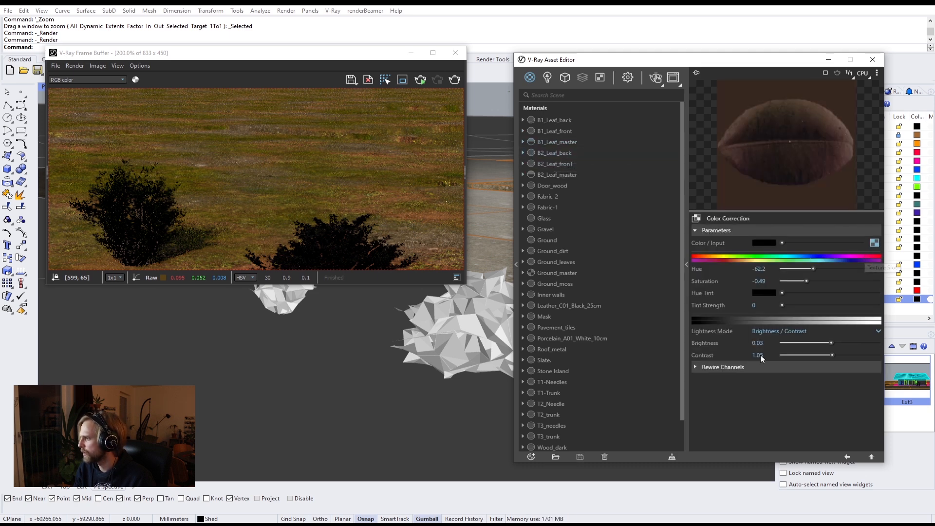
left_click(761, 355)
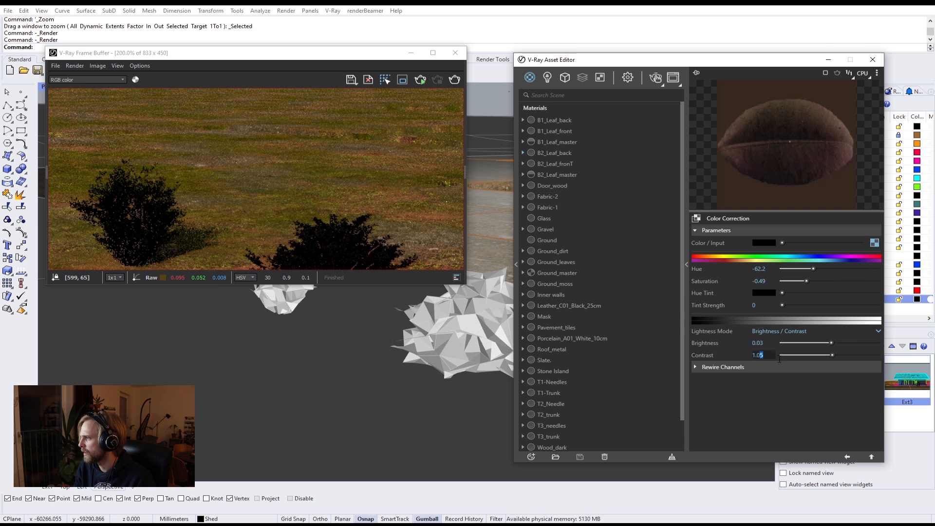
key("BackSpace")
key("BackSpace")
type("1")
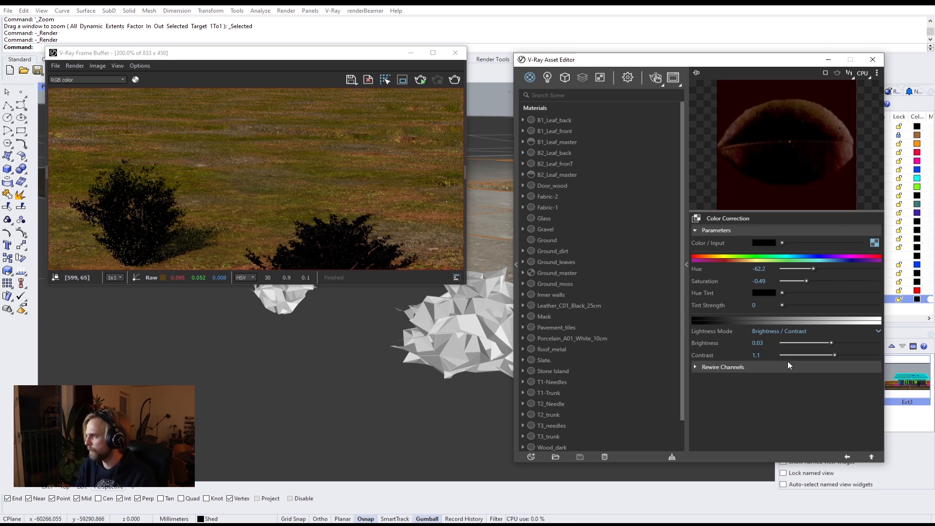
left_click_drag(760, 357, 758, 357)
type("05")
key("Return")
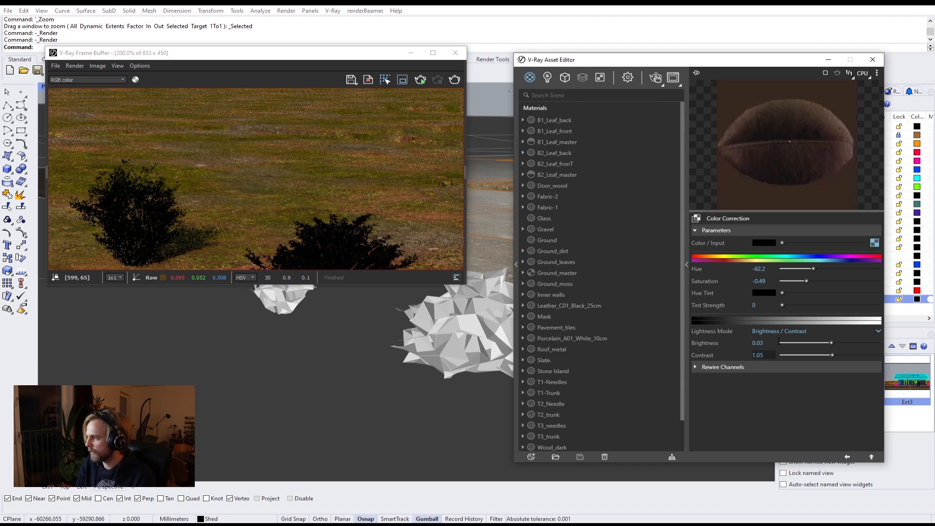
Set the brightness in B2_Leaf_back's Color Correction to 0.06 and return to the material
left_click_drag(764, 345, 761, 345)
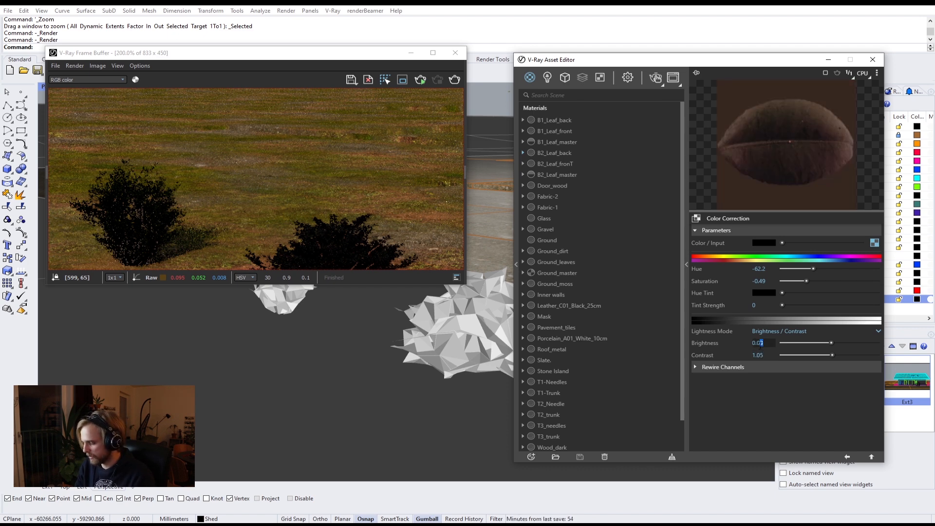
type("7")
key("Return")
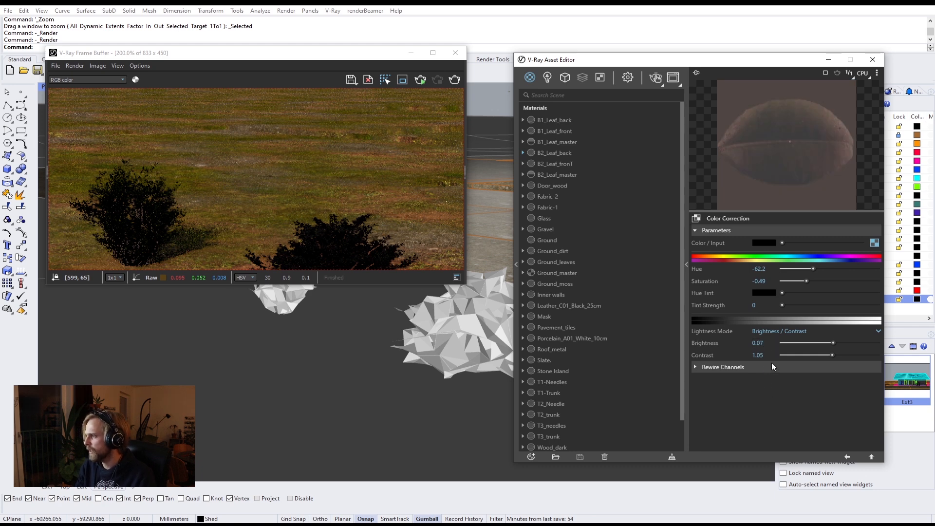
left_click(774, 342)
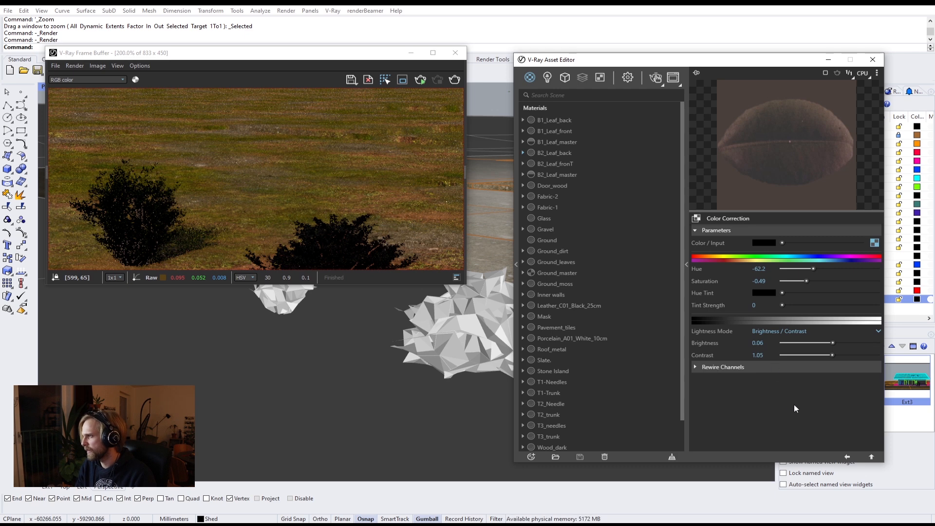
left_click(872, 457)
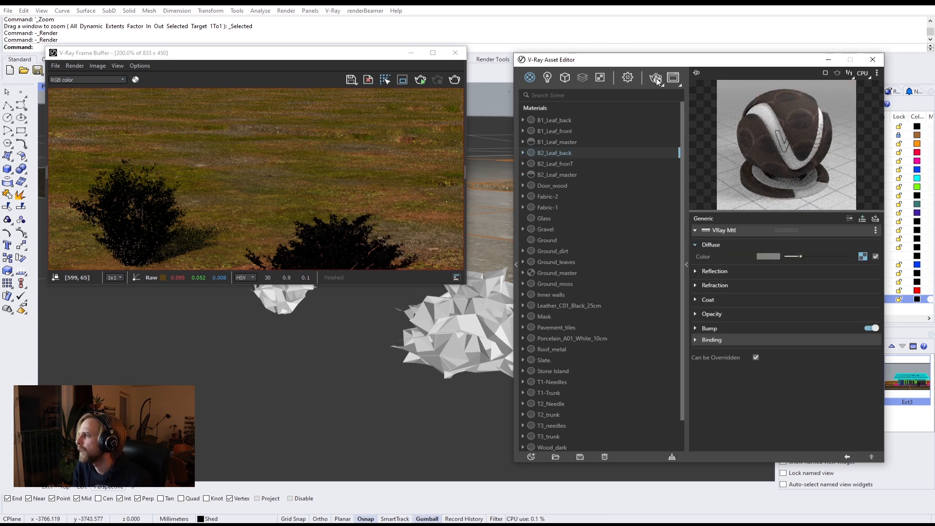
Start an interactive render of the orange bush and raise B2_Leaf_master's translucency to nearly the middle of its range
left_click(656, 78)
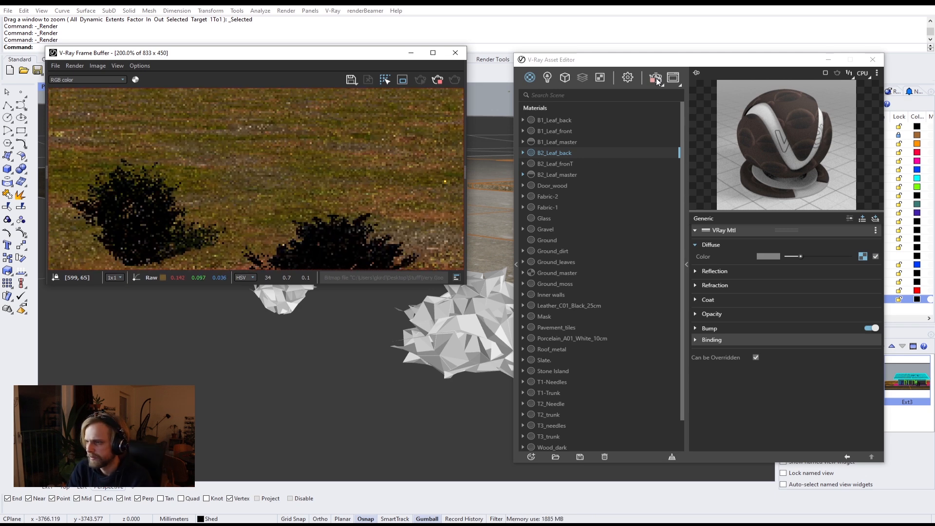
right_click_drag(310, 413, 276, 296)
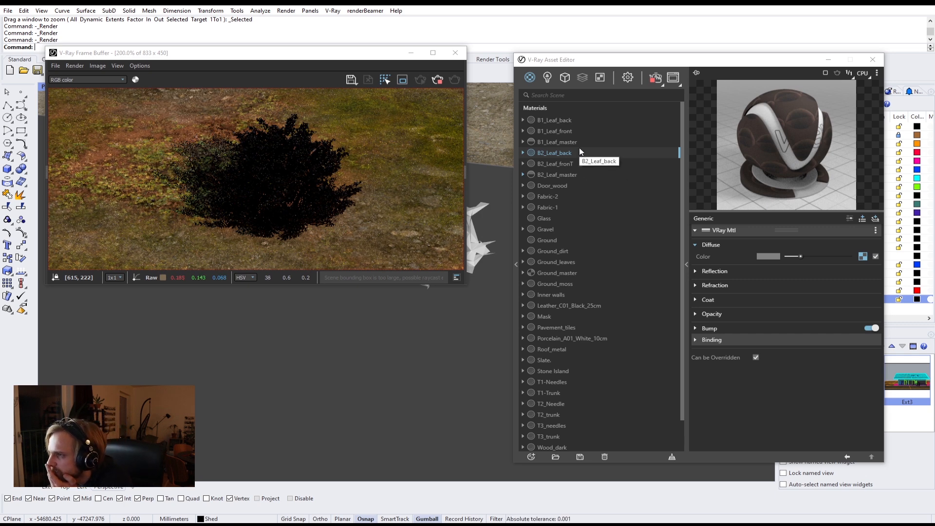
left_click(571, 163)
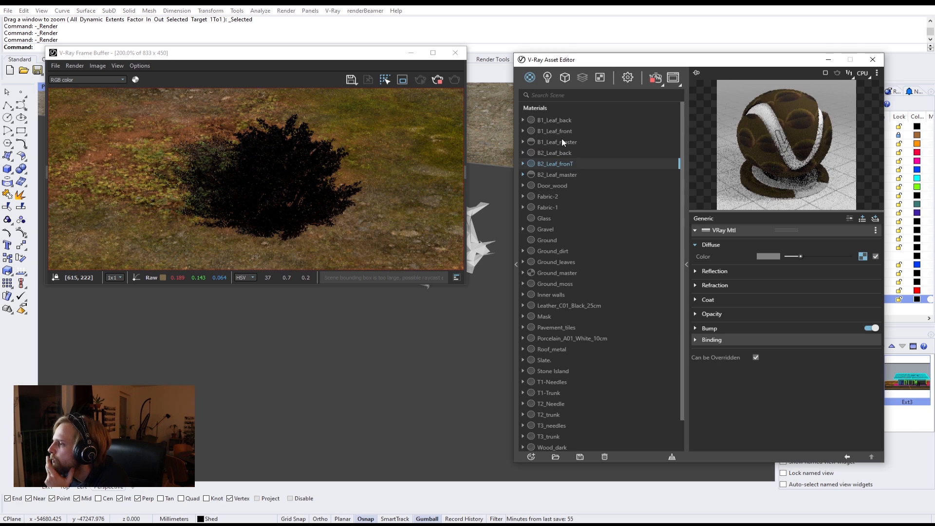
left_click(561, 174)
left_click(814, 267)
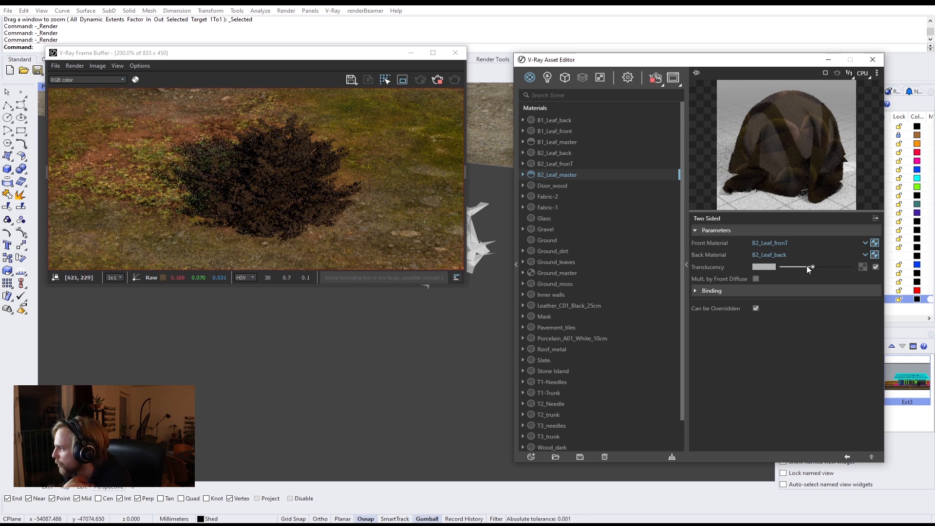
Raise B1_Leaf_master's translucency slightly to about the middle of its range and check both bushes in the interactive render
left_click(573, 166)
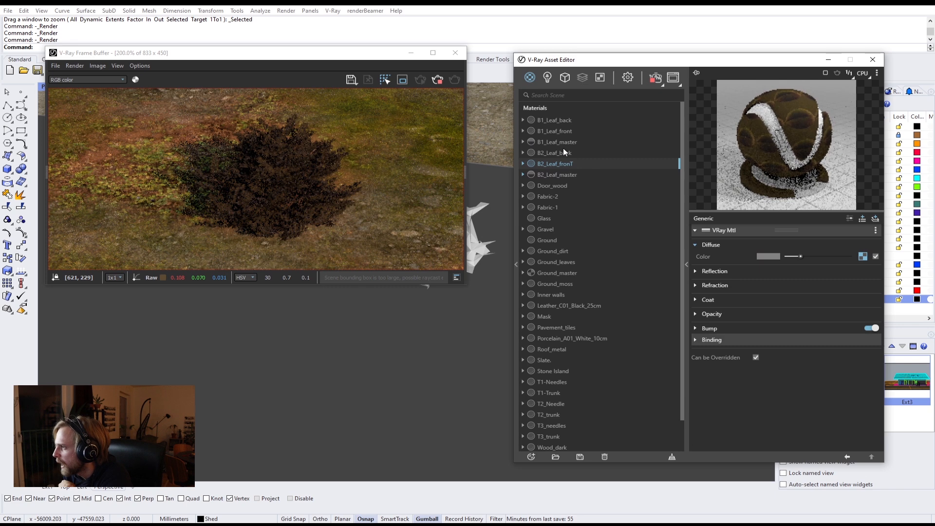
left_click(622, 144)
left_click_drag(810, 267, 818, 267)
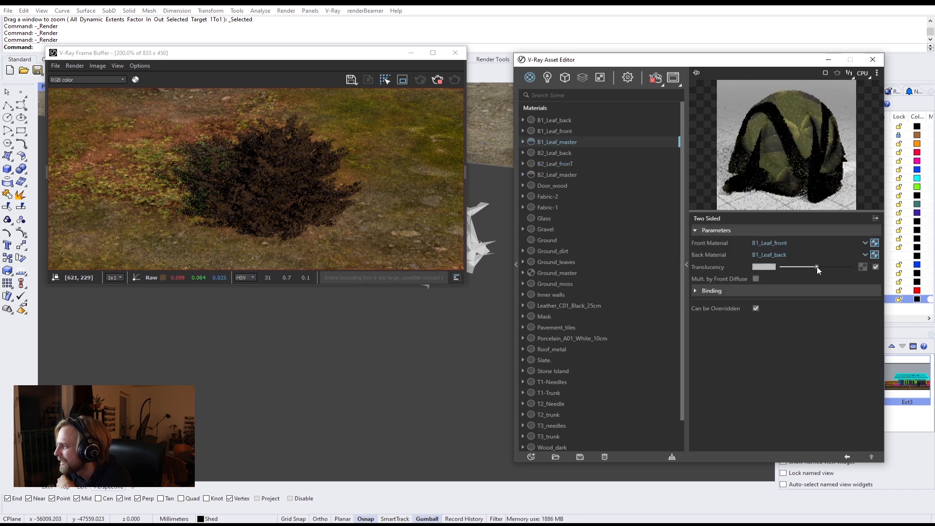
scroll(217, 359, "down", 5)
mouse_move(331, 354)
right_mouse_down()
mouse_move(408, 358)
mouse_move(367, 341)
right_mouse_up()
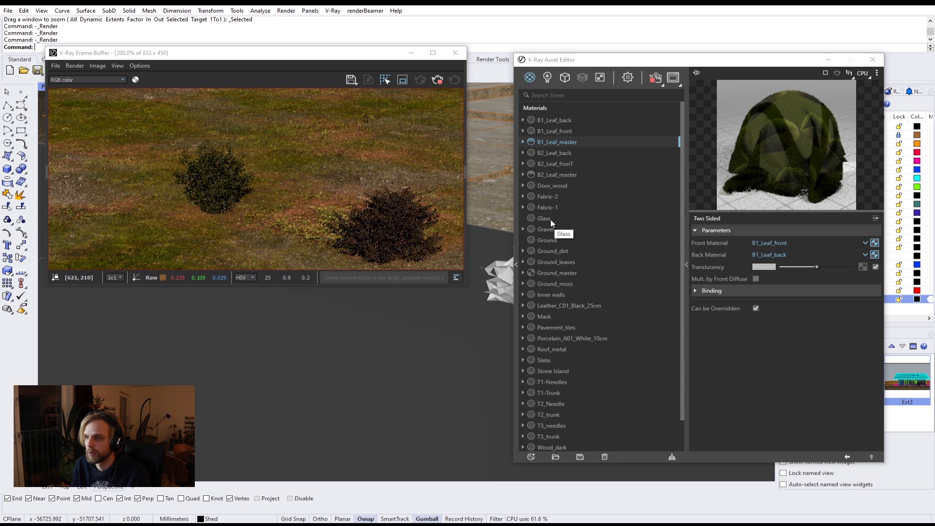
Stop the interactive render, enter 14 in the render settings, and close the asset editor and frame buffer
left_click(656, 77)
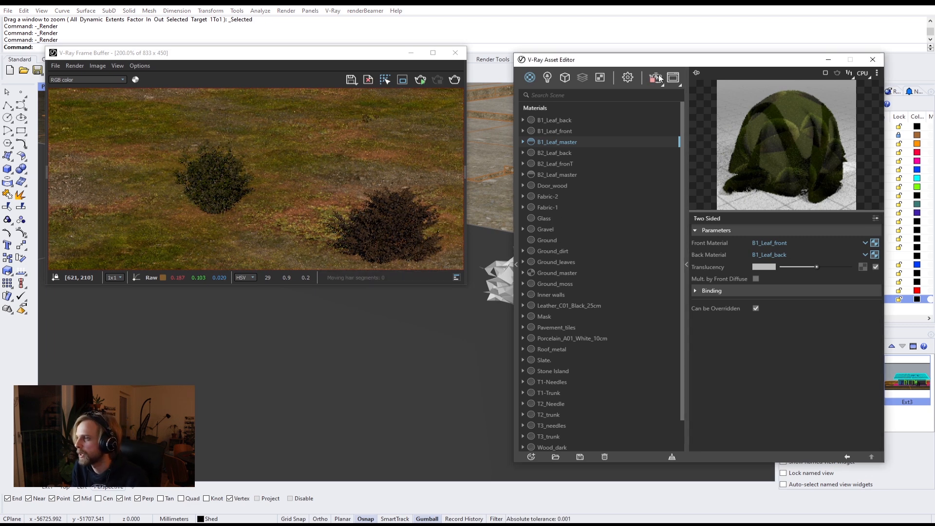
left_click(628, 78)
type("14")
key("Return")
left_click(872, 59)
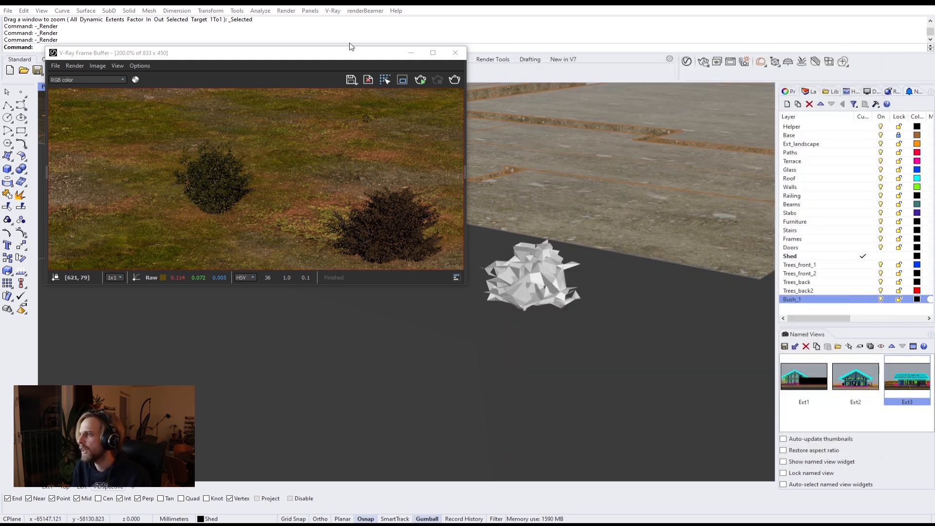
left_click_drag(343, 53, 544, 53)
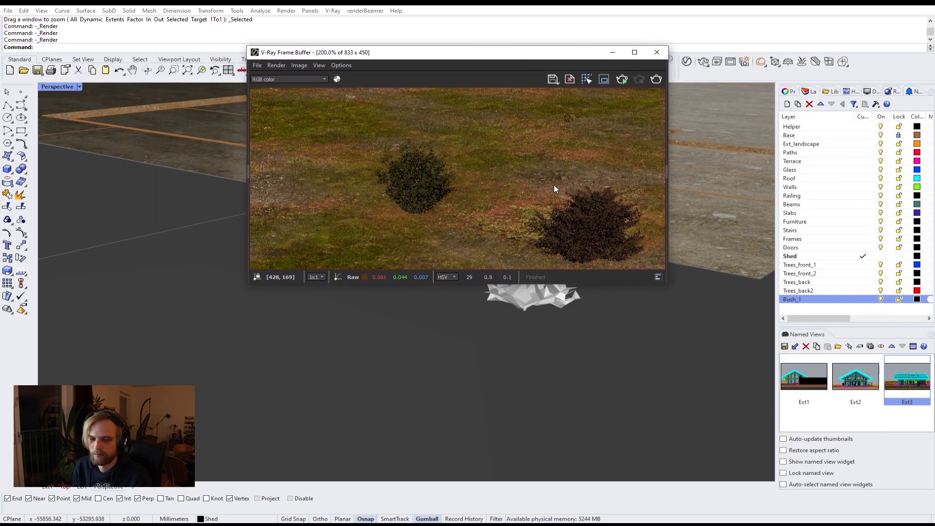
left_click(657, 54)
Return to the four-viewport layout and restore the named view Ext1 in the perspective viewport
right_click_drag(350, 185, 376, 215)
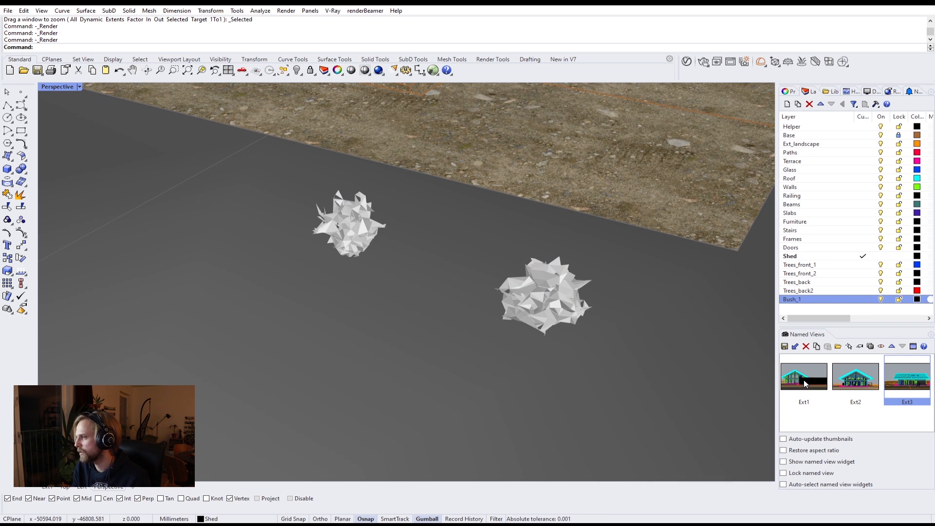
double_click(65, 87)
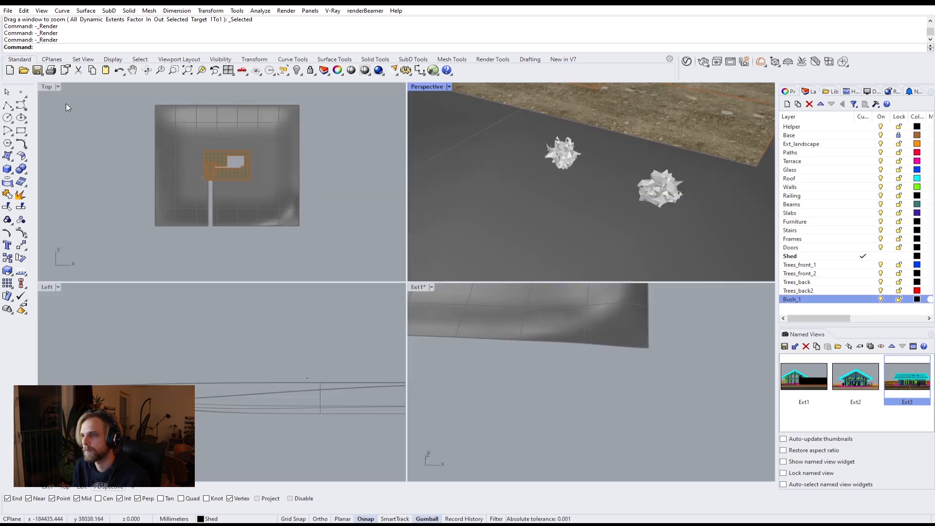
left_click(39, 86)
scroll(215, 159, "up", 3)
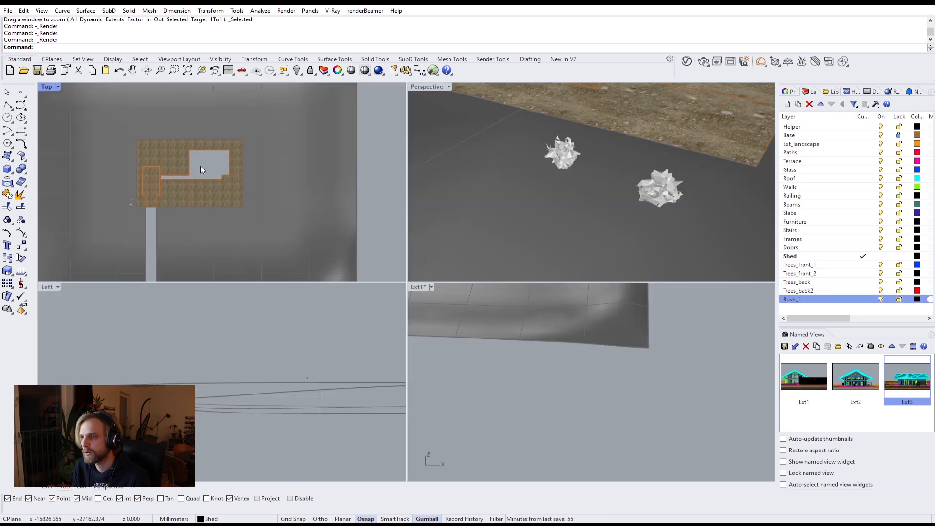
left_click(418, 86)
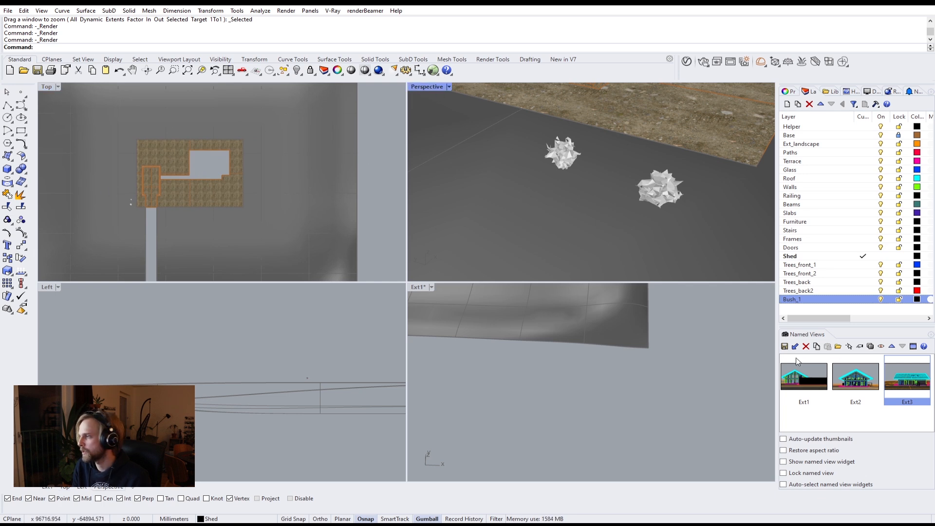
double_click(804, 378)
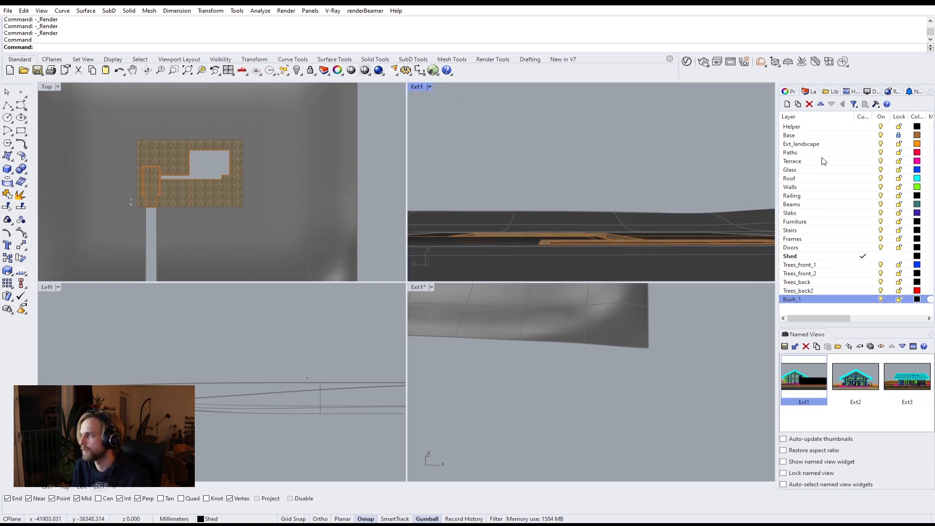
Show all hidden objects and turn off the Trees_back and Trees_back2 layers
type("Show")
key("Return")
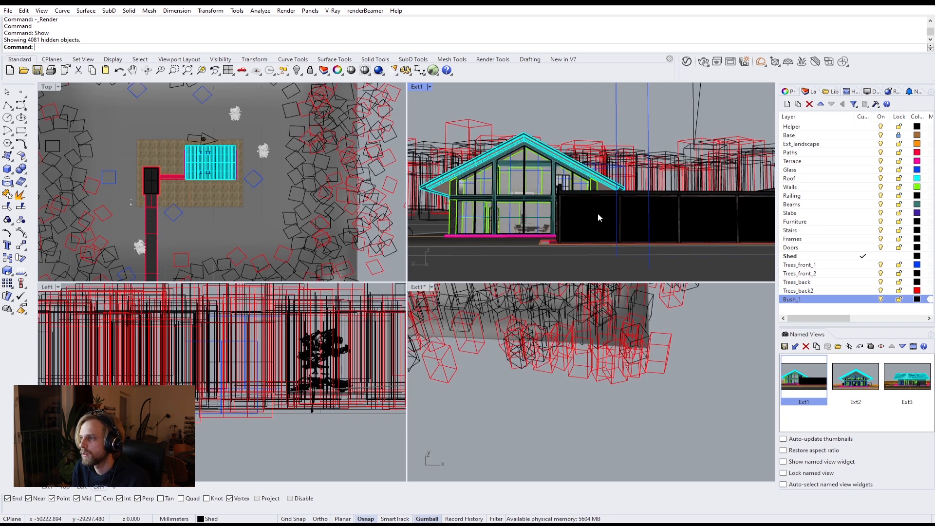
left_click(853, 266)
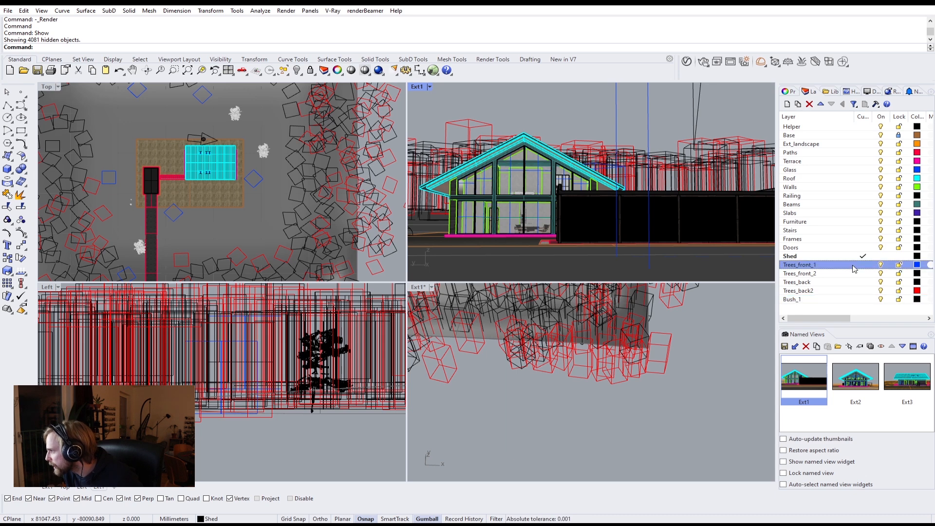
left_click(864, 291)
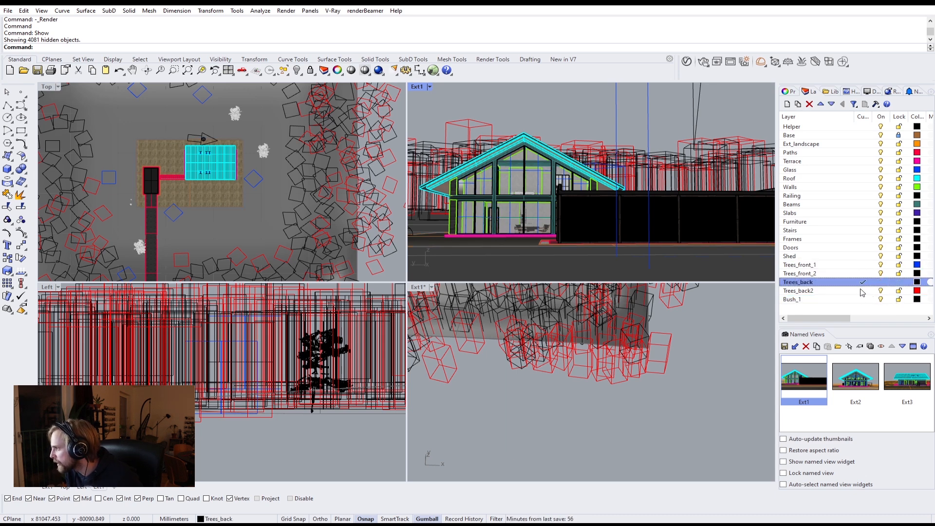
left_click(864, 291)
left_click(881, 283)
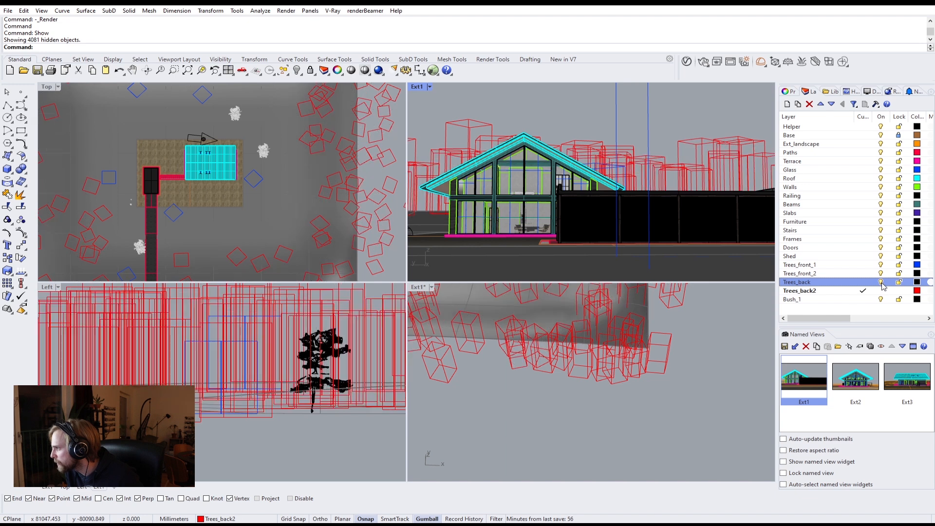
double_click(835, 257)
left_click(881, 290)
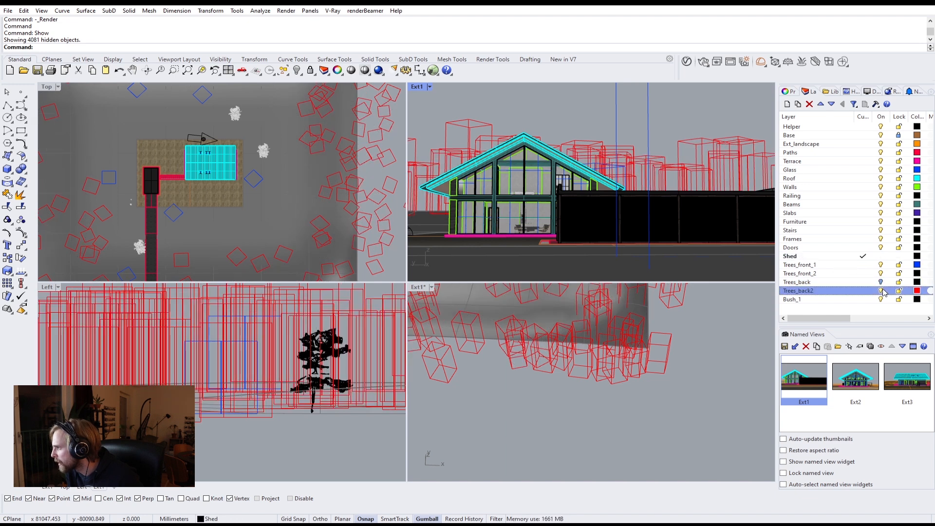
Make Bush_1 the current layer and move both bush meshes near the path onto it
left_click(863, 299)
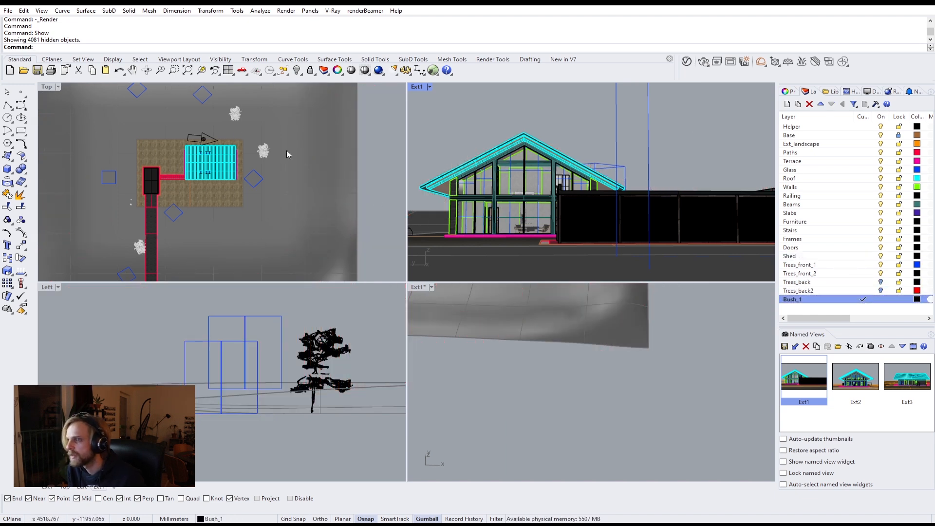
left_click(114, 210)
scroll(113, 206, "up", 12)
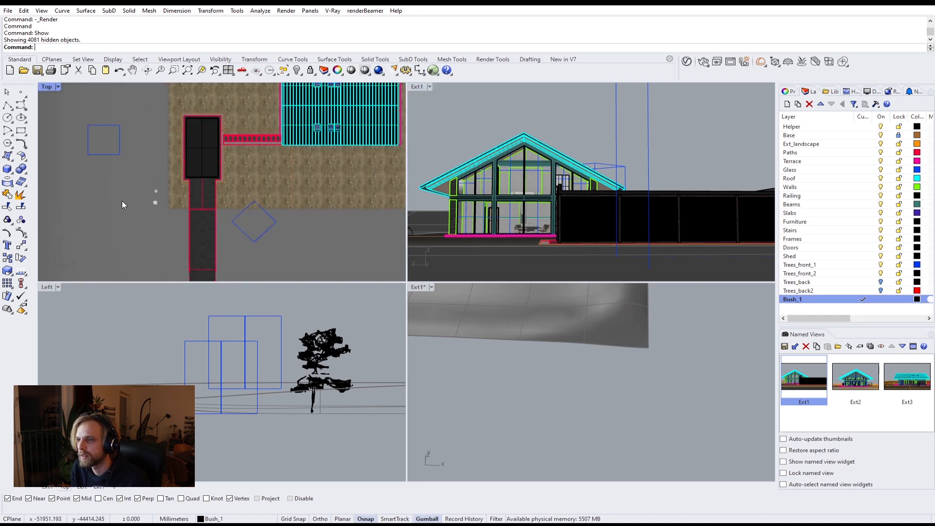
left_click_drag(142, 171, 191, 240)
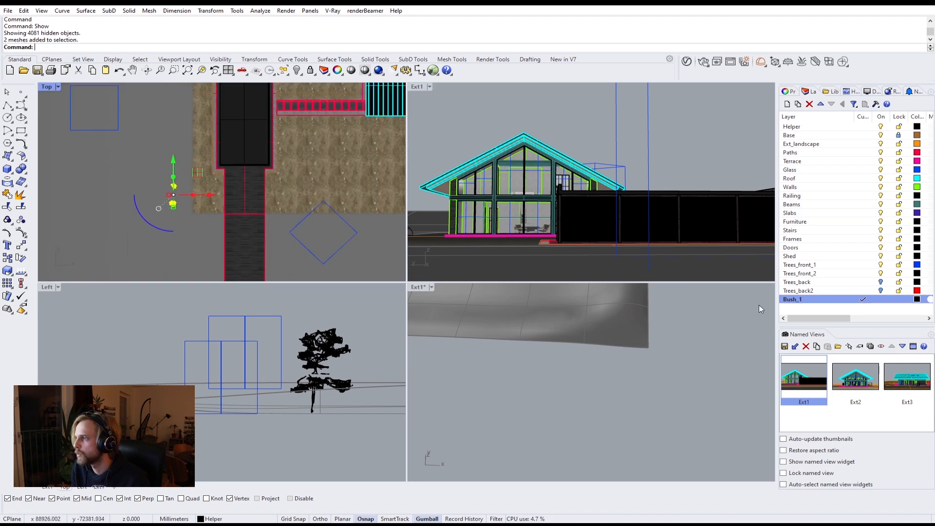
right_click(823, 300)
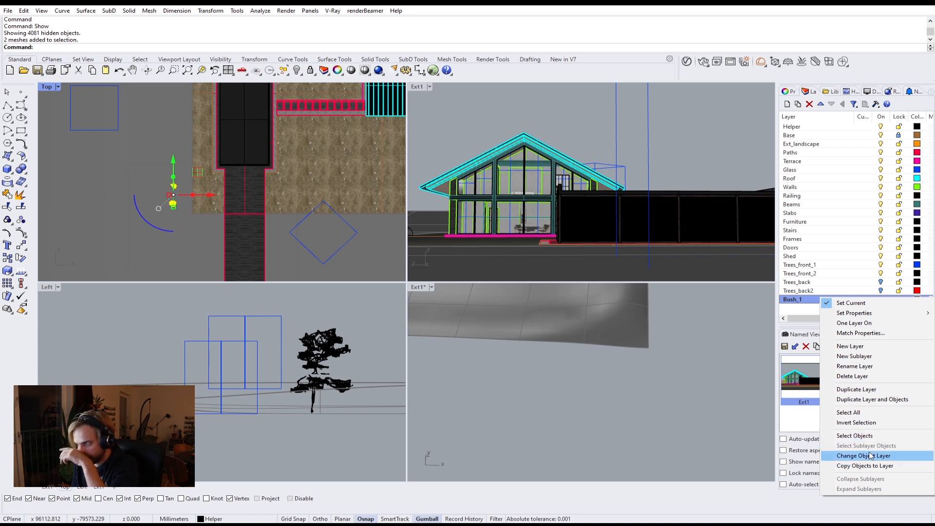
left_click(864, 456)
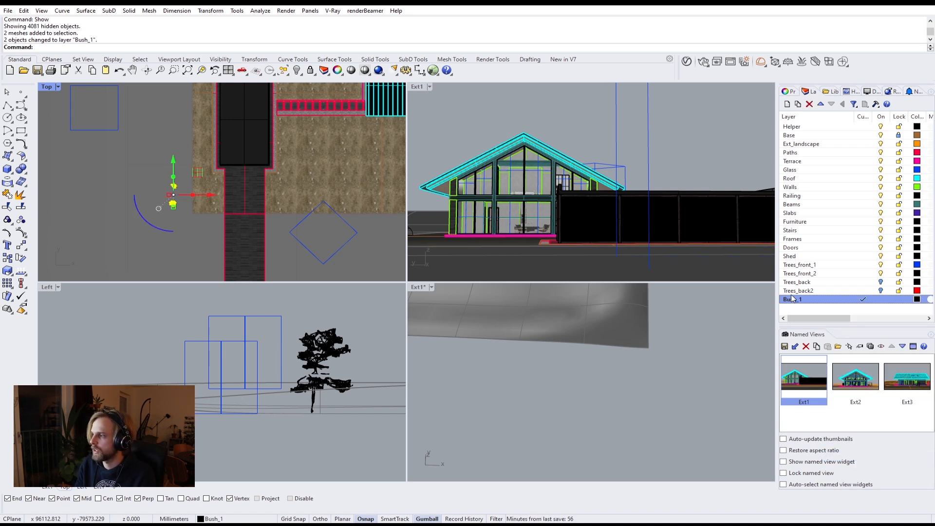
left_click(113, 218)
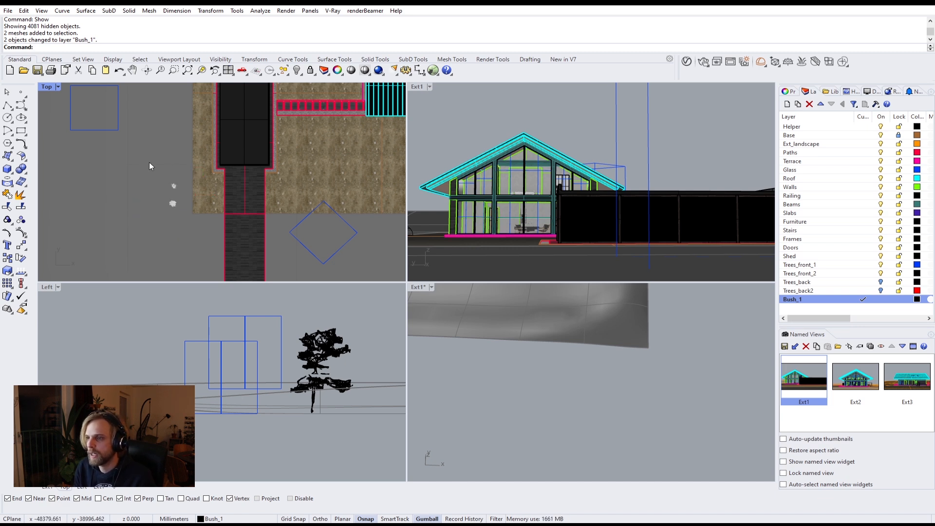
Move both bushes in the Top view past the shed's upper end, onto the outer edge of the textured ground
scroll(149, 163, "down", 2)
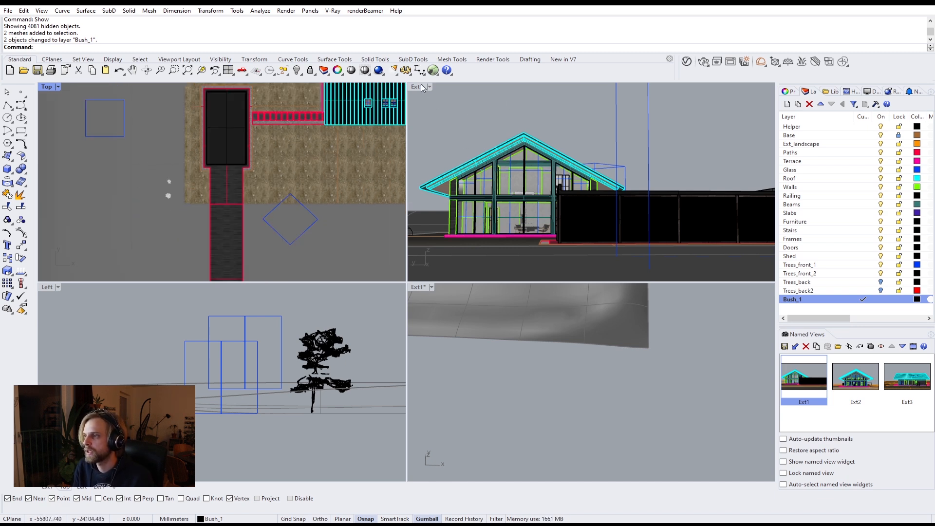
left_click_drag(124, 167, 179, 212)
scroll(168, 189, "down", 1)
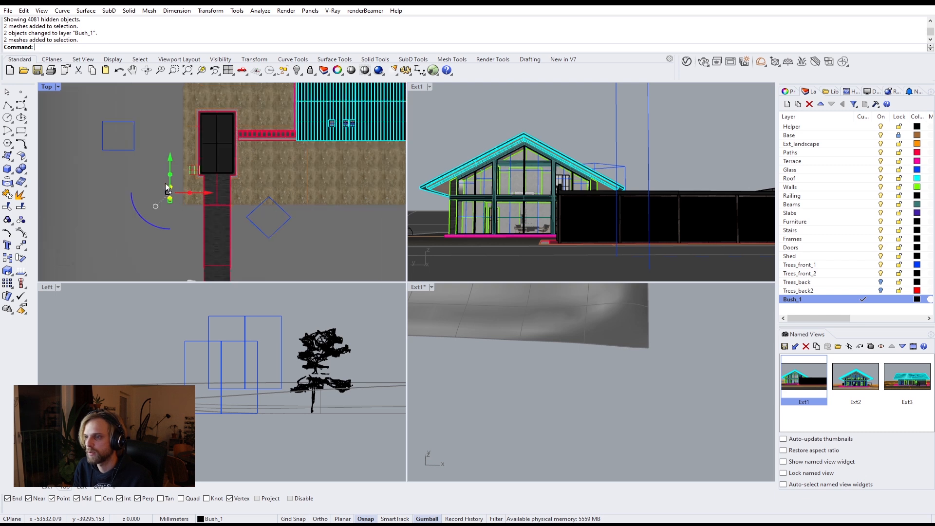
right_click_drag(166, 183, 181, 255)
left_click_drag(210, 241, 231, 140)
left_click(157, 149)
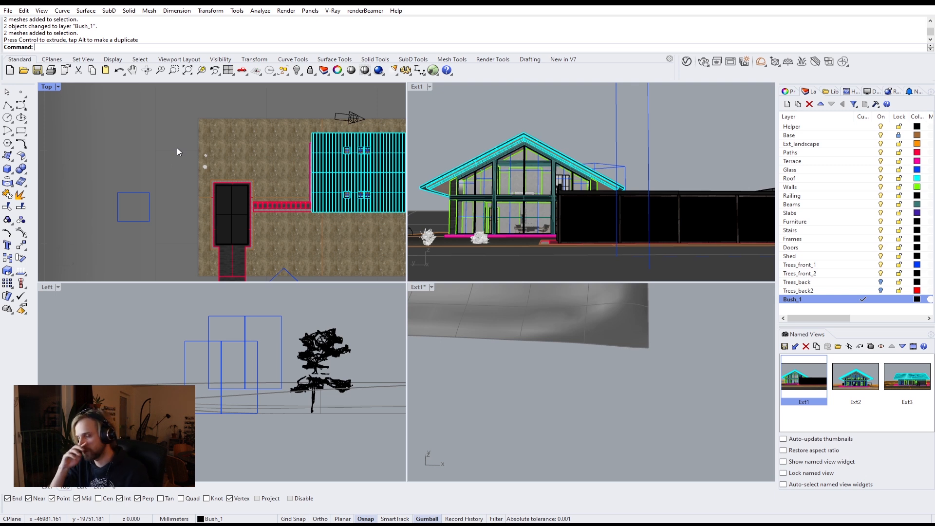
left_click(703, 62)
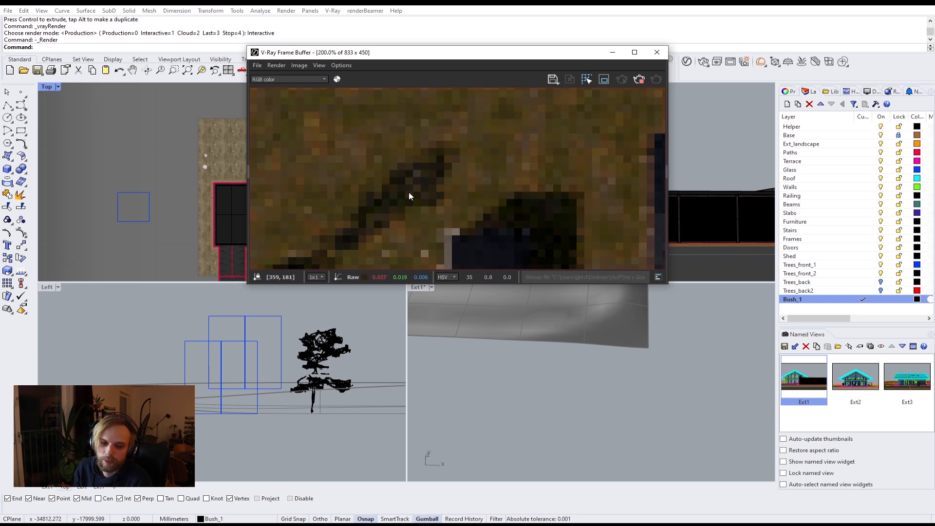
scroll(472, 172, "down", 2)
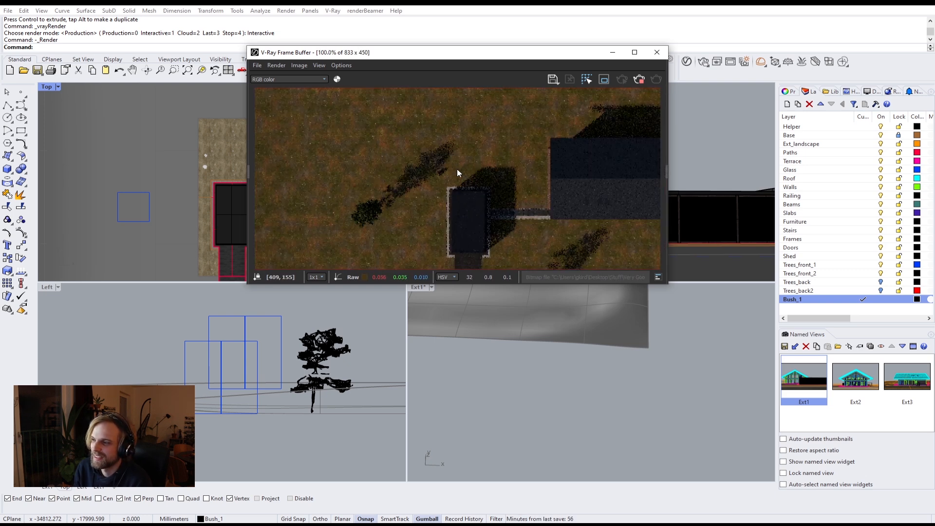
left_click(641, 82)
left_click_drag(612, 52, 738, 252)
Activate the Ext1 viewport and start an interactive render of it, with the frame buffer moved clear of the Top view
left_click(416, 86)
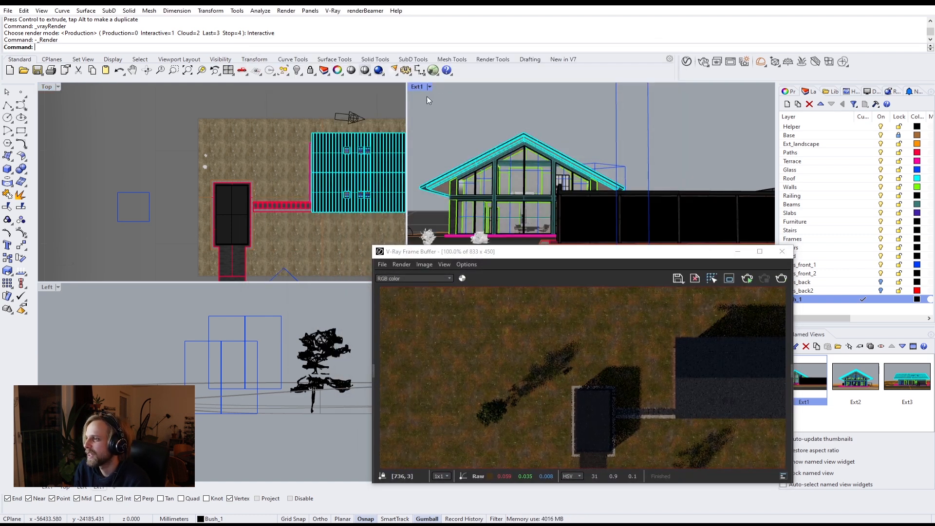
left_click(782, 278)
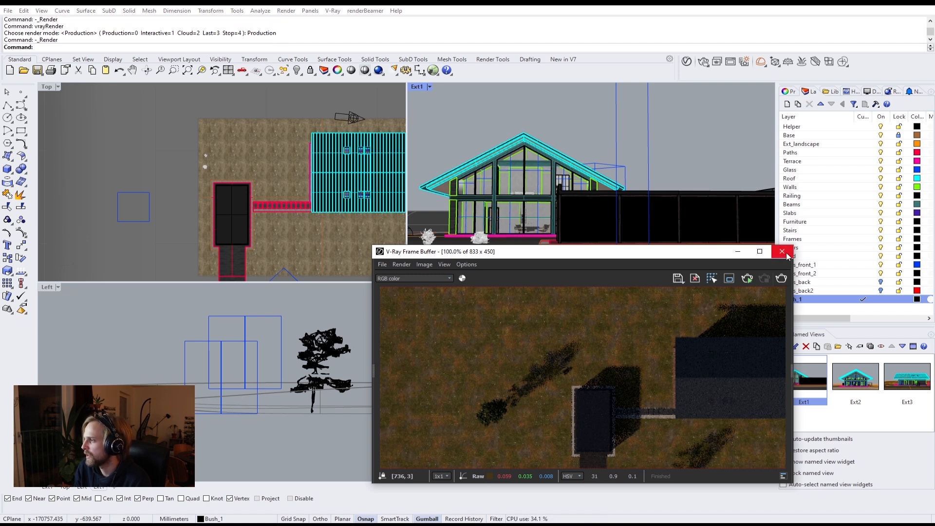
left_click(703, 62)
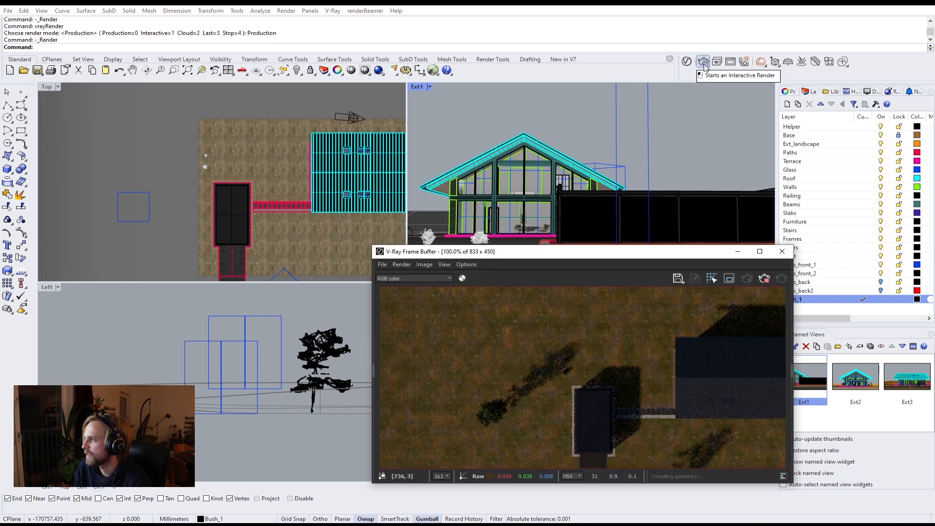
left_click(765, 279)
right_click(703, 62)
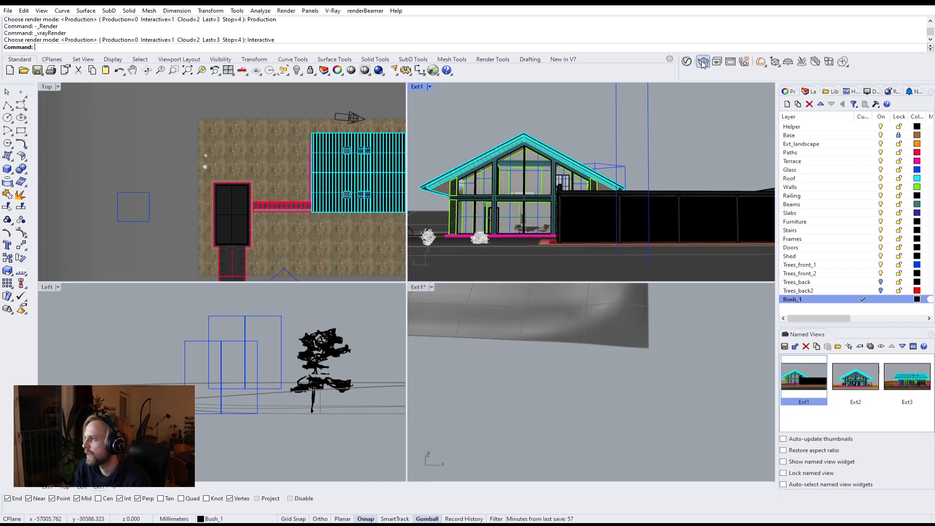
left_click(703, 62)
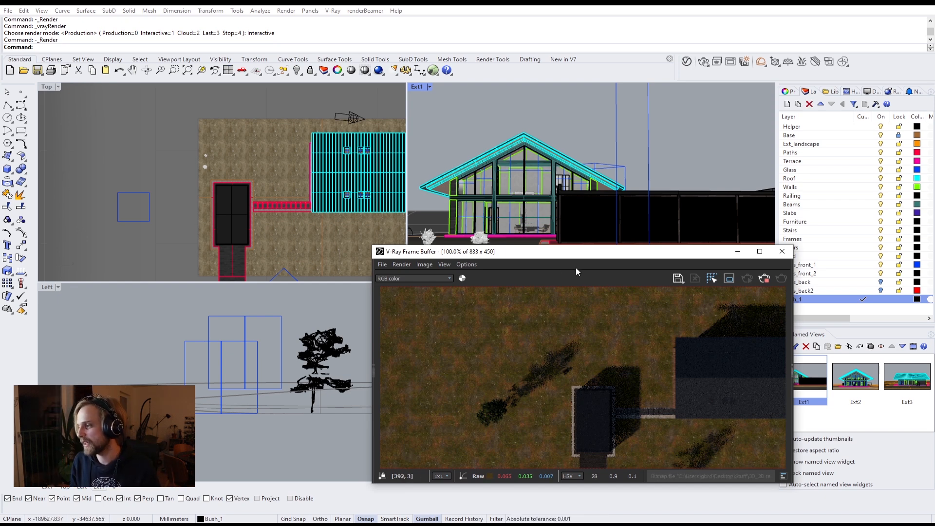
left_click_drag(587, 254, 675, 208)
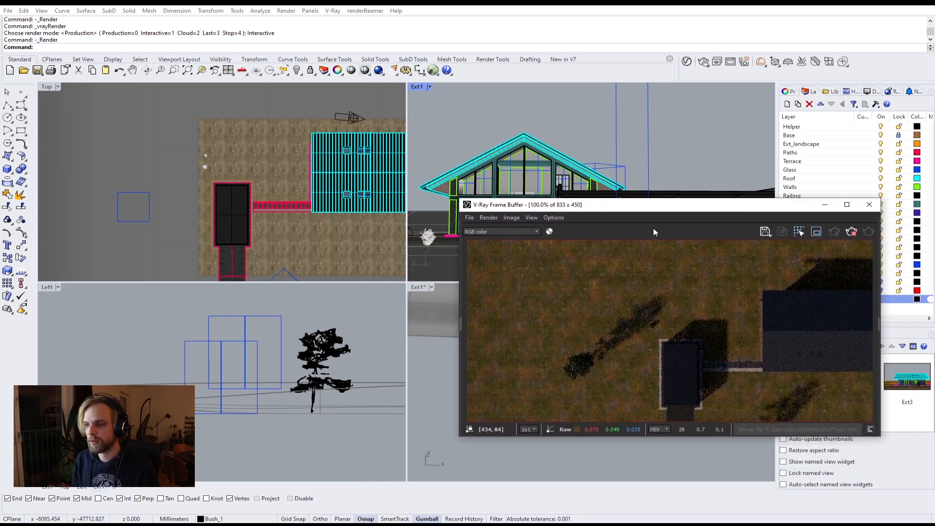
Select the upper of the two bush meshes at the textured ground's outer edge in the Top view
right_click_drag(203, 159, 187, 167)
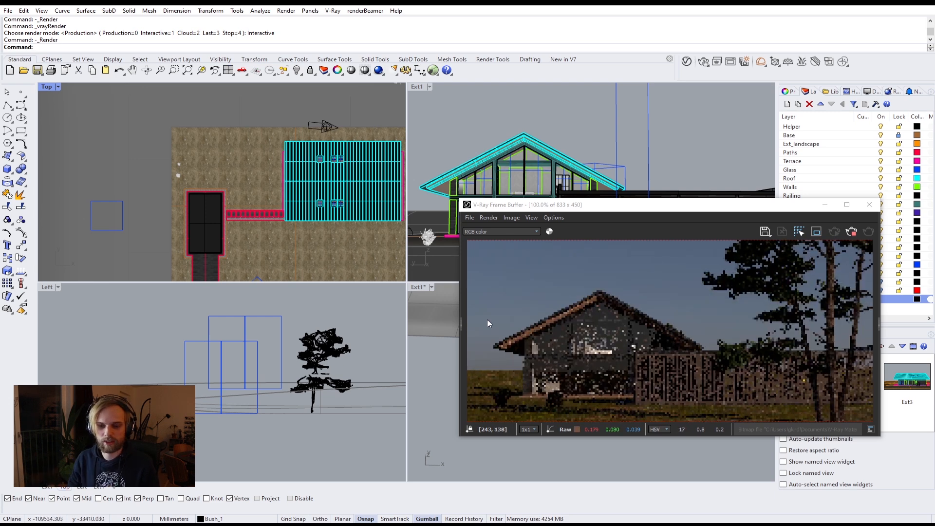
right_click_drag(260, 246, 289, 227)
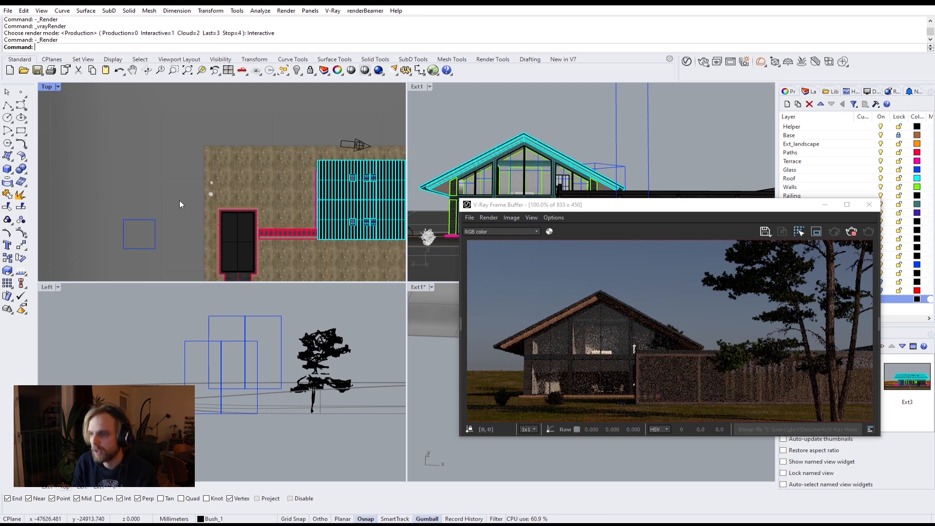
scroll(198, 181, "up", 5)
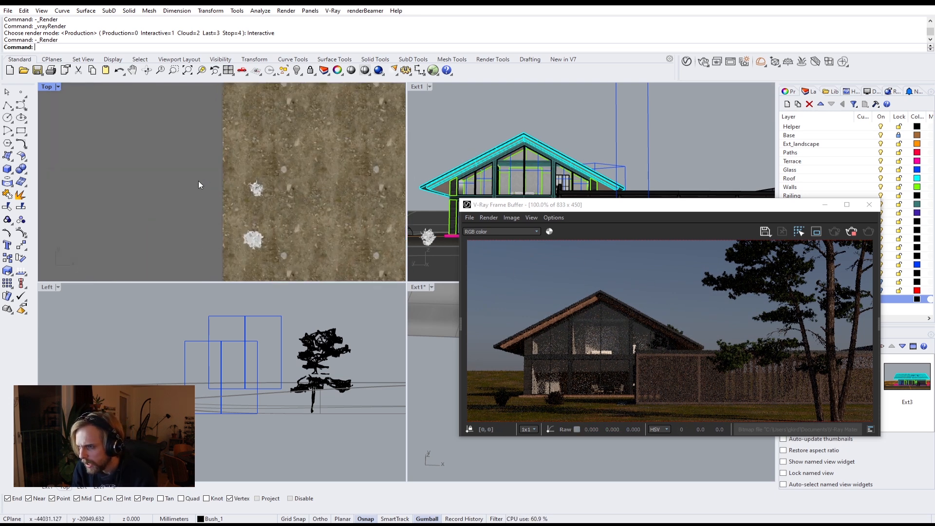
left_click(257, 189)
scroll(279, 221, "down", 1)
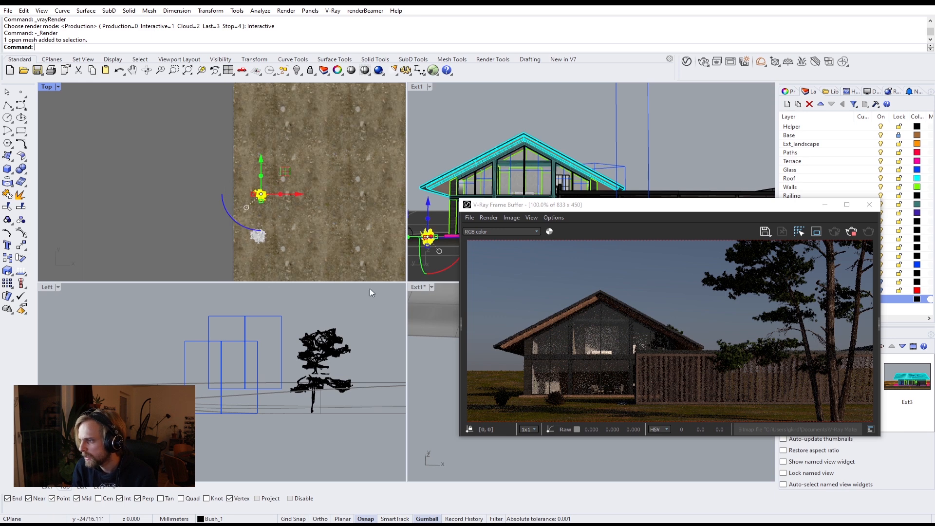
Reposition and resize the V-Ray Frame Buffer so the whole render shows at 100% while the Top view stays clear
scroll(658, 355, "down", 1)
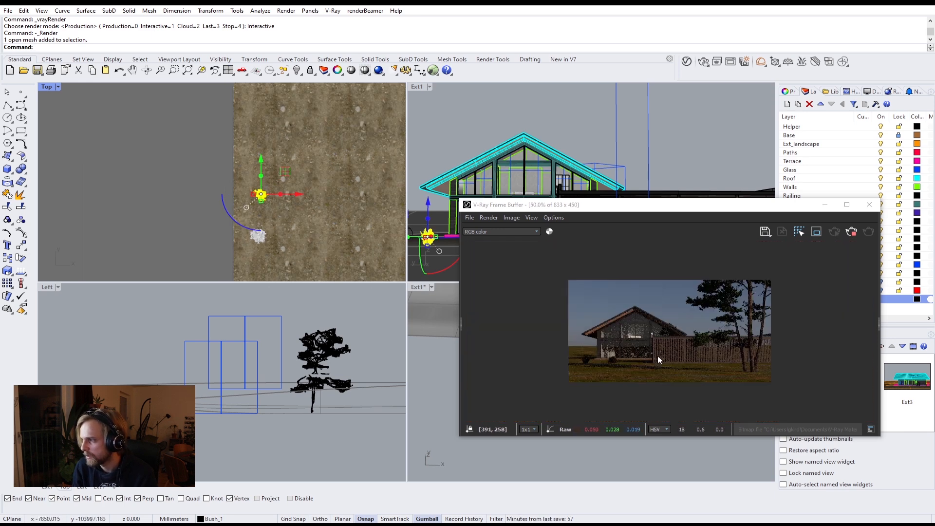
left_click_drag(643, 207, 682, 46)
left_click_drag(501, 280, 388, 393)
scroll(581, 235, "up", 1)
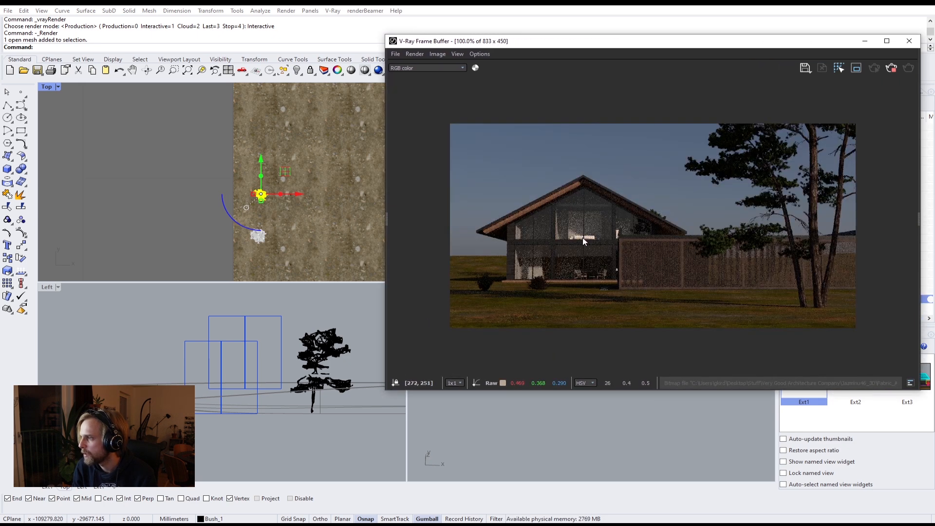
left_click_drag(389, 395, 539, 329)
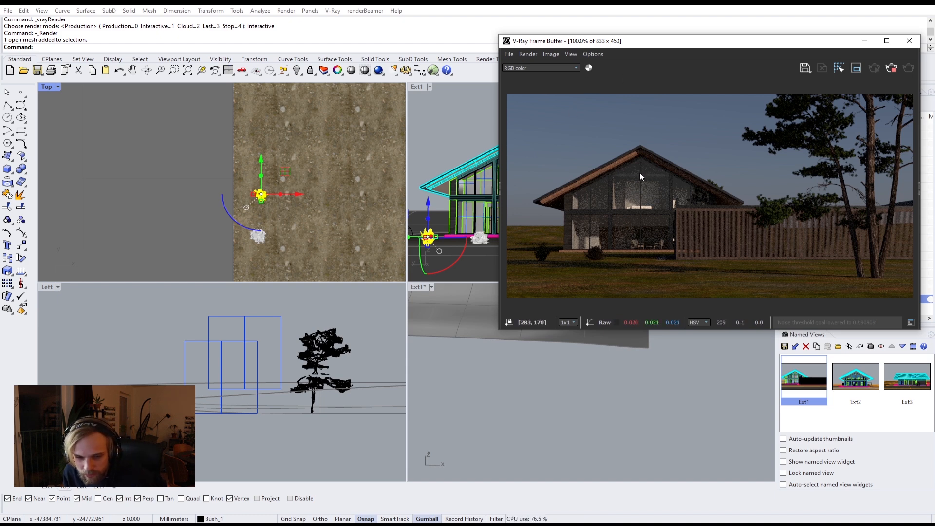
Move the selected bush in the Top view off the textured ground, into the open area between the shed and the blue proxy square
scroll(229, 181, "down", 3)
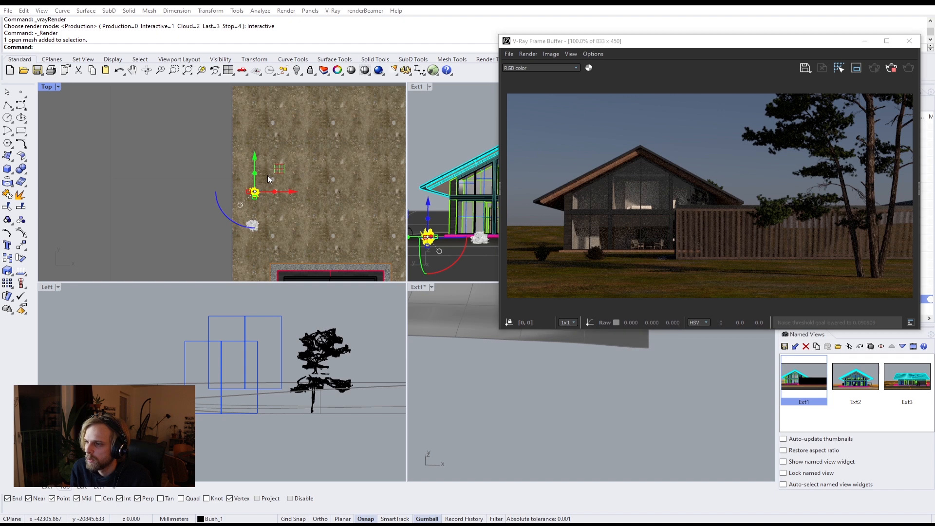
right_click_drag(265, 181, 276, 155)
left_click_drag(290, 141, 261, 231)
scroll(261, 231, "down", 2)
right_click_drag(256, 223, 312, 144)
left_click_drag(320, 153, 265, 218)
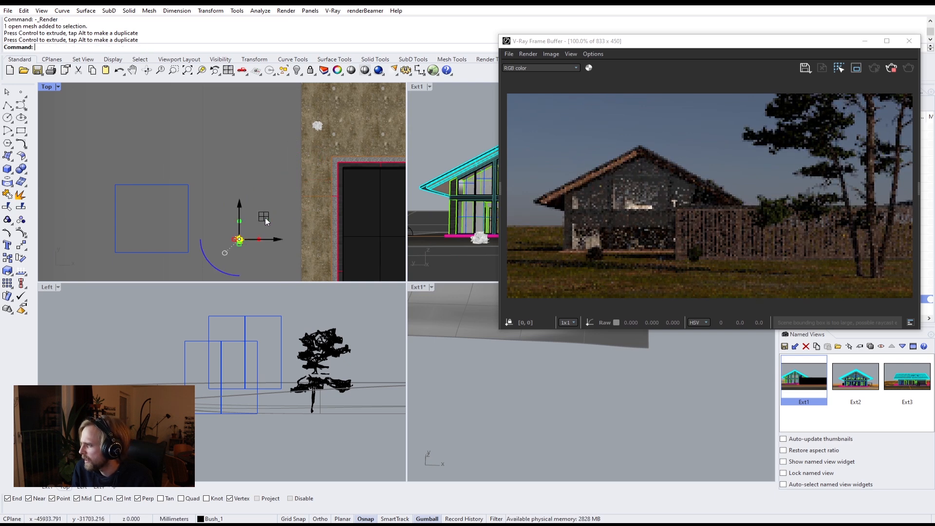
Show the camera object of the Ext1 viewport with the Camera command's Show option
left_click(414, 89)
type("Camera")
key("Return")
left_click(112, 47)
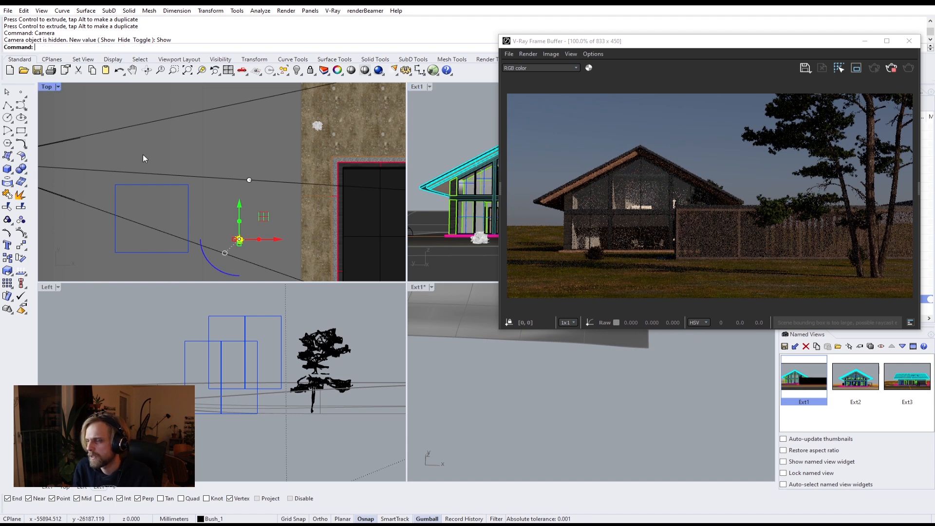
Move the bush in the Top view towards the camera, just inside the lower boundary line of the camera cone
scroll(143, 154, "down", 2)
right_click_drag(223, 138, 279, 148)
left_click_drag(295, 211, 205, 181)
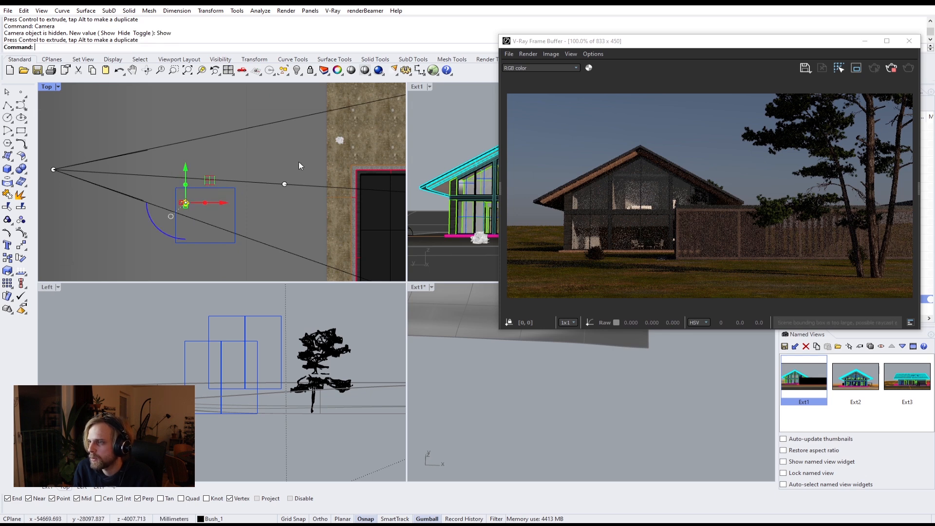
Move the other bush from the textured ground's edge to the camera's foreground, inside the upper part of its cone, and deselect it
left_click(343, 141)
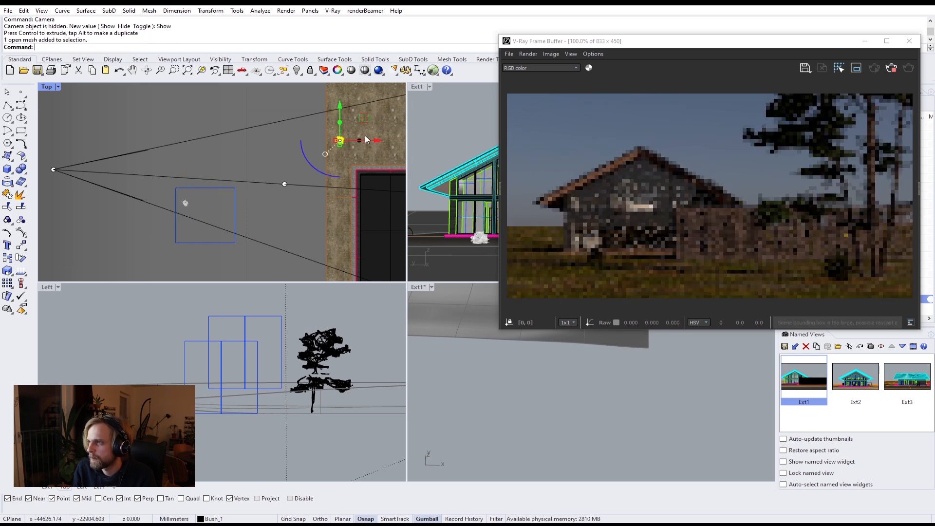
left_click_drag(366, 140, 156, 138)
scroll(171, 120, "down", 1)
right_click_drag(90, 104, 163, 102)
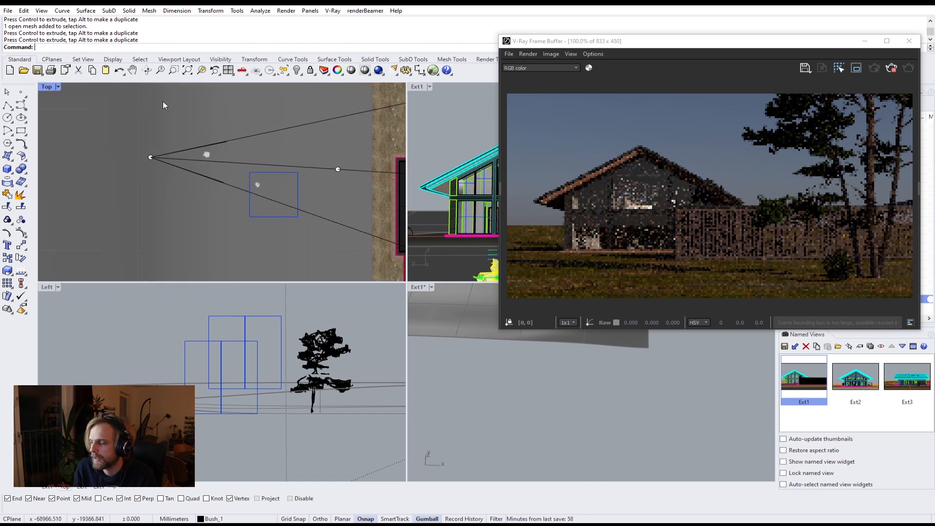
left_click(163, 102)
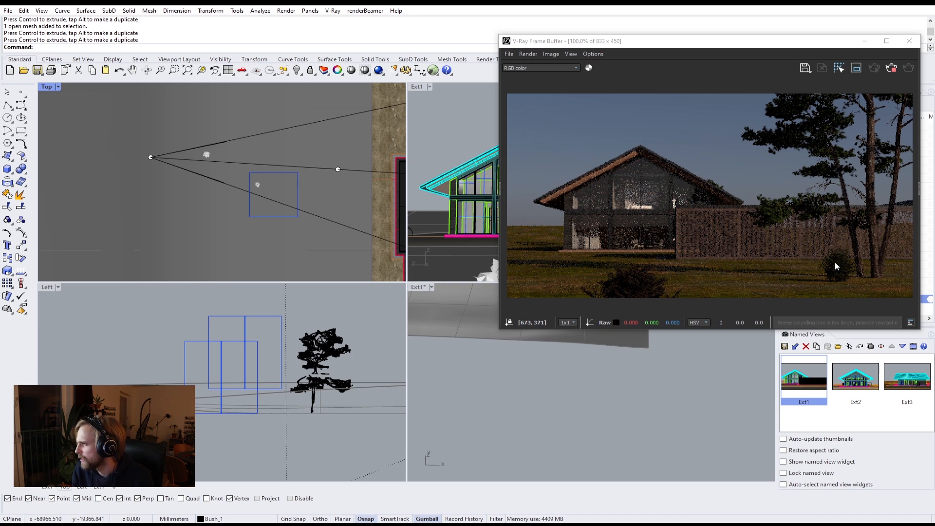
Shift the bush near the blue square slightly towards the camera and the cone's lower boundary, and scale it up uniformly
scroll(245, 170, "up", 5)
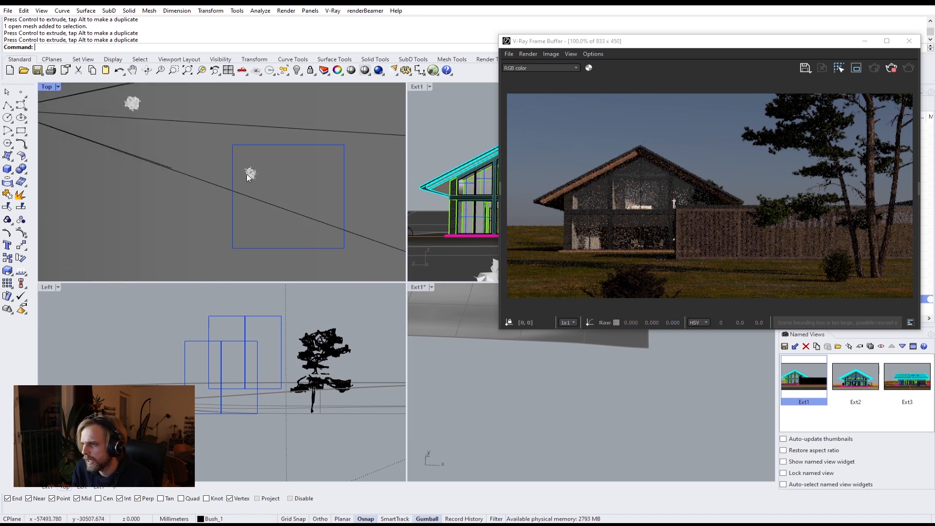
left_click(249, 174)
left_click_drag(289, 173, 271, 174)
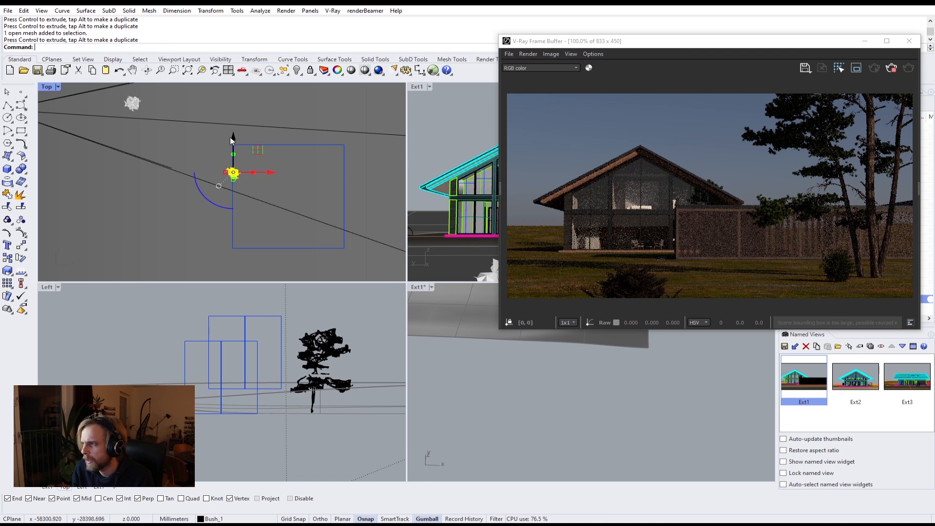
left_click_drag(233, 136, 230, 145)
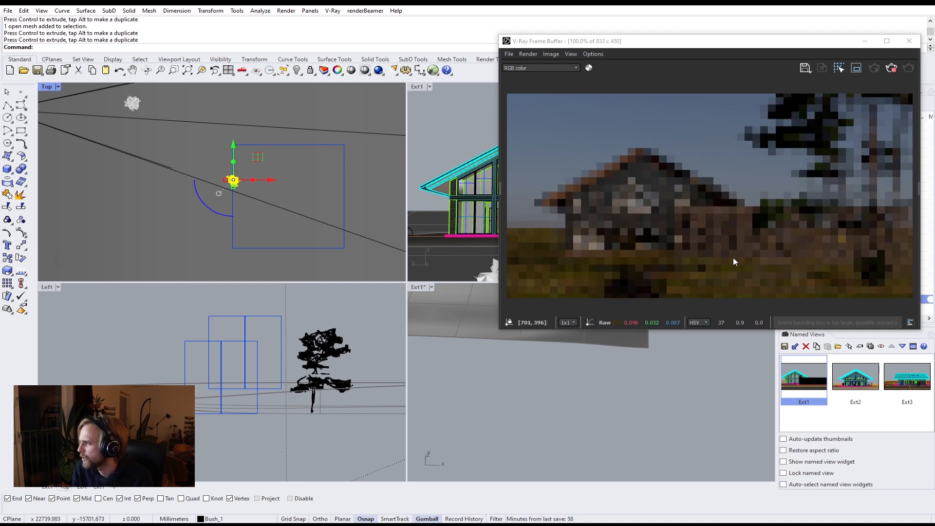
left_click(236, 193)
key("Escape")
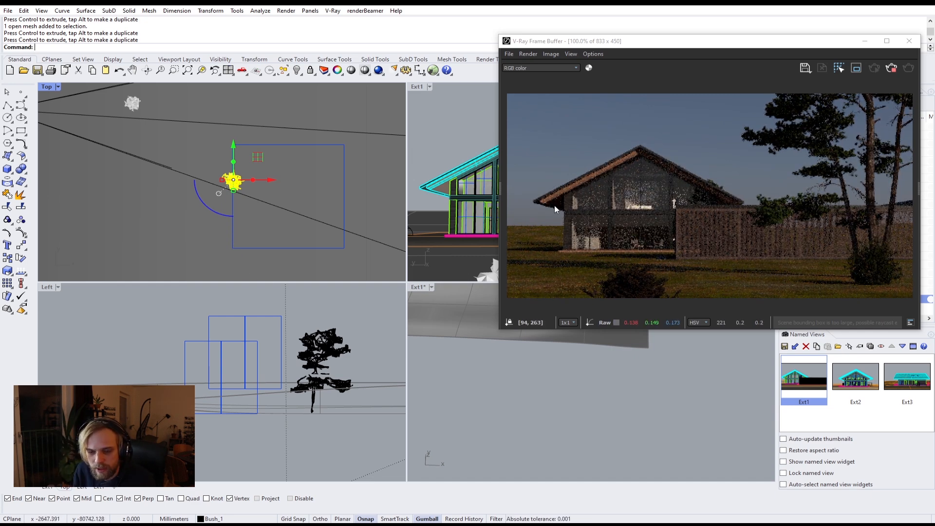
Fine-tune the enlarged bush's vertical position against the ground in the Left view
scroll(276, 366, "up", 1)
scroll(276, 367, "down", 3)
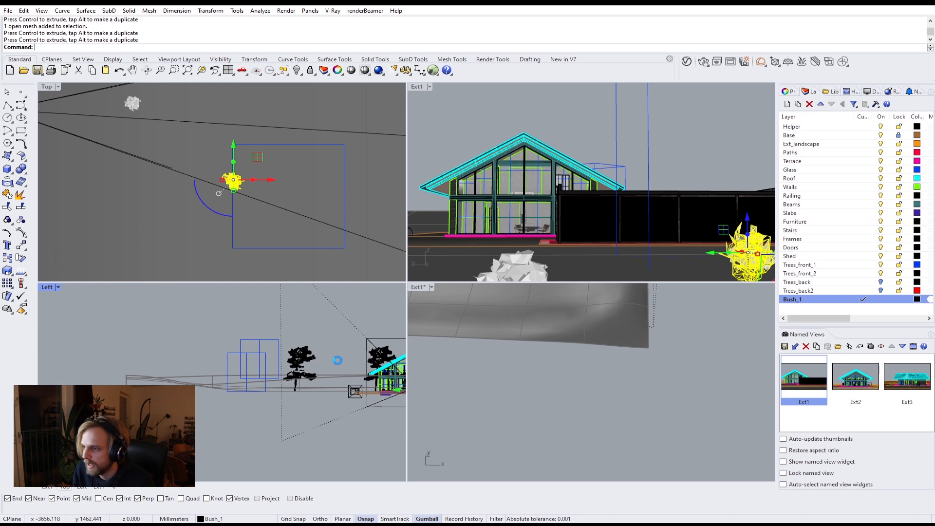
right_click_drag(298, 366, 127, 339)
right_click_drag(188, 339, 345, 397)
scroll(238, 360, "up", 6)
scroll(217, 328, "up", 8)
scroll(217, 328, "up", 3)
left_click_drag(258, 360, 258, 345)
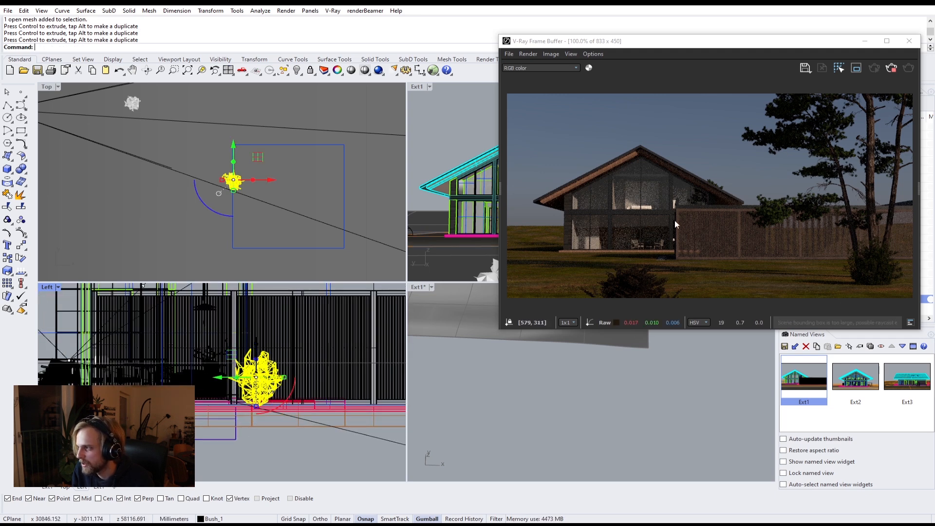
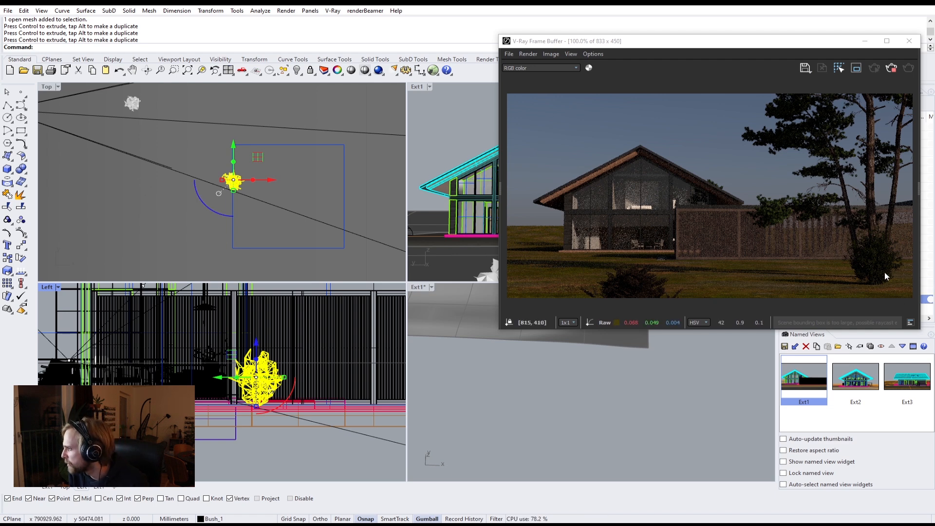
left_click_drag(257, 363, 260, 353)
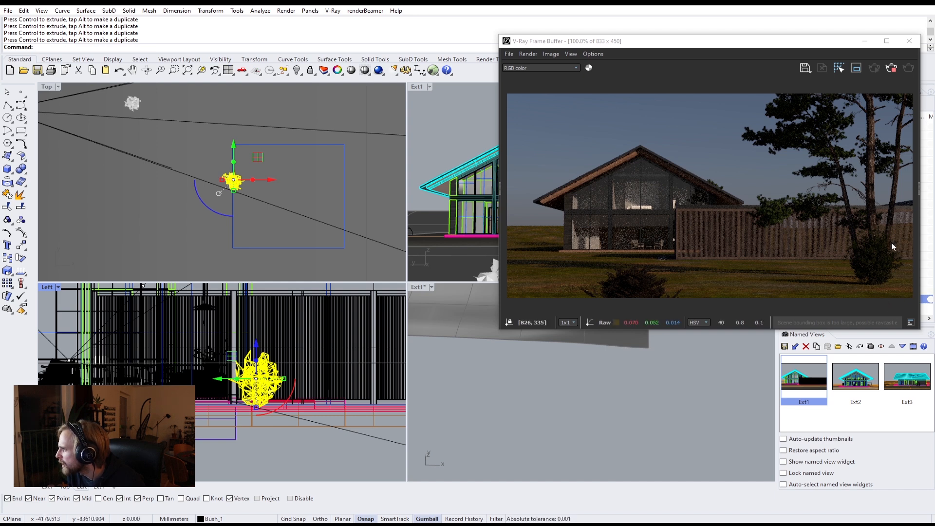
Move the foreground bush in the Top view to the cone's upper boundary line and closer to the camera
left_click(166, 177)
right_click_drag(232, 164, 295, 220)
scroll(174, 148, "up", 4)
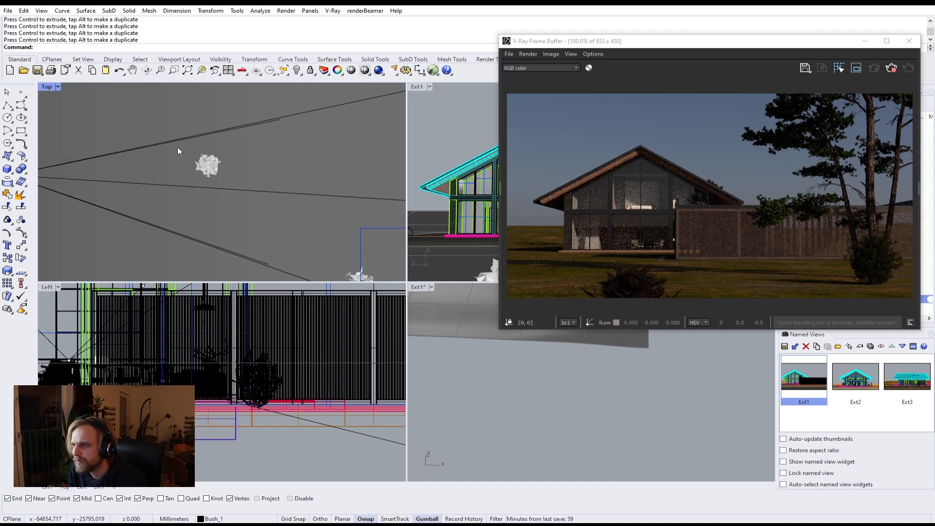
left_click_drag(246, 192, 243, 187)
left_click_drag(229, 143, 223, 117)
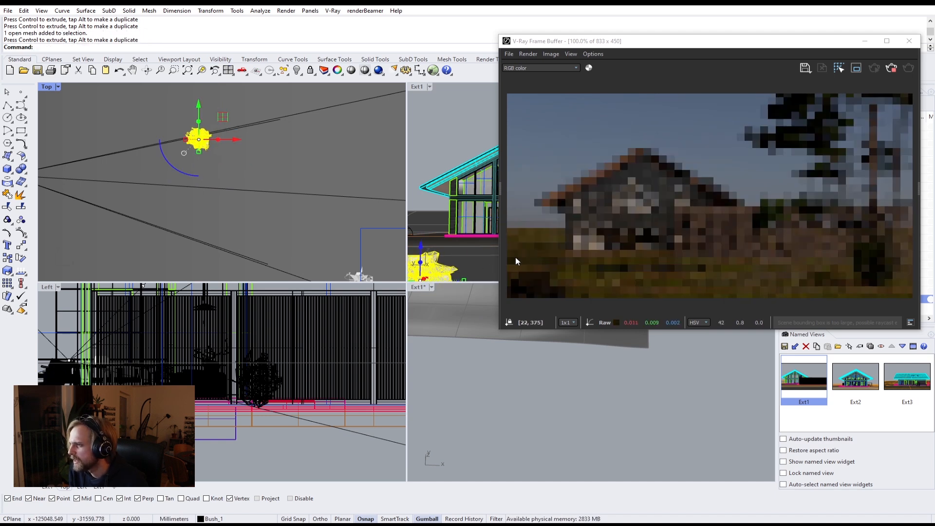
left_click_drag(224, 118, 187, 131)
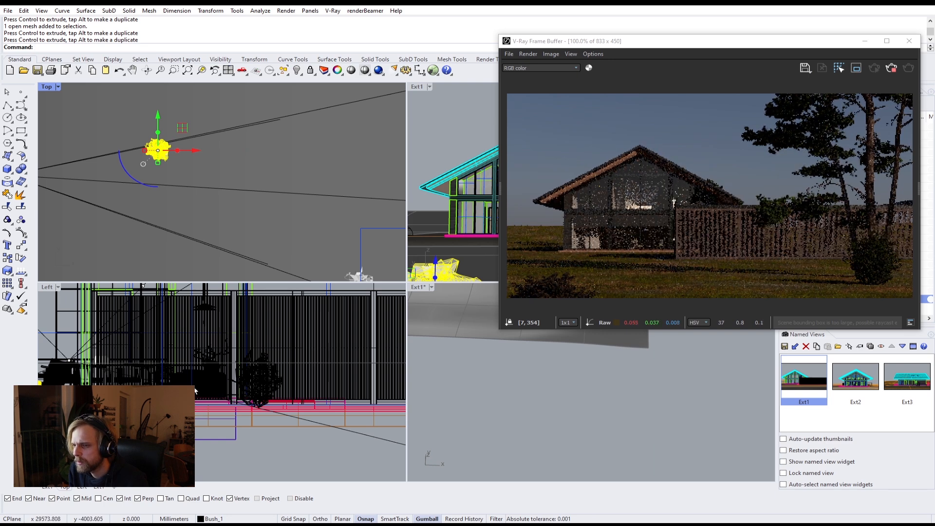
Raise the foreground bush slightly in the Left view
right_click_drag(195, 391, 298, 403)
scroll(124, 379, "up", 4)
left_click_drag(131, 376, 131, 369)
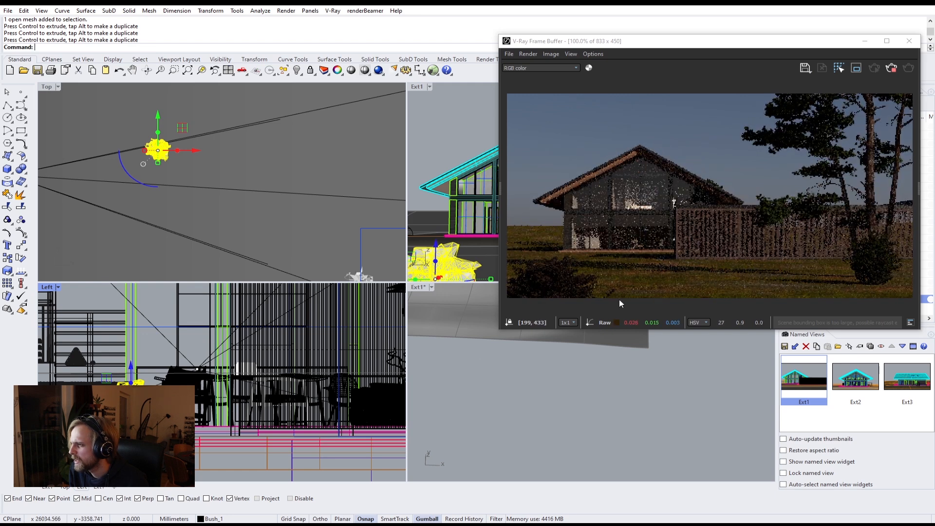
Duplicate the enlarged bush and place the copy in the camera's foreground, near the cone's lower boundary line
left_click(317, 218)
left_click(317, 218)
right_click_drag(317, 217, 299, 173)
left_click(332, 231)
scroll(336, 231, "down", 1)
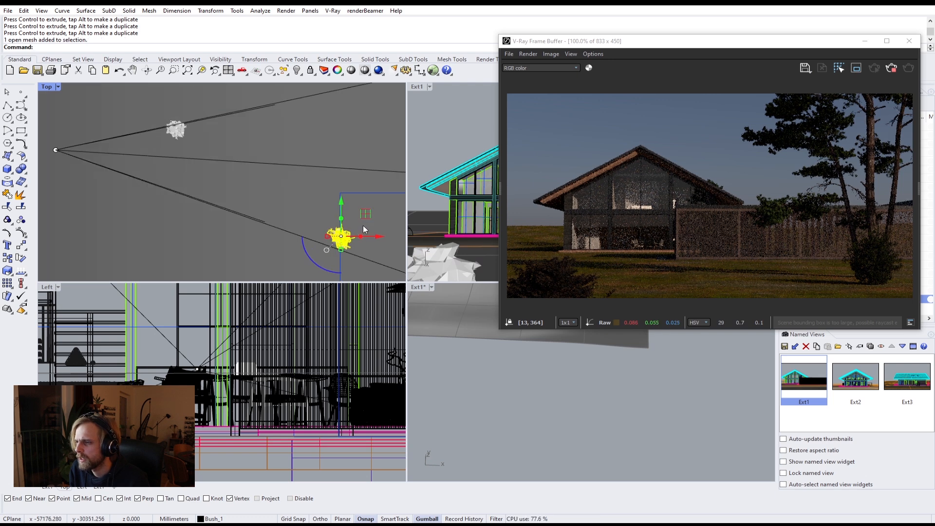
left_click_drag(366, 220, 202, 149)
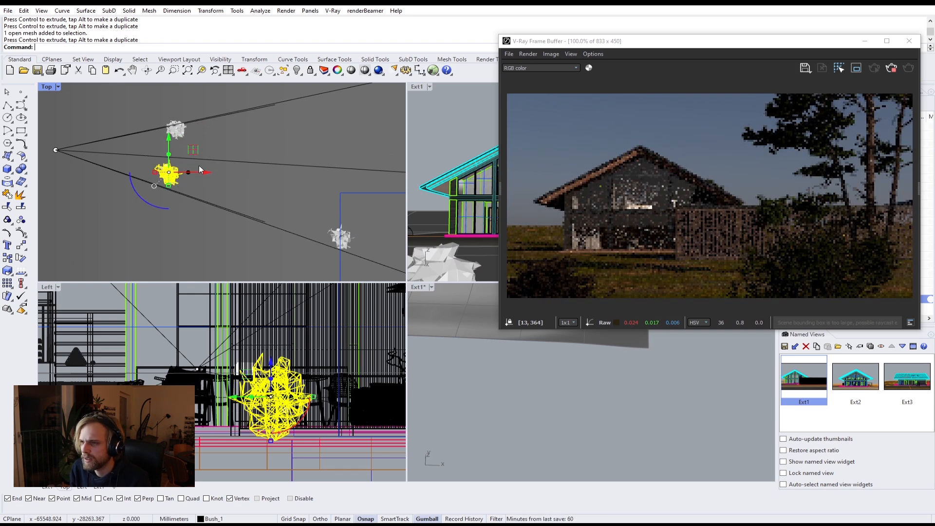
left_click_drag(195, 152, 218, 168)
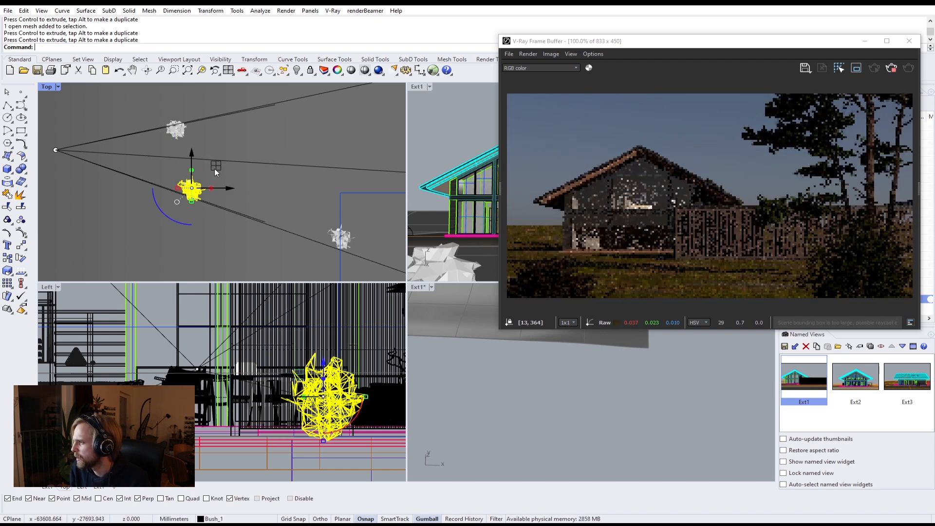
Scale the bush copy down uniformly and shift it in the Top view outward across the cone's lower boundary line
left_click_drag(178, 189, 180, 194)
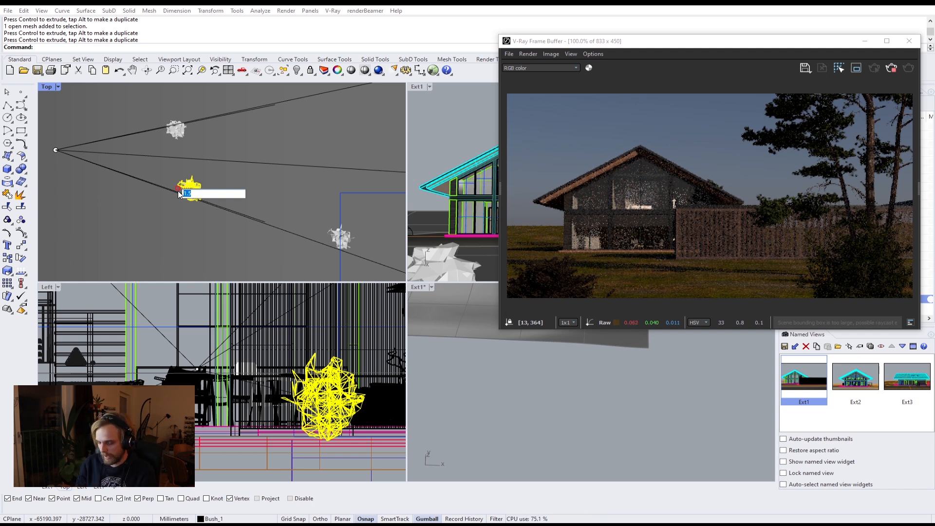
key("Return")
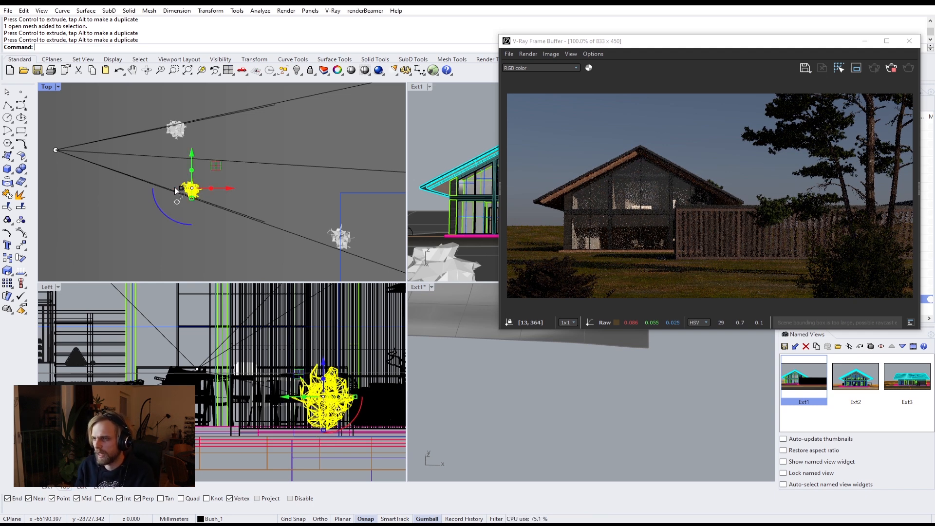
left_click_drag(214, 163, 213, 170)
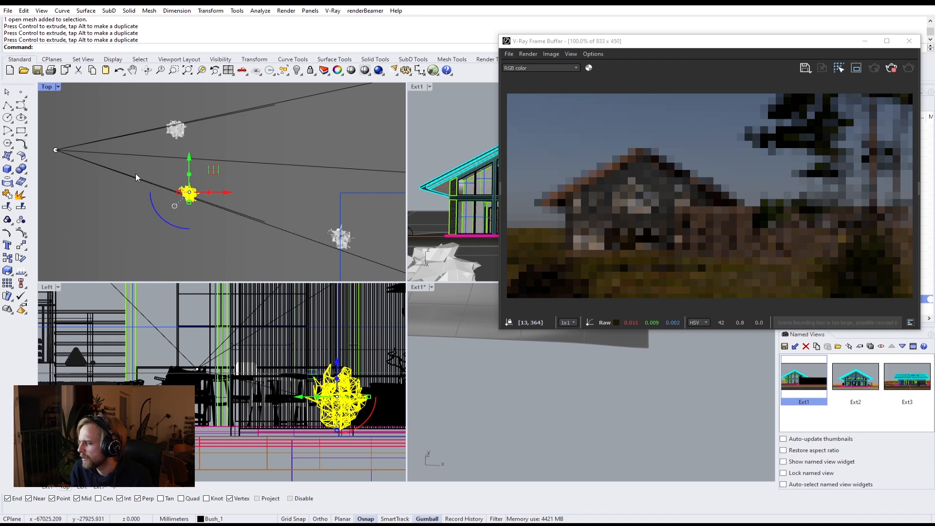
right_click_drag(165, 164, 197, 150)
scroll(196, 151, "up", 2)
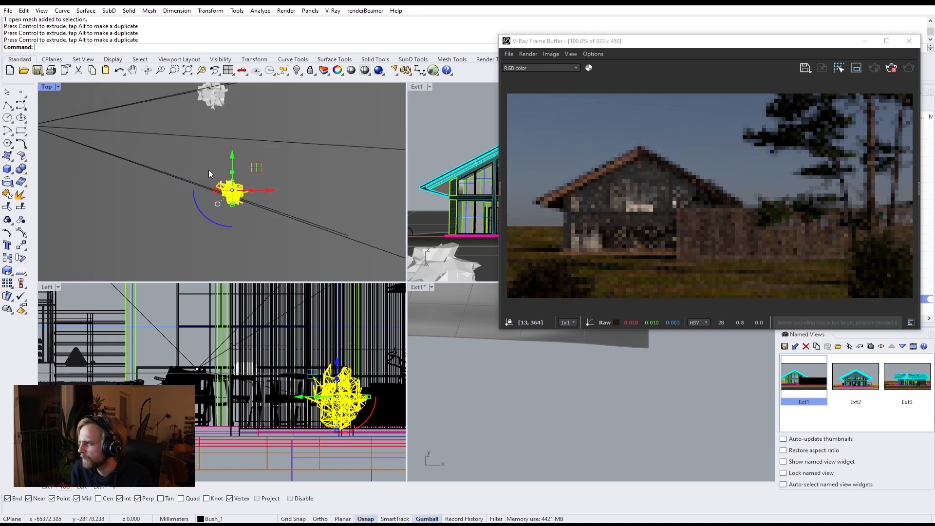
scroll(191, 155, "up", 1)
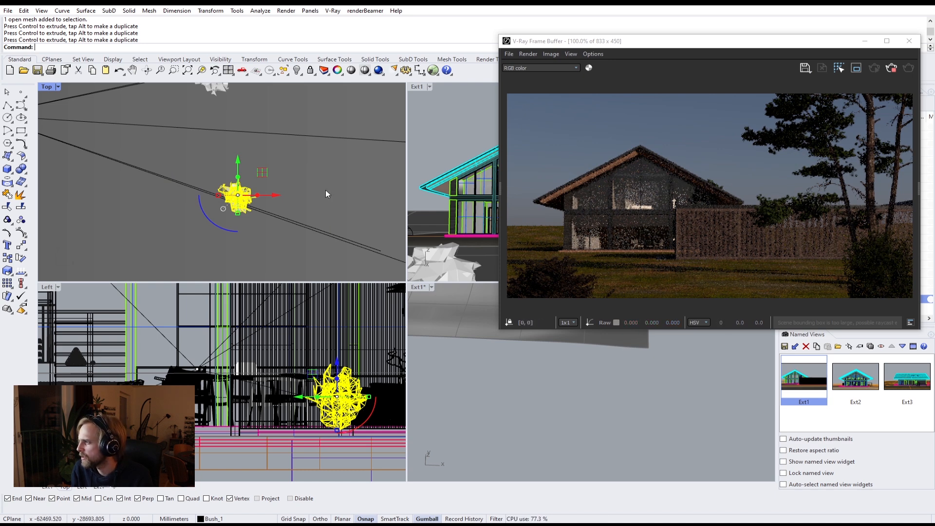
left_click_drag(238, 165, 241, 176)
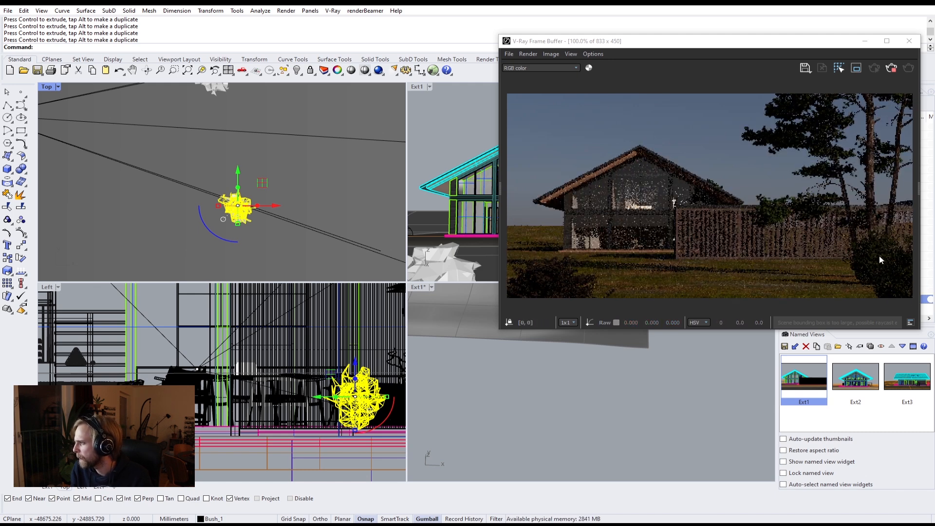
Move the farther bush near the cone's lower boundary line slightly inward into the camera cone in the Top view
left_click_drag(736, 48, 668, 50)
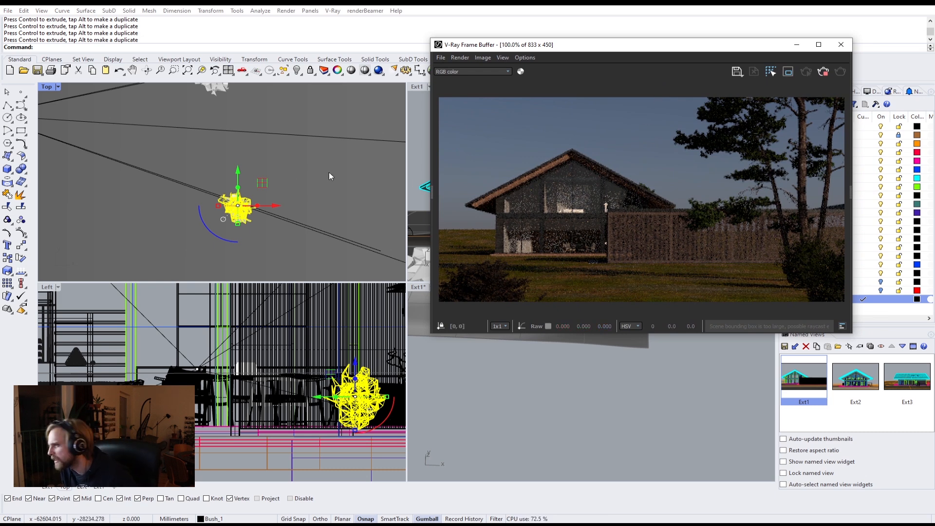
left_click(342, 183)
right_click_drag(341, 180, 210, 149)
left_click(375, 244)
right_click_drag(400, 231, 333, 214)
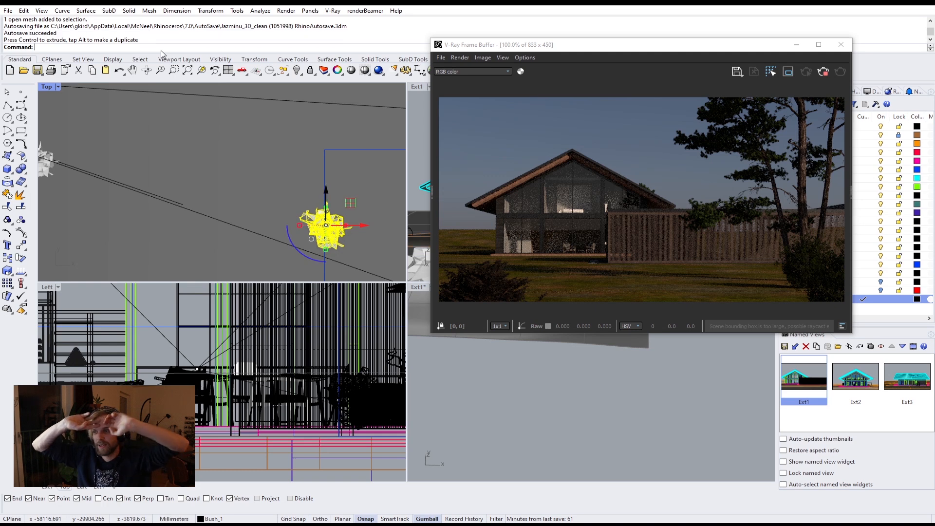
left_click_drag(329, 193, 326, 185)
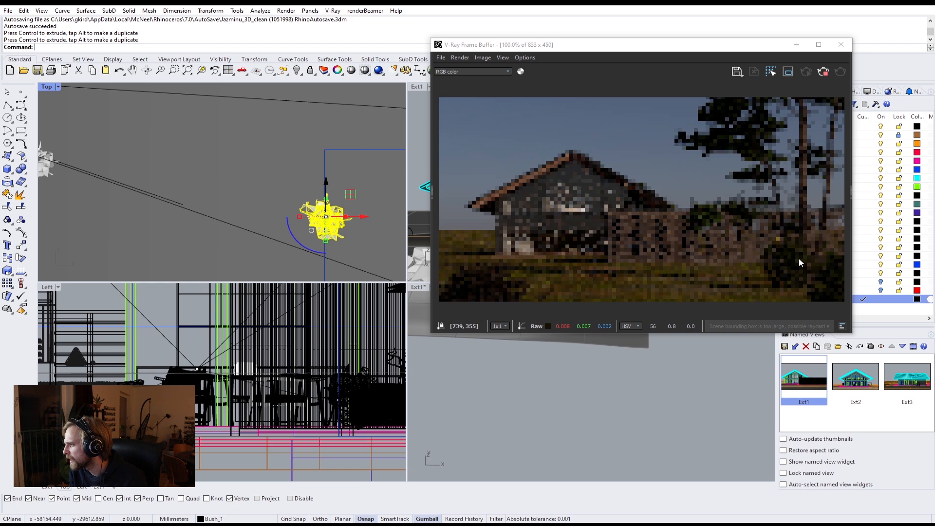
left_click(179, 186)
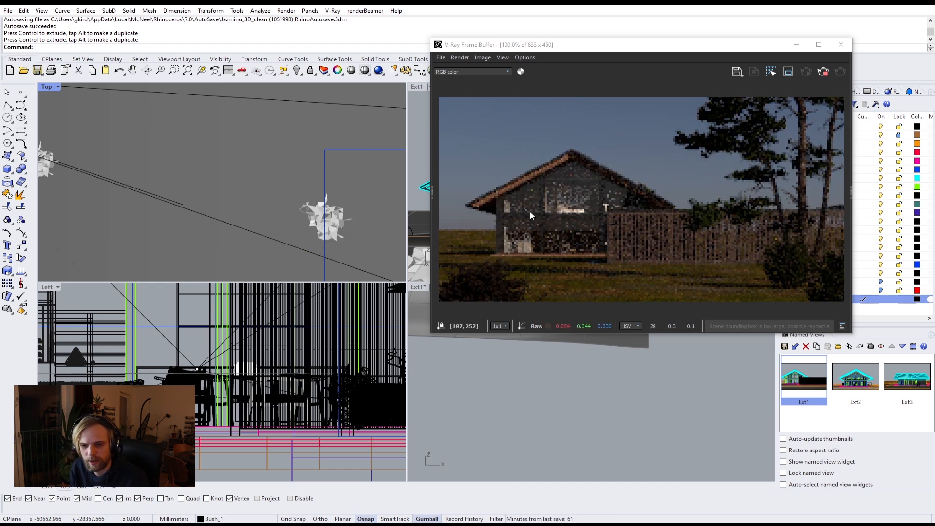
Rotate the closer bush on the cone's lower boundary line by 180 degrees in the Top view
scroll(263, 171, "down", 1)
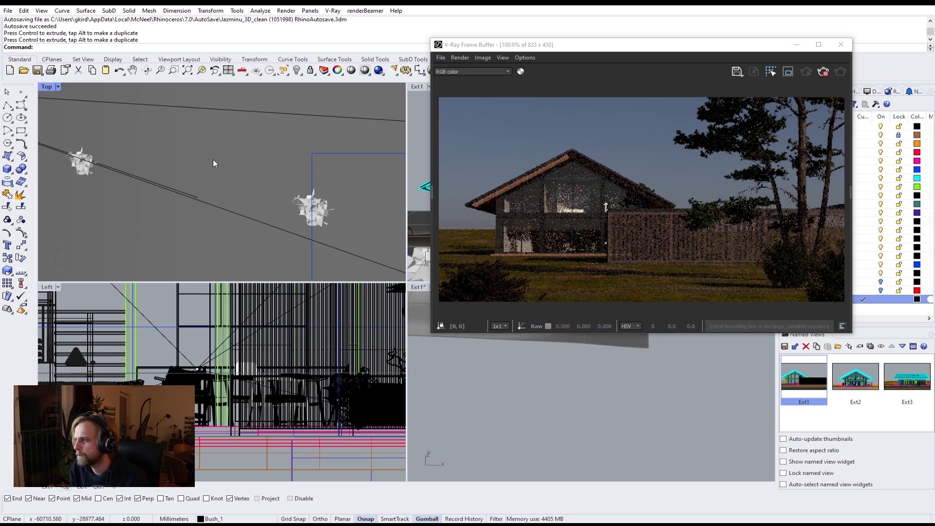
left_click(80, 171)
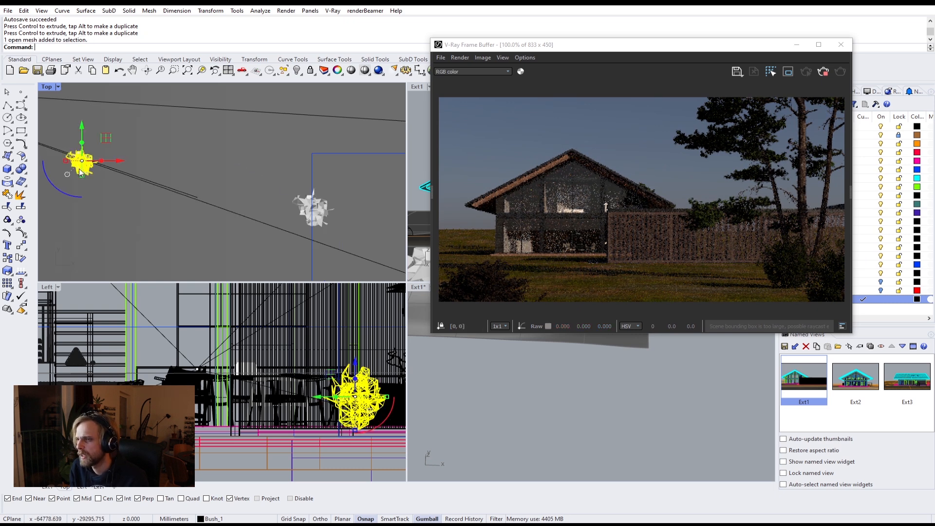
left_click(67, 197)
type("180")
key("Return")
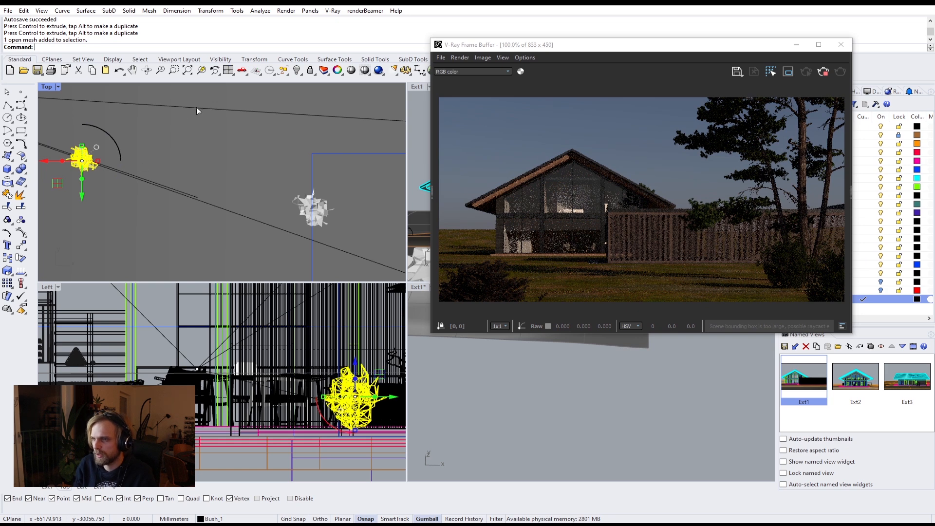
left_click(212, 125)
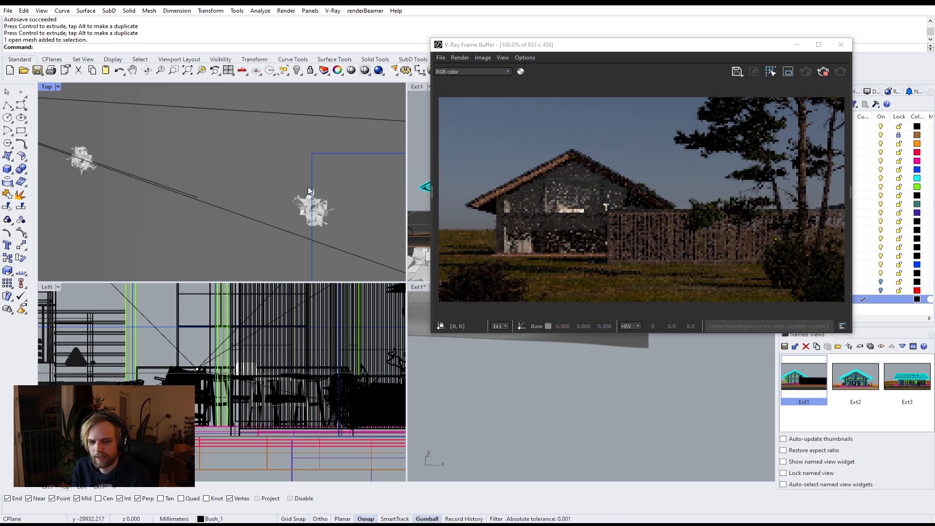
Duplicate the foreground bush on the cone's upper boundary line and place the copy just above the cone's centre line, farther from the camera
right_click_drag(222, 139, 156, 105)
left_click(156, 103)
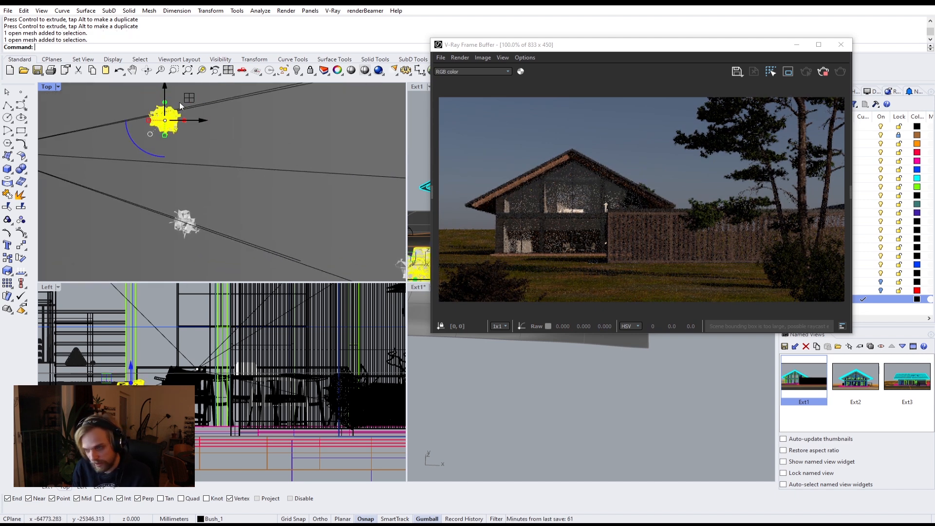
left_click_drag(187, 101, 261, 153)
key("alt")
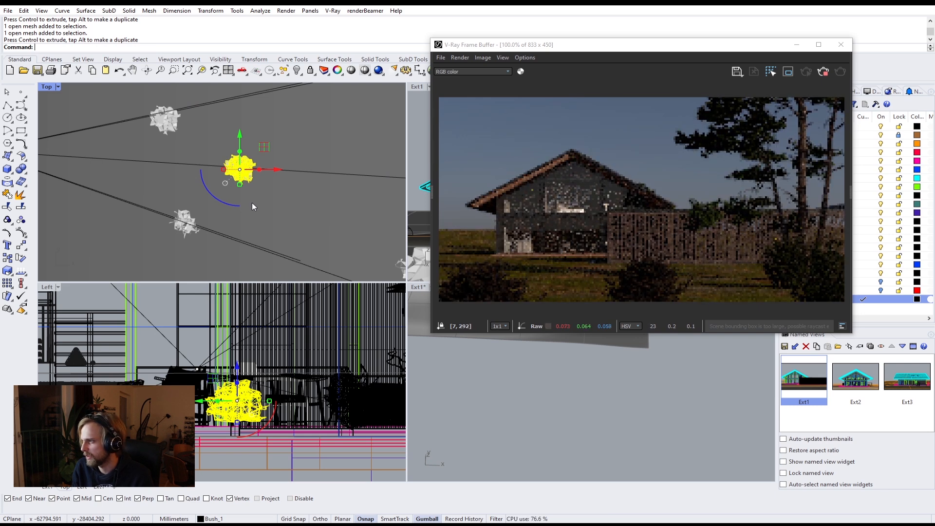
left_click_drag(258, 162, 340, 150)
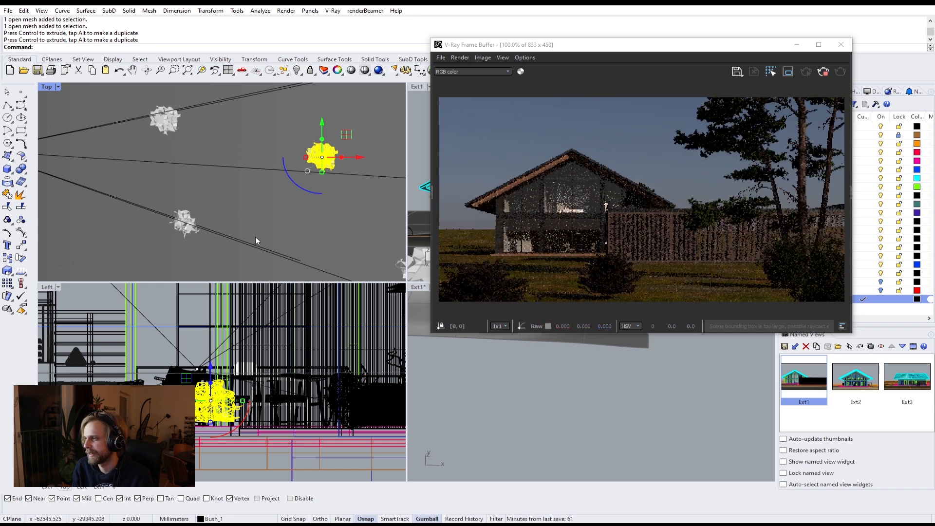
Lower the centre bush toward the ground in the Left view and shift it farther from the camera in the Top view
left_click_drag(211, 373, 214, 385)
left_click_drag(214, 386, 214, 392)
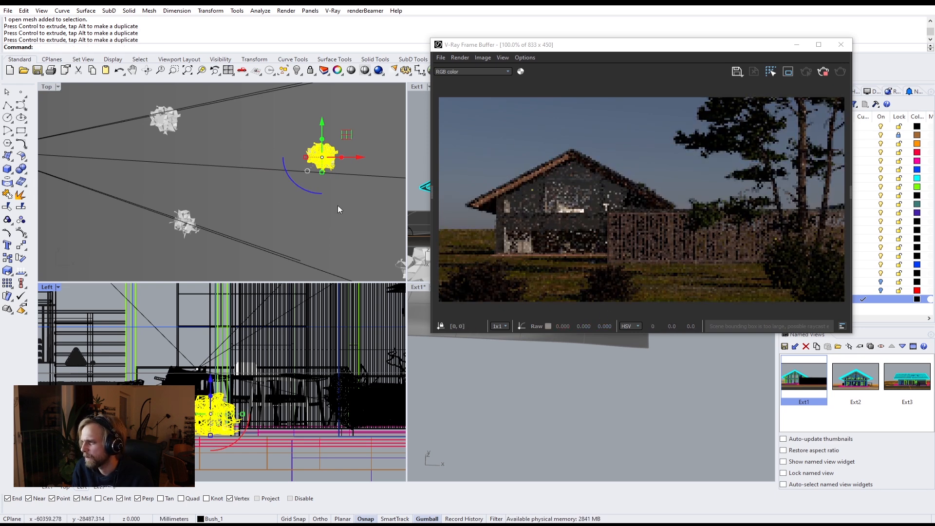
scroll(336, 217, "down", 2)
right_click_drag(341, 215, 231, 209)
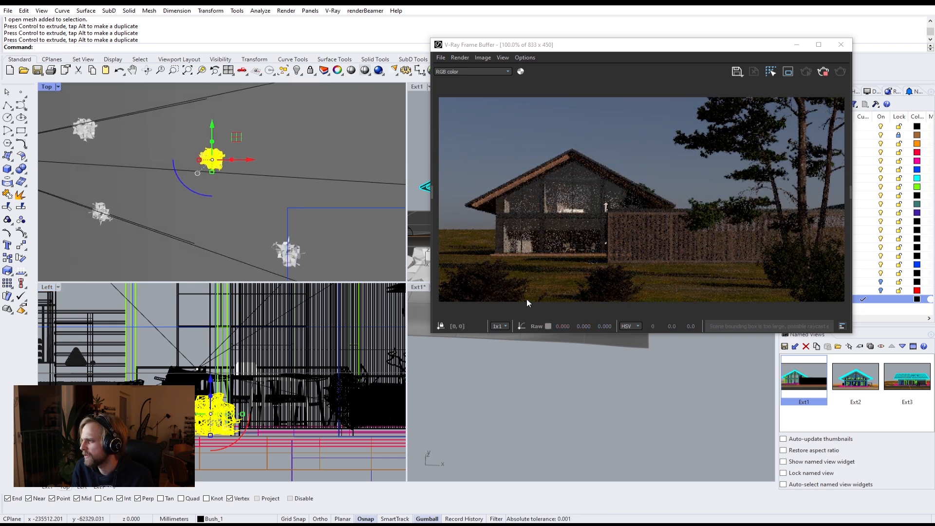
left_click_drag(243, 160, 291, 163)
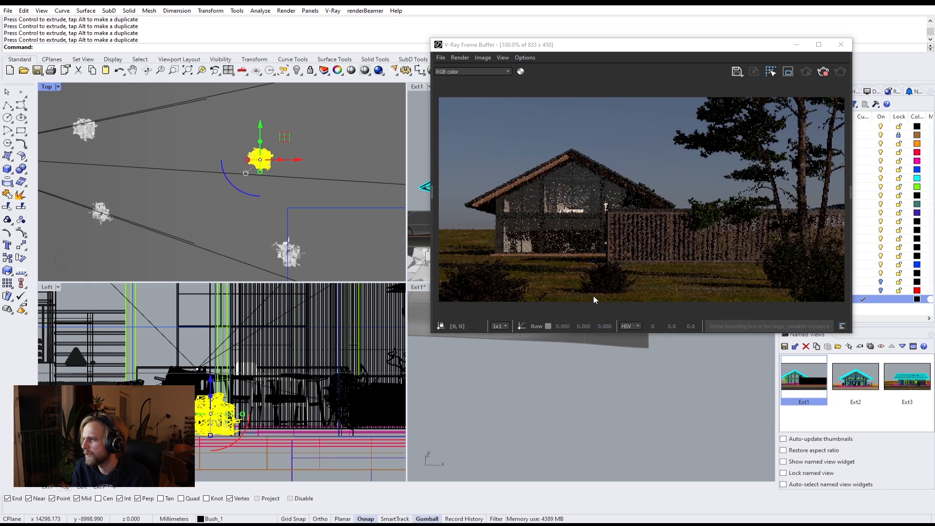
left_click(248, 225)
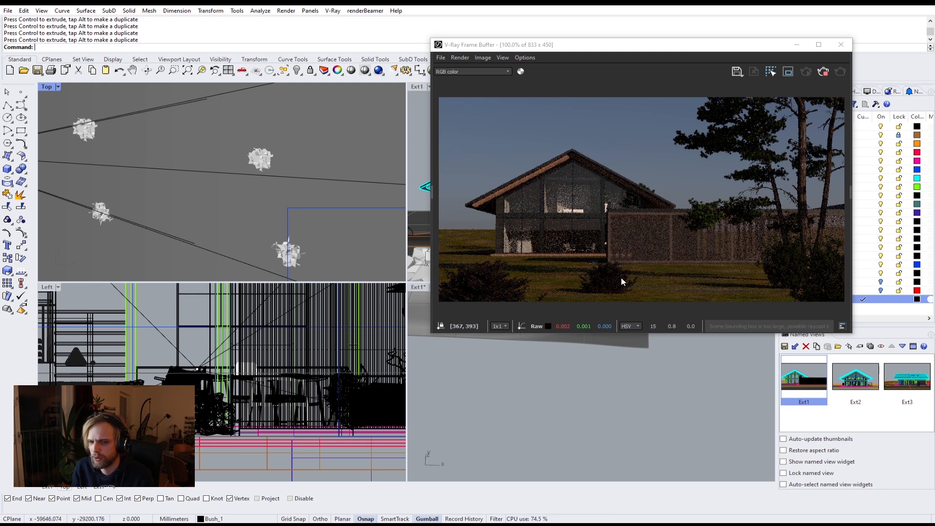
Rotate the centre bush about its vertical axis in the Top view
left_click(261, 159)
left_click_drag(233, 189, 272, 137)
key("Escape")
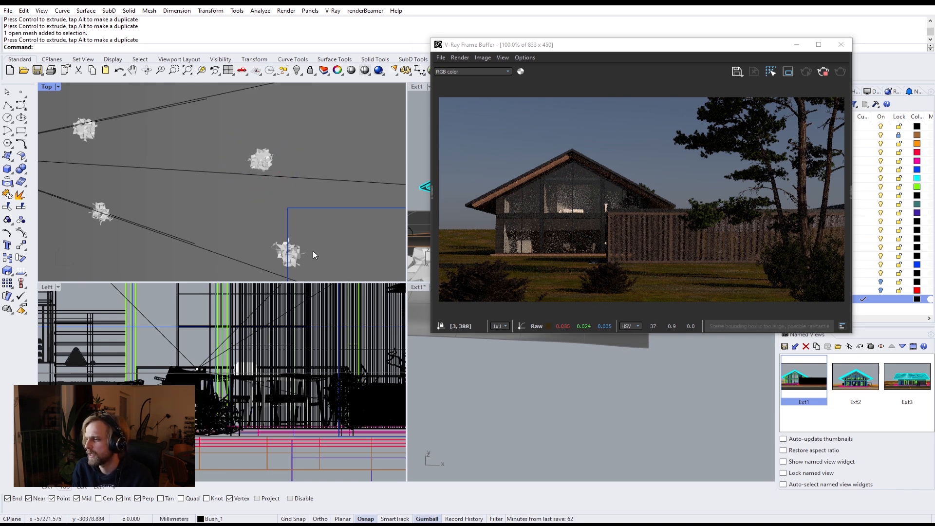
Duplicate the farther bush near the lower boundary line onto the cone's upper boundary line and shift the copy farther from the camera
left_click(283, 254)
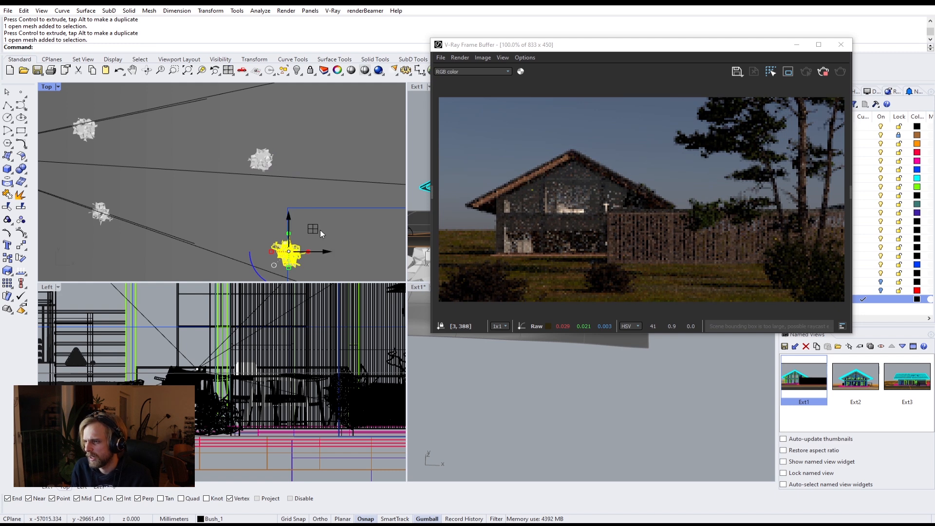
scroll(320, 230, "down", 2)
right_click_drag(320, 230, 297, 254)
left_click_drag(295, 249, 298, 115, "alt")
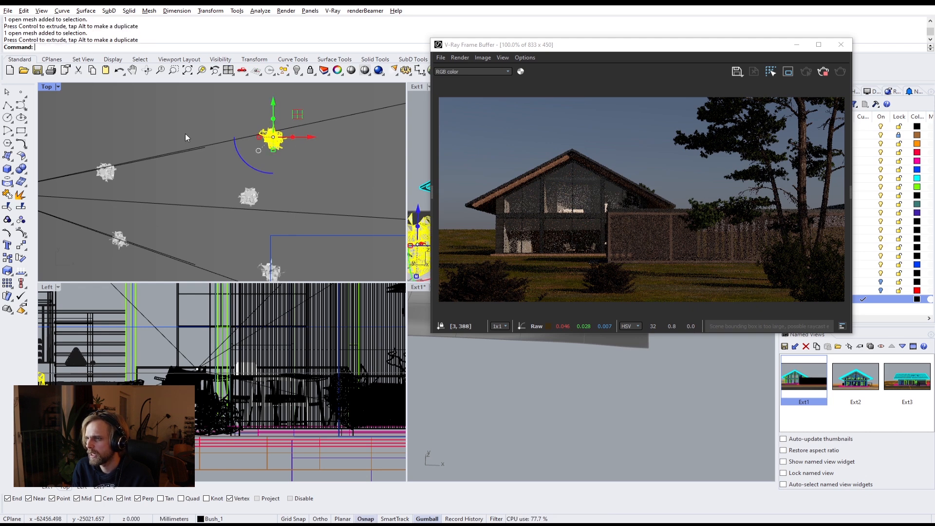
scroll(209, 182, "down", 3)
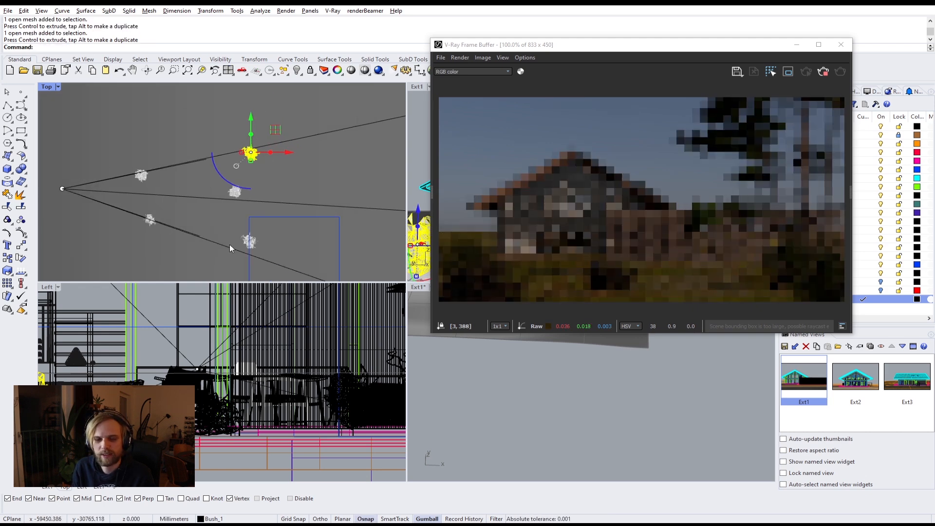
right_click_drag(325, 206, 316, 236)
left_click_drag(264, 161, 309, 155)
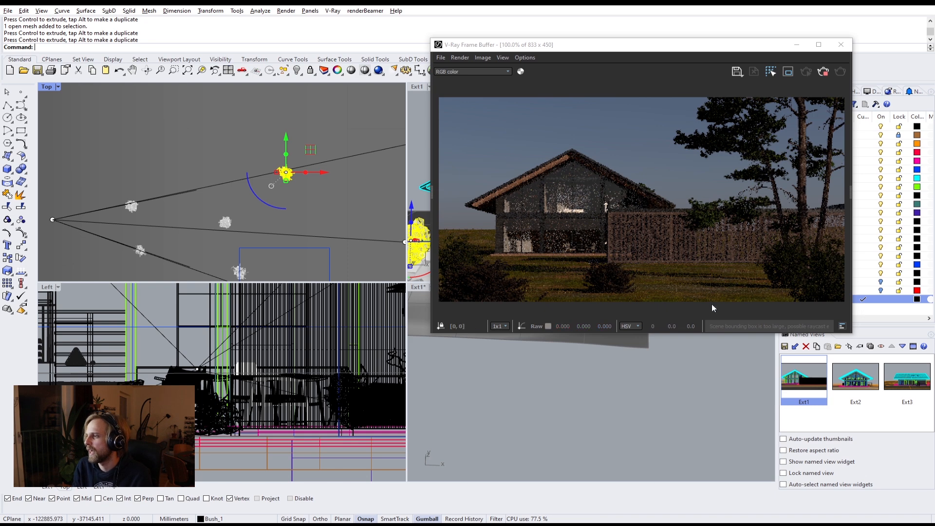
left_click(334, 231)
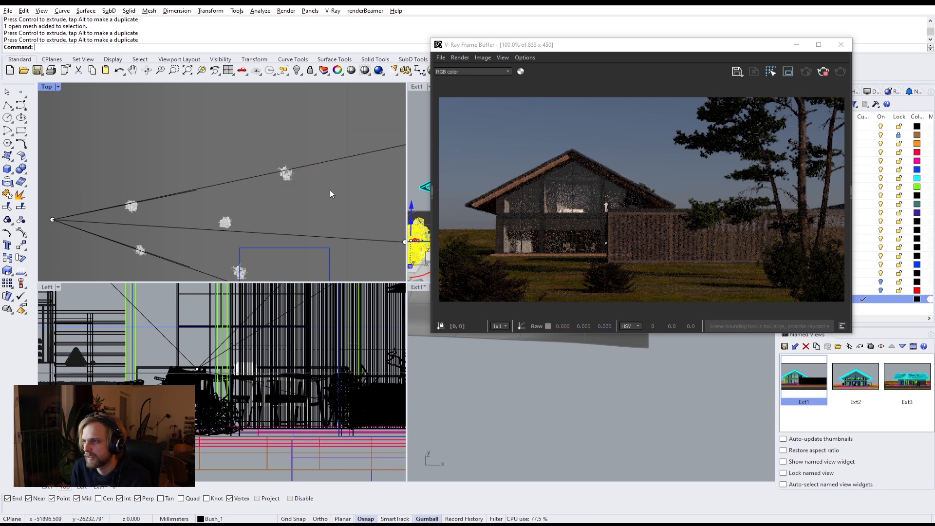
Duplicate the farther upper-boundary bush, place the copy inside the cone closer to the house, and scale it down
right_click_drag(336, 216, 330, 190)
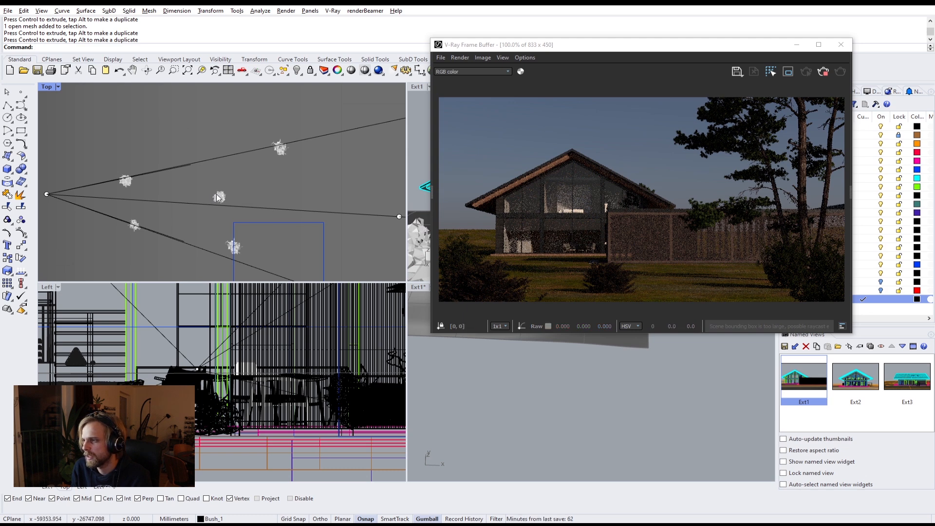
left_click(280, 150)
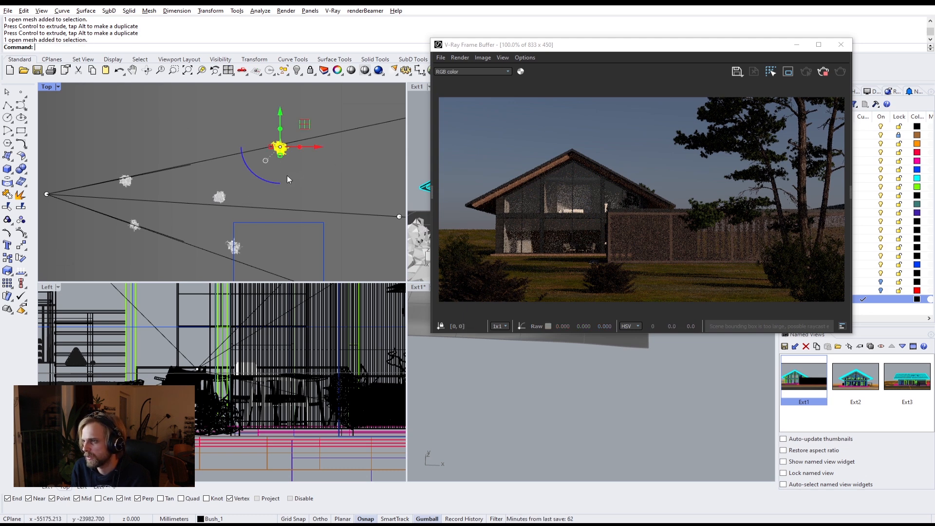
right_click_drag(288, 176, 245, 194)
left_click_drag(259, 147, 367, 162, "alt")
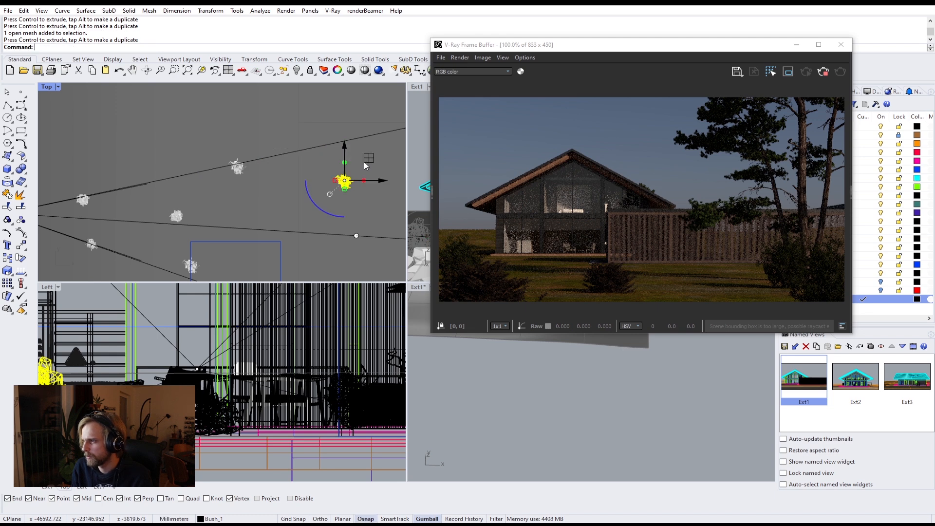
left_click(336, 182)
key("Return")
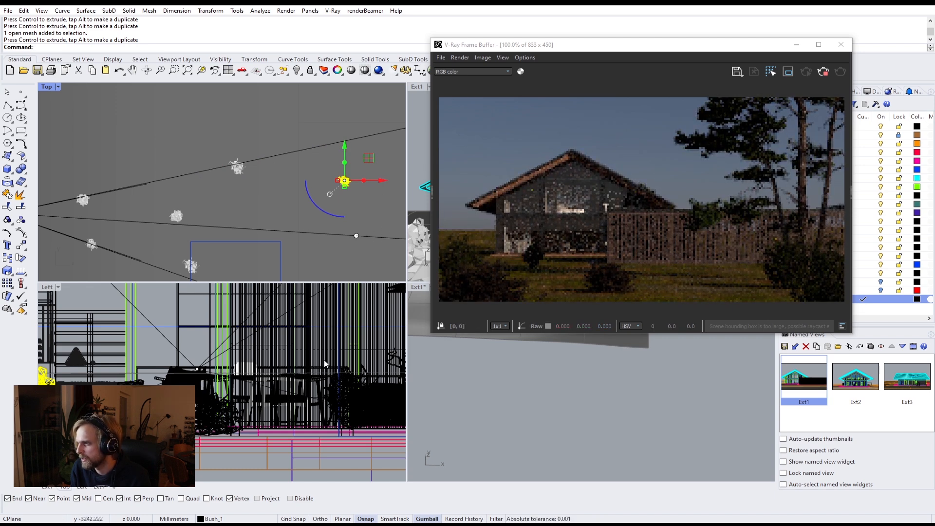
Reduce the height of the bush nearest the house and lower it toward the ground in the Left view
scroll(185, 377, "up", 5)
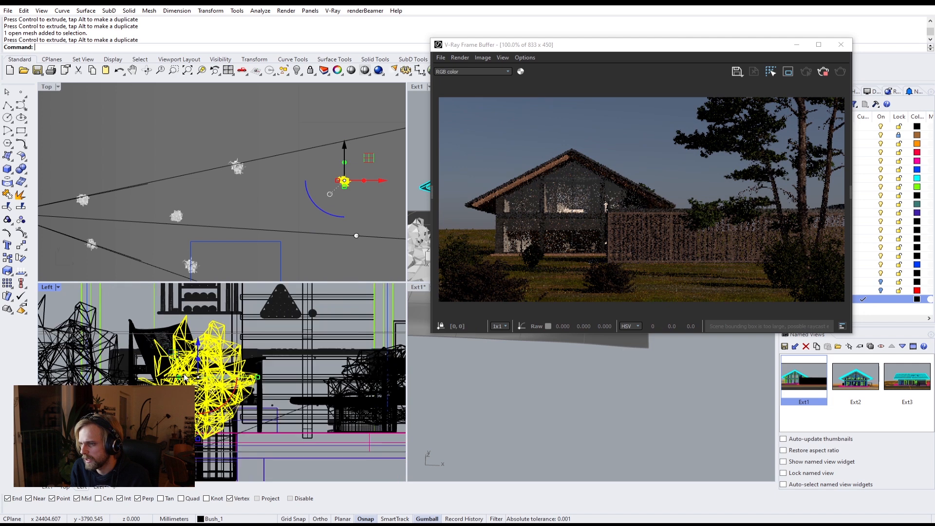
left_click_drag(197, 346, 198, 432)
left_click_drag(196, 356, 196, 375)
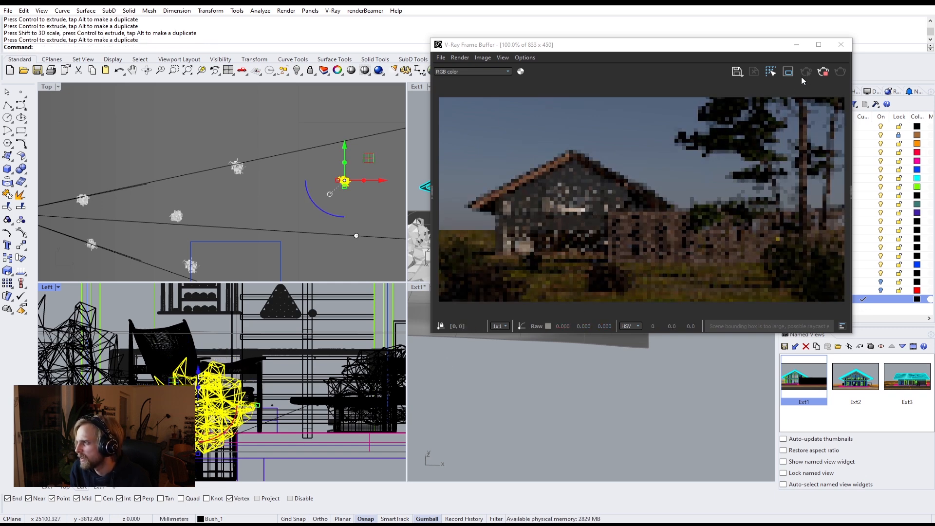
scroll(518, 276, "up", 1)
scroll(536, 263, "down", 1)
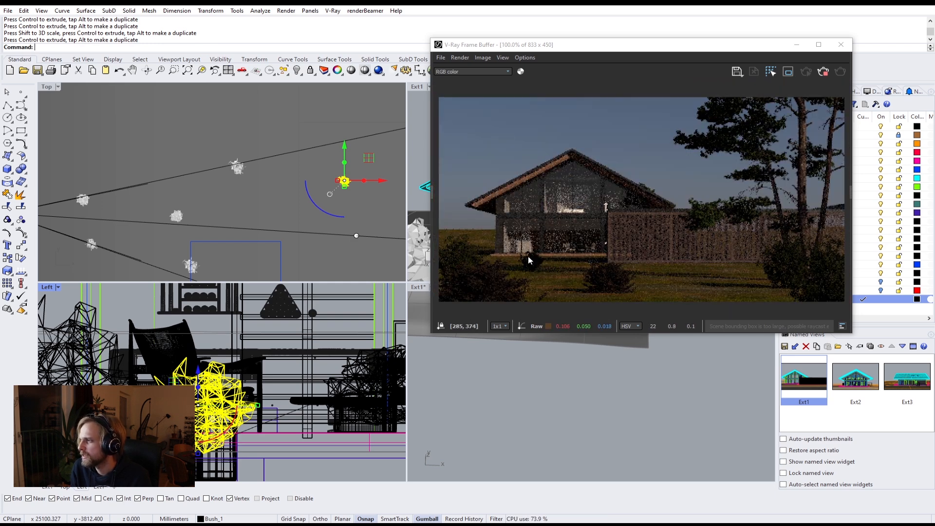
left_click(285, 202)
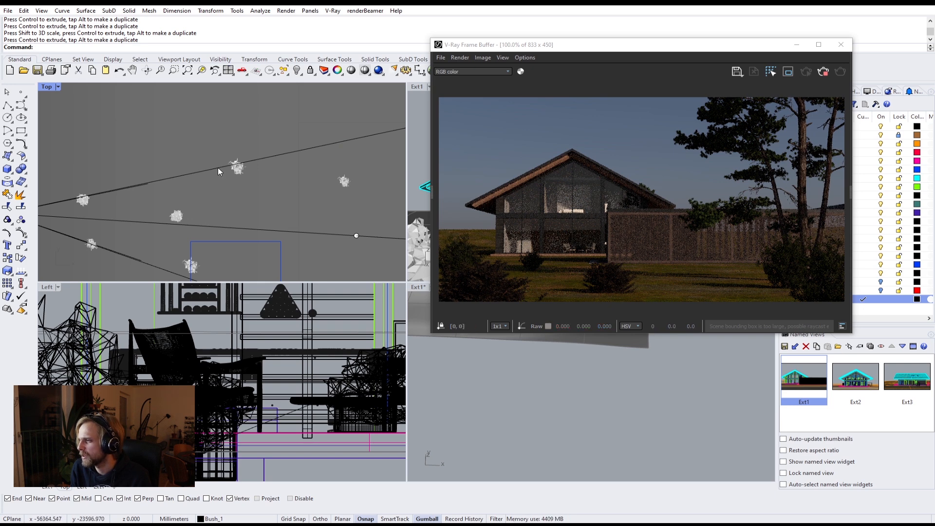
Duplicate two mid-distance bushes in the Top view and place the copies within the camera cone on the gravel near the house
scroll(220, 165, "down", 4)
scroll(161, 178, "down", 2)
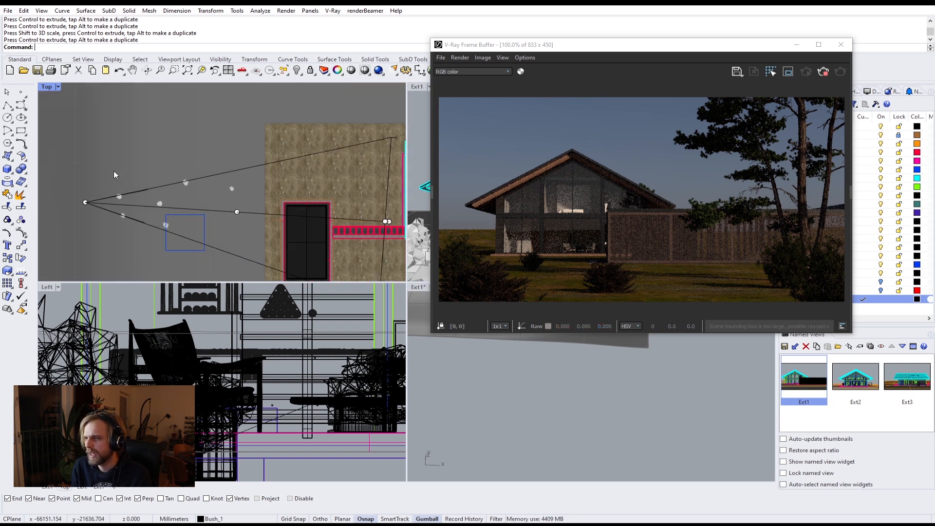
left_click(204, 184)
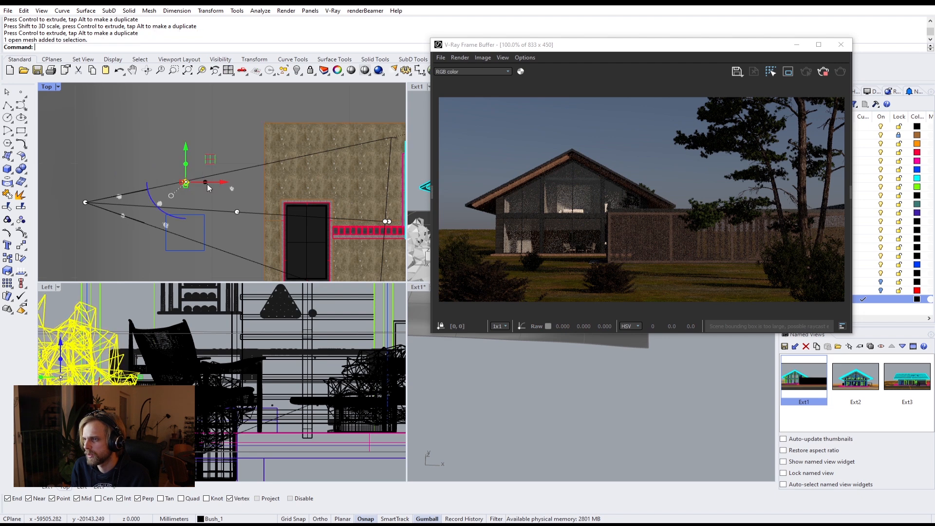
scroll(156, 196, "down", 2)
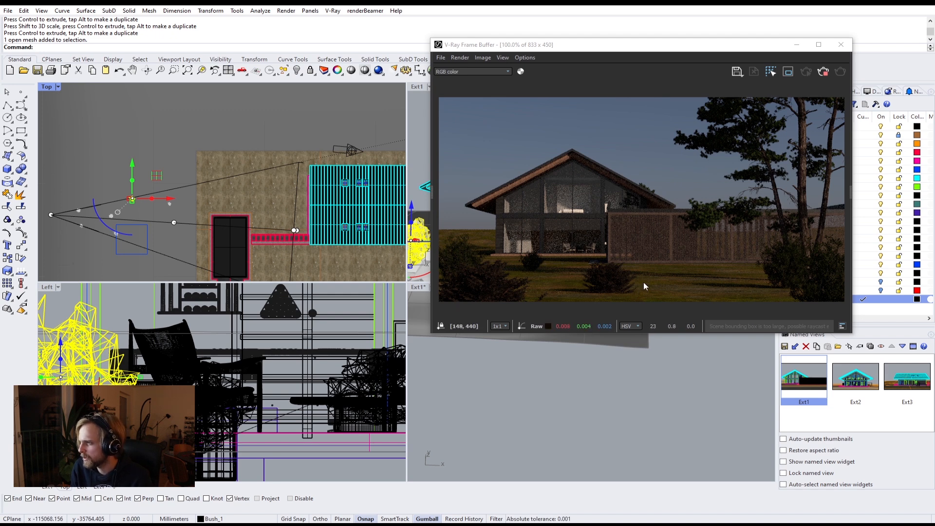
scroll(91, 218, "up", 3)
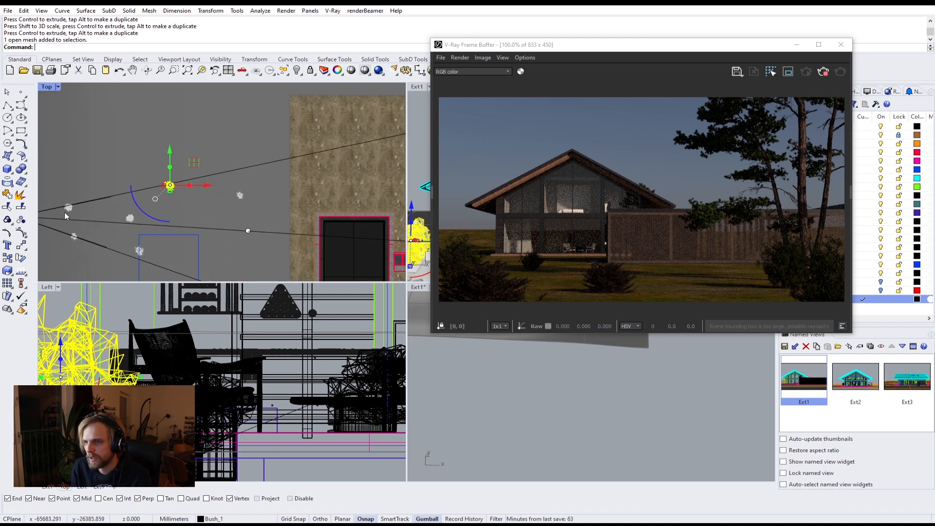
left_click(130, 219, "shift")
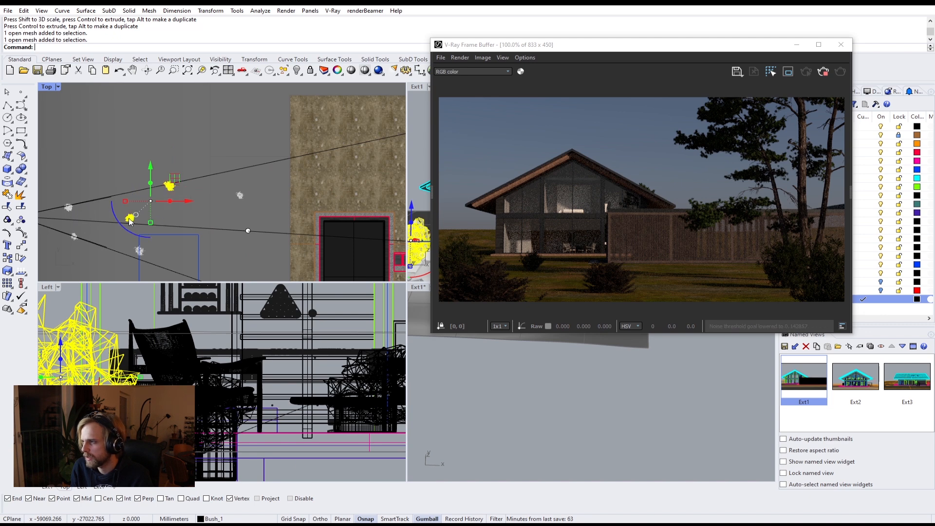
scroll(136, 216, "down", 1)
scroll(140, 214, "down", 1)
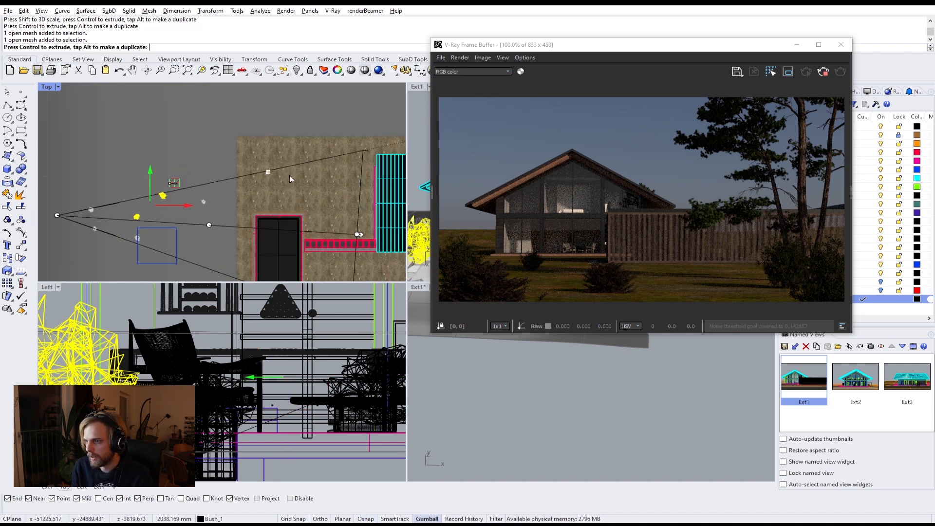
left_click_drag(170, 183, 290, 180)
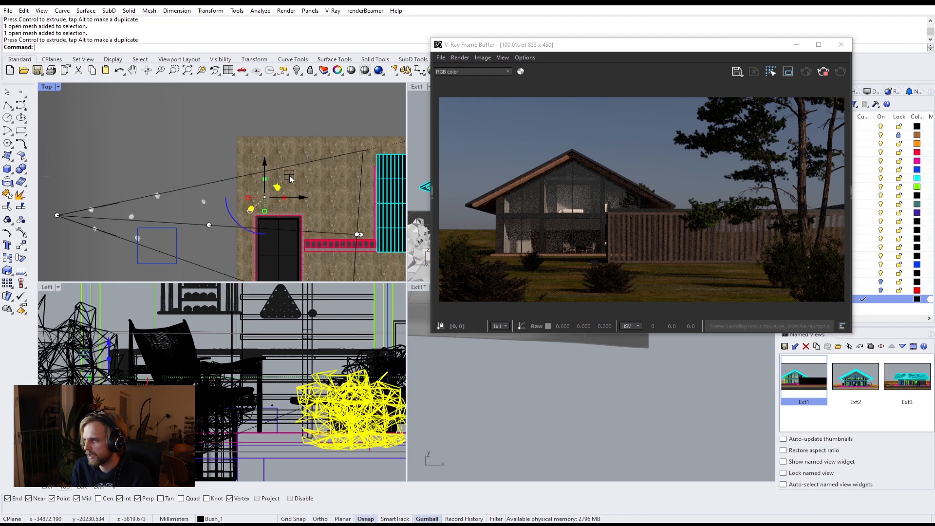
scroll(240, 238, "up", 1)
right_click_drag(361, 231, 276, 267)
left_click_drag(207, 202, 252, 184)
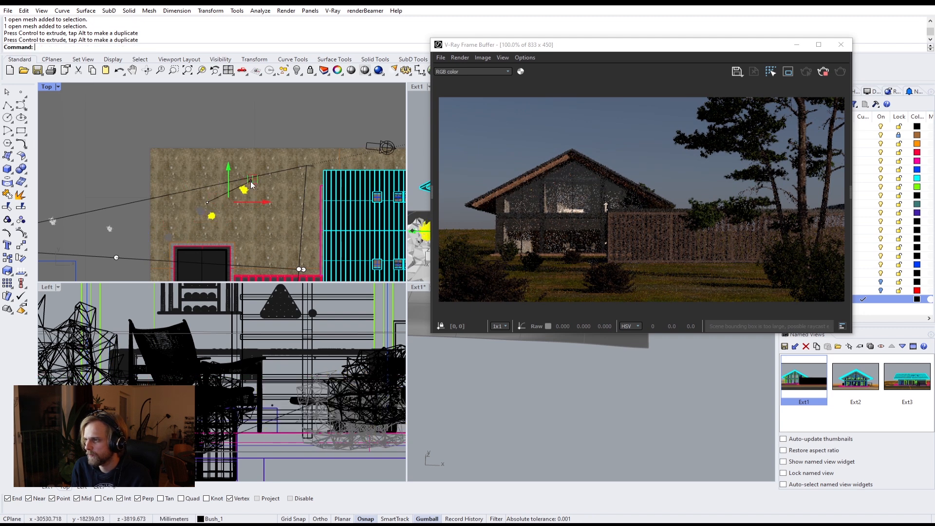
Move the upper of the two new bushes down and closer to the house, near the covered path
left_click(259, 110)
left_click(248, 192)
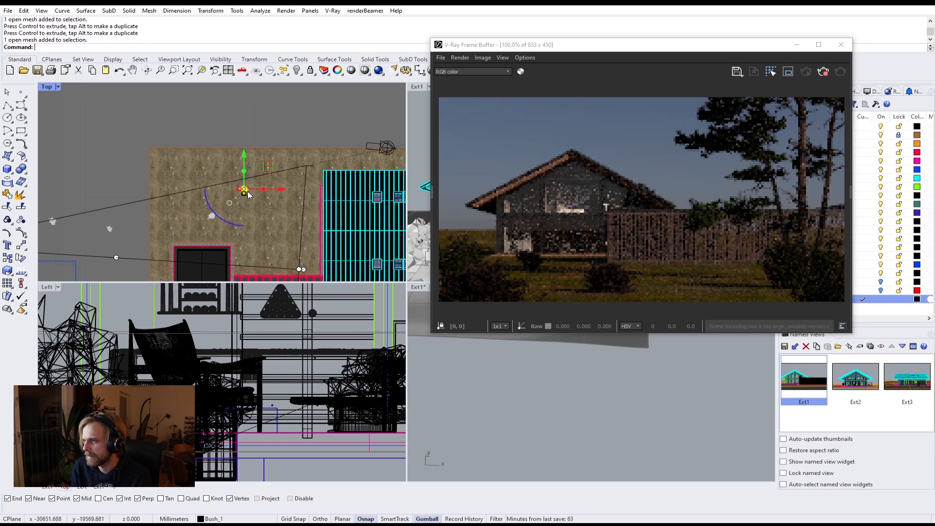
left_click_drag(268, 162, 302, 231)
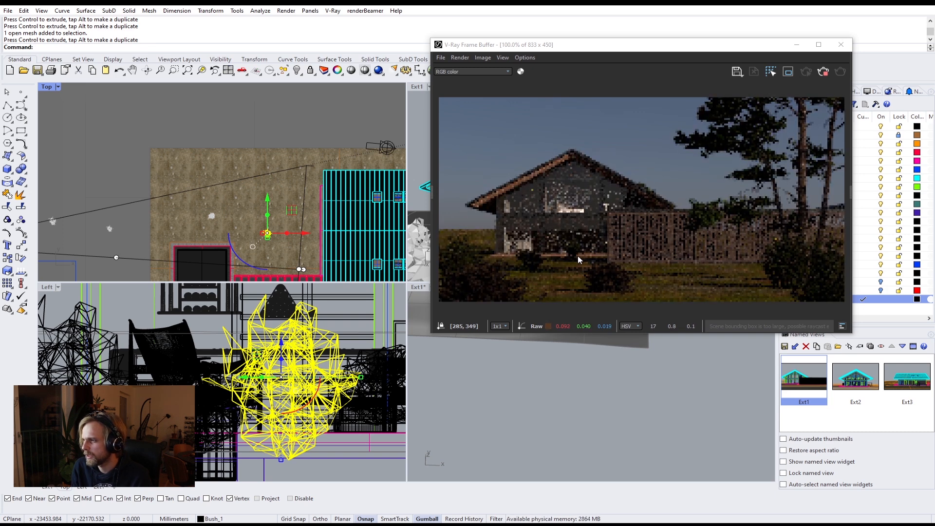
Move the second new bush right beside the first, so the pair forms a cluster in front of the house
left_click(210, 215)
left_click_drag(210, 218, 295, 174)
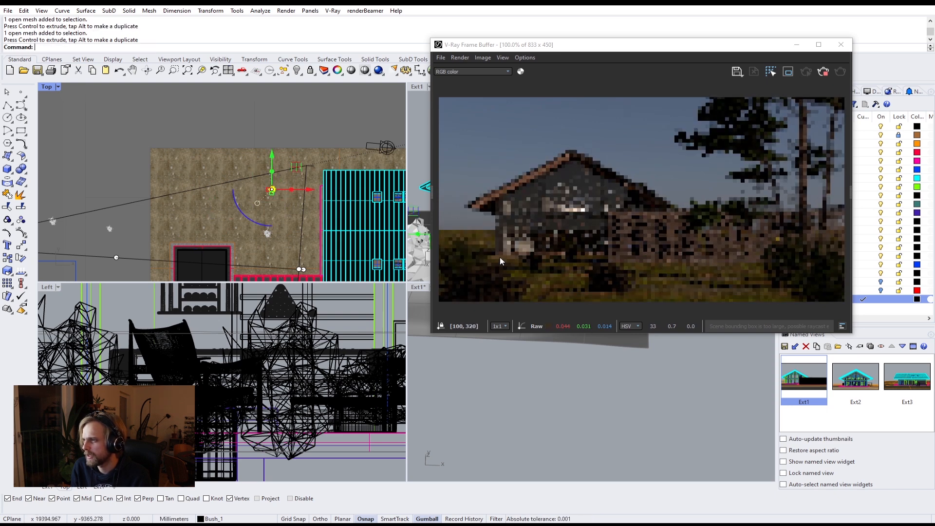
left_click_drag(271, 160, 272, 171)
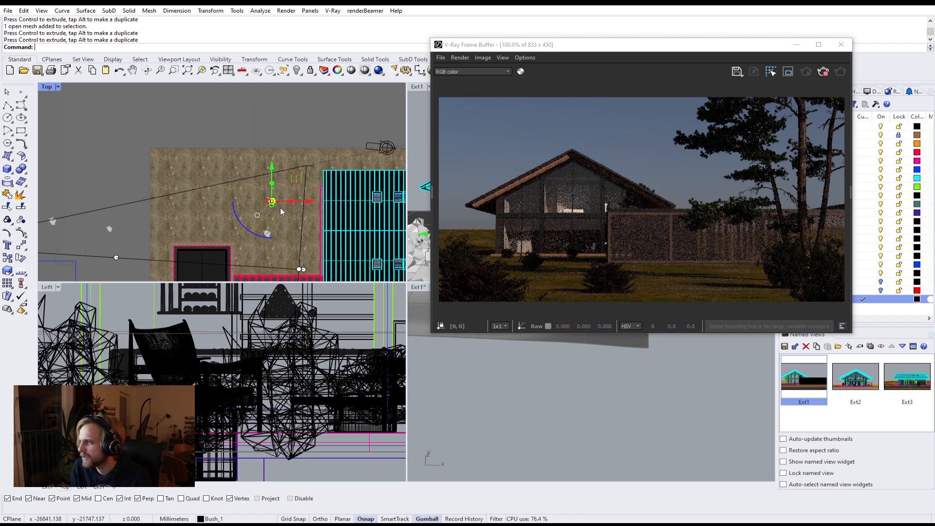
left_click_drag(295, 181, 264, 240)
scroll(265, 229, "up", 10)
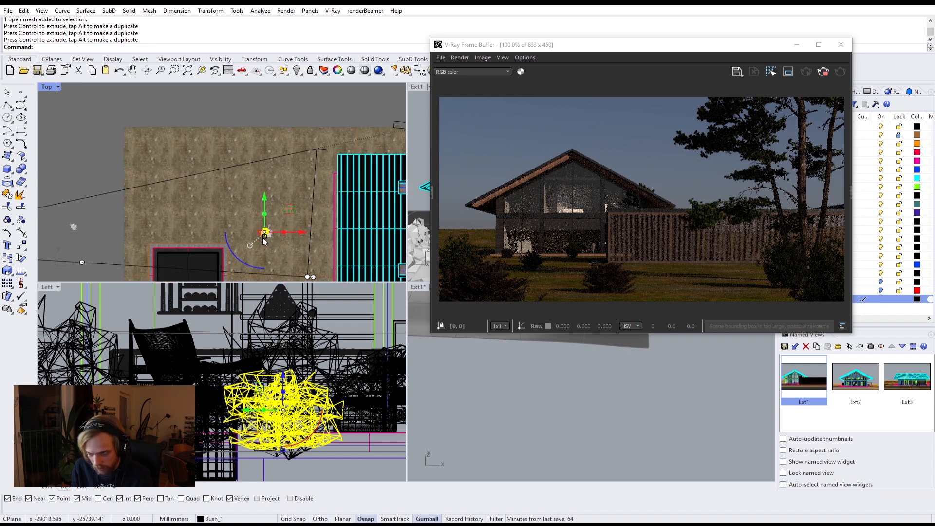
left_click_drag(295, 195, 296, 190)
key("Escape")
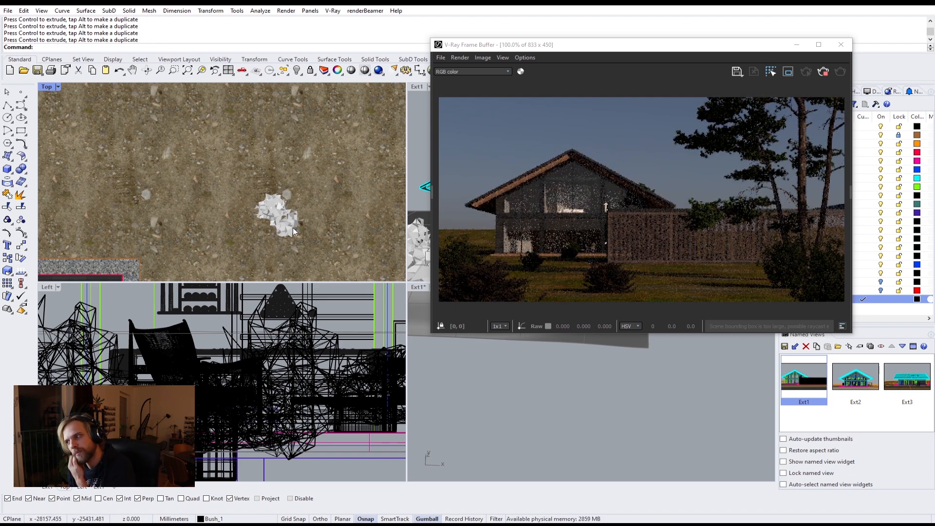
Duplicate the centre bush beside the small bush in the middle of the camera cone and rotate the copy 180 degrees
scroll(293, 227, "down", 8)
right_click_drag(233, 233, 387, 165)
scroll(219, 196, "up", 6)
left_click(103, 219)
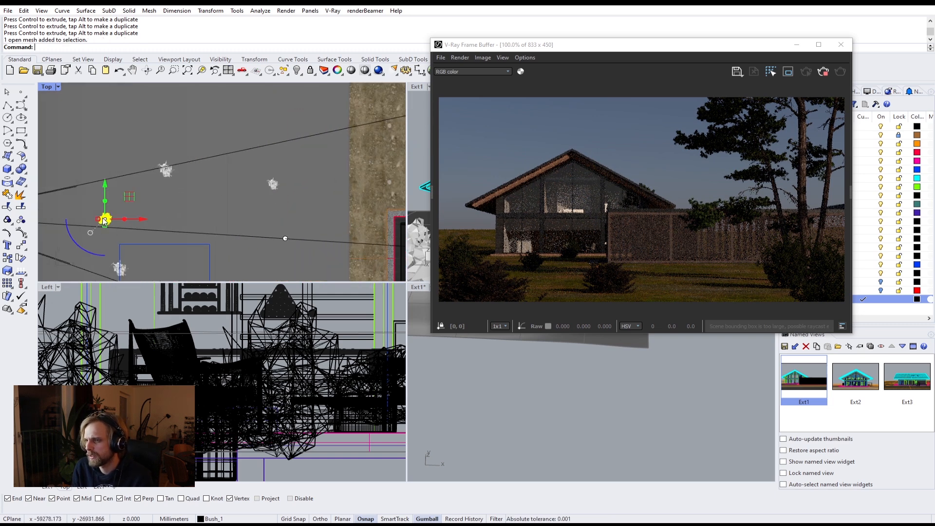
left_click_drag(130, 197, 299, 168)
left_click(252, 222)
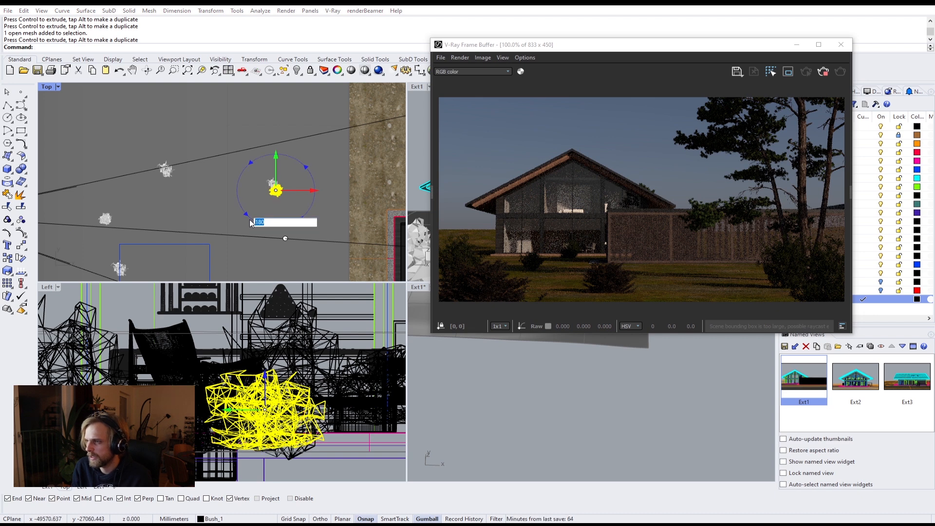
key("Return")
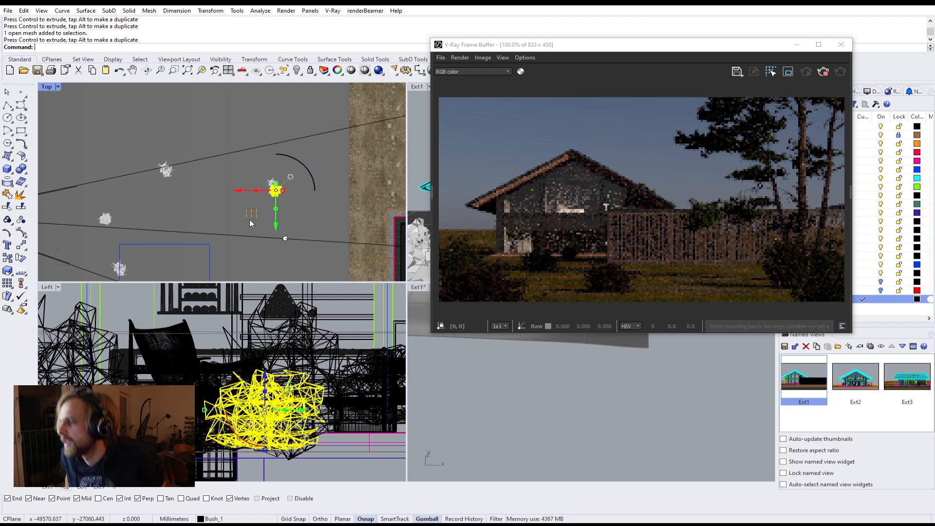
key("Escape")
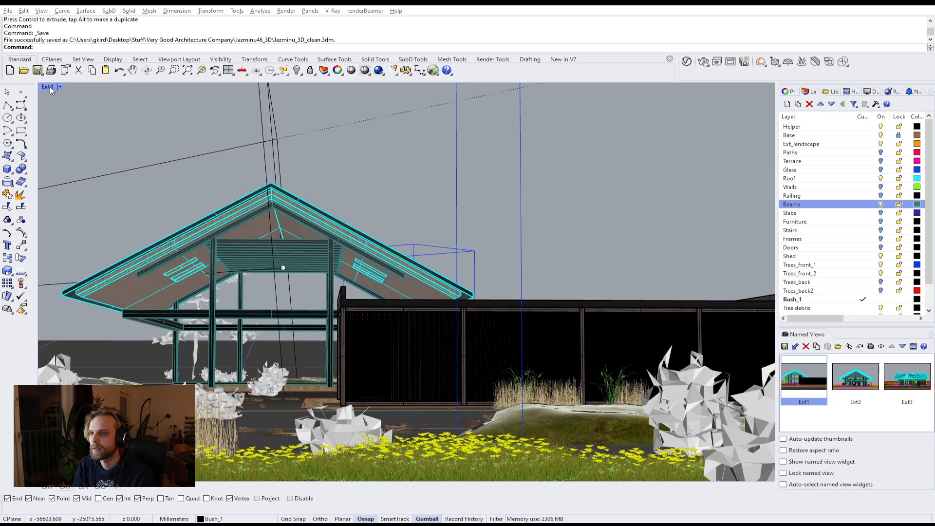
Turn on all layers from Paths through Trees_back2 and run Show for any hidden objects
left_click(850, 155)
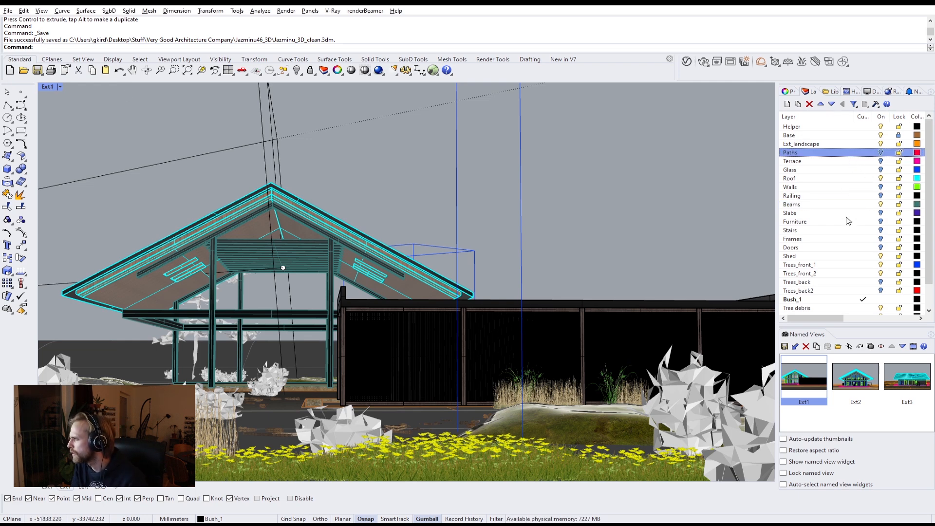
left_click(852, 290, "shift")
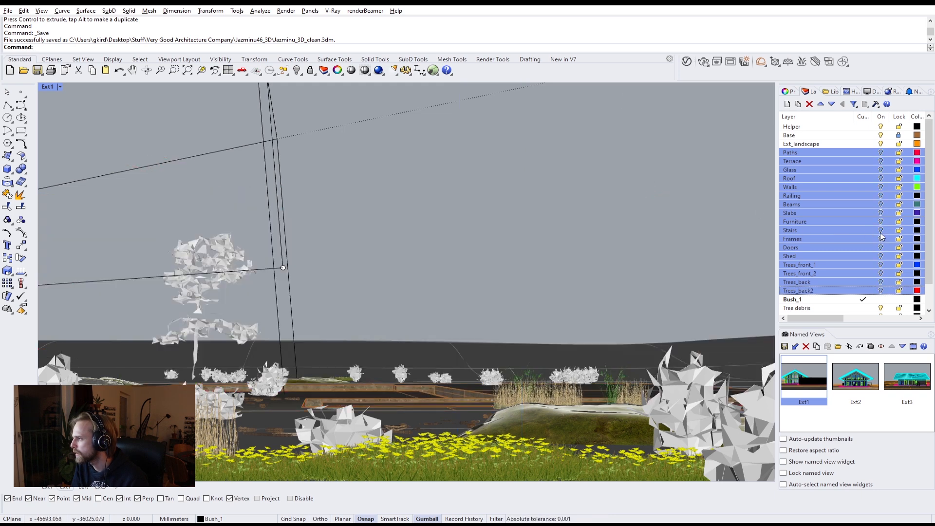
left_click(881, 232)
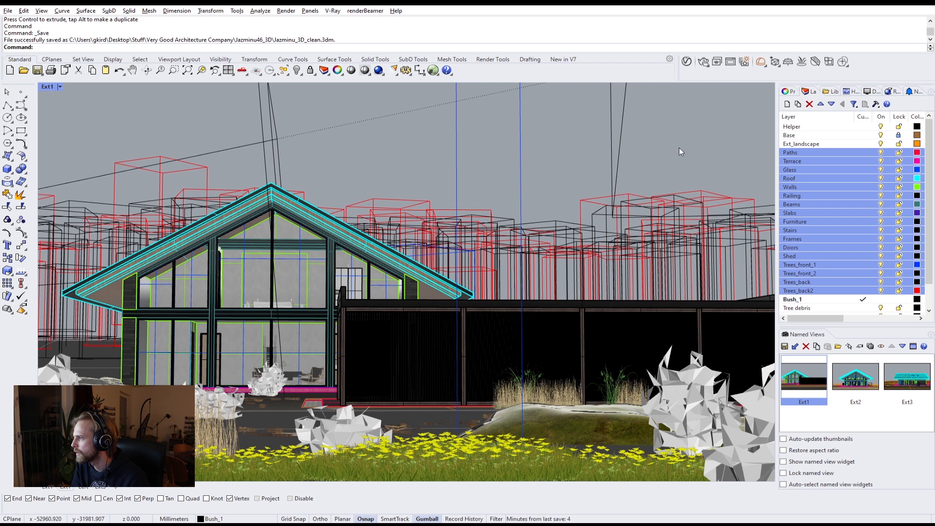
left_click(817, 144)
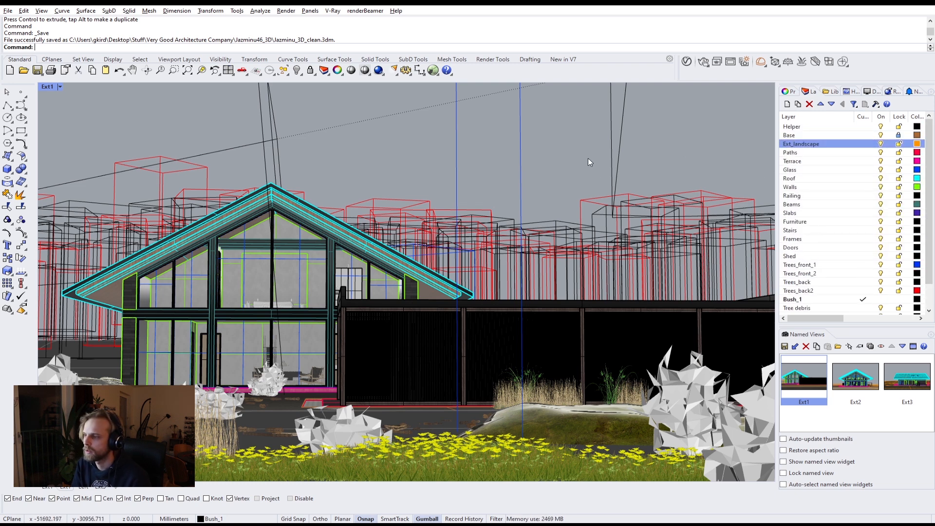
type("Show")
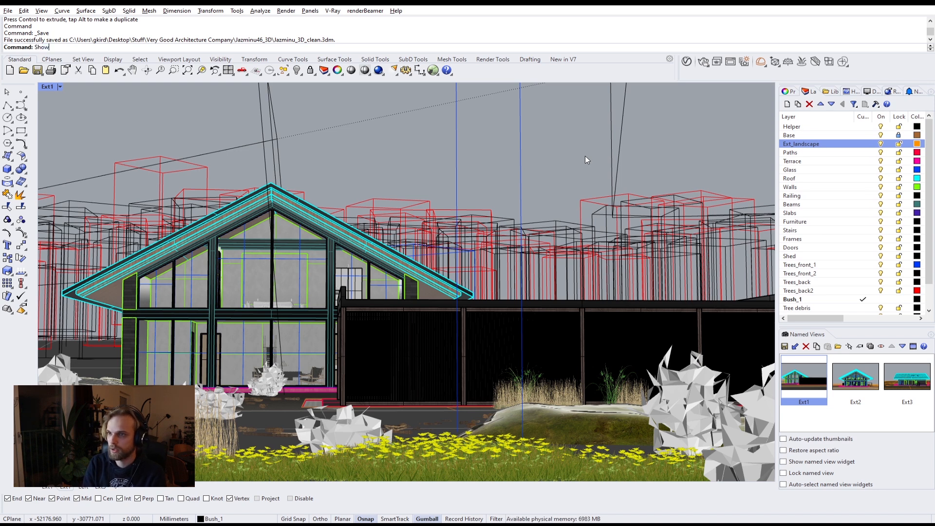
key("Return")
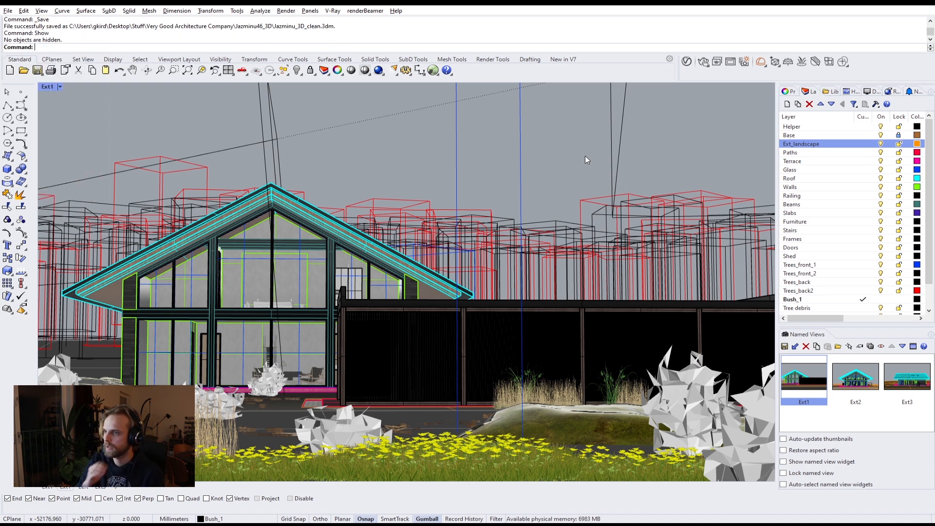
Restore the four-viewport layout and hide the camera object for the Ext3 view
double_click(47, 87)
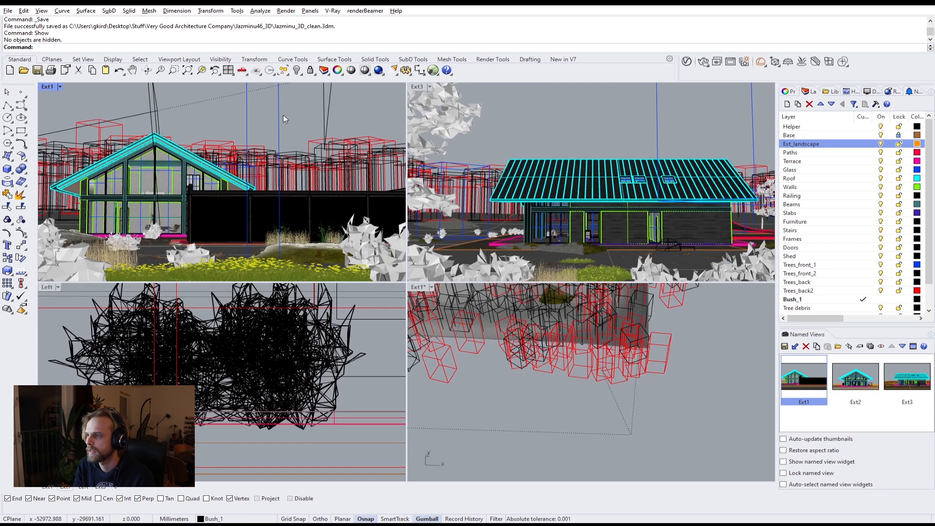
left_click(419, 87)
type("Camera")
key("Return")
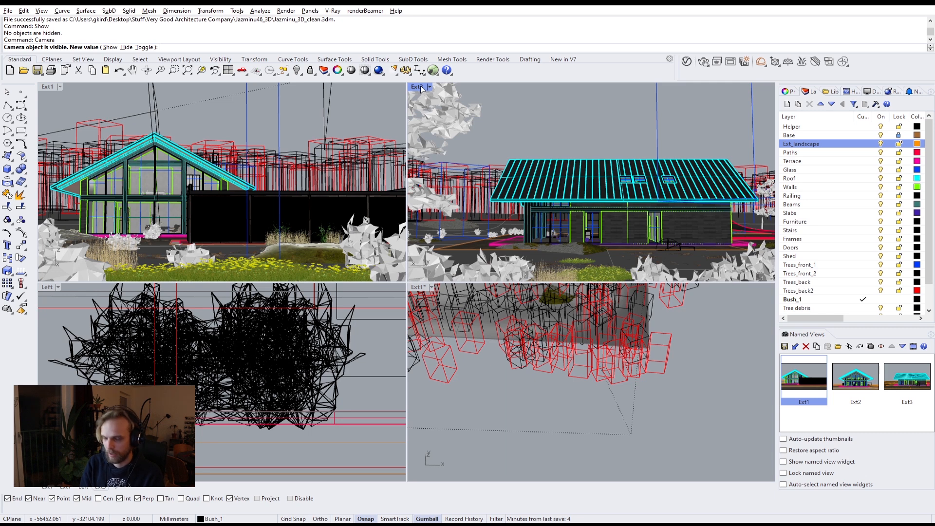
type("h")
key("Return")
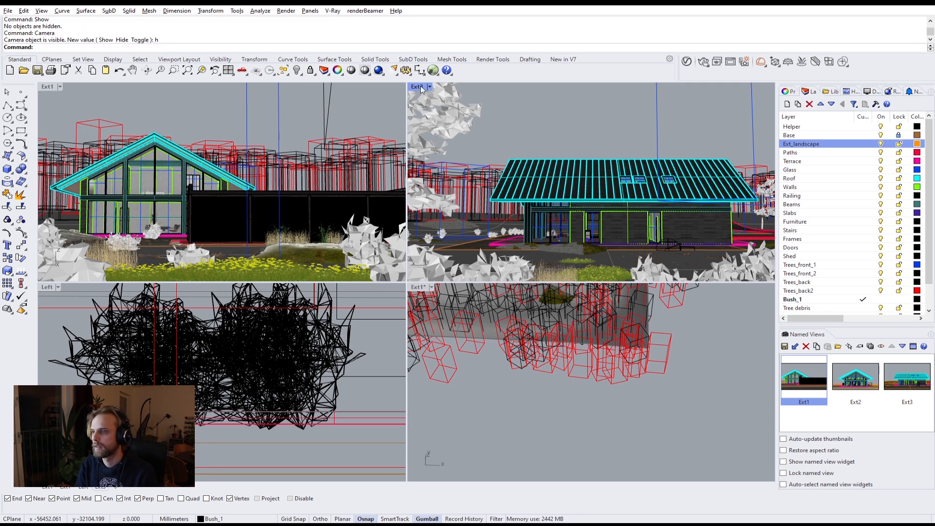
Set the Ext1 viewport to the Top view and maximize it
left_click(60, 87)
mouse_move(122, 290)
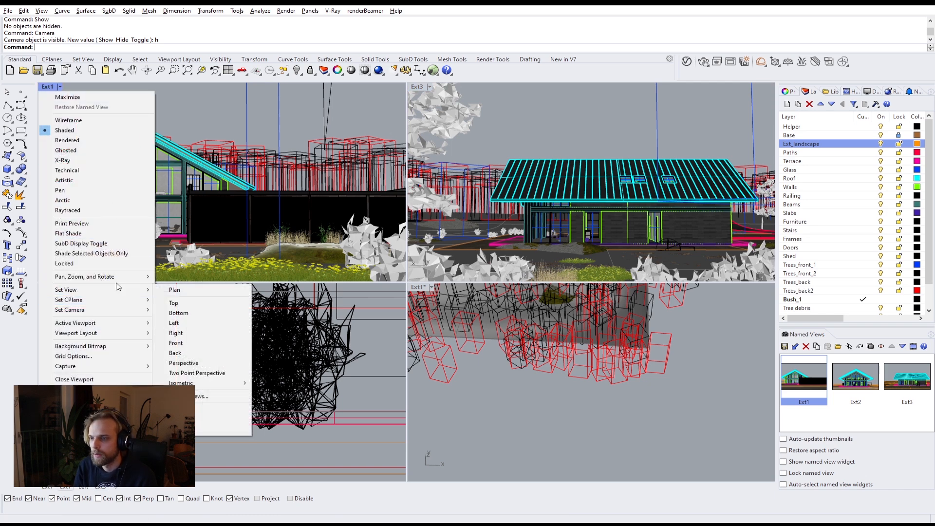
left_click(192, 303)
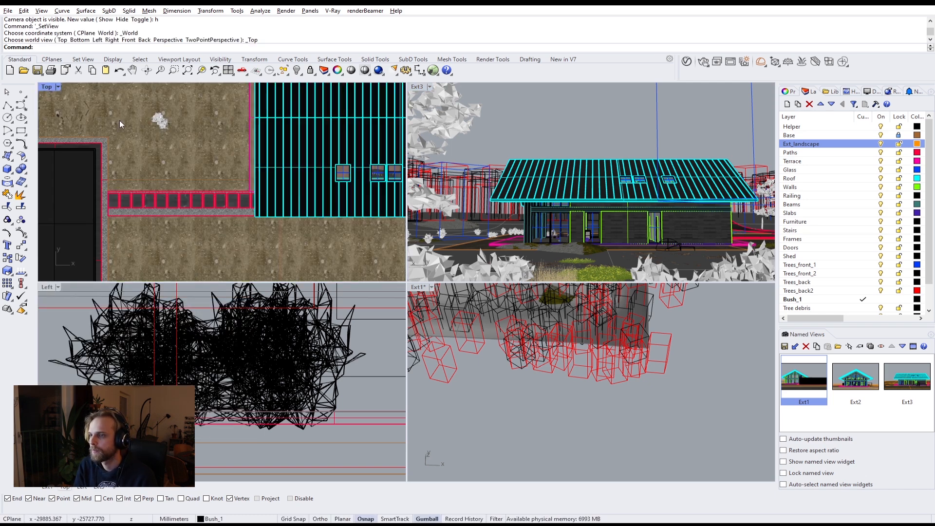
double_click(48, 88)
Examine the large moss-covered rock beside the house by selecting its overlapping meshes in turn
scroll(193, 189, "down", 5)
scroll(193, 189, "down", 3)
scroll(196, 181, "up", 5)
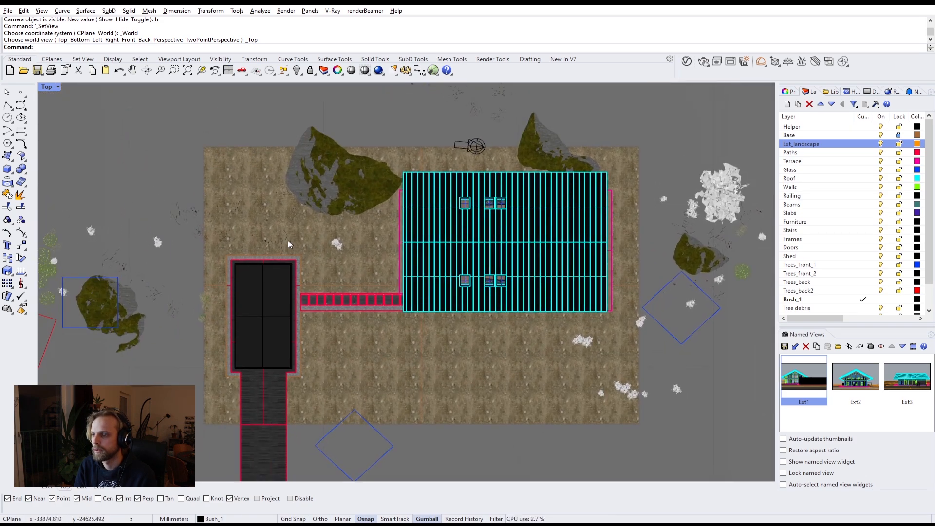
scroll(288, 241, "down", 4)
scroll(309, 187, "up", 2)
scroll(295, 177, "up", 8)
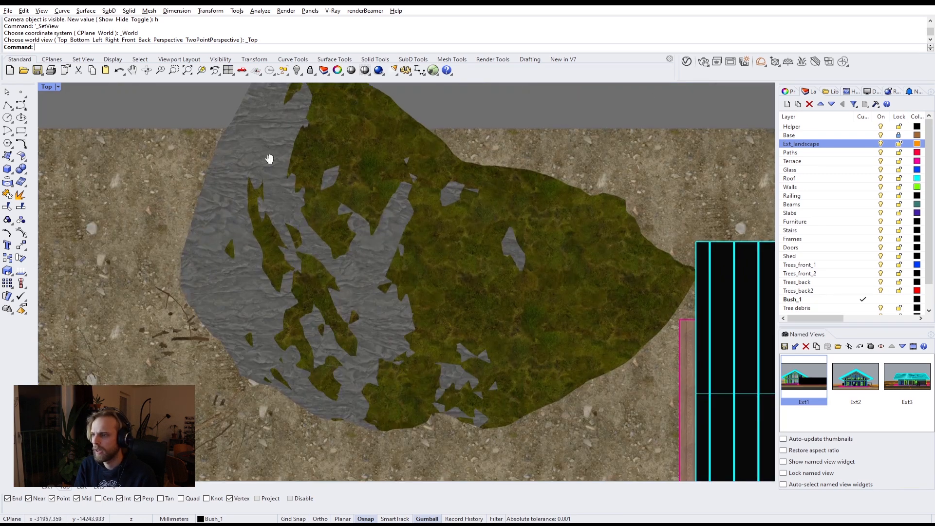
right_click_drag(269, 159, 247, 165)
left_click(253, 129)
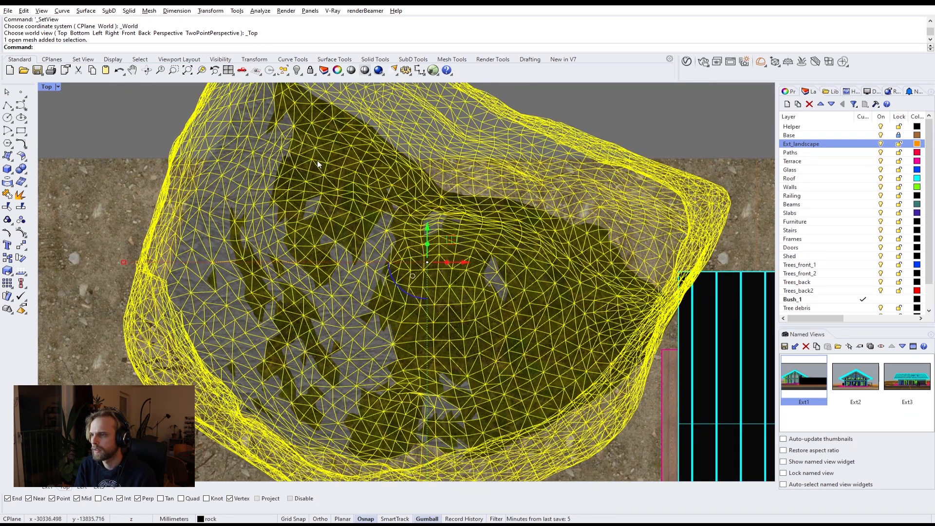
left_click(316, 161)
left_click(314, 152)
left_click(313, 150)
left_click(316, 152)
left_click(316, 154)
left_click(318, 154)
left_click(257, 154)
left_click(311, 153)
left_click(247, 147)
left_click(303, 154)
left_click(307, 150)
left_click(310, 148)
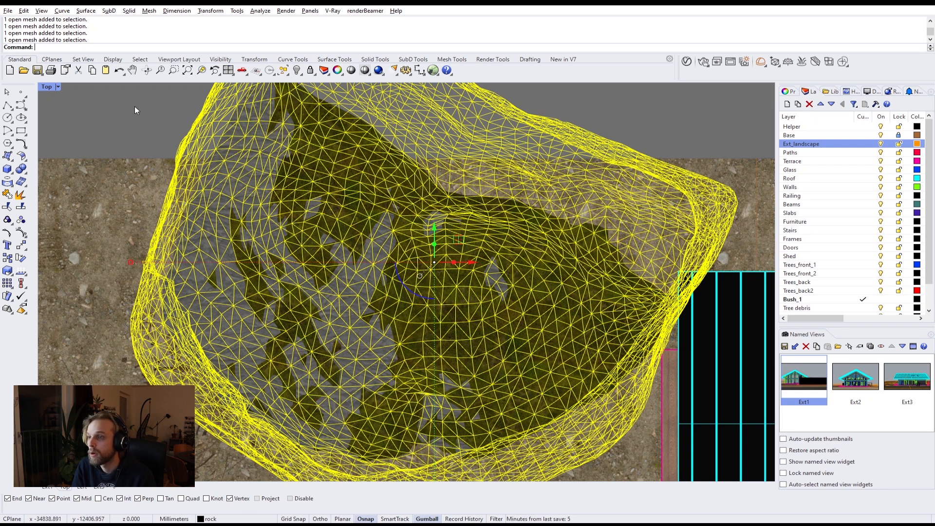
key("Escape")
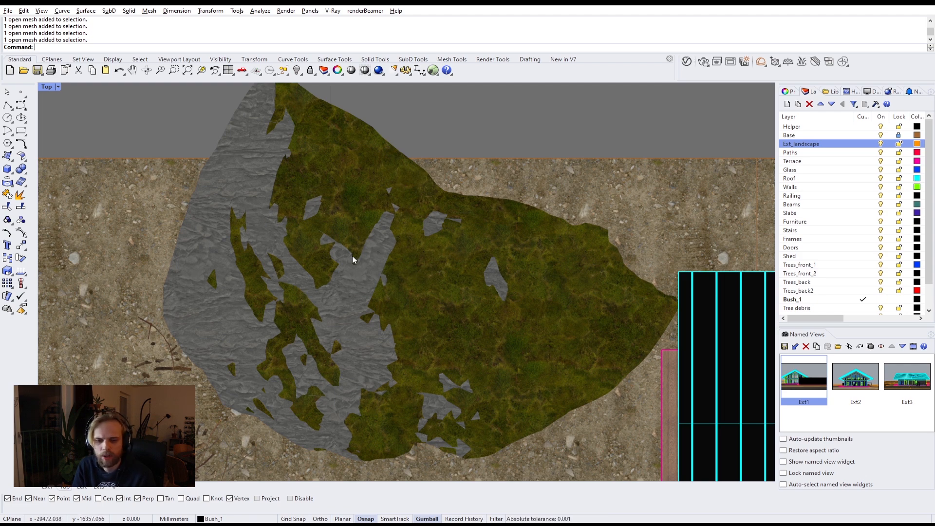
scroll(346, 245, "down", 8)
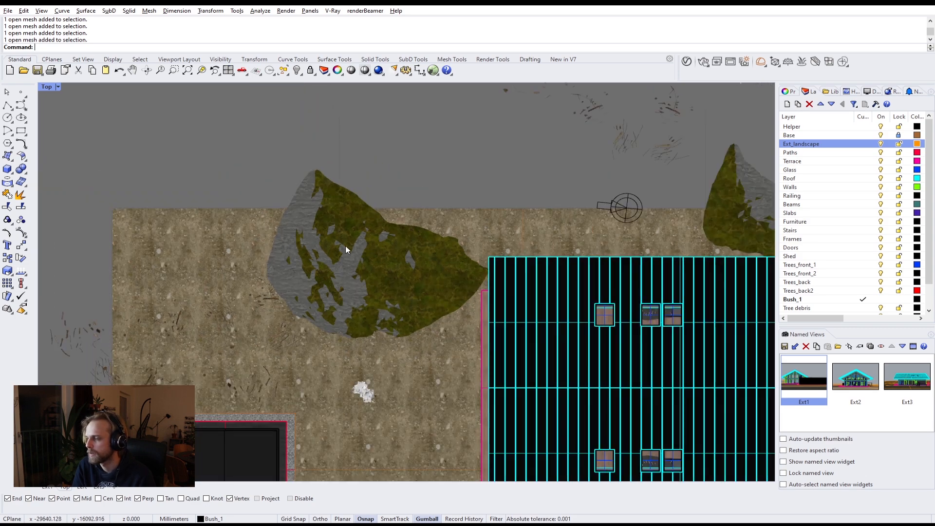
Examine the two large moss-covered rocks along the house's back edge in the Top view by selecting their meshes
right_click_drag(455, 265, 388, 240)
scroll(317, 204, "up", 6)
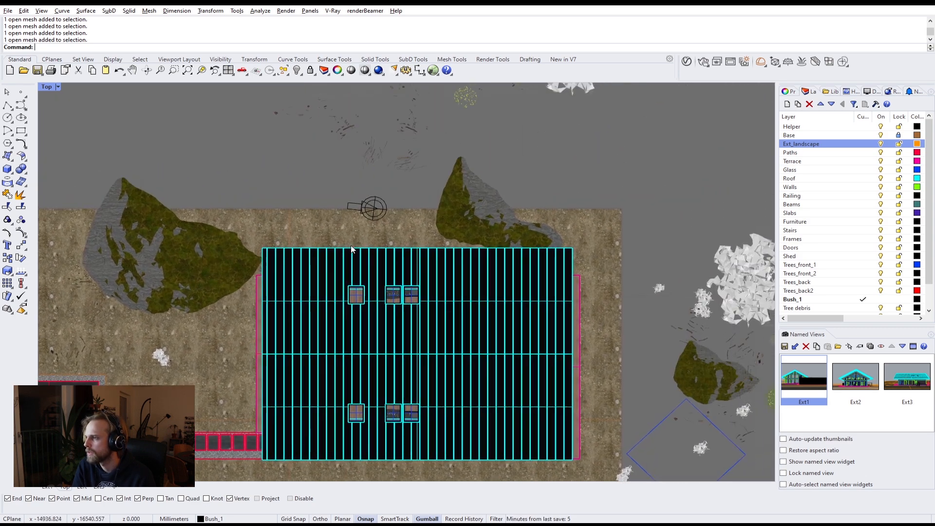
scroll(248, 185, "up", 1)
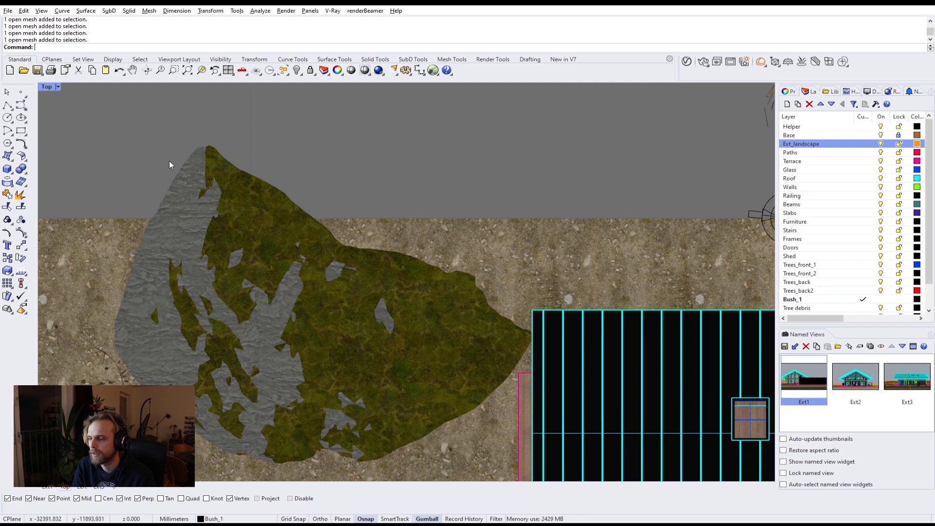
left_click(182, 177)
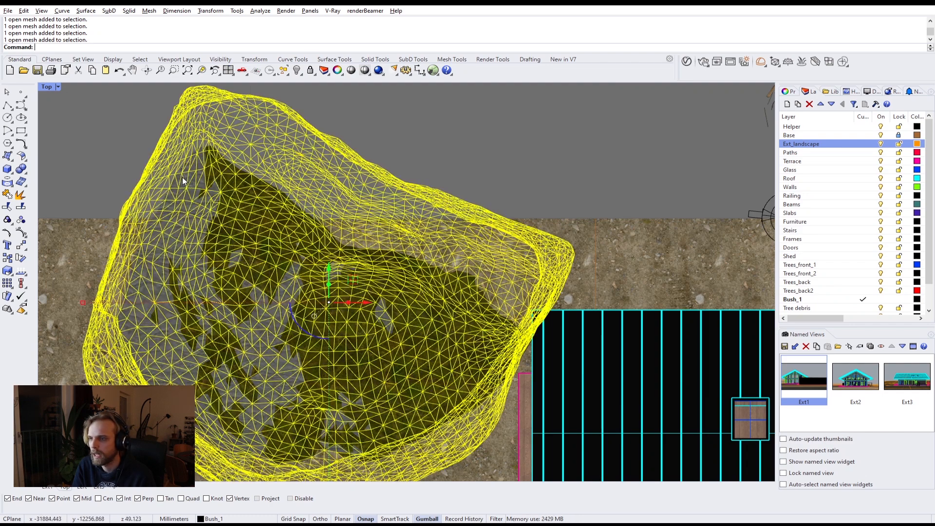
scroll(449, 208, "down", 3)
left_click(447, 218)
scroll(503, 223, "up", 3)
left_click(503, 223)
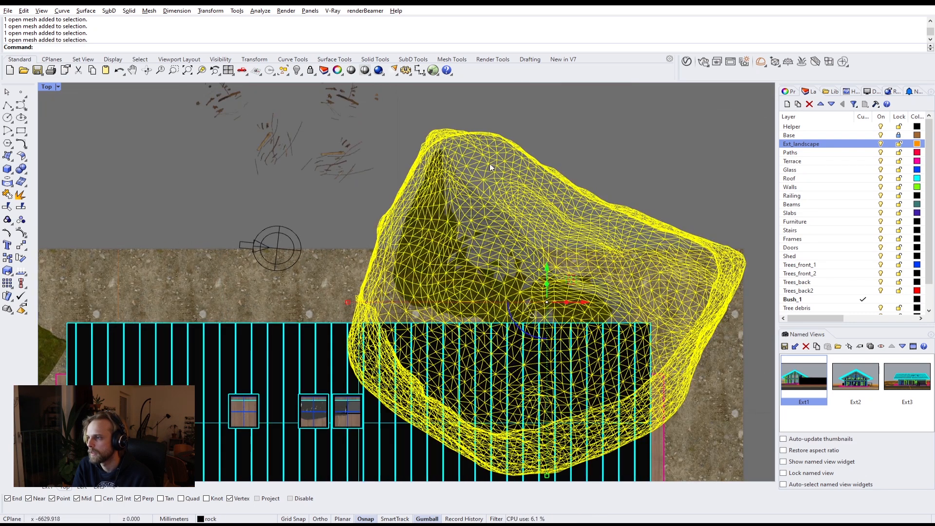
key("Delete")
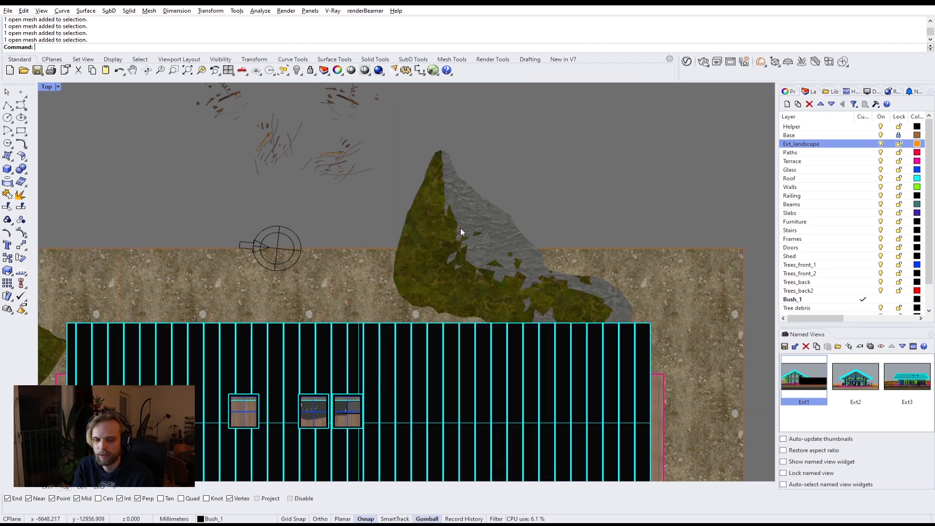
Examine the yellow flower patches and scattered debris pieces behind the house in the Top view
scroll(460, 228, "down", 2)
right_click_drag(460, 228, 359, 240)
scroll(375, 233, "down", 3)
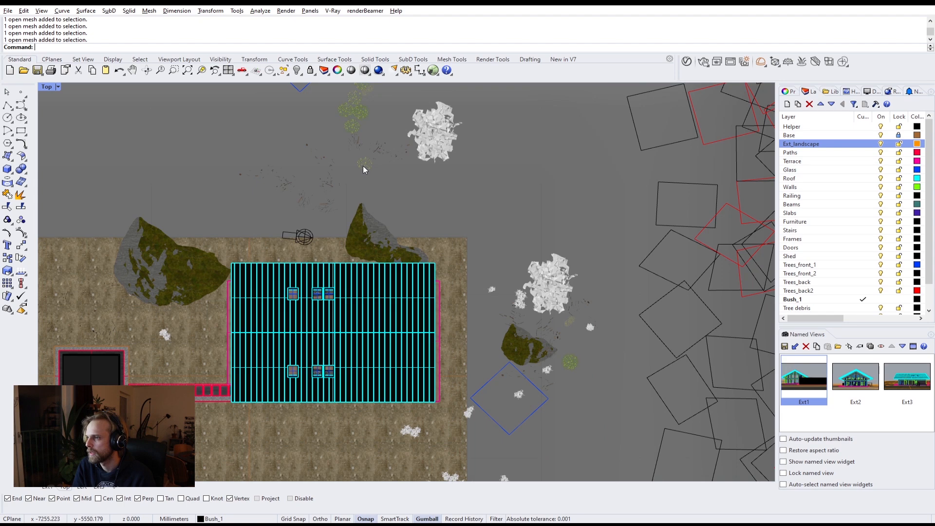
scroll(363, 152, "up", 6)
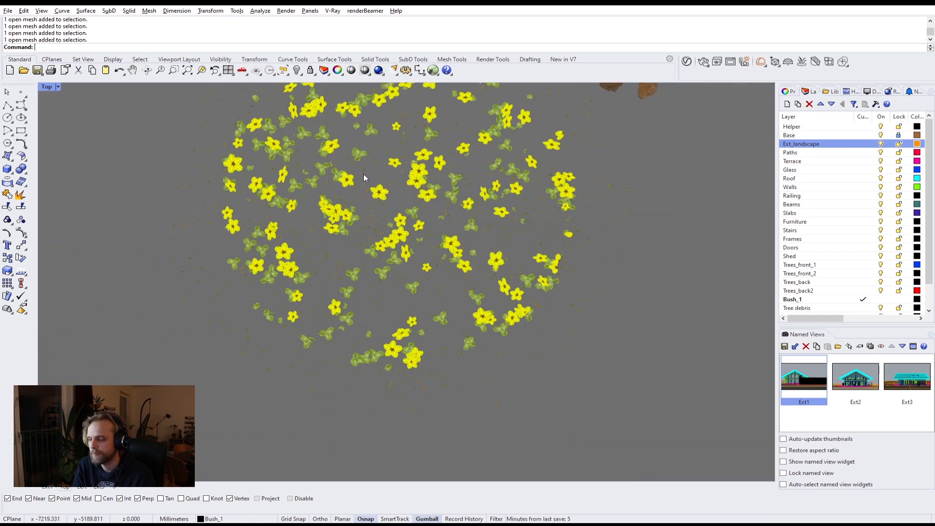
scroll(363, 174, "down", 10)
right_click_drag(328, 192, 354, 232)
scroll(283, 225, "up", 4)
scroll(251, 183, "up", 8)
left_click(268, 156)
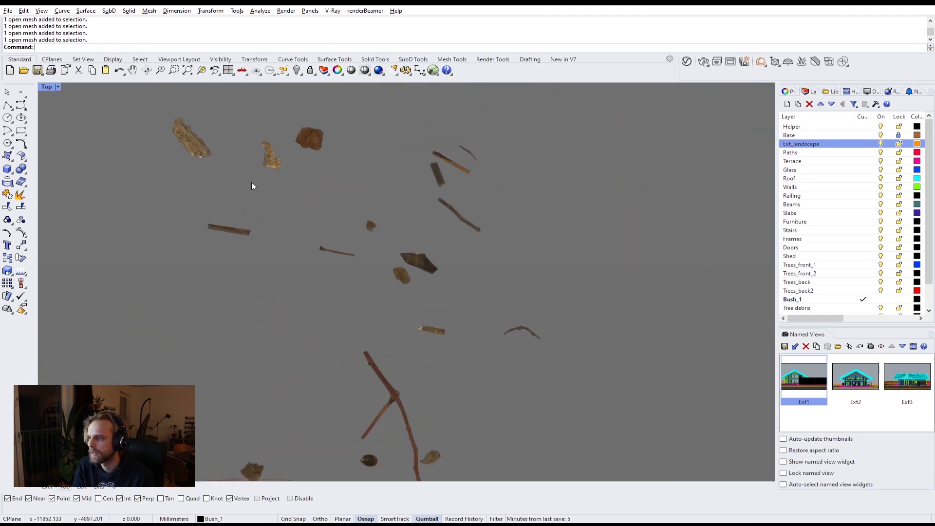
key("Escape")
Examine the dry grass clumps among the branch debris and the flower groups beside the mossy rocks
scroll(200, 190, "down", 8)
right_click_drag(406, 232, 274, 126)
scroll(451, 250, "up", 10)
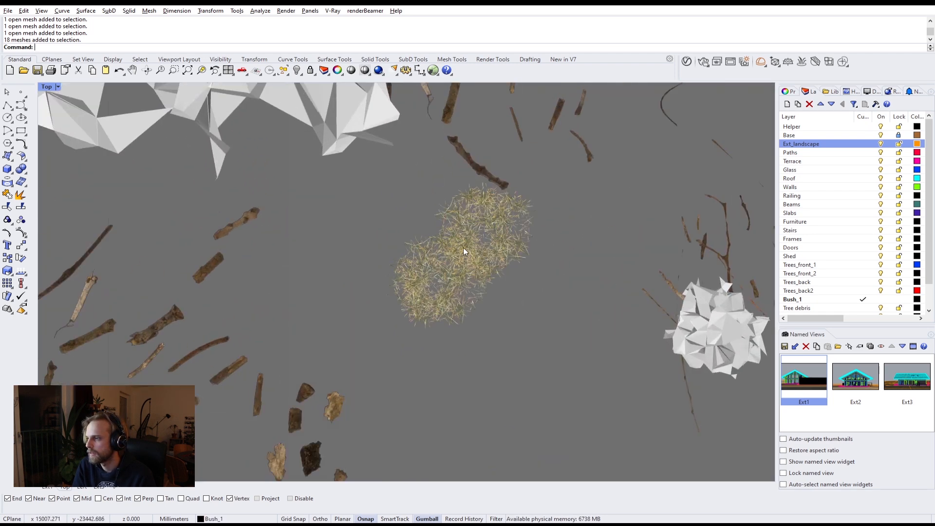
left_click(488, 233)
key("Escape")
scroll(568, 317, "down", 5)
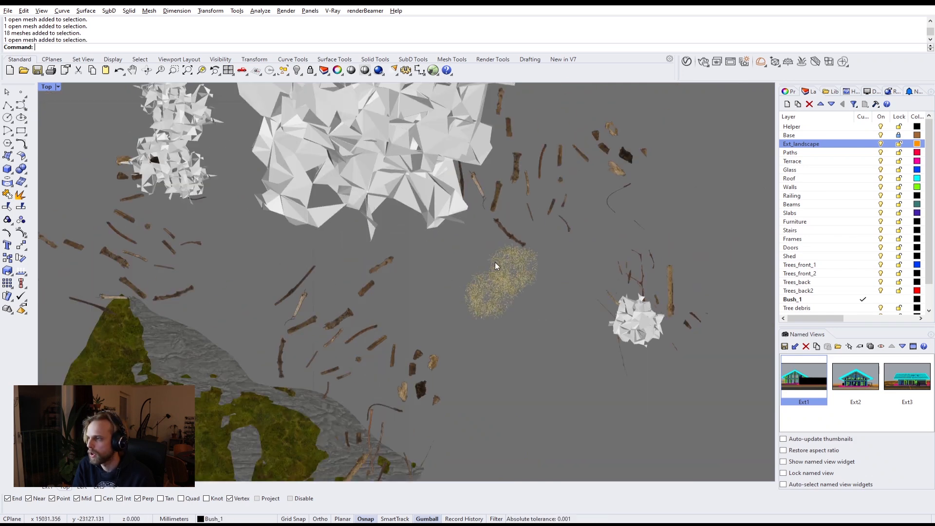
scroll(505, 259, "down", 15)
right_click_drag(315, 316, 436, 253)
right_click_drag(88, 248, 298, 246)
scroll(219, 232, "up", 14)
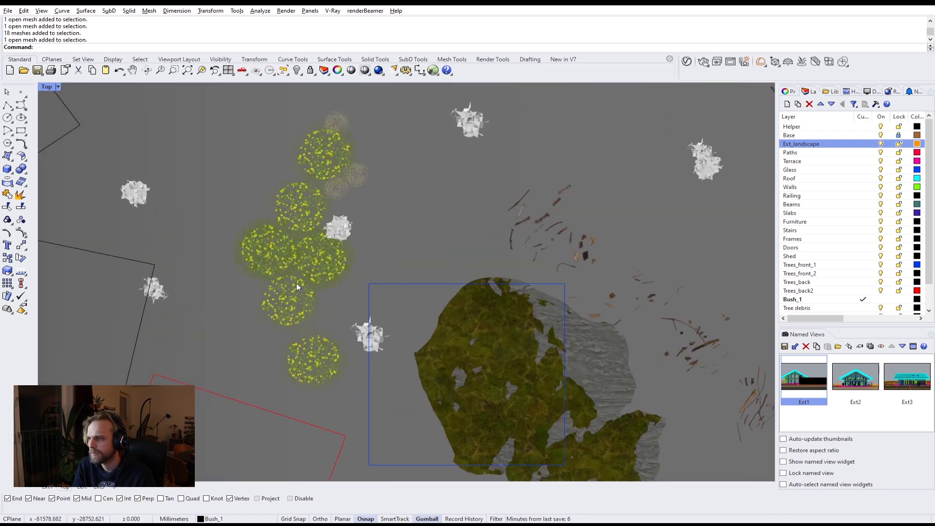
Leave the maximized Top viewport, maximize the Ext3 viewport and restore the Ext1 named view in it
double_click(46, 86)
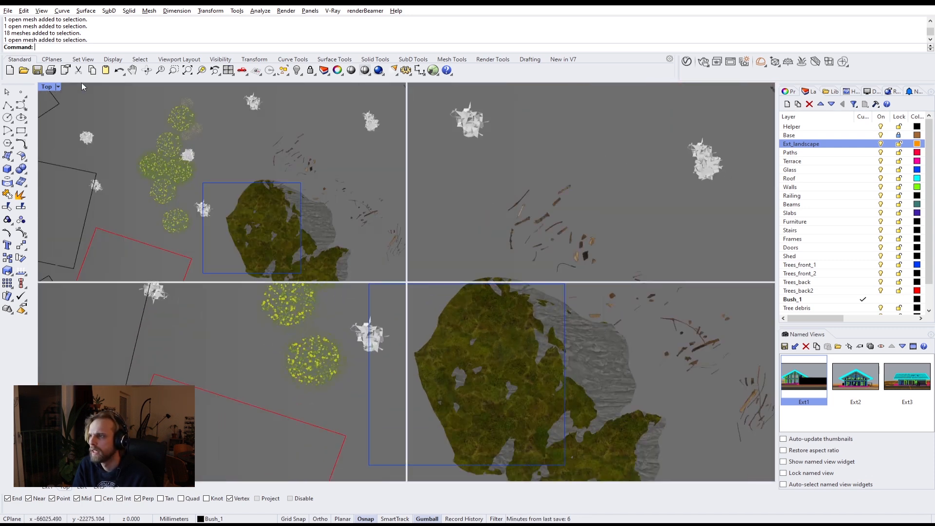
double_click(418, 87)
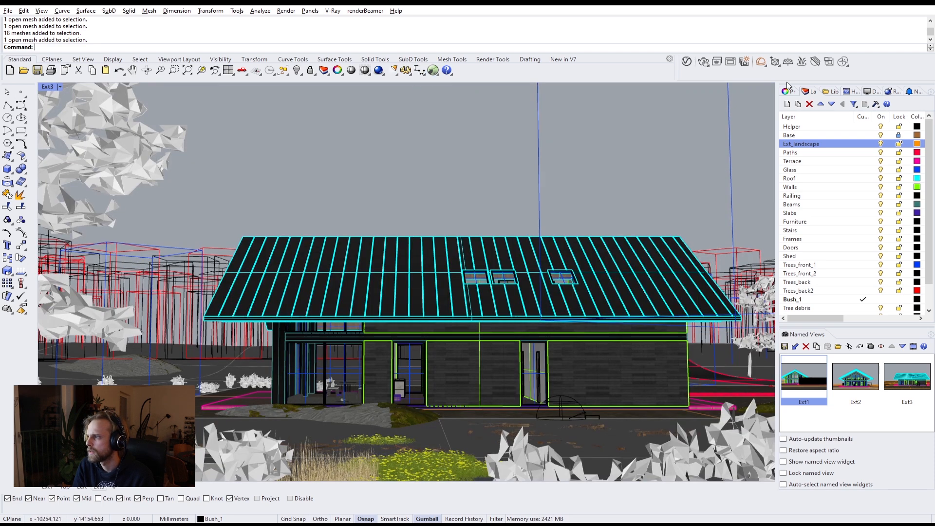
double_click(817, 385)
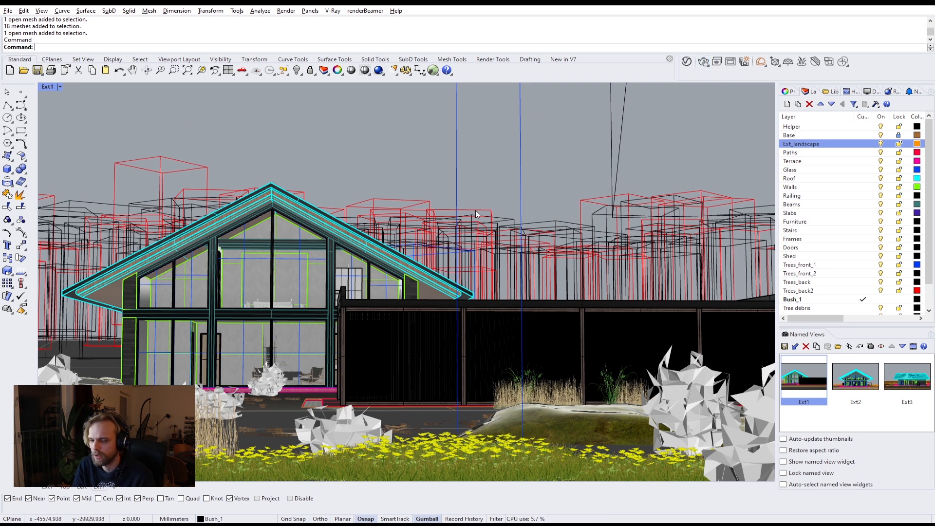
Start an interactive V-Ray render of the Ext1 view and enlarge the frame buffer window
left_click(702, 62)
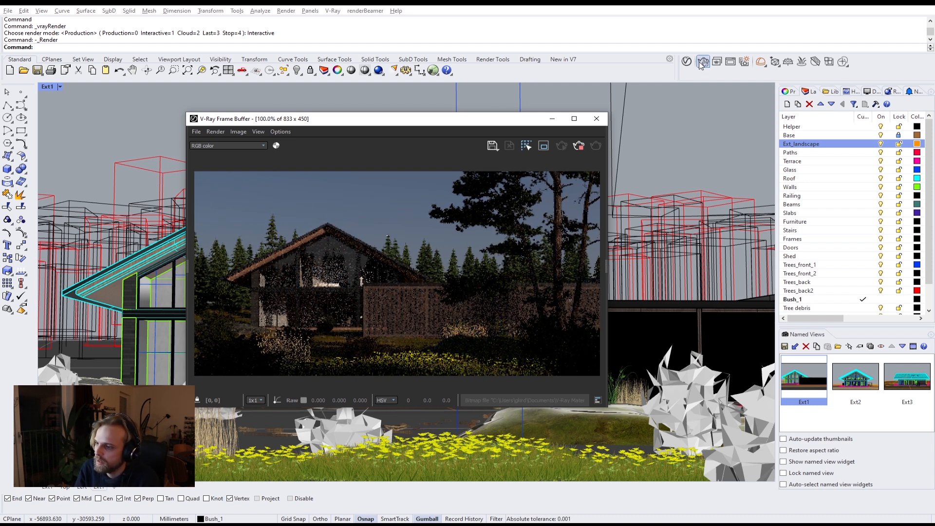
left_click_drag(465, 128, 472, 38)
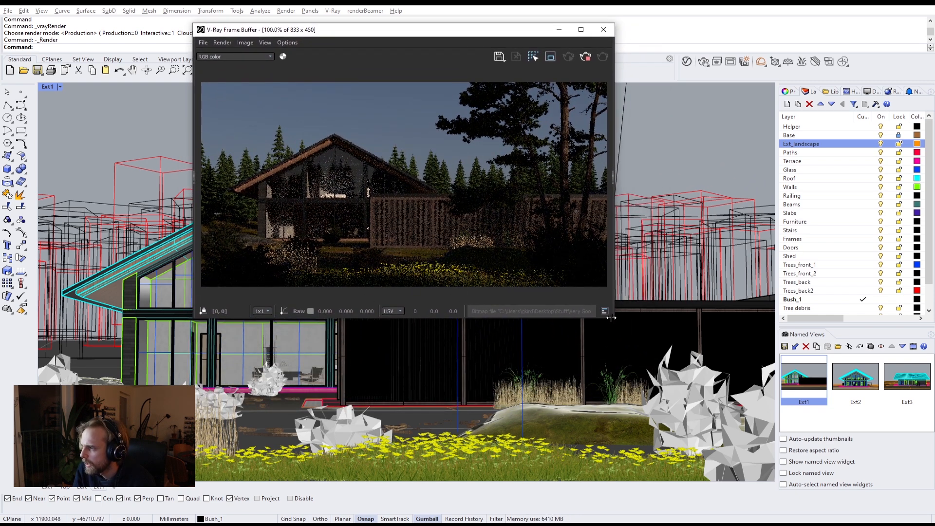
left_click_drag(612, 317, 811, 423)
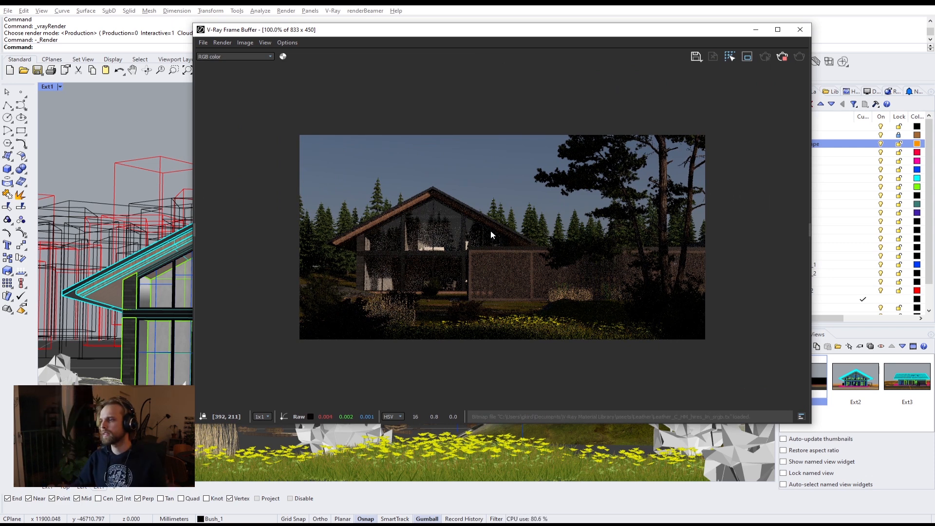
scroll(491, 235, "up", 2)
scroll(491, 235, "down", 2)
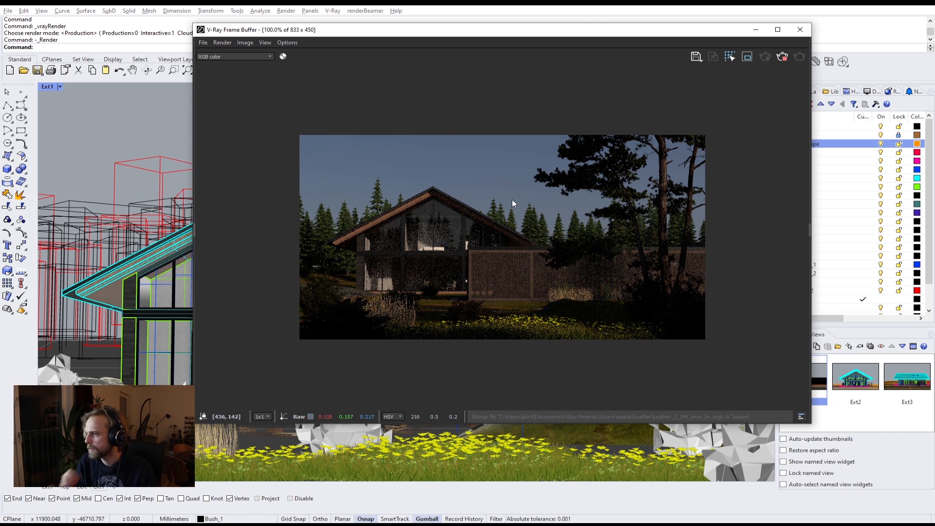
Set the camera Exposure Value (EV) to 13 in the V-Ray render settings and inspect the Ext1 render up close
left_click_drag(597, 39, 499, 91)
left_click(686, 65)
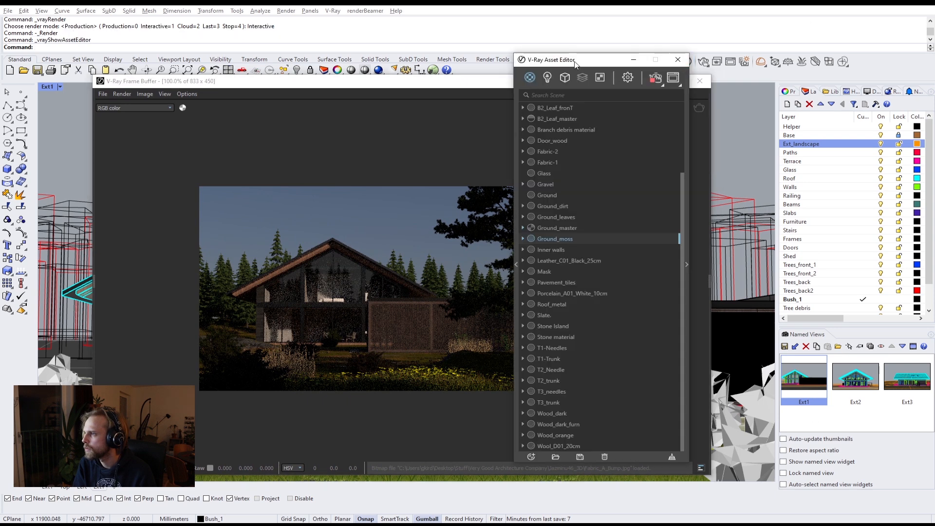
left_click(628, 78)
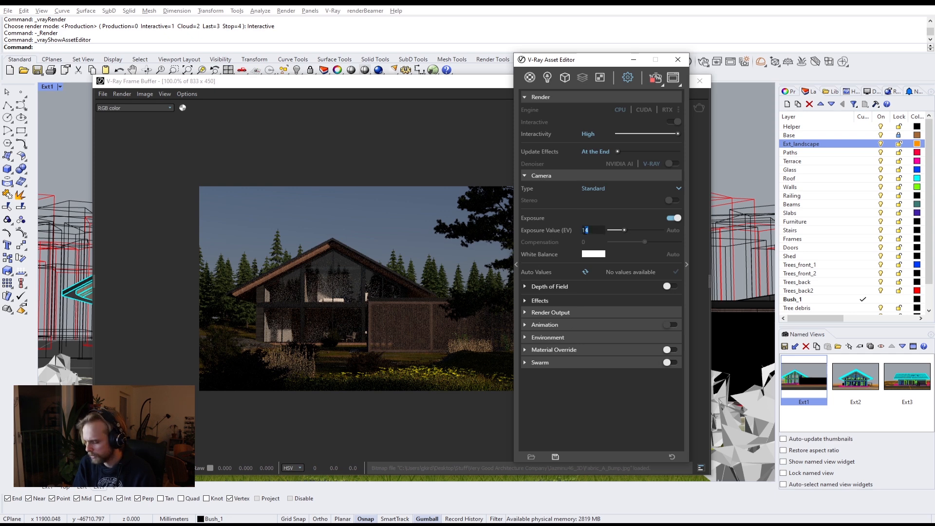
left_click_drag(585, 61, 755, 45)
left_click_drag(498, 83, 483, 56)
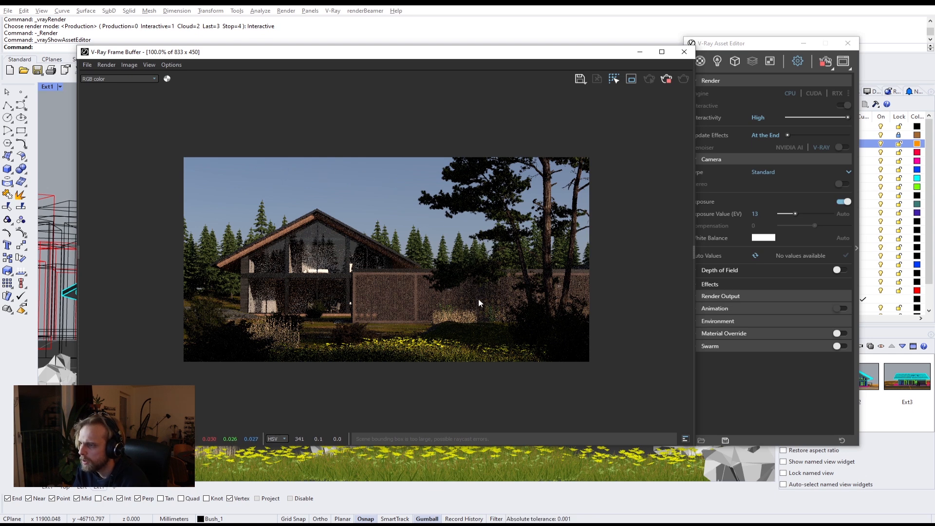
scroll(400, 357, "up", 1)
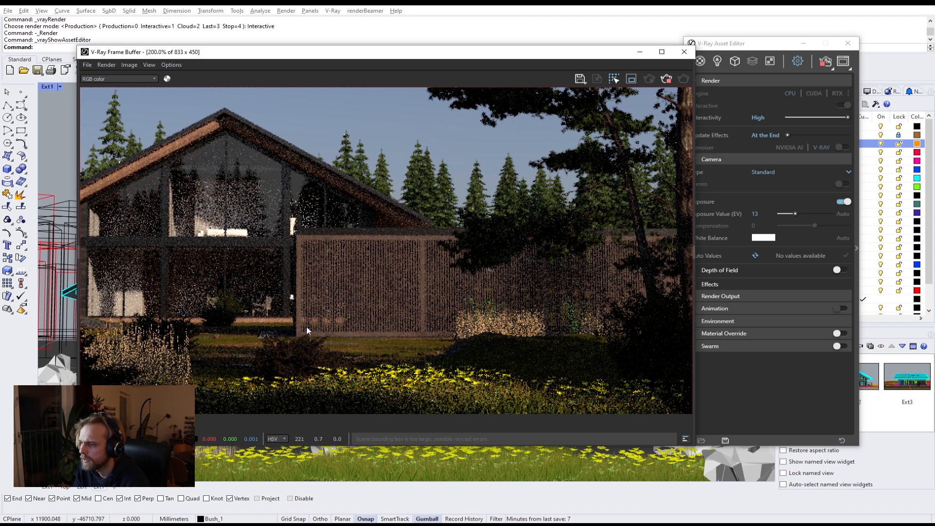
scroll(500, 287, "down", 1)
scroll(514, 229, "up", 1)
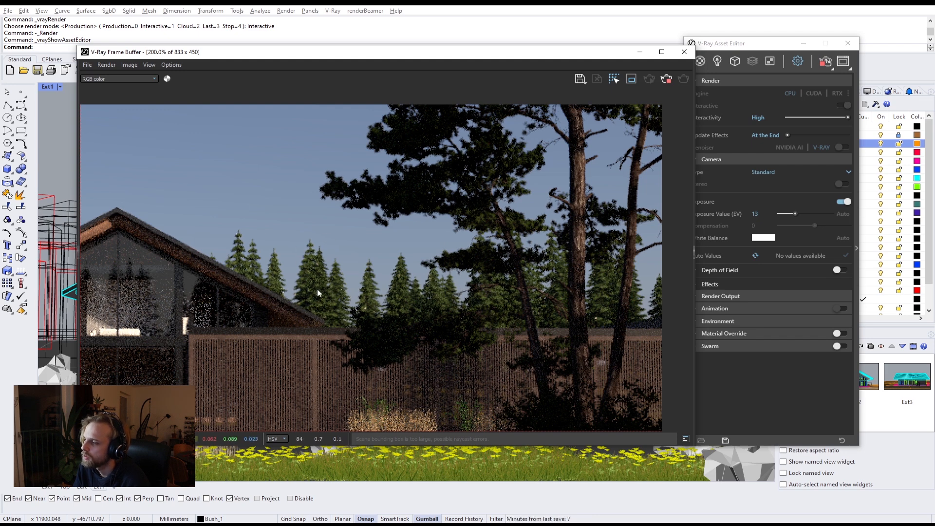
double_click(340, 259)
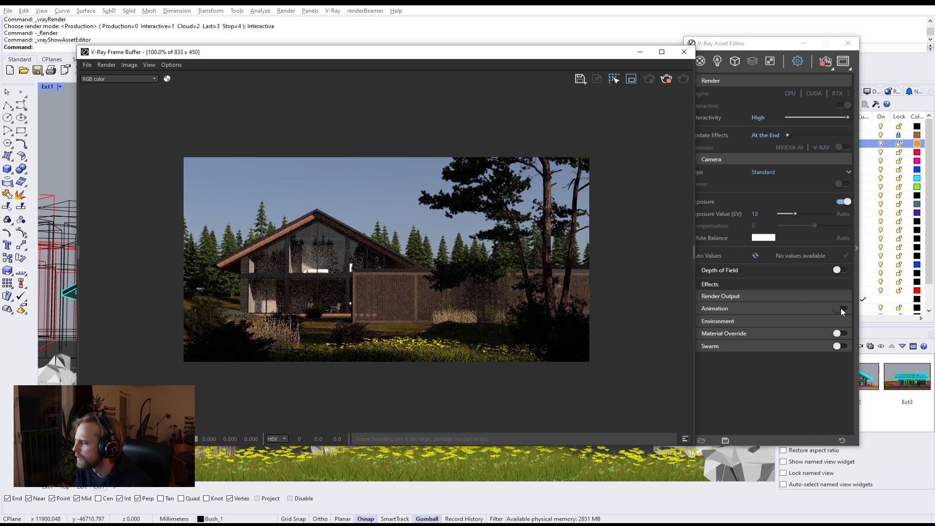
Restore the Ext2 named view while the interactive render runs and check its rendered image
left_click_drag(771, 45, 687, 243)
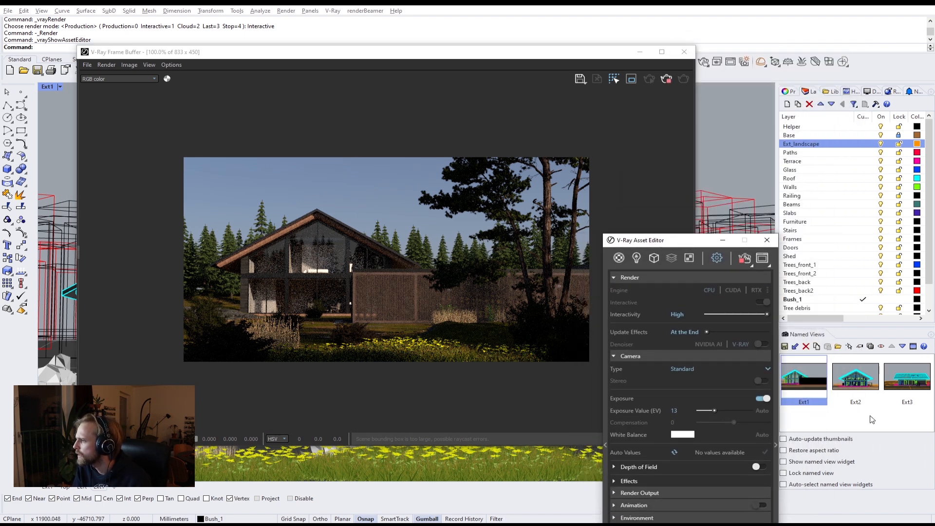
double_click(856, 379)
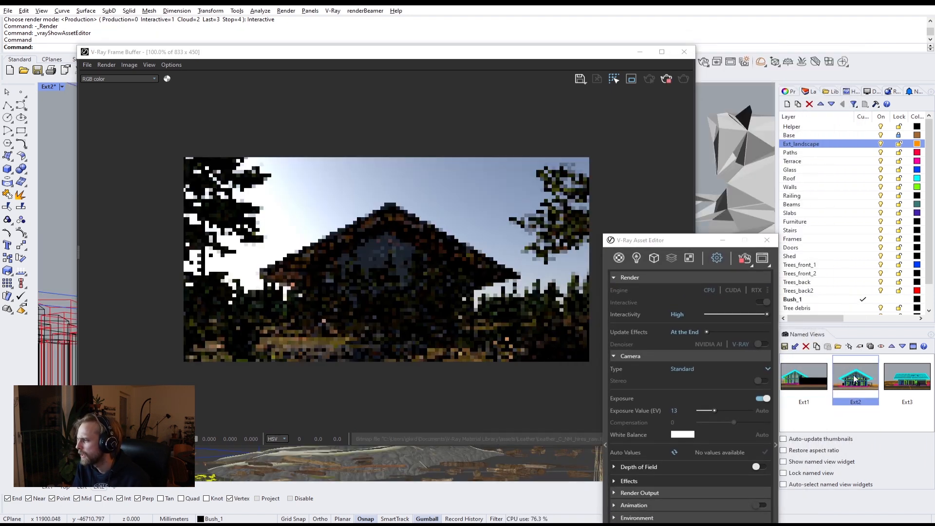
scroll(370, 297, "up", 1)
scroll(373, 303, "down", 1)
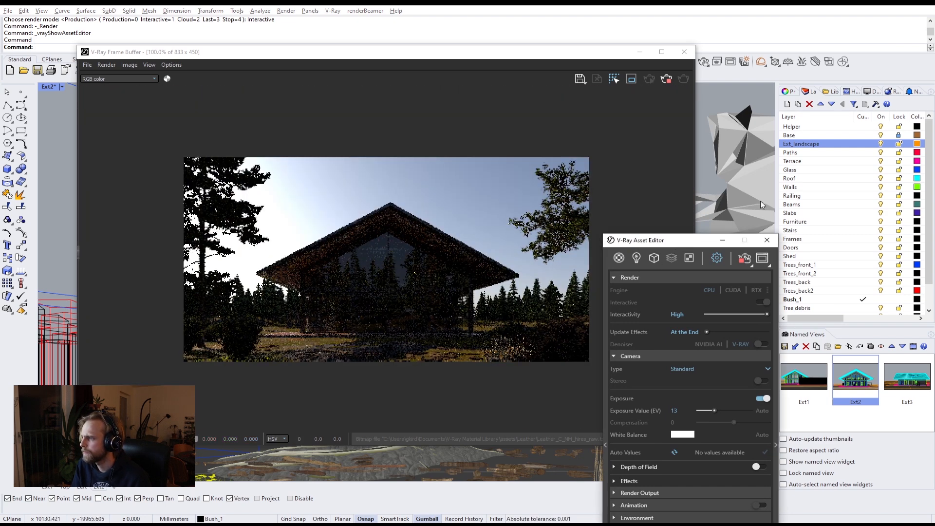
Restore the Ext3 named view in the running interactive render and inspect the trees and bushes beside the house
left_click_drag(707, 240, 790, 88)
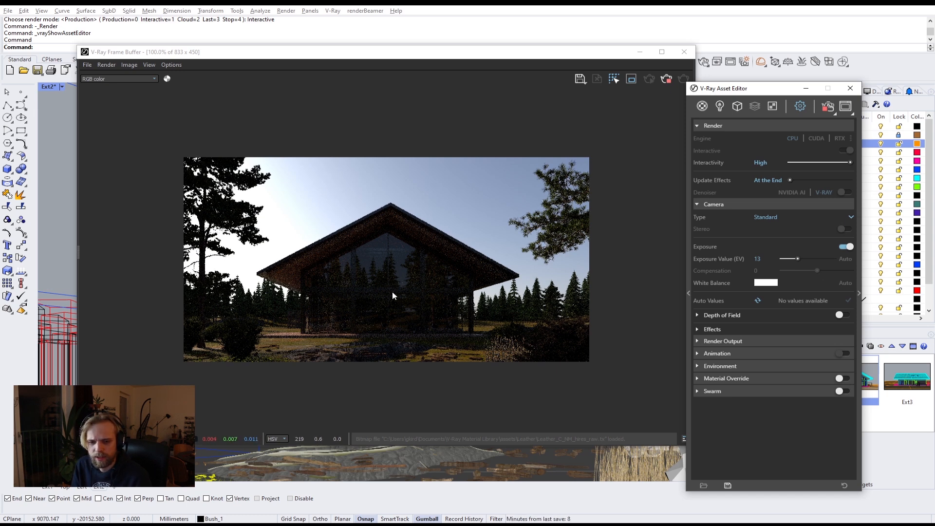
left_click(906, 382)
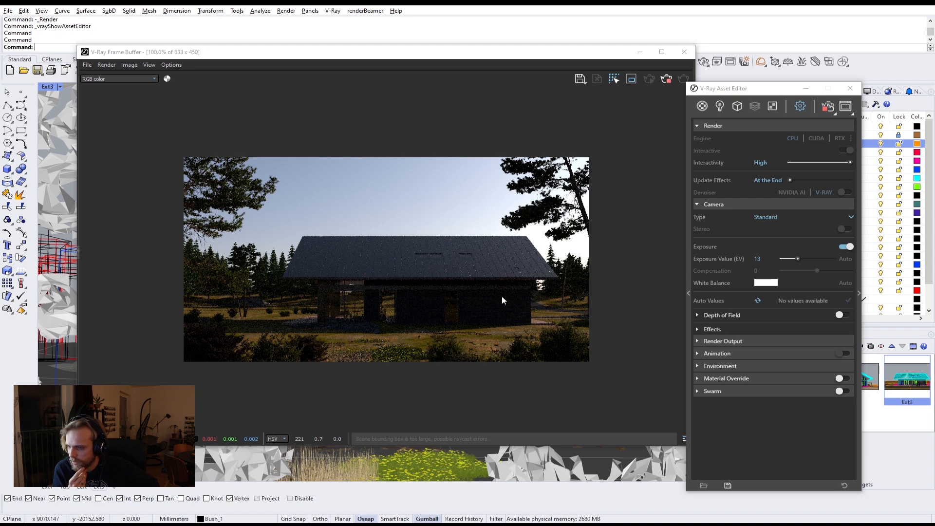
scroll(236, 325, "up", 2)
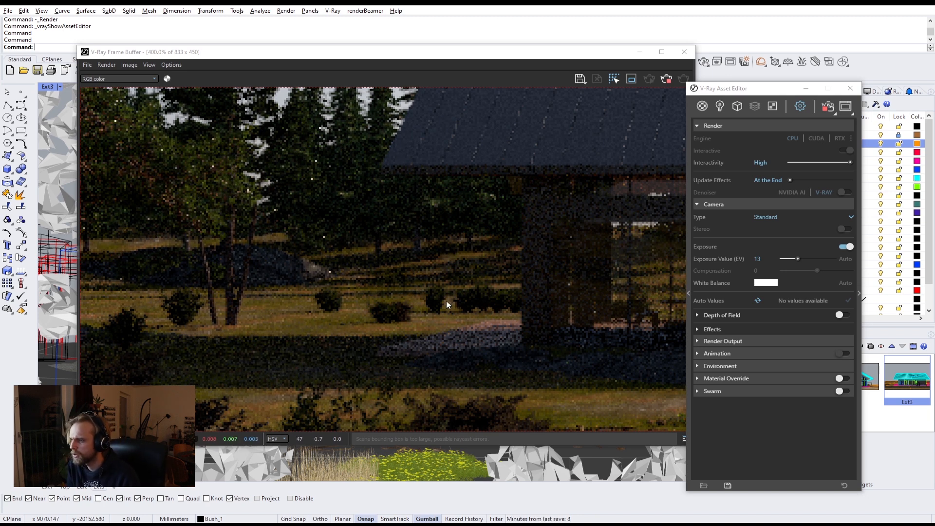
scroll(446, 301, "down", 1)
scroll(235, 285, "down", 1)
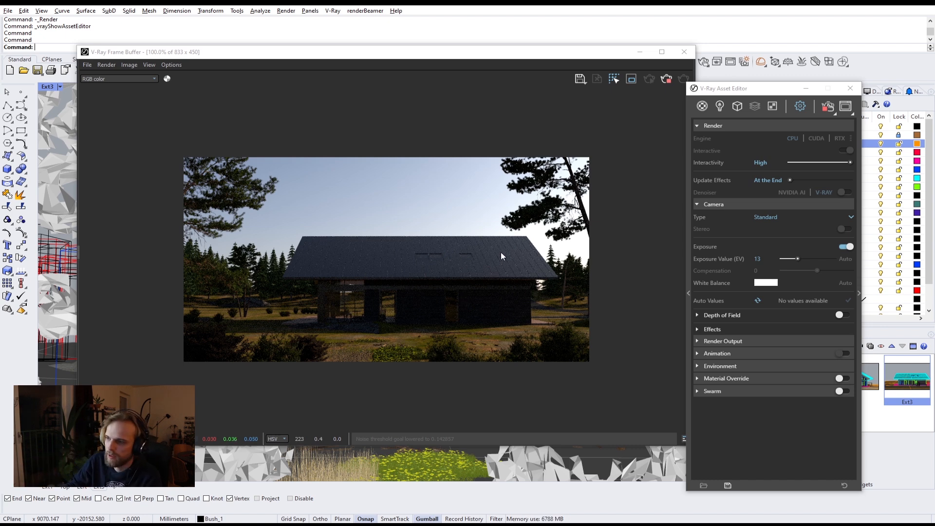
Stop the interactive render, inspect the Ext3 image up close and close the V-Ray Asset Editor
left_click(668, 82)
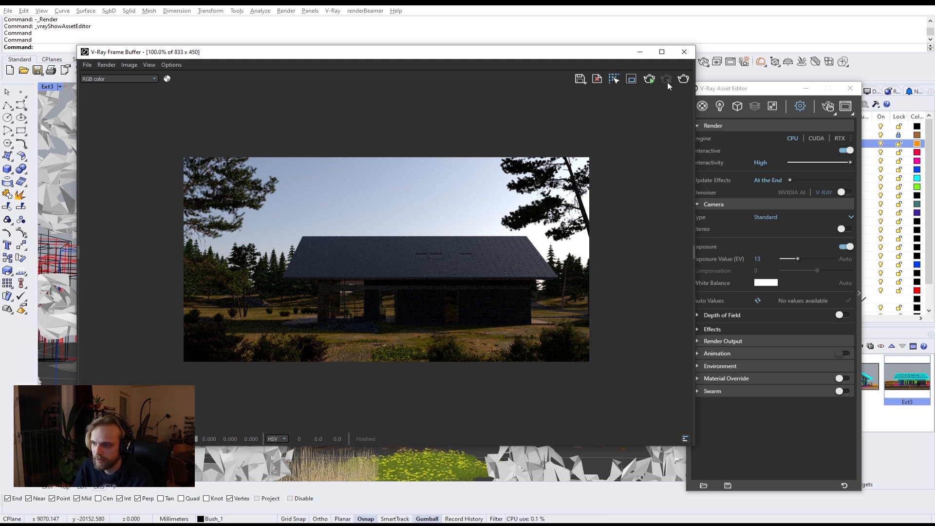
scroll(379, 351, "up", 2)
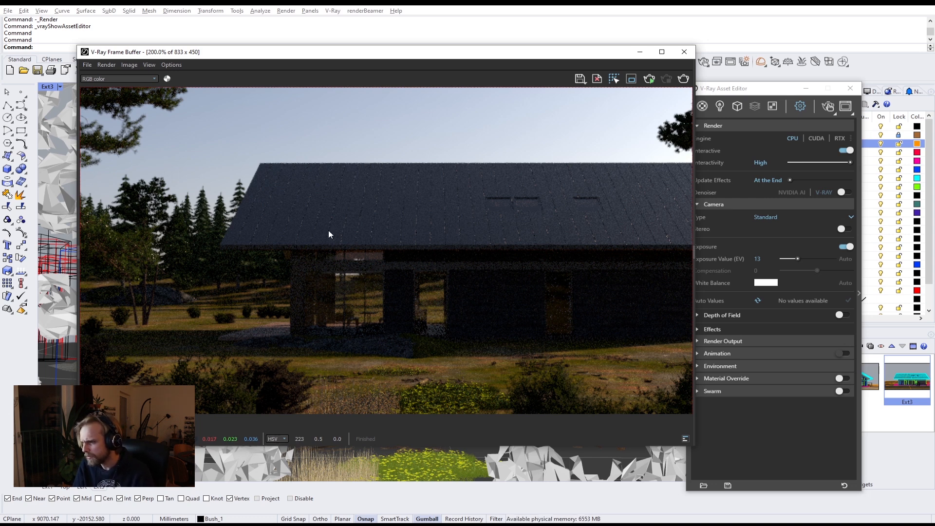
left_click_drag(584, 54, 552, 38)
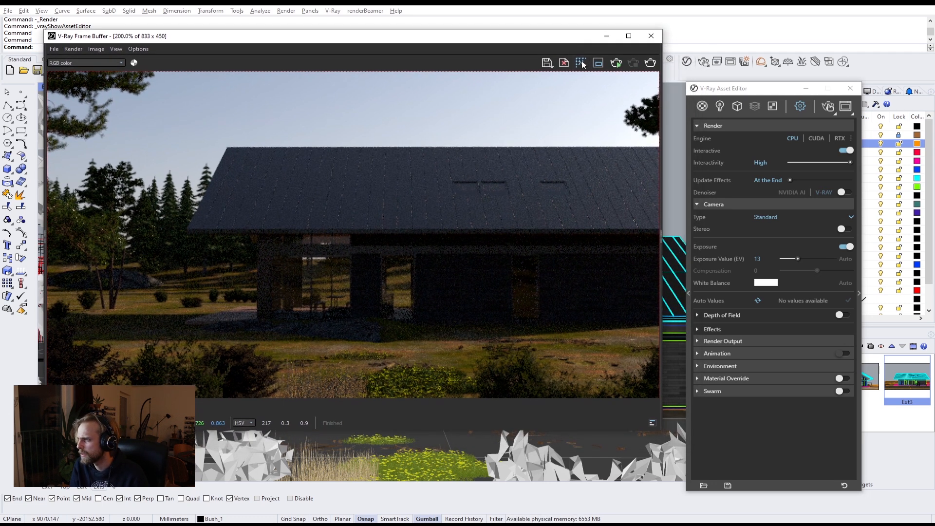
left_click(851, 88)
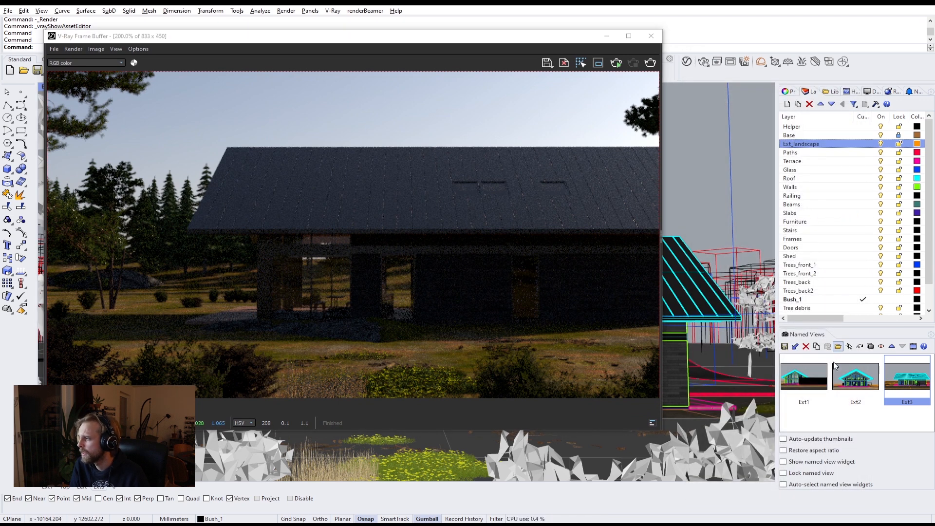
Restore the Ext2 named view, render it in V-Ray interactive mode, check the dark interior and close the frame buffer
left_click(813, 383)
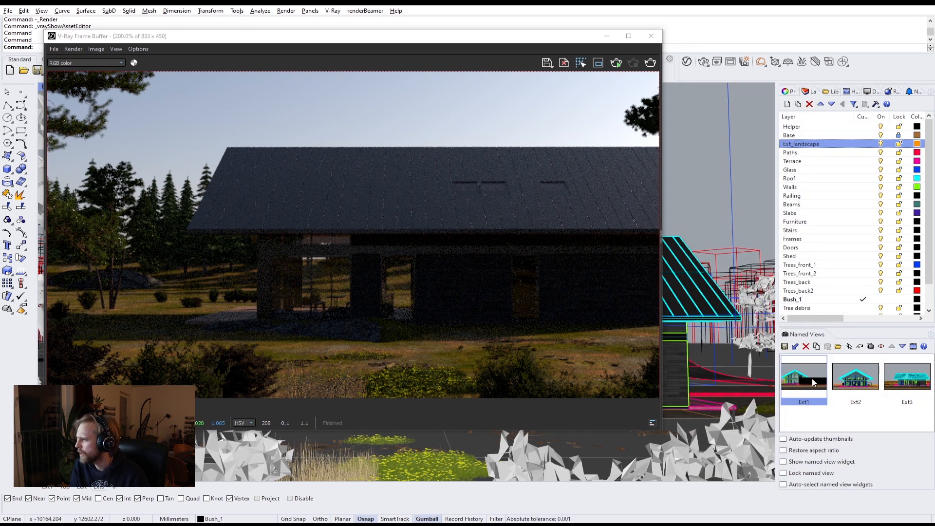
double_click(847, 383)
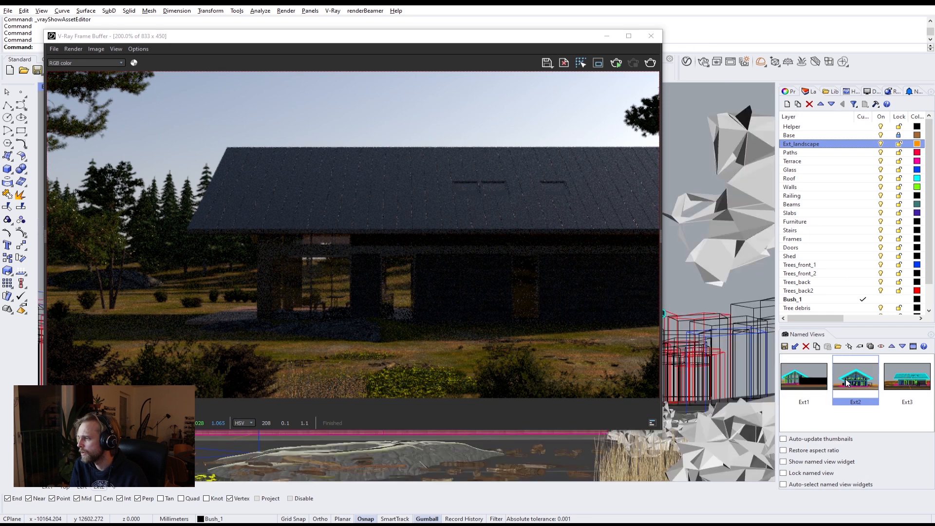
left_click(703, 62)
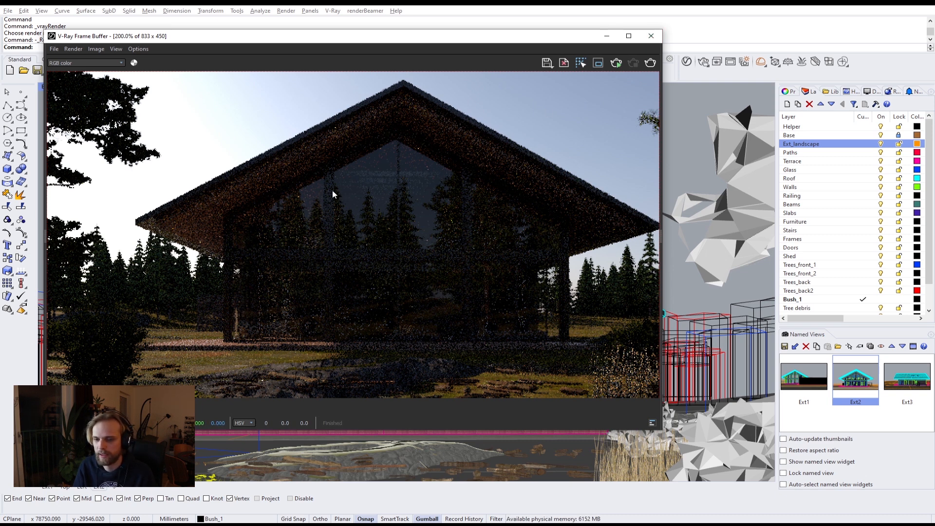
left_click(652, 38)
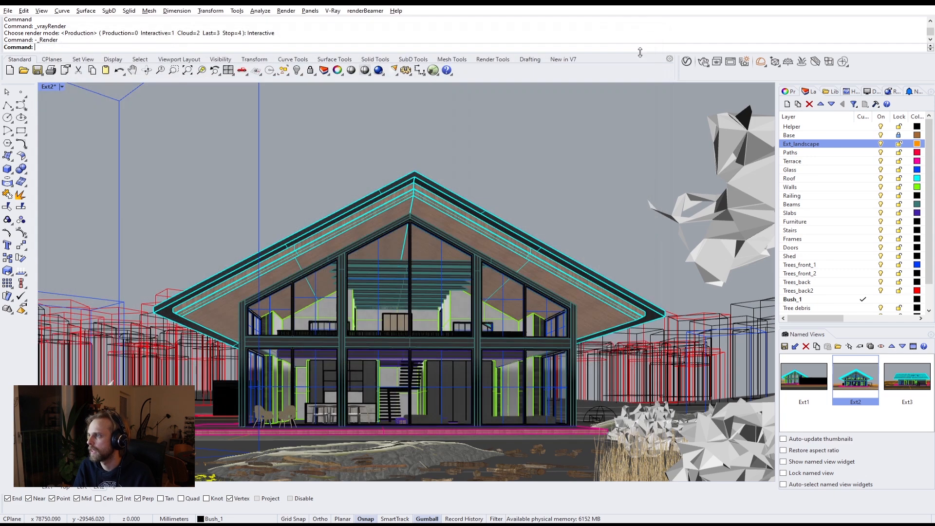
Set the viewport to the Perspective view and frame the kitchen and living area behind the glazed gable
left_click(62, 87)
mouse_move(95, 291)
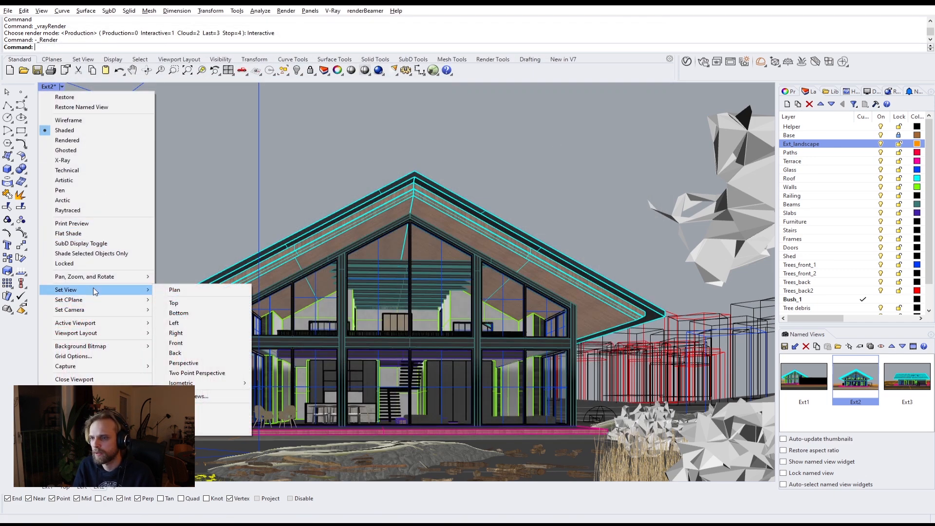
left_click(188, 363)
right_click_drag(429, 310, 294, 317)
scroll(350, 276, "down", 4)
scroll(387, 329, "up", 6)
right_click_drag(387, 331, 384, 312)
scroll(294, 318, "up", 2)
mouse_move(338, 275)
right_mouse_down()
mouse_move(340, 258)
mouse_move(348, 260)
mouse_move(328, 264)
right_mouse_up()
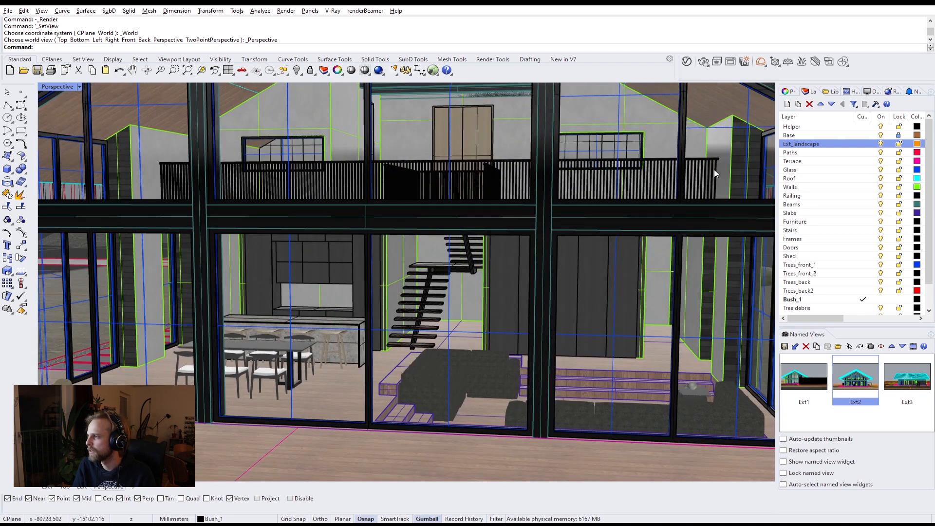
Create a new layer named Lights and make it the current layer
left_click(787, 104)
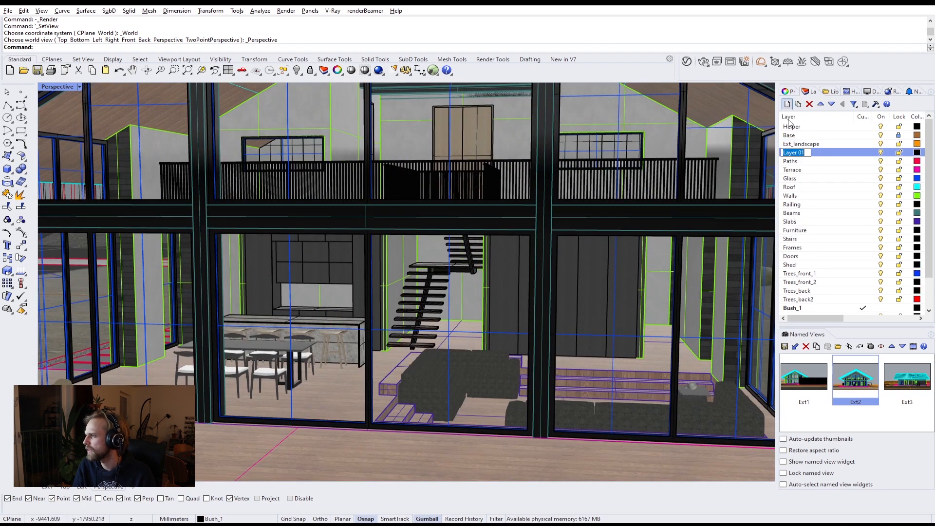
key("Return")
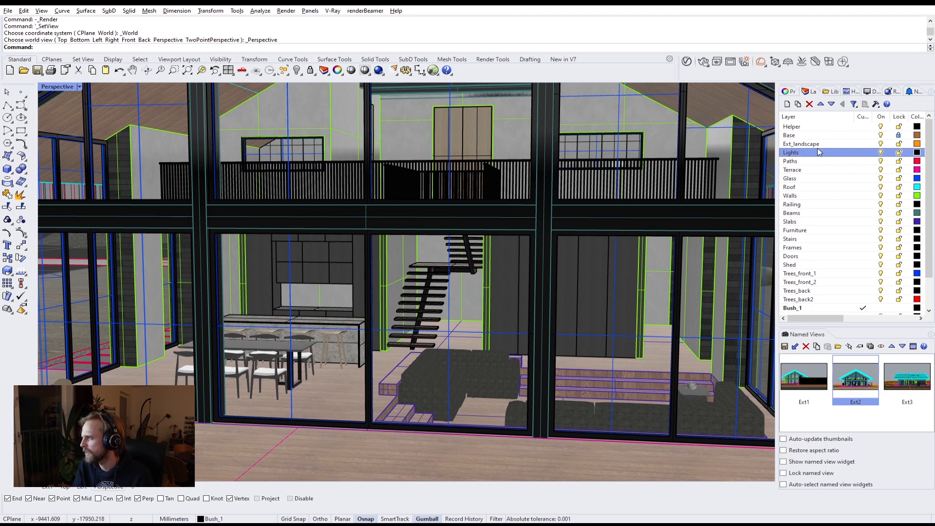
double_click(849, 155)
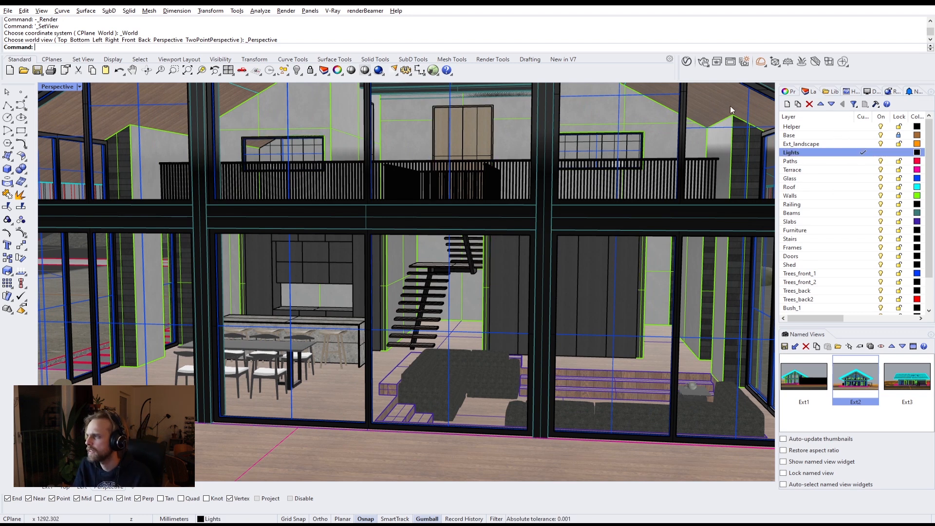
Draw a V-Ray rectangular light over the kitchen island's countertop, snapping it to the countertop's corners
left_click(766, 70)
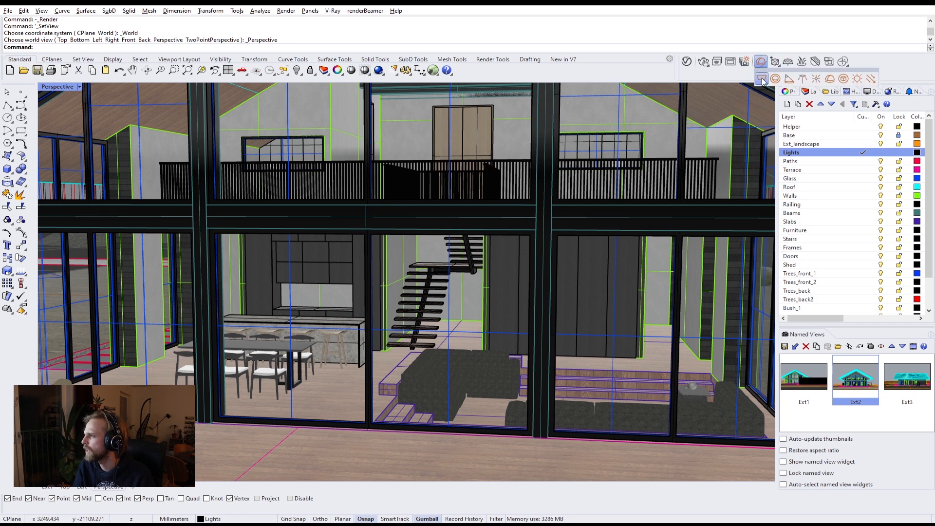
left_click(763, 80)
scroll(546, 251, "down", 6)
scroll(410, 313, "up", 3)
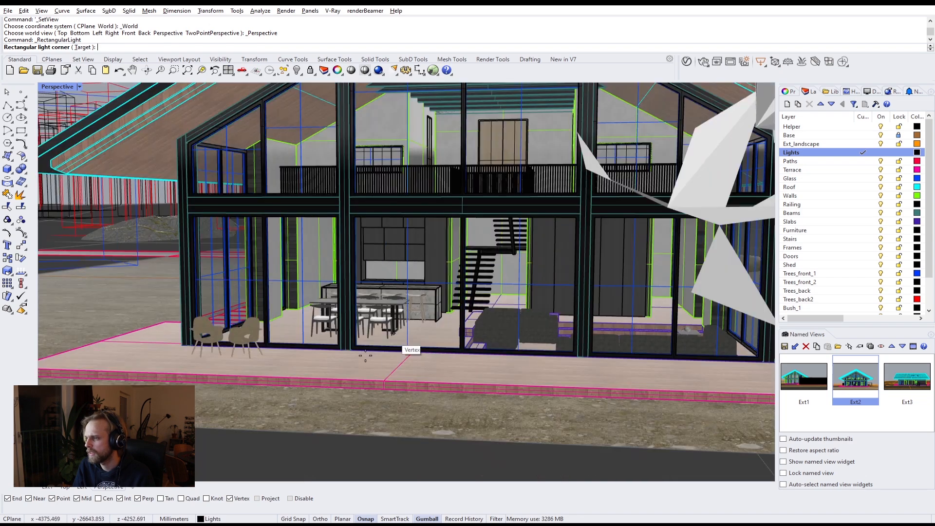
right_click_drag(411, 312, 408, 324)
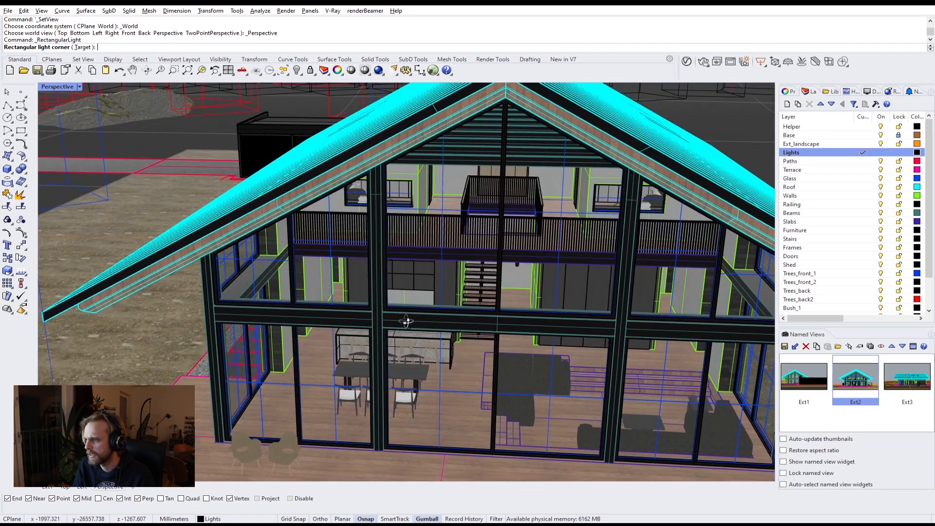
scroll(408, 324, "up", 6)
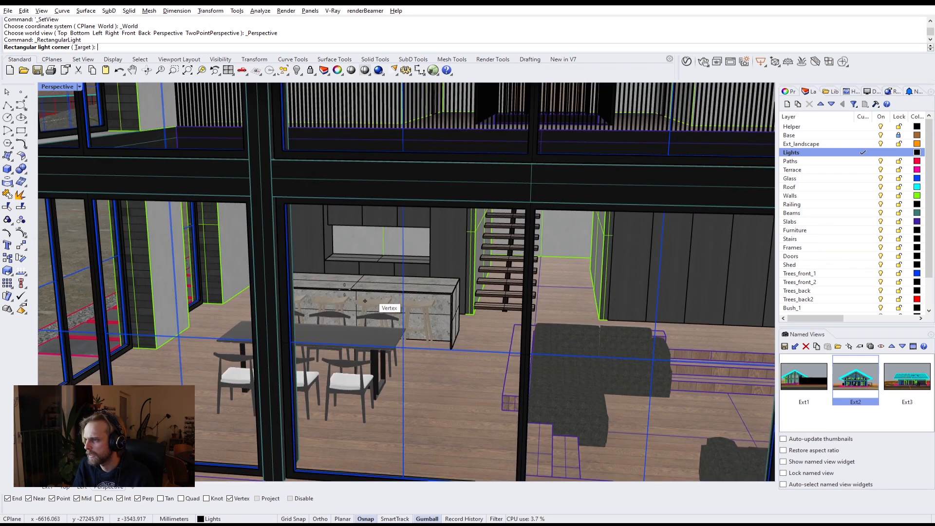
scroll(370, 297, "up", 8)
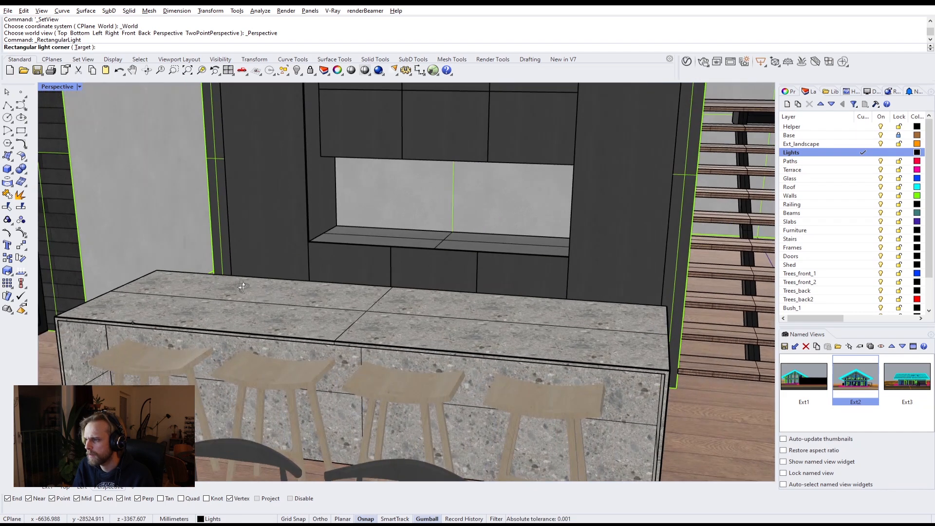
scroll(76, 319, "up", 2)
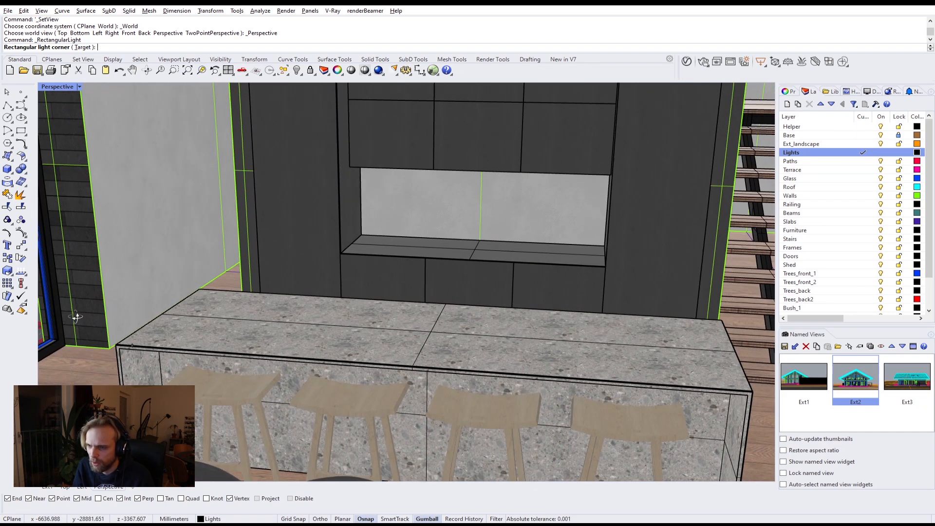
left_click(116, 345)
left_click(195, 289)
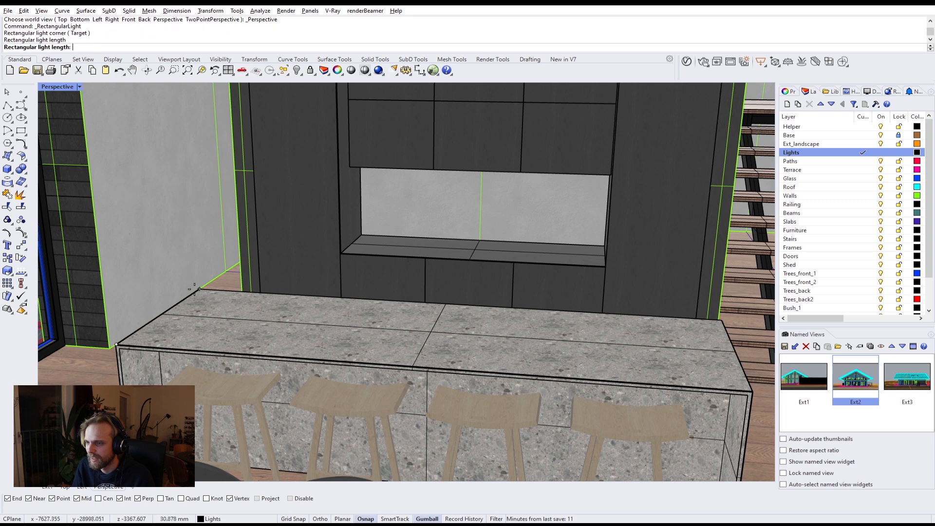
left_click(721, 321)
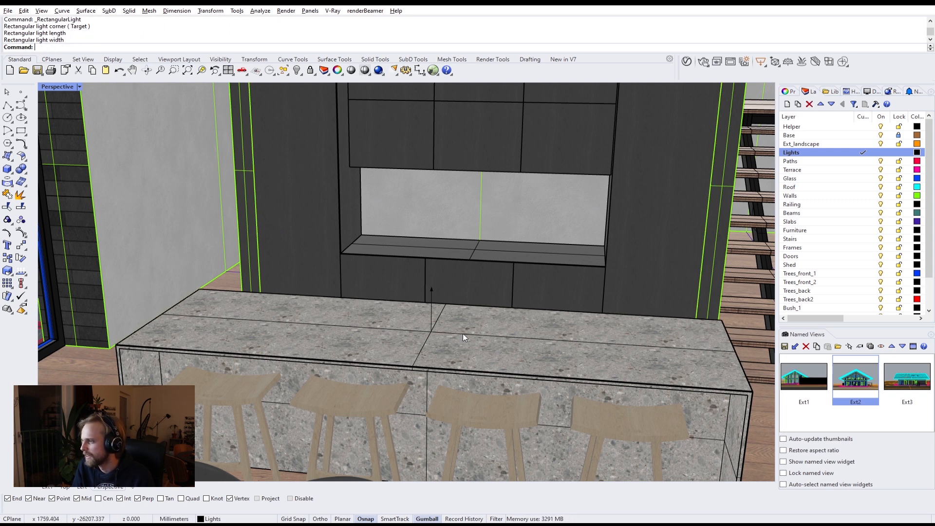
Raise the rectangular light off the island countertop to the top of the kitchen cabinets and zoom to it
left_click(432, 311)
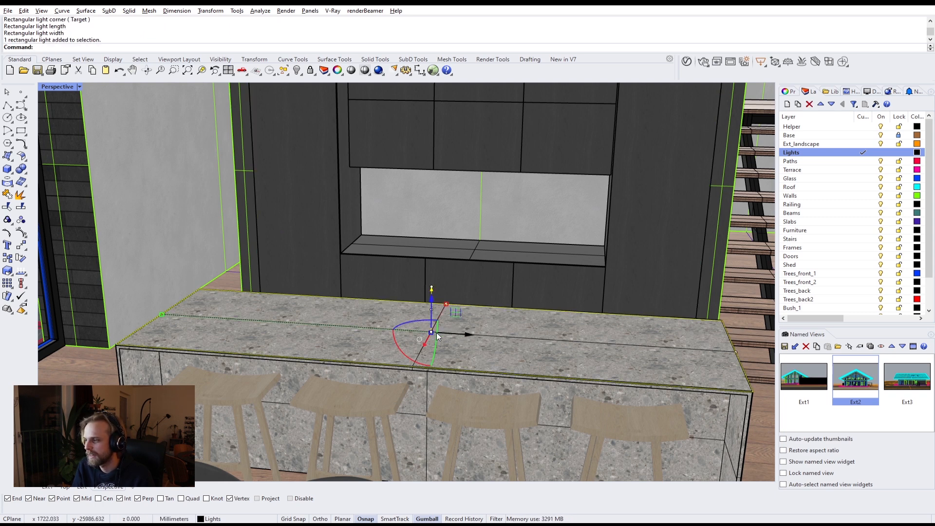
left_click_drag(430, 304, 431, 199)
scroll(397, 282, "down", 6)
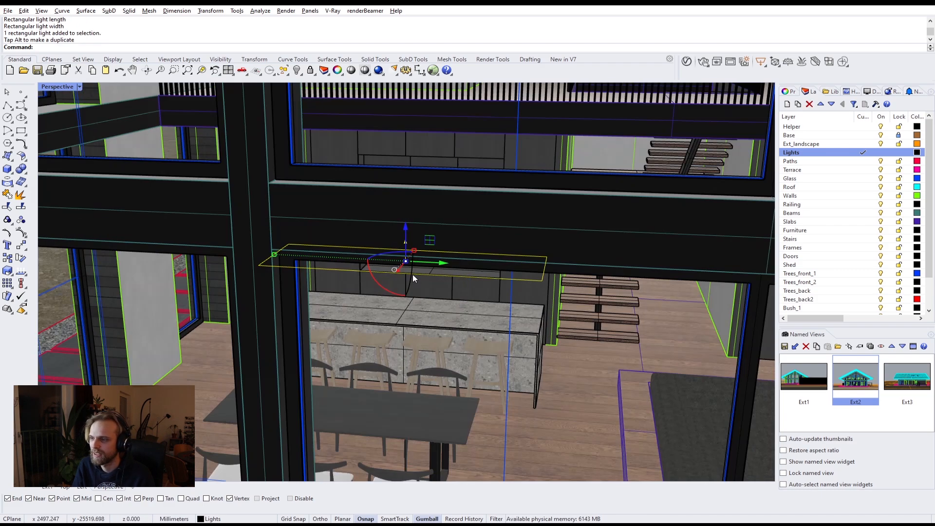
scroll(415, 252, "down", 3)
left_click_drag(395, 235, 440, 175)
right_click_drag(440, 176, 246, 145)
scroll(353, 219, "down", 3)
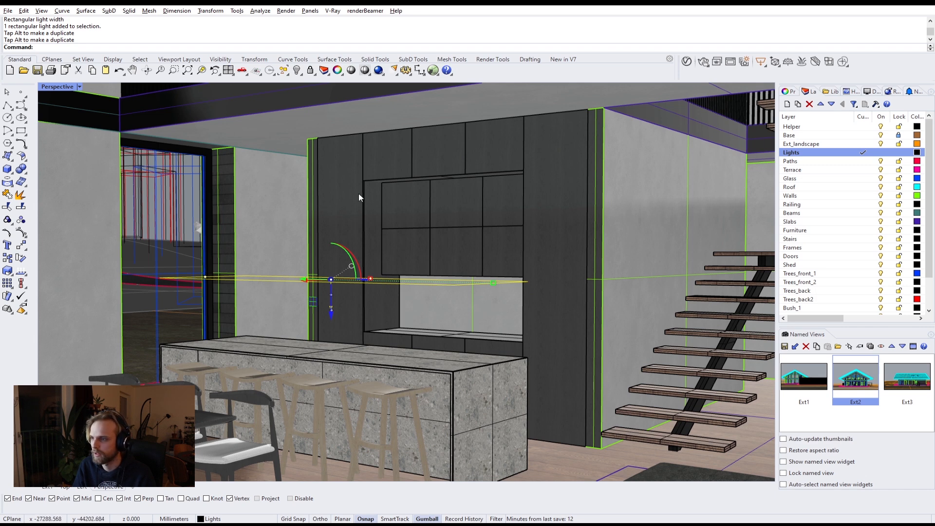
left_click_drag(332, 322, 331, 163)
type("ZS")
key("Return")
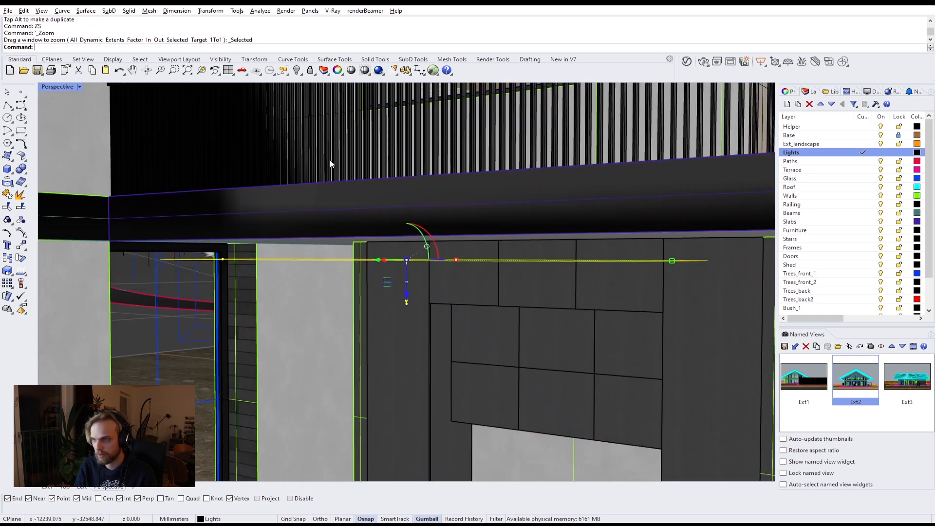
Narrow the rectangular light to a thin strip and position it just above the kitchen cabinets
right_click_drag(332, 184, 334, 240)
left_click_drag(341, 244, 340, 225)
left_click_drag(305, 197, 364, 202)
right_click_drag(438, 209, 486, 200)
left_click_drag(508, 196, 417, 198)
right_click_drag(417, 197, 368, 197)
left_click_drag(369, 196, 446, 197)
right_click_drag(447, 197, 395, 205)
left_click_drag(396, 201, 443, 197)
right_click_drag(443, 197, 349, 194)
Duplicate the strip light to the top edge of the dark panelled wall on the other side of the stairs
left_click_drag(263, 171, 620, 209)
right_click_drag(620, 209, 343, 213, "shift")
mouse_move(344, 213)
right_mouse_down()
mouse_move(315, 208)
mouse_move(345, 206)
right_mouse_up()
left_click_drag(459, 185, 480, 178)
right_click_drag(422, 216, 495, 185)
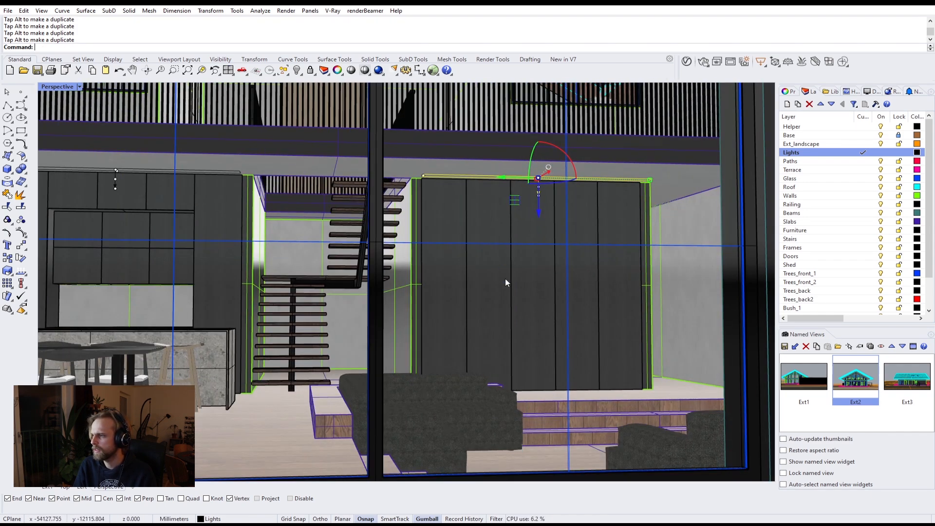
Isolate the two strip lights together with the exposed roof beams
right_click_drag(195, 259, 381, 210)
scroll(272, 230, "up", 9)
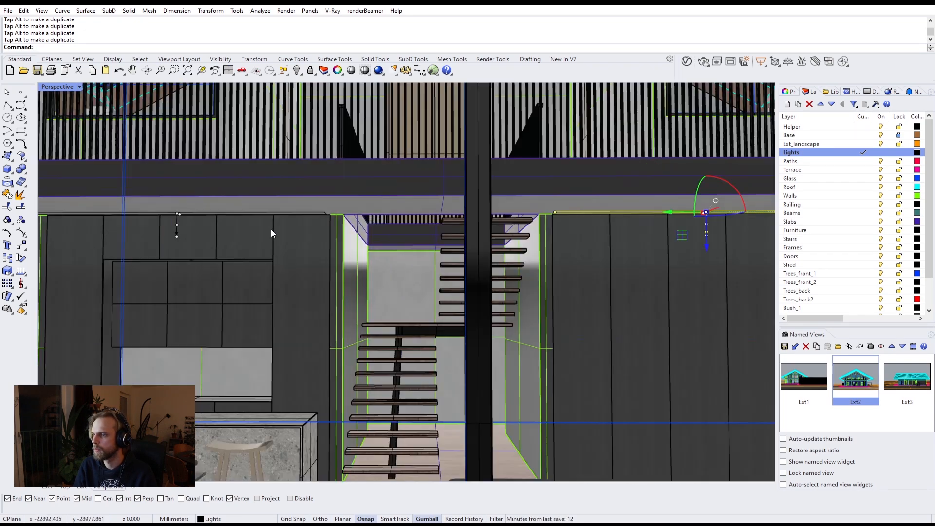
left_click(301, 209)
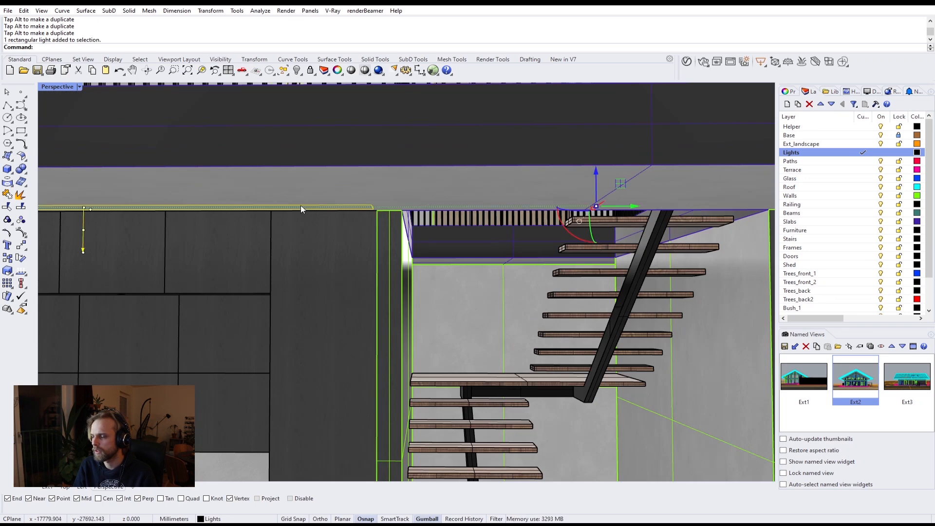
scroll(301, 208, "down", 10)
right_click_drag(344, 192, 252, 292, "shift")
right_click_drag(321, 307, 331, 317, "shift")
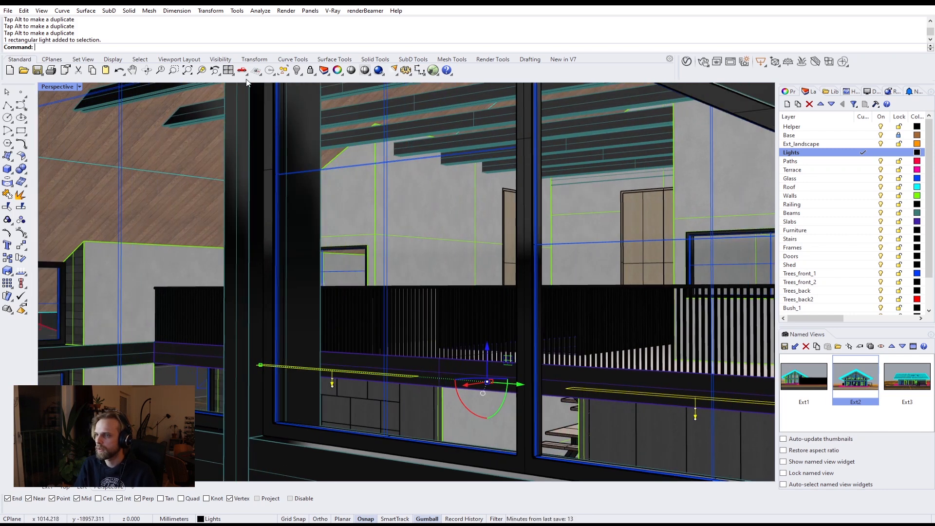
scroll(347, 191, "down", 2)
right_click_drag(347, 191, 368, 225)
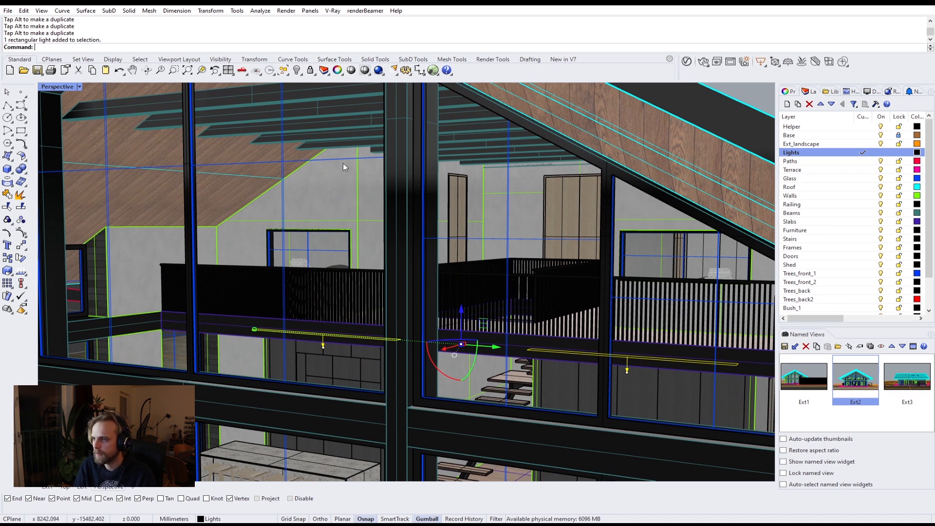
right_click_drag(326, 237, 325, 238)
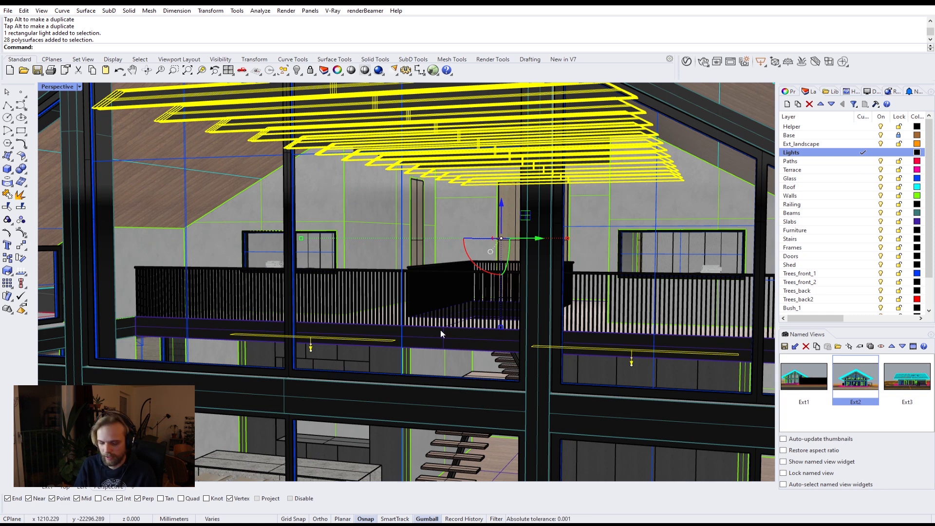
key("Return")
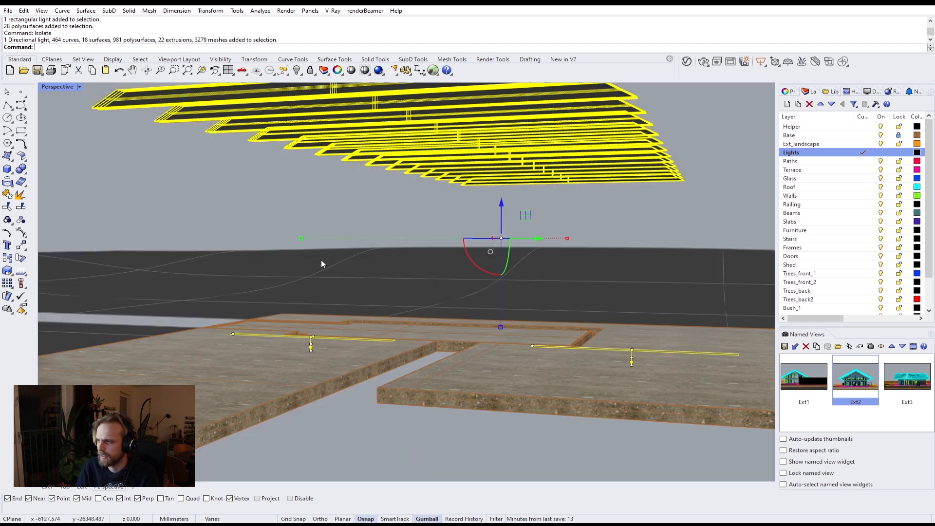
Copy one strip light up to just beneath the isolated roof beams
left_click(278, 195)
right_click_drag(278, 195, 338, 319)
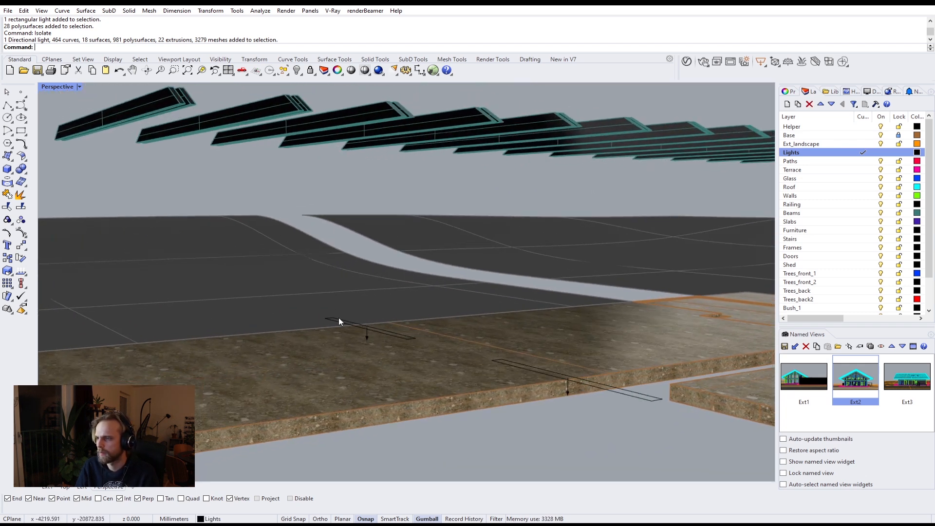
left_click(344, 327)
left_click_drag(365, 299, 363, 179)
right_click_drag(364, 206, 357, 254)
left_click_drag(402, 217, 202, 180)
right_click_drag(202, 179, 514, 185)
left_click_drag(515, 193, 514, 199)
scroll(528, 243, "up", 6)
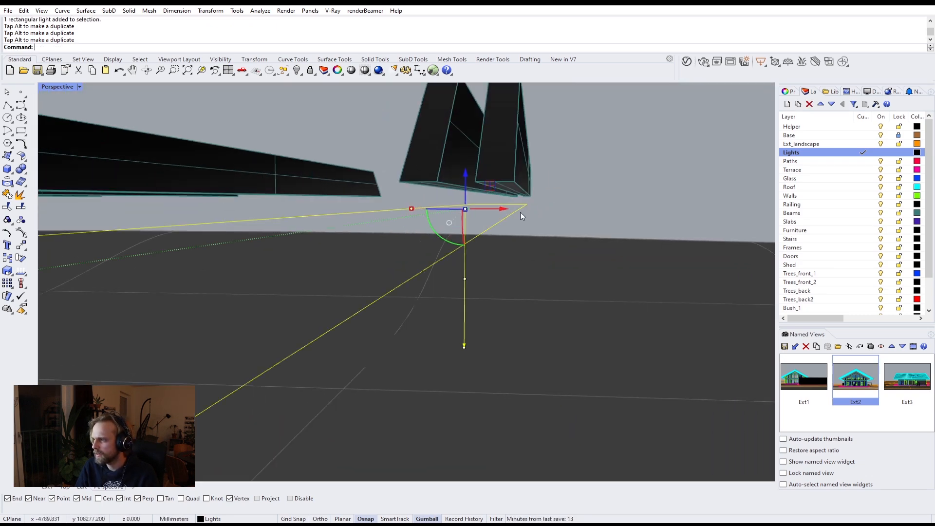
scroll(484, 234, "down", 5)
right_click_drag(483, 234, 323, 252)
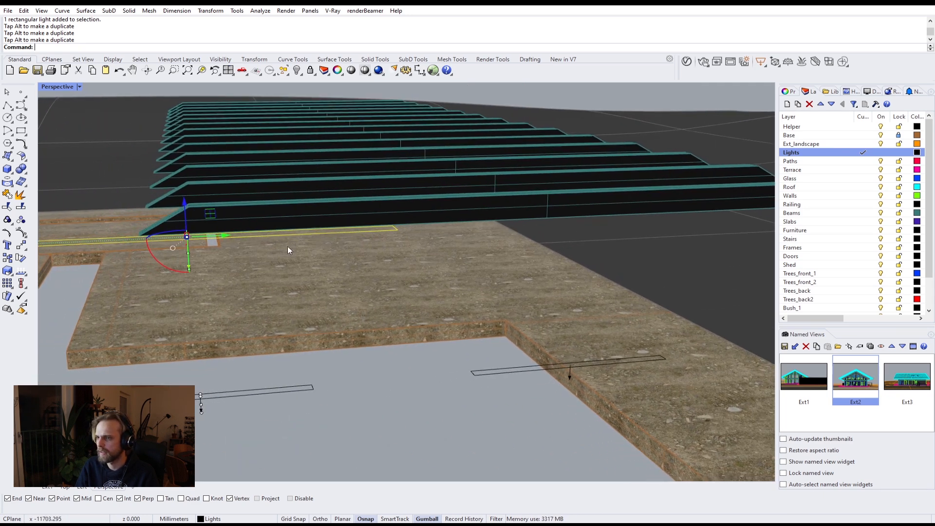
Move the copied strip light along the first roof beam and scale it to fit the beam's underside
left_click_drag(255, 239, 563, 239)
right_click_drag(562, 239, 478, 242)
scroll(525, 251, "down", 4)
left_click_drag(309, 223, 272, 224)
left_click_drag(192, 229, 189, 229)
right_click_drag(189, 229, 363, 226)
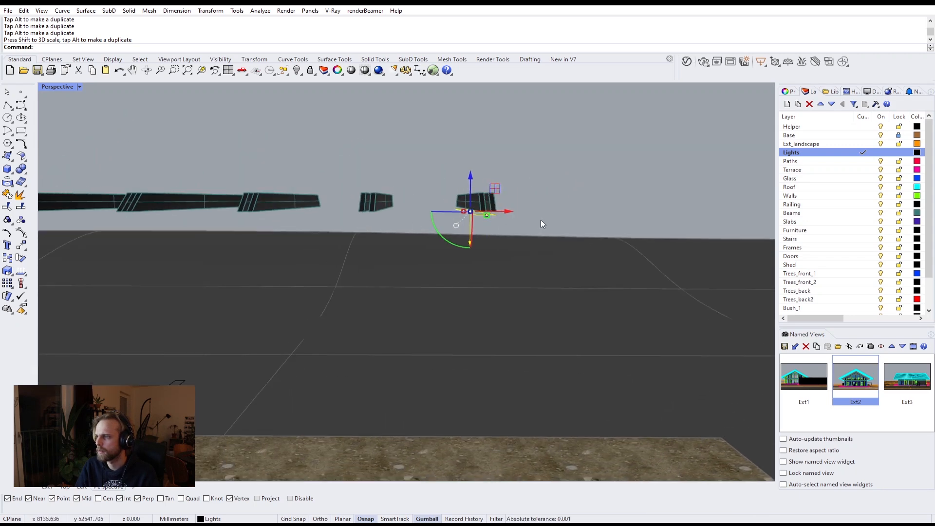
Copy the rectangular light from the first roof beam's corner to the matching corners of the next four beams
left_click_drag(504, 208, 411, 216)
key("ctrl+z")
left_click(470, 216)
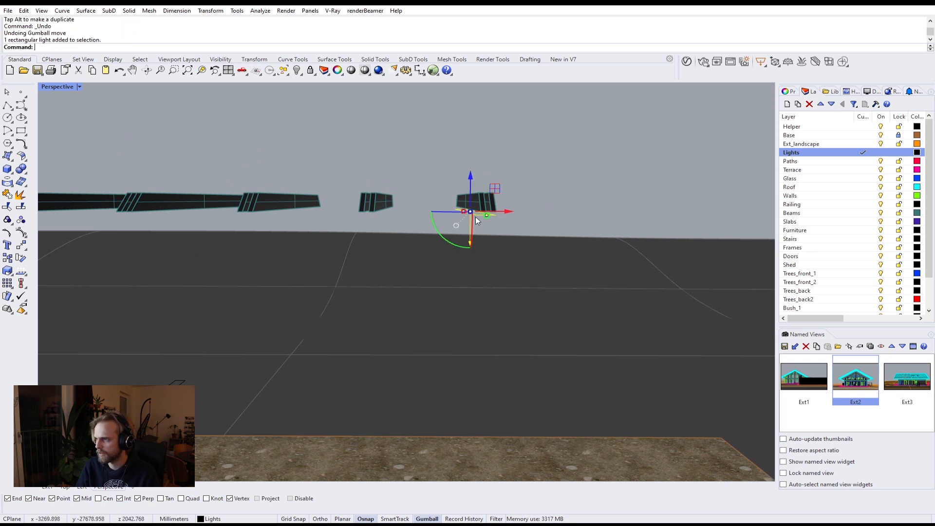
type("copy")
key("Return")
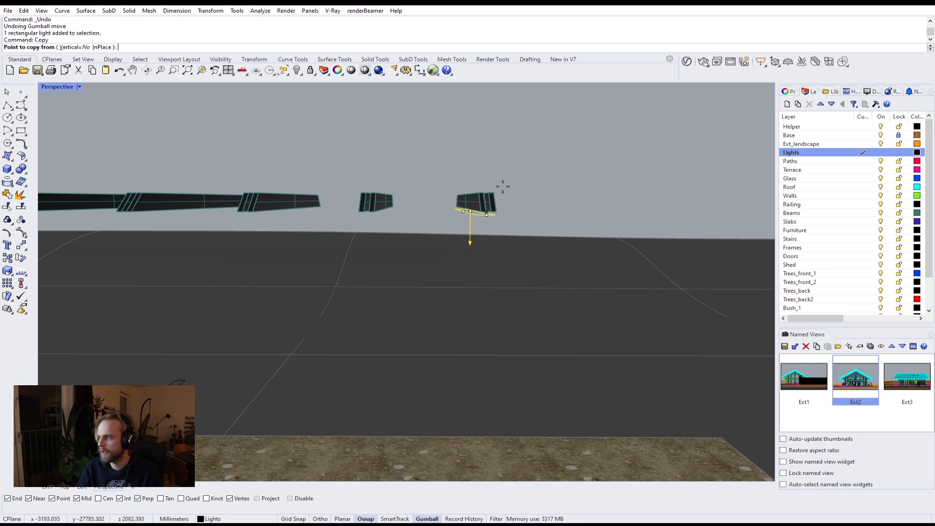
scroll(475, 226, "up", 2)
left_click(463, 229)
right_click_drag(146, 240, 358, 239, "shift")
left_click(229, 224)
scroll(228, 226, "down", 5)
scroll(361, 242, "up", 5)
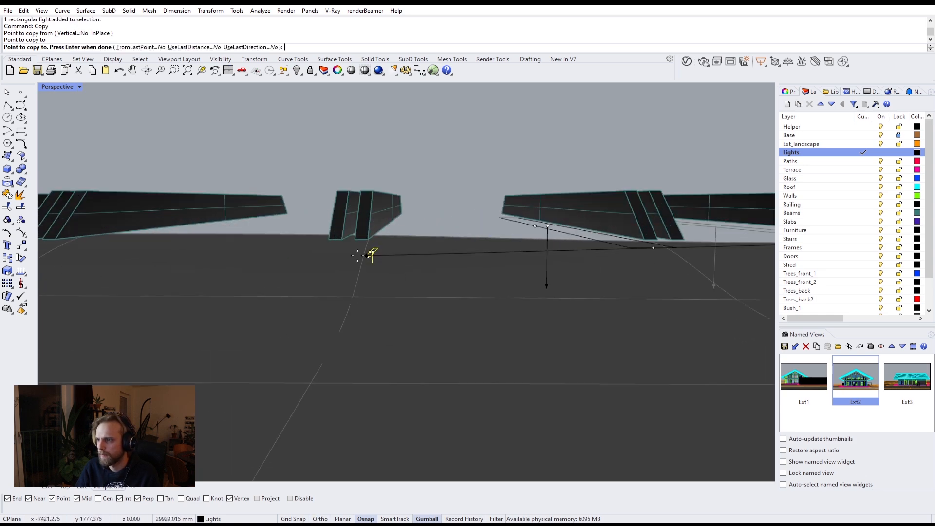
left_click(329, 240)
scroll(328, 239, "down", 5)
scroll(217, 245, "up", 5)
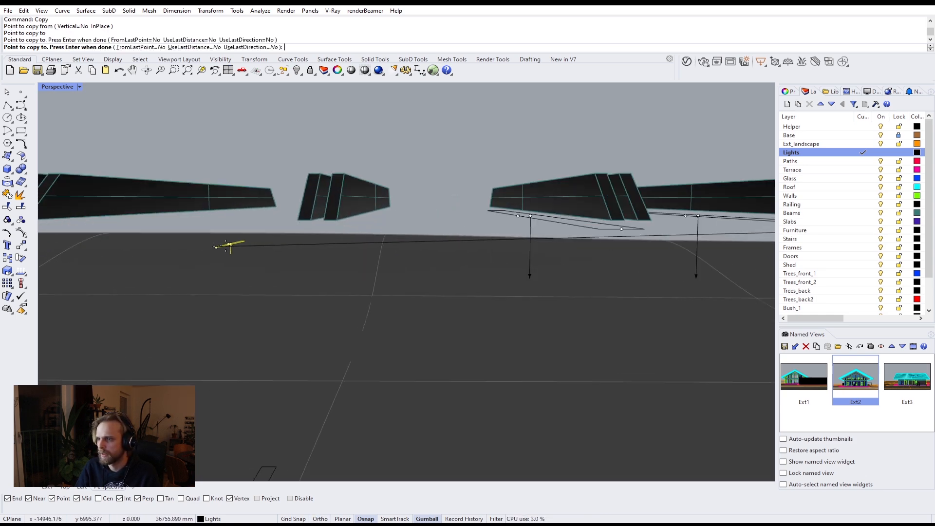
left_click(298, 220)
scroll(296, 222, "down", 6)
scroll(196, 230, "up", 6)
left_click(222, 200)
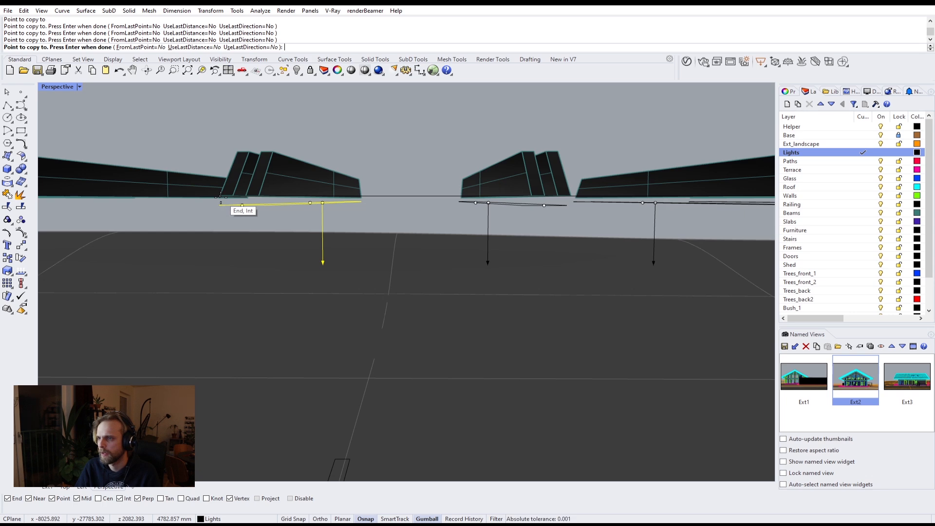
Place four more copies of the light under the following roof beams, aligned to each beam's lower corner
scroll(223, 201, "down", 6)
right_click_drag(256, 217, 344, 226, "shift")
scroll(326, 227, "up", 3)
left_click(329, 222)
scroll(282, 233, "down", 5)
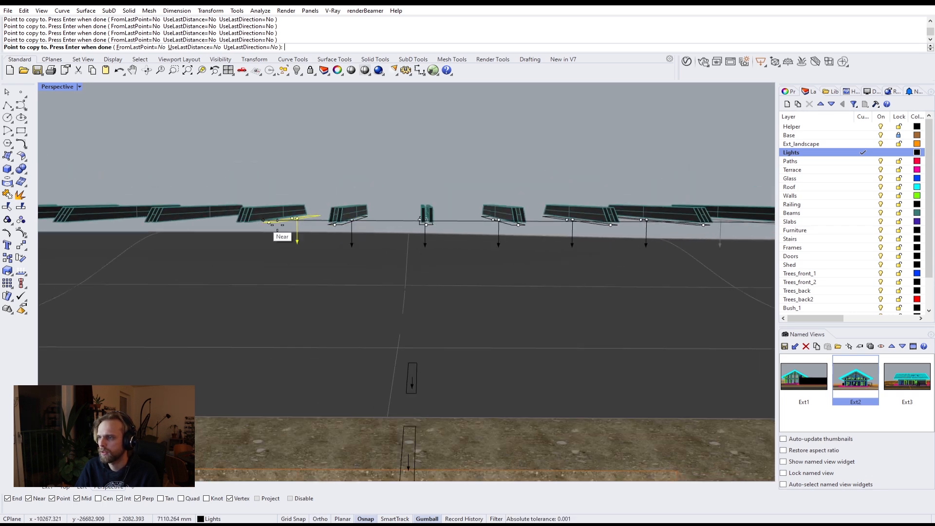
scroll(380, 236, "up", 5)
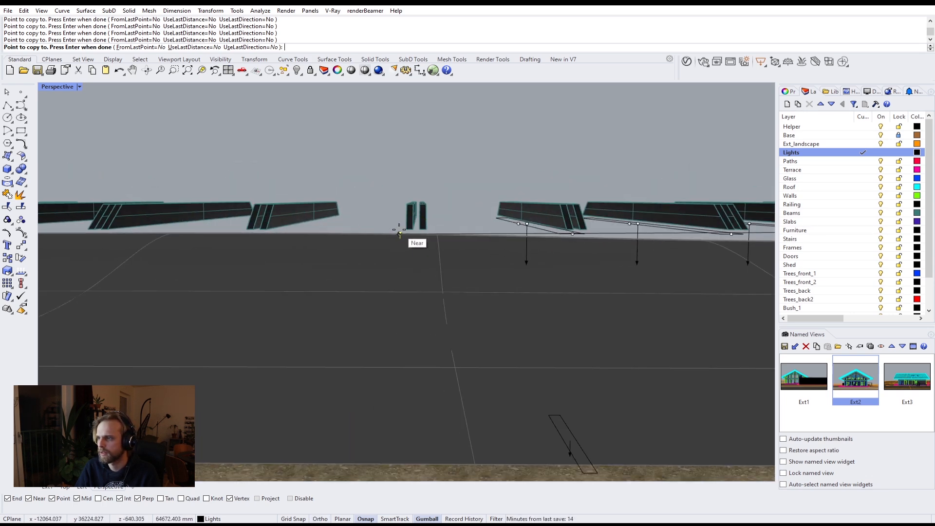
scroll(247, 228, "down", 3)
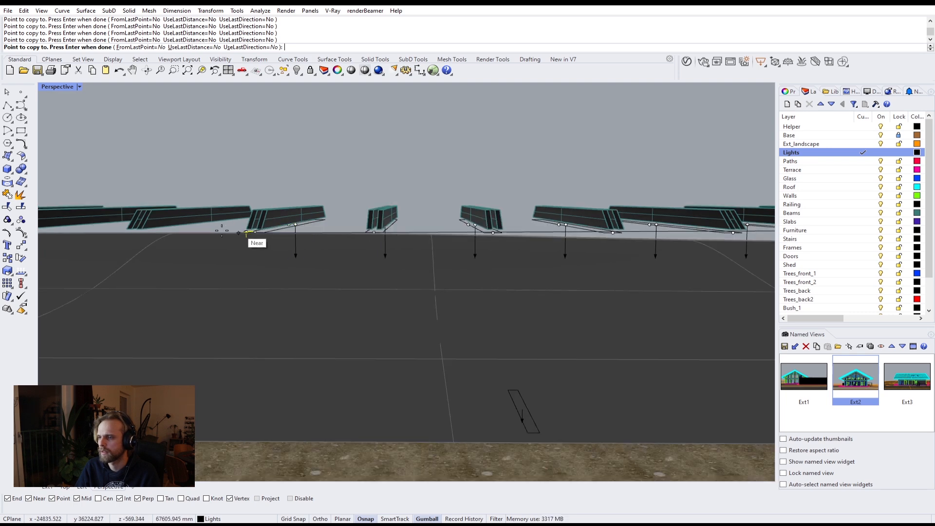
scroll(418, 236, "up", 4)
scroll(419, 237, "down", 3)
scroll(439, 229, "up", 4)
left_click(452, 204)
left_click(360, 204)
left_click(213, 204)
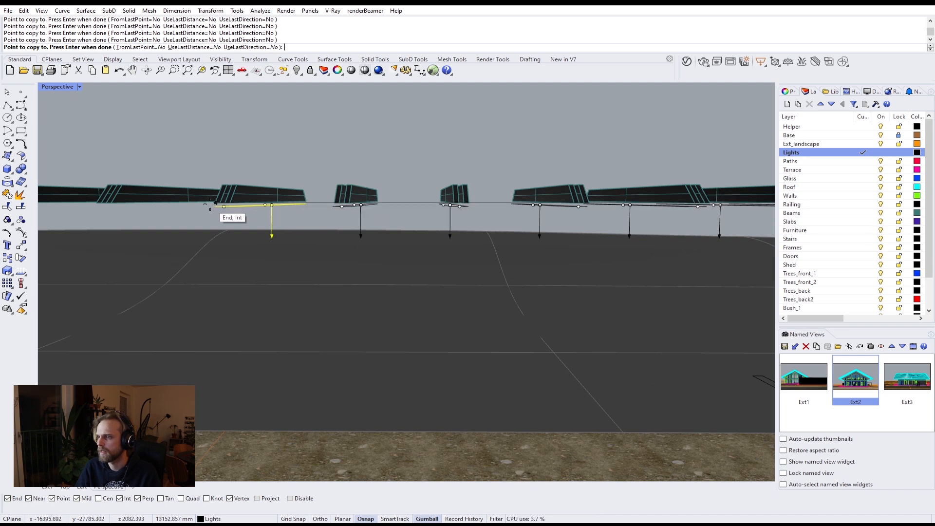
Place the light copies under the last two roof beams and finish the Copy command
scroll(214, 204, "down", 4)
right_click_drag(216, 204, 359, 233, "shift")
scroll(318, 231, "up", 4)
left_click(319, 230)
left_click(206, 231)
scroll(223, 178, "down", 5)
key("Return")
Show all hidden objects of the house model again
scroll(305, 202, "down", 5)
right_click_drag(313, 205, 218, 221)
scroll(378, 243, "up", 1)
type("Show")
key("Return")
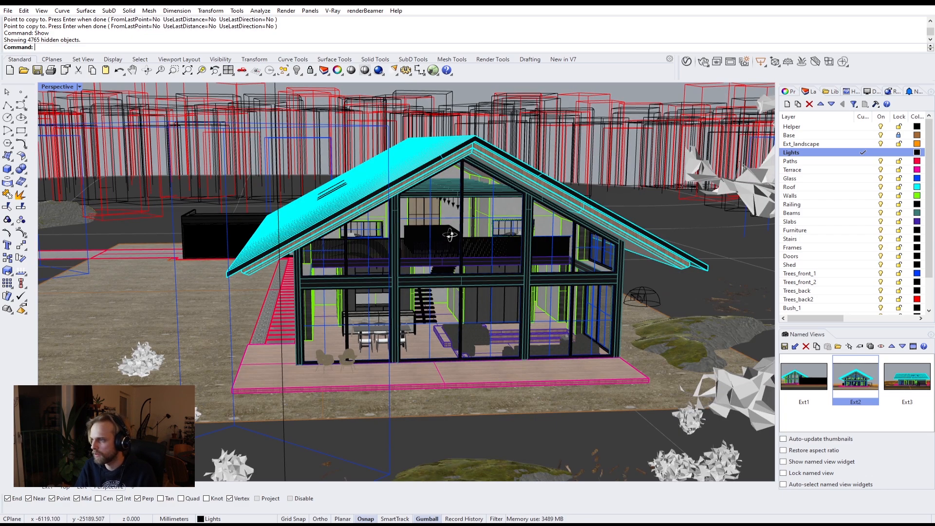
Examine the roof beams, kitchen and panelled walls through the glazed front from several angles
right_click_drag(428, 243, 431, 230)
scroll(390, 244, "up", 4)
right_click_drag(380, 174, 378, 223)
scroll(323, 203, "down", 2)
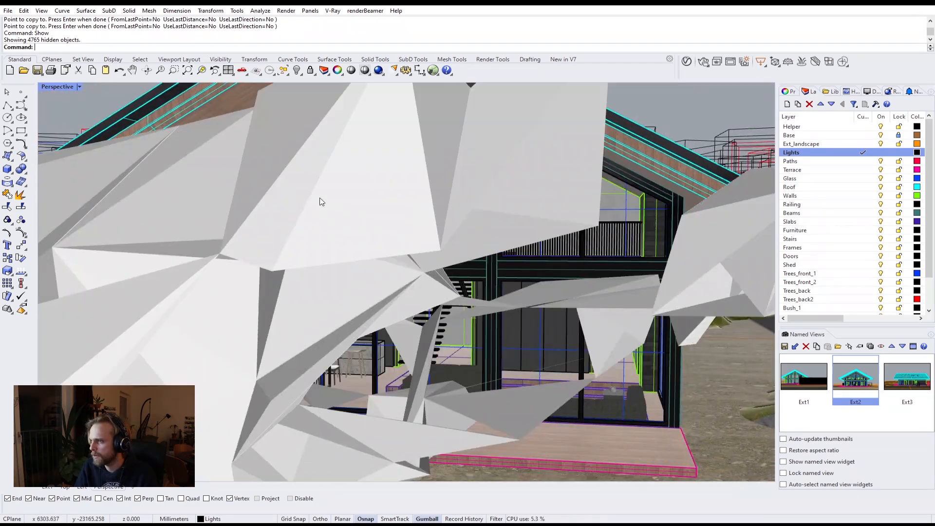
scroll(323, 204, "up", 6)
right_click_drag(325, 205, 342, 224)
scroll(355, 223, "up", 3)
scroll(343, 224, "down", 6)
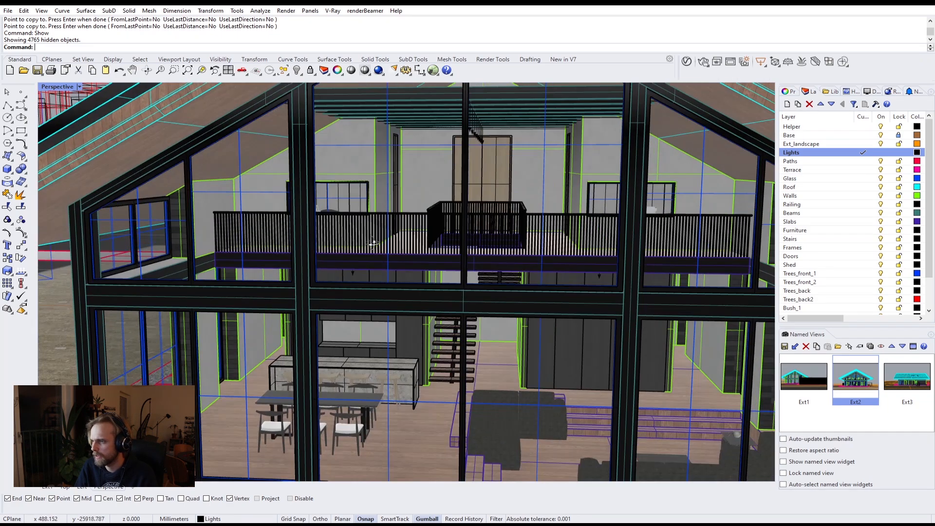
scroll(369, 245, "up", 5)
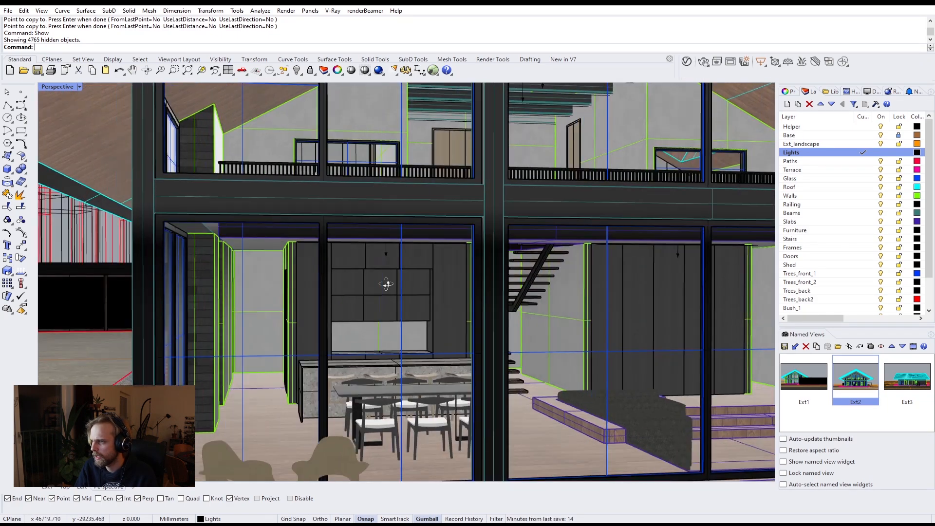
right_click_drag(386, 284, 478, 254)
scroll(360, 289, "down", 3)
scroll(401, 288, "down", 3)
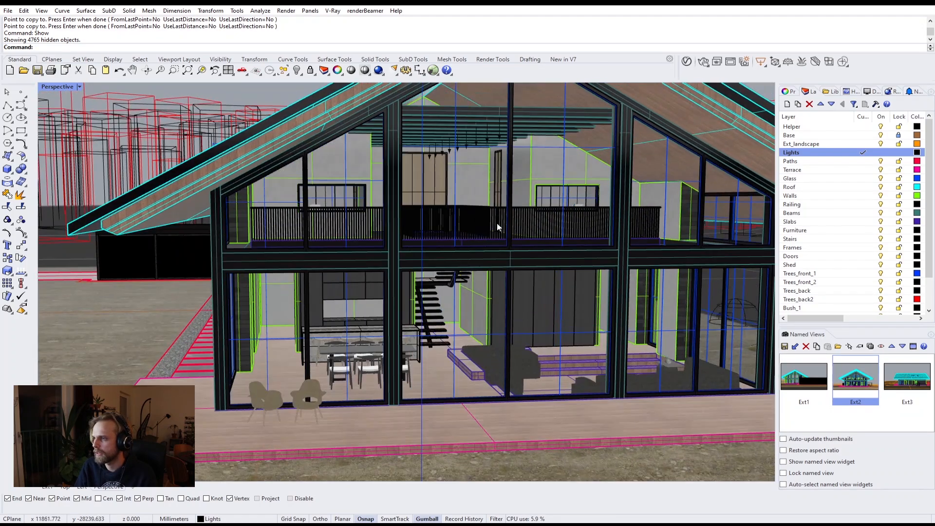
Open the V-Ray Asset Editor and set the Rectangle Light's color to a warm cream of 4638 K
left_click(687, 62)
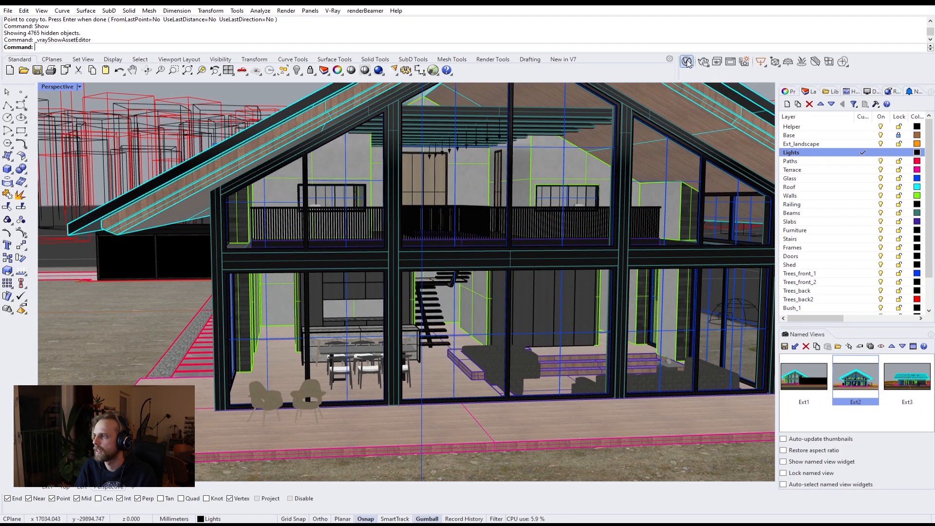
left_click_drag(718, 89, 358, 75)
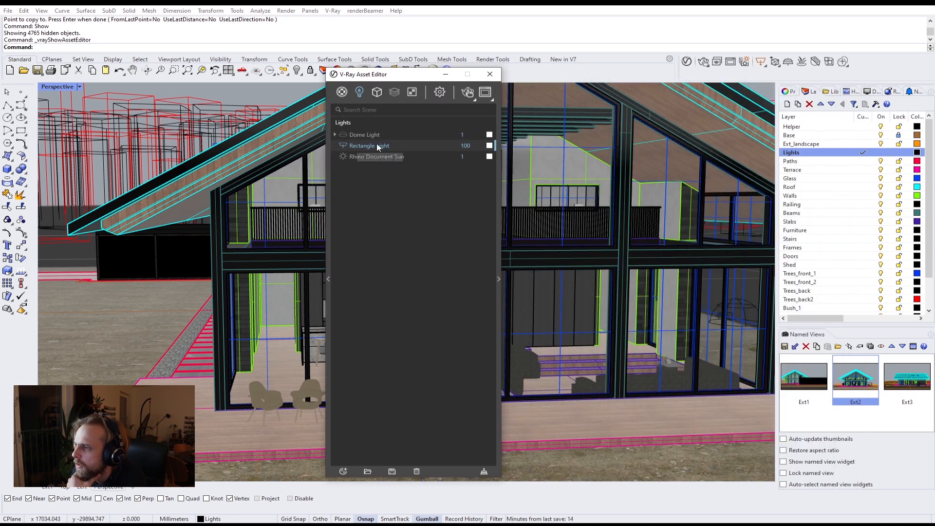
left_click(499, 278)
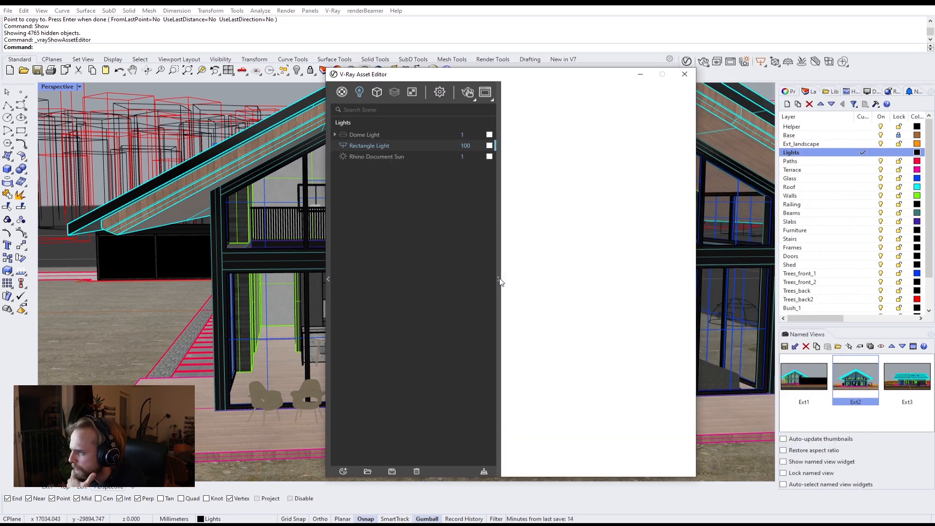
left_click(575, 258)
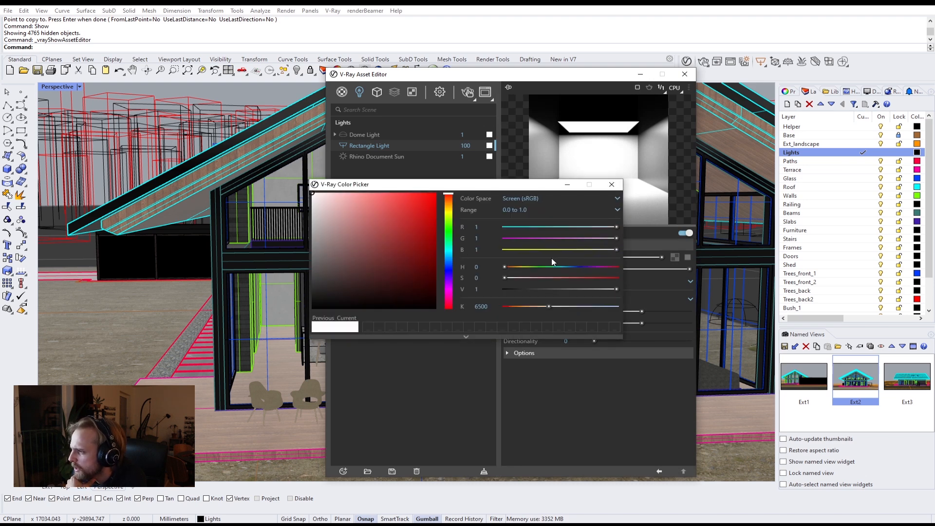
left_click(448, 202)
left_click(343, 193)
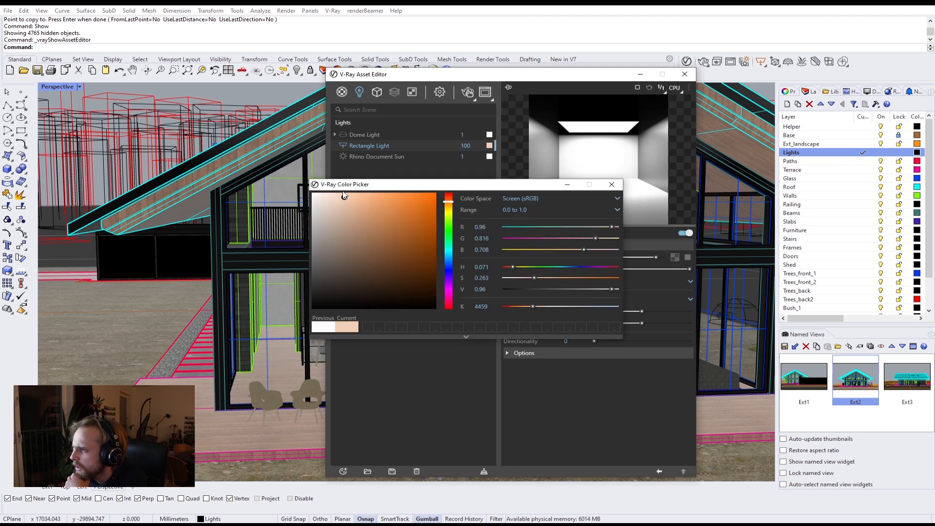
left_click_drag(337, 189, 335, 189)
left_click(332, 193)
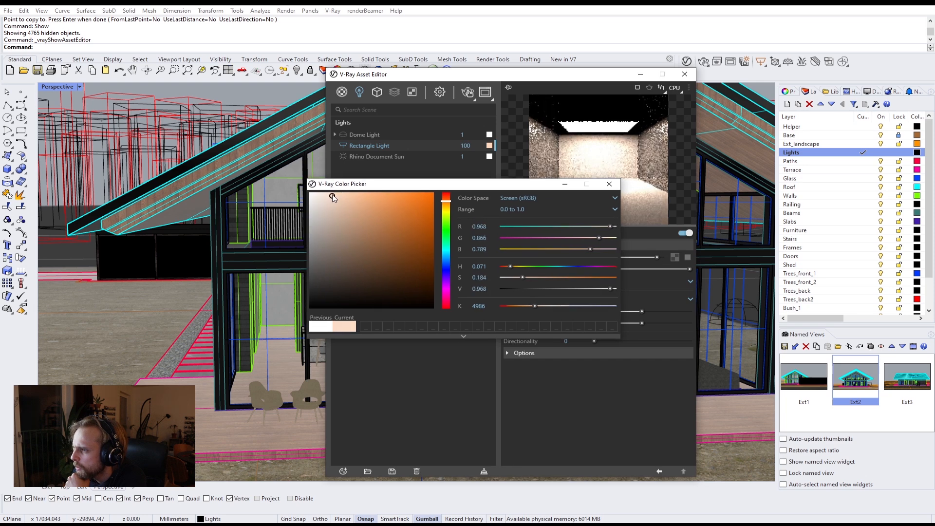
left_click(448, 204)
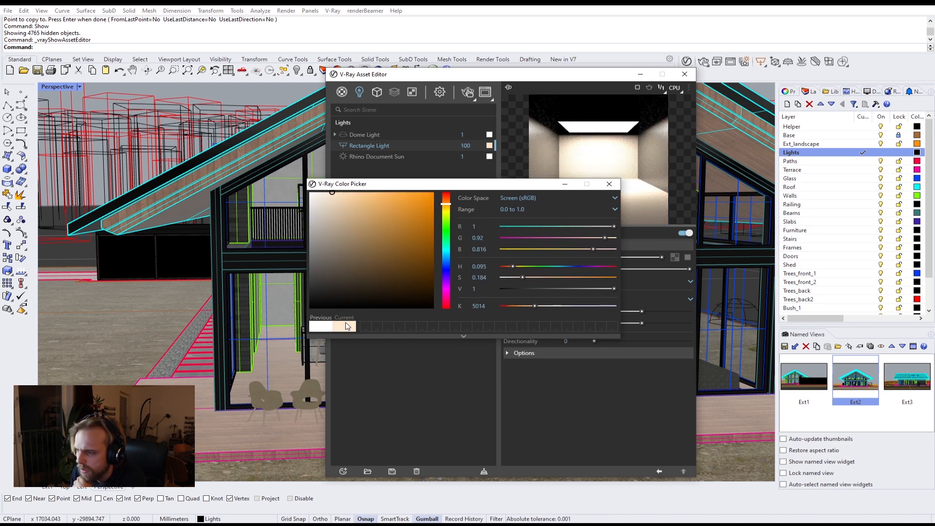
left_click(609, 184)
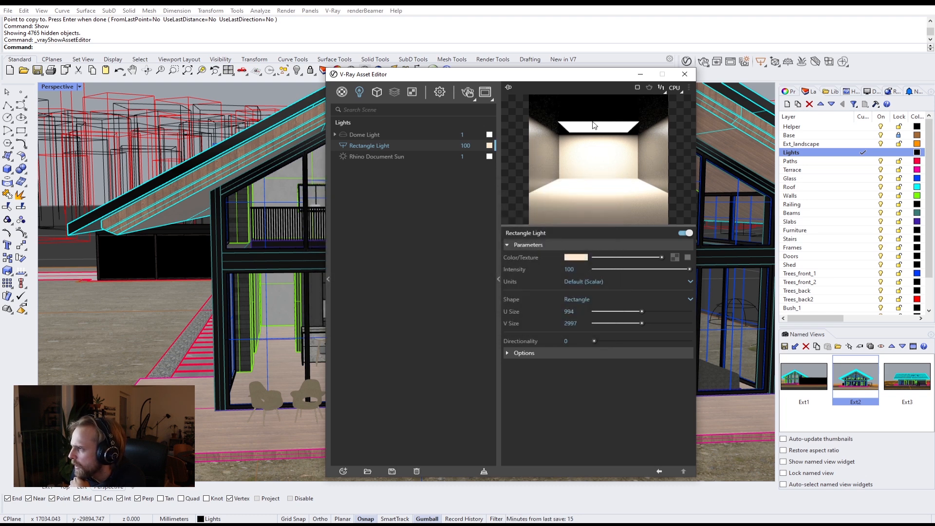
left_click(576, 258)
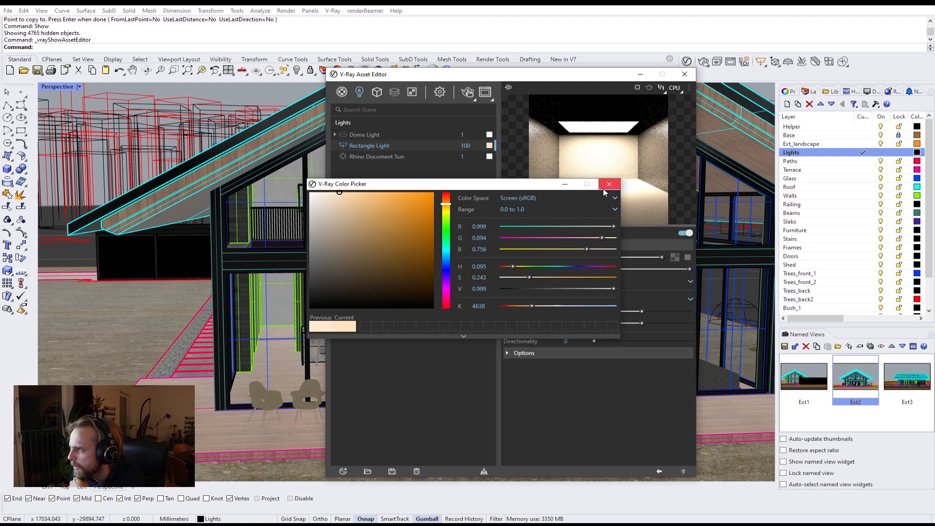
left_click(609, 184)
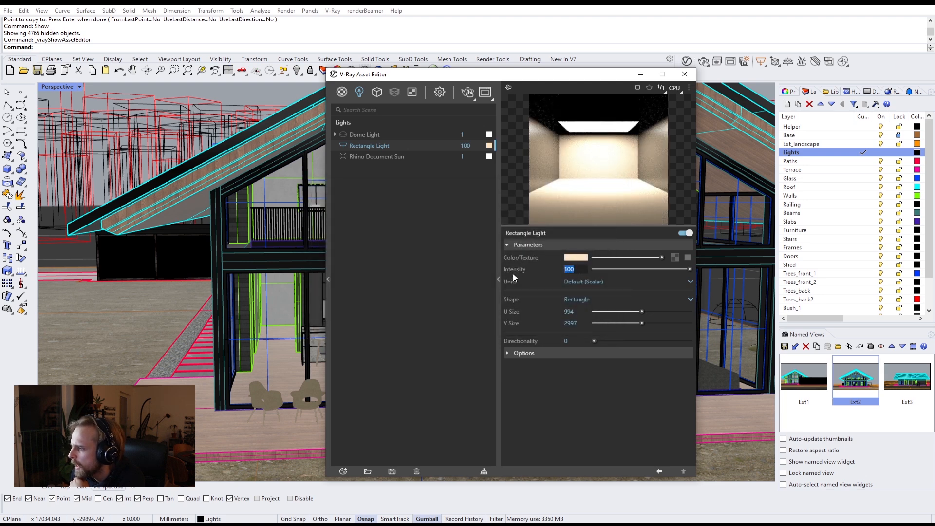
Enable the Invisible option for the Rectangle Light and close the V-Ray Asset Editor
left_click(443, 280)
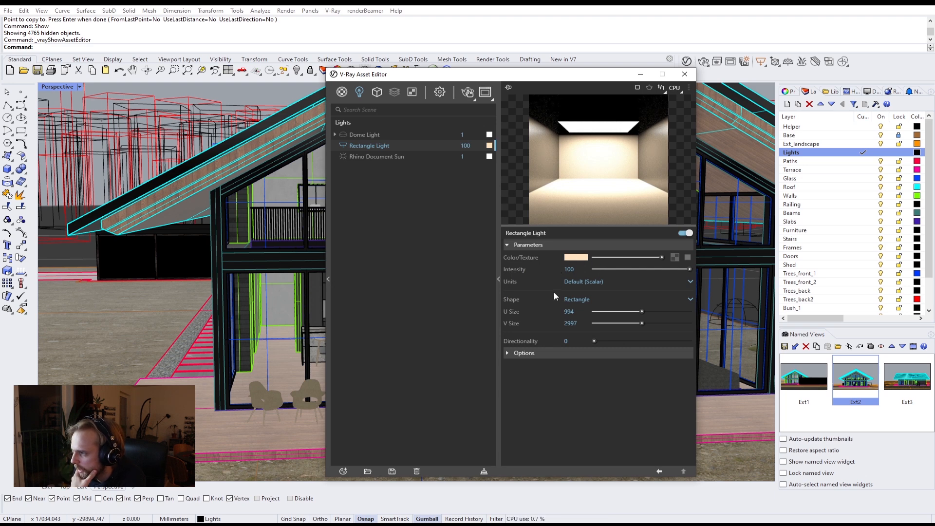
left_click(518, 354)
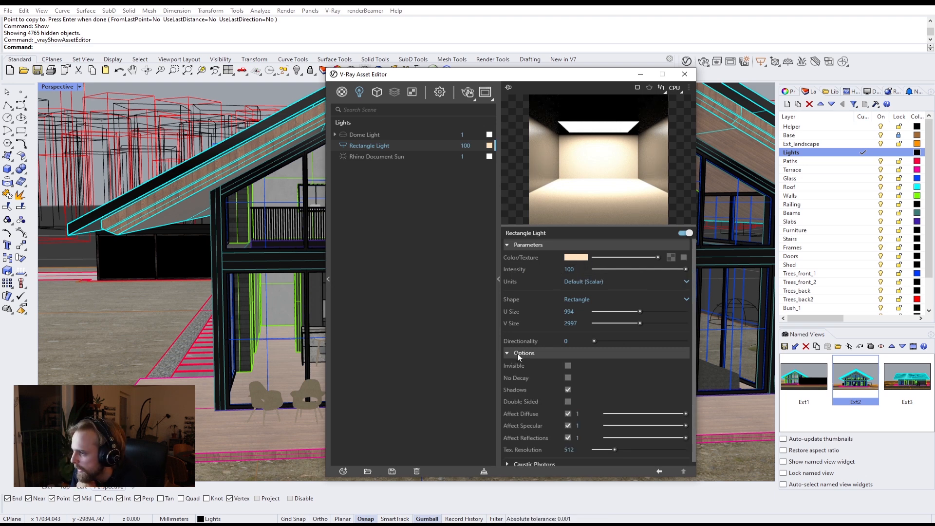
left_click(568, 366)
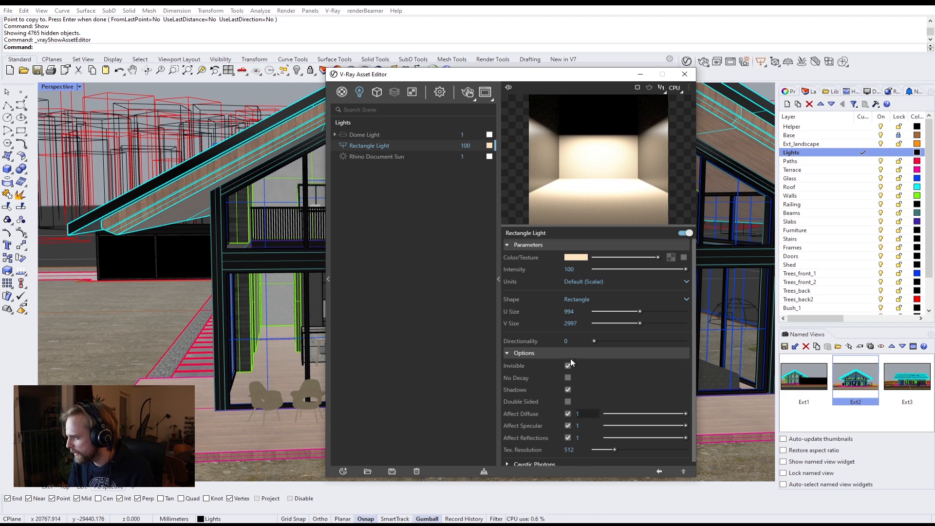
left_click(685, 74)
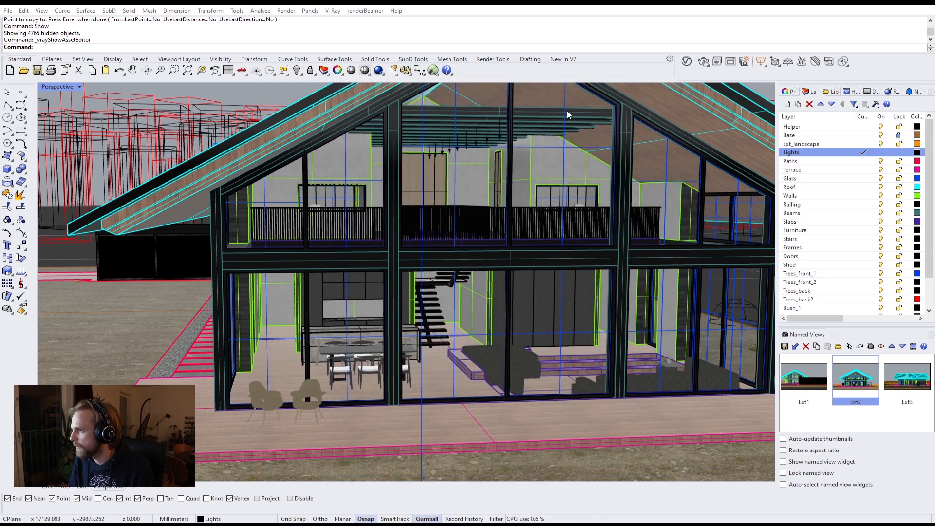
Restore the Ext2 named view and start an interactive V-Ray render of it
double_click(856, 390)
left_click(703, 62)
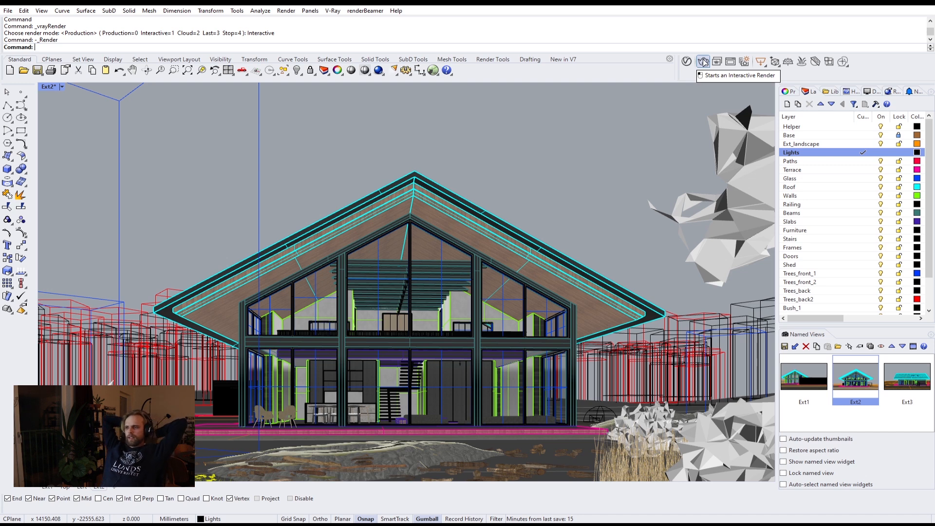
left_click(703, 62)
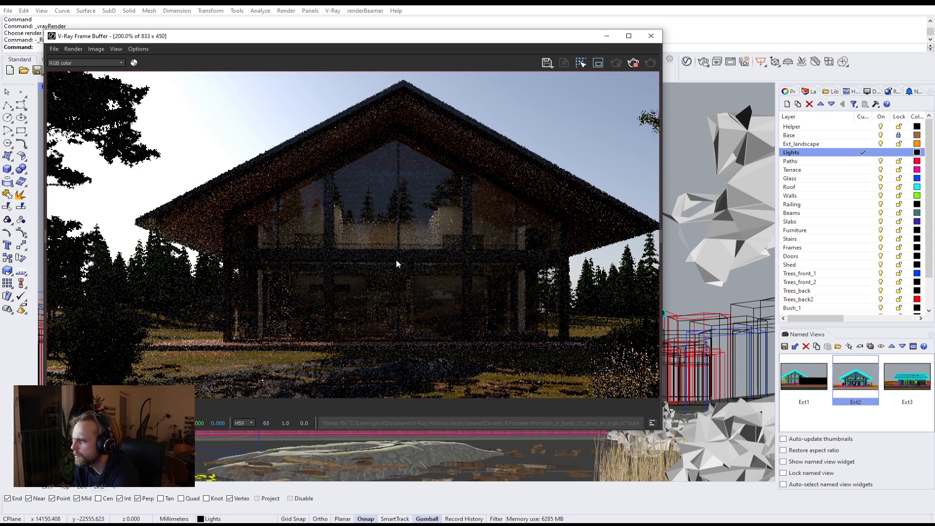
Zoom the render to 100%, shrink the V-Ray Frame Buffer window and park it above the model view
left_click_drag(486, 38, 658, 78)
double_click(491, 202)
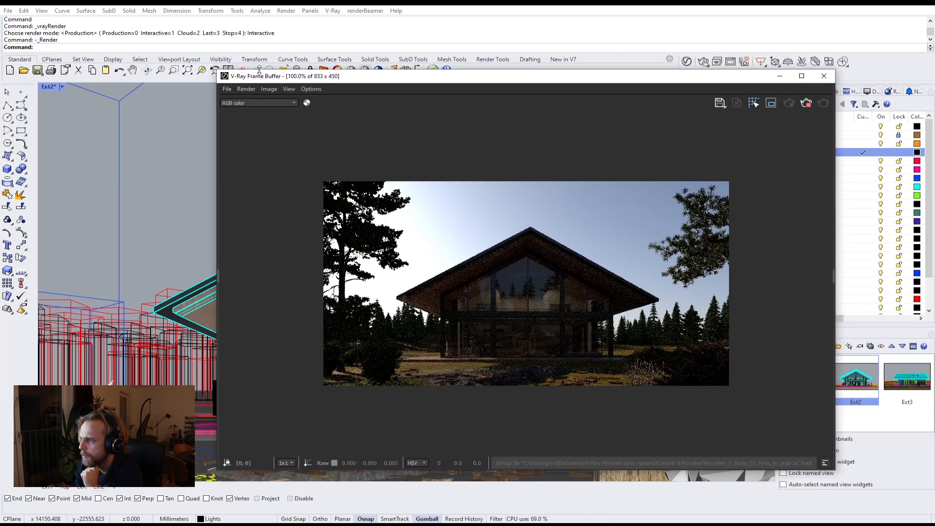
left_click_drag(309, 119, 438, 202)
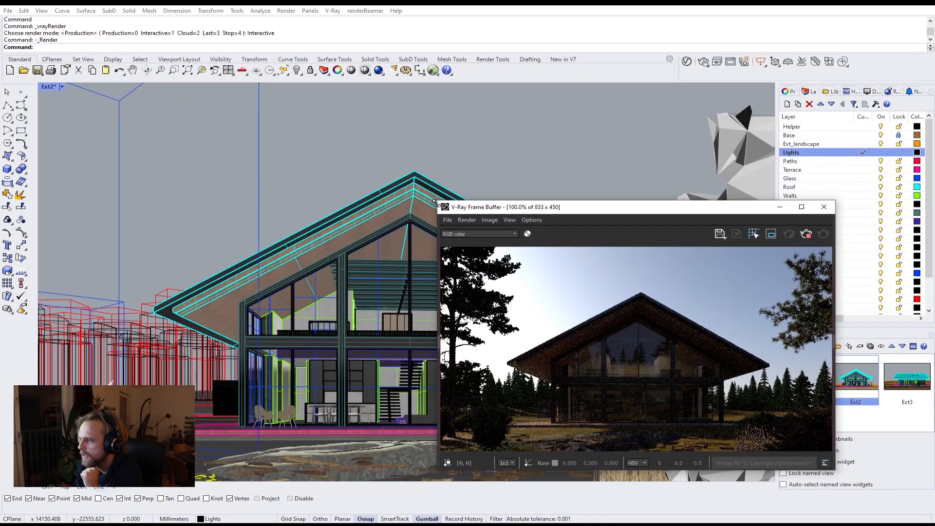
left_click_drag(510, 209, 480, 21)
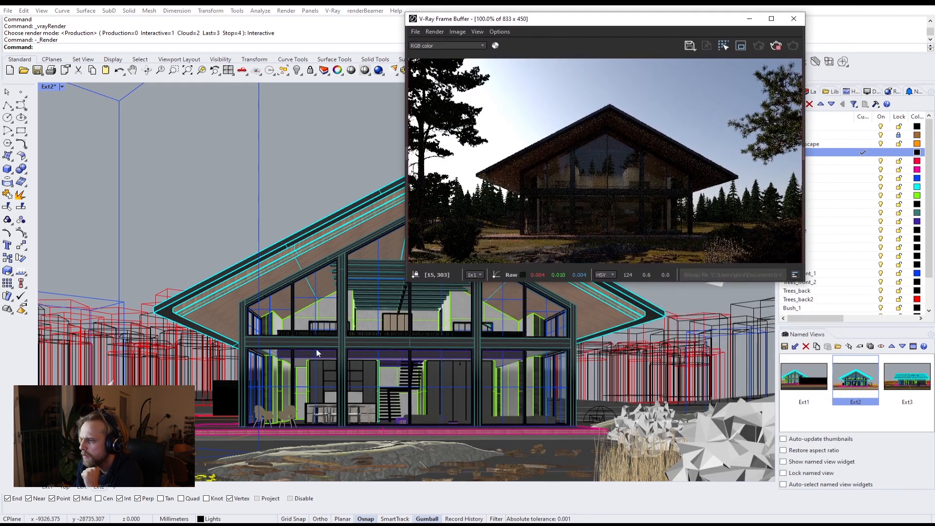
Change the Top viewport to a Perspective view, maximize it and frame the house's glazed front
double_click(46, 87)
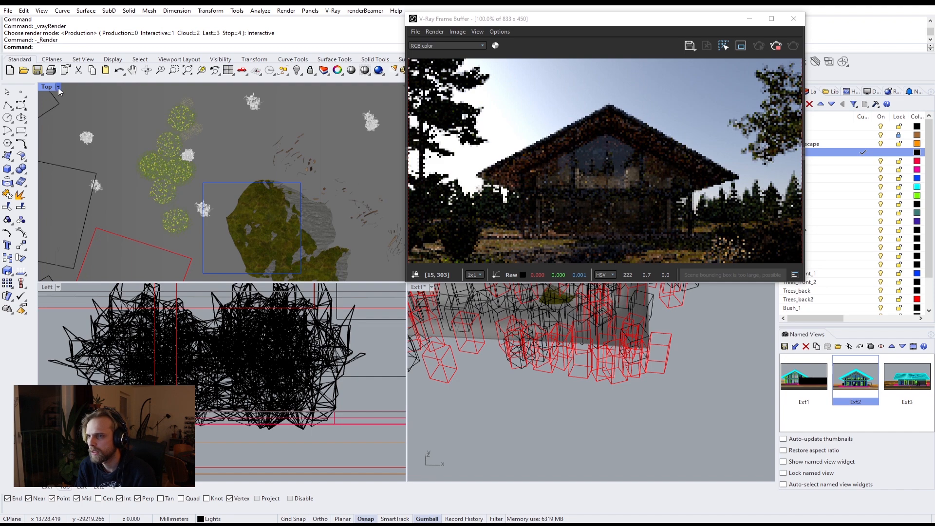
left_click(58, 88)
mouse_move(146, 290)
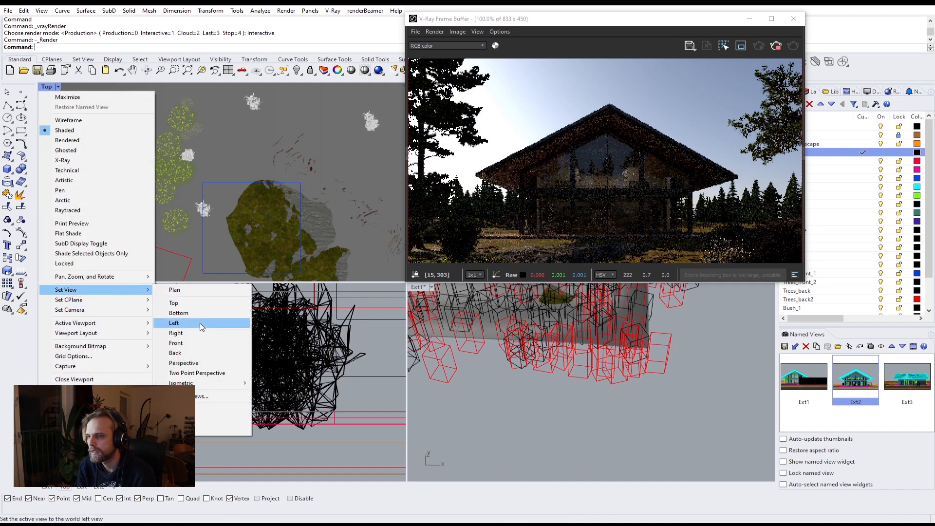
left_click(207, 365)
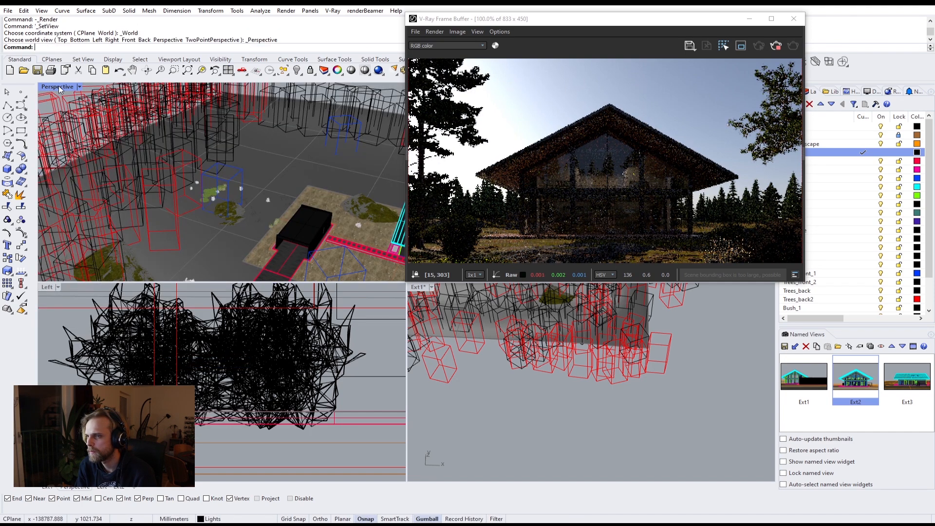
double_click(58, 87)
right_click_drag(216, 214, 342, 274)
right_click_drag(342, 274, 34, 266, "shift")
right_click_drag(451, 322, 307, 336, "shift")
right_click_drag(337, 259, 178, 252)
scroll(621, 334, "up", 11)
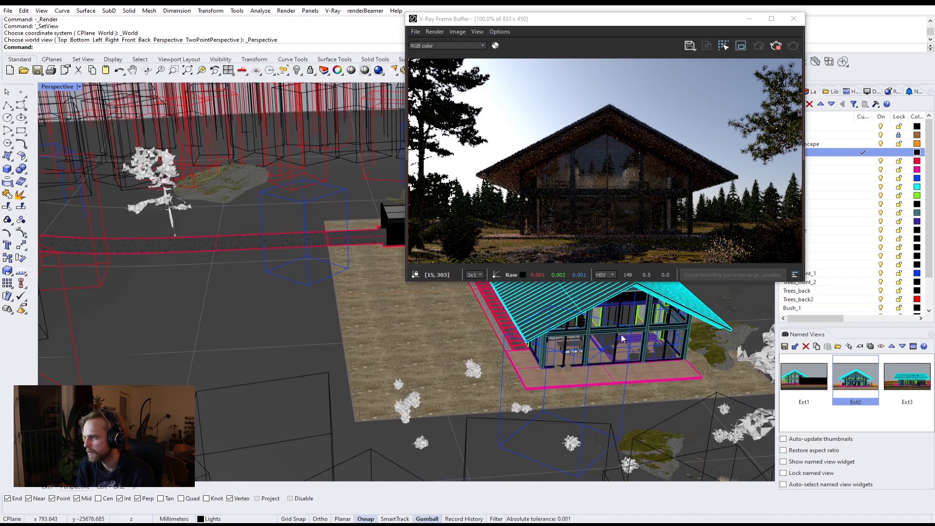
scroll(531, 330, "up", 3)
right_click_drag(443, 357, 345, 420, "shift")
right_click_drag(345, 420, 391, 365)
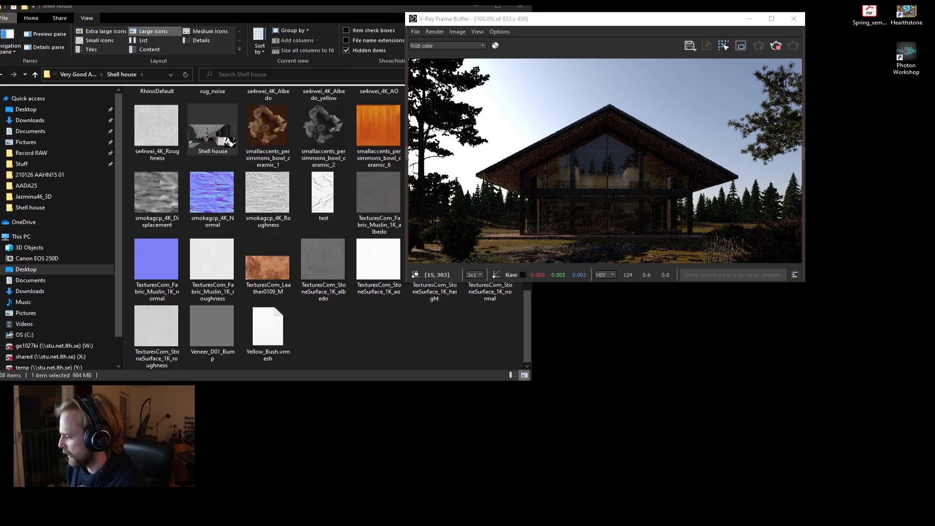
Check the memory and CPU usage in Task Manager while the render is running, and close it
right_click(768, 523)
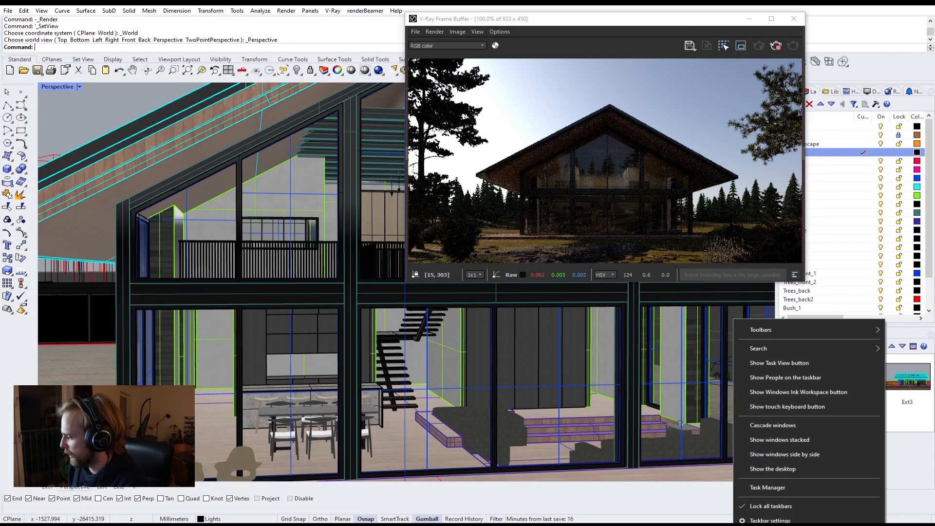
left_click(764, 489)
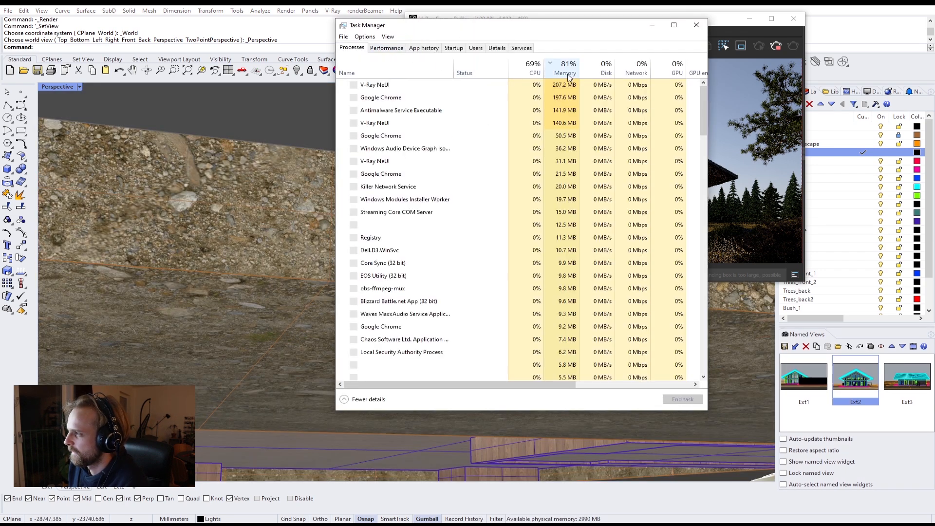
left_click(381, 51)
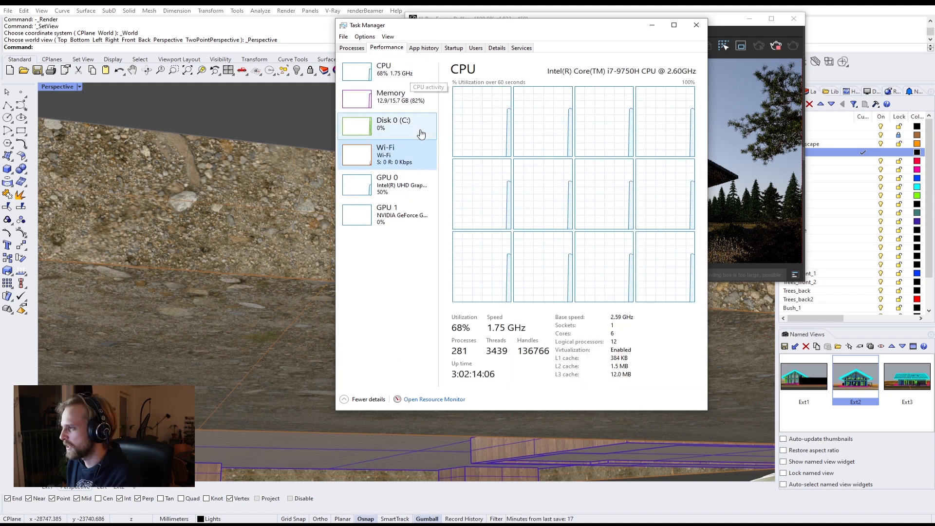
left_click(412, 76)
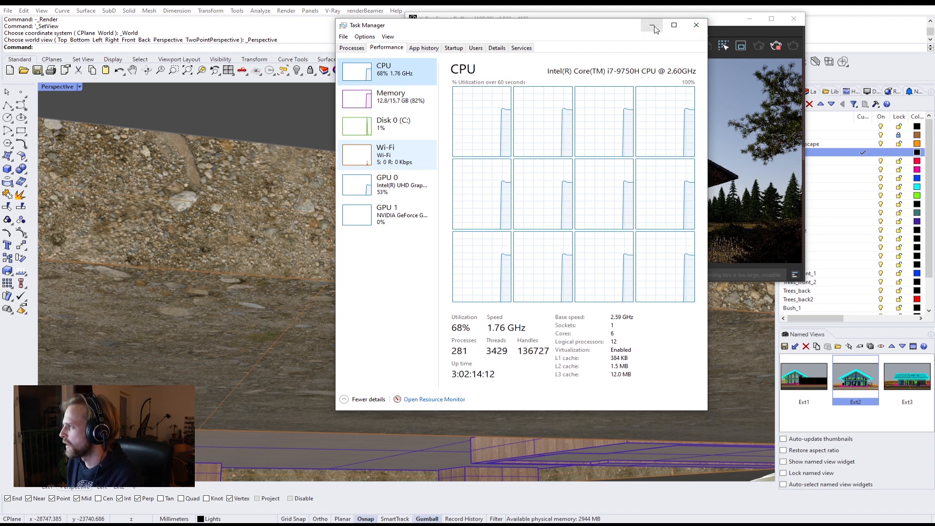
left_click(695, 27)
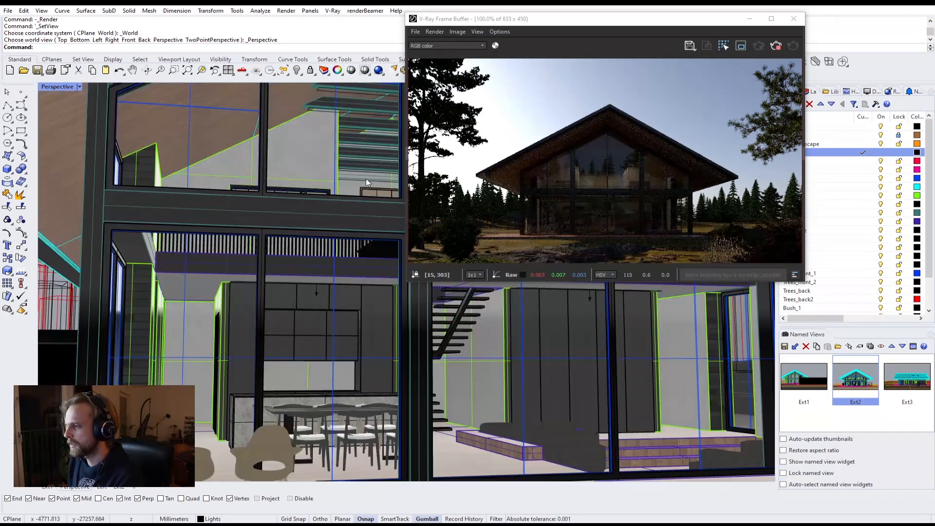
Select the rectangular light above the kitchen cabinets, stop the running V-Ray render and close its frame buffer
scroll(322, 277, "up", 8)
right_click_drag(336, 322, 352, 265, "shift")
scroll(307, 286, "up", 4)
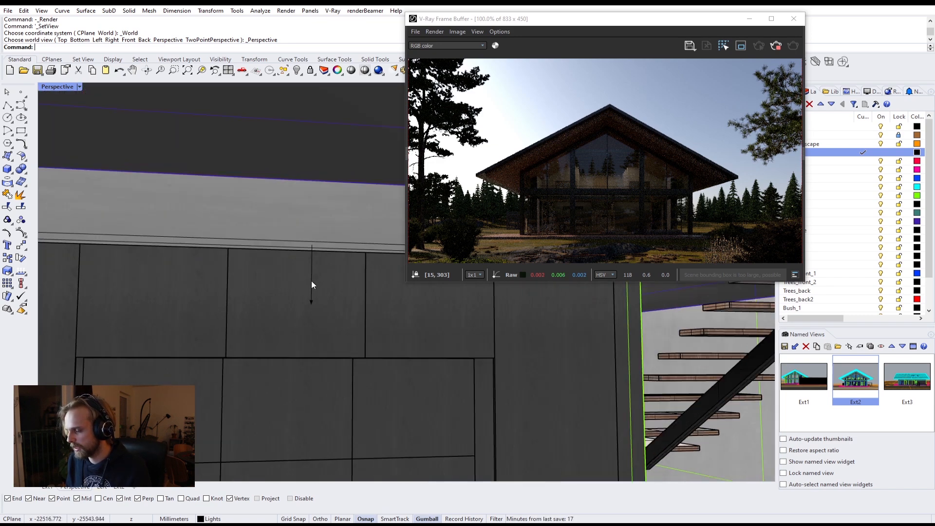
left_click(313, 280)
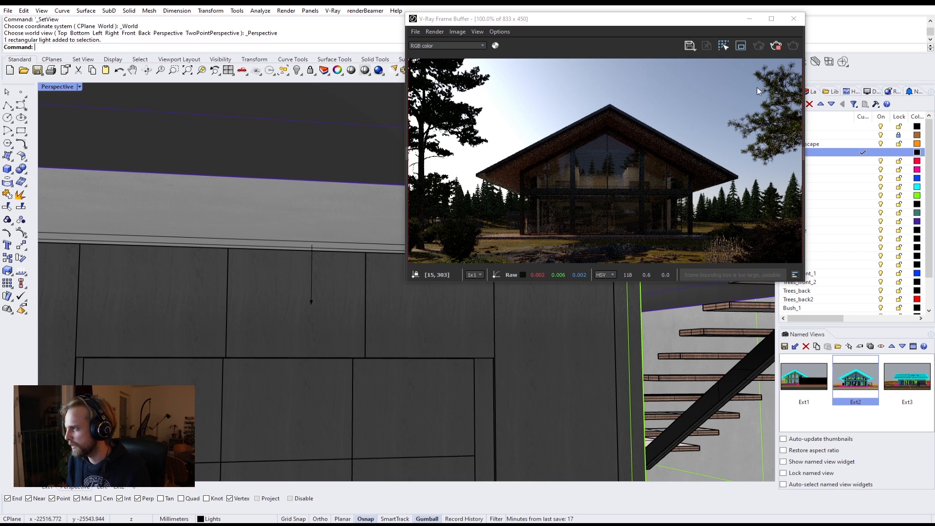
left_click(777, 46)
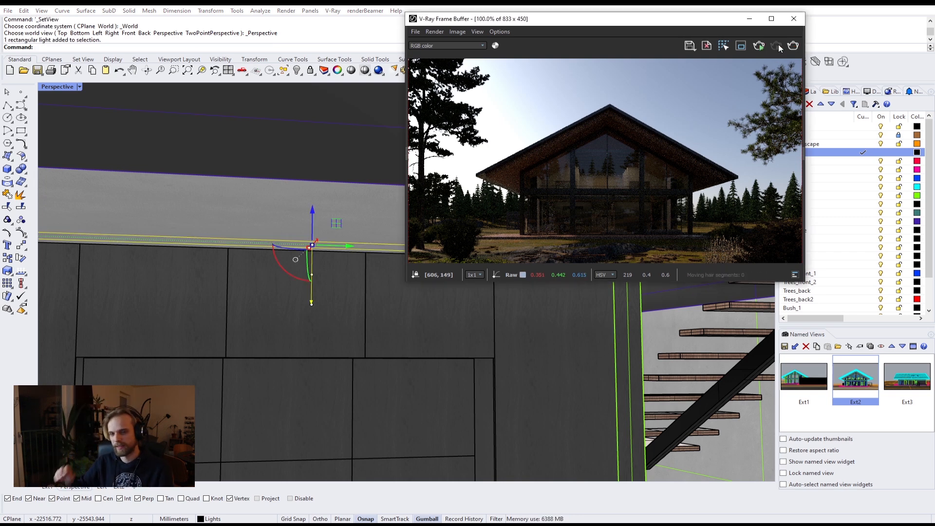
left_click(793, 20)
Add the rectangular light above the tall dark panel wall to the selection and make both lights unique
right_click_drag(516, 233, 461, 254)
scroll(461, 254, "down", 5)
right_click_drag(499, 303, 224, 292, "shift")
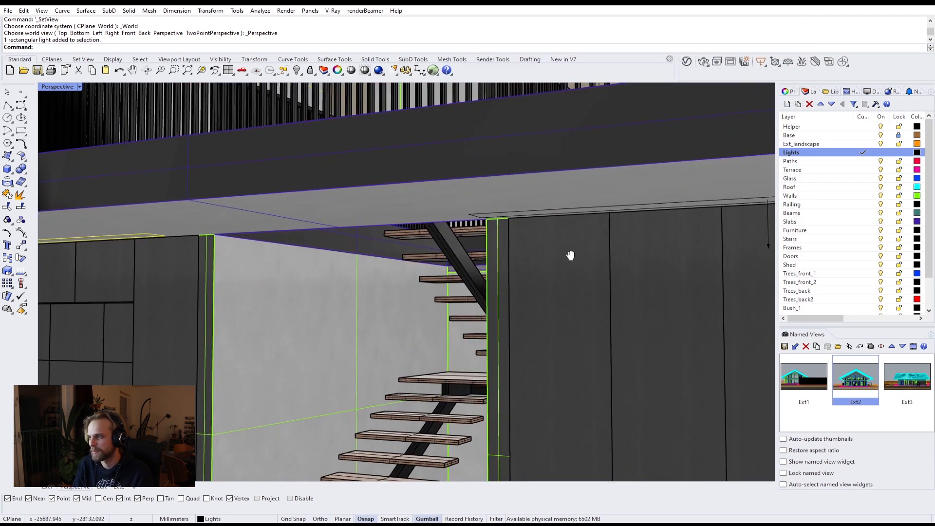
right_click_drag(575, 250, 342, 278, "shift")
scroll(446, 250, "up", 1)
left_click(388, 254)
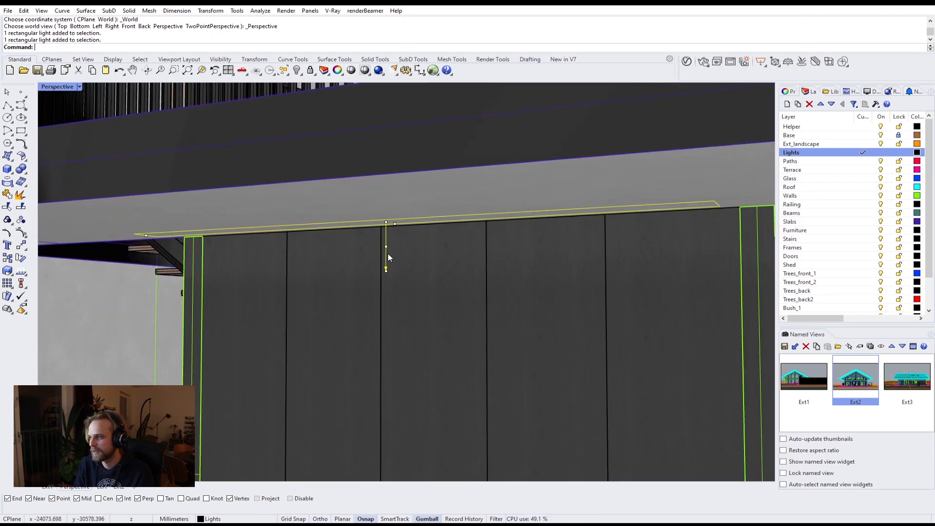
left_click(792, 92)
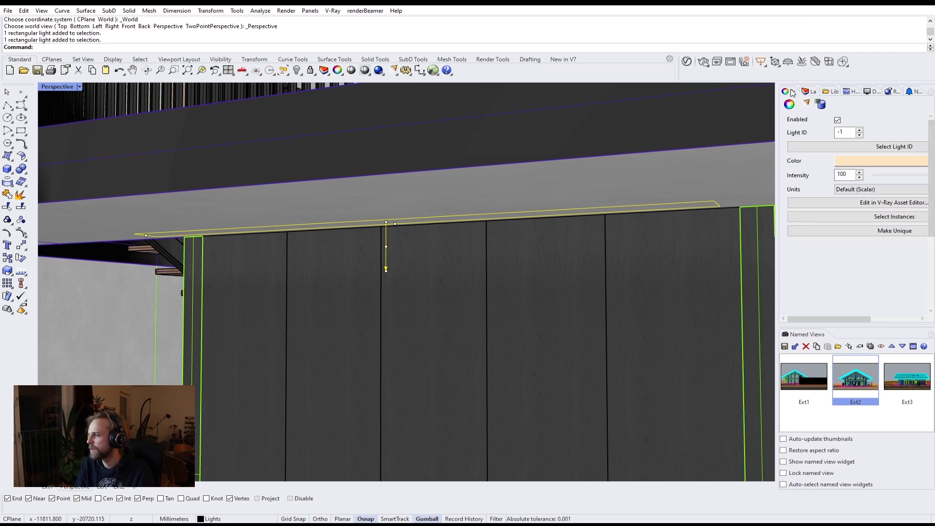
left_click(851, 232)
right_click_drag(272, 262, 414, 244, "shift")
scroll(413, 243, "down", 3)
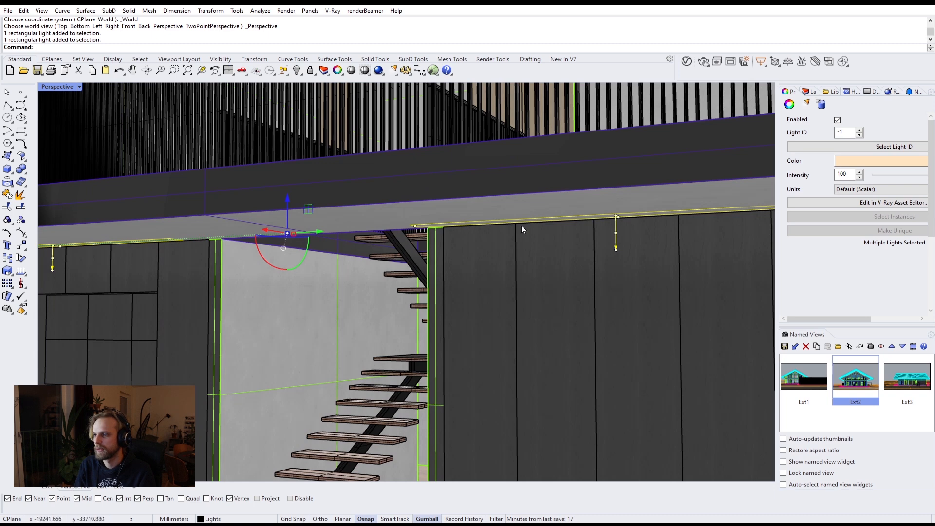
Set the intensity of Rectangle Light#1 and Rectangle Light#2 to 200 in the V-Ray Asset Editor
left_click(685, 68)
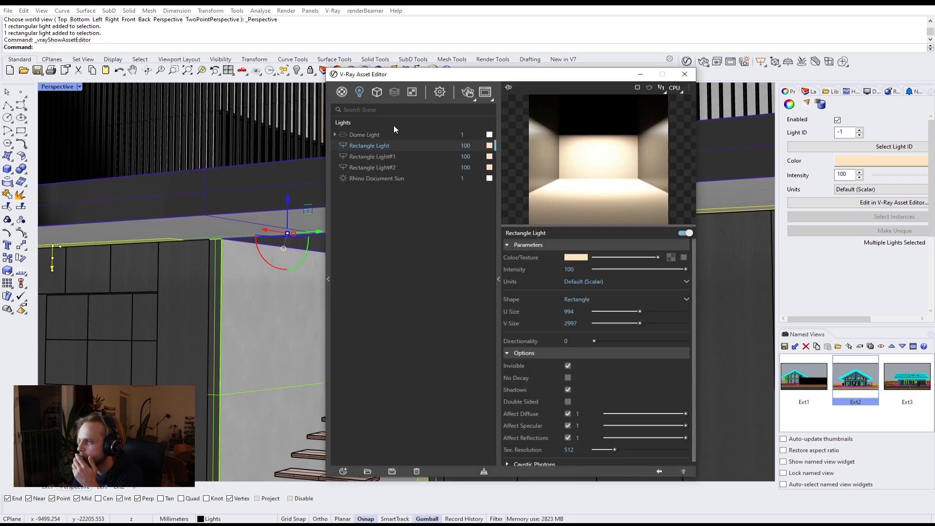
left_click(381, 157)
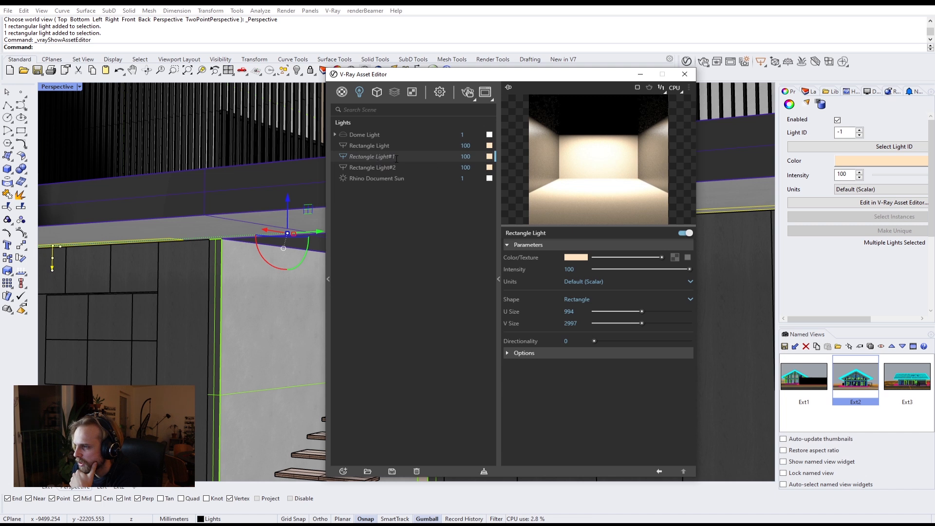
left_click(384, 153)
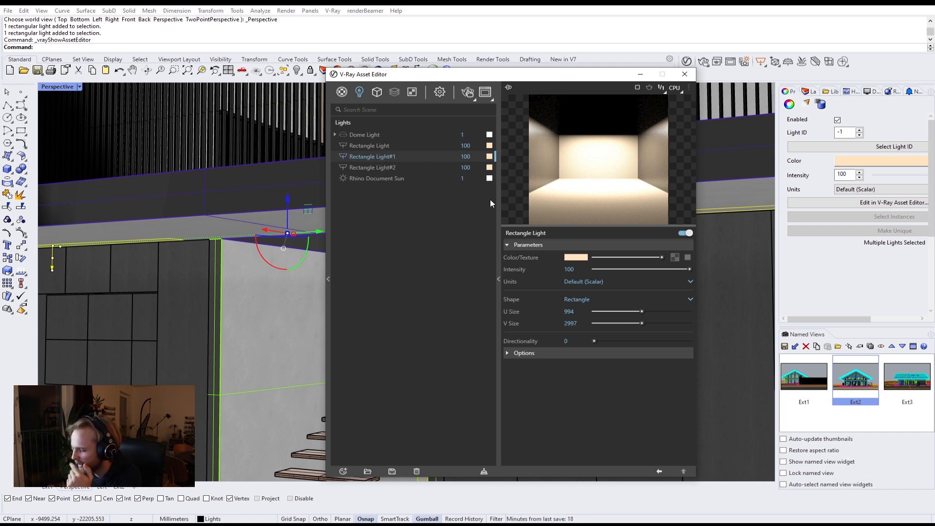
double_click(464, 157)
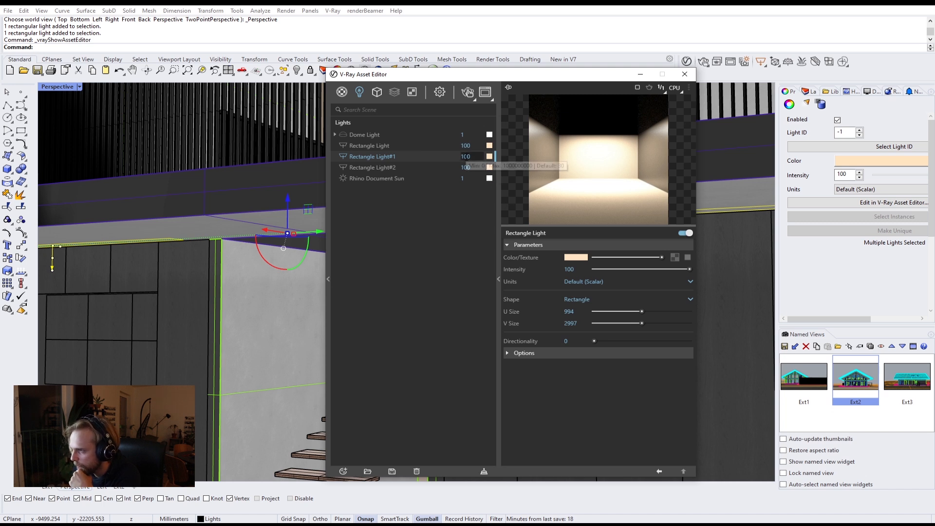
type("200")
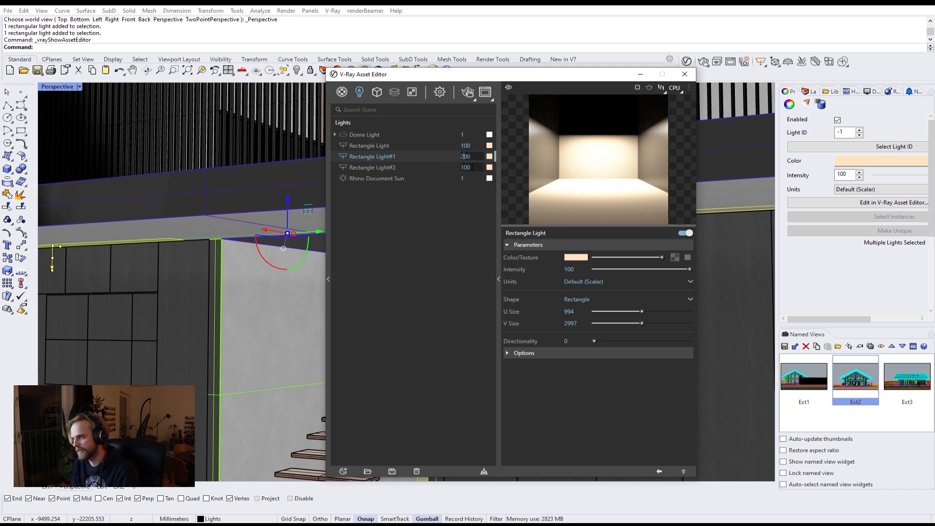
left_click(463, 167)
double_click(463, 167)
type("200")
key("Return")
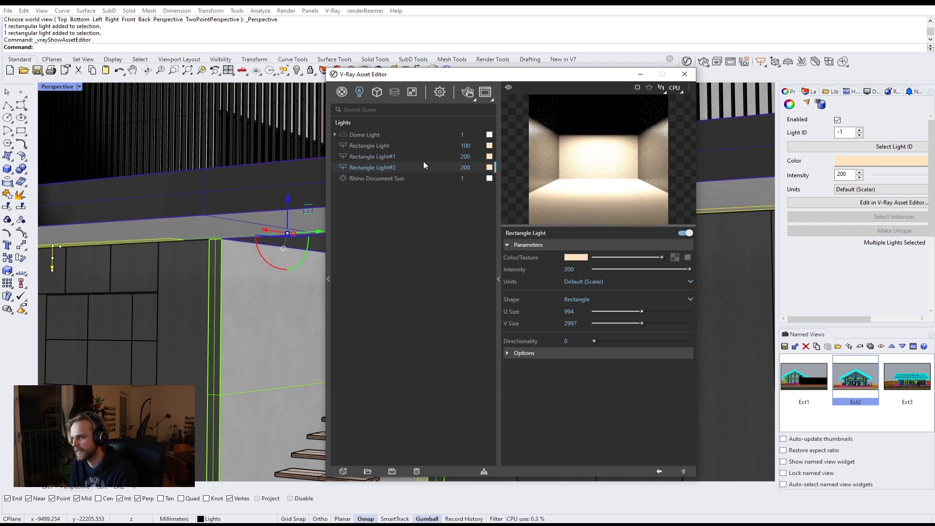
Change the rectangle lights' color to a warmer, more saturated orange, close the Asset Editor and clear the selection
left_click(490, 146)
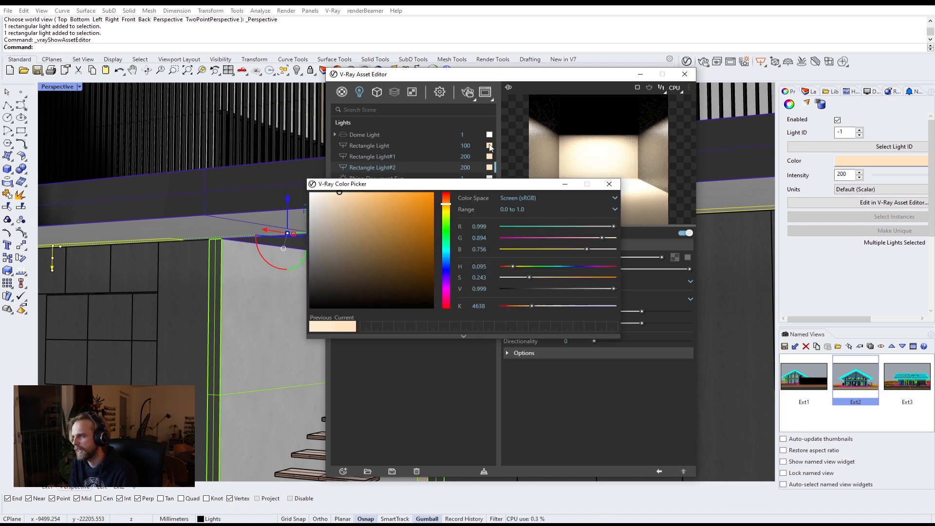
left_click(359, 193)
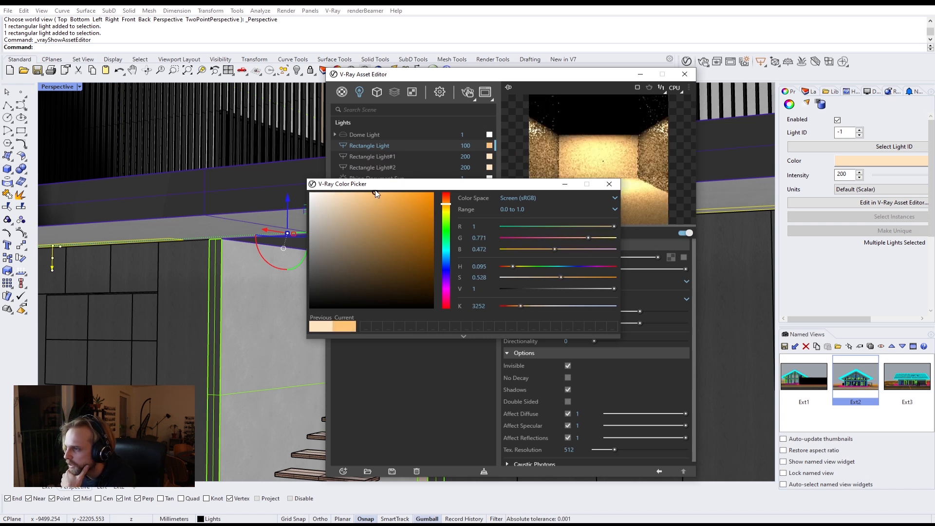
left_click(610, 185)
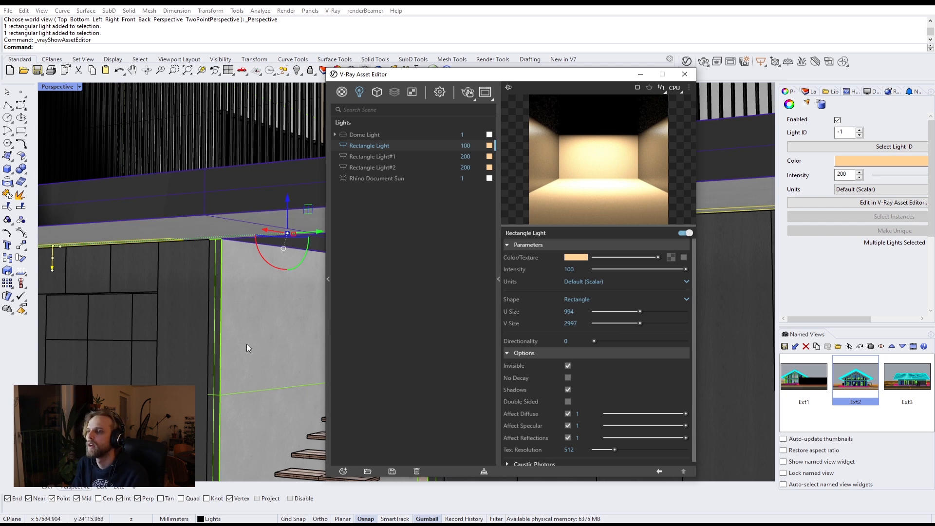
left_click(685, 74)
right_click_drag(381, 263, 390, 256)
key("Escape")
Move the two ceiling lights away from the cabinet fronts, widen them and readjust their position under the slab
right_click_drag(306, 274, 217, 215)
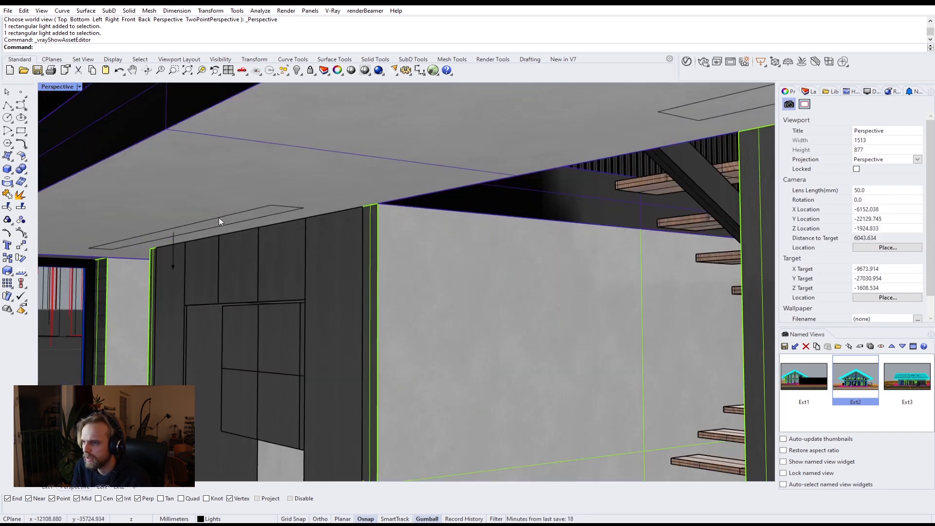
left_click(220, 218)
scroll(216, 229, "down", 5)
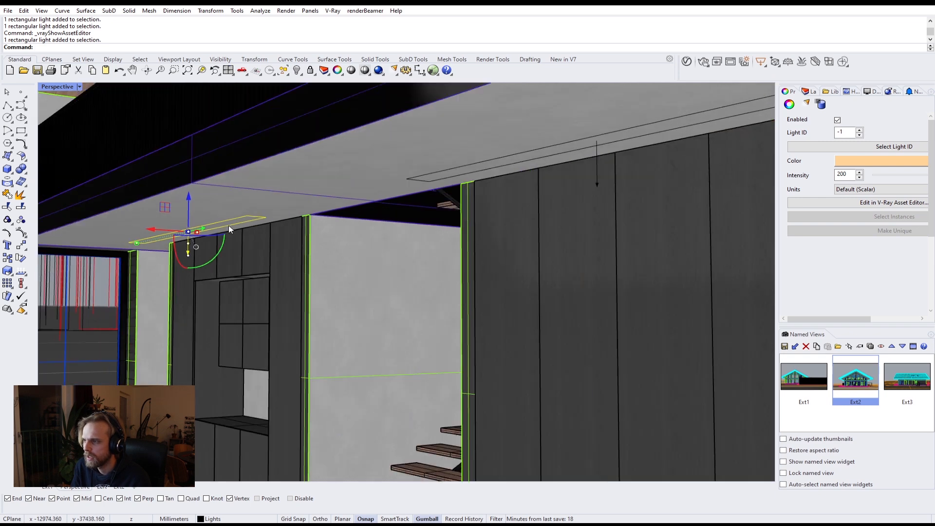
left_click(428, 174, "shift")
left_click_drag(303, 198, 253, 189)
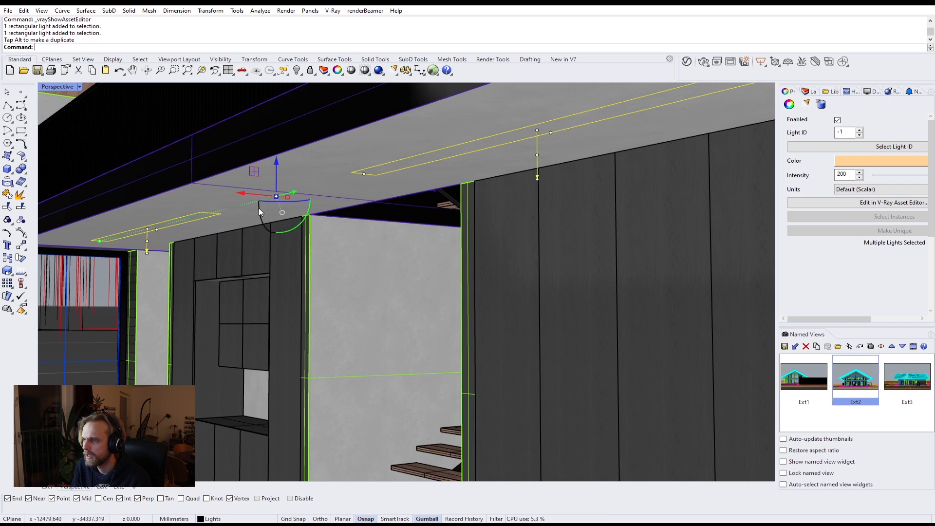
left_click_drag(288, 199, 308, 204)
right_click_drag(230, 245, 253, 241)
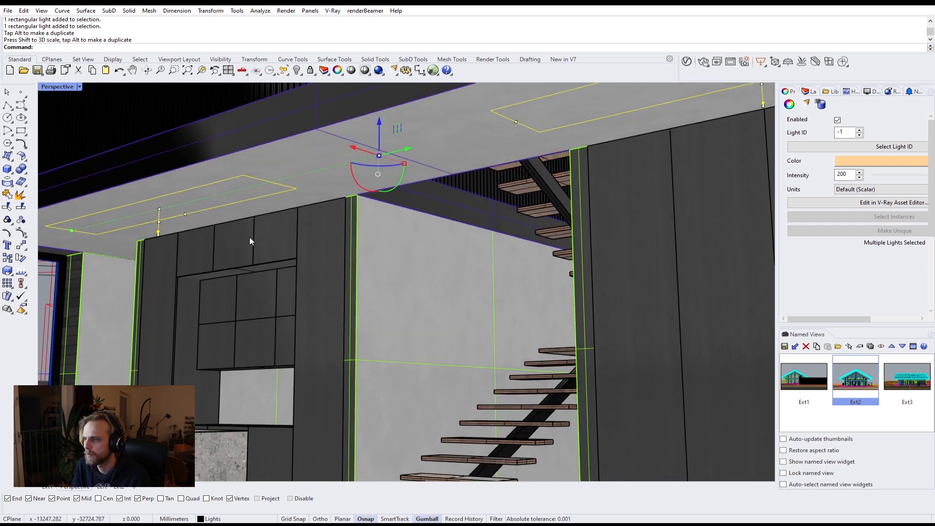
left_click_drag(353, 147, 369, 150)
key("Escape")
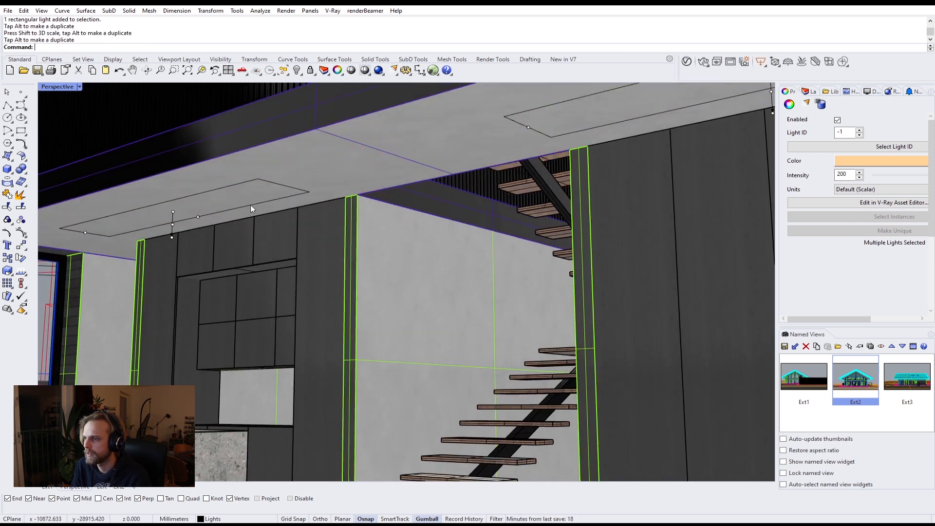
Copy the kitchen ceiling light down to the niche and position it beneath the upper kitchen cabinets
right_click_drag(249, 204, 264, 206)
left_click(240, 194)
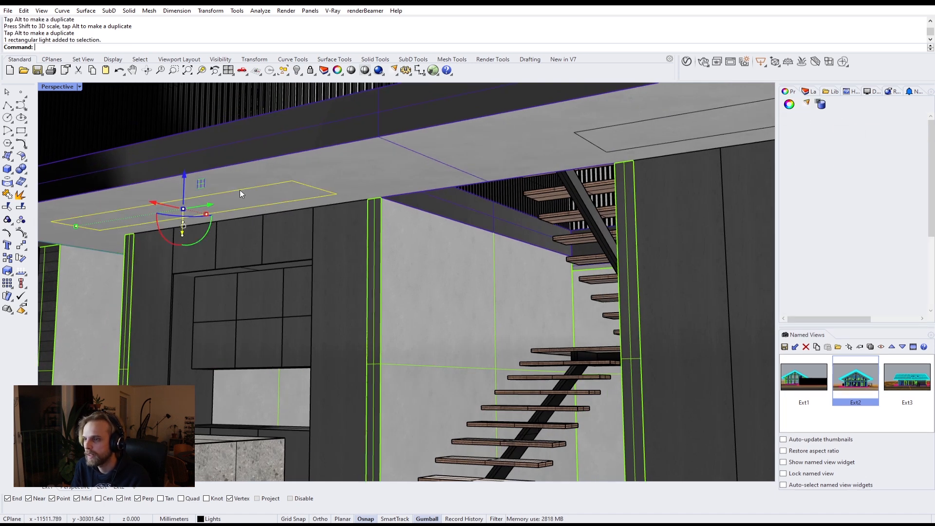
left_click_drag(185, 181, 206, 337)
scroll(185, 354, "up", 4)
right_click_drag(185, 355, 110, 305)
left_click_drag(107, 300, 286, 321)
right_click_drag(285, 321, 179, 276)
left_click_drag(134, 260, 290, 256)
right_click_drag(290, 256, 335, 249)
scroll(335, 248, "up", 5)
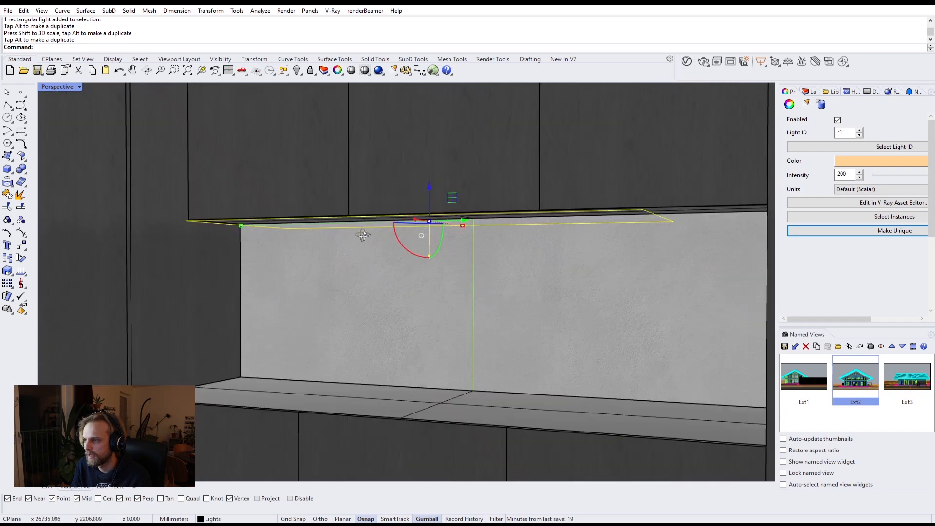
Resize the under-cabinet light and align it with the underside of the upper kitchen cabinets
right_click_drag(417, 222, 375, 210)
left_click_drag(426, 210, 369, 197)
right_click_drag(378, 232, 405, 240)
left_click_drag(518, 211, 518, 202)
right_click_drag(518, 202, 317, 201)
left_click_drag(317, 200, 373, 213)
key("Escape")
Inspect the placement of the ceiling and under-cabinet lights from inside and through the glass facade
scroll(312, 250, "down", 8)
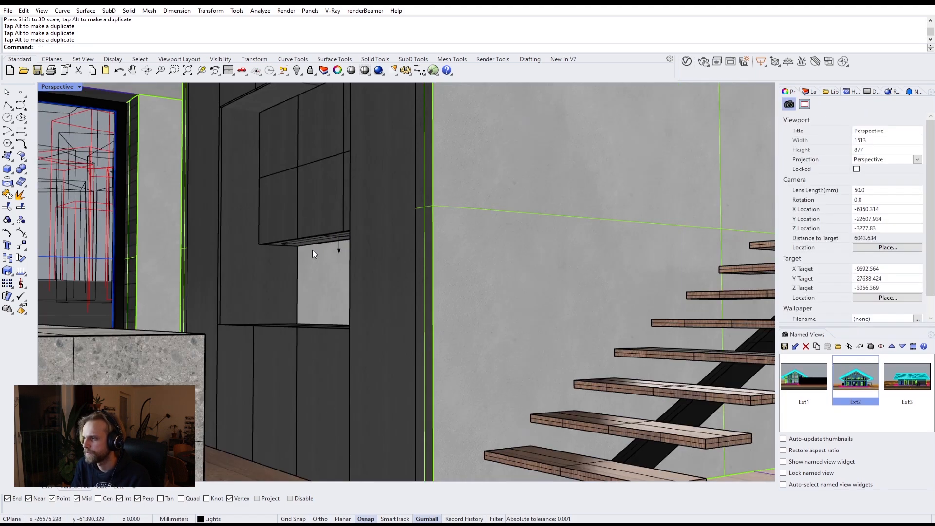
scroll(533, 319, "up", 5)
right_click_drag(569, 291, 542, 288, "shift")
scroll(493, 271, "down", 2)
right_click_drag(481, 307, 497, 282, "shift")
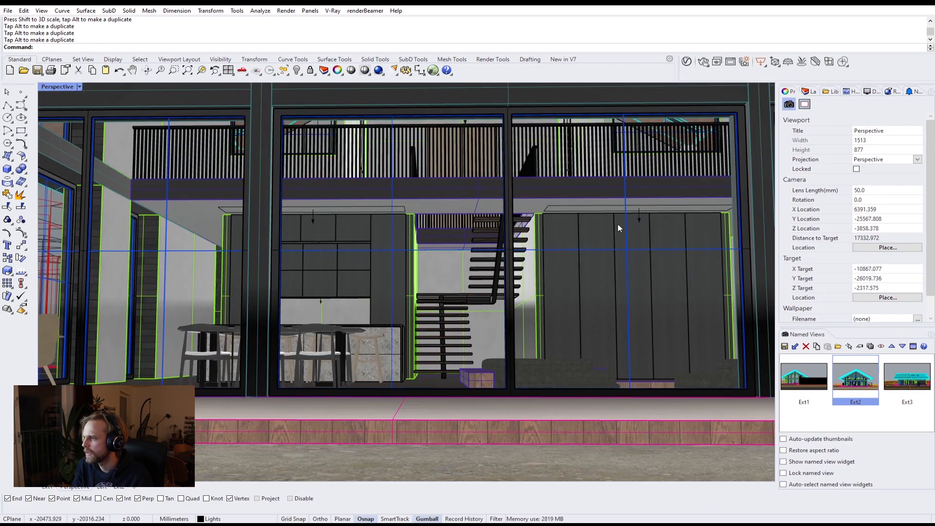
mouse_move(349, 265)
right_mouse_down()
mouse_move(418, 267)
mouse_move(358, 265)
right_mouse_up()
scroll(353, 239, "up", 3)
scroll(353, 239, "up", 4)
scroll(361, 265, "down", 5)
right_click_drag(460, 287, 375, 270)
scroll(440, 197, "up", 2)
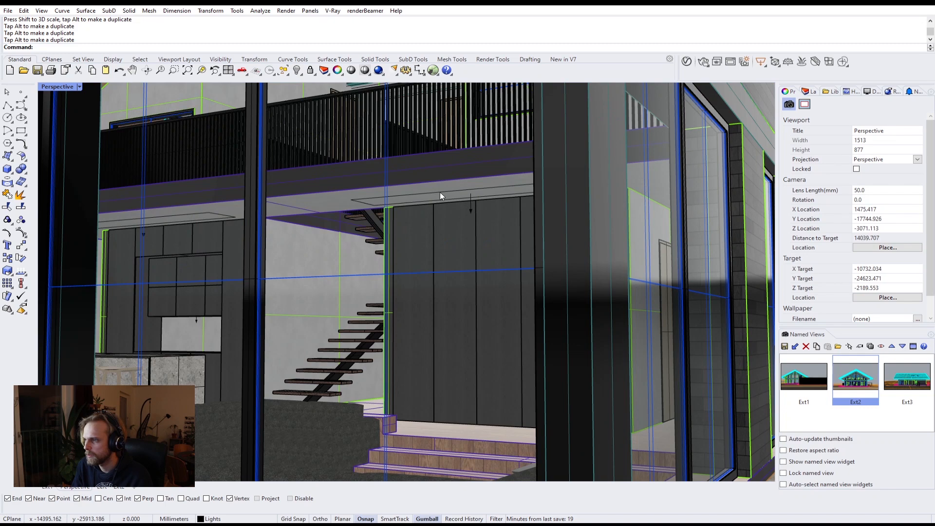
Copy the ceiling light in front of the tall dark cabinets over to the ground-floor hallway, centring it between the walls
left_click(440, 196)
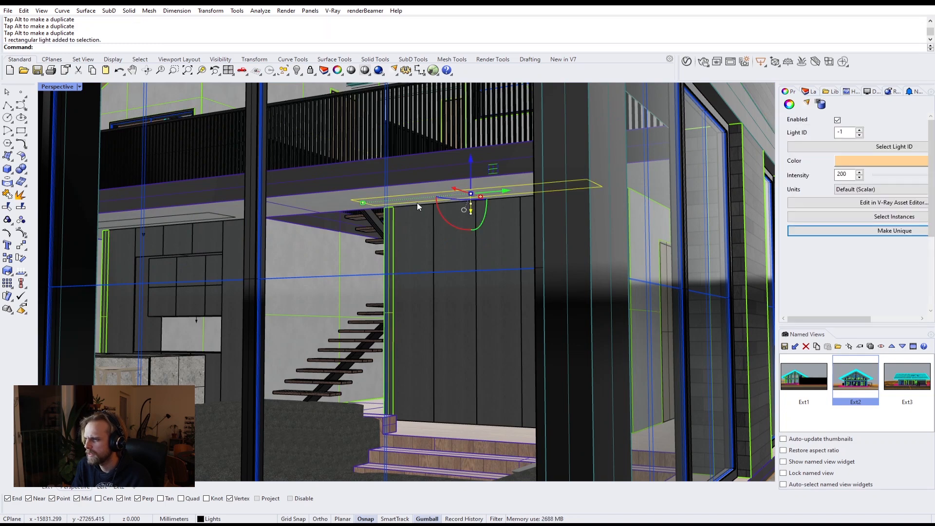
scroll(416, 206, "up", 5)
scroll(341, 220, "down", 5)
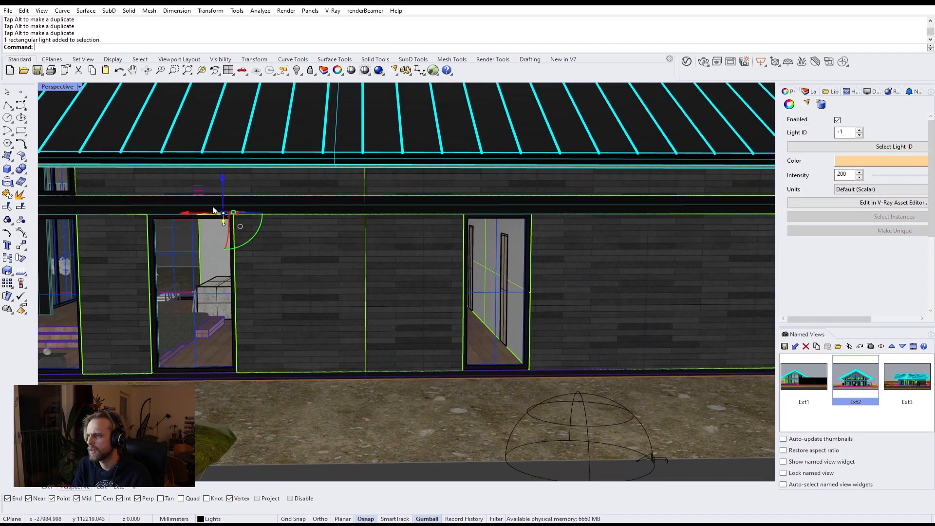
left_click_drag(342, 229, 482, 228)
scroll(438, 204, "up", 6)
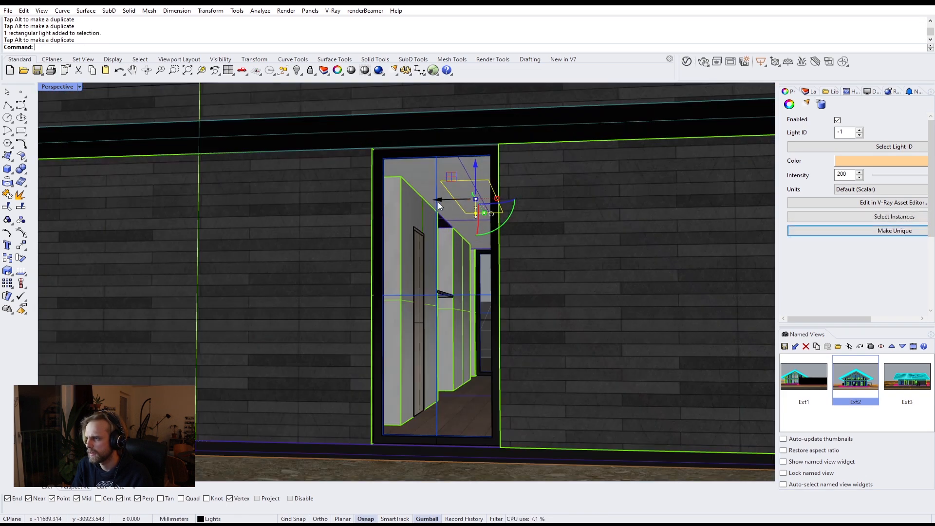
left_click_drag(438, 202, 434, 202)
scroll(476, 206, "up", 5)
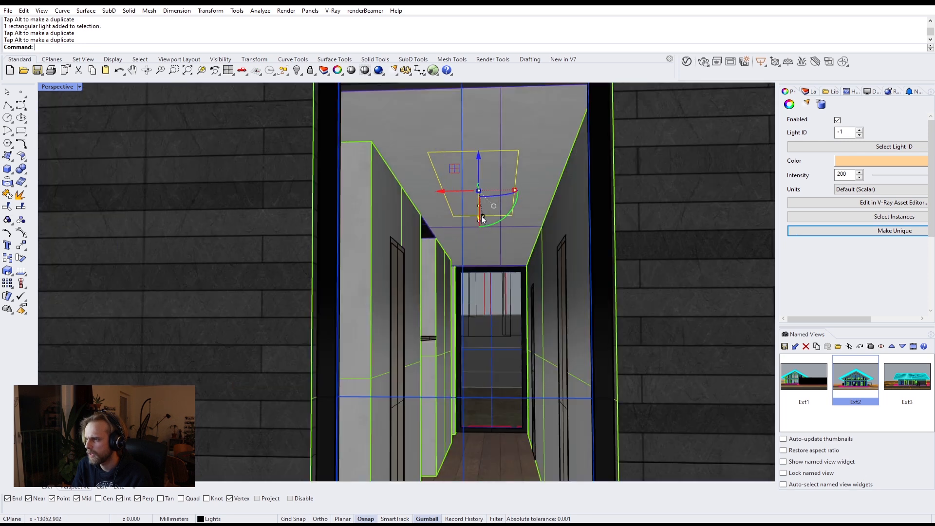
Stretch the hallway ceiling light along the corridor, narrow it between the walls and readjust its position under the ceiling
mouse_move(483, 219)
left_mouse_down()
mouse_move(506, 265)
mouse_move(479, 231)
left_mouse_up()
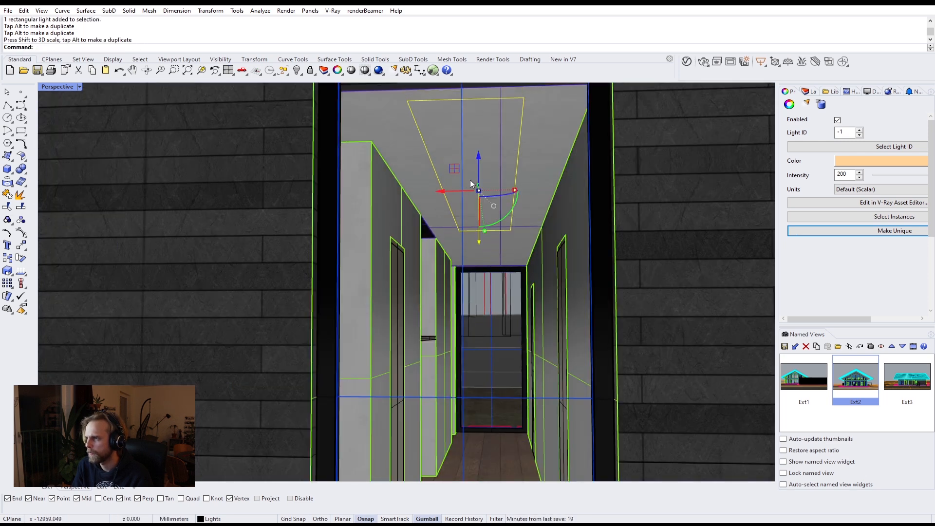
right_click_drag(485, 209, 480, 210)
left_click_drag(446, 179, 475, 213)
right_click_drag(475, 213, 476, 199)
left_click_drag(479, 205, 487, 232)
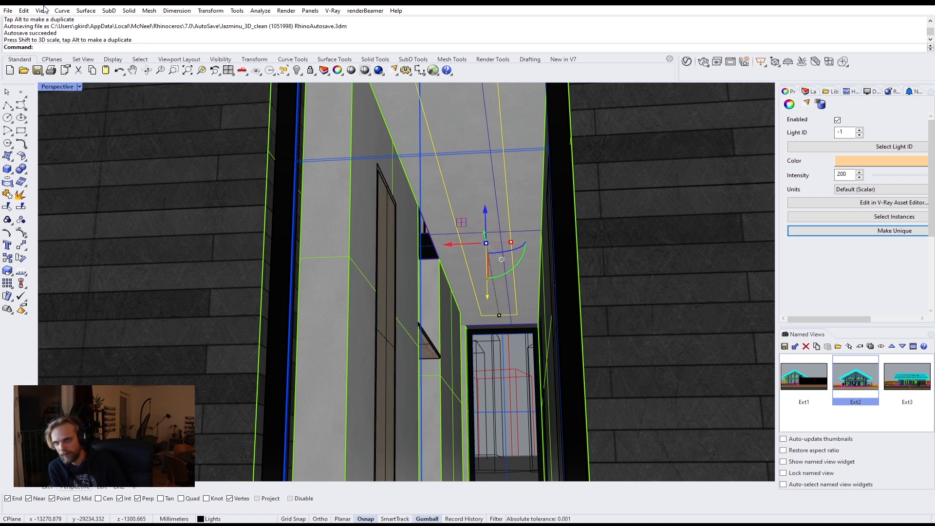
left_click_drag(498, 314, 506, 321)
scroll(484, 291, "down", 3)
scroll(467, 259, "down", 4)
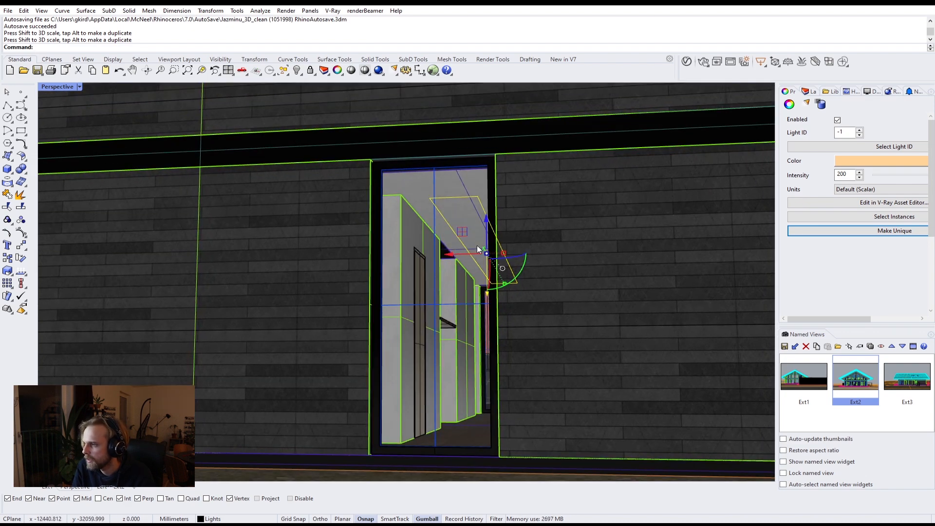
left_click_drag(482, 248, 478, 243)
key("Escape")
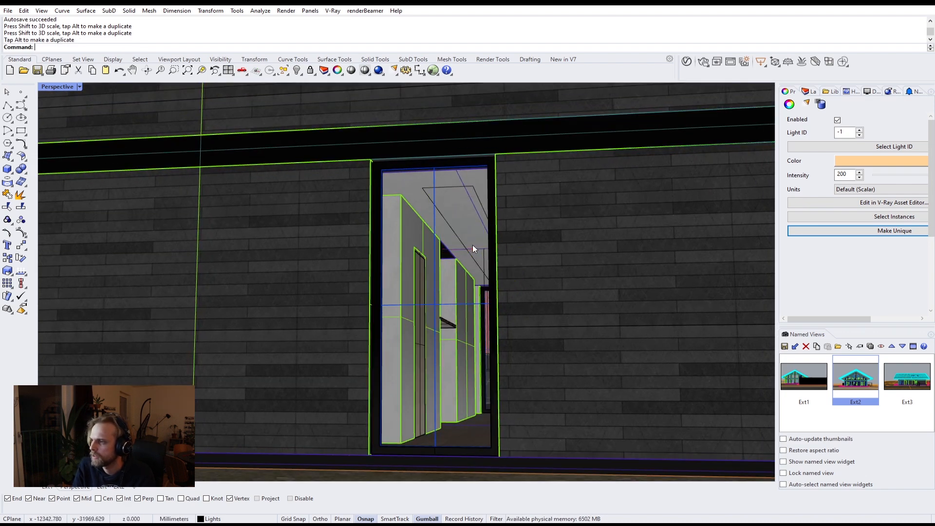
Inspect the ground-floor interior and its lights from outside through the front glass facade
scroll(474, 243, "down", 4)
scroll(477, 244, "down", 4)
right_click_drag(477, 243, 411, 252)
scroll(449, 256, "down", 4)
scroll(470, 254, "up", 2)
right_click_drag(325, 236, 369, 228)
scroll(369, 229, "up", 3)
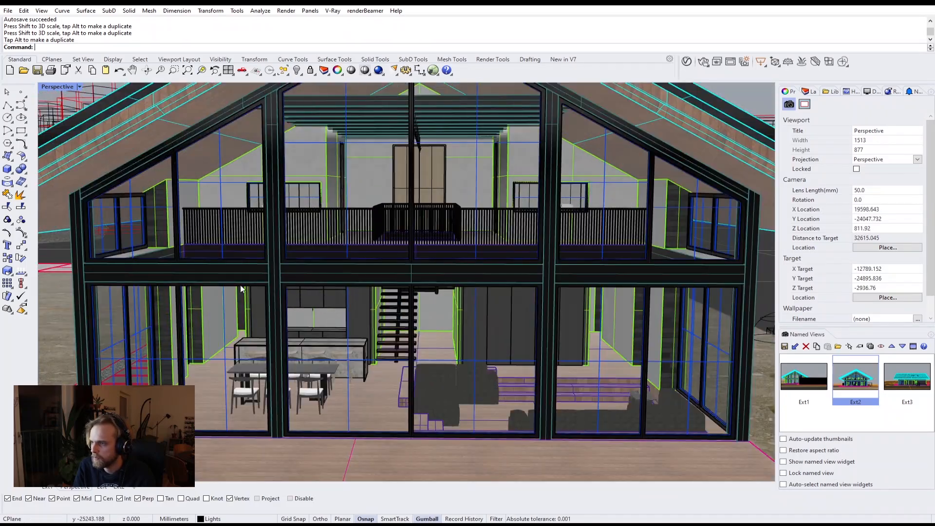
mouse_move(424, 256)
right_mouse_down()
mouse_move(444, 246)
mouse_move(426, 245)
mouse_move(449, 248)
mouse_move(437, 241)
mouse_move(421, 250)
right_mouse_up()
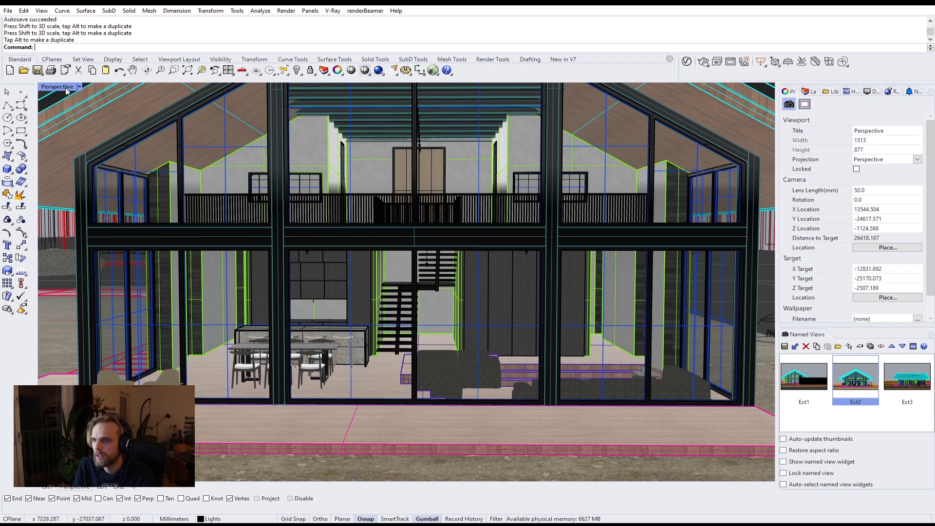
Maximize the Ext2 viewport and start an interactive V-Ray render of it
double_click(67, 88)
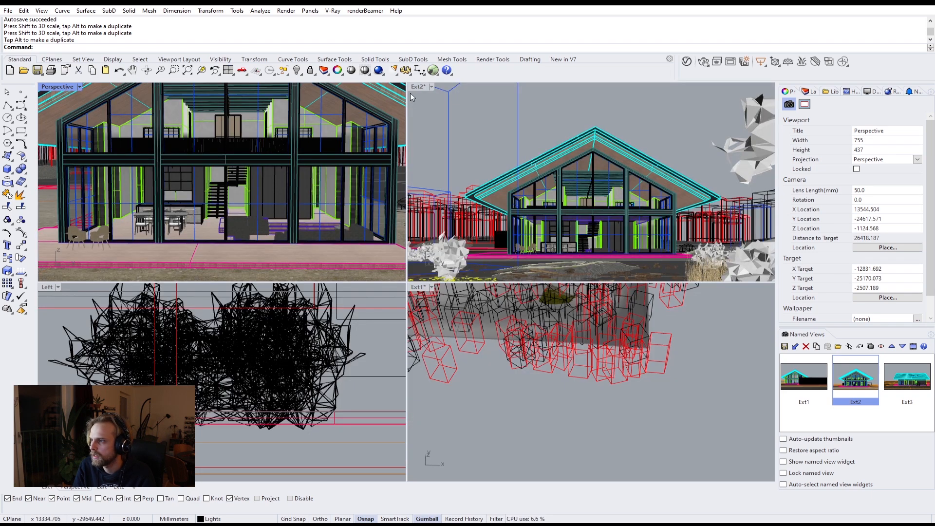
double_click(416, 86)
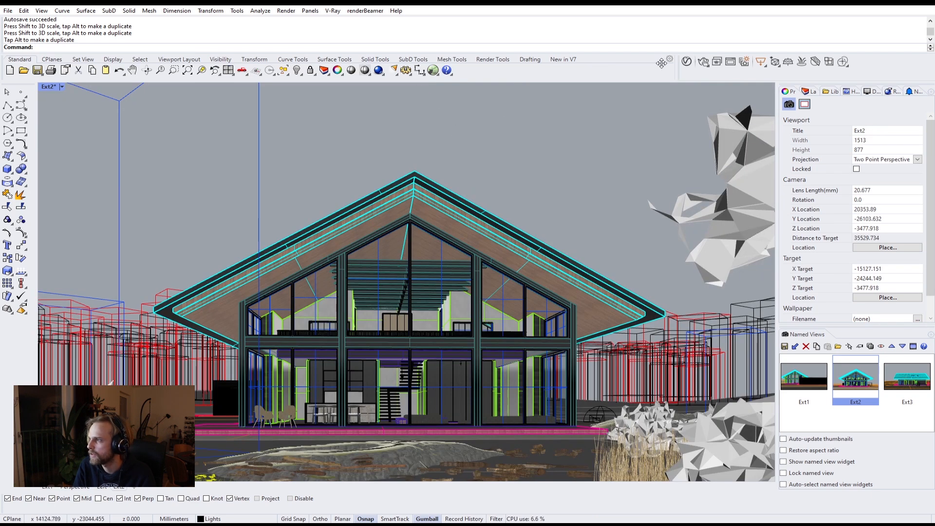
left_click(703, 62)
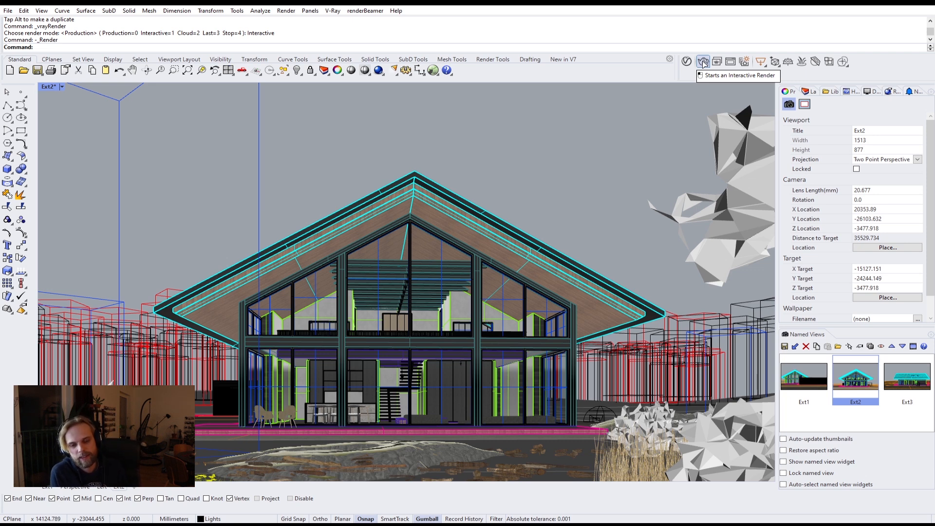
left_click(704, 62)
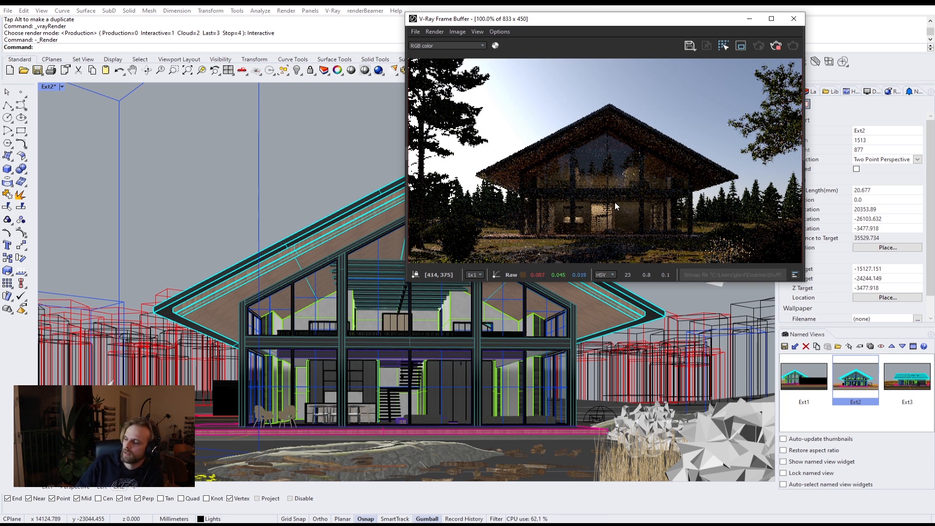
Examine the kitchen and staircase lighting in the render up close, and stop and close the render
scroll(600, 227, "up", 1)
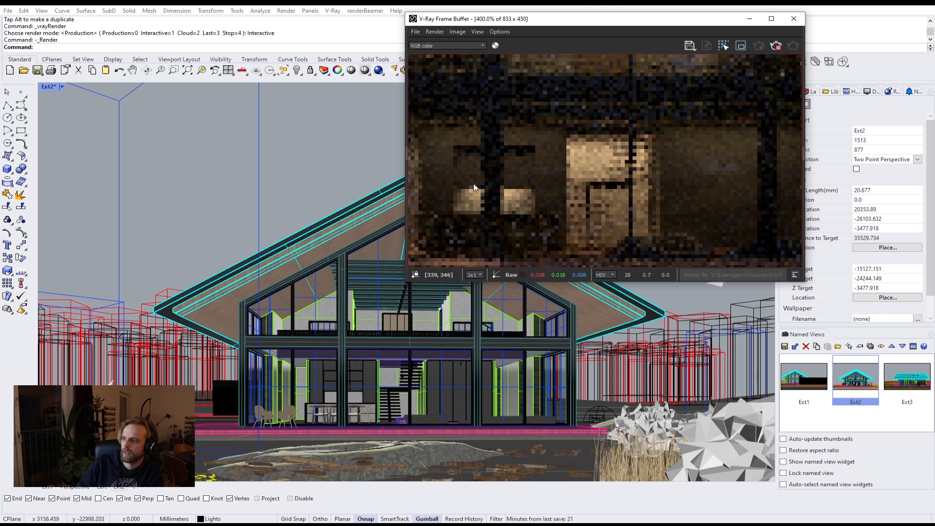
scroll(496, 179, "down", 2)
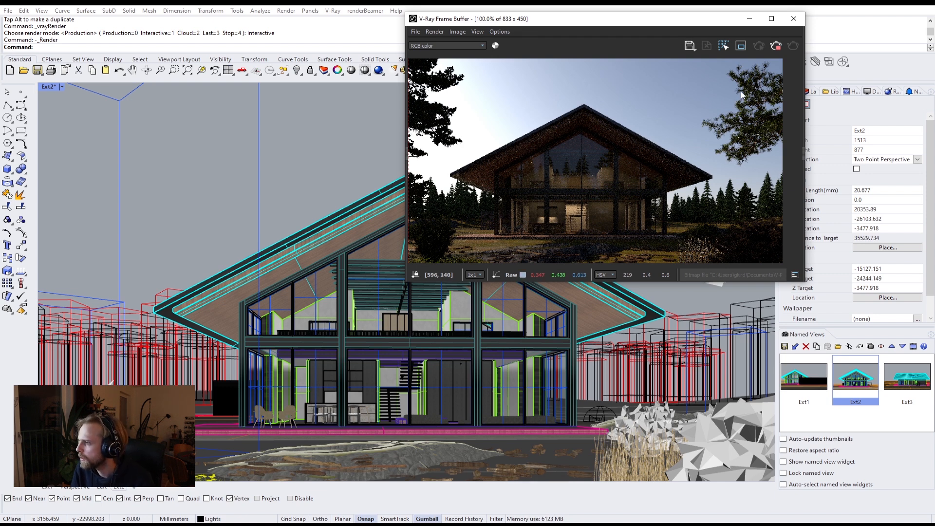
left_click(777, 46)
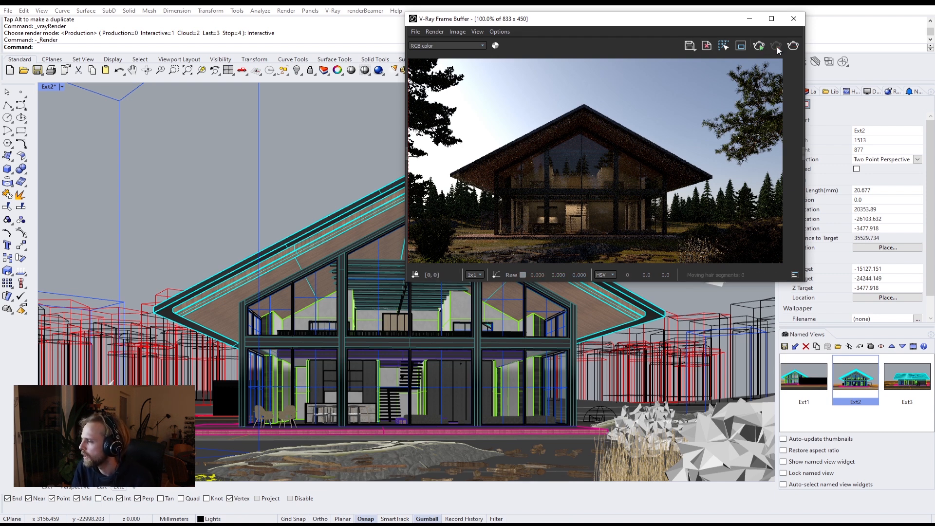
left_click(794, 18)
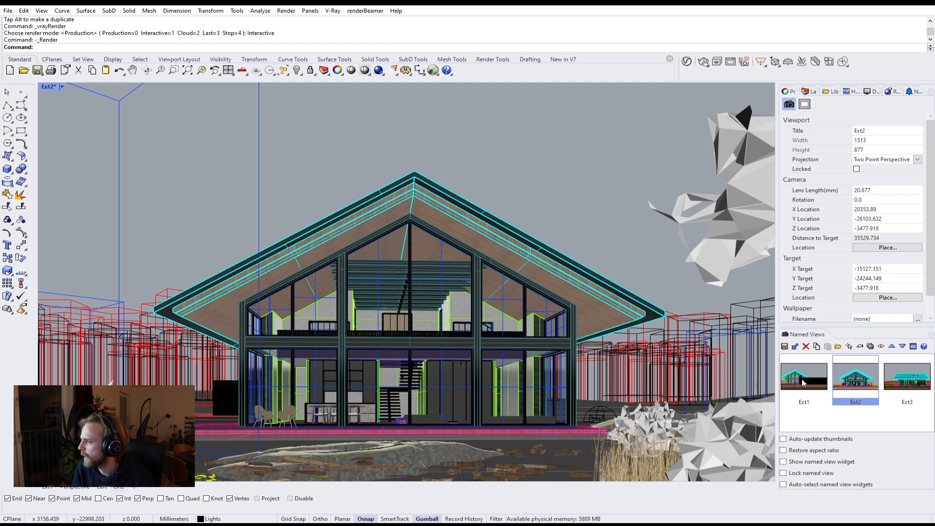
Restore the Ext1 named view and maximize the Perspective viewport
double_click(802, 379)
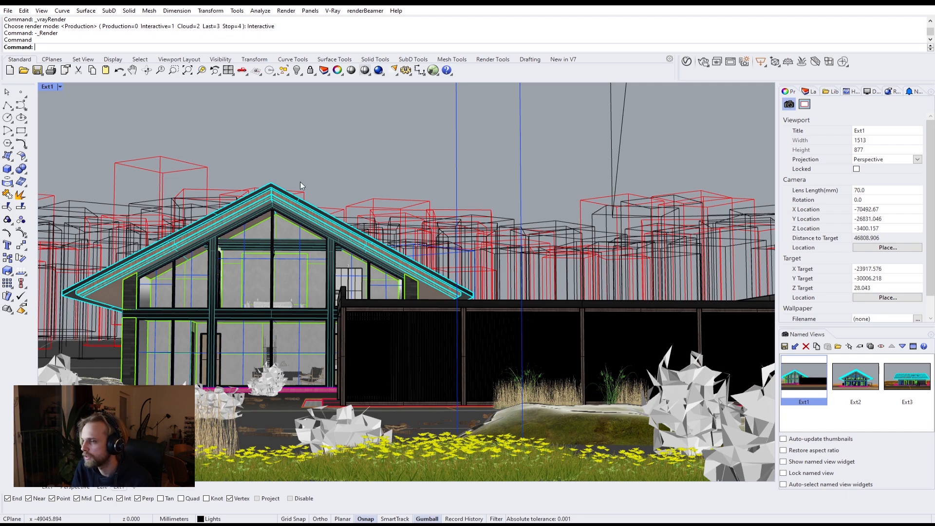
double_click(48, 87)
double_click(51, 87)
Shorten the three rectangle lights between the upstairs bedroom's ceiling beams to fit within the room's width
right_click_drag(146, 177, 390, 130)
scroll(264, 136, "up", 4)
scroll(399, 129, "up", 2)
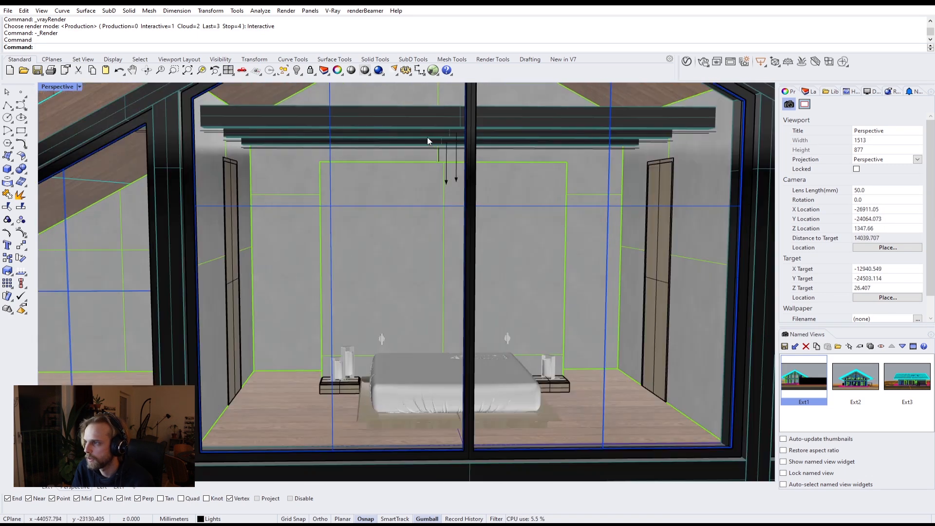
left_click(455, 145)
scroll(423, 154, "down", 2)
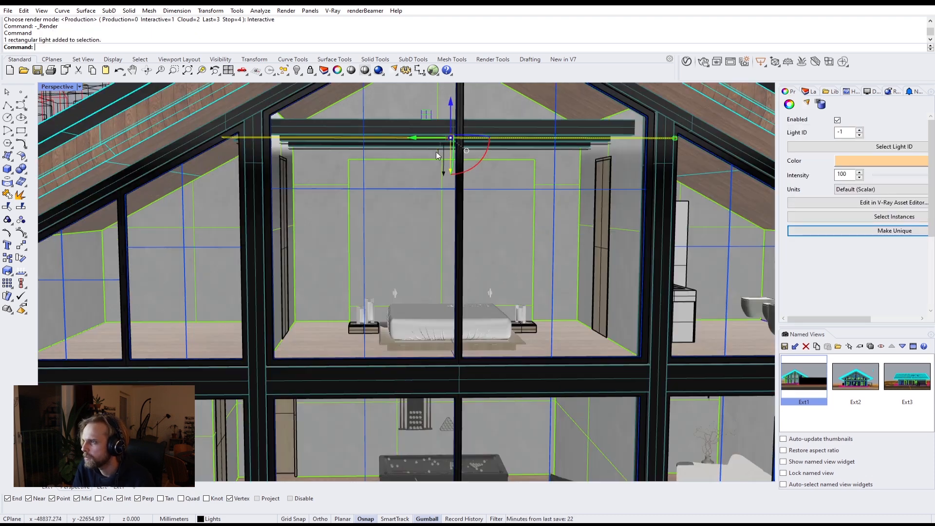
left_click_drag(675, 140, 616, 140)
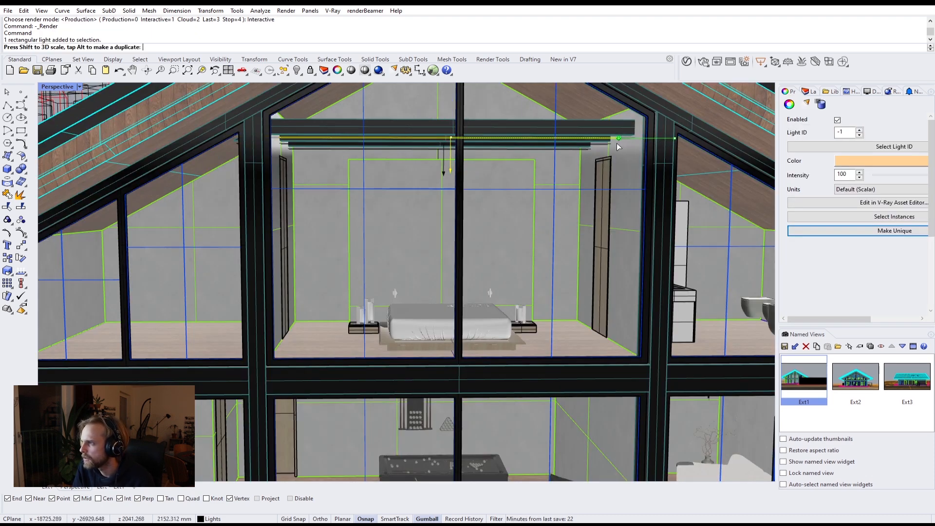
scroll(429, 160, "up", 2)
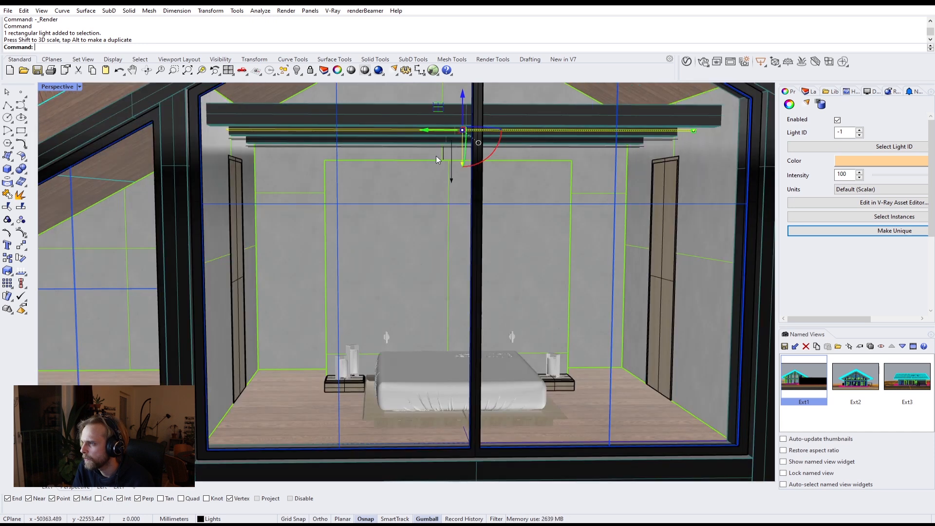
left_click(466, 162)
left_click(493, 177)
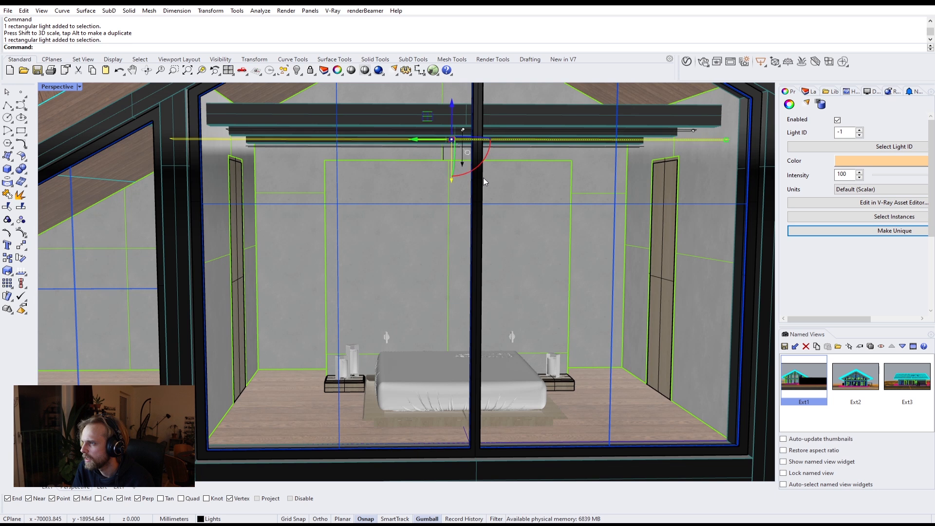
left_click_drag(720, 142, 665, 140)
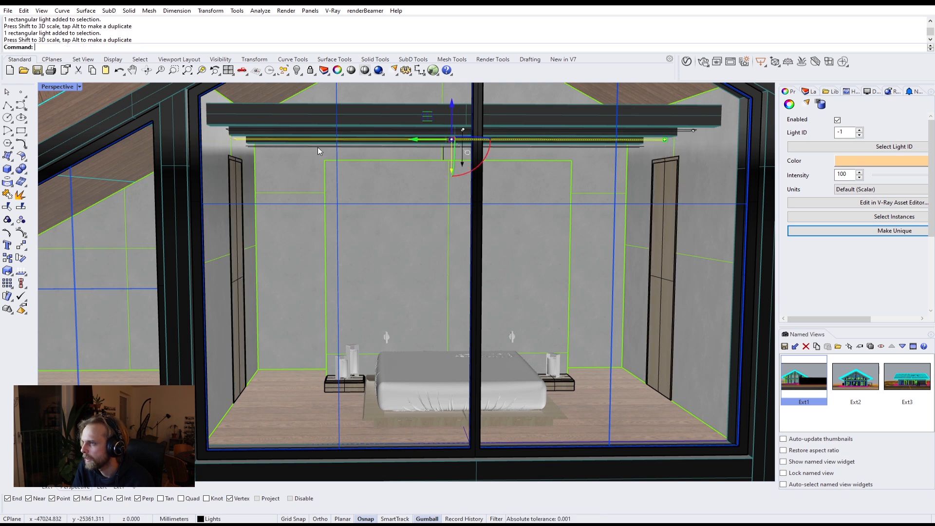
left_click_drag(317, 147, 637, 151)
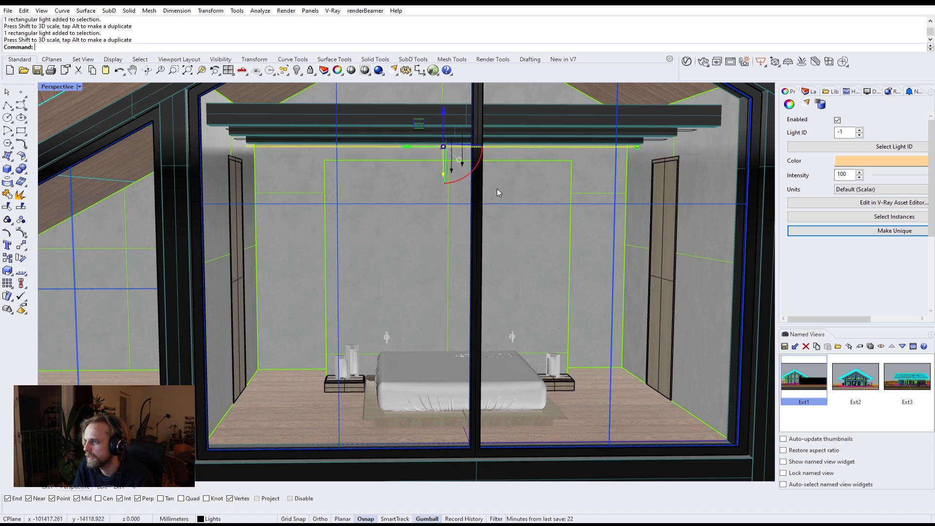
key("Escape")
Examine the bedside table lamps in the upstairs bedroom and select the group of lamp shades
scroll(498, 192, "down", 3)
right_click_drag(497, 189, 400, 293)
scroll(466, 190, "down", 2)
right_click_drag(400, 293, 492, 319)
scroll(312, 227, "up", 5)
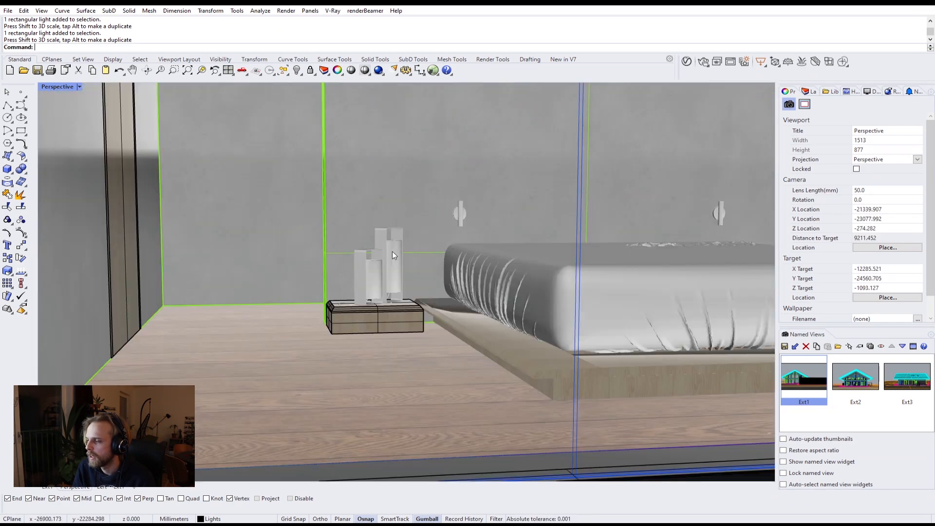
scroll(387, 248, "up", 3)
left_click(391, 267)
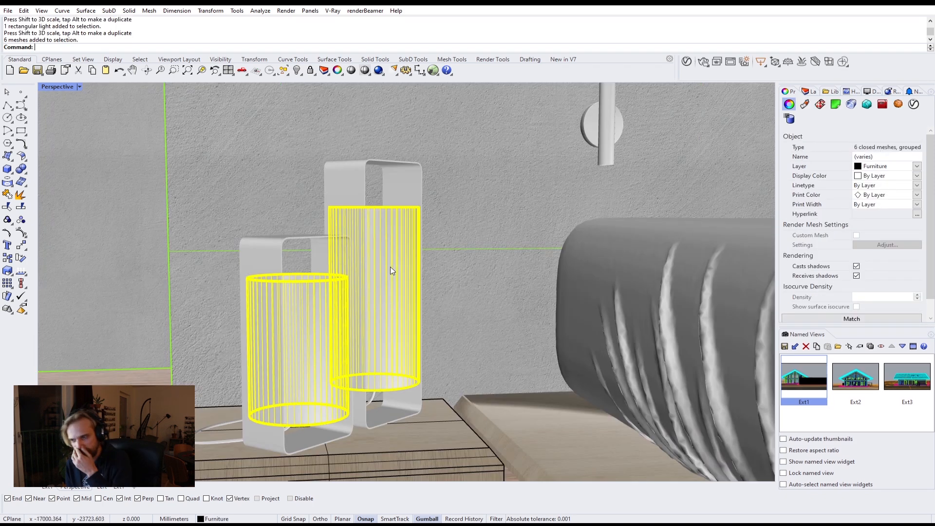
Apply the Roof_metal material to the grouped frames of the bedside and wall lamps
left_click(341, 194)
scroll(356, 197, "down", 4)
right_click_drag(357, 197, 318, 231)
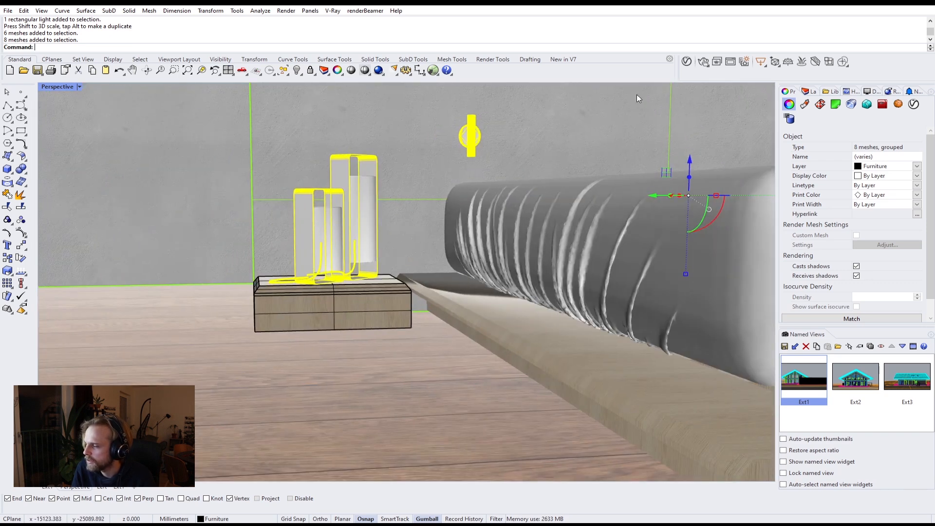
left_click(686, 62)
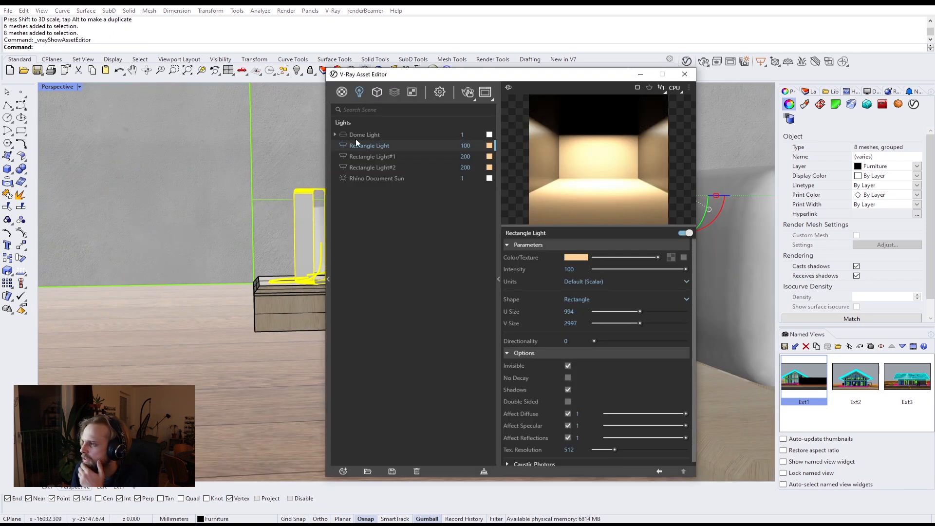
left_click(341, 93)
scroll(402, 322, "down", 3)
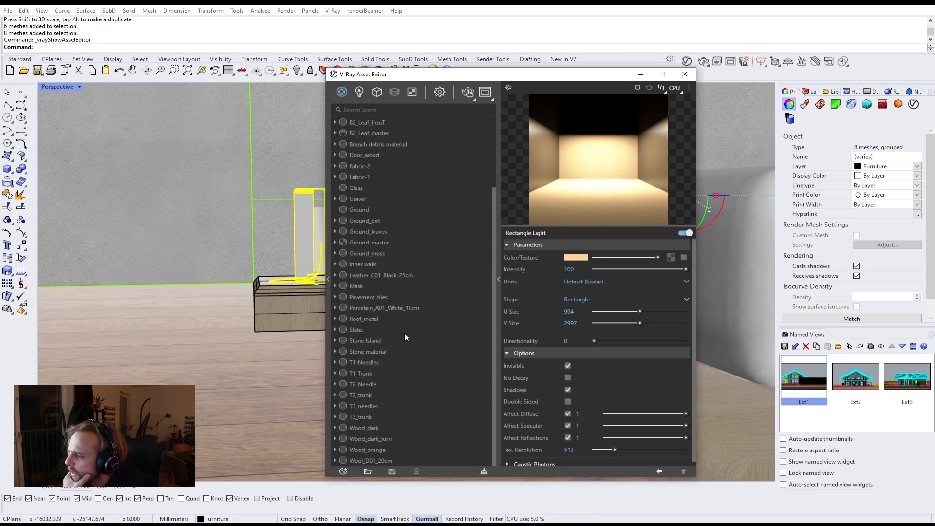
left_click(364, 319)
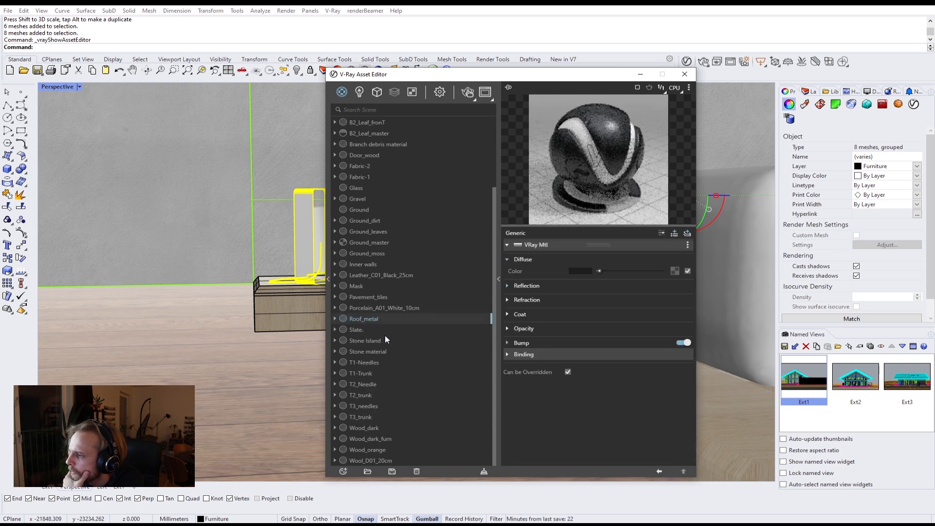
left_click(685, 74)
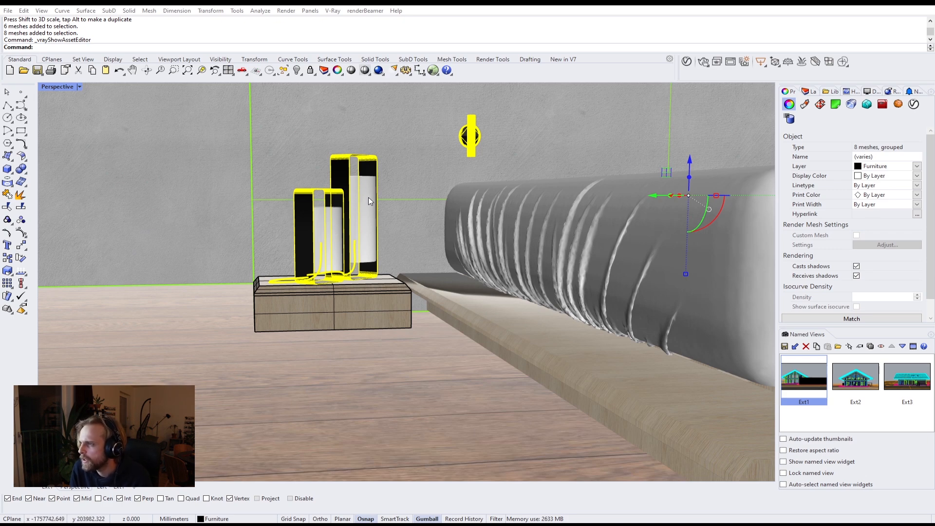
right_click_drag(368, 194, 364, 203)
key("Escape")
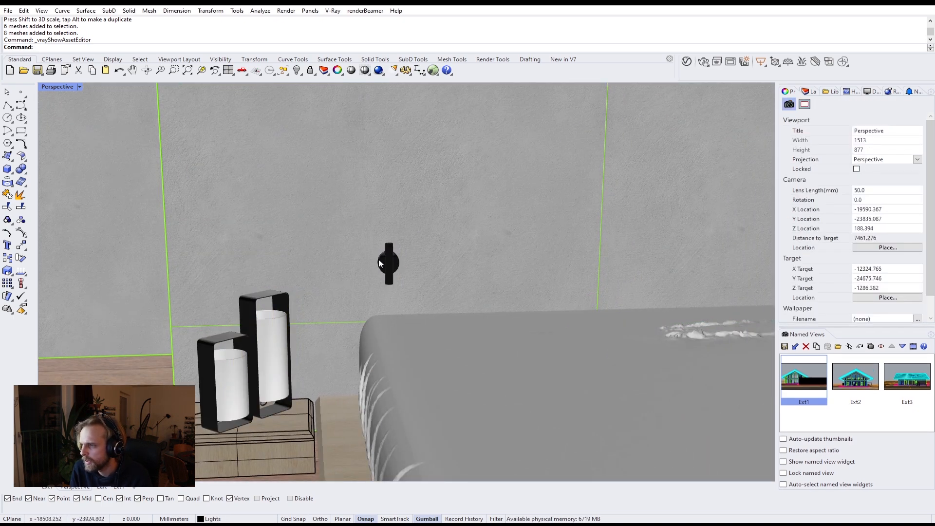
Examine the wall lamp beside the upstairs bed and the lamps on the bedside table
scroll(379, 259, "up", 2)
scroll(378, 259, "down", 6)
scroll(381, 261, "up", 5)
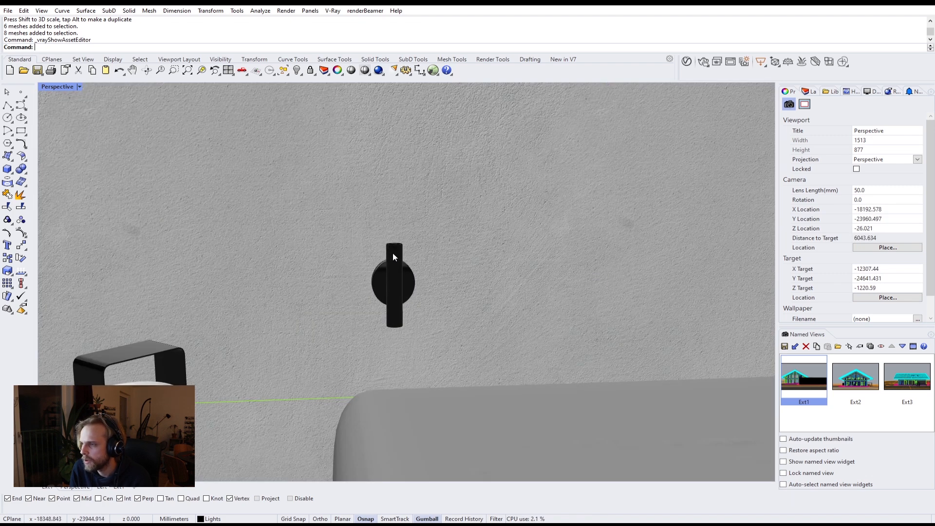
scroll(393, 253, "down", 4)
mouse_move(392, 240)
right_mouse_down("shift")
mouse_move(430, 238)
mouse_move(400, 233)
right_mouse_up("shift")
scroll(341, 228, "down", 3)
scroll(454, 197, "up", 3)
scroll(351, 261, "up", 3)
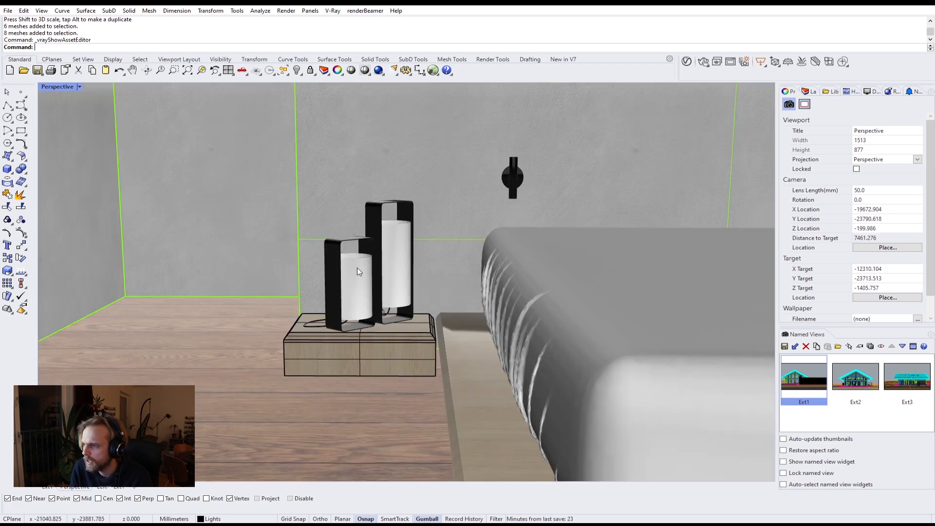
Select the grouped bedside lamp shades and convert them into a V-Ray mesh light
left_click(358, 267)
scroll(358, 268, "down", 5)
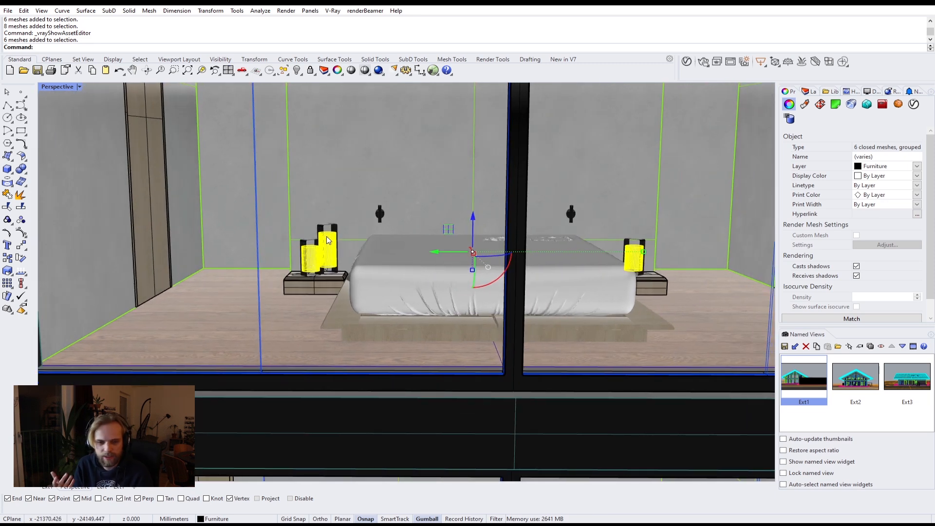
left_click(764, 65)
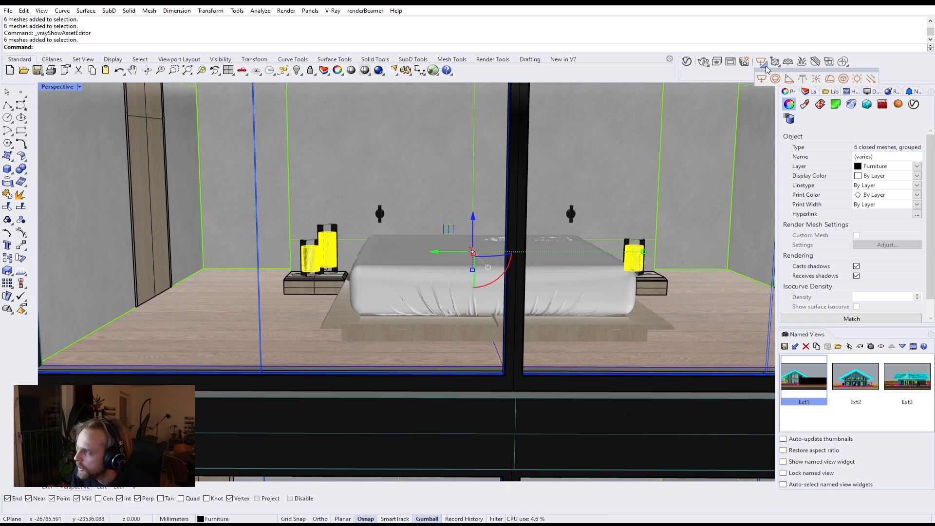
left_click(843, 79)
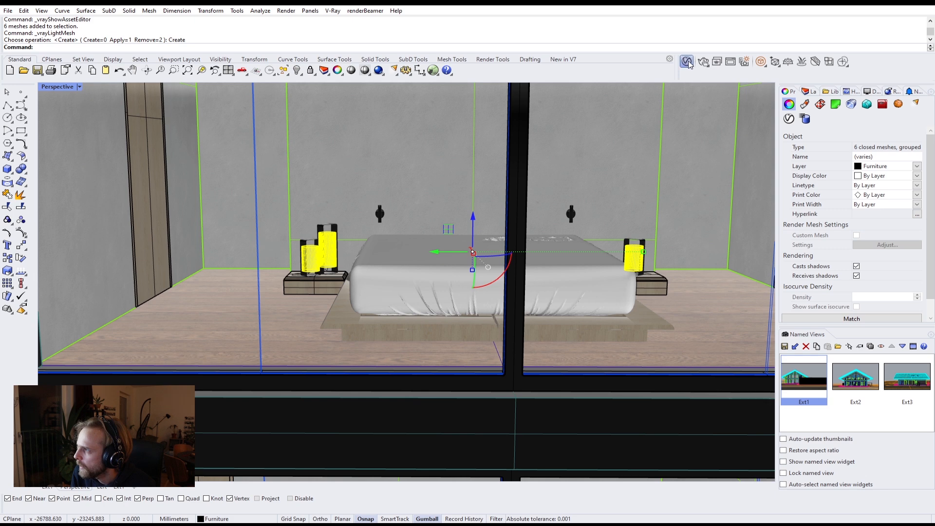
Set the Mesh Light's intensity to 200 and copy the warm color of Rectangle Light onto it
left_click(688, 63)
left_click(361, 92)
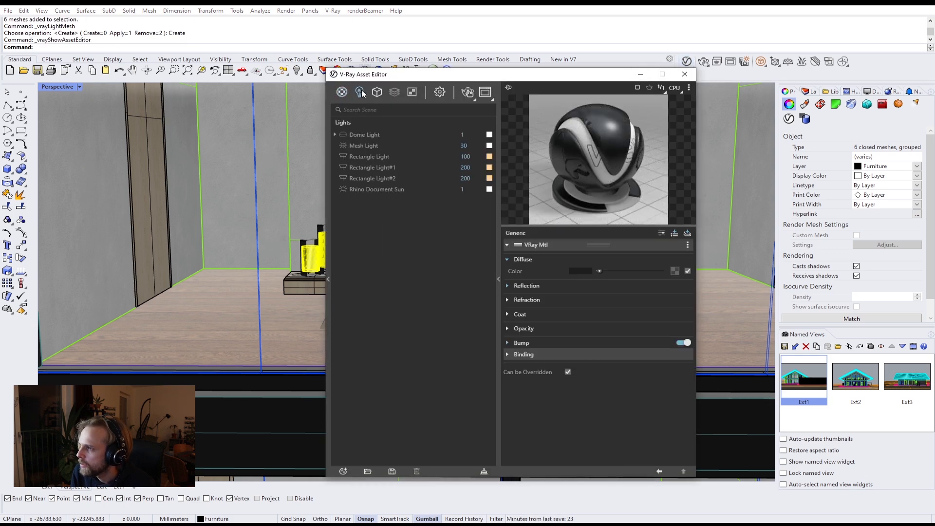
left_click(364, 146)
left_click(463, 145)
type("200")
key("Return")
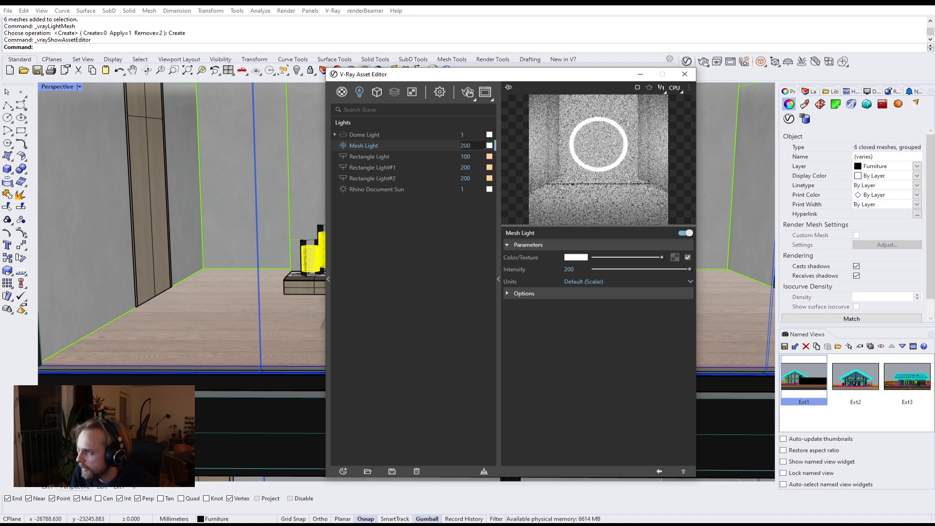
left_click(490, 145)
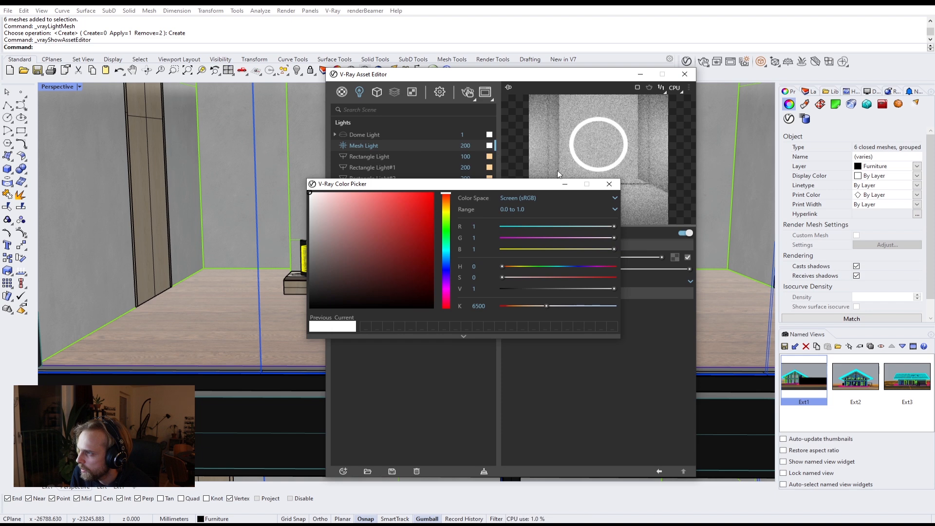
left_click(620, 185)
left_click_drag(489, 157, 485, 146)
left_click(684, 74)
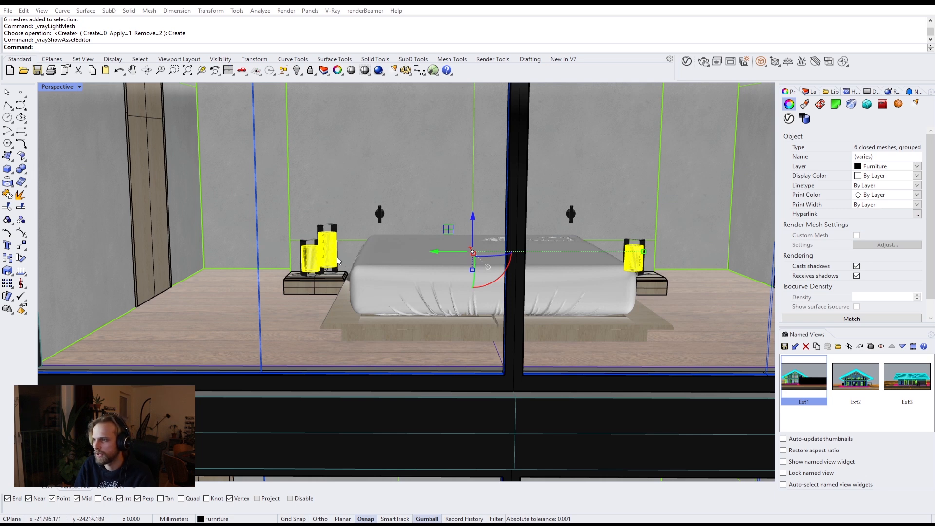
Set the Mesh Light's intensity to 100, close the asset editor and deselect the lamp shades
left_click(691, 65)
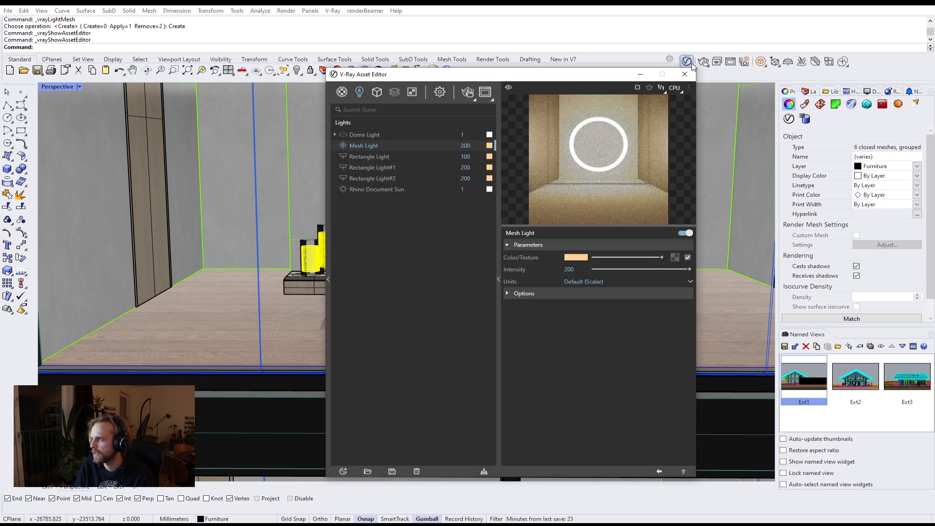
type("100")
key("Return")
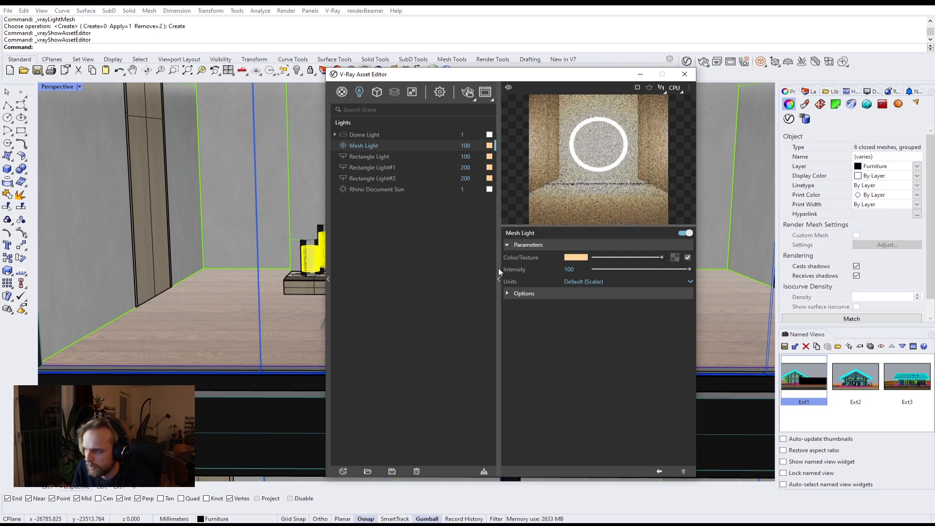
left_click(498, 278)
left_click(490, 74)
scroll(455, 223, "down", 5)
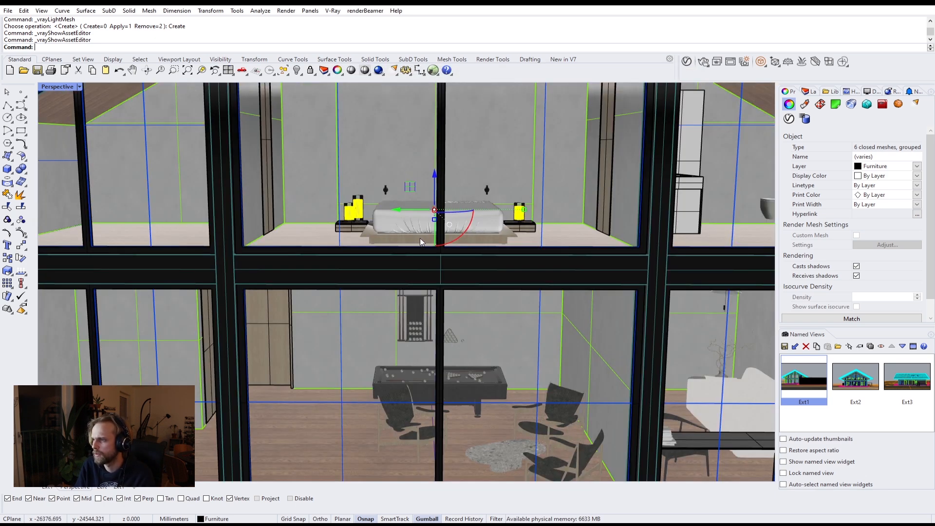
key("Escape")
Examine the pendant lamp in the ground-floor sofa room and the interiors behind the glazed gable facade
right_click_drag(420, 238, 391, 245)
scroll(417, 226, "down", 2)
scroll(633, 315, "up", 8)
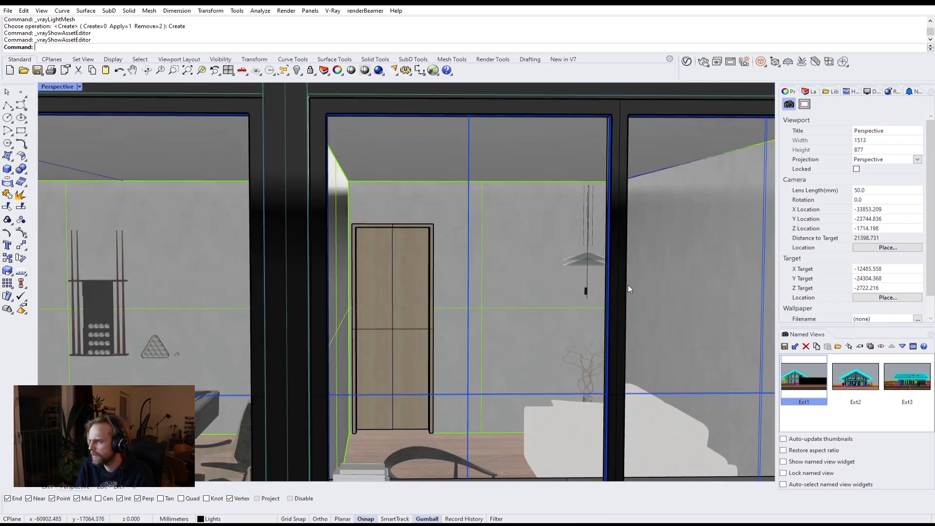
scroll(560, 241, "down", 5)
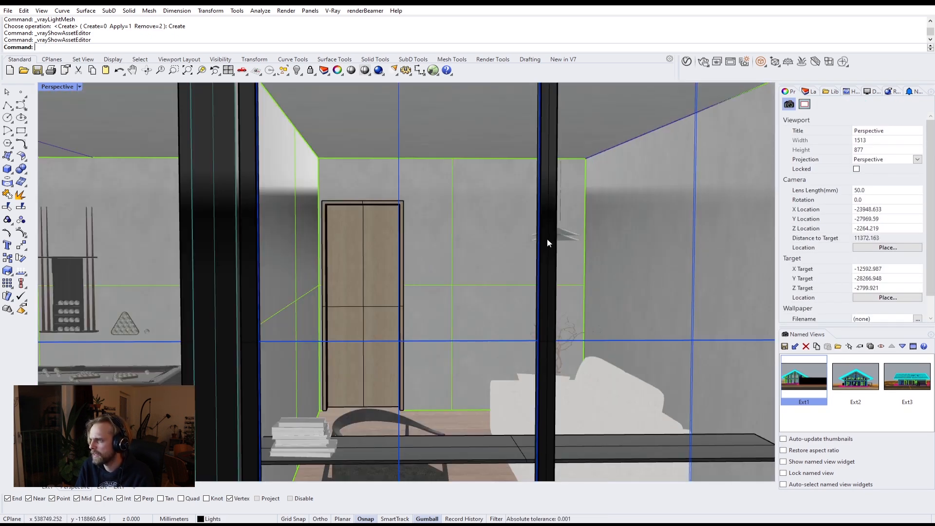
scroll(563, 239, "up", 4)
scroll(580, 245, "up", 2)
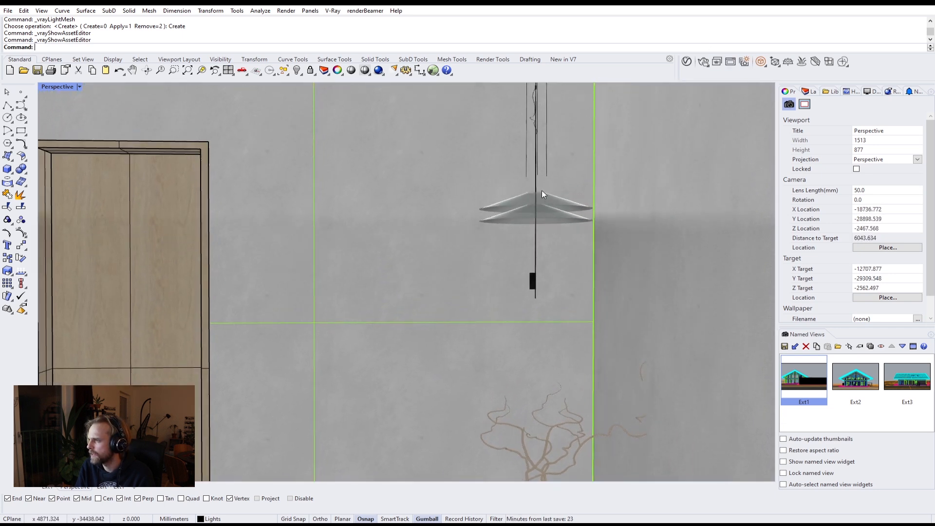
scroll(548, 195, "down", 3)
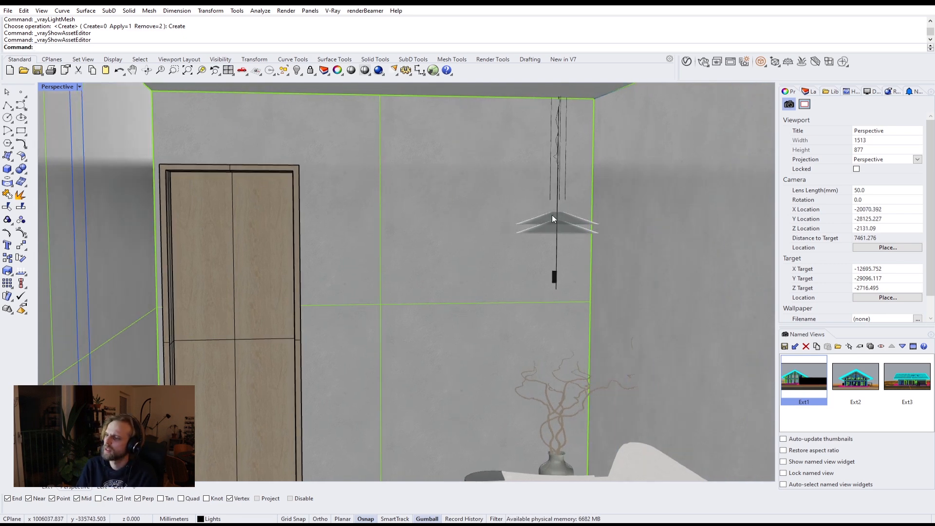
scroll(553, 217, "down", 5)
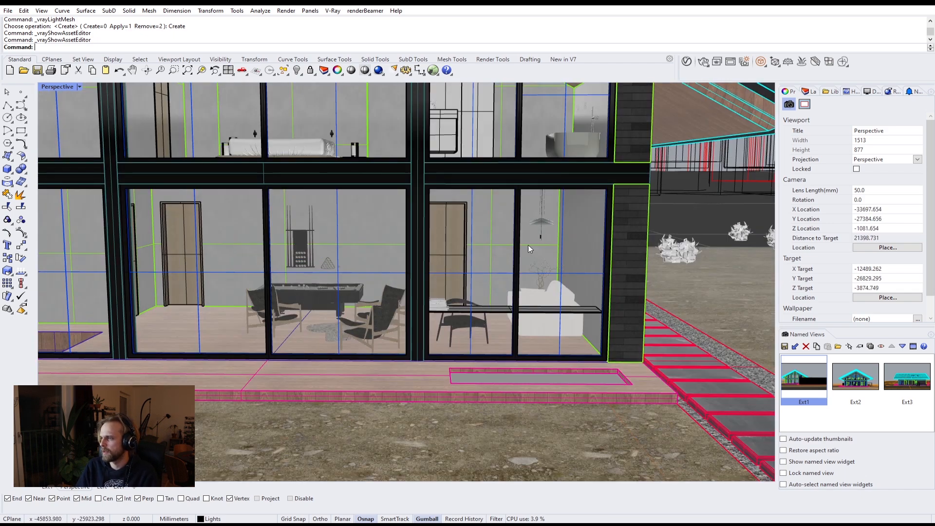
right_click_drag(401, 265, 332, 249)
mouse_move(403, 237)
right_mouse_down()
mouse_move(408, 219)
mouse_move(378, 317)
mouse_move(402, 240)
right_mouse_up()
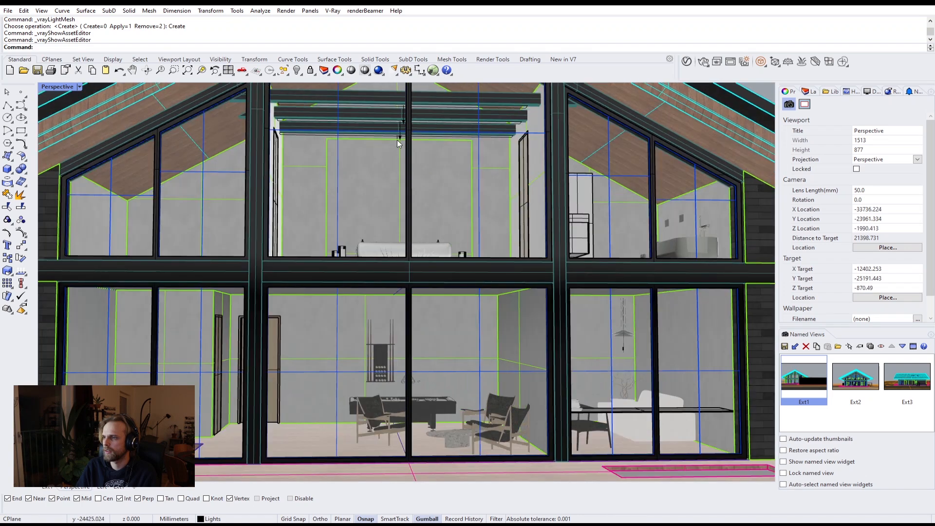
Copy one rectangle light from the upstairs bedroom's ceiling beams down to the ceiling level of the ground-floor billiard room
scroll(393, 116, "up", 4)
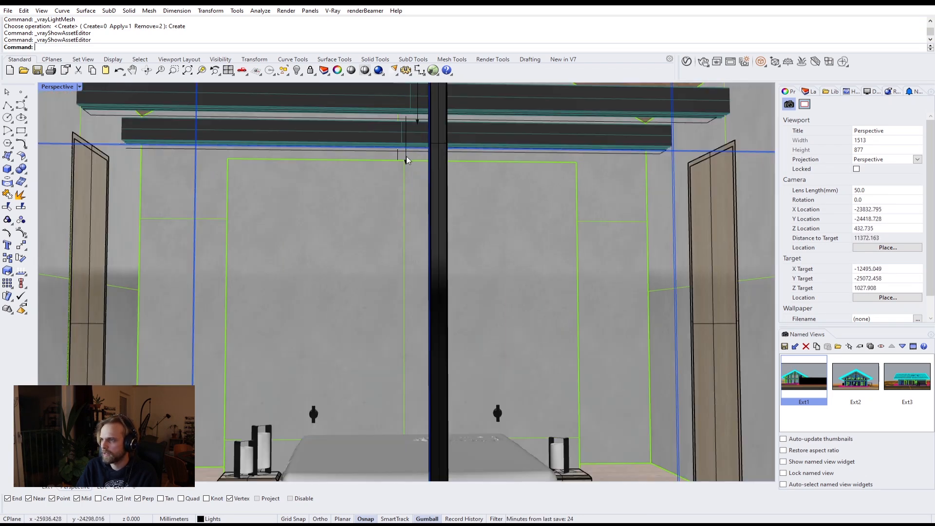
left_click(407, 157)
scroll(407, 156, "down", 5)
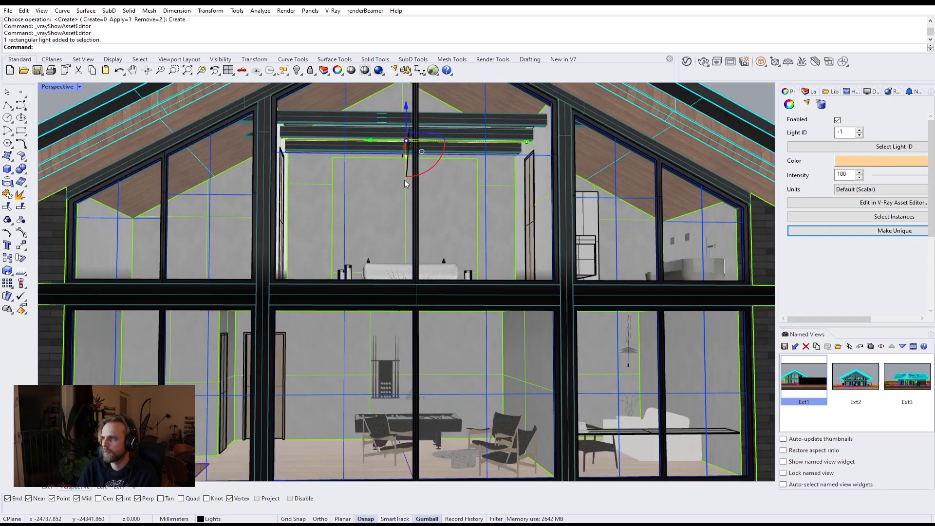
left_click_drag(419, 89, 404, 254)
right_click_drag(408, 256, 281, 240)
scroll(224, 326, "up", 5)
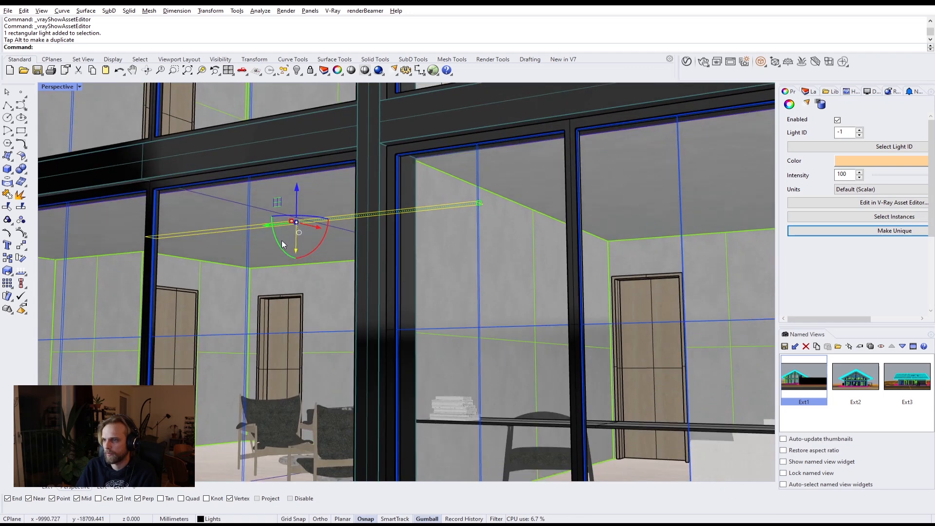
Move the copied rectangle light inside the billiard room and scale it into a wider panel beneath the ceiling
left_click_drag(288, 219, 220, 202)
right_click_drag(253, 232, 350, 241)
mouse_move(422, 226)
left_mouse_down()
mouse_move(437, 242)
mouse_move(430, 236)
left_mouse_up()
right_click_drag(413, 242, 432, 250)
left_click_drag(469, 252, 442, 248)
right_click_drag(443, 248, 403, 252)
key("Escape")
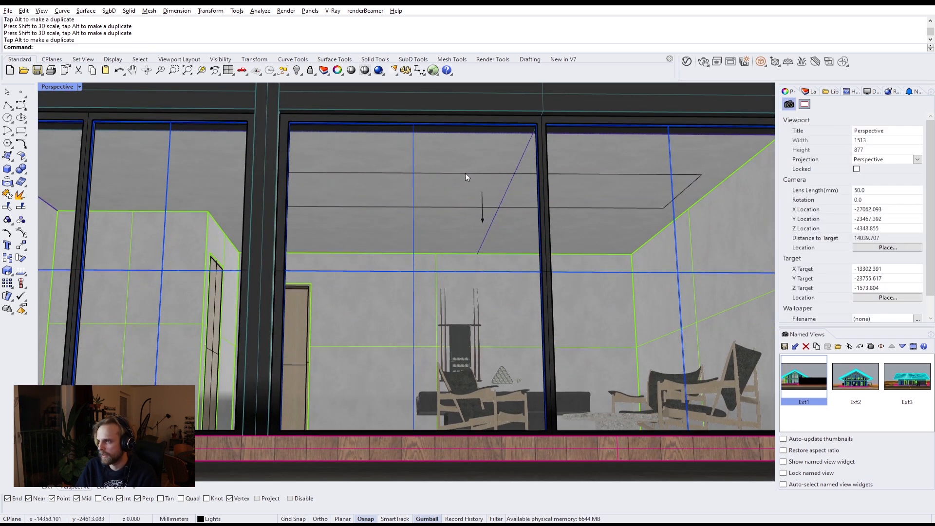
Shift the widened rectangle light sideways to center it beneath the billiard room's ceiling
left_click(465, 174)
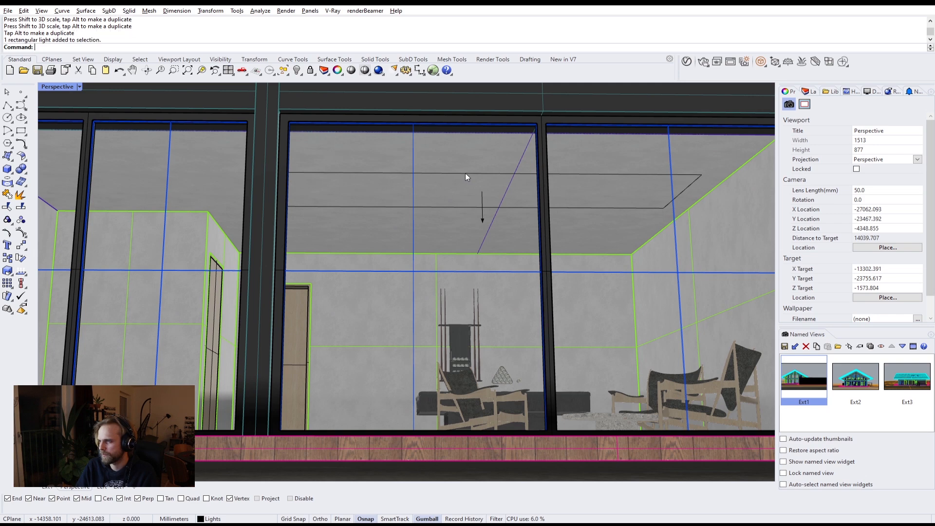
mouse_move(488, 201)
right_mouse_down()
mouse_move(554, 210)
mouse_move(529, 218)
mouse_move(478, 209)
right_mouse_up()
left_click_drag(552, 245, 476, 253)
right_click_drag(476, 253, 511, 274)
key("Escape")
Restore the Ext1 named view and run an interactive V-Ray render to check the house's interior lighting
scroll(505, 267, "down", 5)
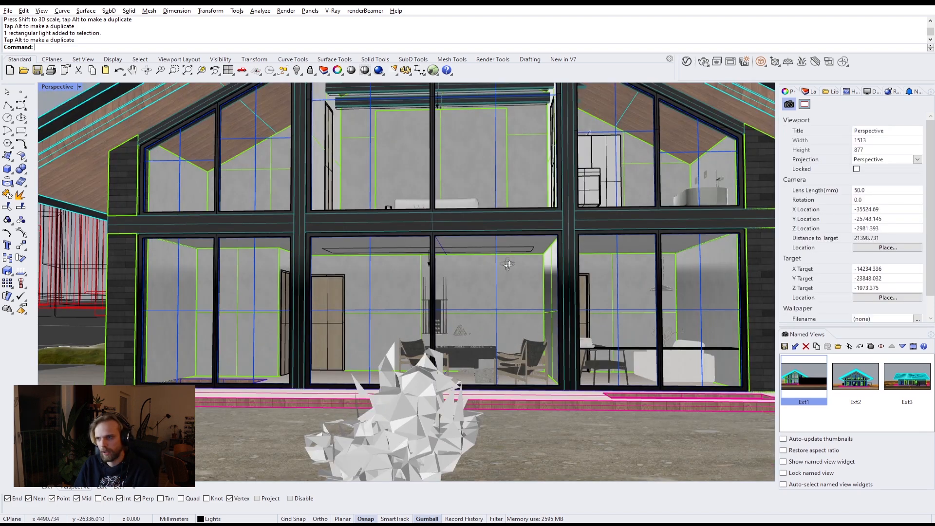
scroll(509, 266, "down", 8)
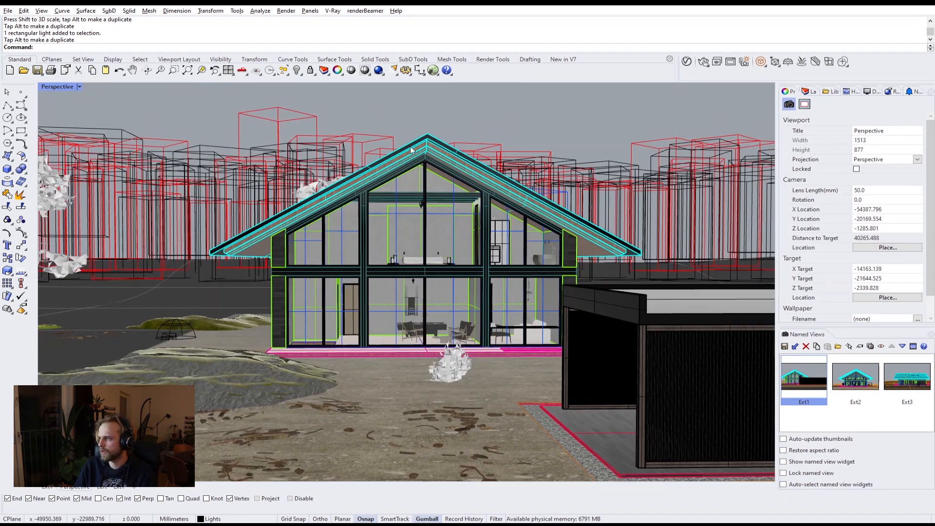
scroll(519, 253, "up", 6)
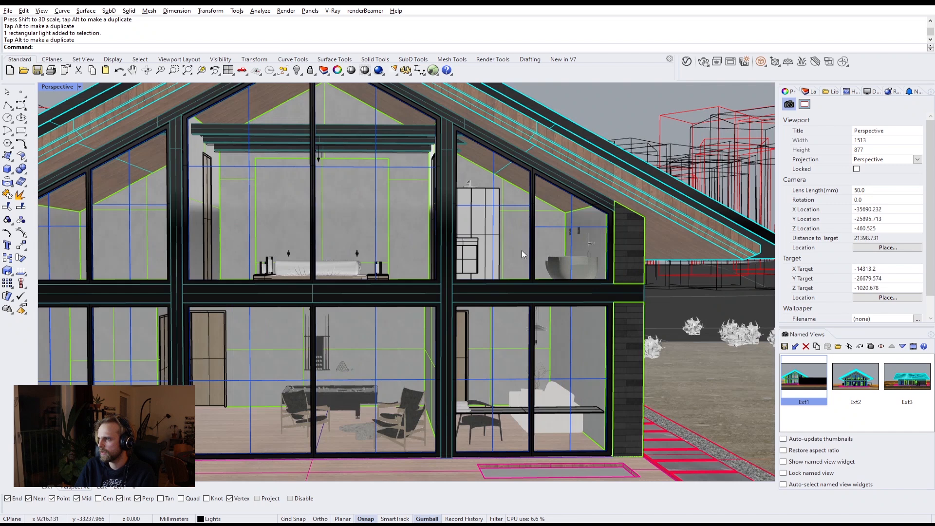
scroll(111, 236, "down", 2)
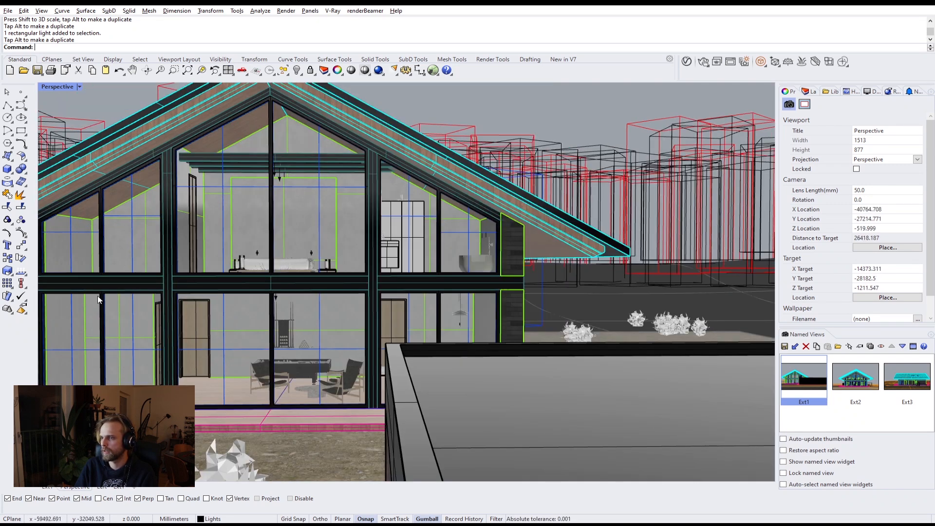
right_click_drag(312, 243, 335, 242, "shift")
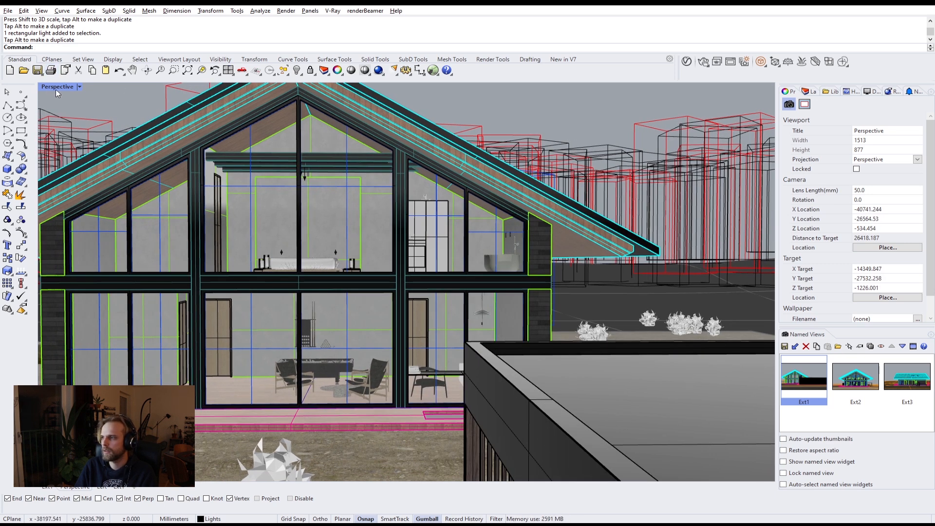
double_click(804, 379)
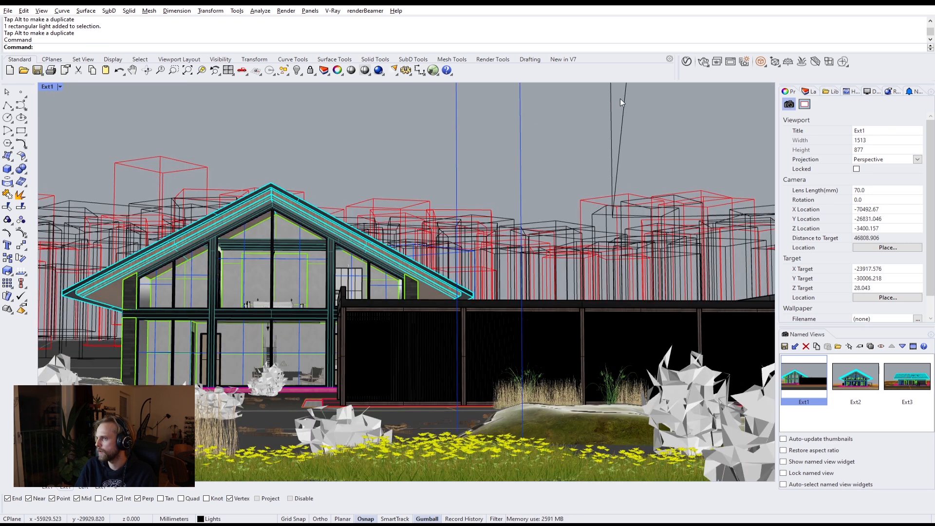
left_click(703, 62)
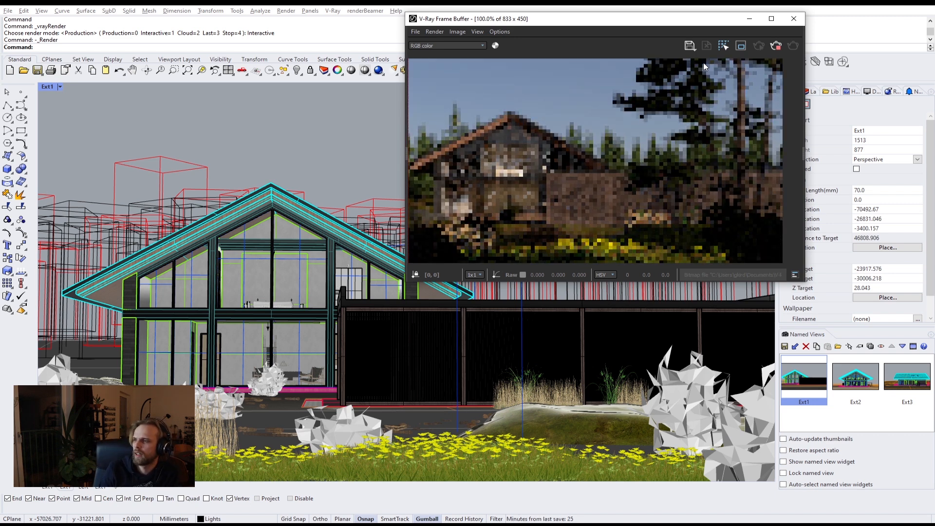
scroll(578, 177, "down", 1)
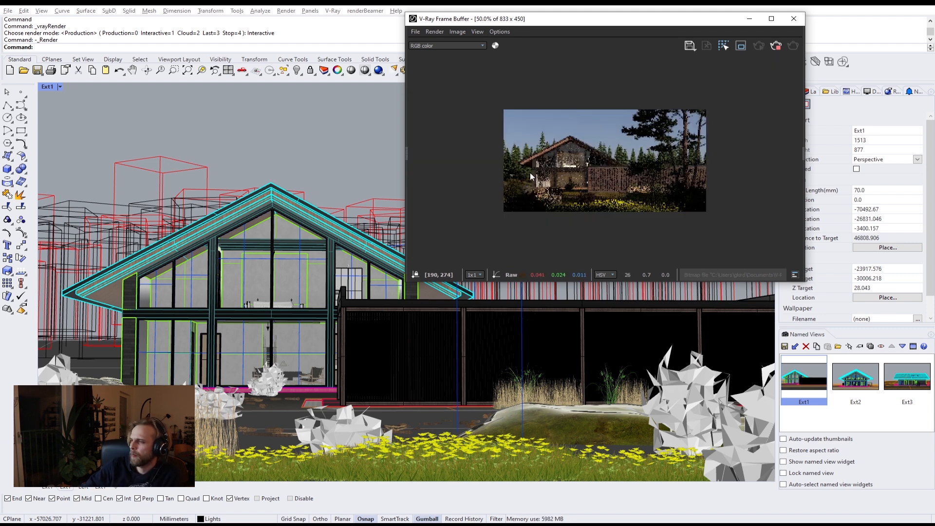
scroll(533, 171, "up", 1)
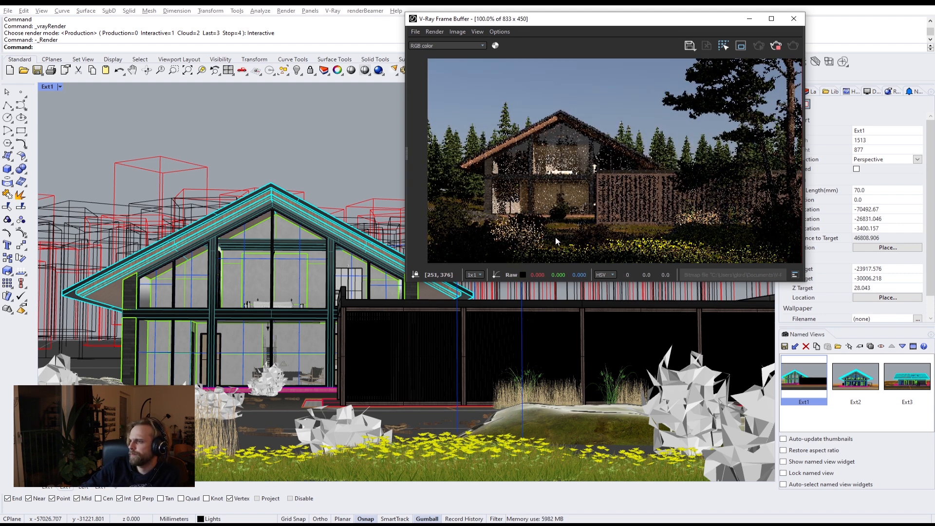
scroll(641, 167, "down", 1)
scroll(634, 168, "up", 1)
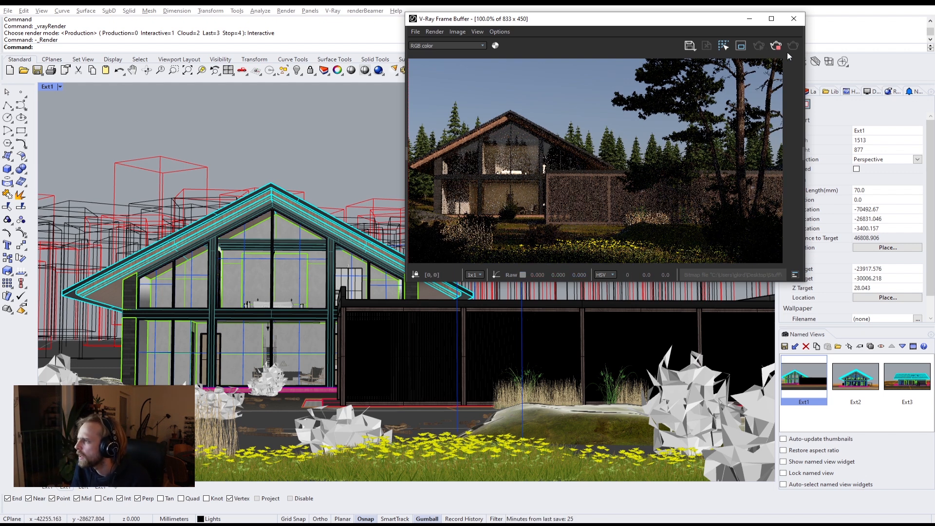
left_click(268, 332)
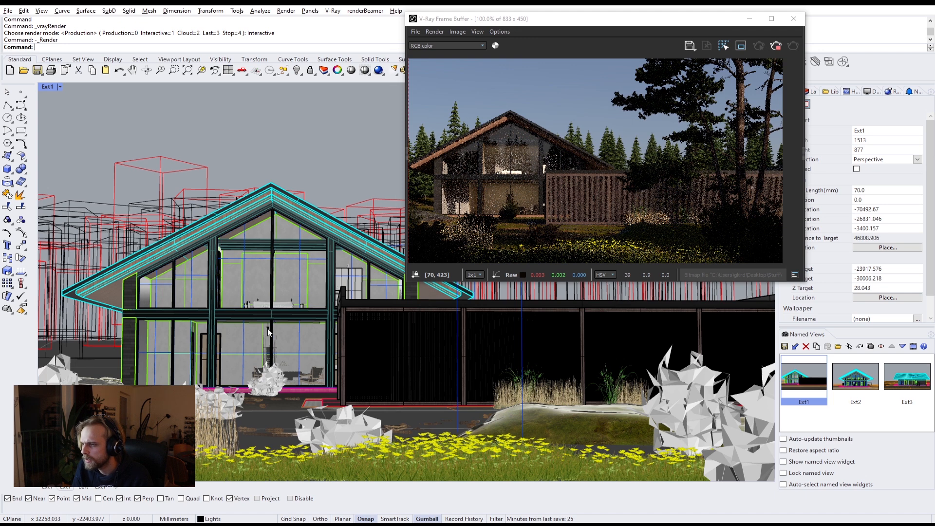
left_click(282, 337)
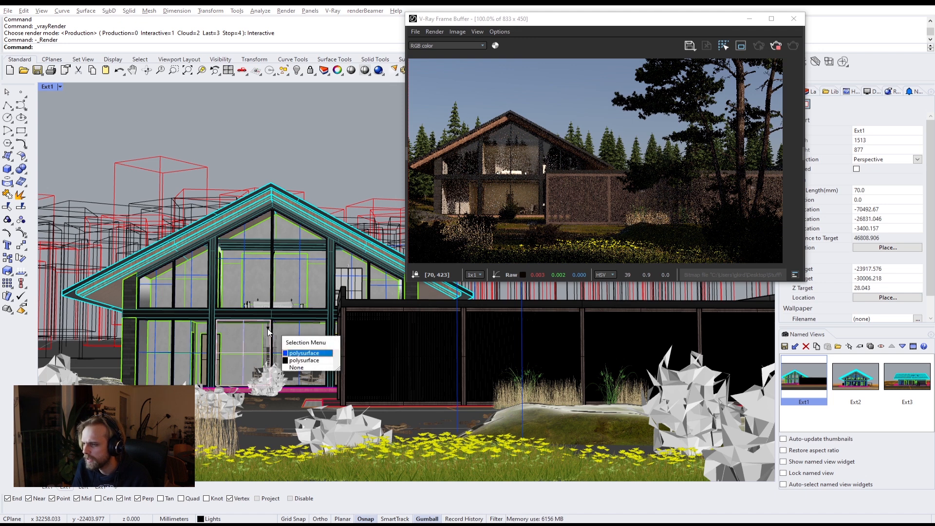
left_click(307, 369)
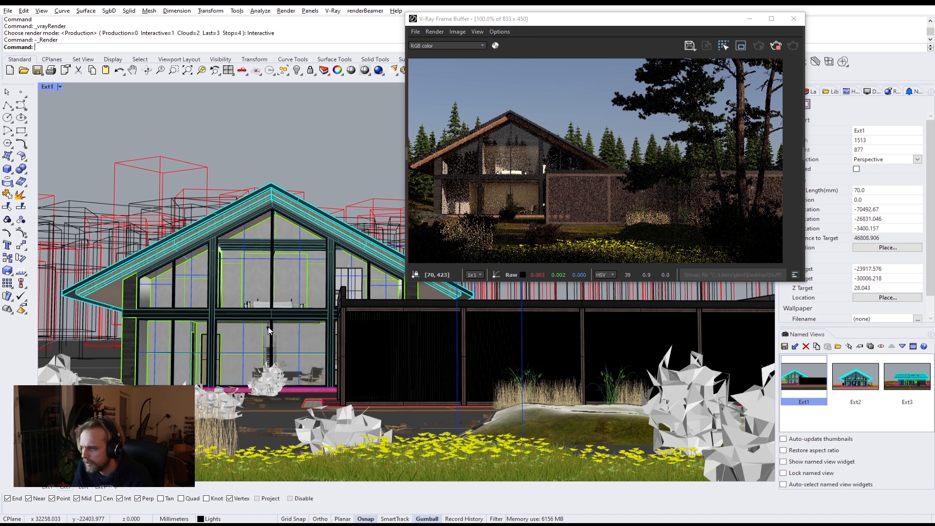
left_click(283, 337)
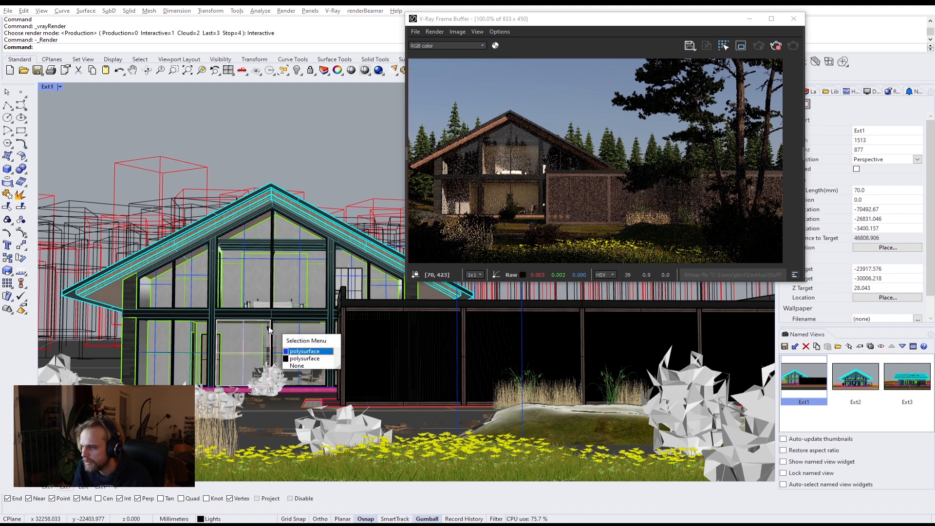
left_click(307, 369)
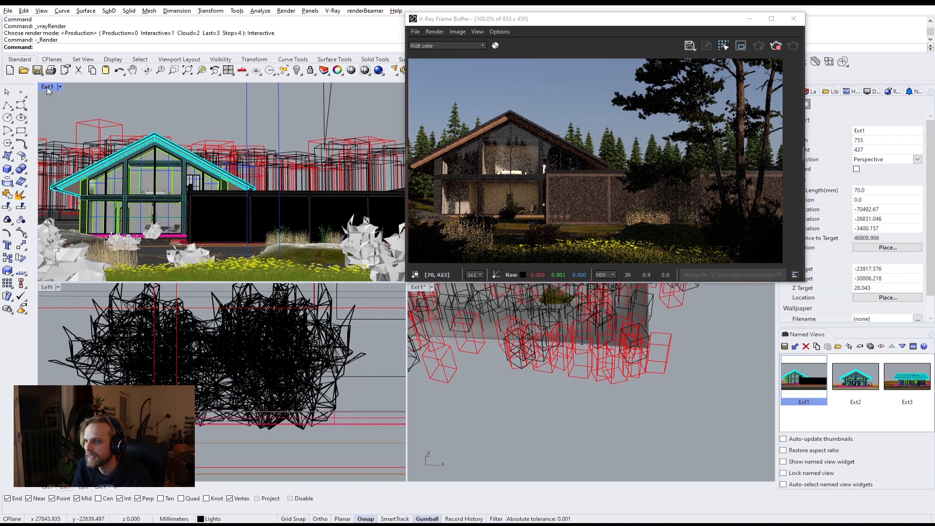
Restore the Ext1 named view in the viewport being rendered, cancelling its accidental orbit
left_click_drag(479, 22, 471, 158)
left_click(184, 162)
right_click_drag(188, 162, 299, 218)
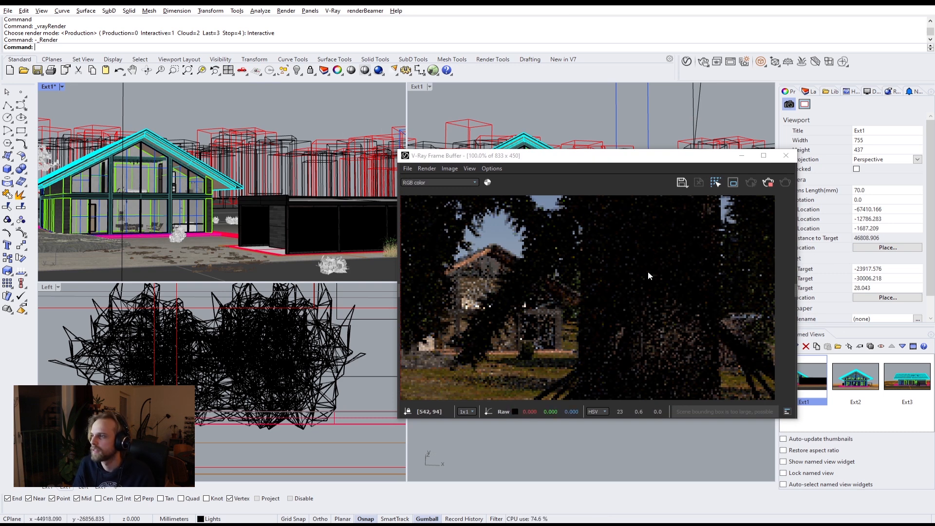
double_click(817, 381)
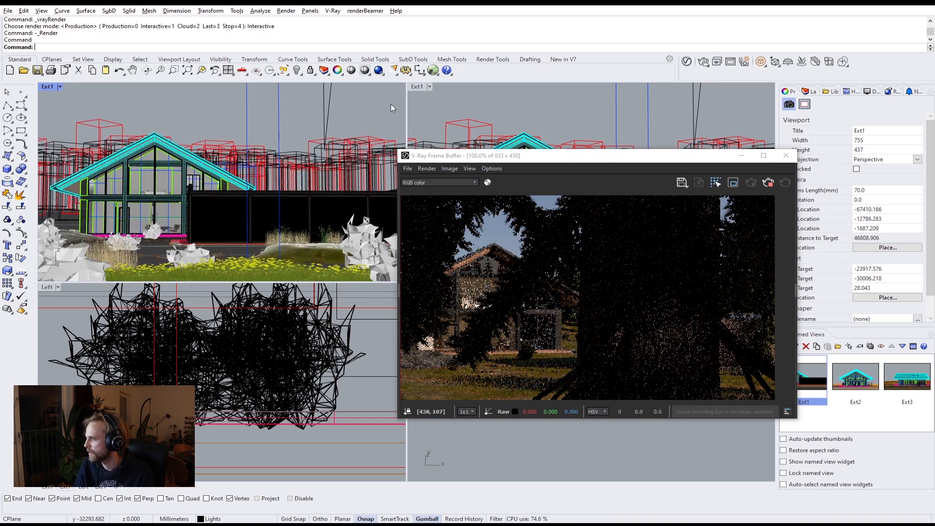
Switch the second Ext1 viewport to the standard Perspective view and uncover it by moving the V-Ray frame buffer aside
left_click(417, 86)
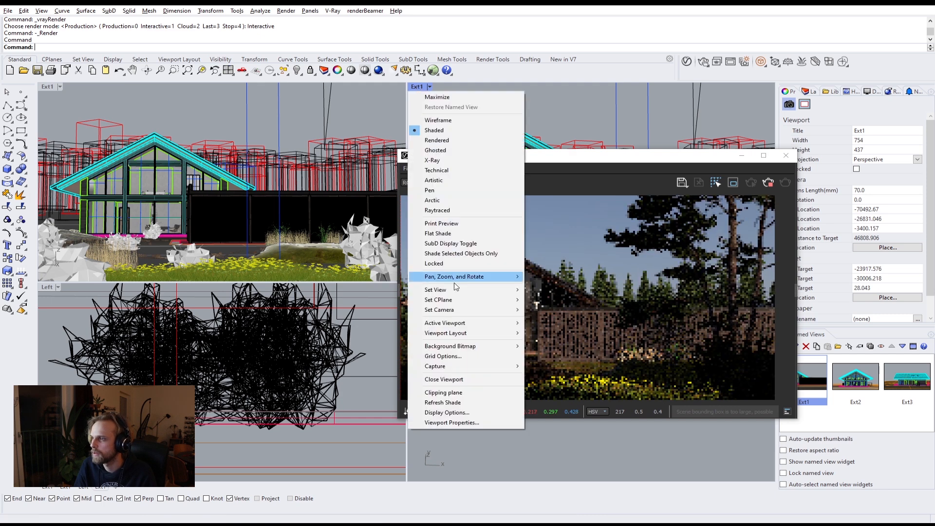
mouse_move(468, 290)
left_click(557, 367)
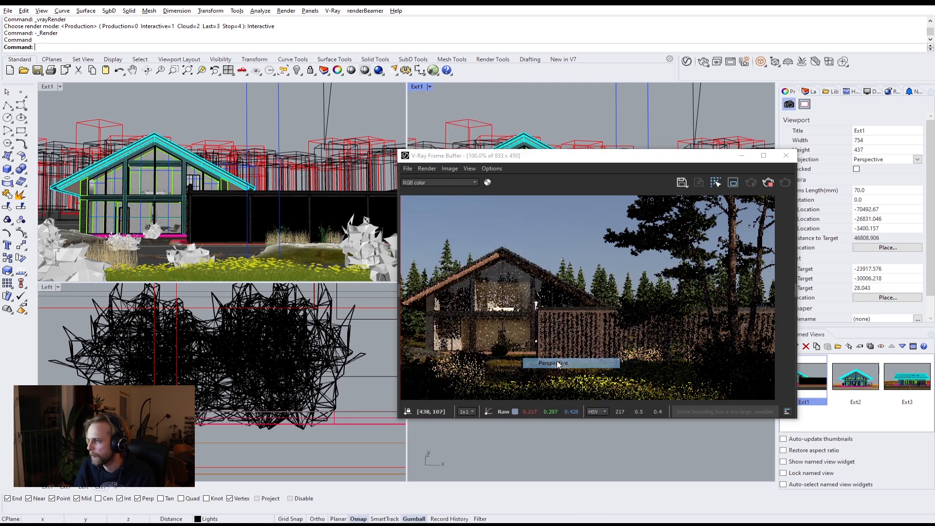
left_click_drag(527, 161, 153, 182)
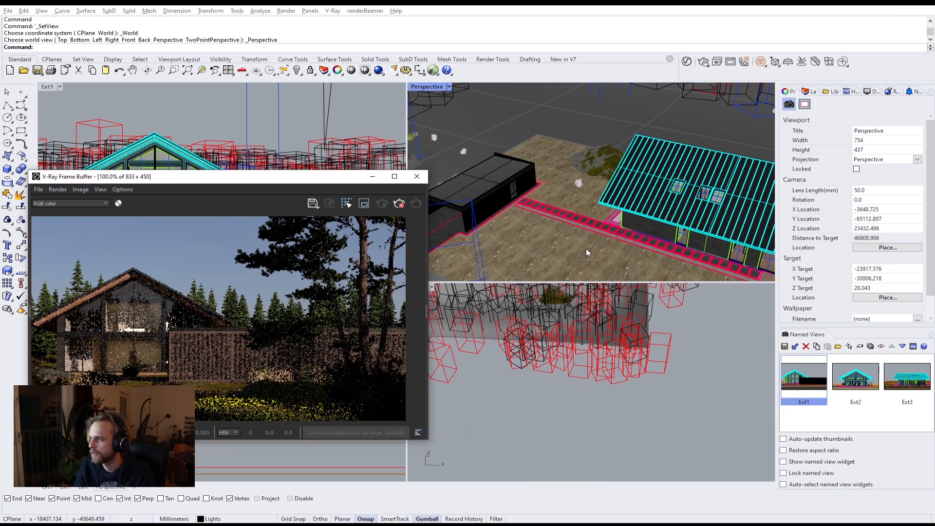
Delete the widened rectangle light beneath the ceiling of the ground-floor billiard room
right_click_drag(604, 234, 798, 220)
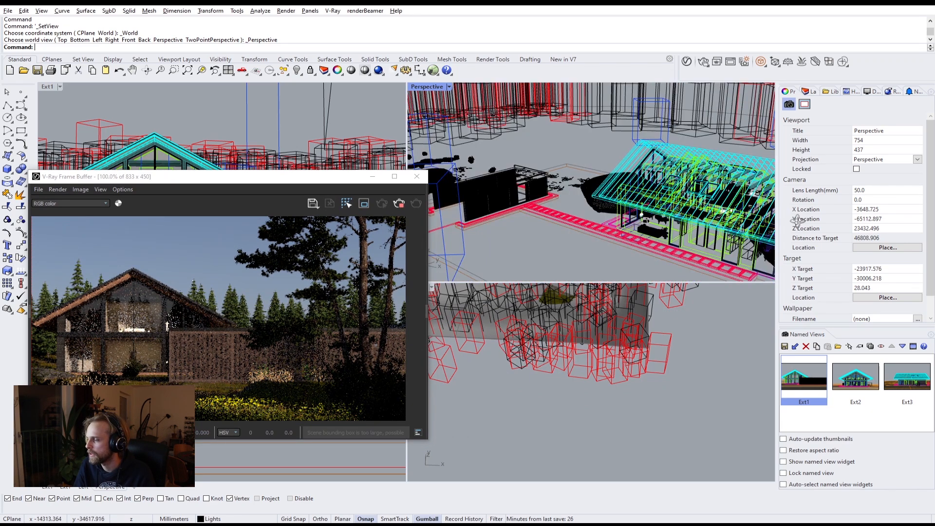
right_click_drag(592, 191, 409, 221)
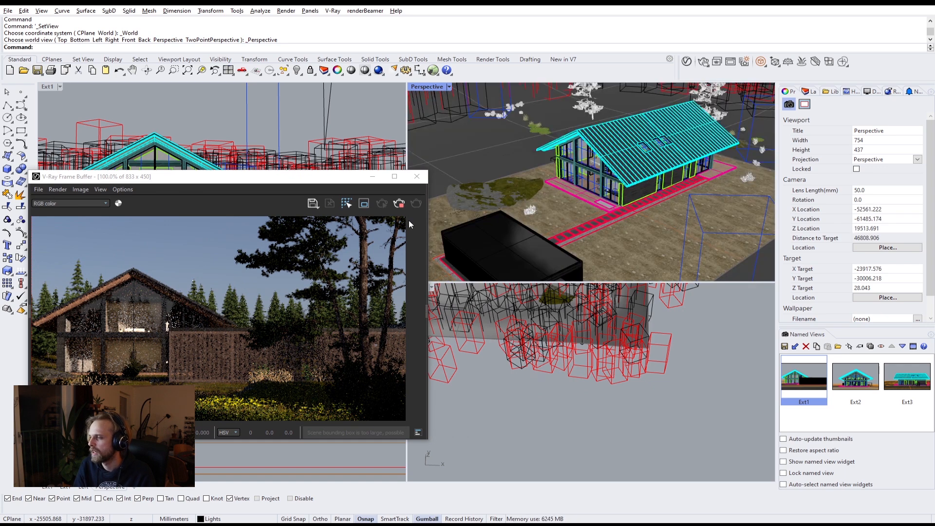
right_click_drag(546, 197, 515, 145)
scroll(525, 177, "up", 15)
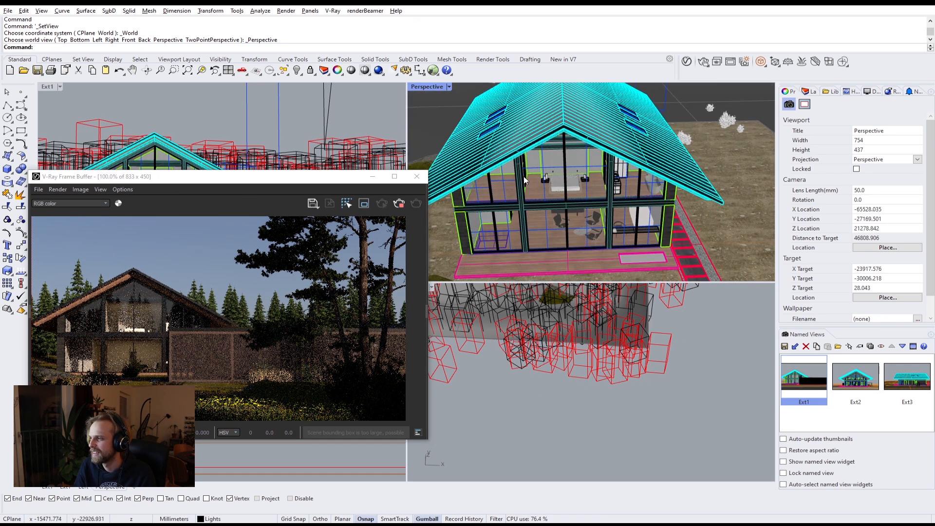
right_click_drag(552, 193, 606, 224)
right_click_drag(598, 186, 568, 132, "shift")
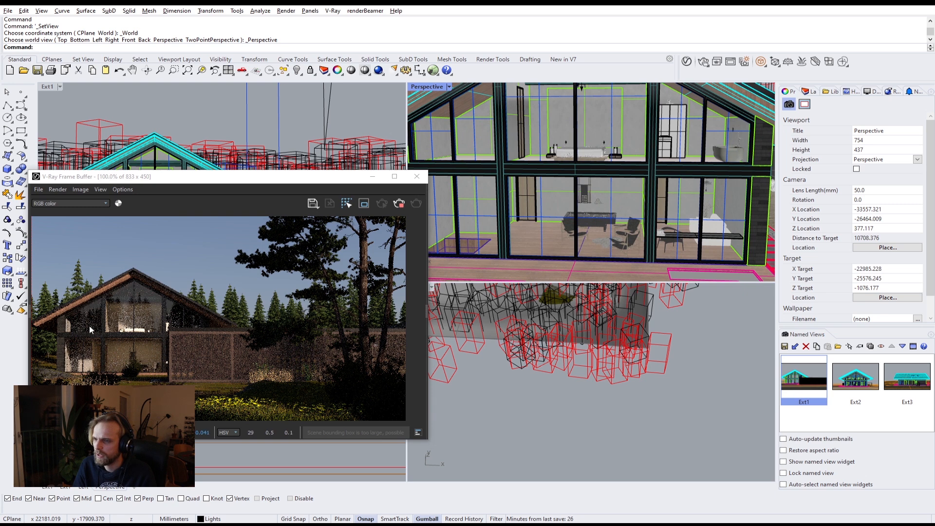
right_click_drag(567, 253, 542, 192, "shift")
scroll(565, 198, "up", 4)
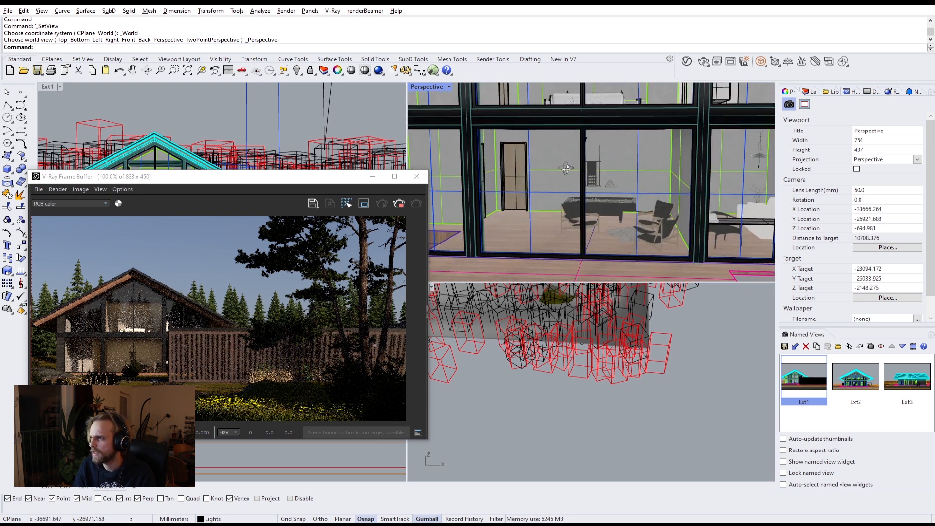
scroll(560, 213, "up", 3)
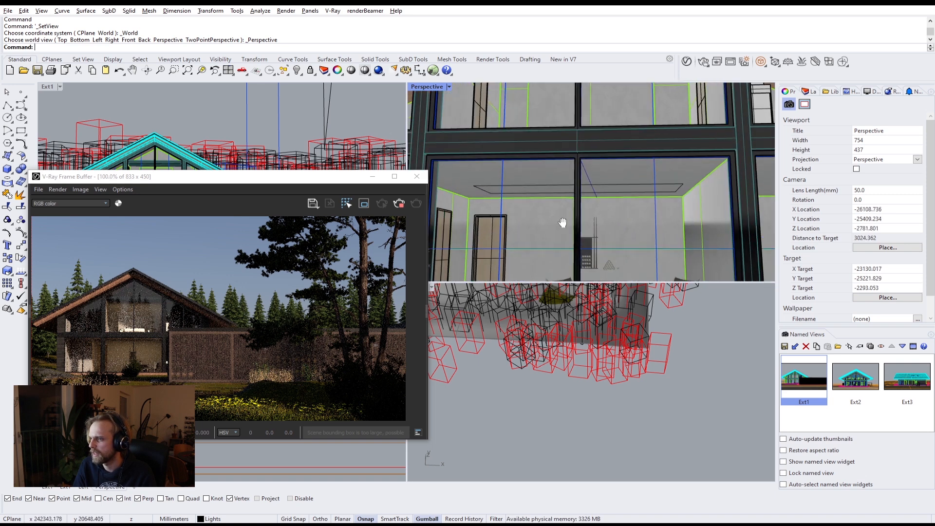
scroll(572, 178, "up", 6)
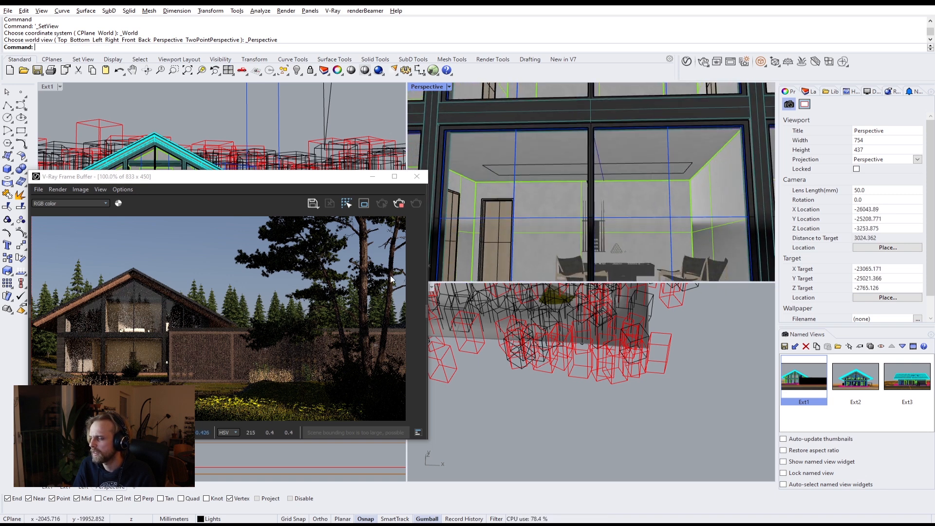
right_click_drag(592, 195, 409, 159)
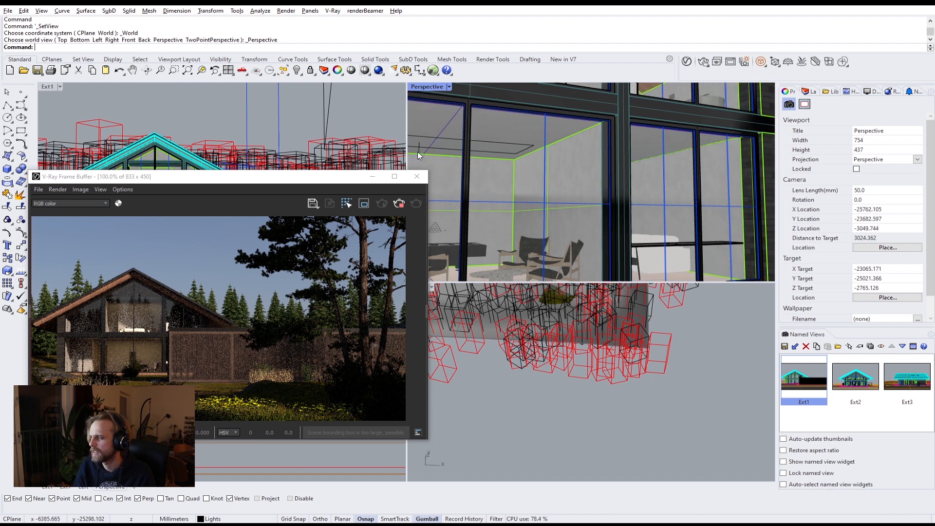
left_click(418, 152)
key("Delete")
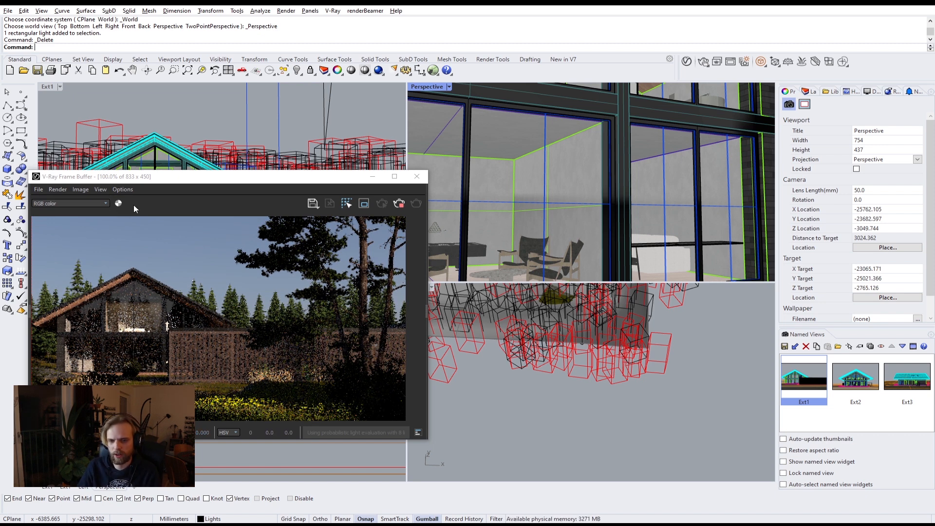
Check the updated interactive render, close its frame buffer, and maximize the Ext1 viewport
left_click_drag(149, 189, 357, 128)
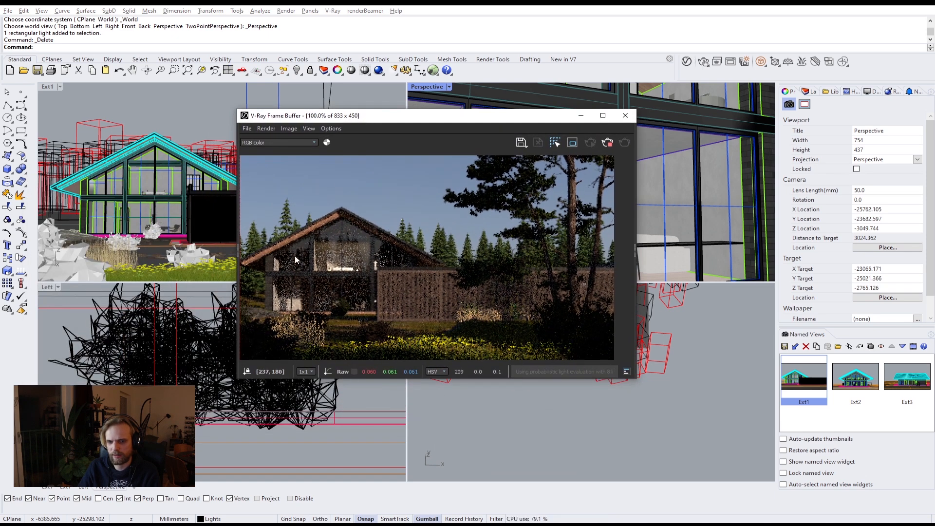
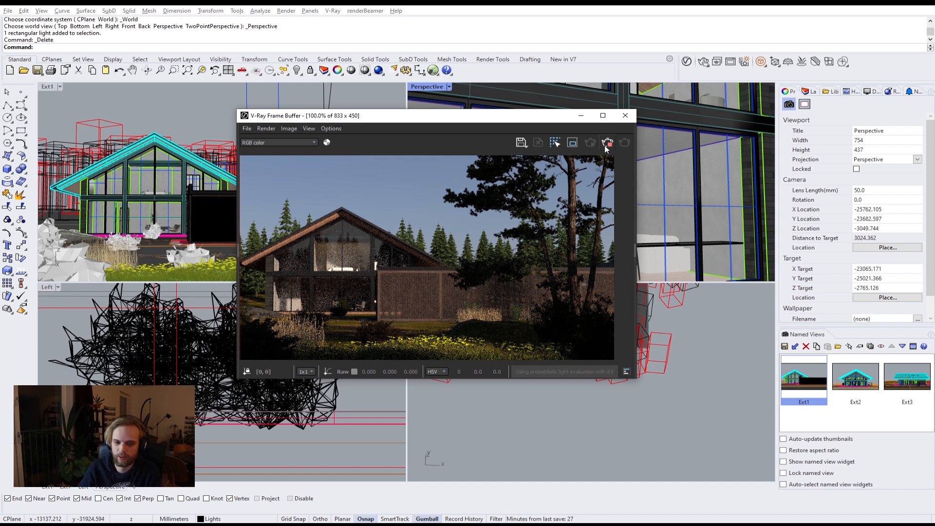
left_click(606, 143)
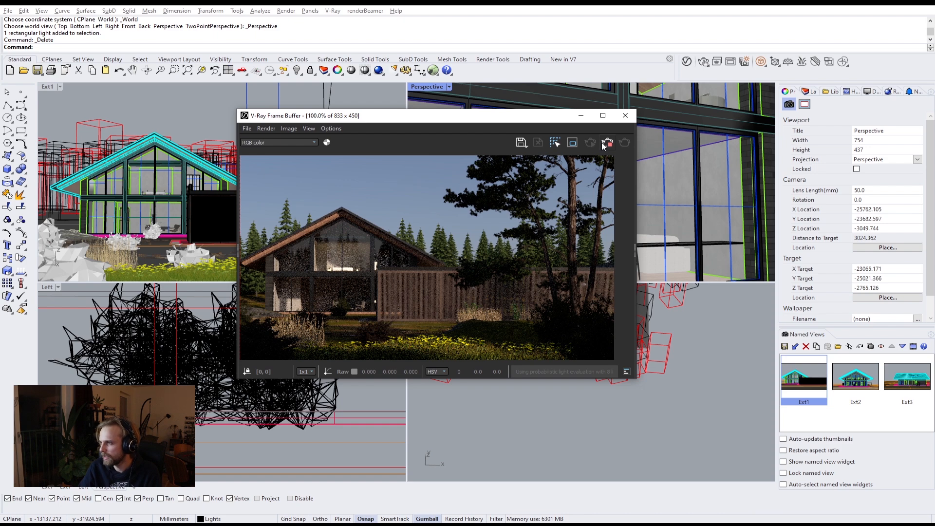
left_click(634, 115)
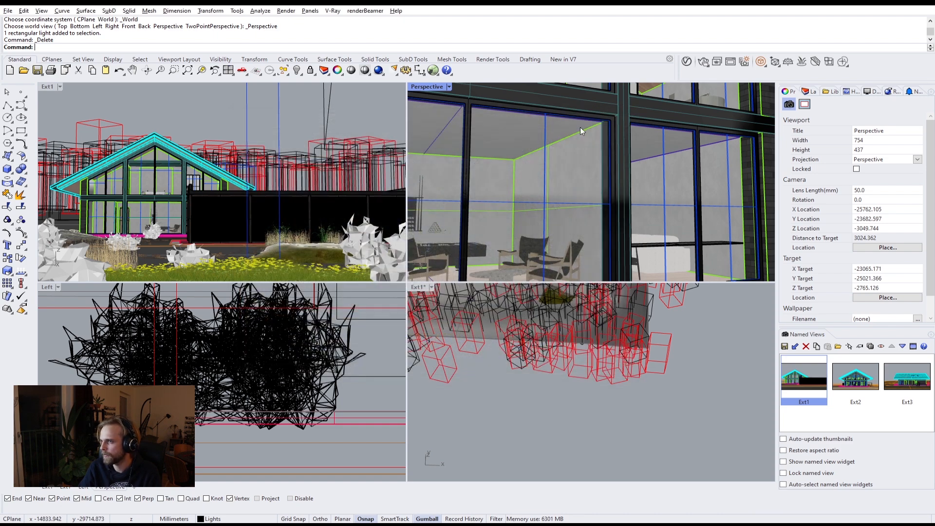
left_click(298, 113)
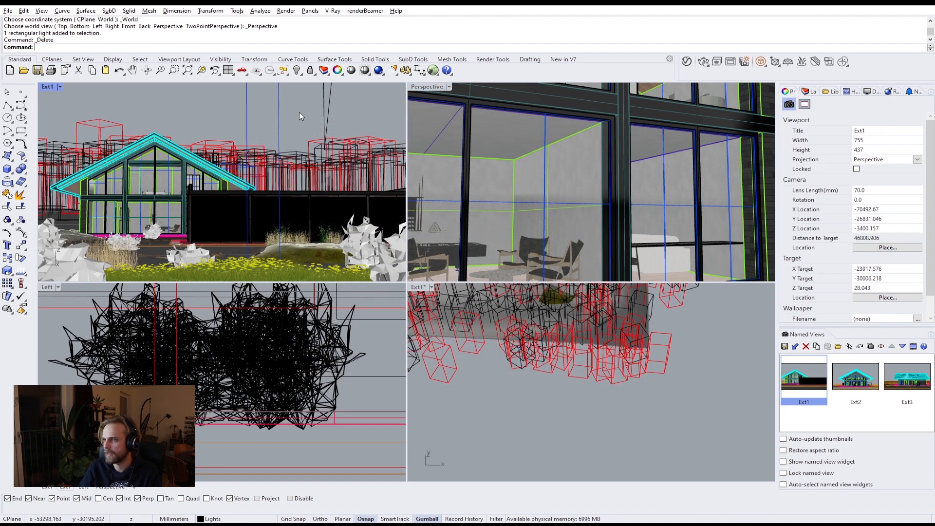
double_click(53, 88)
Open the V-Ray render settings with their render parameters and inspect the quality options available with interactive mode off, keeping interactive rendering on
left_click(686, 63)
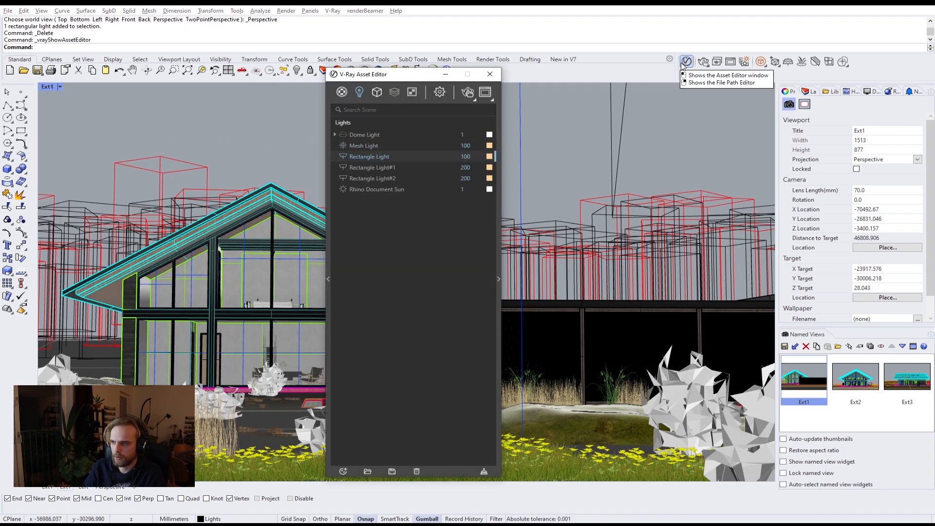
left_click(499, 309)
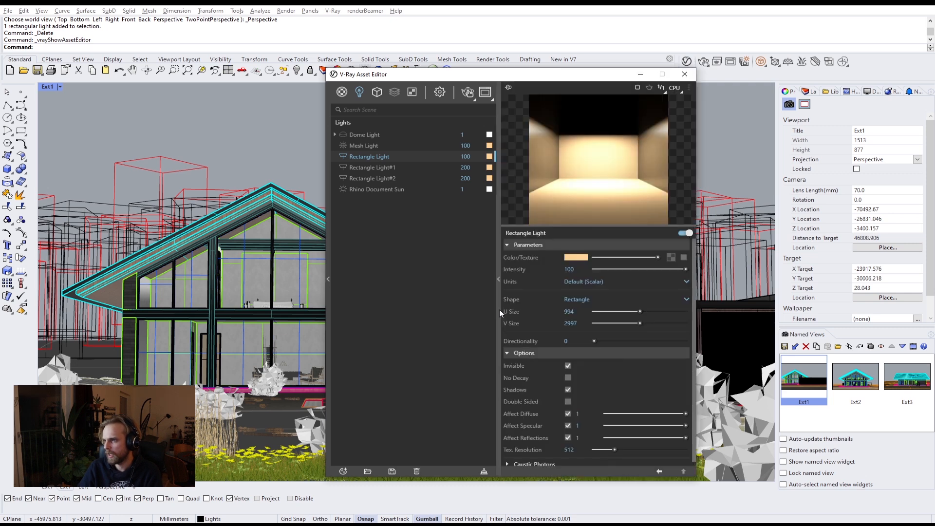
left_click(441, 92)
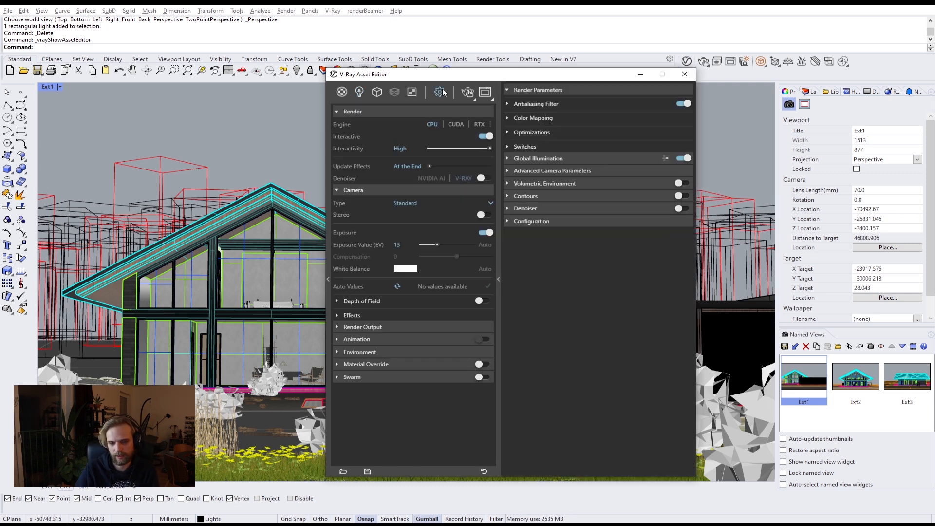
left_click(499, 278)
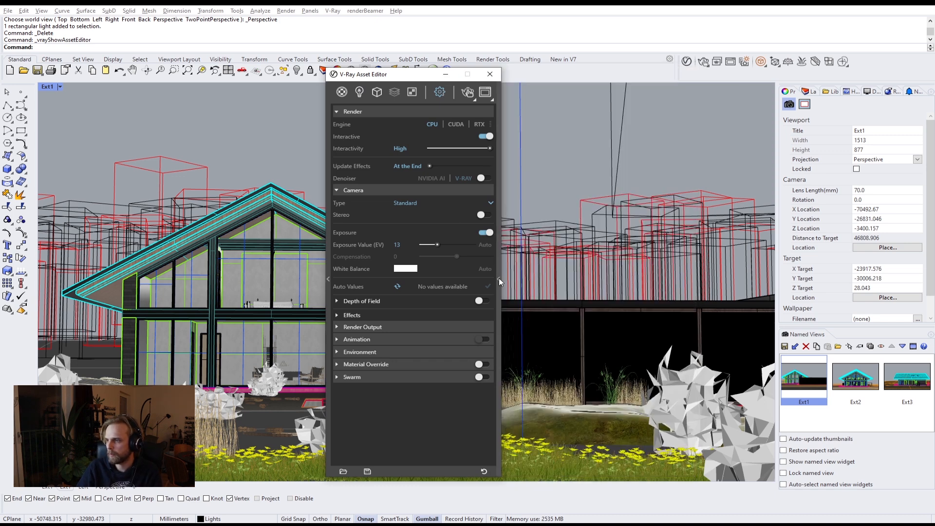
left_click(498, 278)
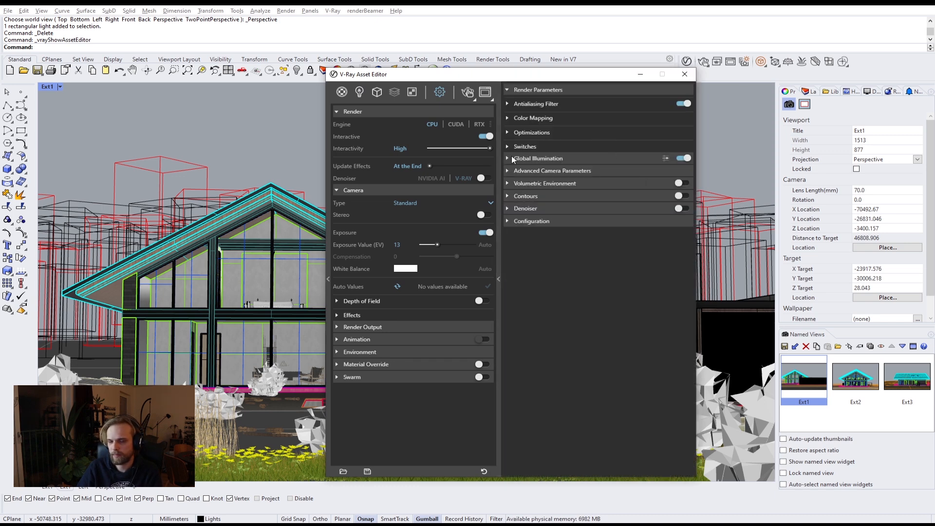
left_click(484, 136)
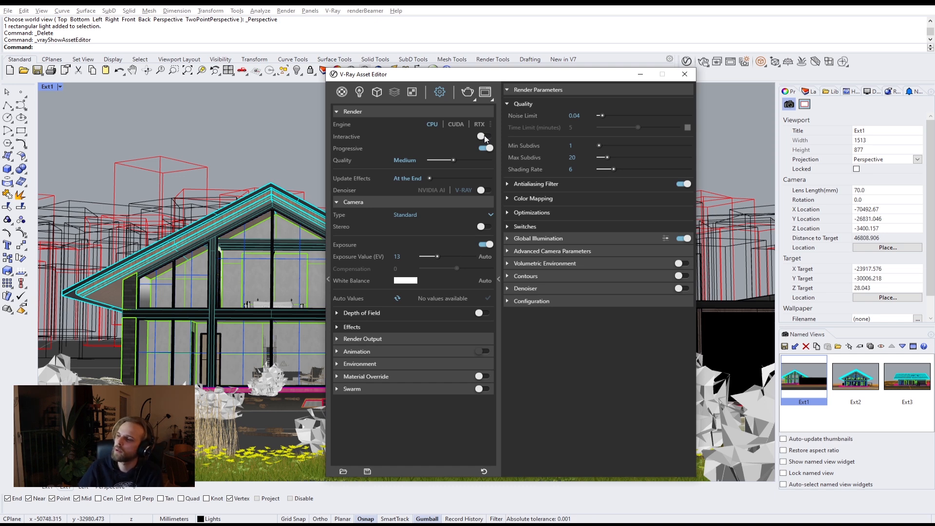
left_click(484, 137)
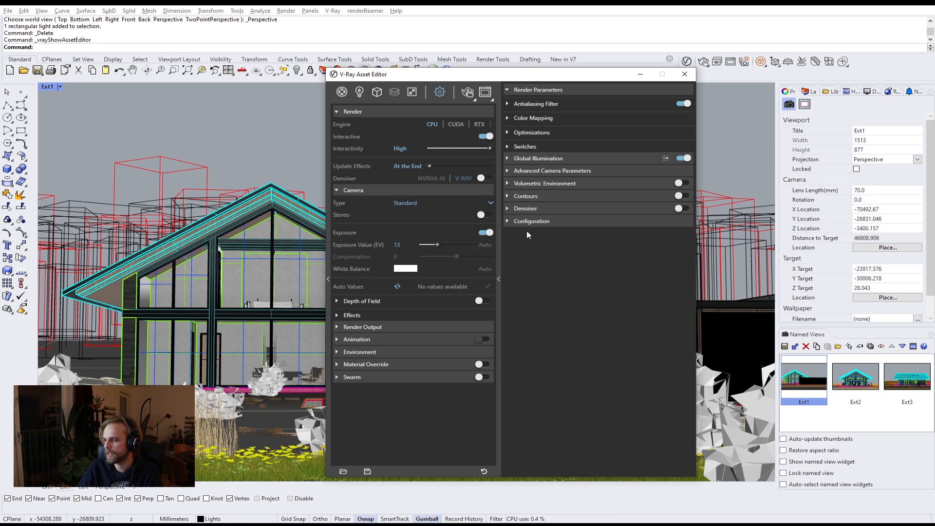
Set the camera effects' vignetting to 1 in the V-Ray render settings
left_click(343, 315)
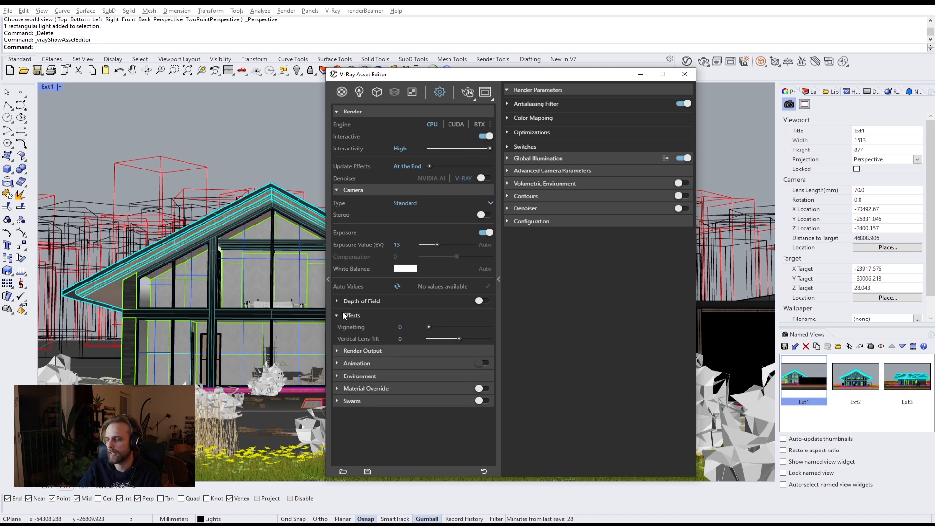
left_click(399, 327)
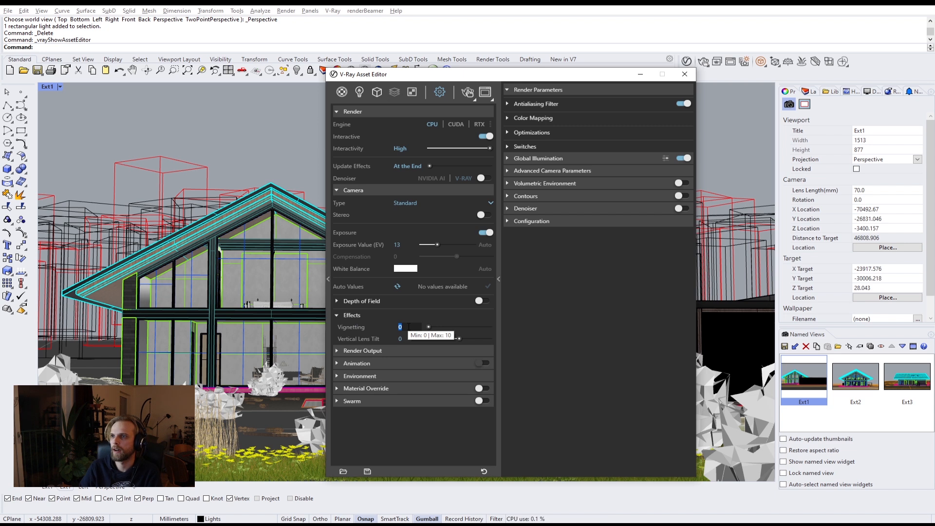
type("1")
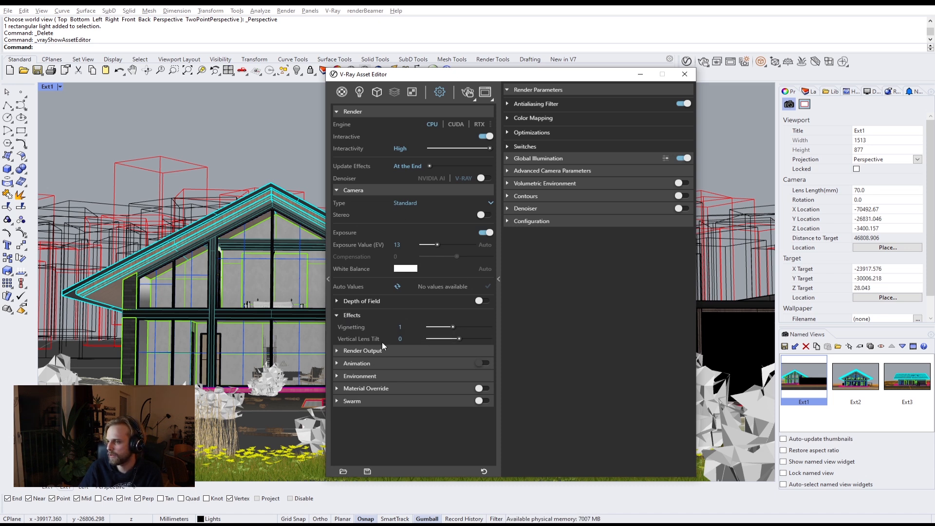
Inspect the render output's image width and height settings and collapse them again
left_click(359, 351)
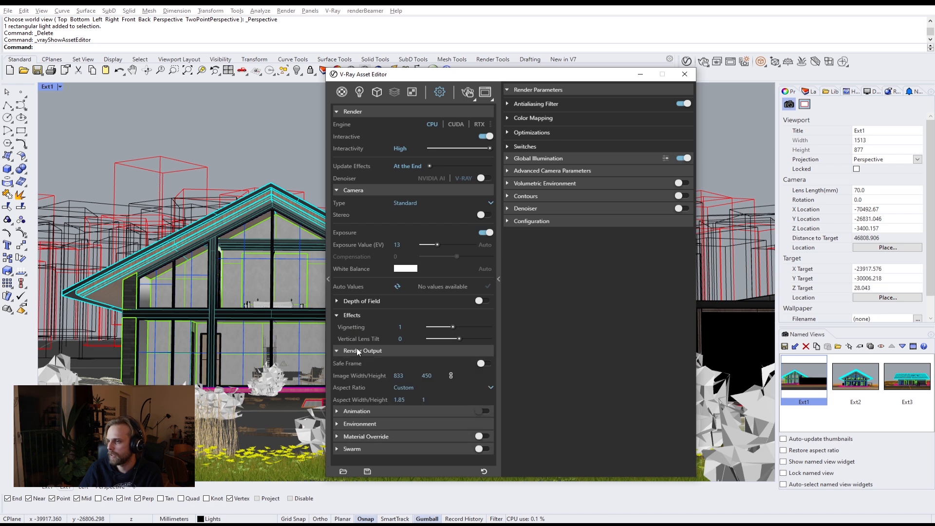
left_click(398, 376)
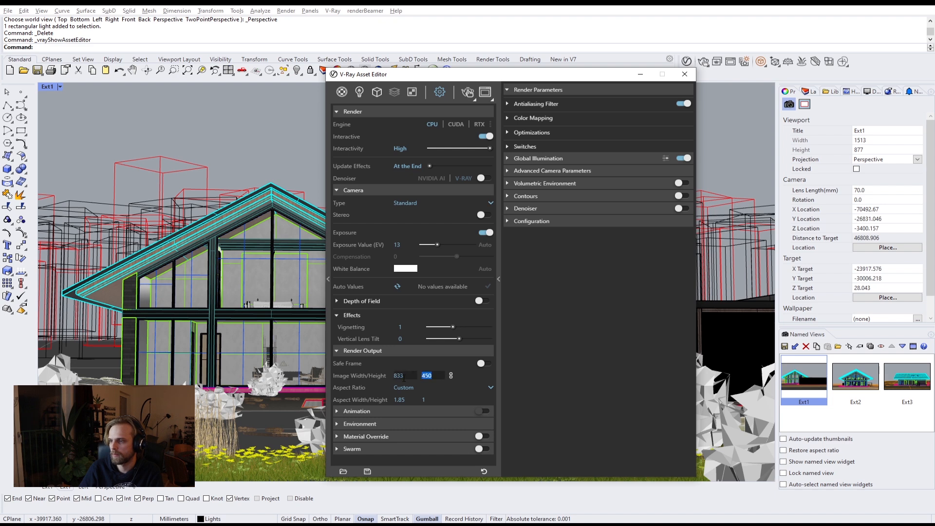
left_click(435, 378)
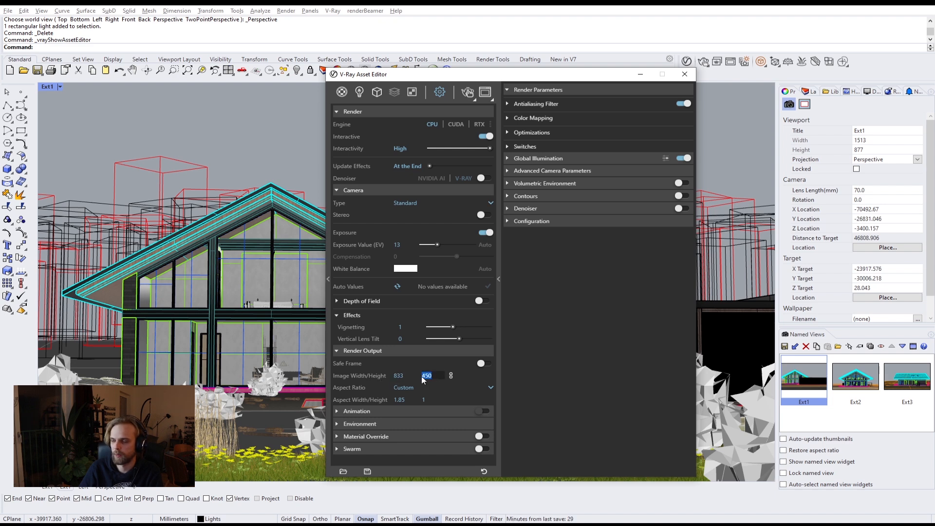
left_click(410, 375)
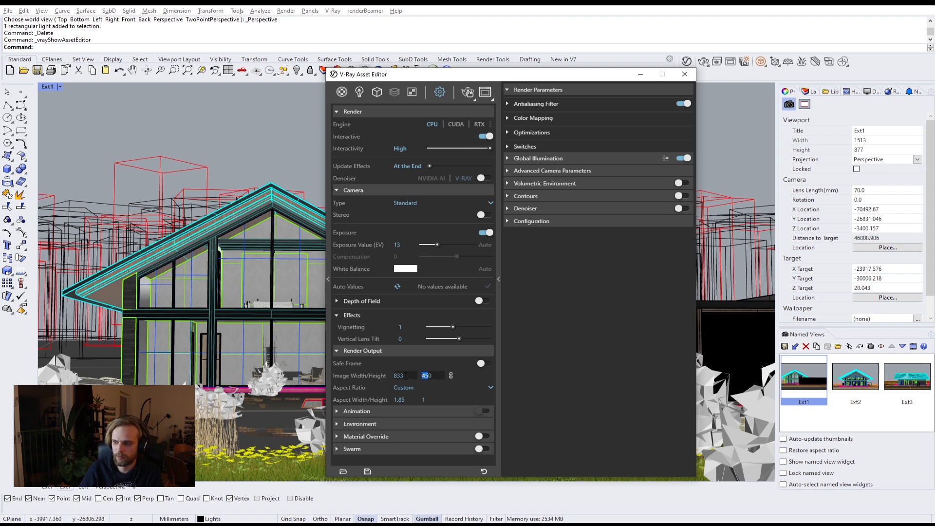
left_click(345, 352)
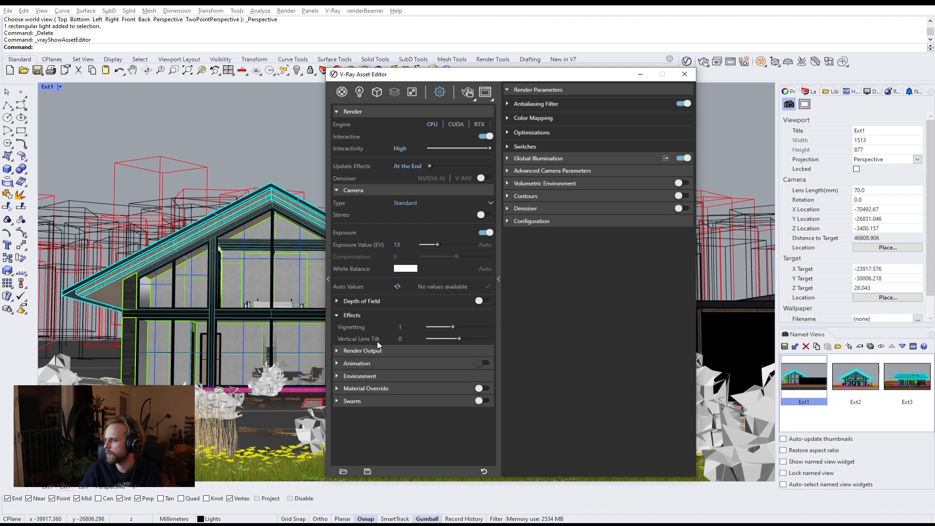
Expand the Volumetric Environment settings and look through the model's layer list down to its end
left_click(525, 183)
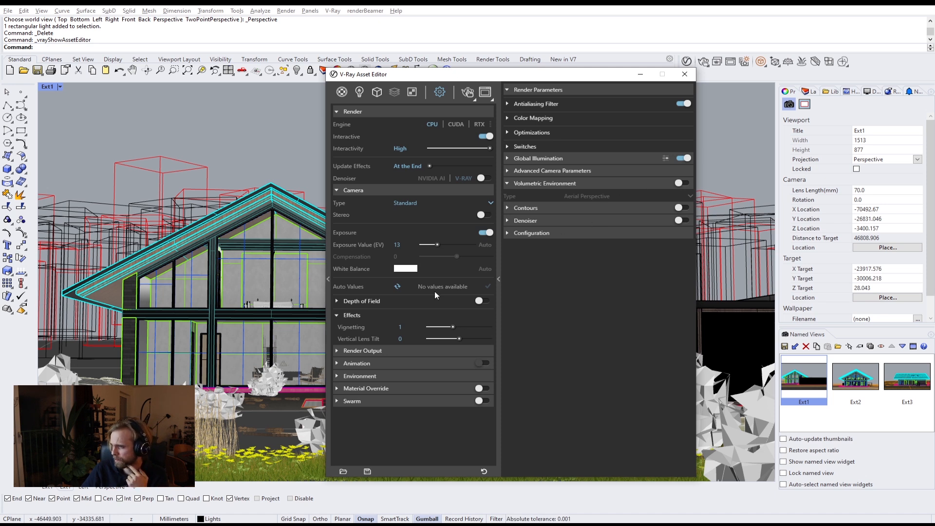
left_click(805, 93)
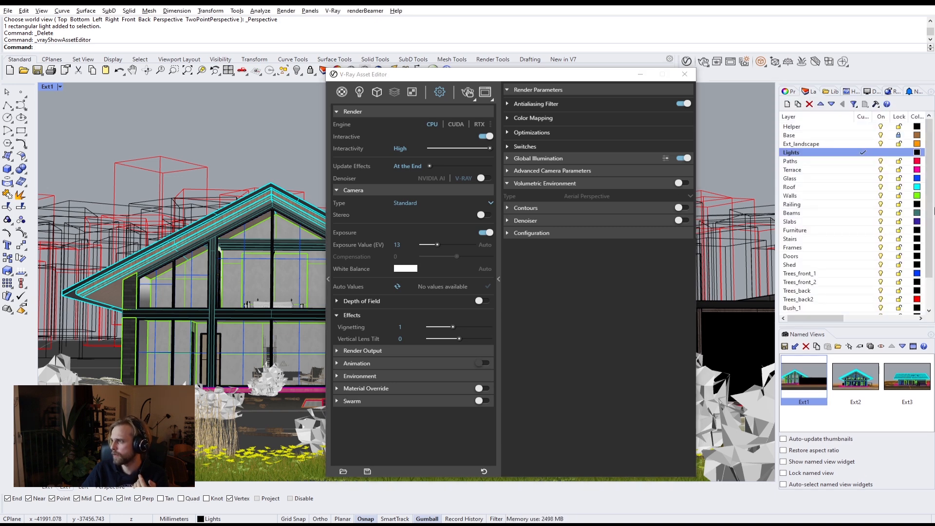
scroll(931, 205, "down", 2)
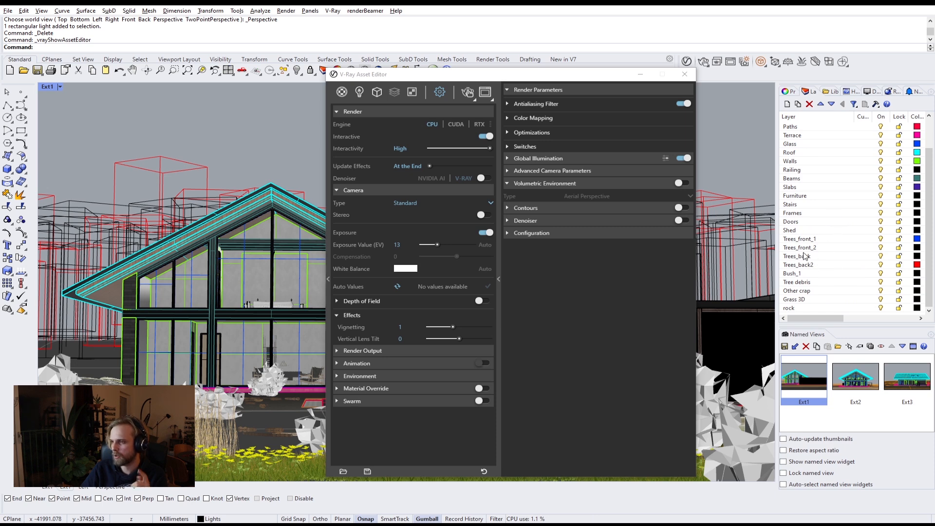
Enable Material Override with its default override color and start an interactive render of the Ext1 view
left_click(353, 388)
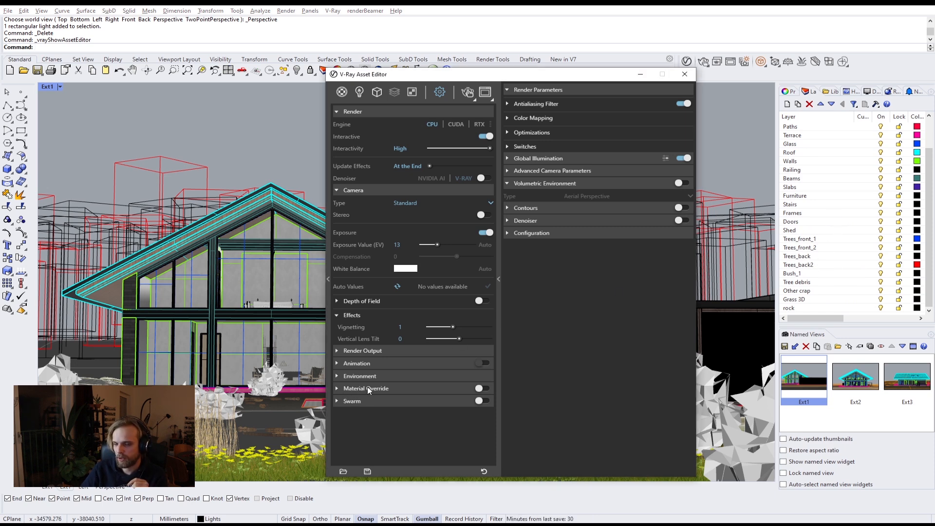
left_click(482, 389)
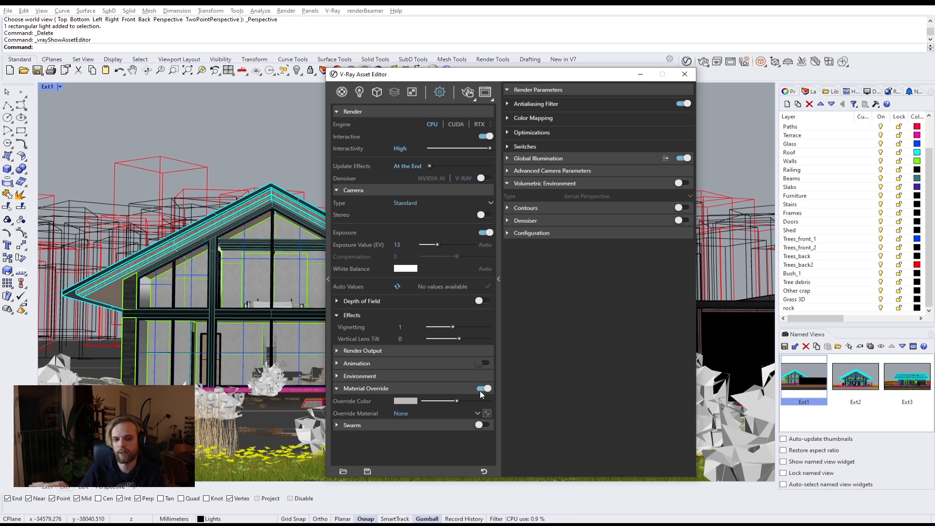
left_click(465, 93)
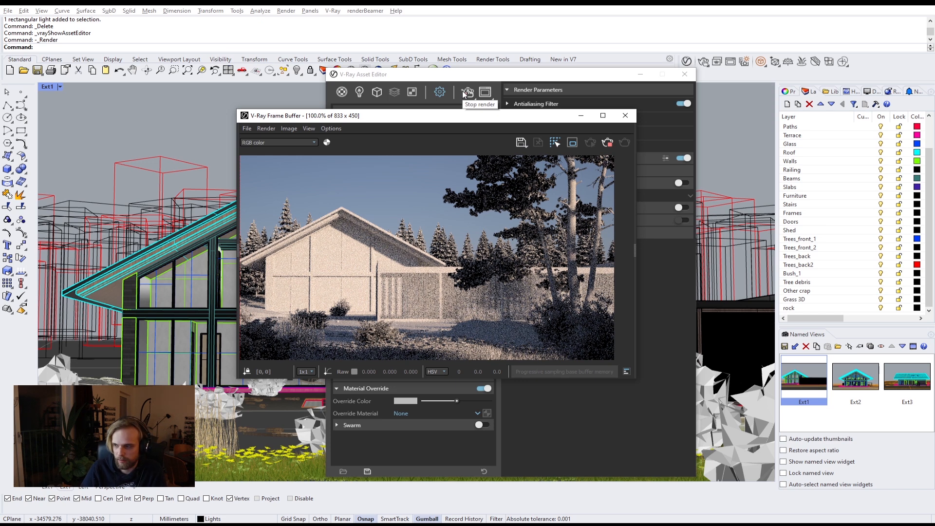
Widen the frame buffer to fit the whole render and arrange it side by side with the V-Ray Asset Editor
scroll(428, 253, "down", 3)
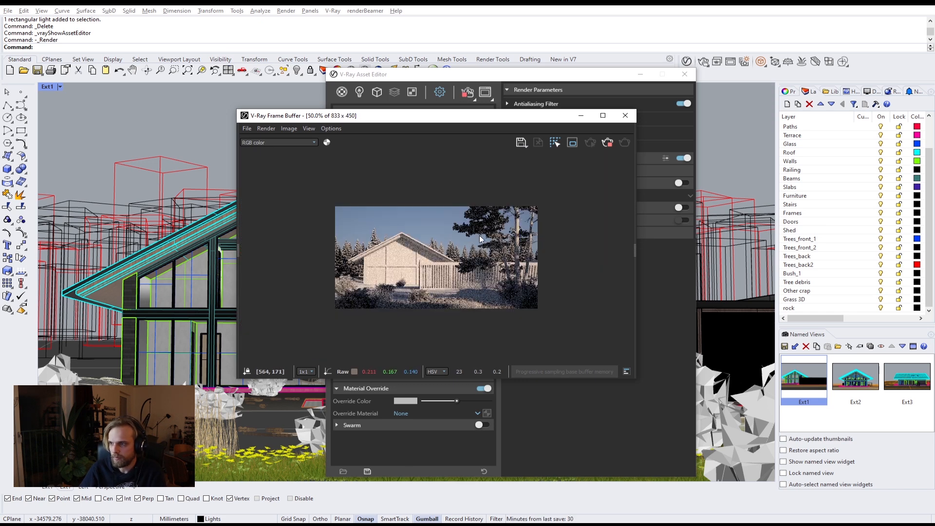
scroll(385, 248, "up", 3)
left_click_drag(237, 195, 136, 195)
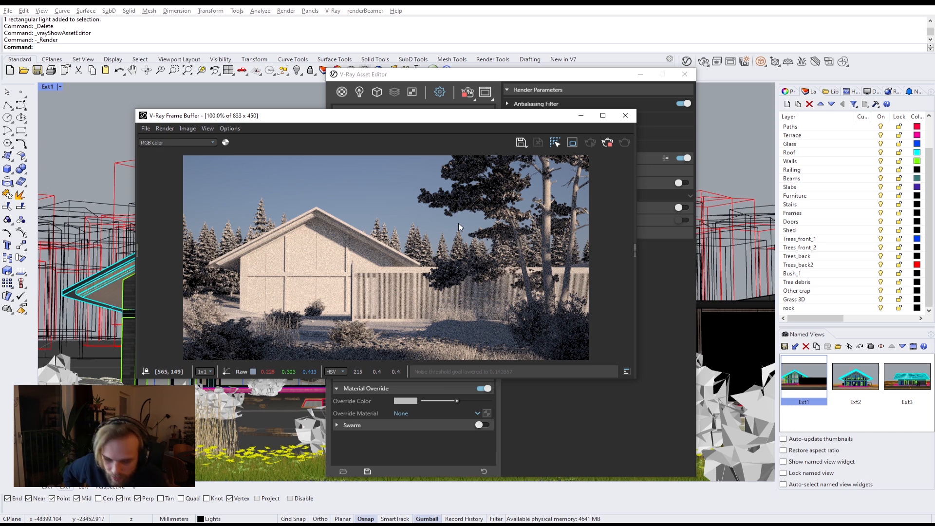
left_click_drag(378, 119, 345, 34)
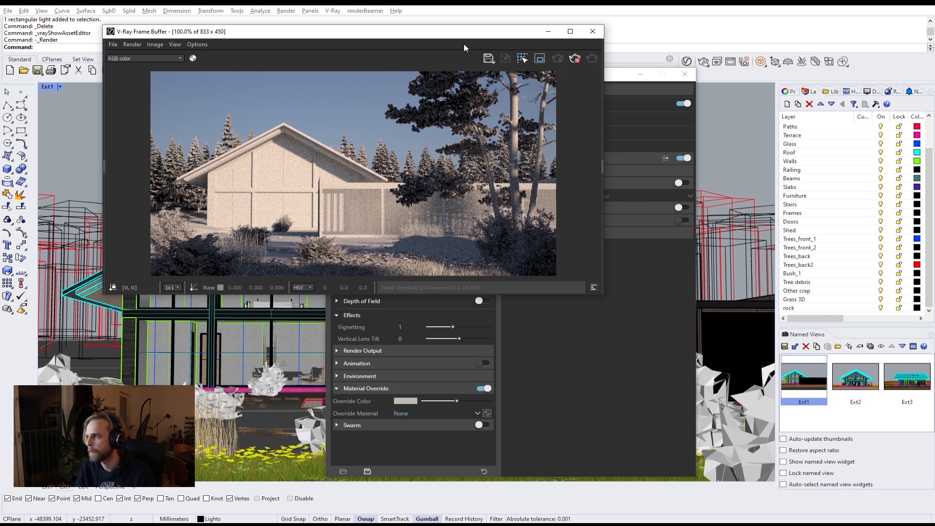
left_click_drag(445, 37, 347, 45)
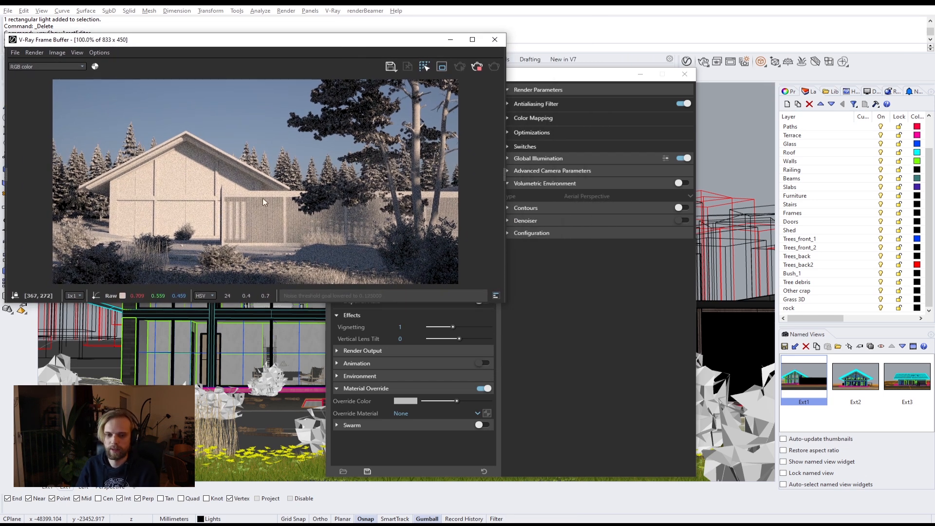
left_click(582, 316)
left_click_drag(503, 79, 683, 55)
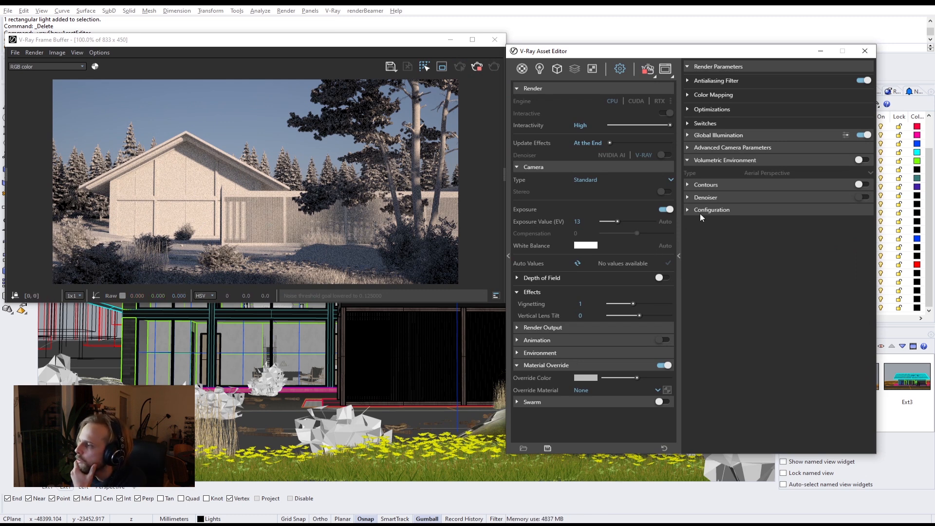
Turn on the Volumetric Environment and set its type to Environment Fog
left_click(865, 160)
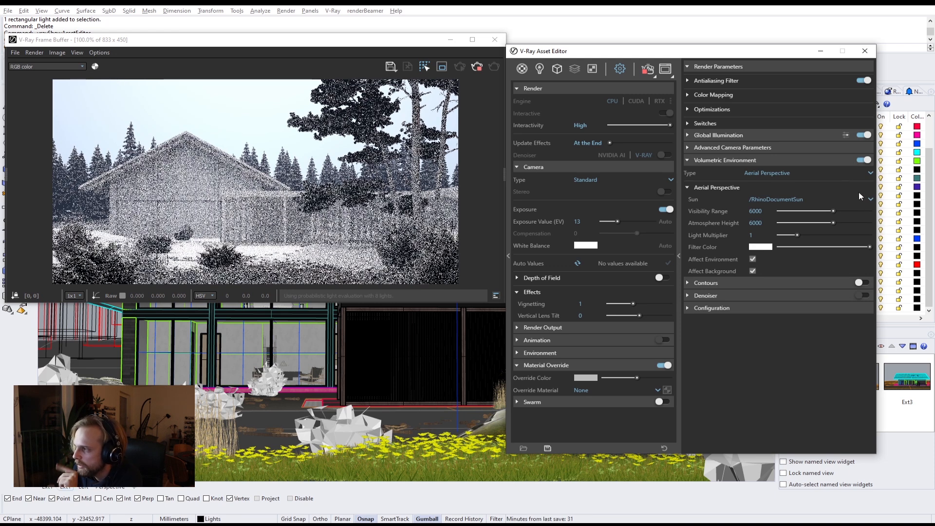
left_click(763, 173)
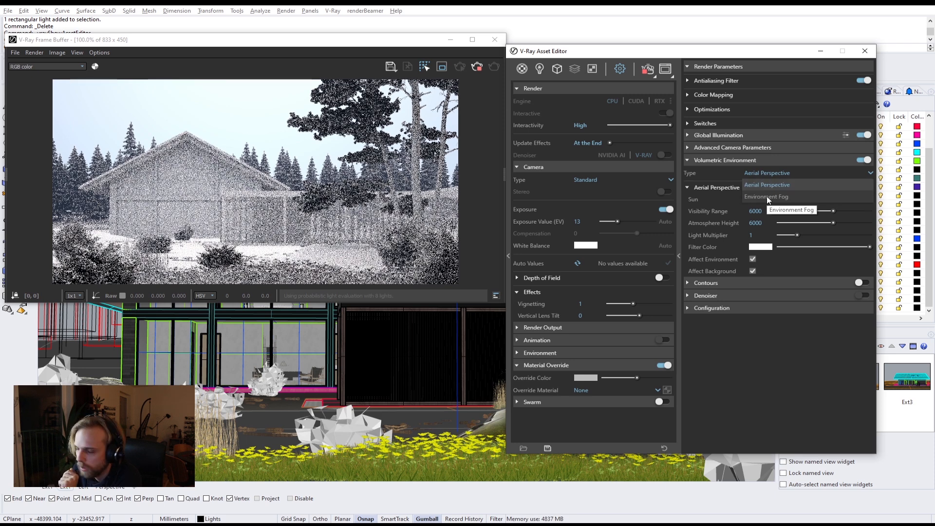
left_click(767, 197)
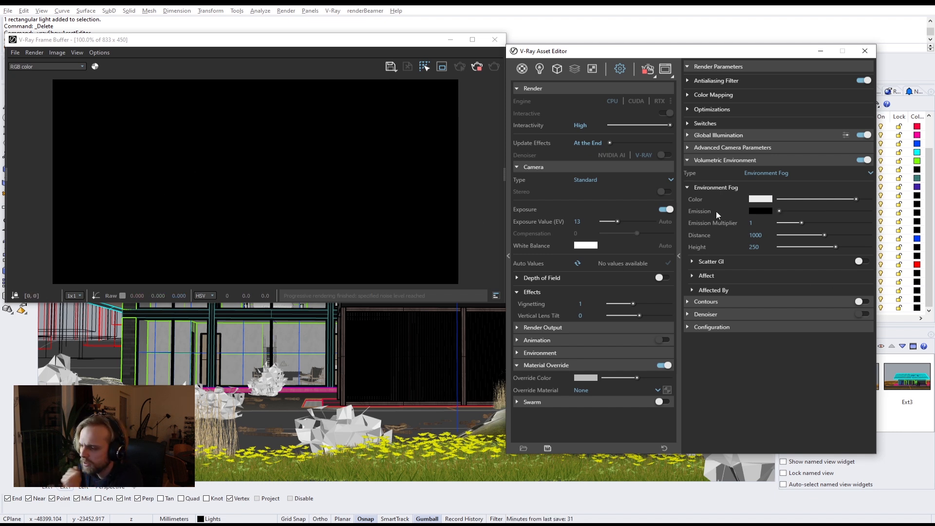
Show the house and surrounding trees from above and set the environment fog's distance to 10000
mouse_move(379, 361)
right_mouse_down()
mouse_move(349, 391)
mouse_move(369, 373)
right_mouse_up()
scroll(350, 391, "down", 2)
scroll(350, 390, "down", 3)
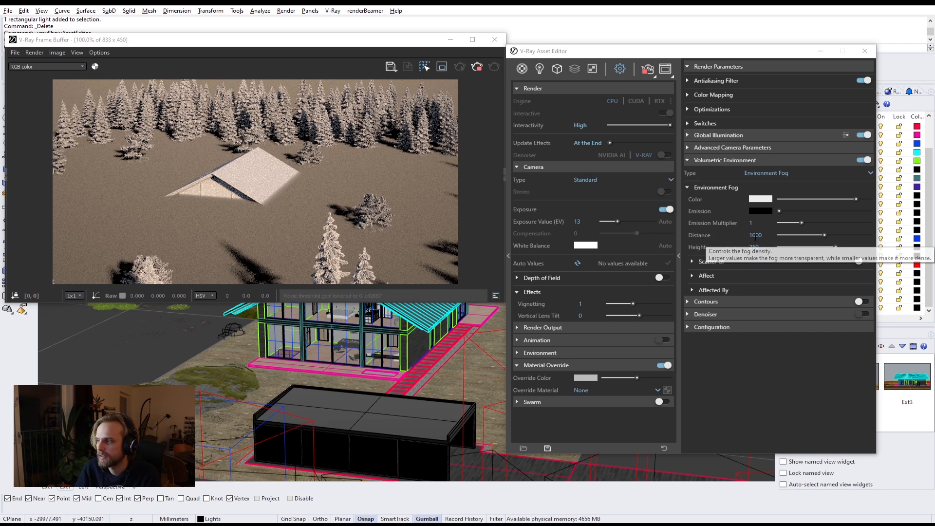
double_click(755, 236)
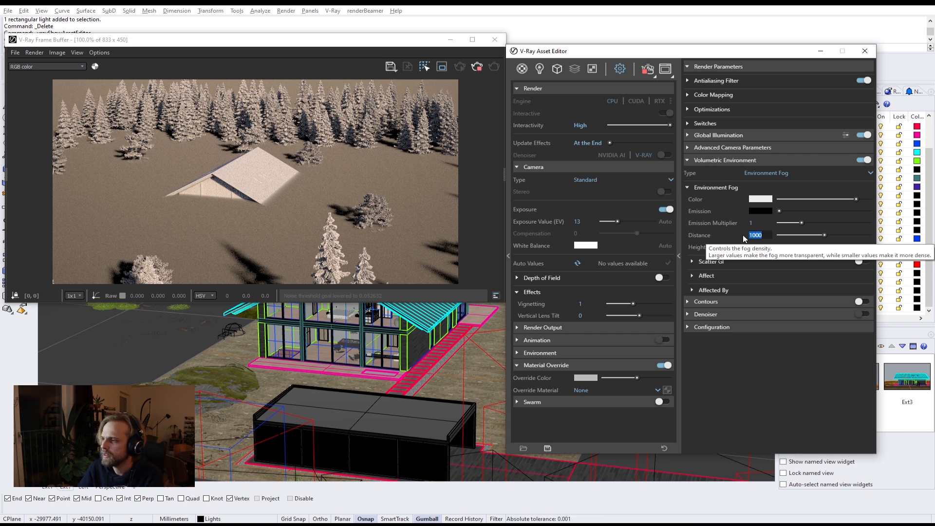
left_click(761, 235)
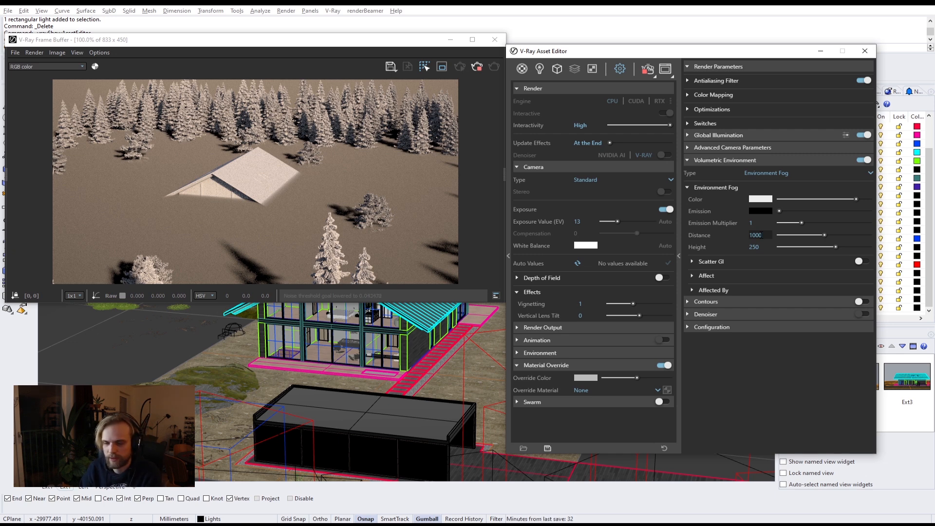
key("Return")
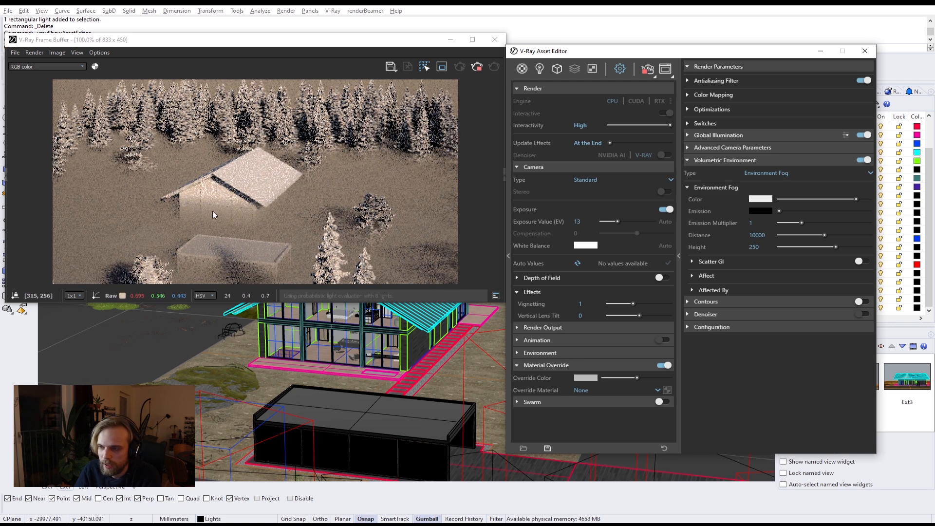
Set the environment fog's distance to 100000 and check the render from a lower viewing angle
left_click(766, 236)
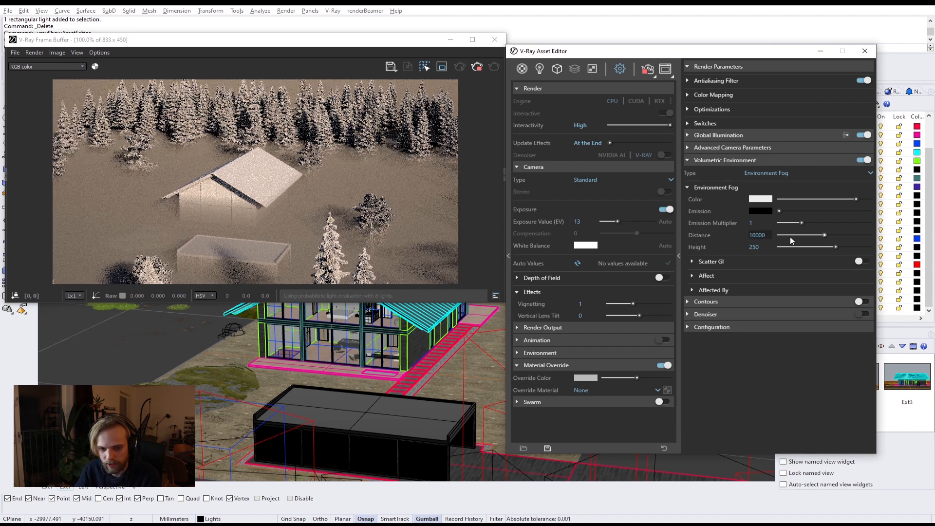
key("Return")
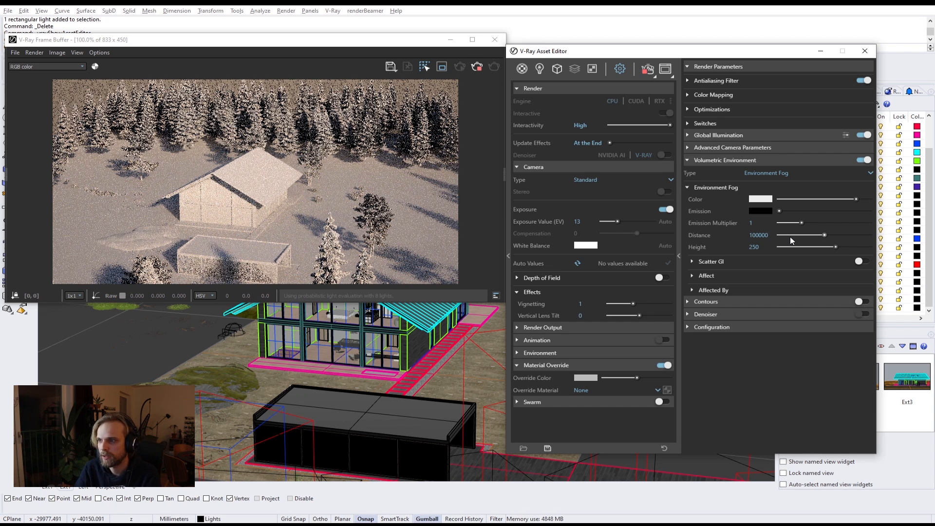
left_click(291, 229)
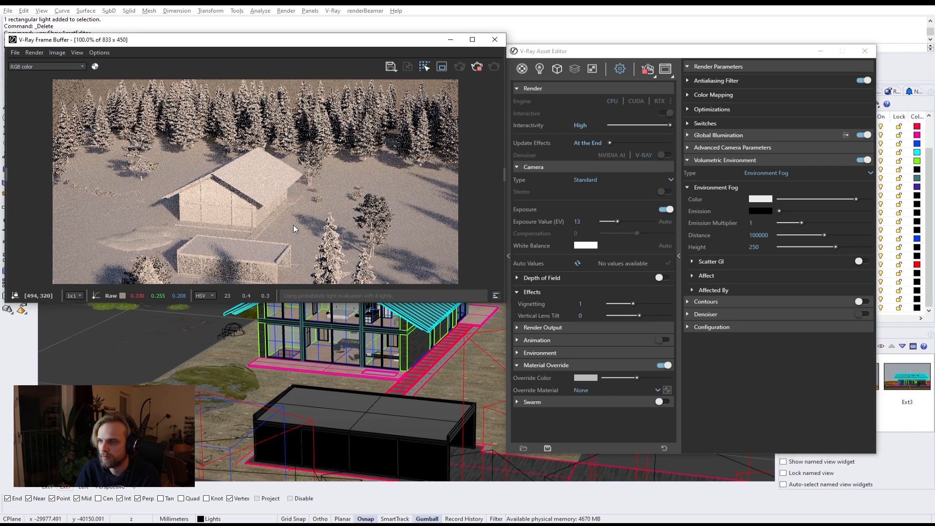
right_click_drag(295, 361, 301, 359)
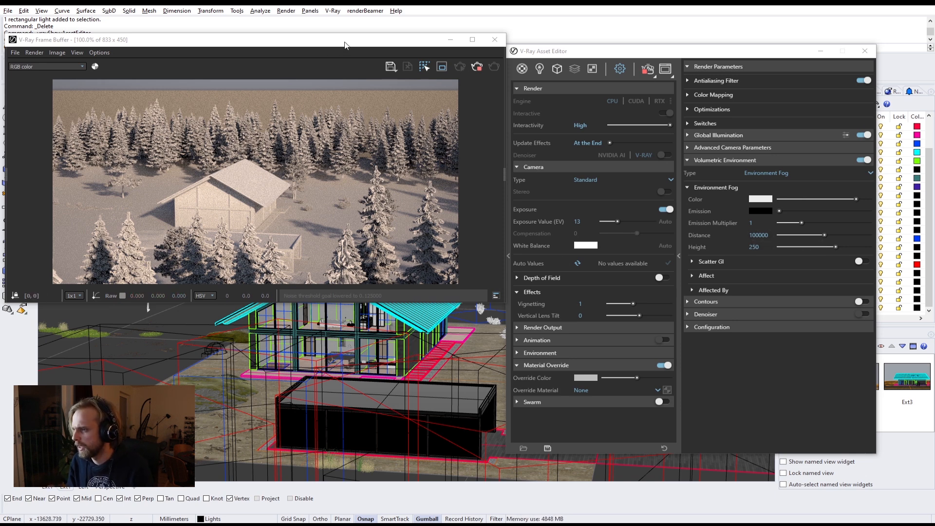
mouse_move(348, 44)
left_mouse_down()
mouse_move(375, 52)
mouse_move(361, 37)
left_mouse_up()
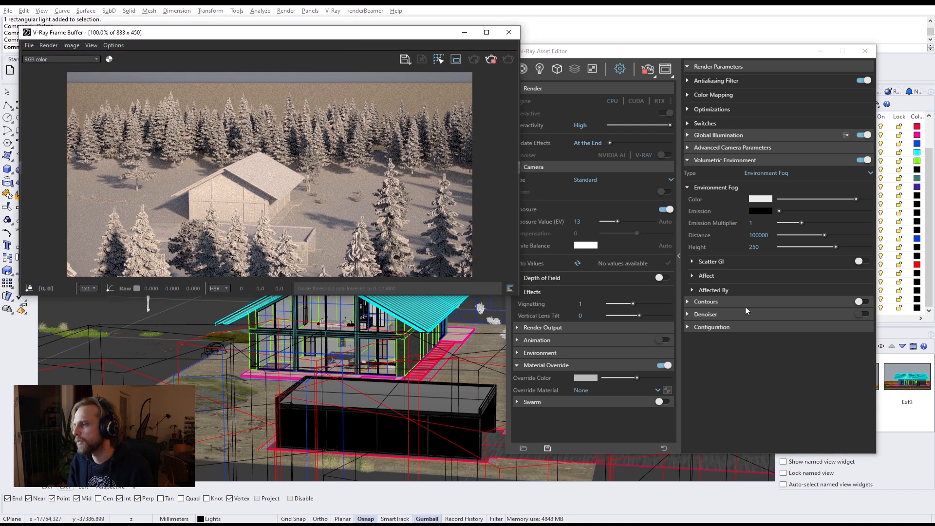
Set the environment fog's height to 50000
left_click_drag(761, 246, 746, 248)
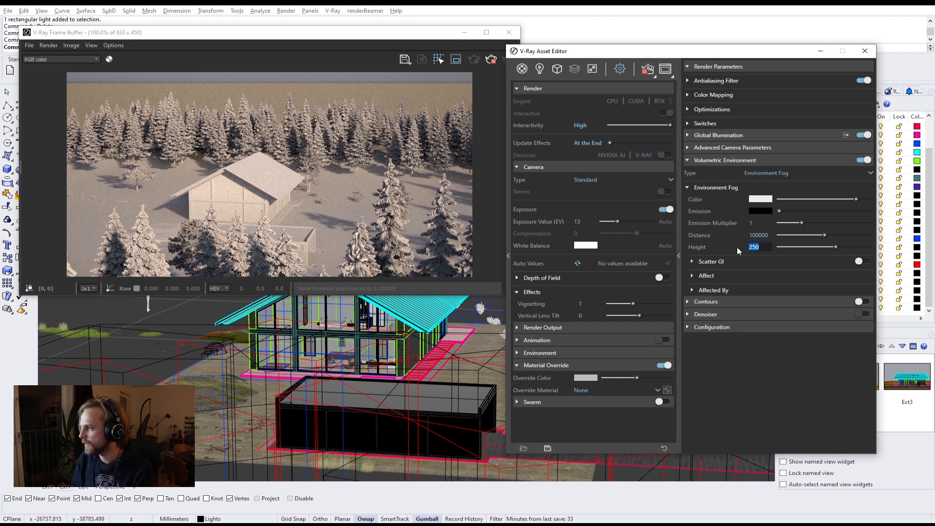
type("5")
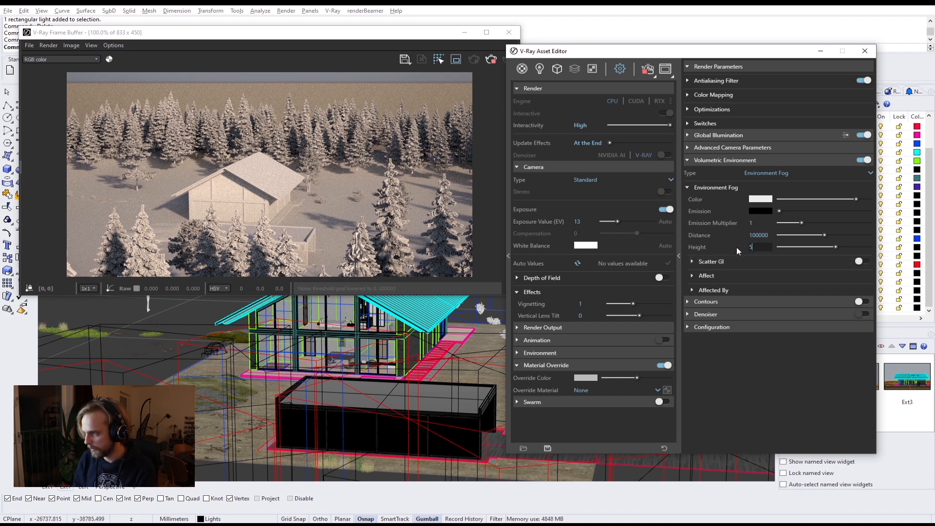
type("0000")
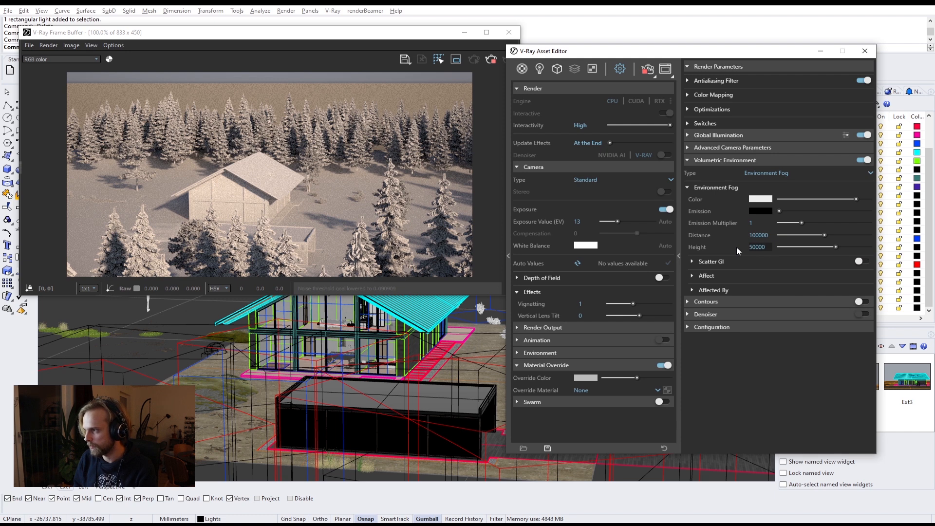
key("Return")
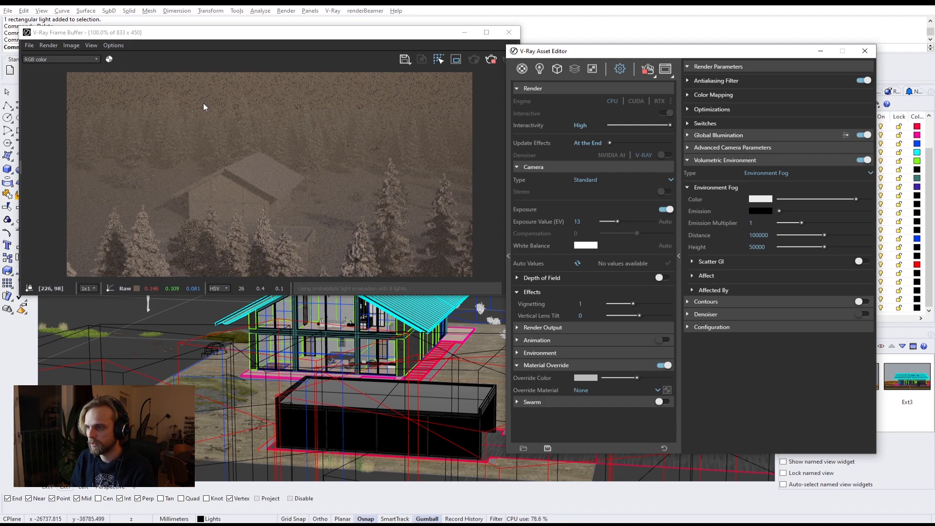
Check the fog from farther out and close to the house, and set its height to 0
scroll(303, 376, "down", 2)
scroll(303, 375, "down", 3)
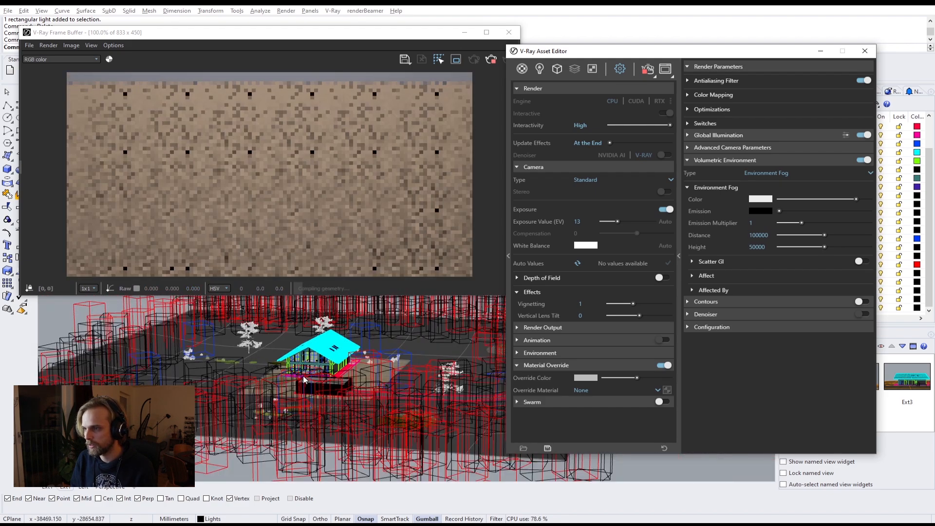
scroll(317, 356, "up", 6)
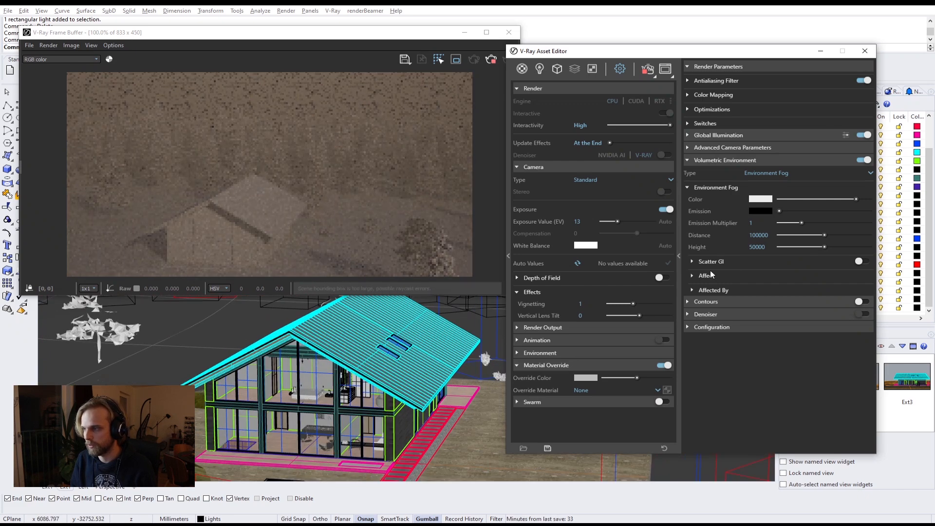
type("0")
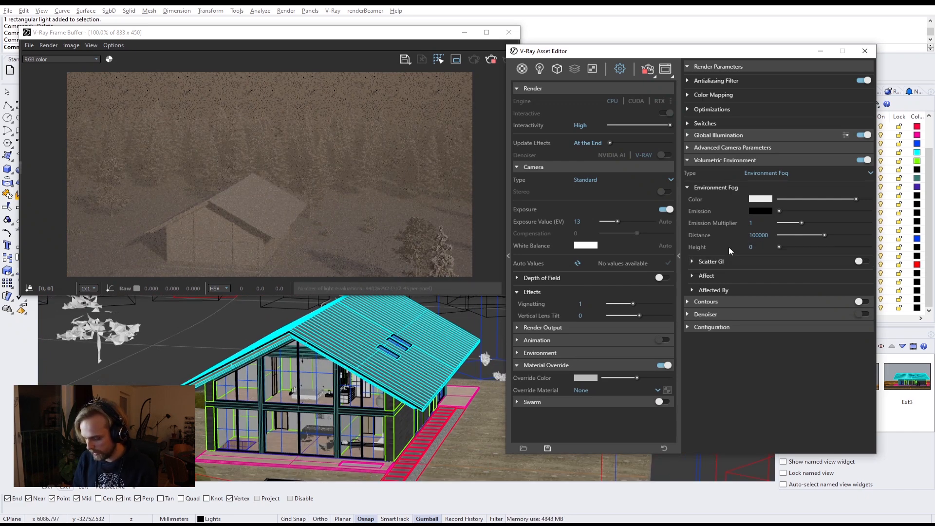
Set the environment fog's height to 5000
key("Return")
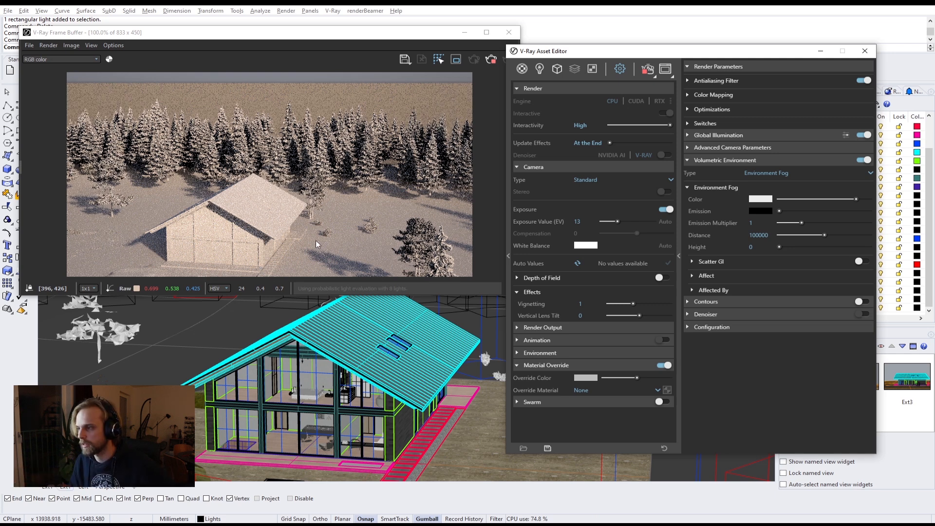
left_click(753, 247)
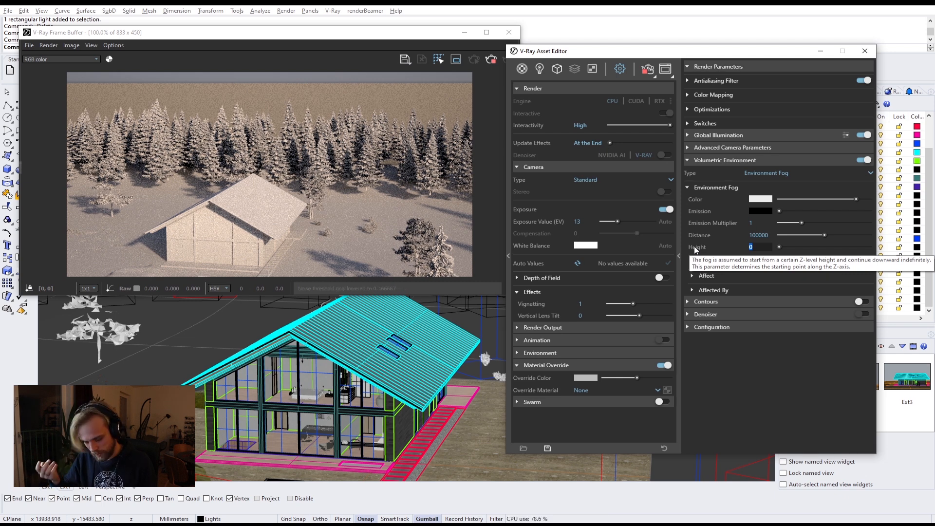
type("5000")
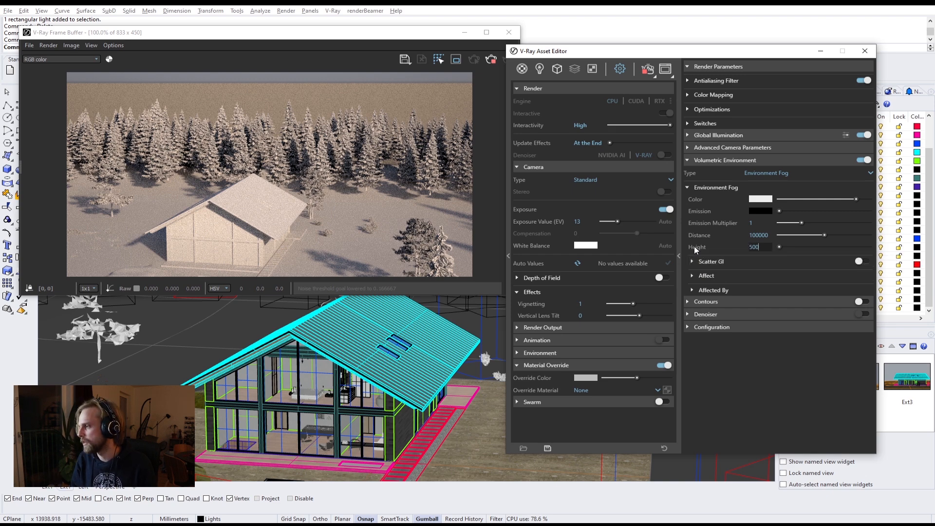
key("Return")
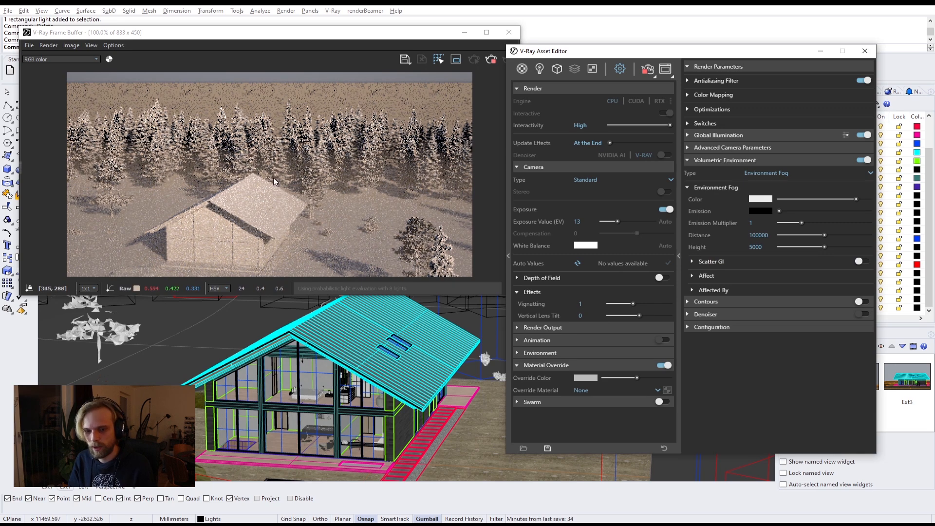
Restore the Ext1 named view and examine the fog around the house and background trees in the render
left_click_drag(542, 57, 398, 38)
left_click(811, 390)
double_click(810, 394)
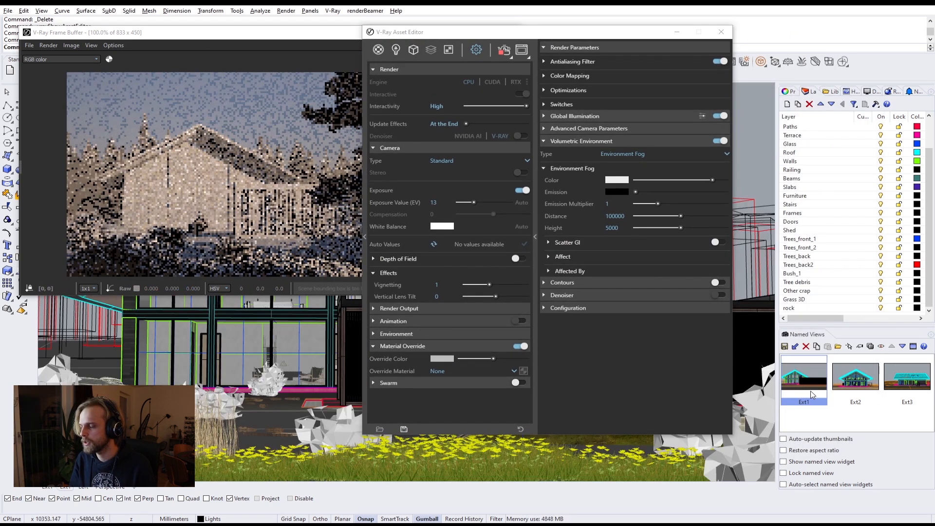
left_click_drag(539, 37, 699, 34)
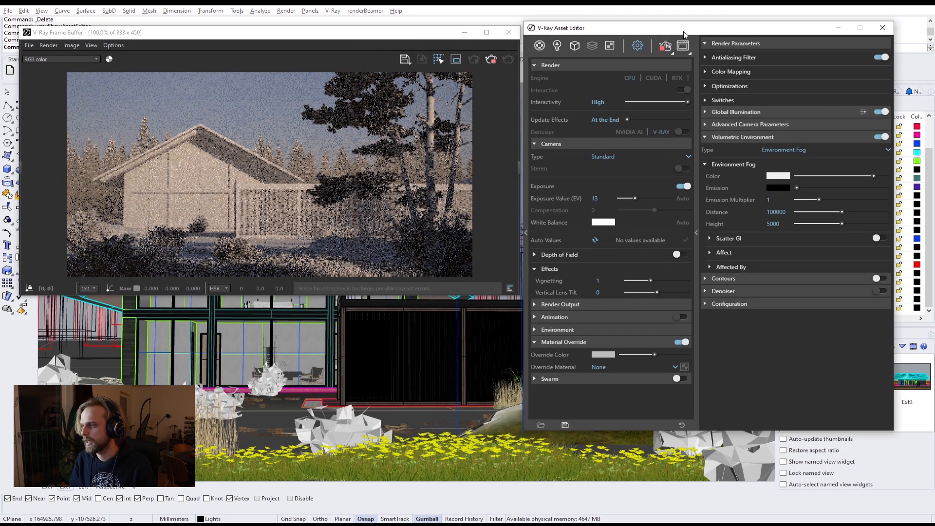
scroll(84, 178, "up", 1)
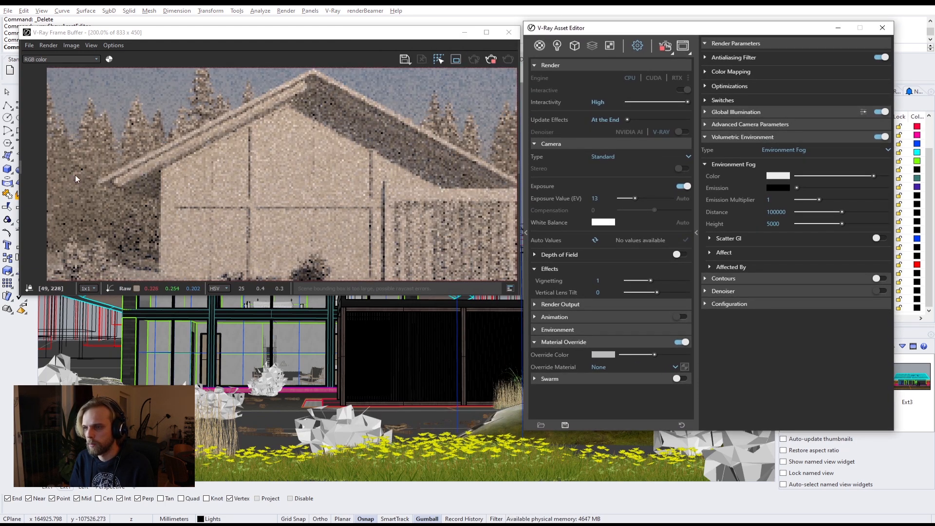
scroll(112, 180, "down", 1)
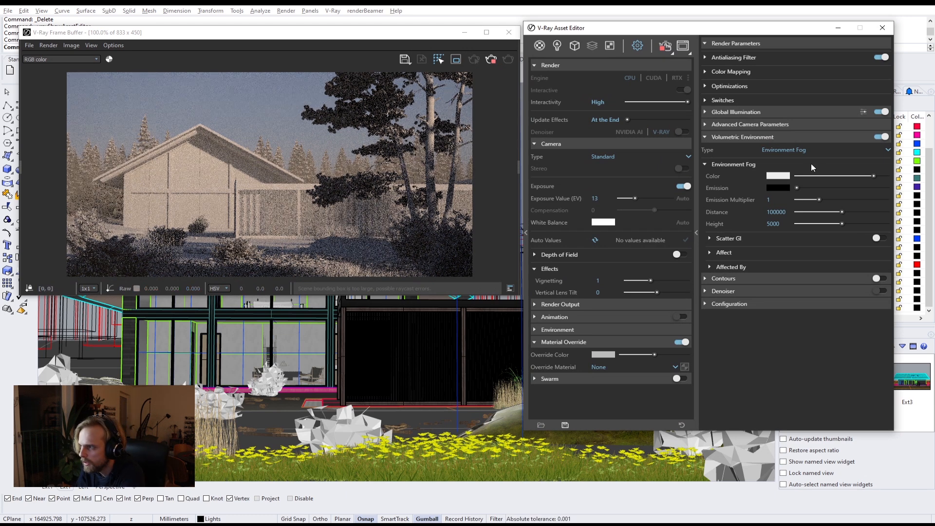
Compare the render with the volumetric environment off and on, and try a fog distance of 200000
left_click(880, 136)
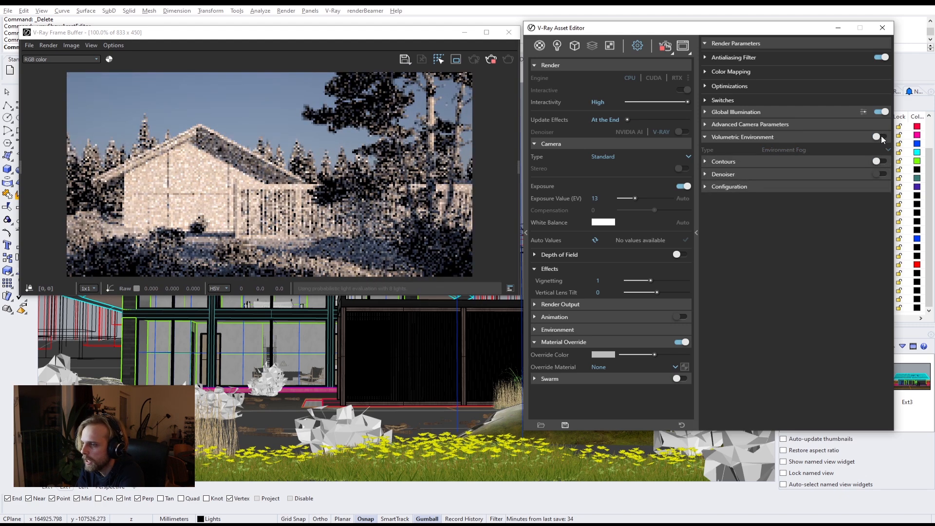
left_click(880, 137)
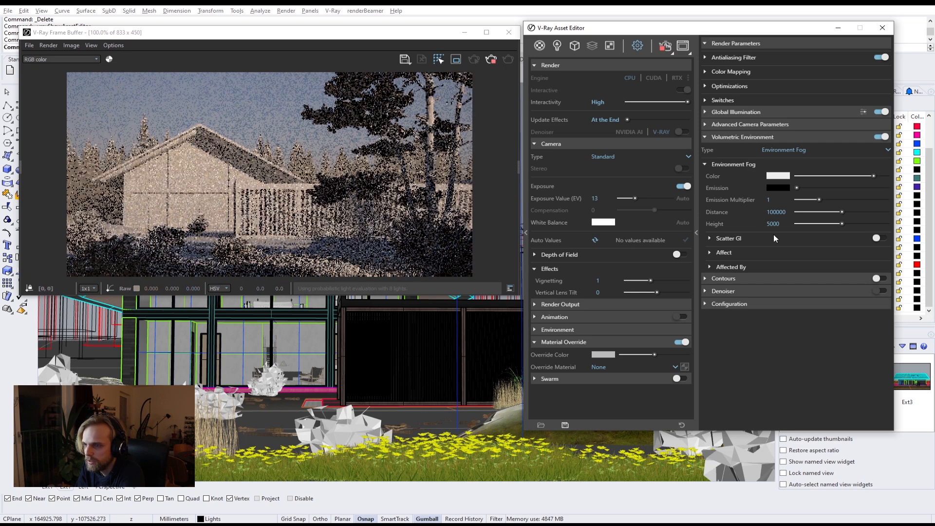
left_click_drag(768, 214, 772, 213)
type("2")
key("Return")
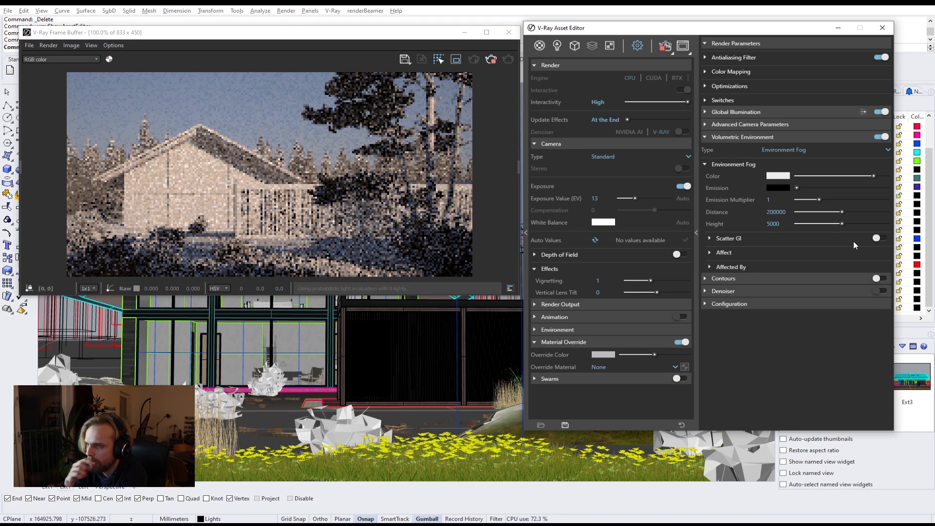
Try a fog distance of 400000, and raise it to 500000
left_click_drag(771, 213, 763, 212)
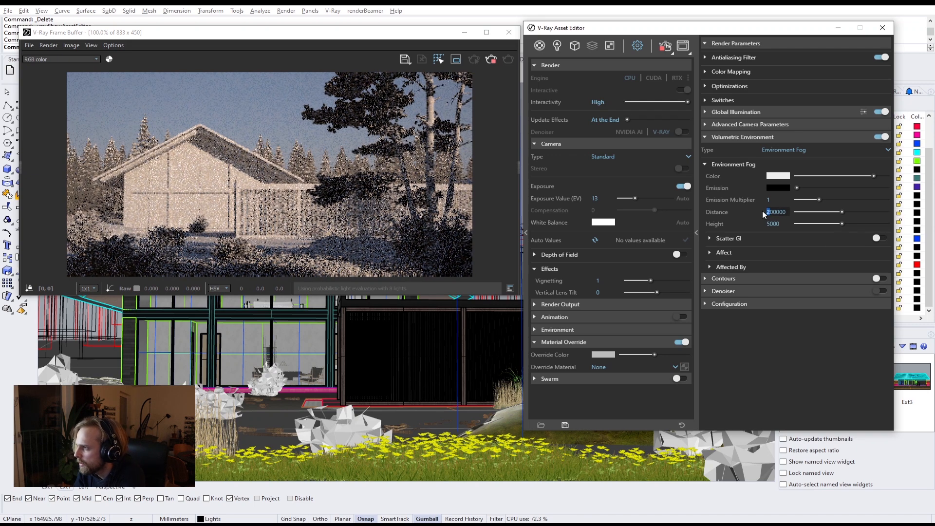
type("4")
key("Return")
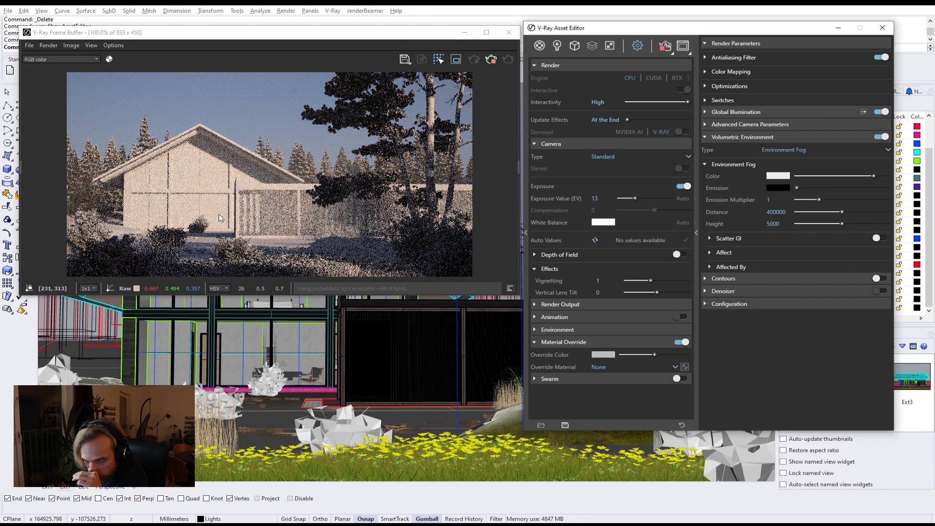
left_click(763, 212)
key("Return")
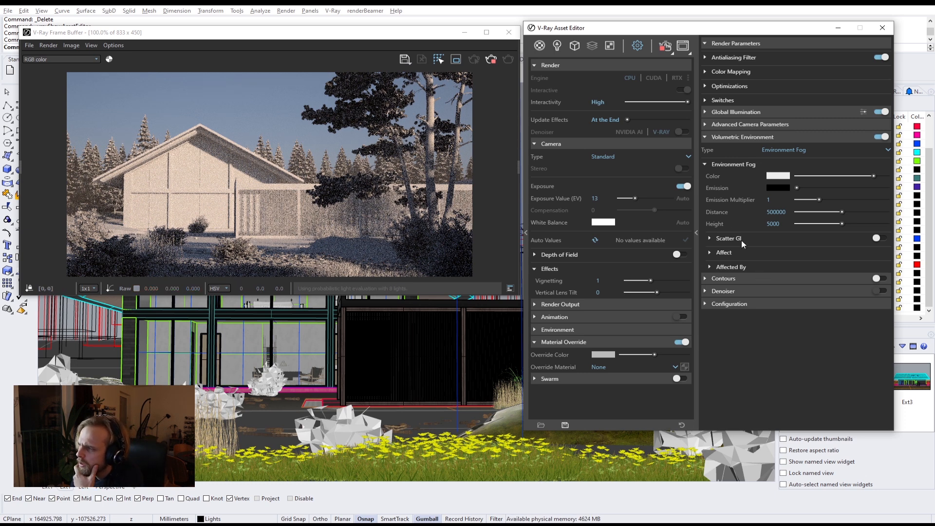
Test pure red as the environment fog's color, and set the color to pure white
left_click(778, 177)
left_click_drag(406, 248, 577, 194)
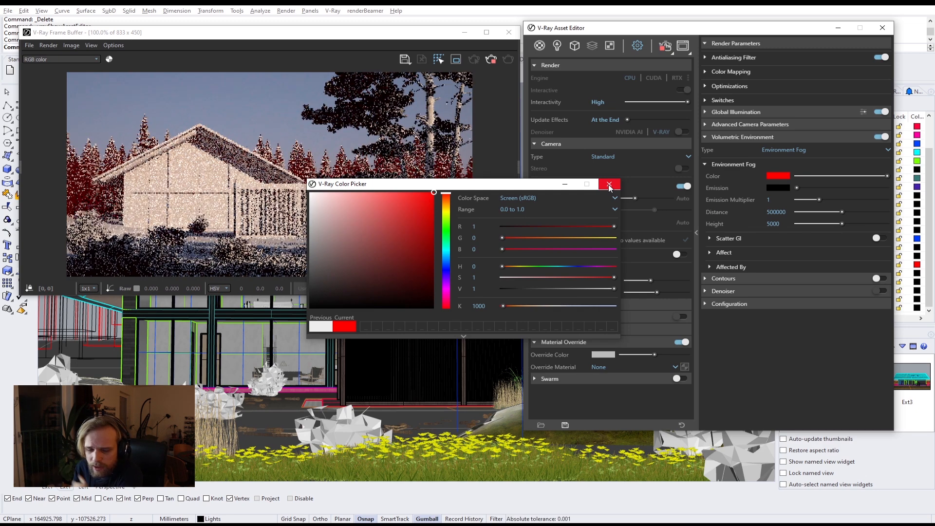
left_click_drag(380, 224, 301, 183)
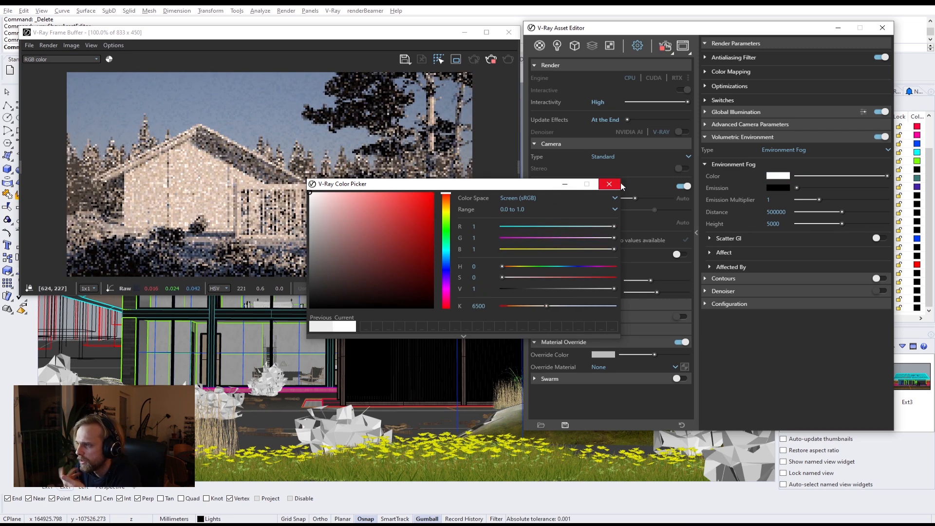
left_click(609, 183)
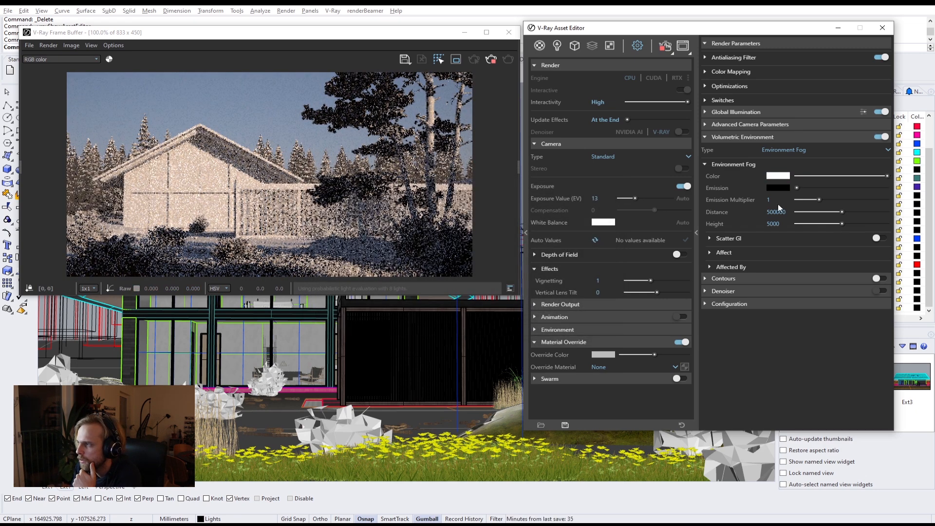
Try pure red as the environment fog's emission color, and return the emission to black
left_click(778, 188)
left_click_drag(432, 255, 512, 178)
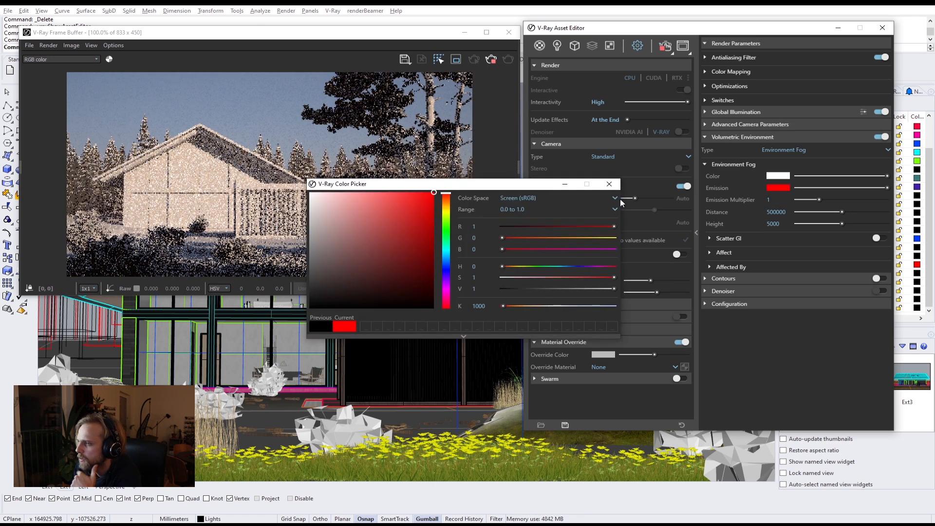
left_click_drag(381, 245, 361, 191)
left_click_drag(310, 164, 308, 166)
left_click_drag(333, 245, 307, 313)
left_click(610, 183)
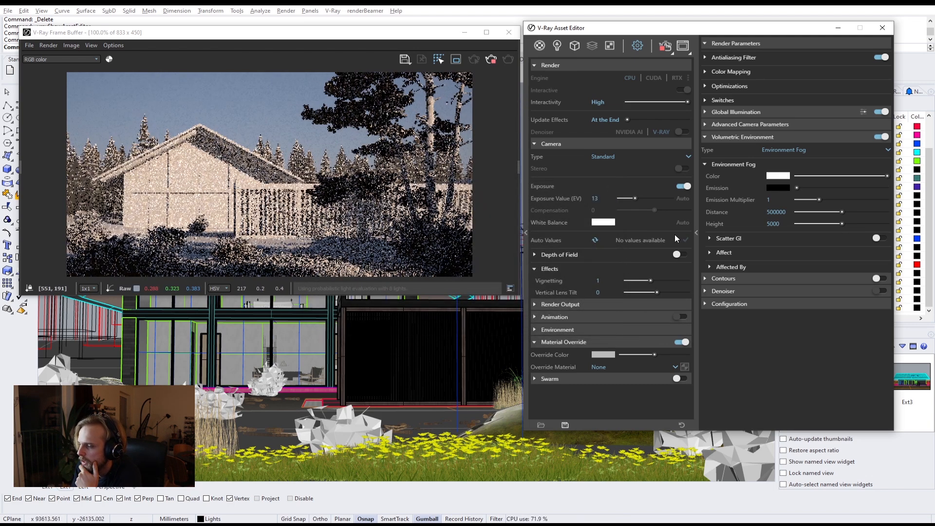
Enable Scatter GI for the environment fog and turn off the material override
left_click(724, 239)
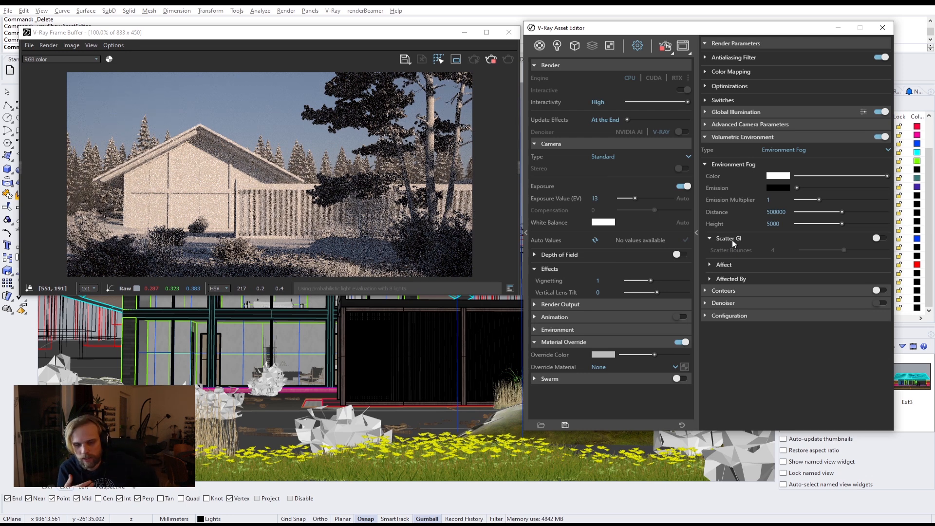
left_click(878, 238)
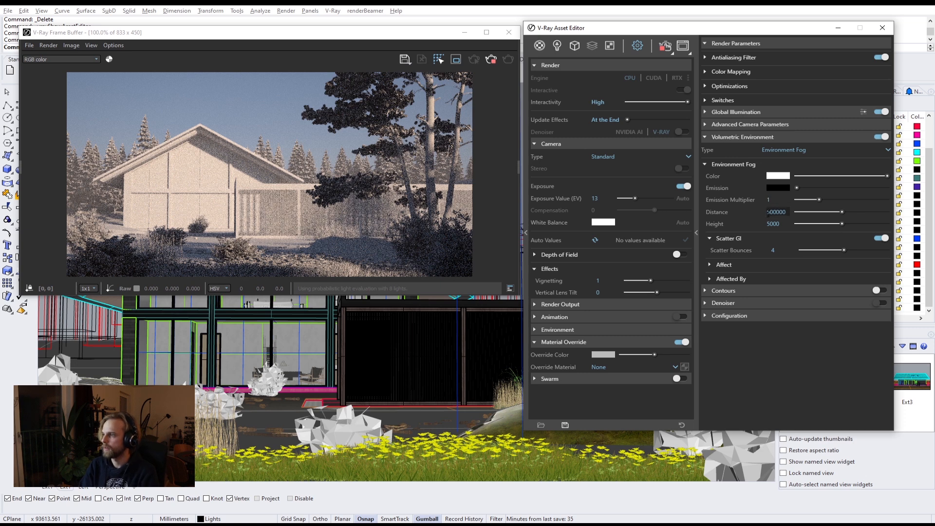
mouse_move(752, 219)
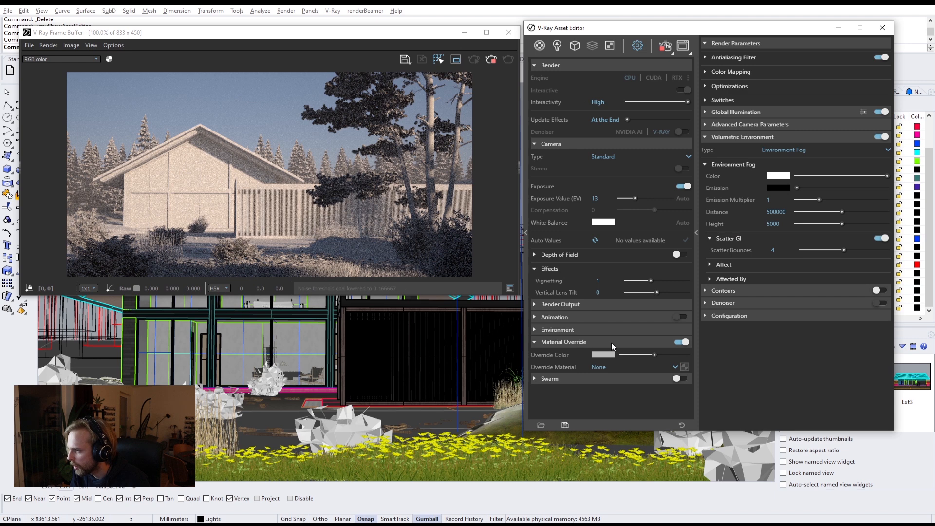
left_click(680, 344)
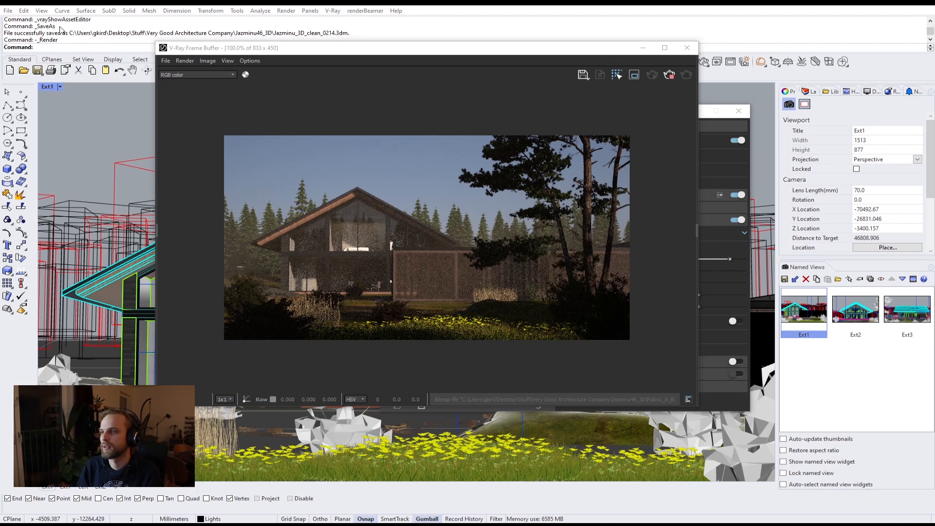
Arrange the render and the render settings side by side, and examine the fog over the house and trees up close
left_click_drag(482, 48, 414, 45)
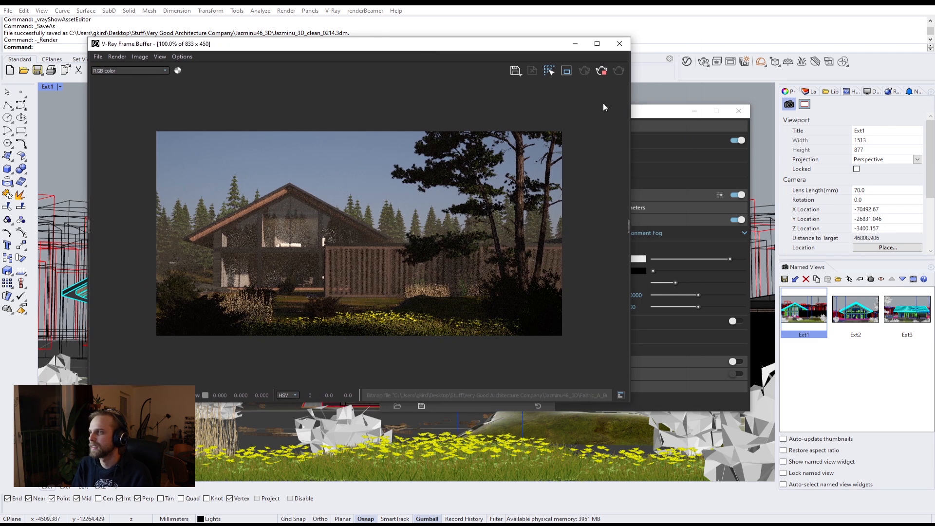
left_click(294, 51)
left_click_drag(337, 47, 291, 48)
left_click_drag(702, 79, 769, 77)
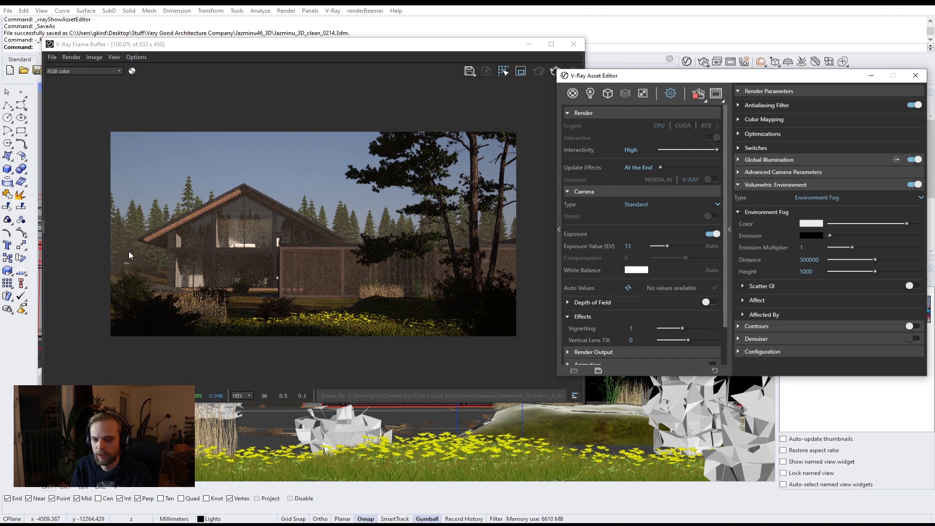
scroll(128, 252, "up", 1)
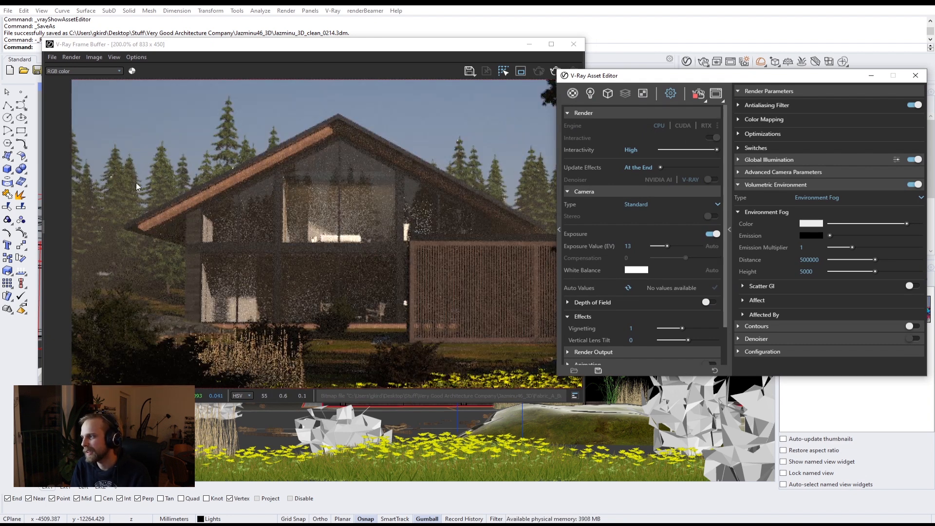
scroll(168, 223, "down", 1)
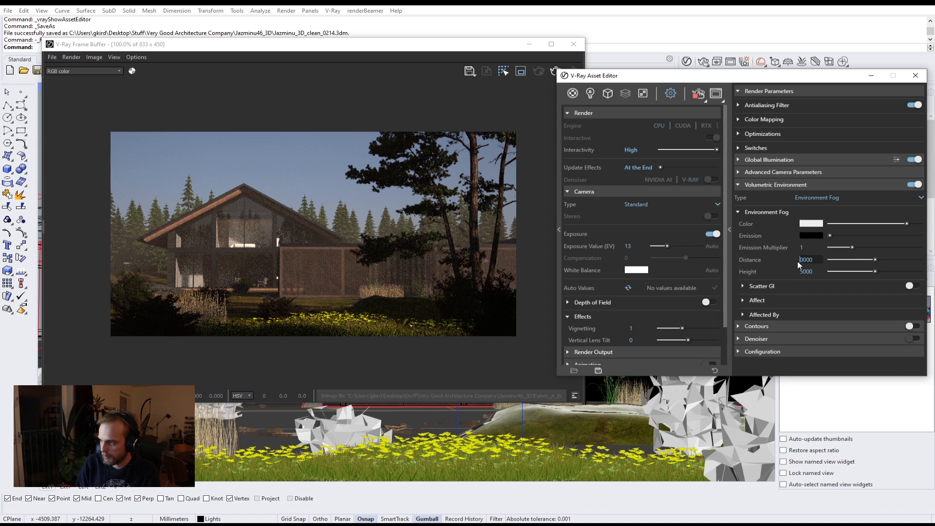
Set the environment fog's distance to 750000 and its height to 4000
key("Return")
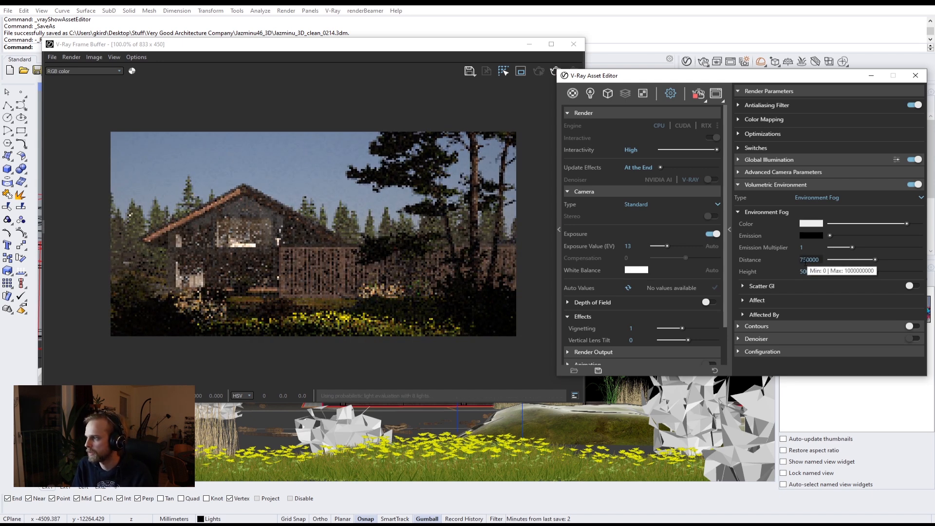
left_click(805, 272)
left_click_drag(805, 271, 799, 273)
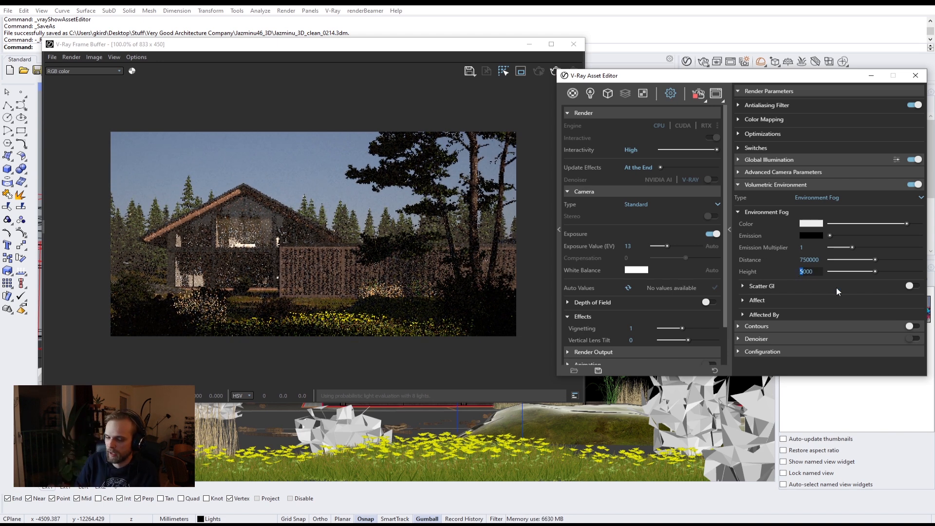
type("4")
key("Return")
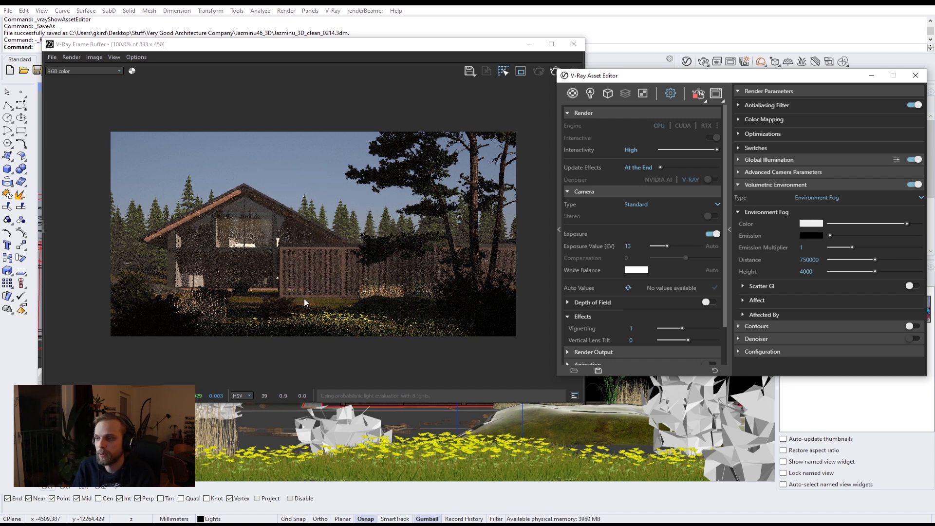
Examine the lower part of the house and foreground up close, and stop the interactive render
scroll(293, 302, "up", 1)
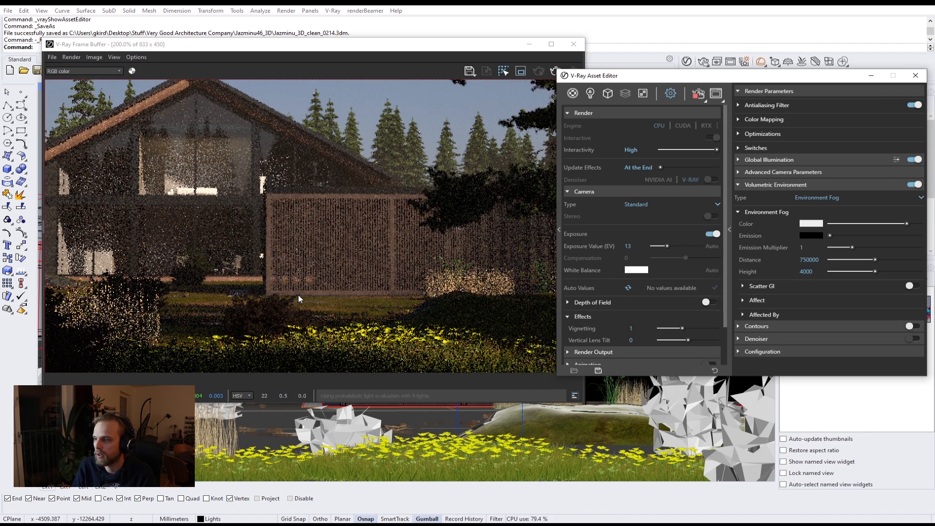
scroll(378, 295, "down", 1)
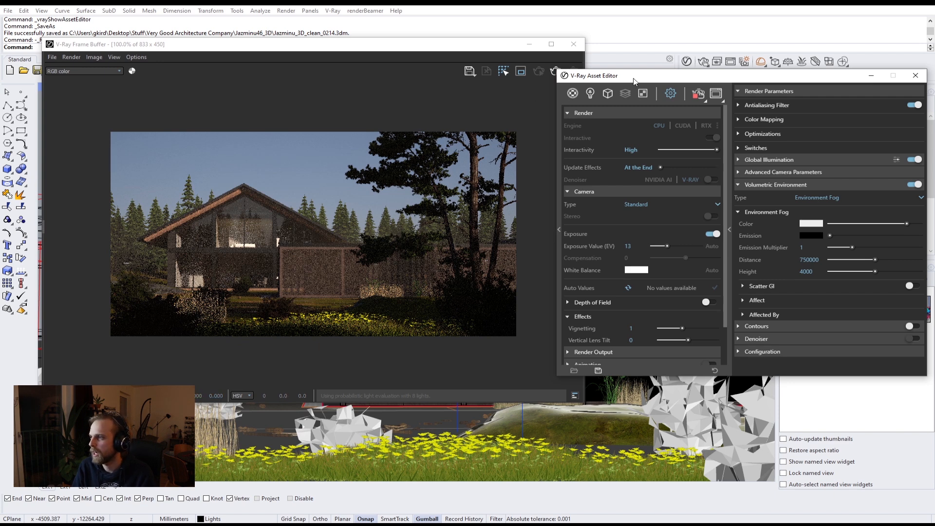
mouse_move(703, 98)
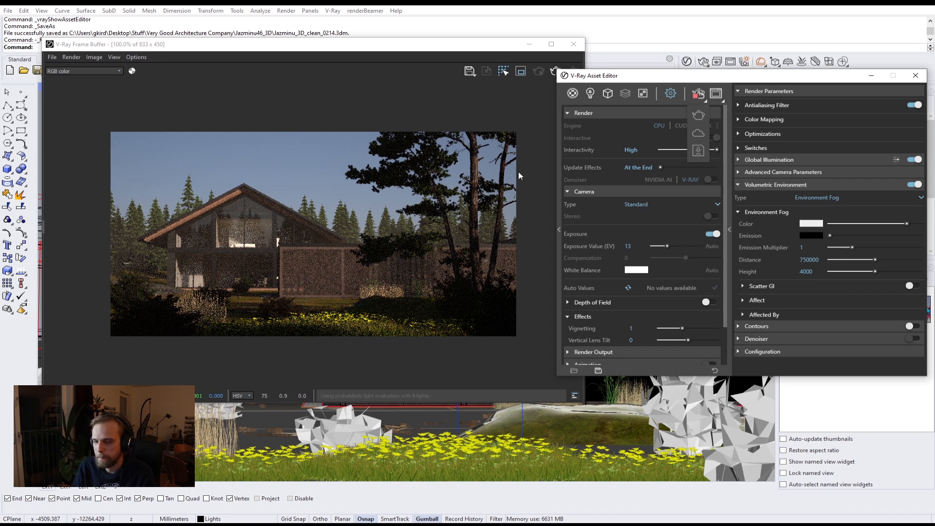
left_click(697, 95)
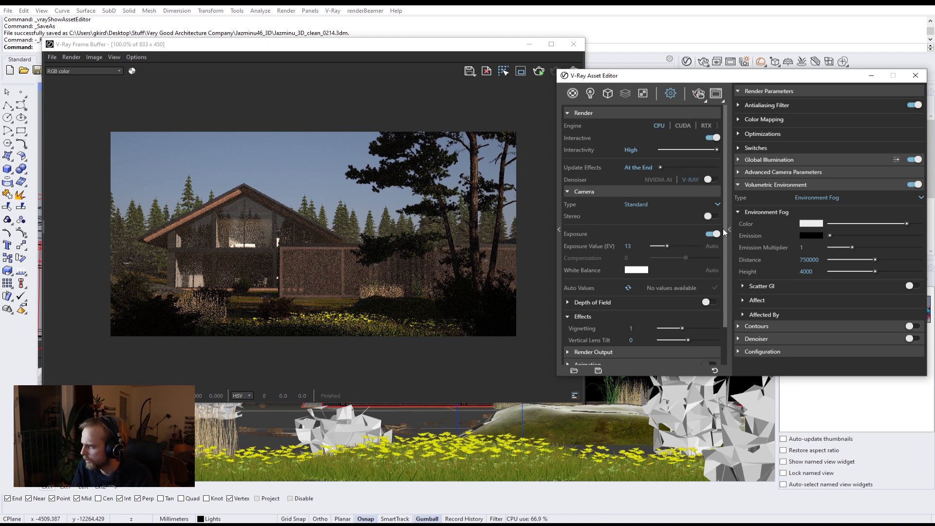
left_click_drag(725, 234, 724, 297)
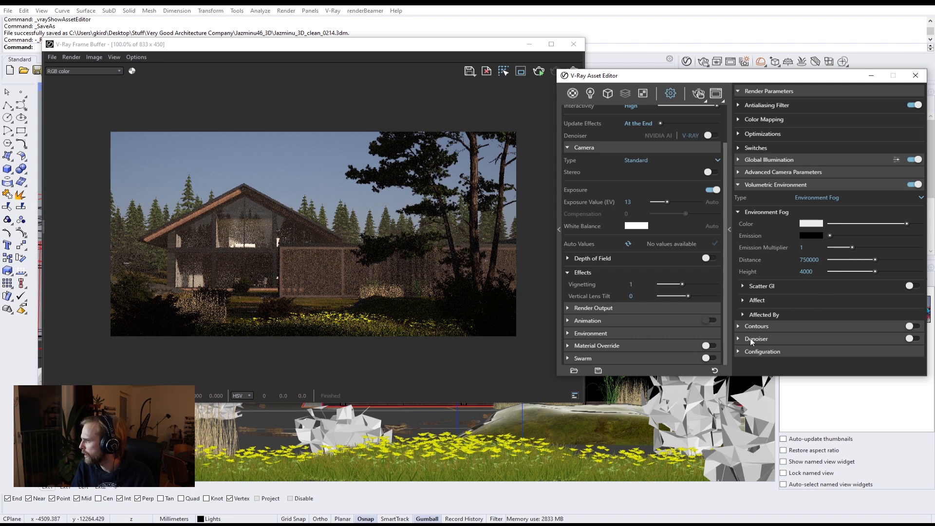
Turn off interactive rendering so the progressive CPU render is used, and raise the render quality to Medium+
left_click(758, 186)
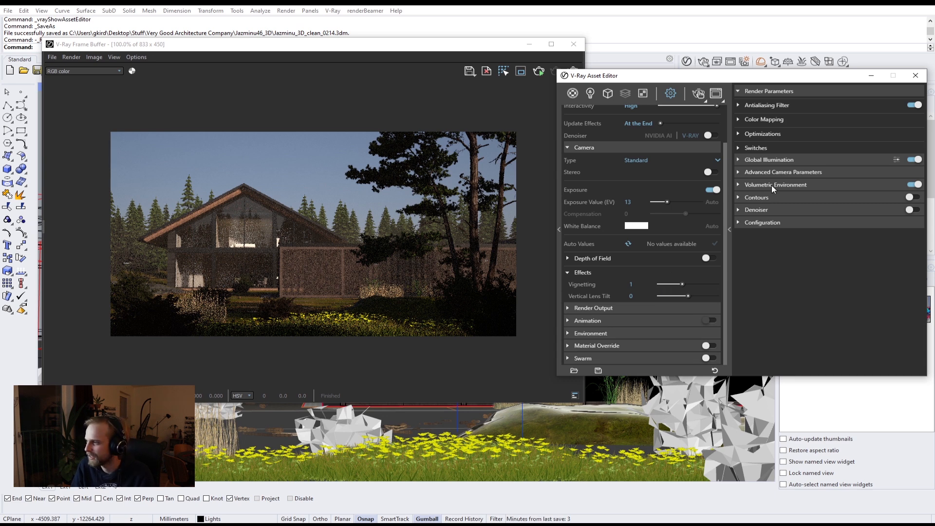
left_click(584, 148)
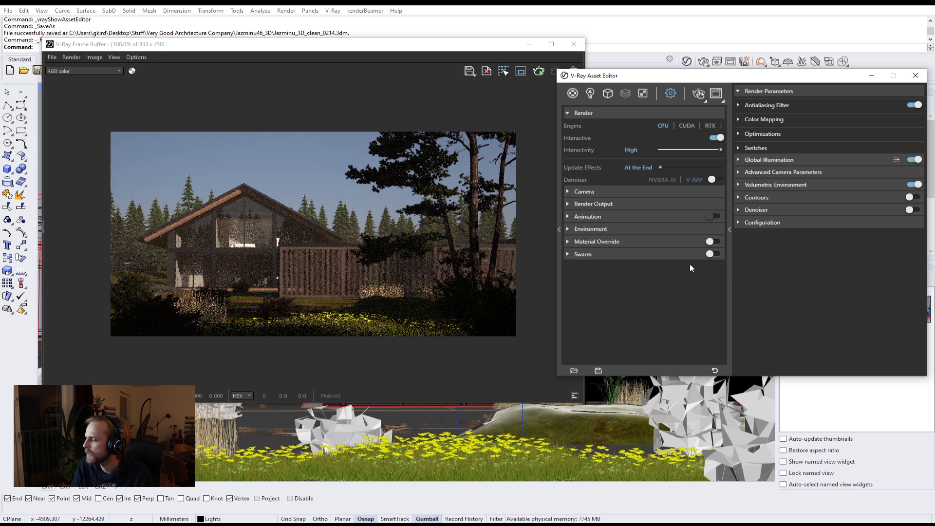
left_click_drag(418, 48, 403, 35)
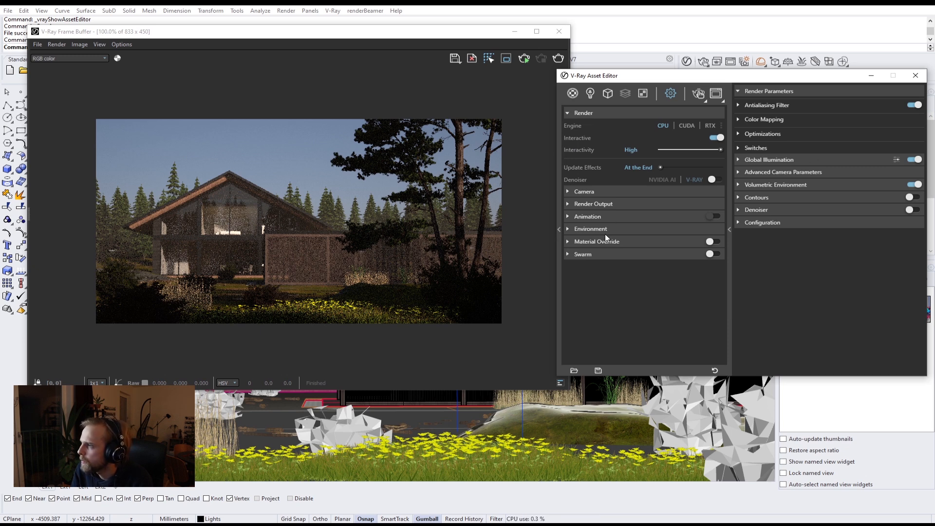
left_click(585, 204)
left_click(586, 204)
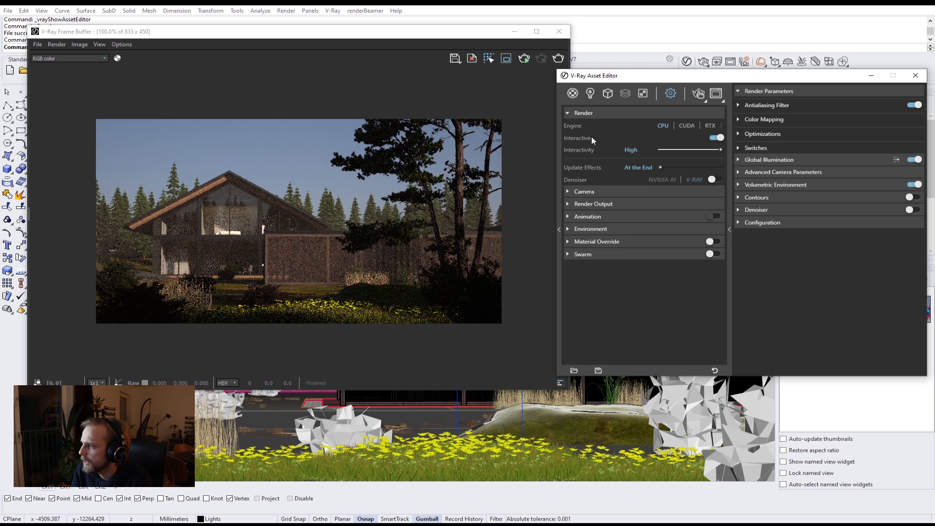
left_click(715, 138)
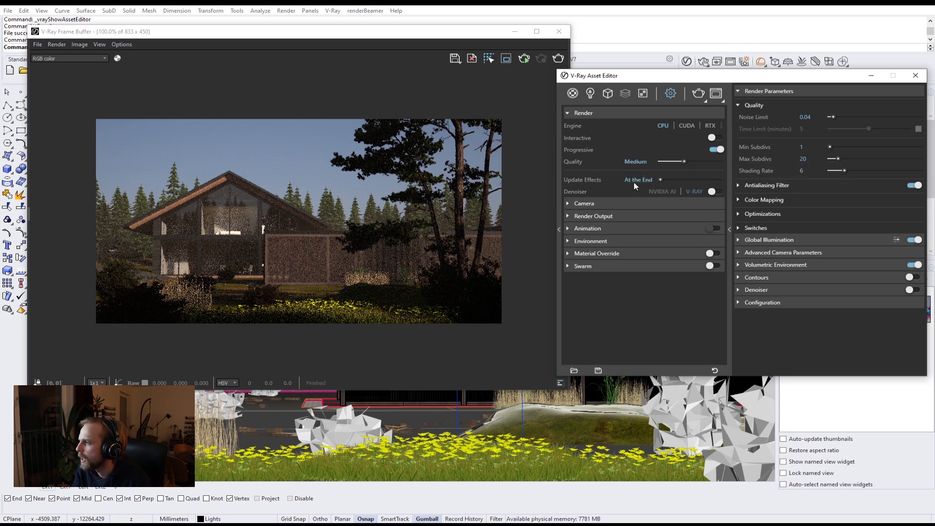
mouse_move(685, 162)
left_mouse_down()
mouse_move(729, 162)
mouse_move(697, 165)
left_mouse_up()
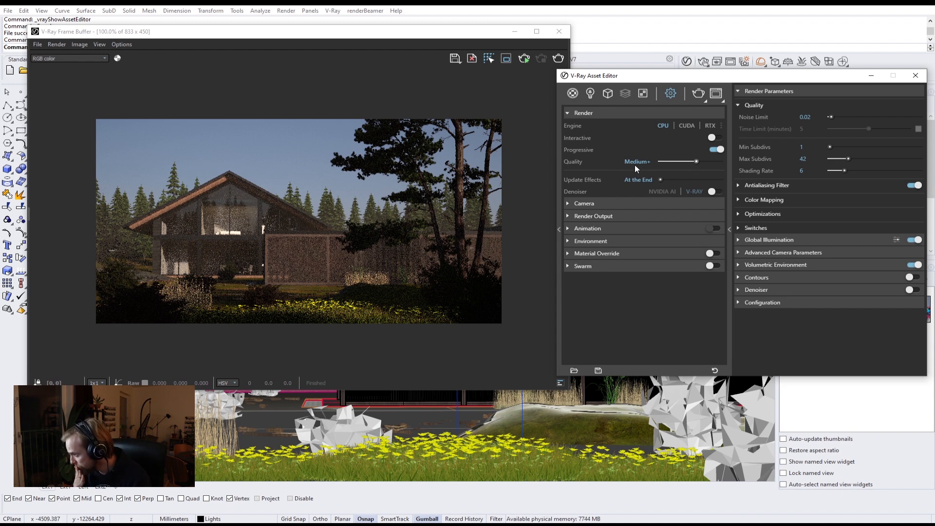
Set the render output height to 1080 pixels with the 1.85 aspect ratio kept locked
left_click(611, 218)
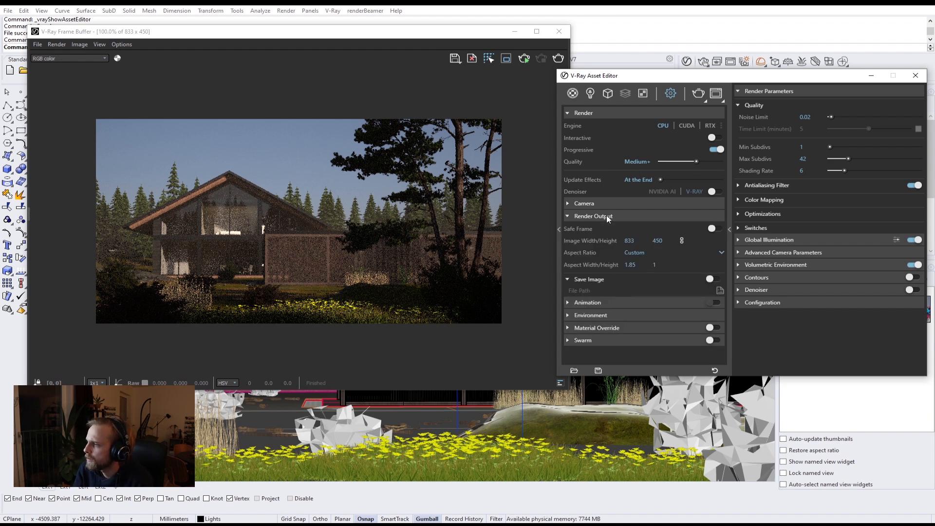
double_click(655, 240)
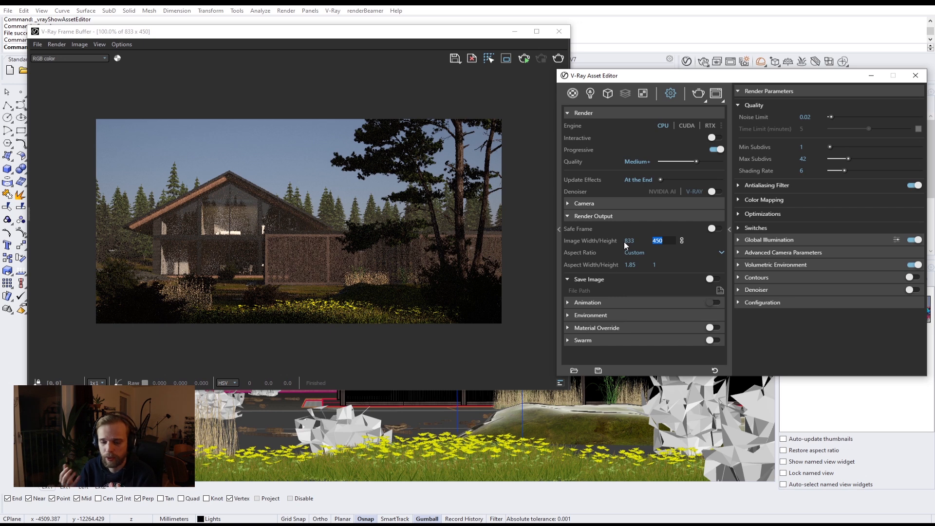
type("1080")
key("Return")
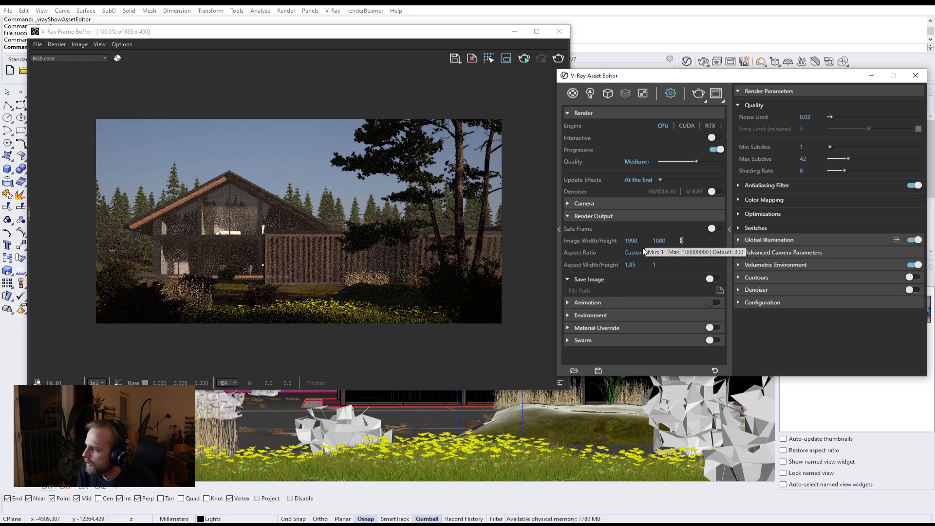
left_click(624, 264)
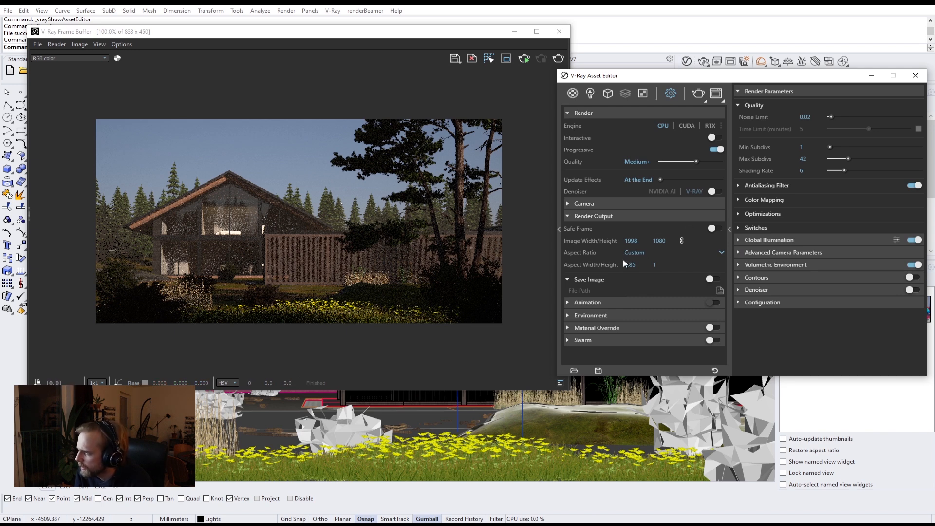
left_click(632, 241)
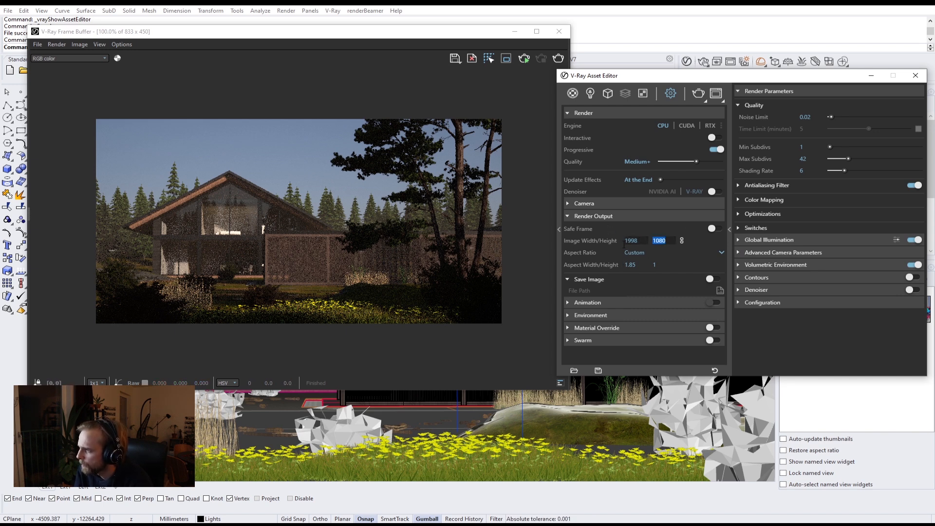
left_click_drag(632, 240, 608, 243)
left_click(666, 241)
left_click(662, 241)
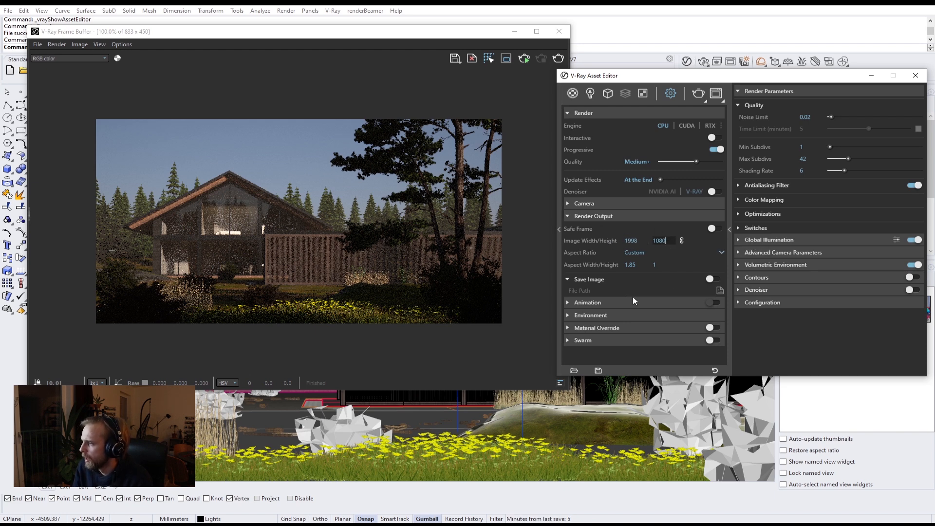
left_click(605, 216)
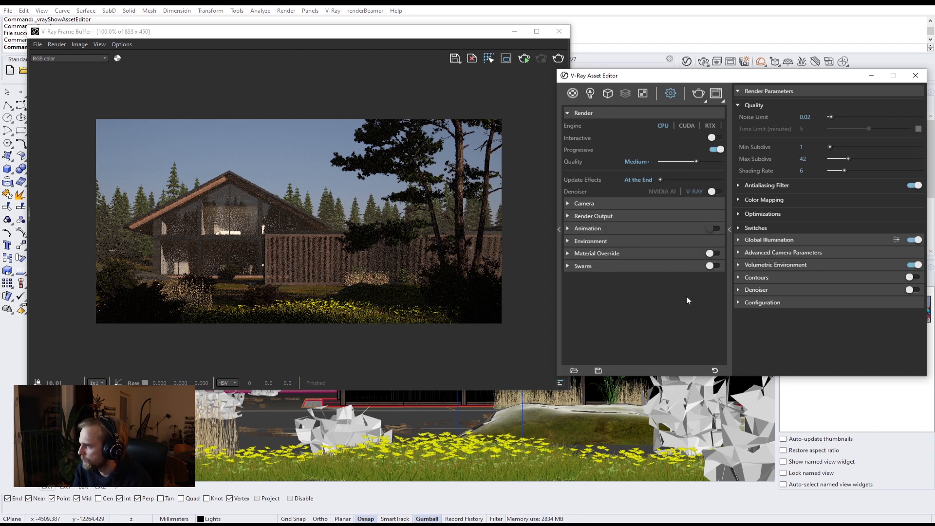
Review the Environment, Animation, Material Override and Swarm render settings
left_click(589, 242)
left_click(590, 242)
left_click(595, 229)
left_click(596, 227)
left_click(600, 252)
left_click(602, 255)
left_click(601, 265)
left_click(601, 265)
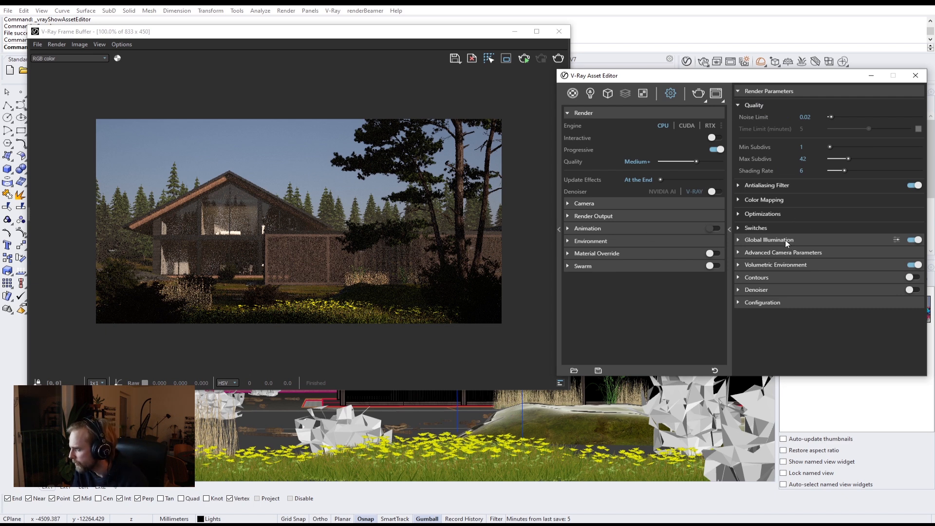
Reveal the advanced global illumination options and open the Ambient Occlusion settings
left_click(729, 230)
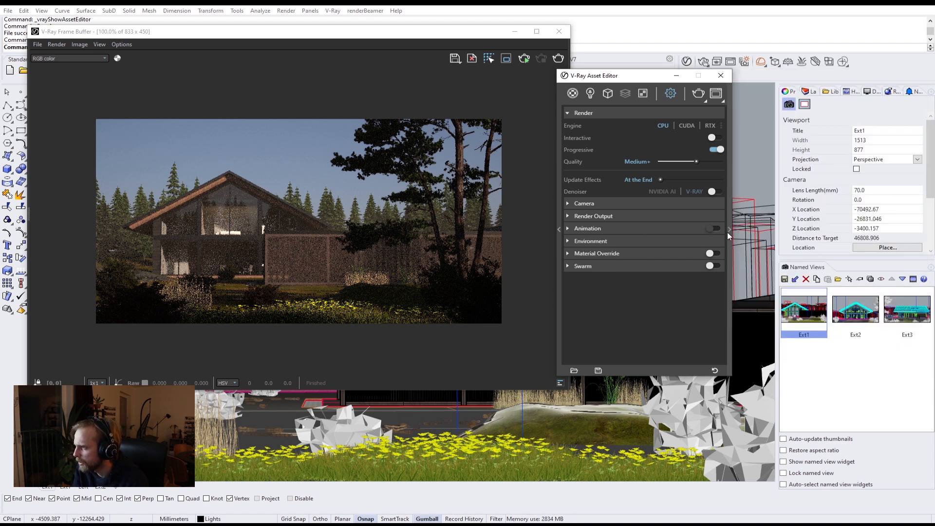
left_click(729, 231)
left_click(763, 240)
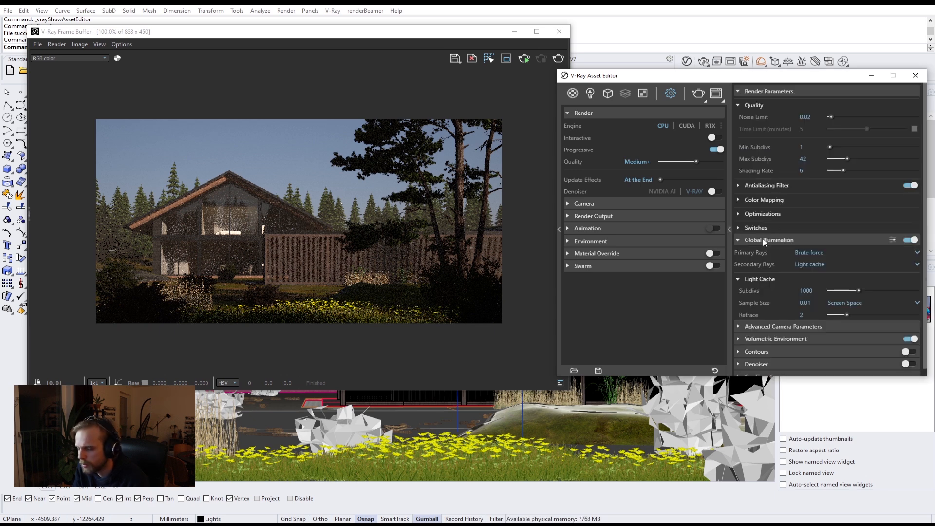
left_click(894, 240)
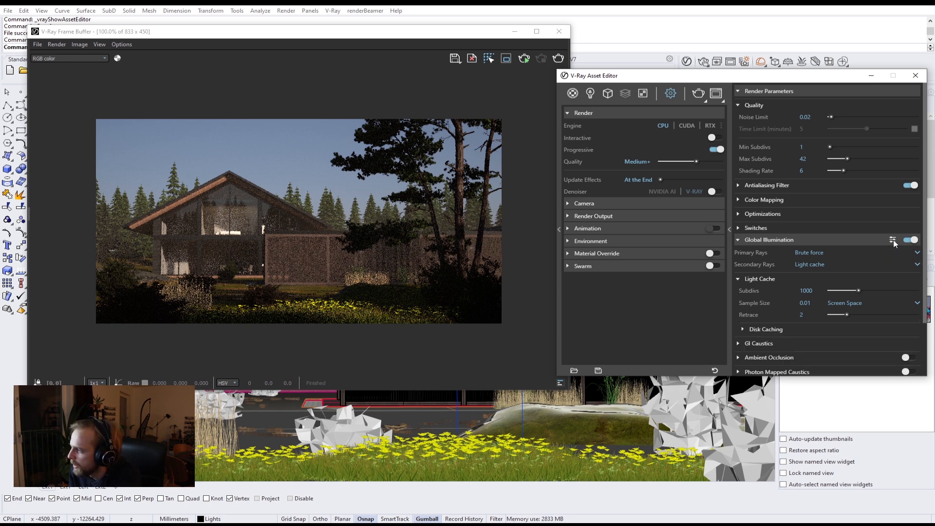
scroll(764, 315, "down", 2)
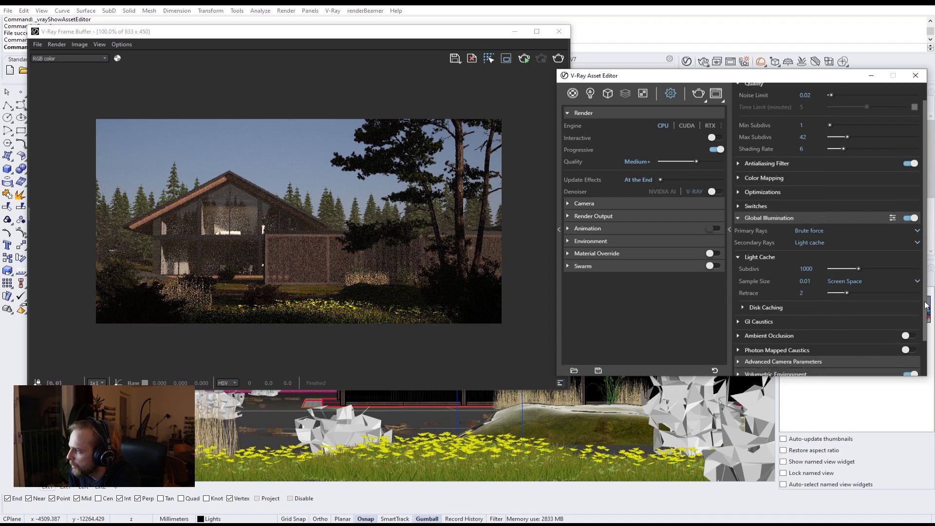
left_click(764, 318)
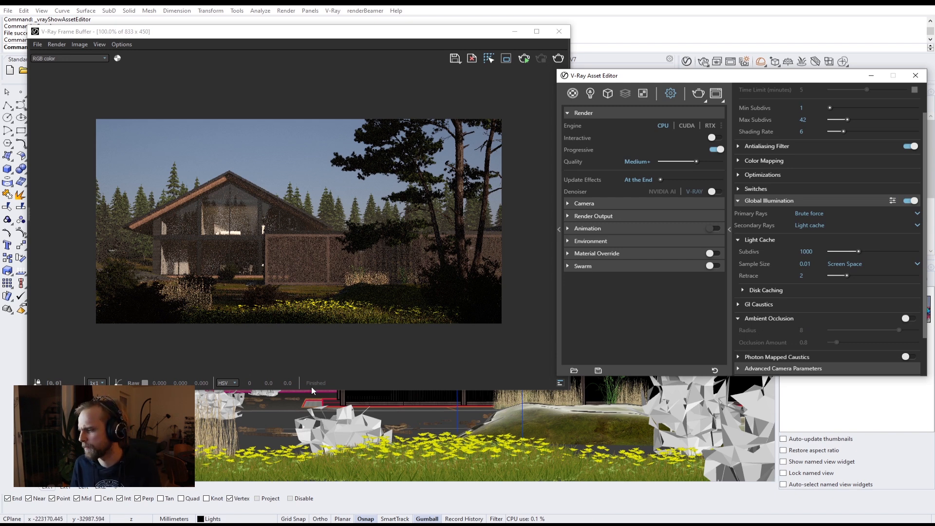
Switch to the web browser, search Google Images for ambient occlusion, and examine the library interior and the AO Off/AO On comparison
left_click(64, 524)
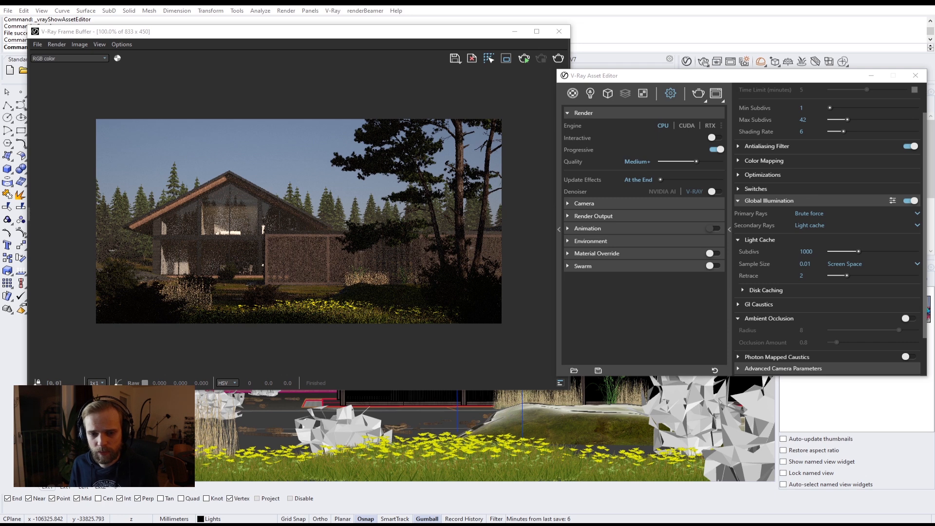
left_click_drag(934, 49, 283, 5)
type("a")
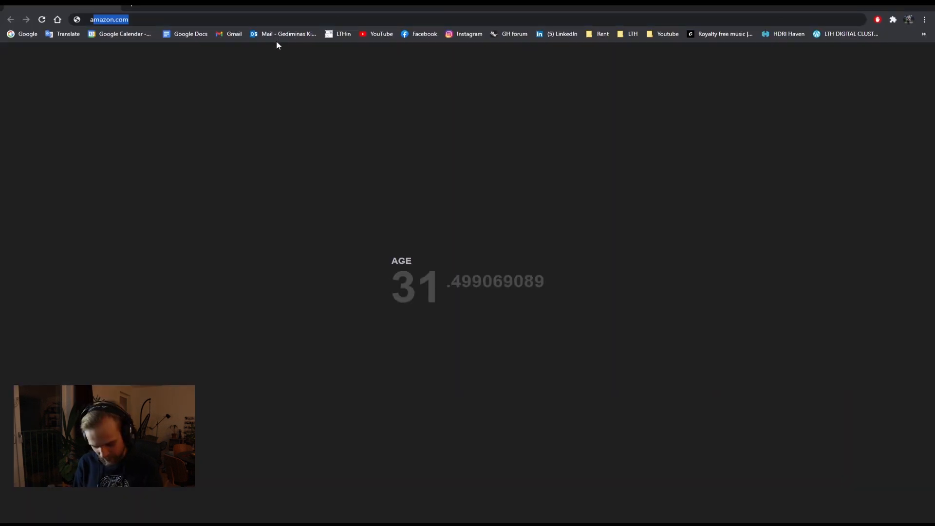
type("mbient occ")
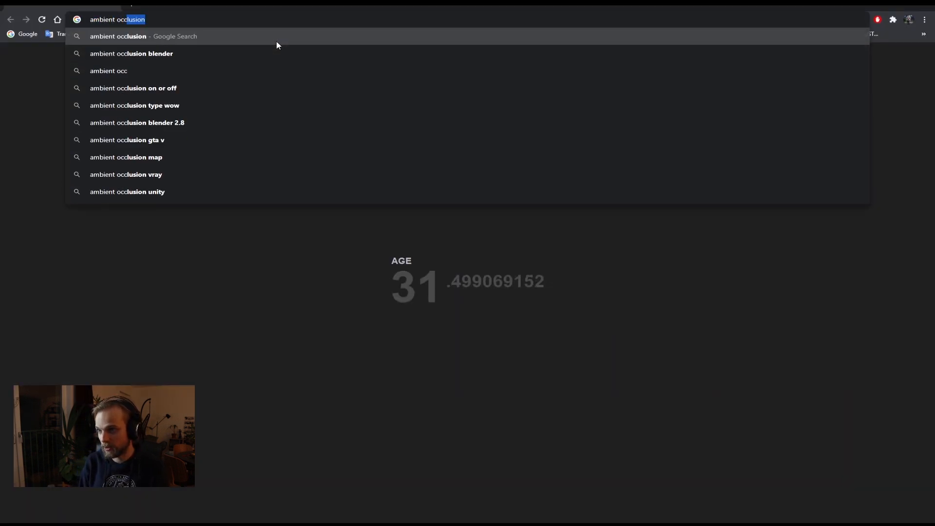
key("Return")
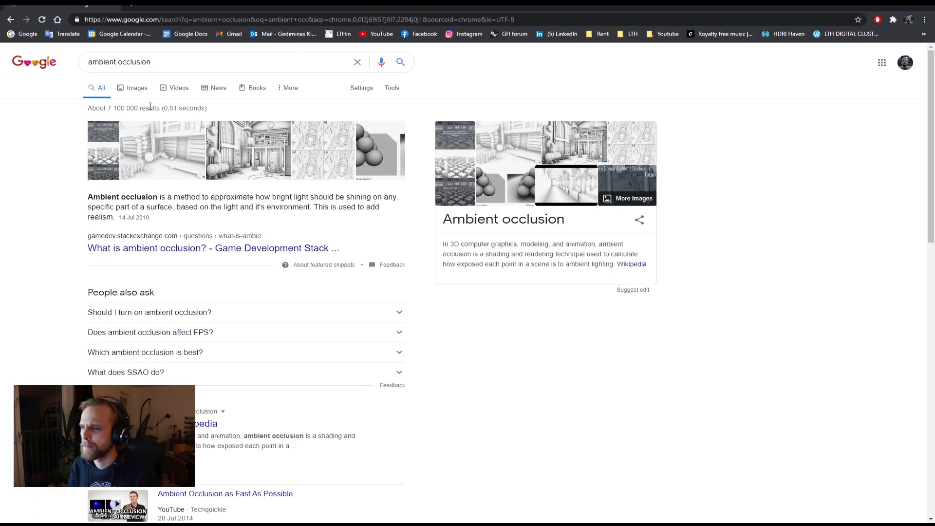
left_click(129, 91)
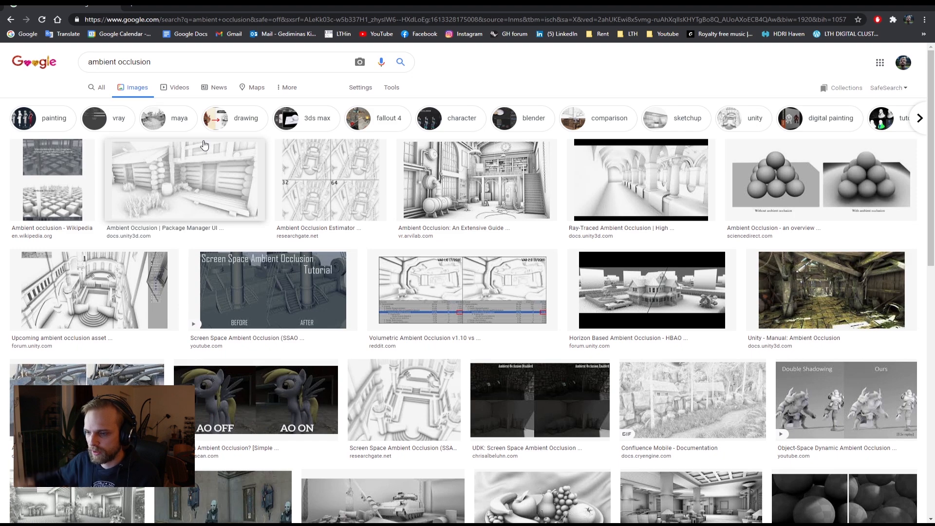
left_click(462, 191)
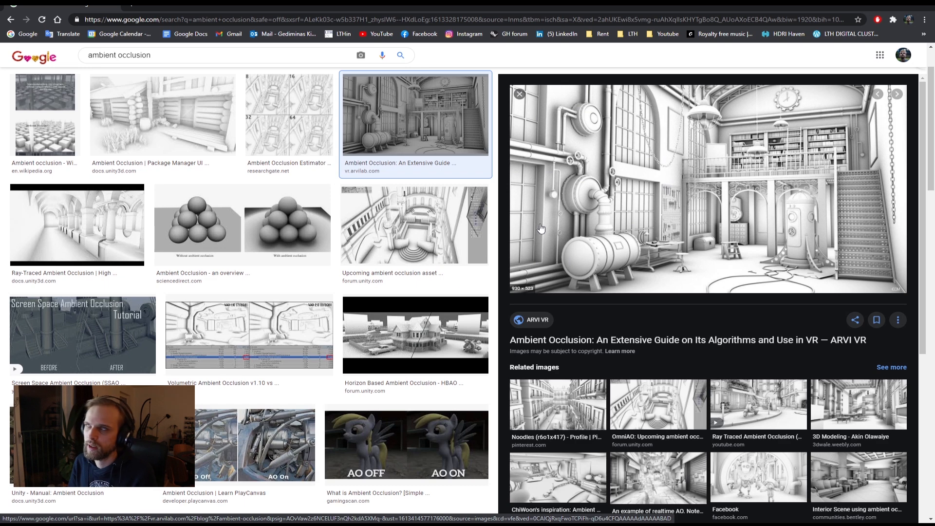
left_click(272, 456)
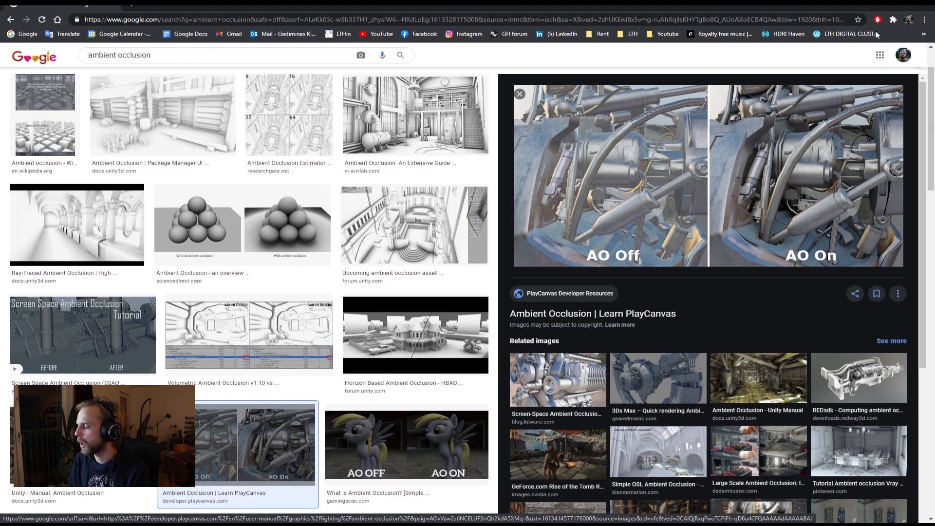
Switch back to the V-Ray Asset Editor, enable ambient occlusion for the global illumination, and set its radius to 250
key("alt+Tab")
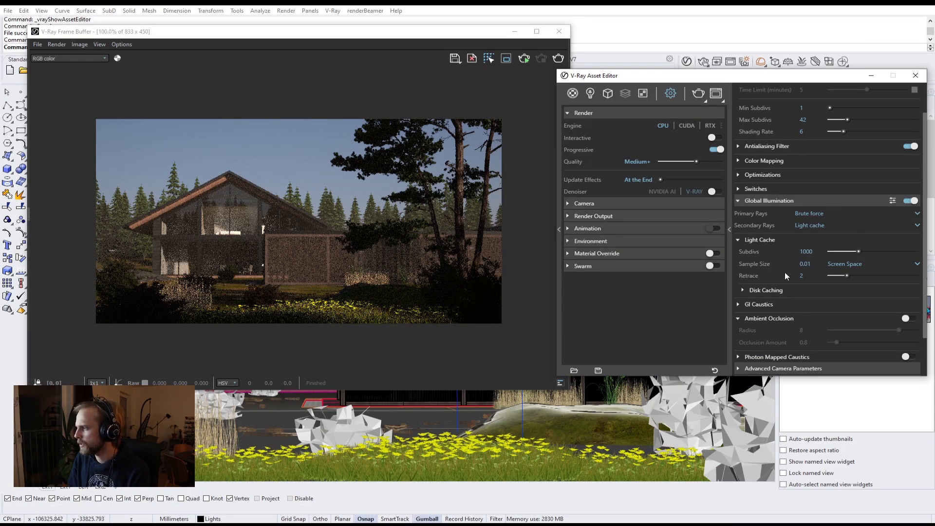
left_click(907, 319)
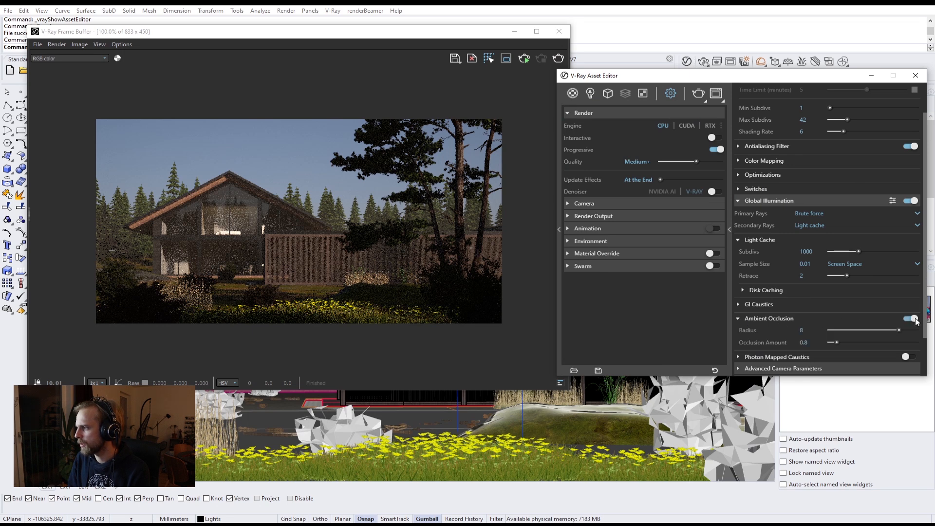
double_click(807, 330)
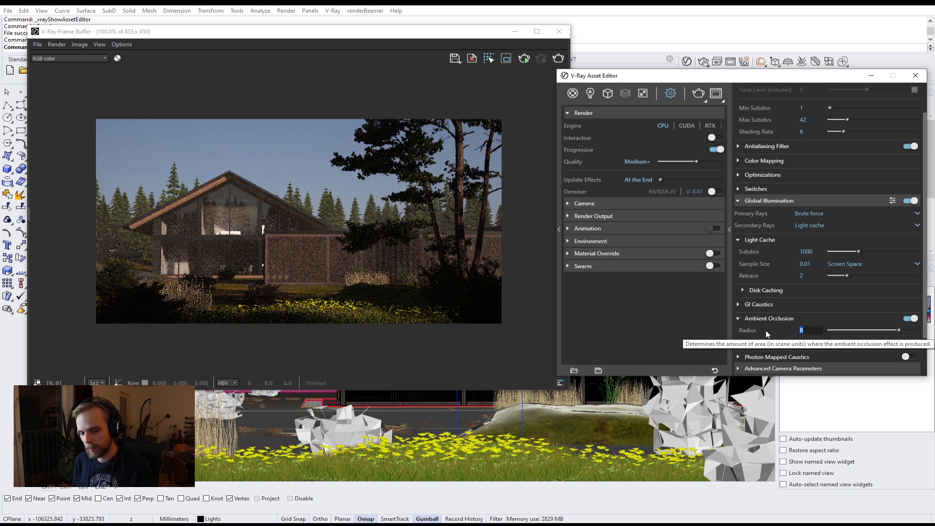
type("250")
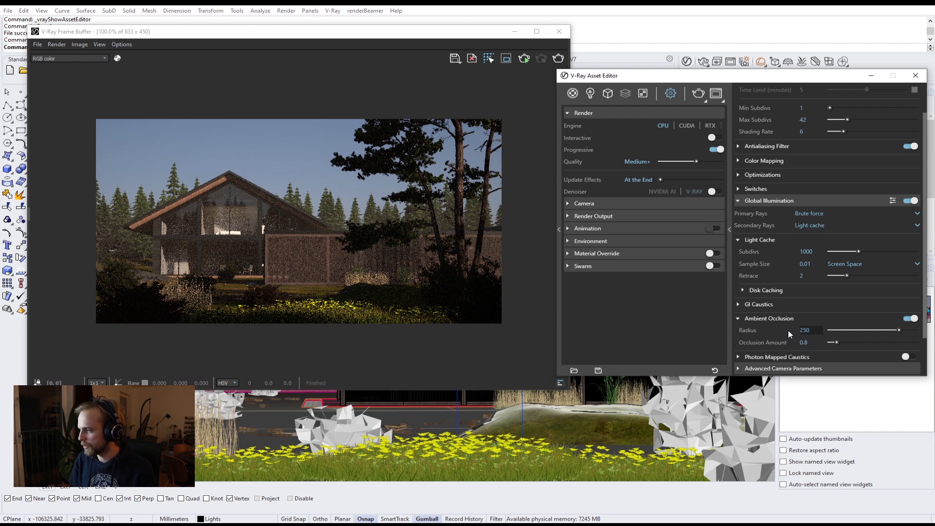
mouse_move(814, 343)
left_mouse_down()
mouse_move(802, 342)
mouse_move(806, 331)
left_mouse_up()
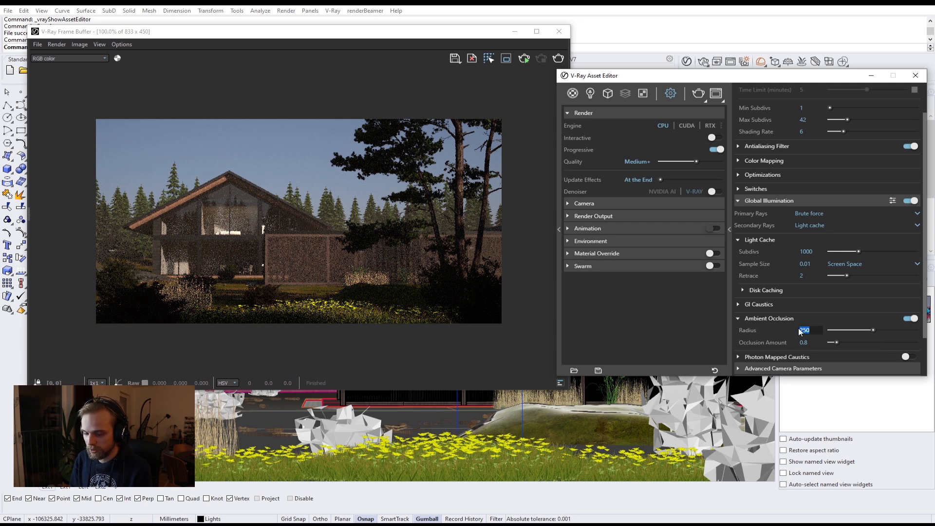
key("Tab")
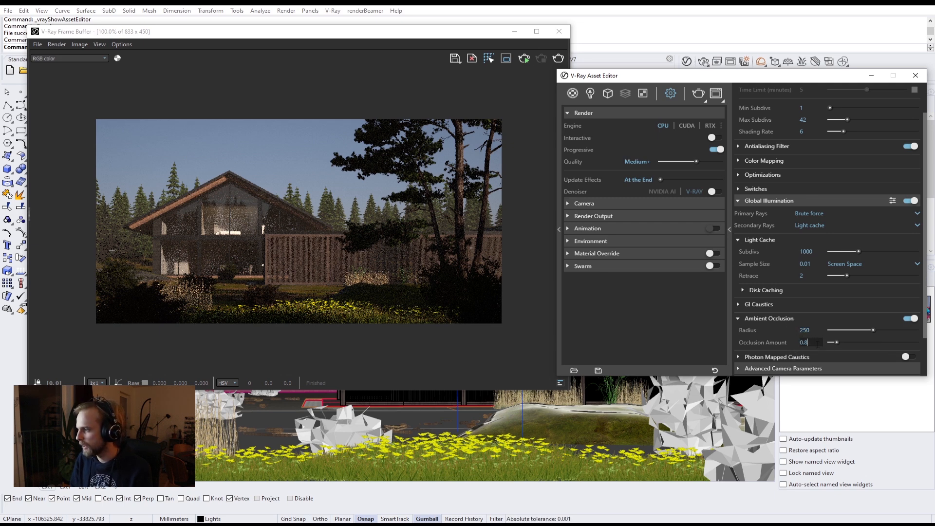
left_click(812, 331)
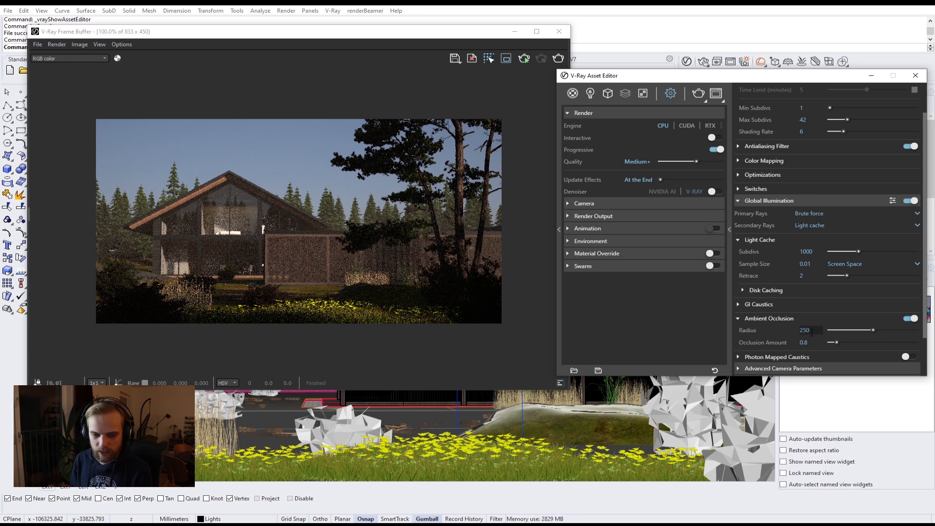
left_click(805, 343)
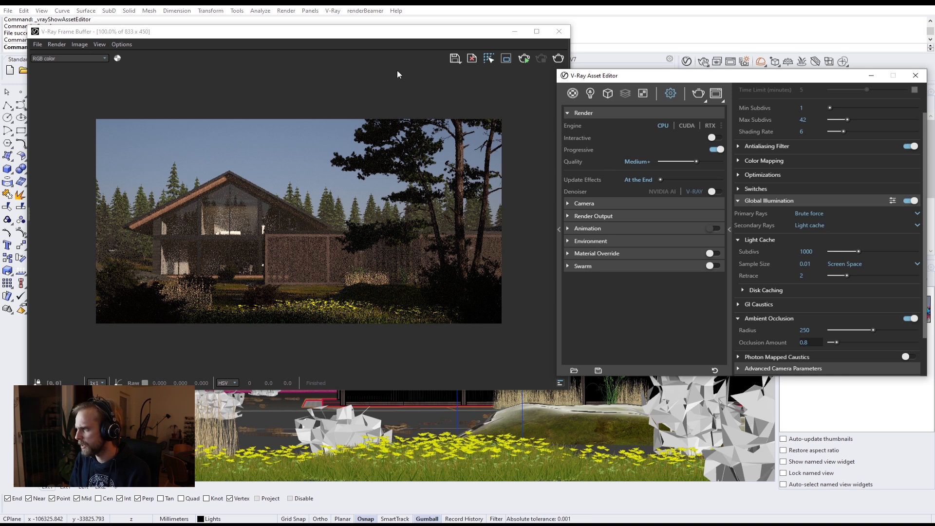
left_click_drag(423, 37, 448, 39)
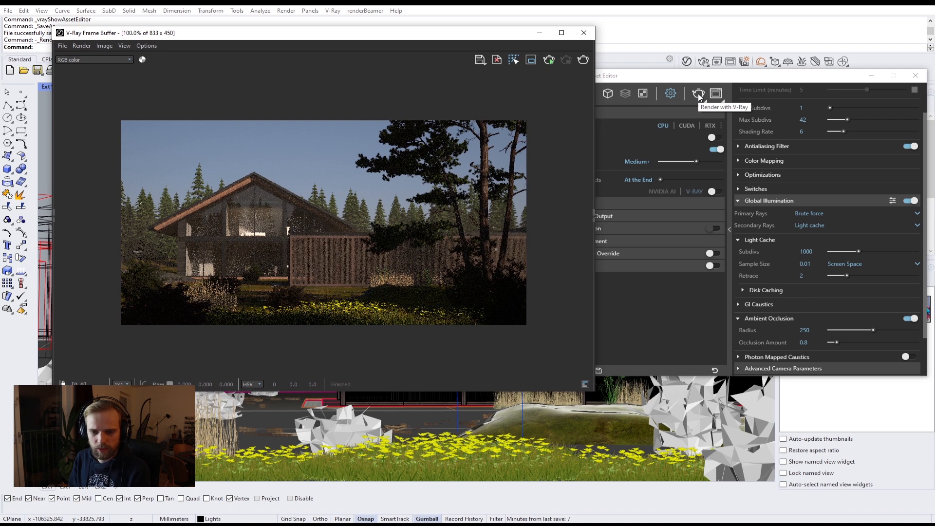
Start the V-Ray render of the Ext1 view and arrange the Asset Editor and Frame Buffer windows side by side
left_click(700, 97)
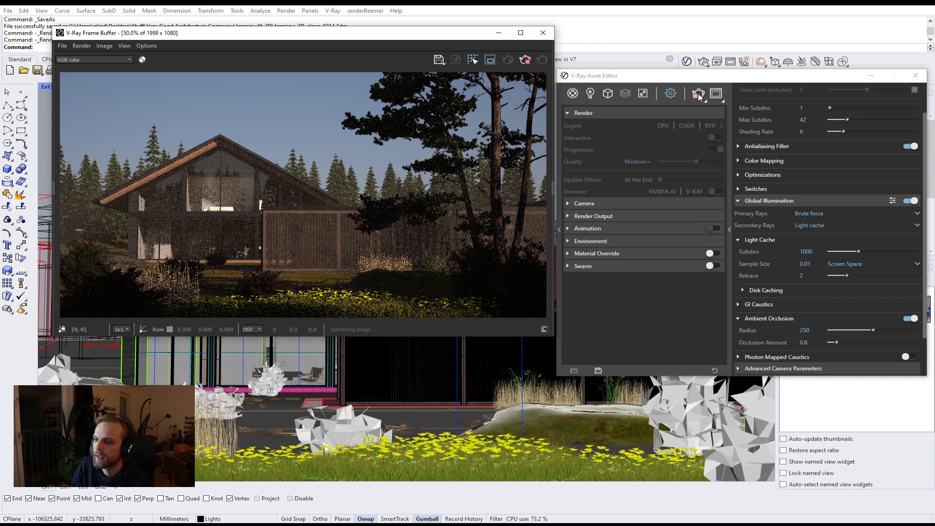
right_click_drag(378, 397, 355, 375)
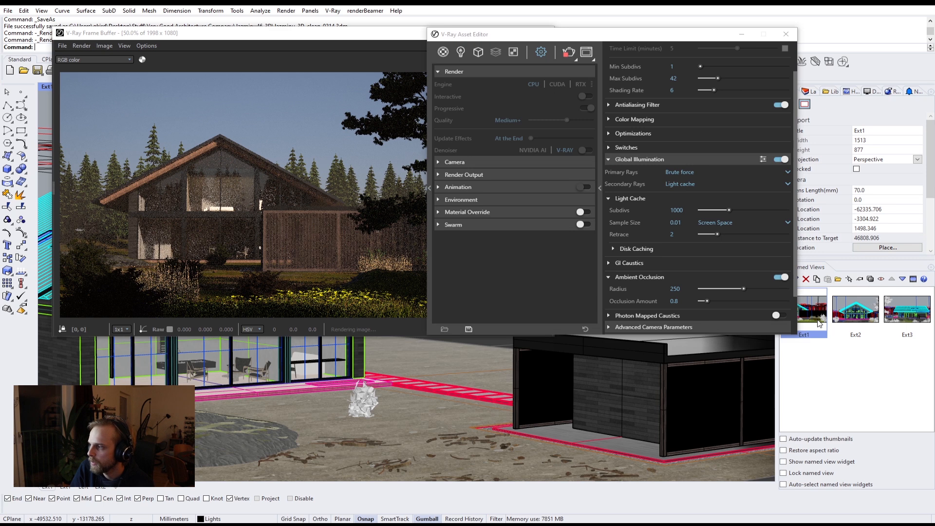
left_click(675, 43)
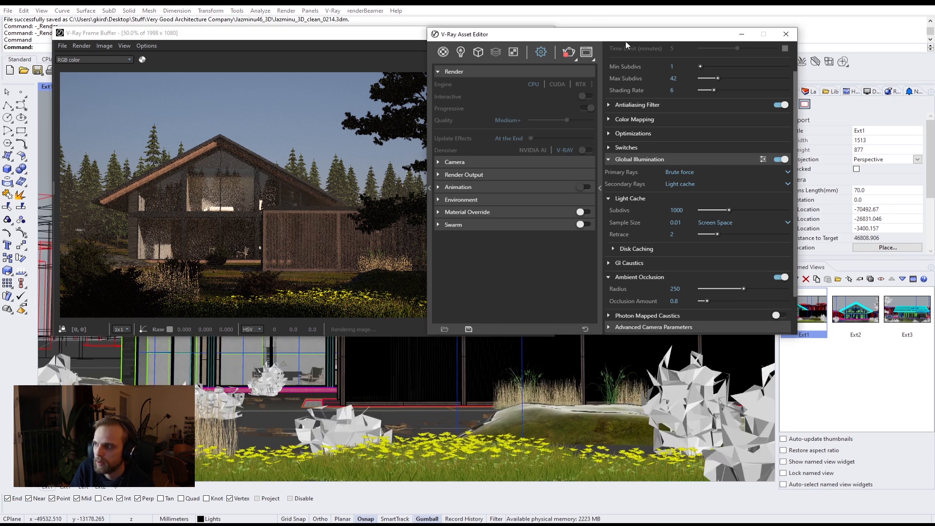
left_click_drag(627, 42, 768, 60)
left_click(401, 35)
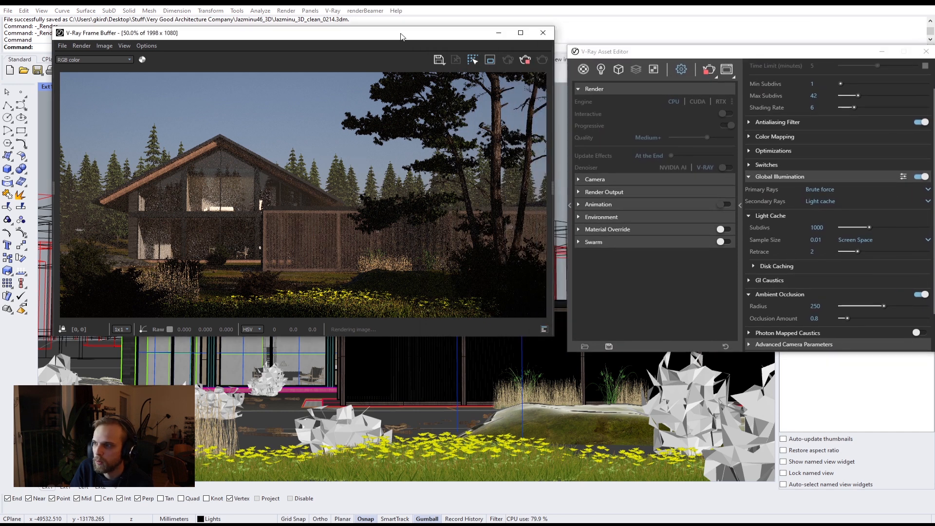
left_click_drag(401, 35, 408, 51)
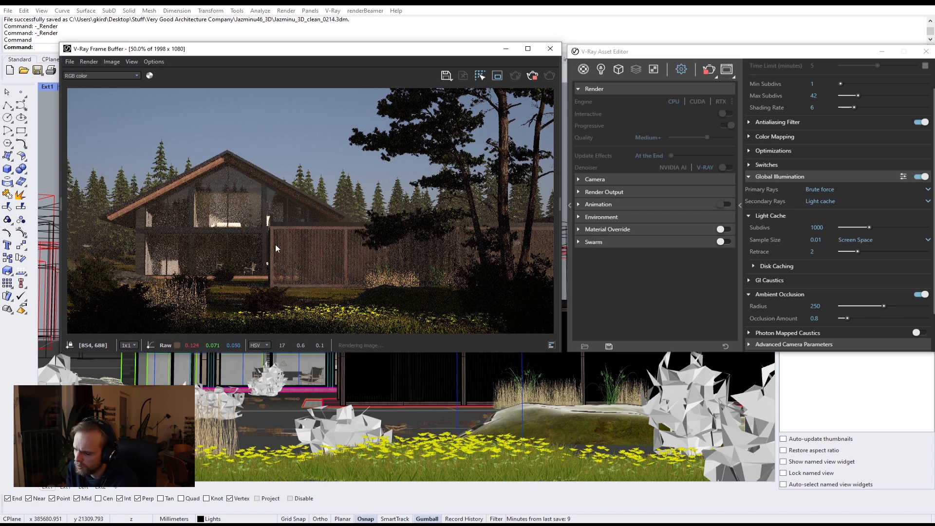
Maximize the Frame Buffer and examine the noise on the house facade, glazing and roof as the render refines
scroll(276, 245, "up", 1)
scroll(276, 244, "down", 2)
scroll(275, 245, "up", 1)
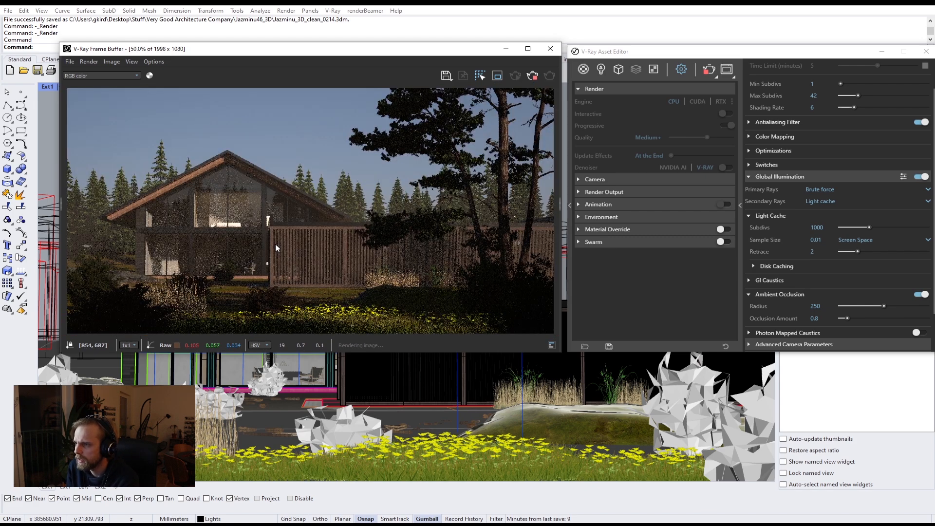
left_click(528, 49)
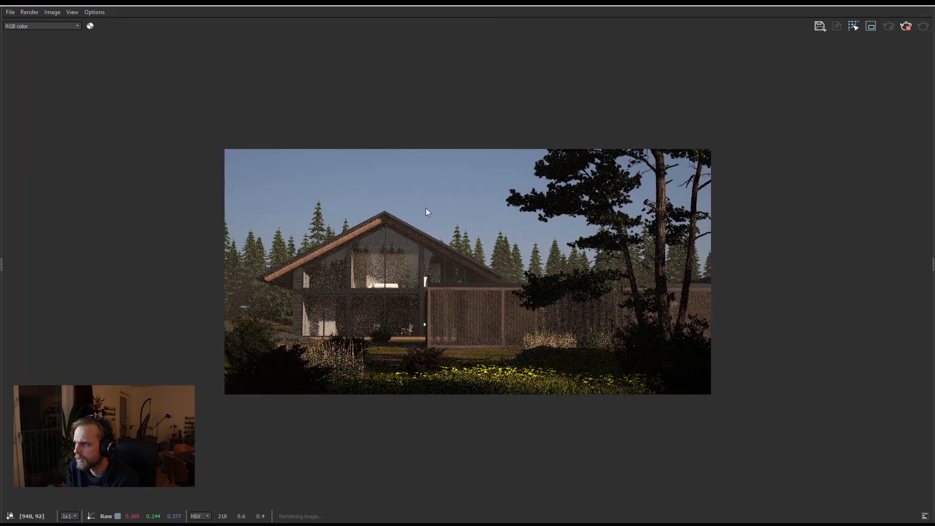
scroll(429, 217, "up", 1)
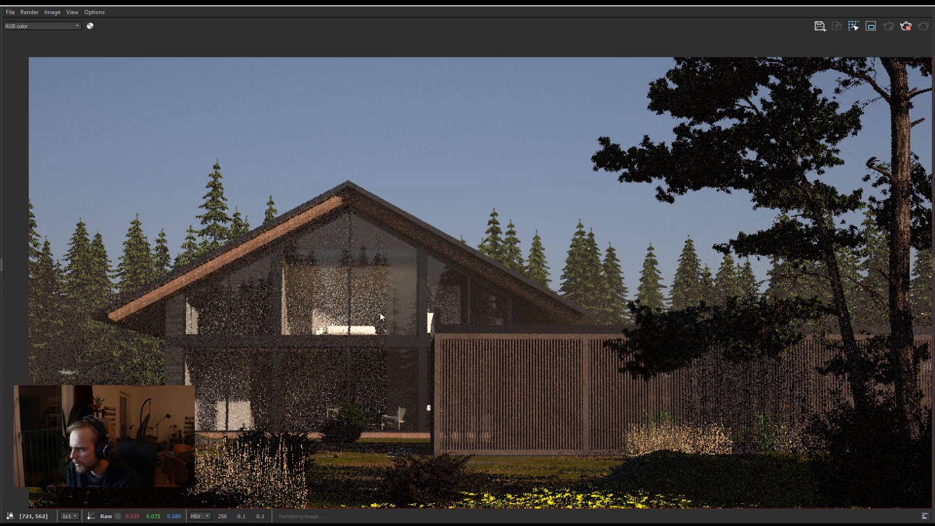
scroll(381, 314, "up", 5)
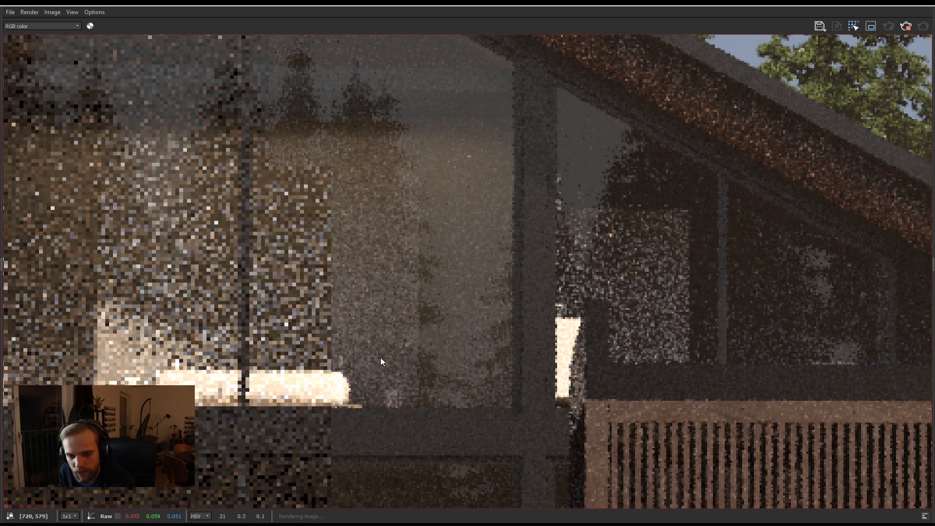
scroll(405, 295, "down", 3)
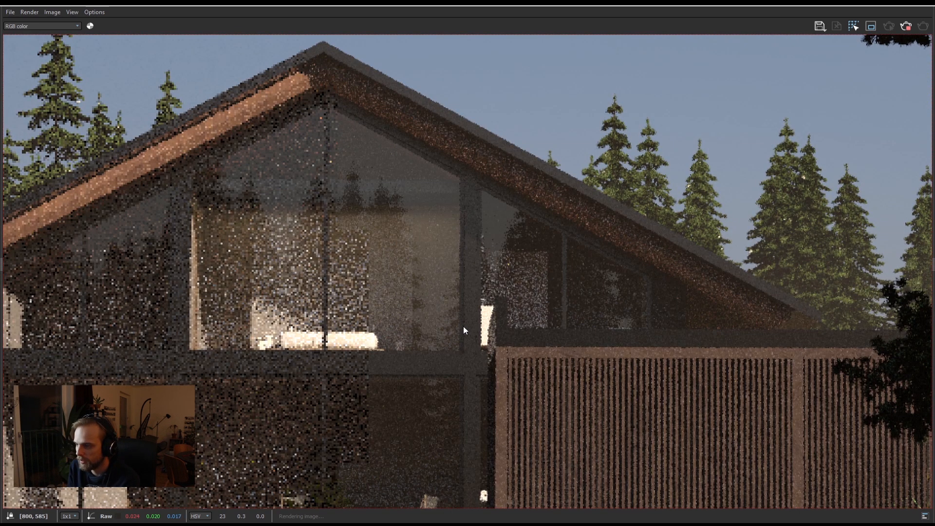
scroll(454, 290, "down", 2)
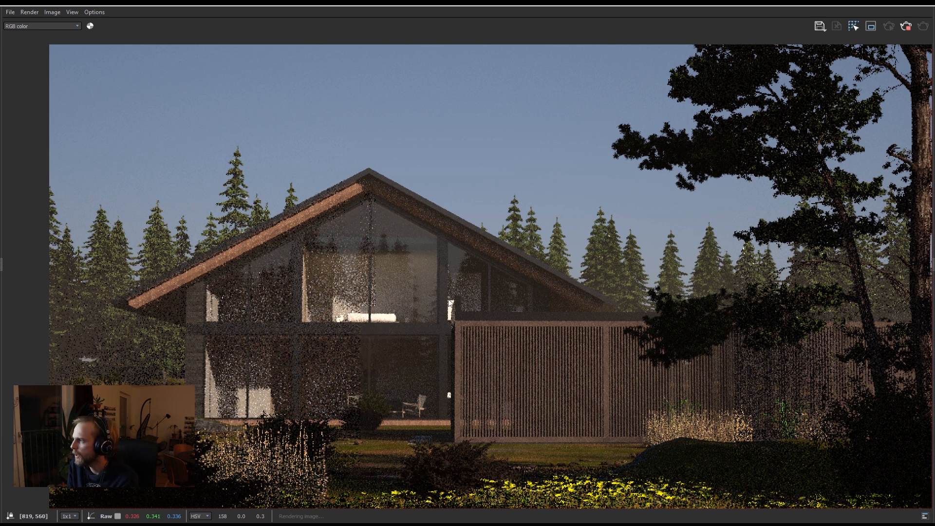
scroll(442, 293, "down", 1)
scroll(441, 293, "up", 2)
scroll(440, 294, "down", 1)
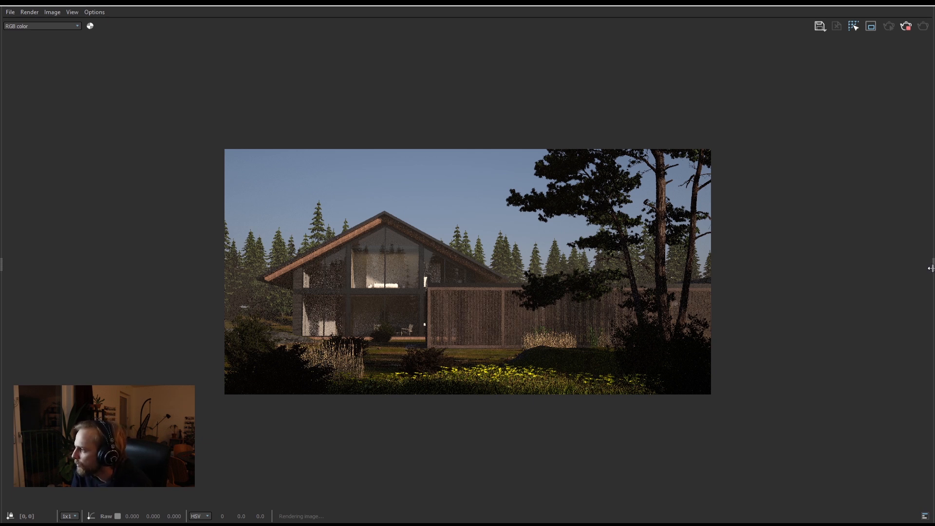
Reveal the Frame Buffer's correction layers and review the Source, Denoiser and Lens Effects properties
left_click_drag(925, 268, 716, 262)
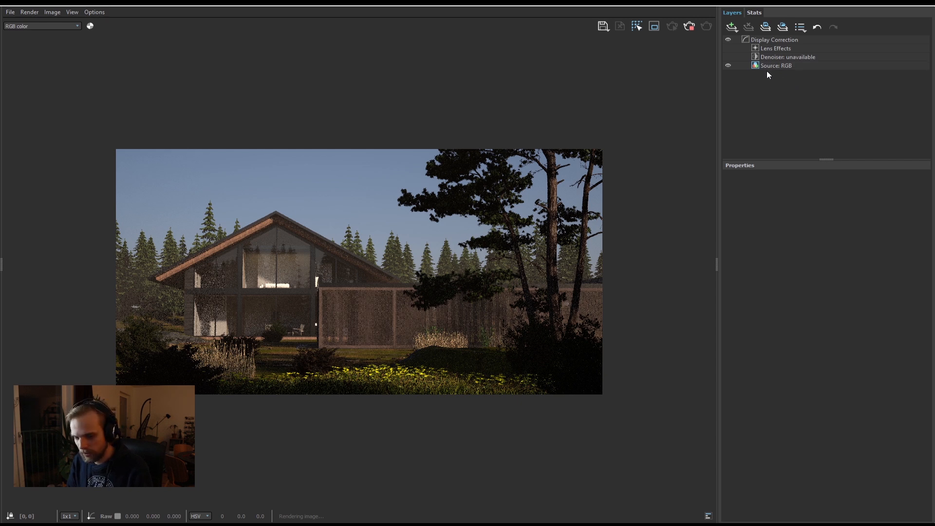
left_click(790, 67)
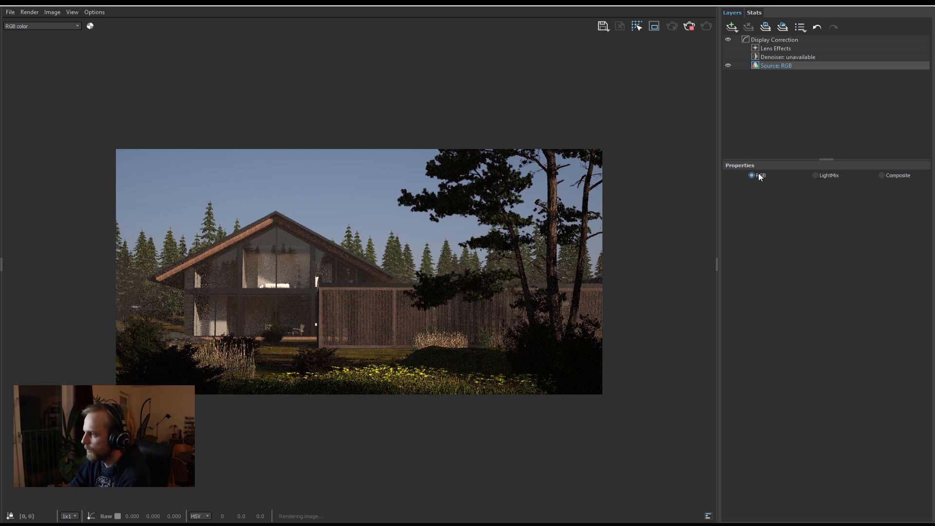
left_click(780, 117)
left_click(784, 57)
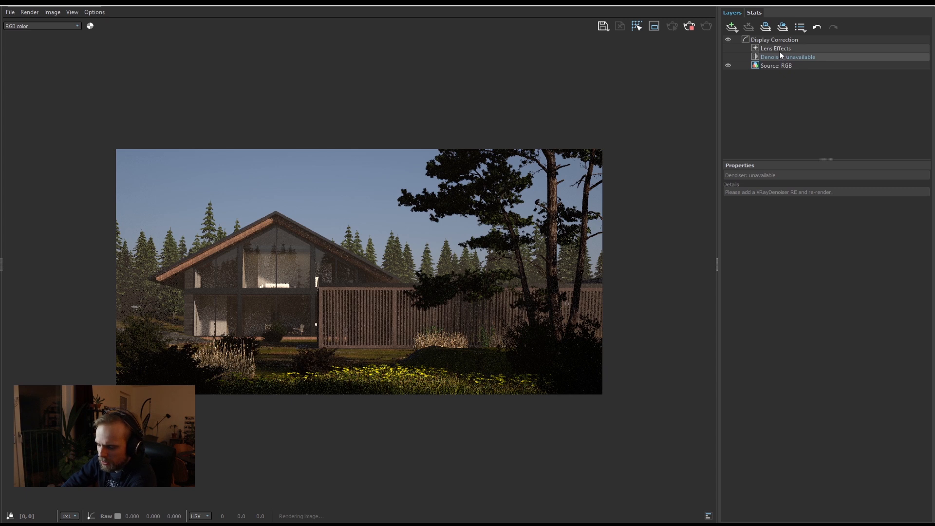
left_click(778, 50)
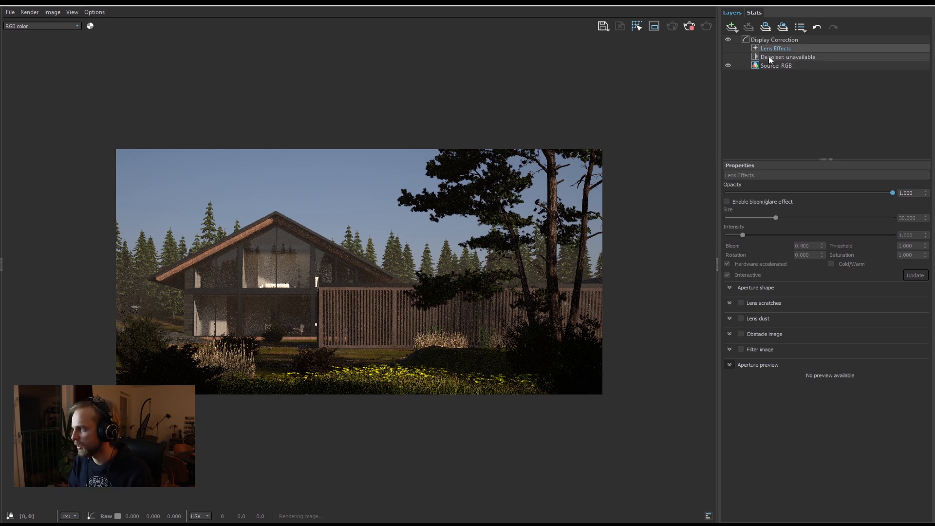
left_click(791, 105)
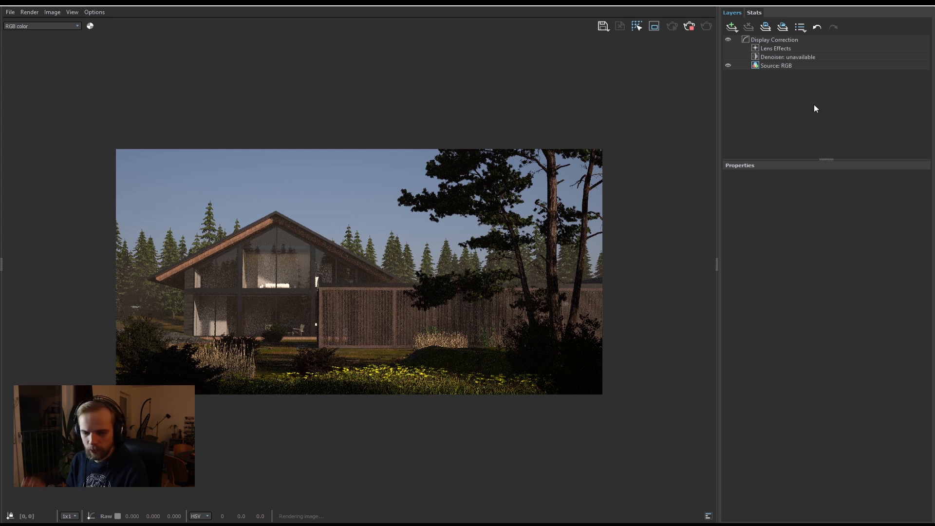
Add an Exposure correction layer, test its exposure value at both extremes, and reset it to 0
left_click(730, 28)
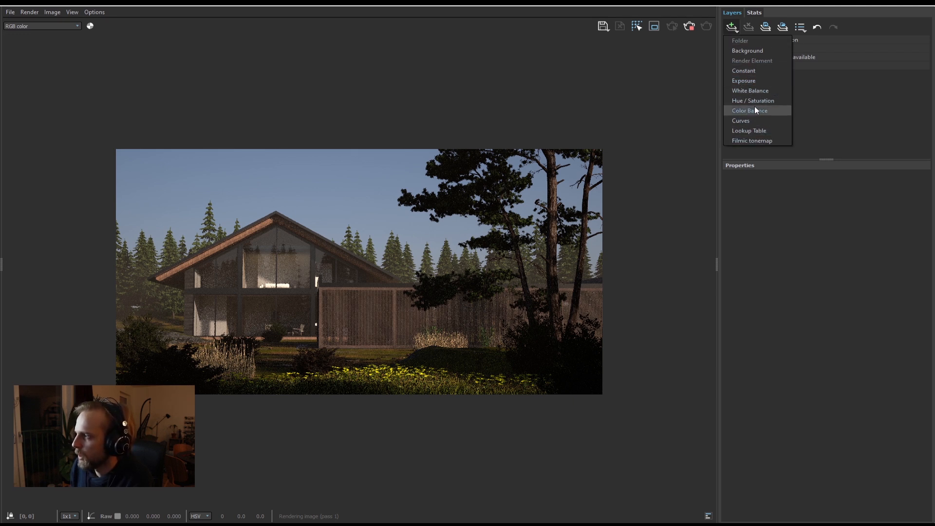
left_click(740, 81)
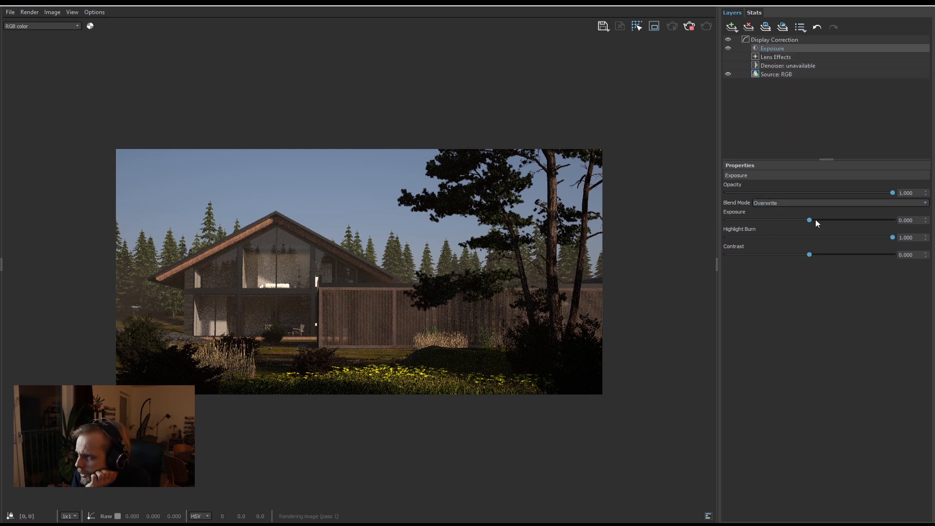
left_click_drag(809, 221, 909, 230)
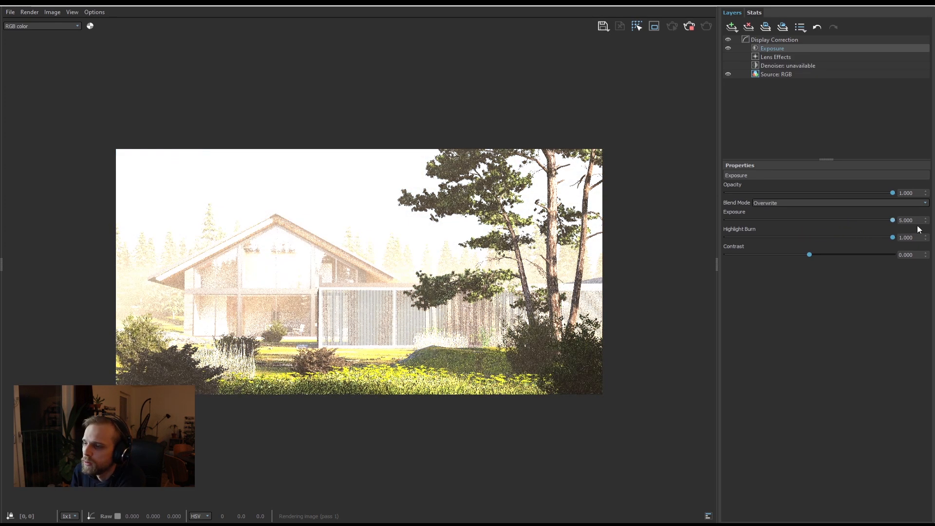
left_click_drag(894, 220, 668, 225)
left_click_drag(729, 221, 804, 221)
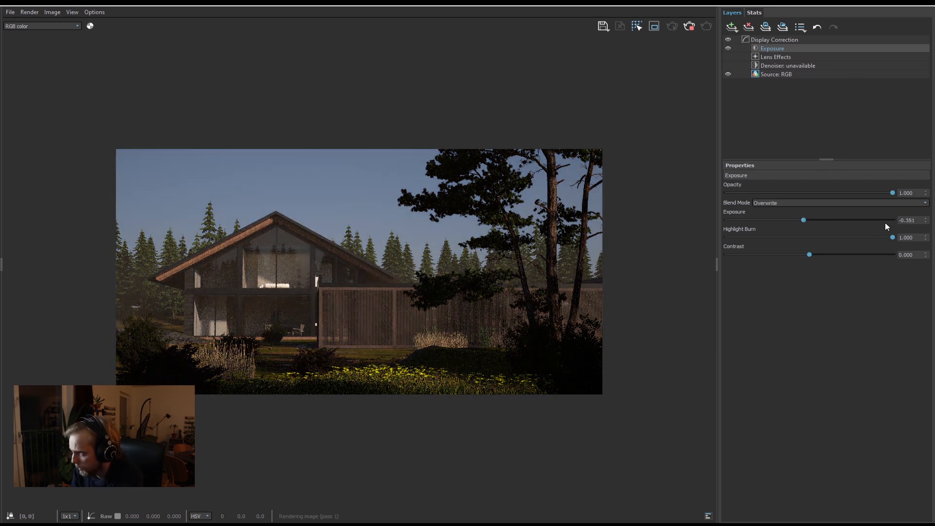
left_click_drag(918, 221, 868, 219)
type("0")
key("Return")
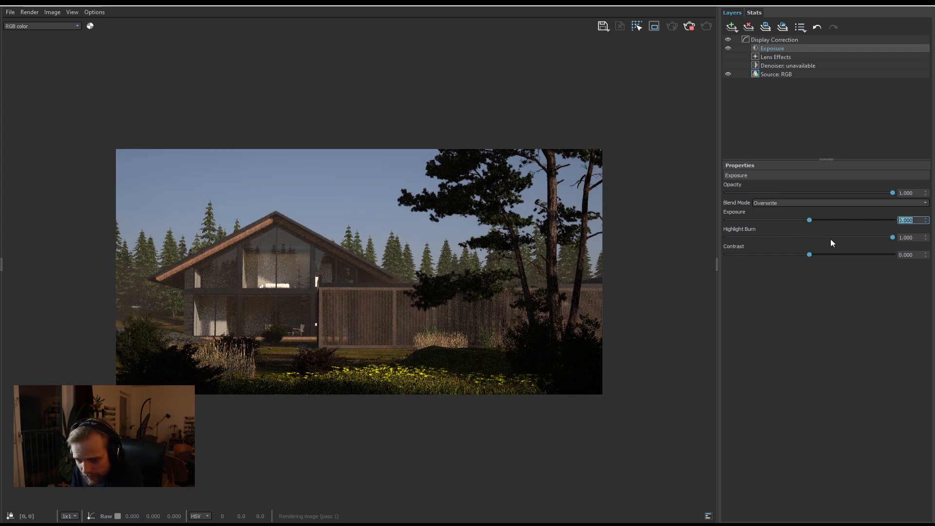
Reduce the Exposure layer's highlight burn to 0 and check the effect on the bright furniture behind the upper-floor glazing
mouse_move(894, 237)
left_mouse_down()
mouse_move(775, 237)
mouse_move(884, 237)
mouse_move(918, 247)
left_mouse_up()
scroll(259, 295, "up", 11)
mouse_move(369, 199)
middle_mouse_down()
mouse_move(341, 221)
mouse_move(281, 310)
middle_mouse_up()
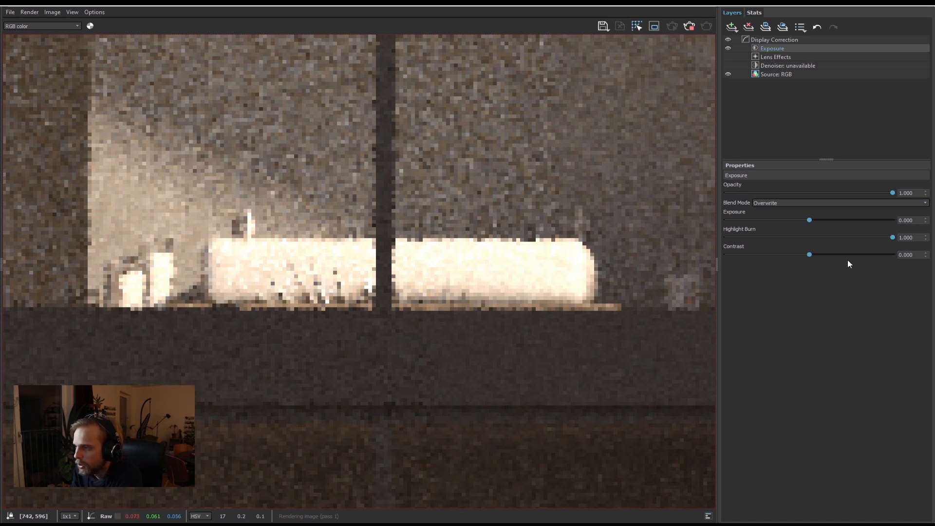
left_click_drag(893, 238, 680, 235)
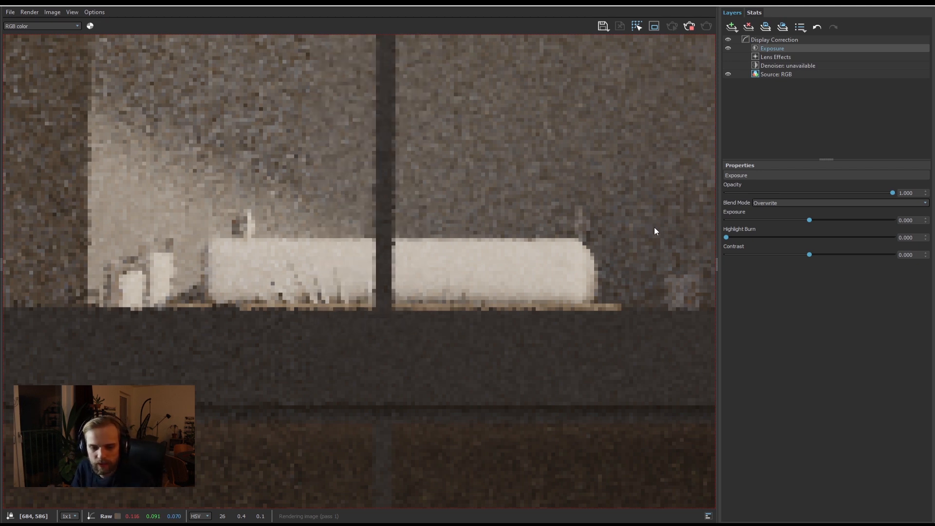
scroll(482, 264, "down", 5)
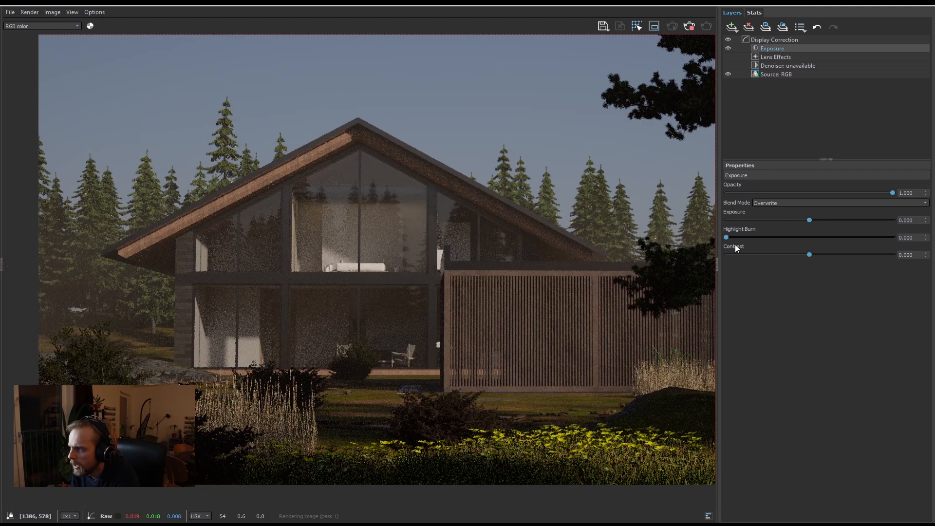
mouse_move(726, 237)
left_mouse_down()
mouse_move(905, 238)
mouse_move(640, 253)
left_mouse_up()
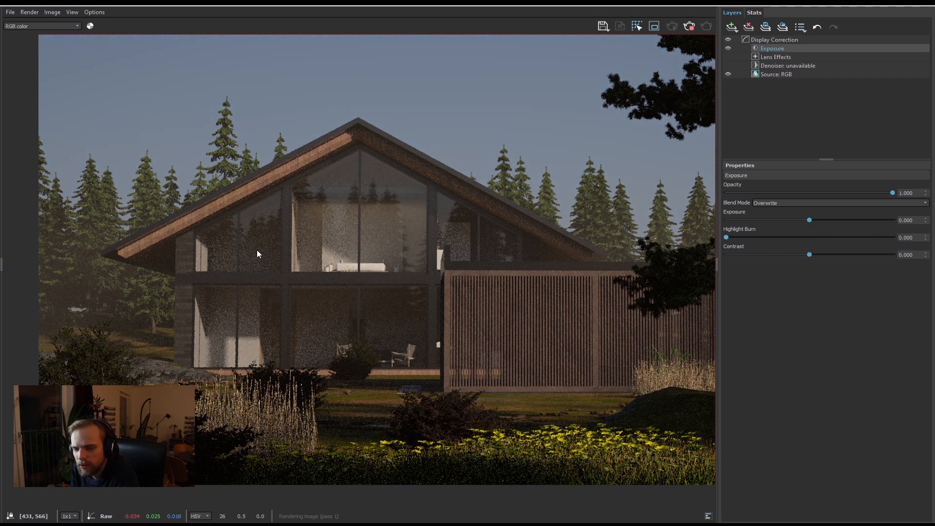
scroll(320, 270, "down", 2)
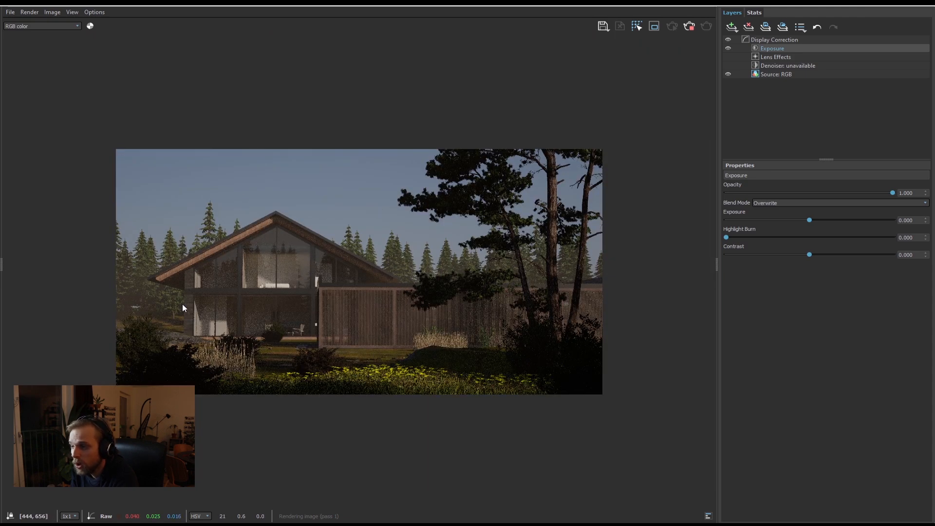
scroll(206, 272, "up", 2)
scroll(326, 304, "down", 3)
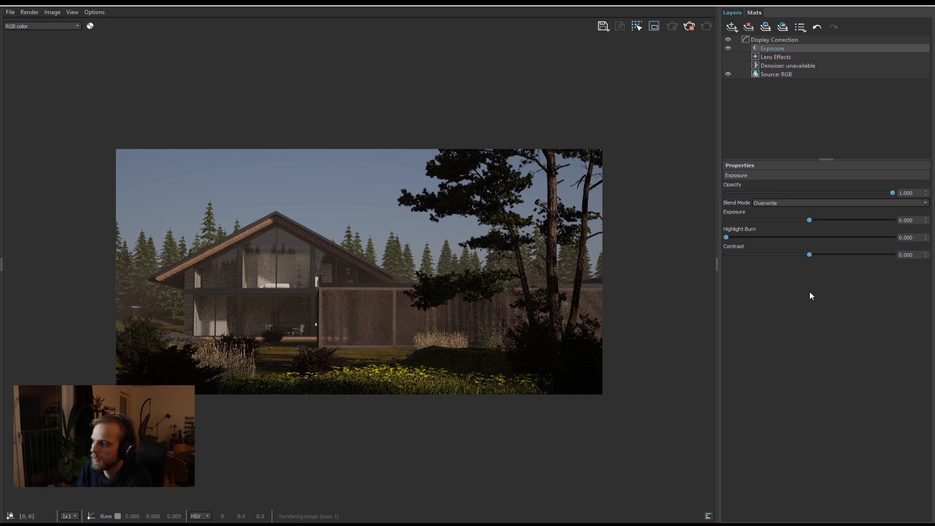
Set the Exposure layer's highlight burn to about 0.49 and its contrast to about 0.10
left_click_drag(804, 237, 808, 237)
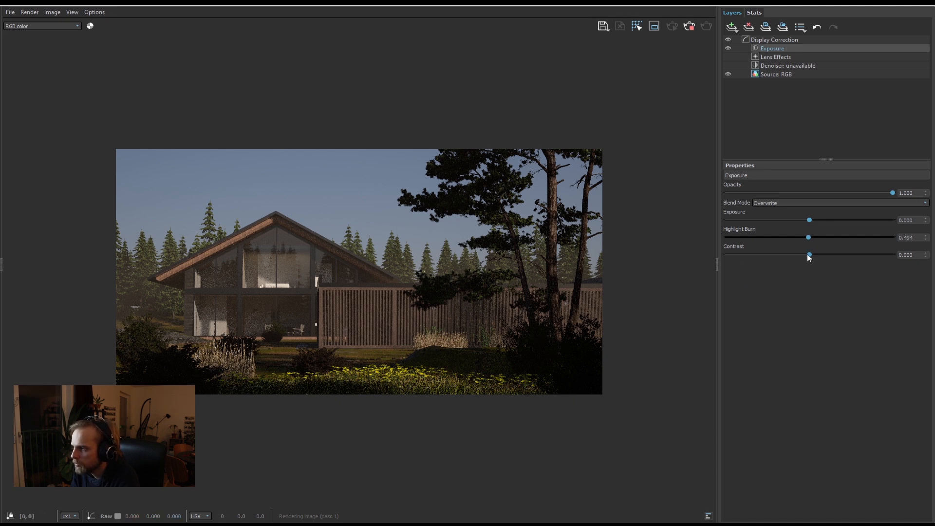
left_click_drag(810, 255, 832, 255)
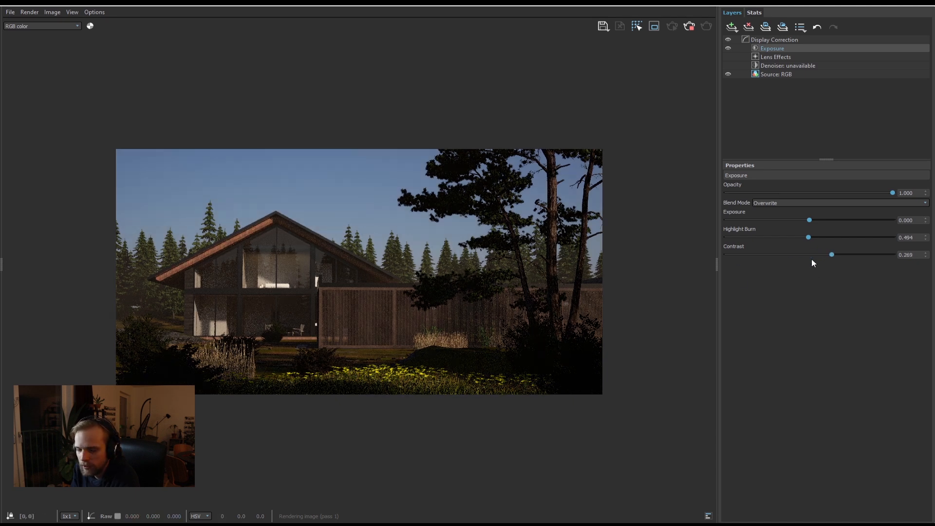
left_click(790, 254)
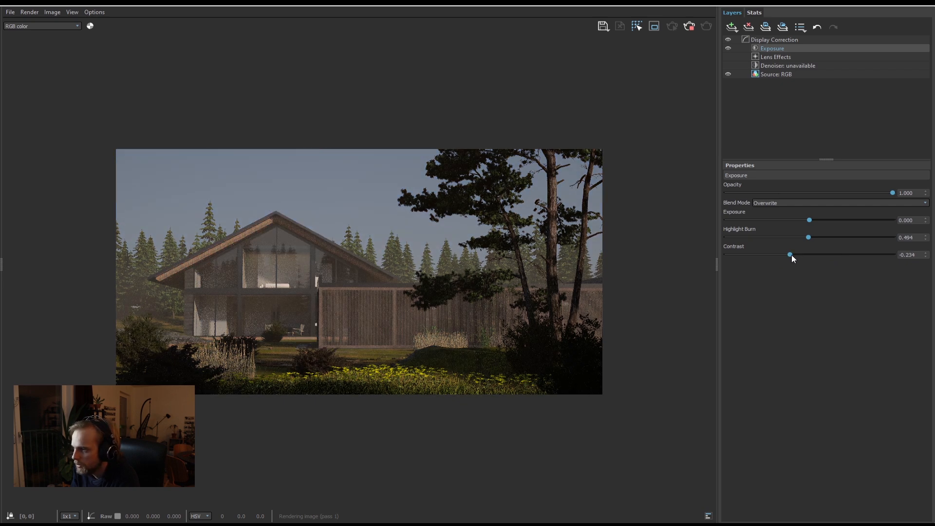
left_click_drag(798, 256, 820, 260)
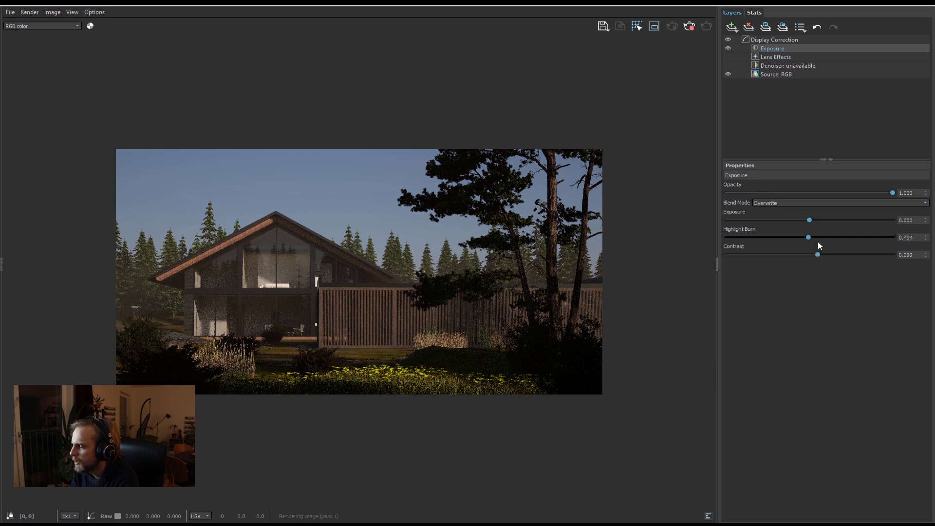
Fine-tune the layer's exposure to about 0.70 and highlight burn to about 0.44, and hide the layer to compare the image
mouse_move(811, 221)
left_mouse_down()
mouse_move(829, 221)
mouse_move(818, 220)
left_mouse_up()
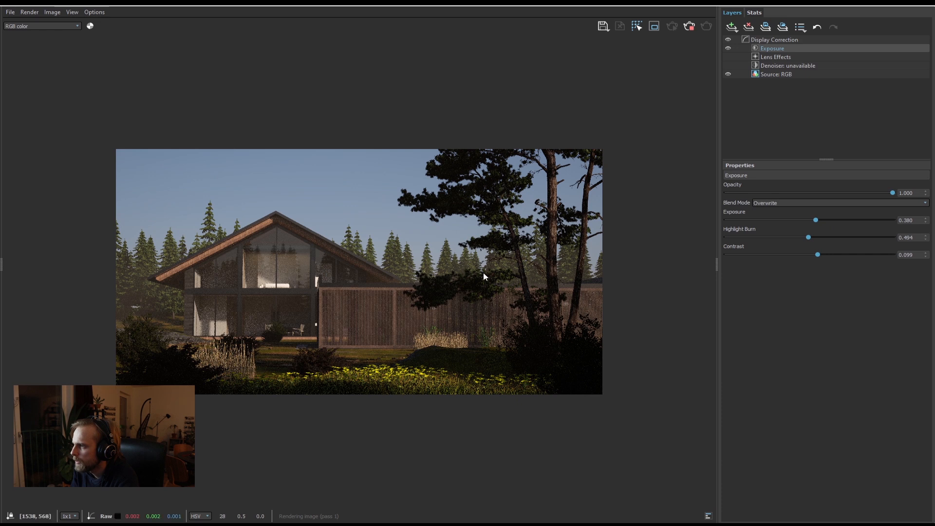
left_click_drag(809, 238, 790, 237)
left_click_drag(818, 220, 823, 220)
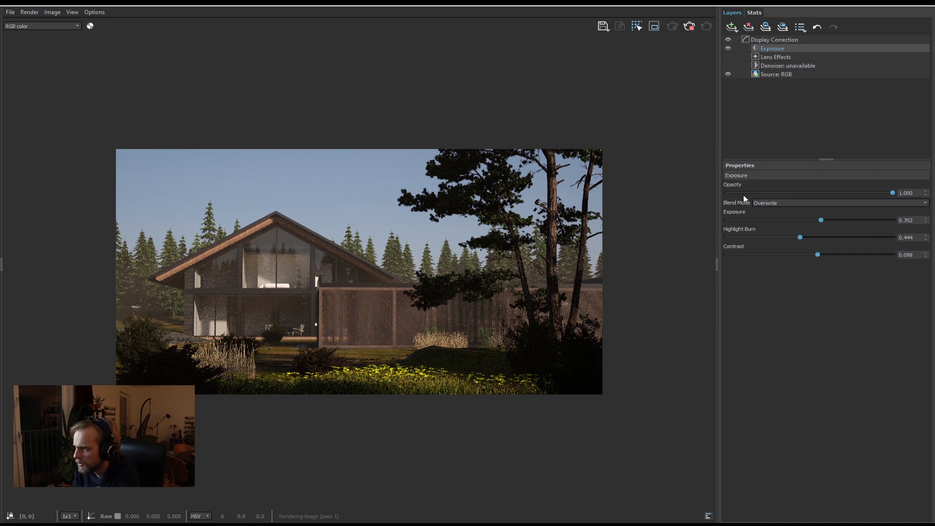
left_click(728, 48)
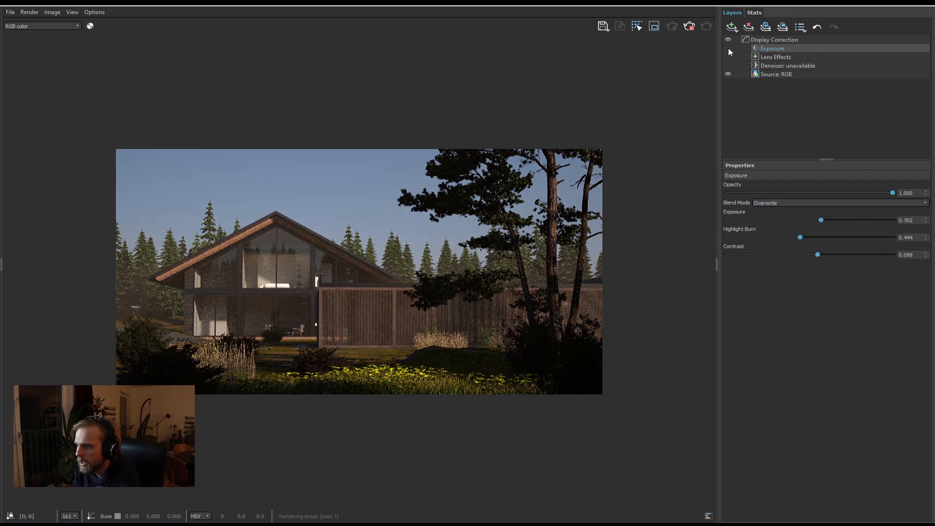
Toggle the Exposure layer on and off repeatedly to compare the image, and leave the layer visible
left_click(728, 49)
left_click(728, 48)
left_click(729, 49)
left_click(728, 48)
left_click(729, 48)
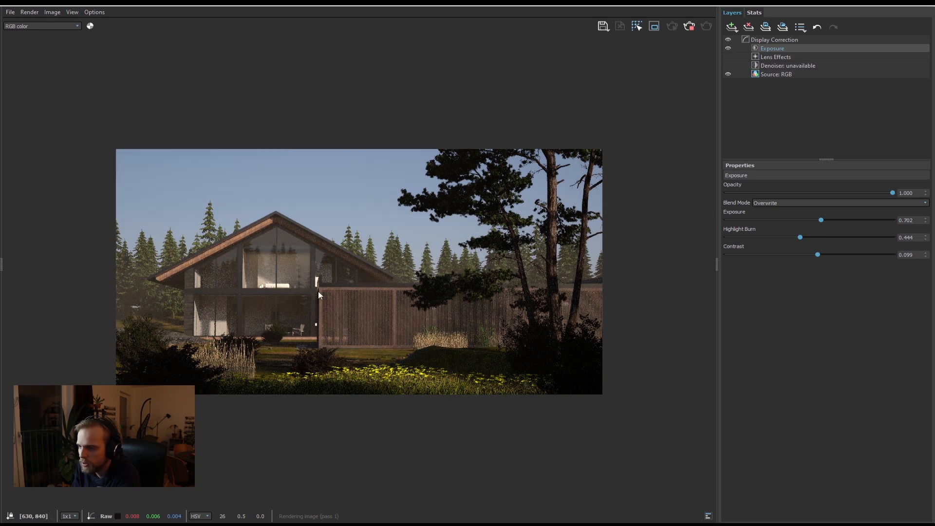
Try a Background layer with the bump_cross_hatch image from Rhino's System folder, and delete that layer
left_click(732, 27)
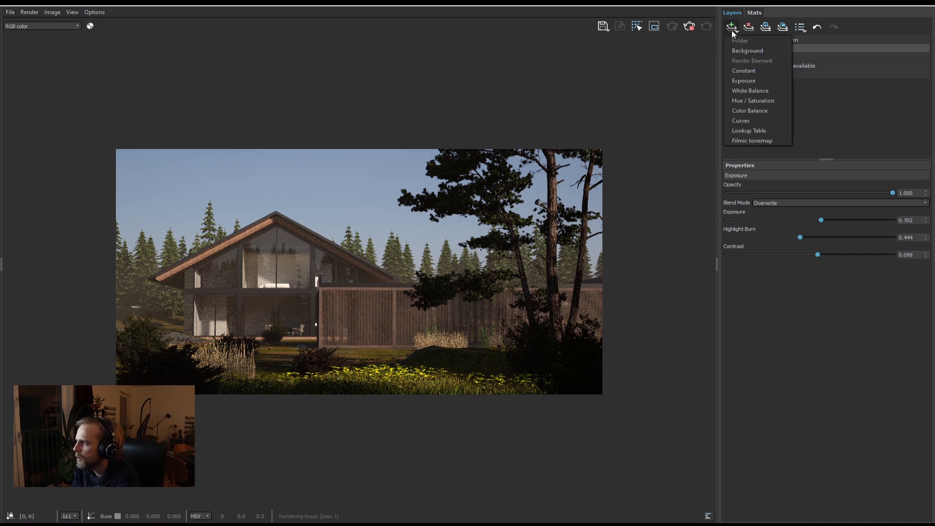
left_click(739, 51)
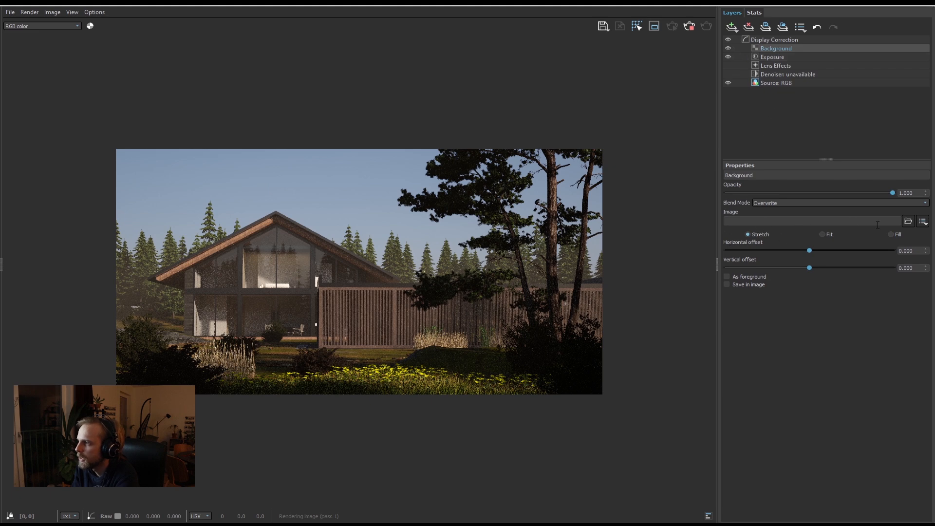
left_click(909, 222)
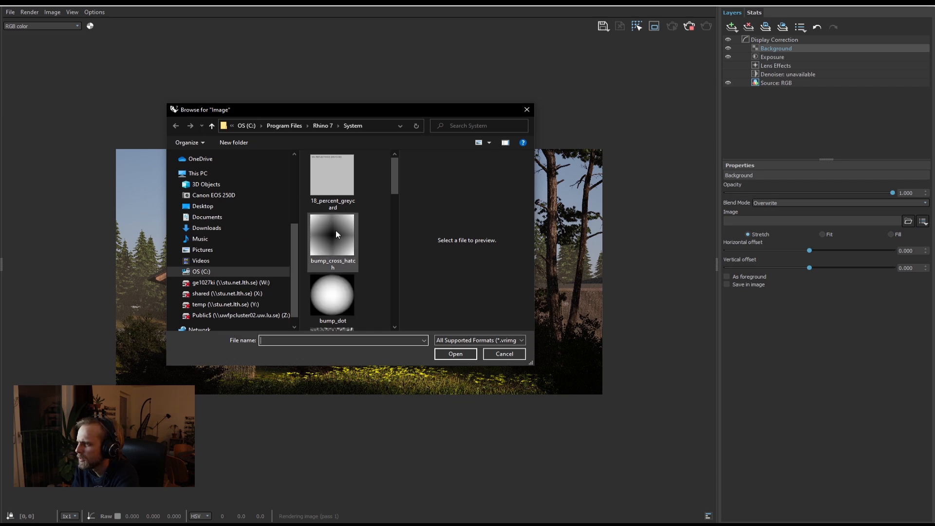
left_click(345, 234)
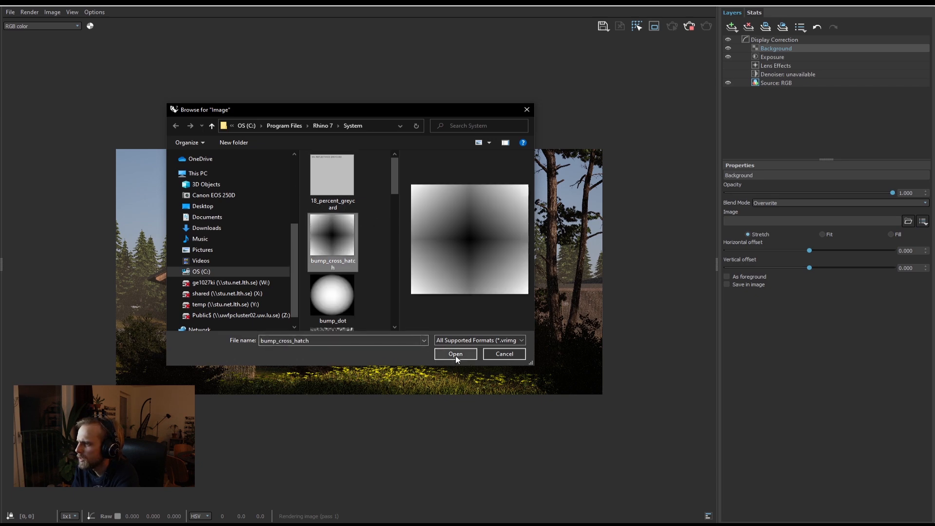
left_click(456, 354)
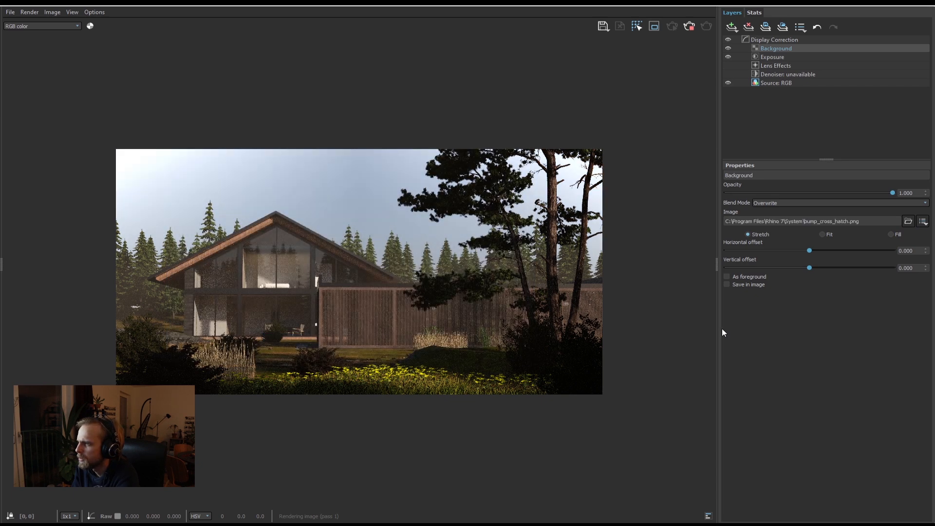
left_click(749, 27)
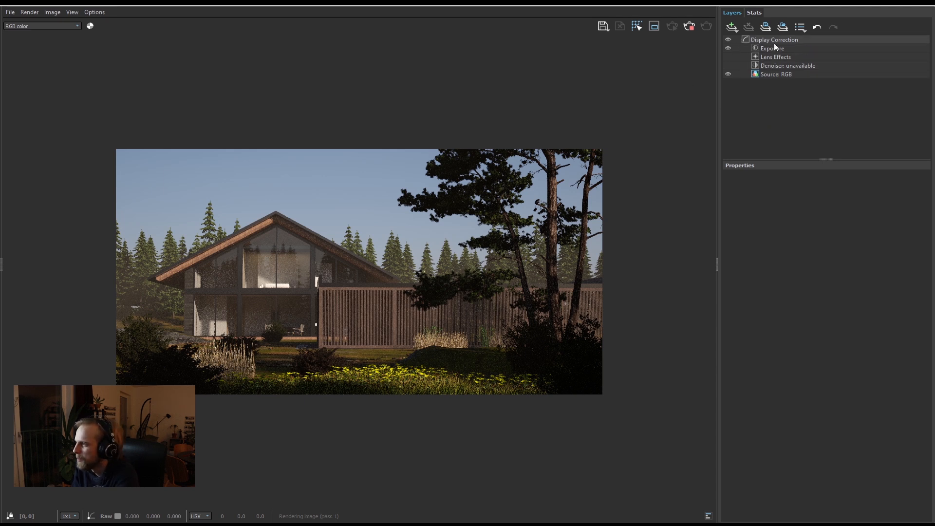
Add a White Balance layer with a temperature of about 7094 and a Magenta-Green tint of about 0.105
left_click(732, 28)
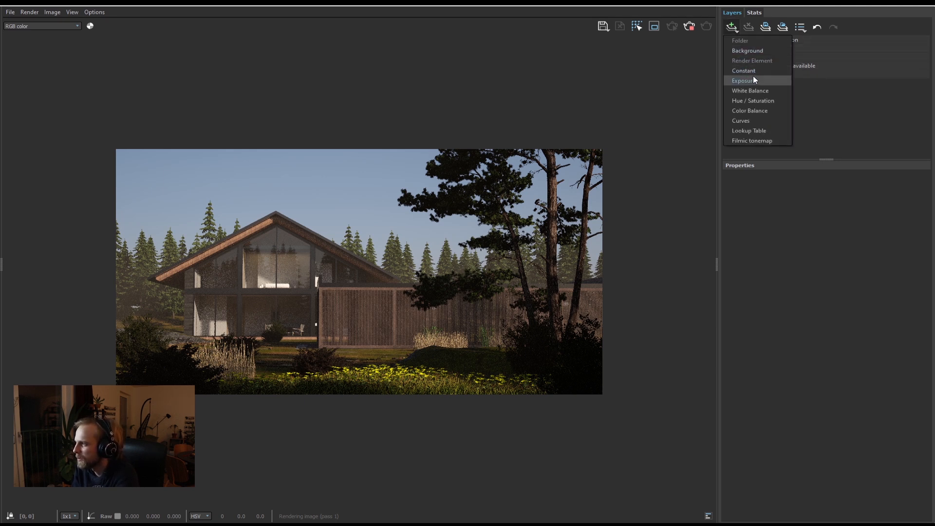
left_click(772, 93)
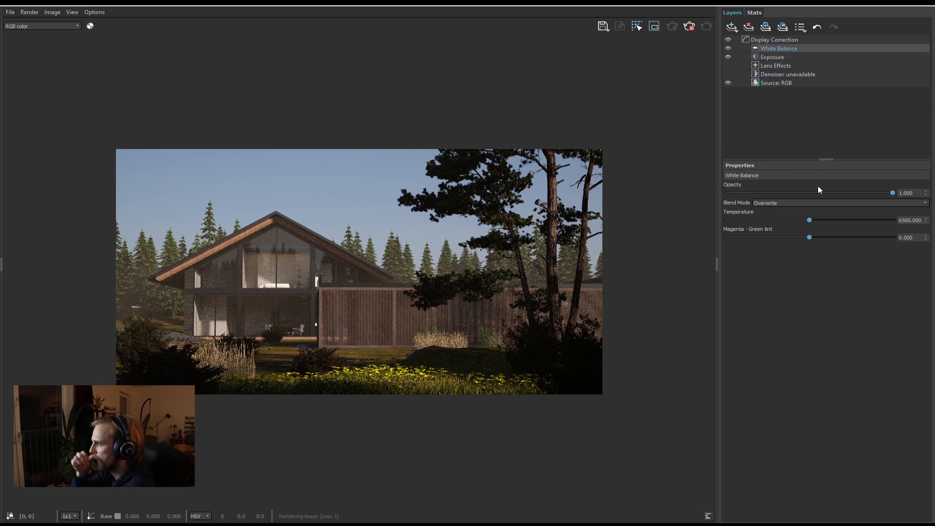
left_click_drag(810, 219, 831, 226)
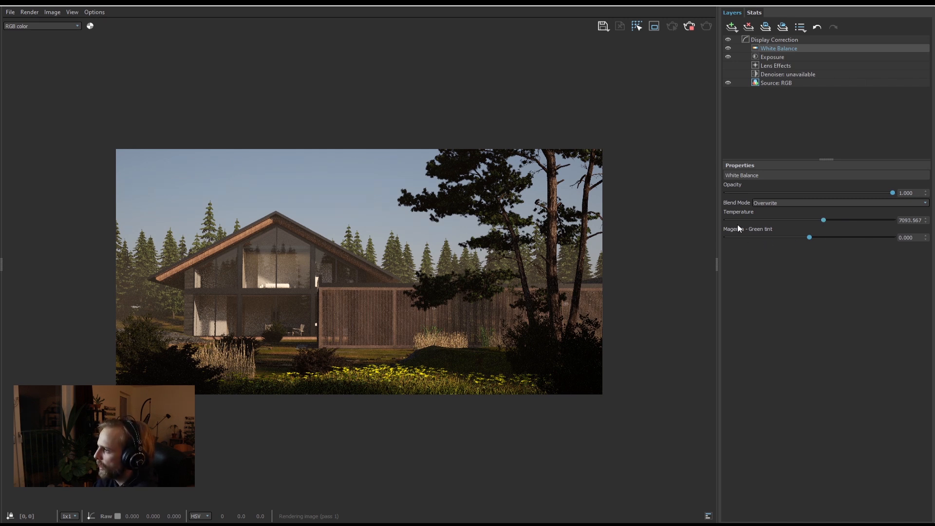
mouse_move(810, 238)
left_mouse_down()
mouse_move(836, 241)
mouse_move(809, 245)
mouse_move(821, 247)
left_mouse_up()
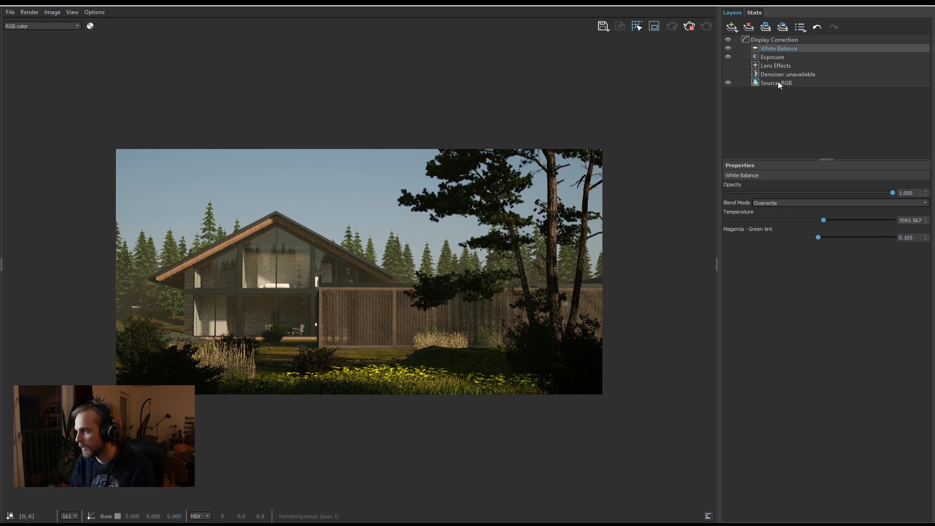
Add a Color Balance layer above the White Balance layer and look through its tonal ranges
left_click(732, 27)
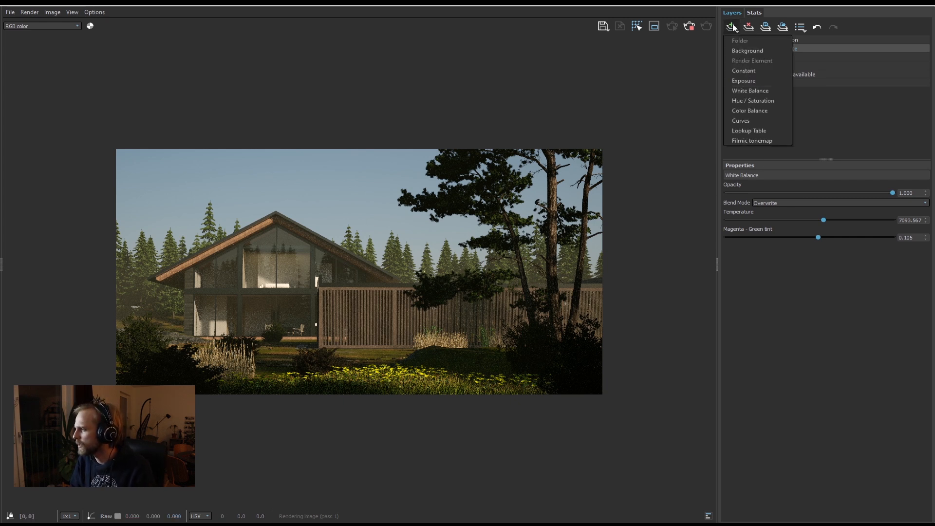
left_click(754, 111)
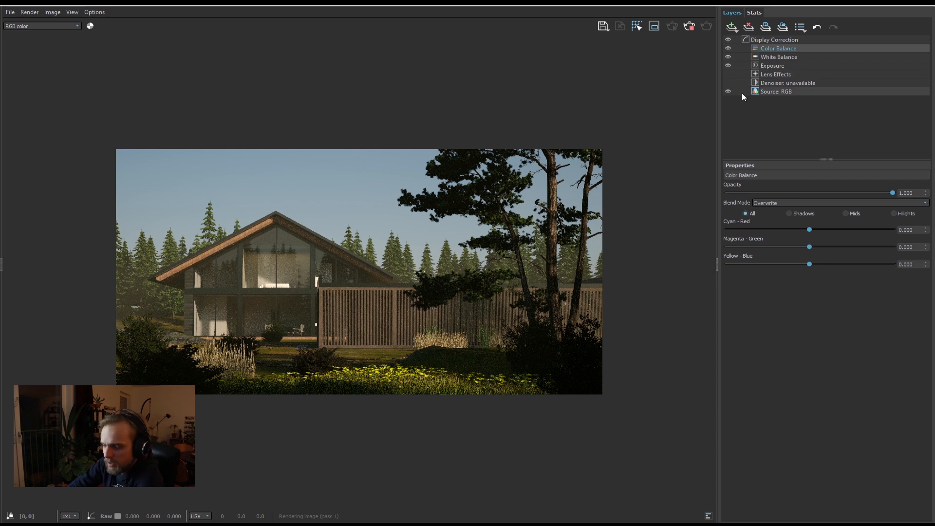
left_click(789, 213)
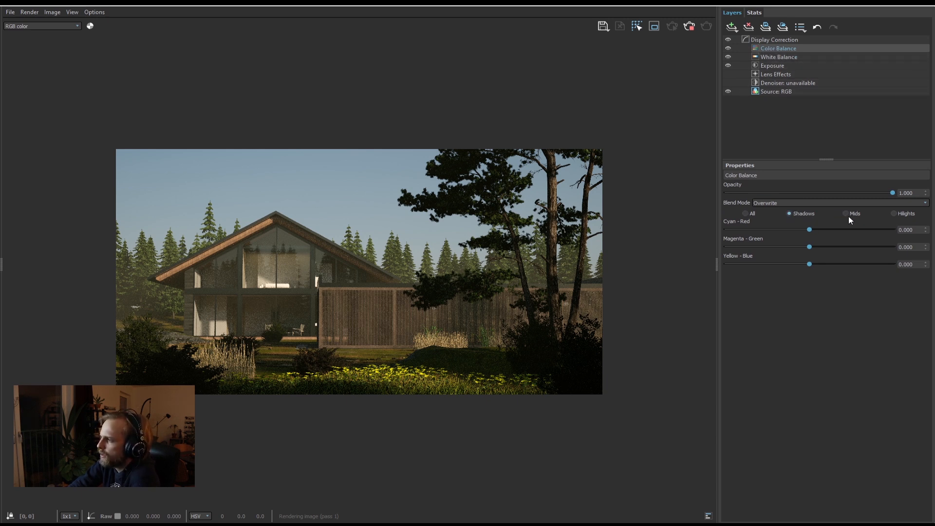
left_click(895, 213)
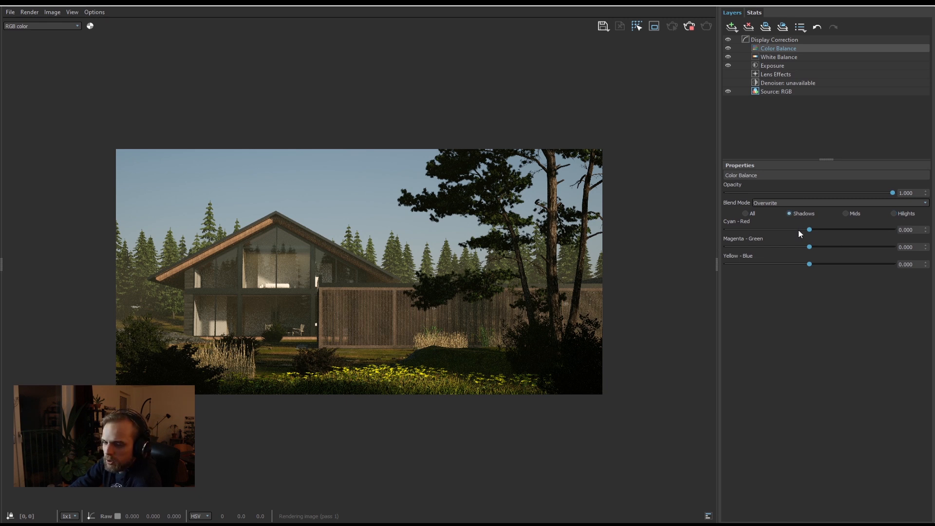
Test extreme color balance with shadows Cyan-Red at -1, mids Magenta-Green at 1 and highlights Cyan-Red at 1, and toggle the layer to compare
left_click_drag(809, 230, 724, 231)
left_click(847, 213)
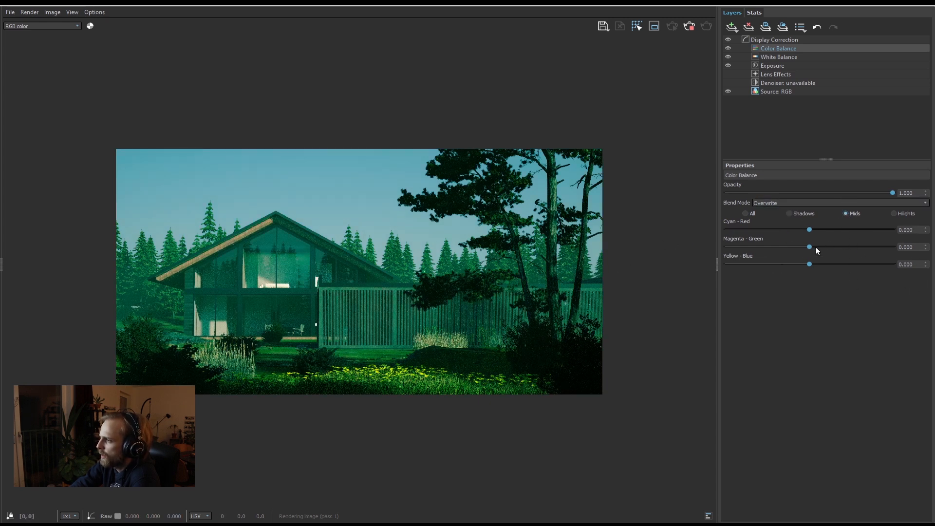
left_click(894, 214)
mouse_move(811, 265)
left_mouse_down()
mouse_move(909, 265)
mouse_move(811, 263)
left_mouse_up()
left_click_drag(810, 230, 919, 229)
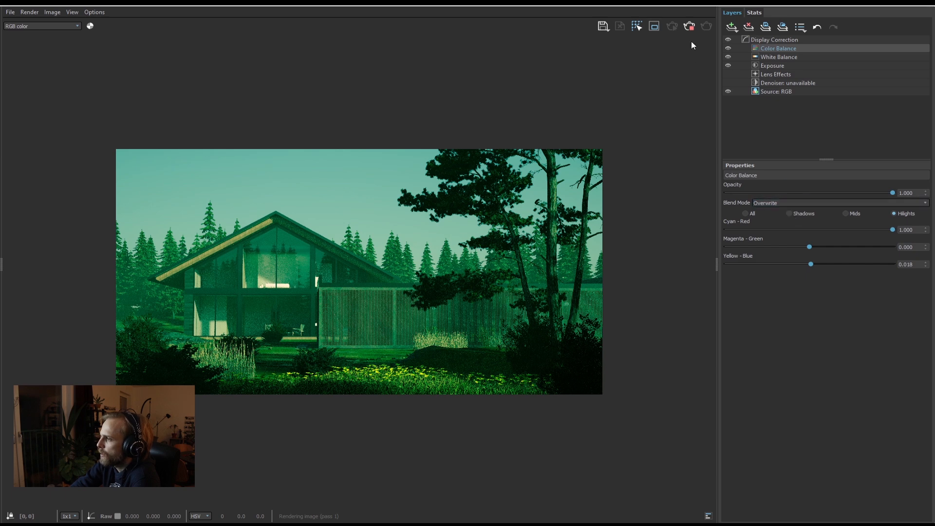
left_click(728, 48)
left_click(727, 48)
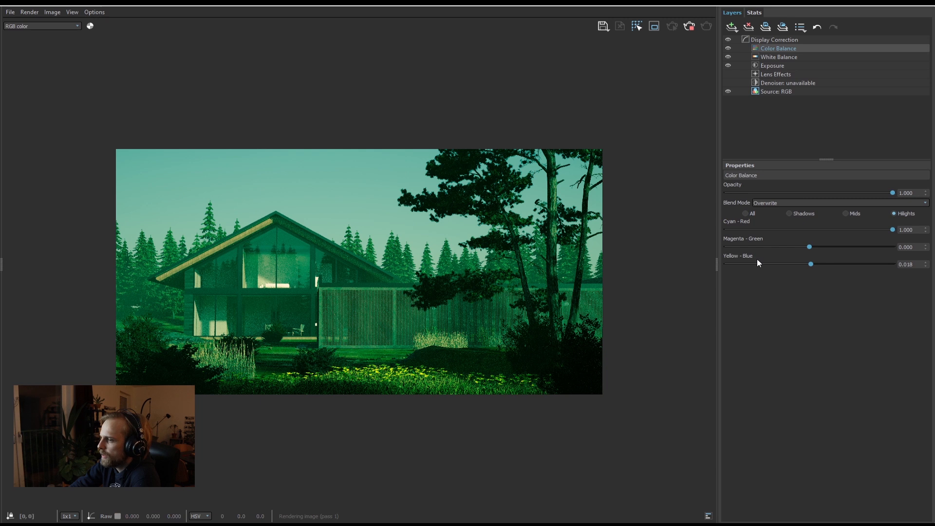
Bring the mids' Magenta-Green back to about -0.018 and the shadows' Cyan-Red to about -0.49
left_click(850, 220)
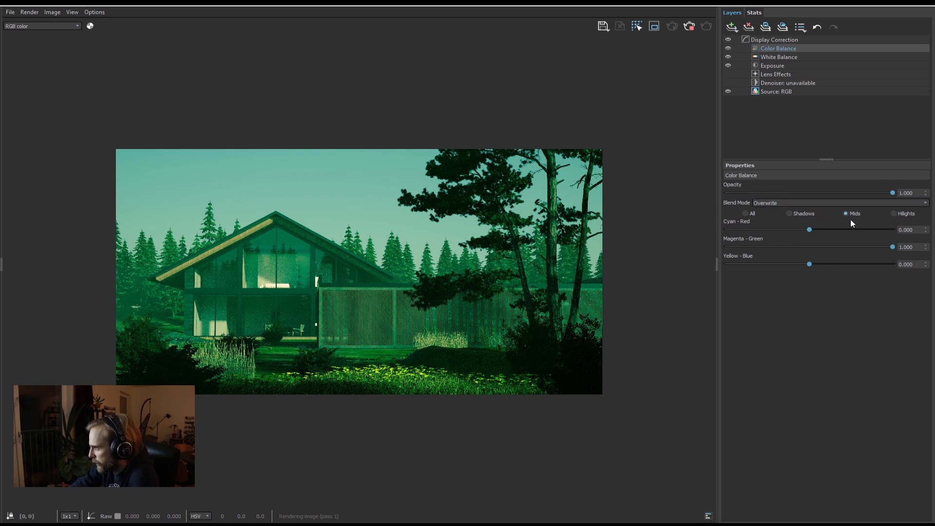
left_click_drag(881, 247, 802, 250)
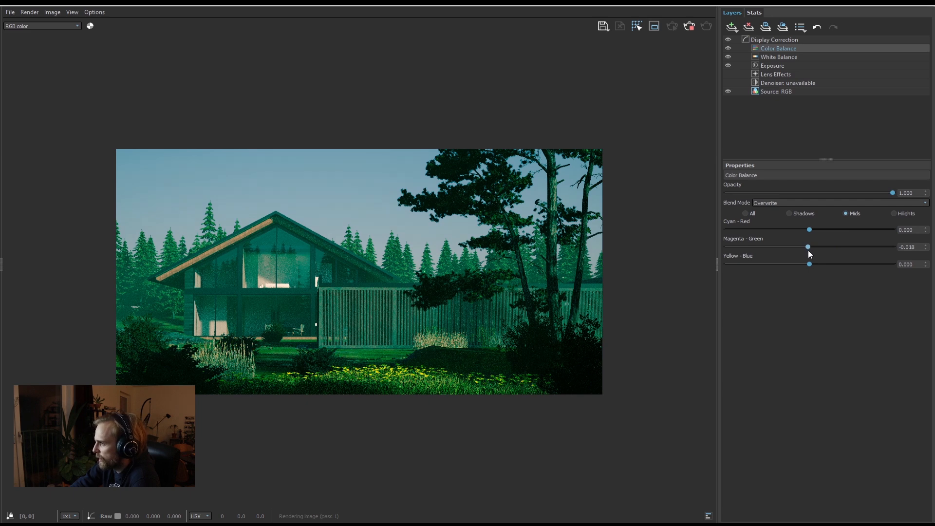
left_click(791, 214)
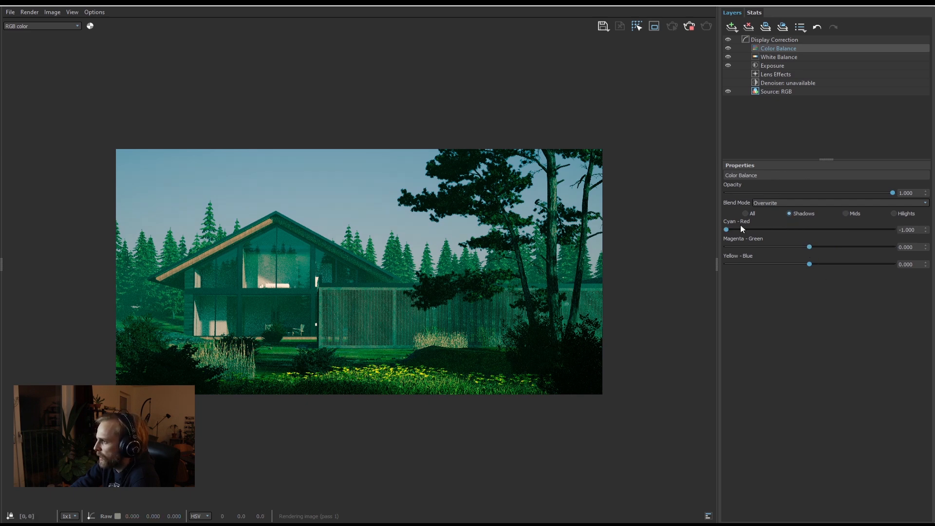
mouse_move(759, 236)
left_mouse_down()
mouse_move(741, 238)
mouse_move(748, 245)
left_mouse_up()
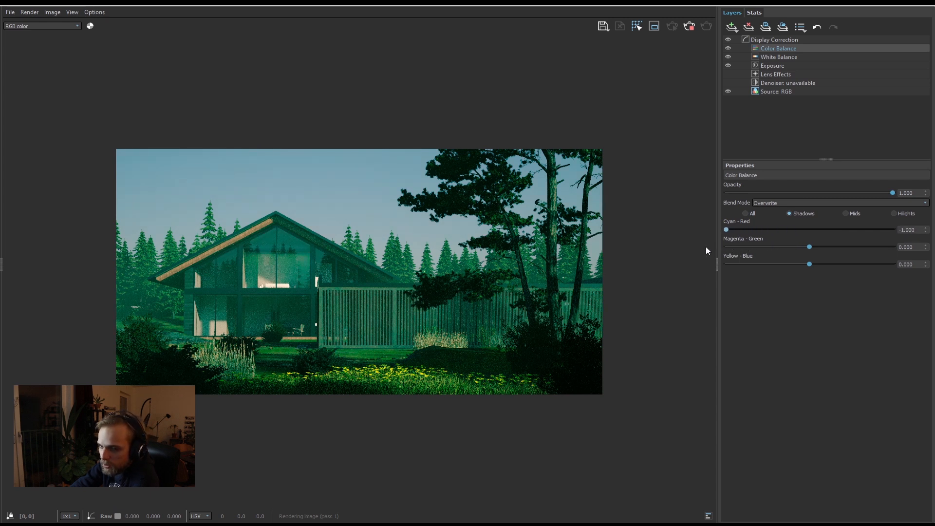
left_click_drag(726, 230, 763, 249)
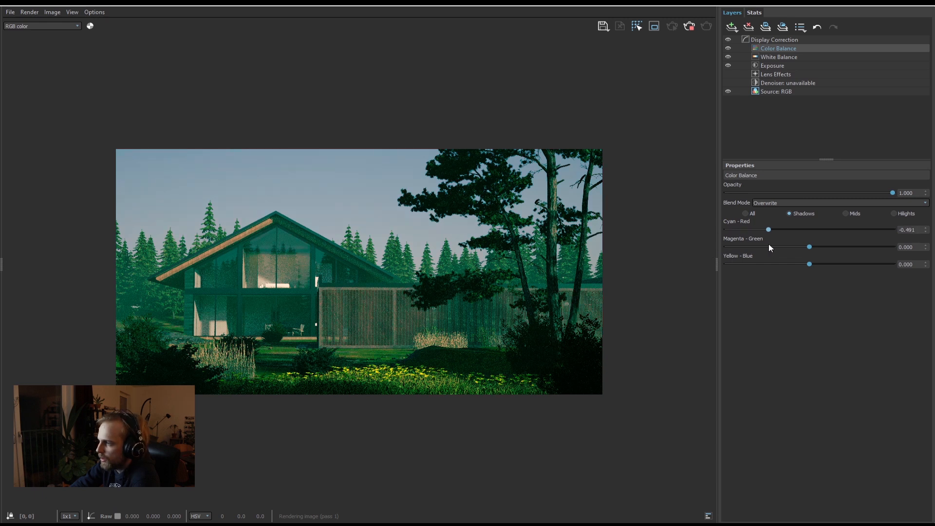
Set the Color Balance layer's Cyan-Red to 0 for the highlights and about 0.006 for the shadows
left_click(846, 215)
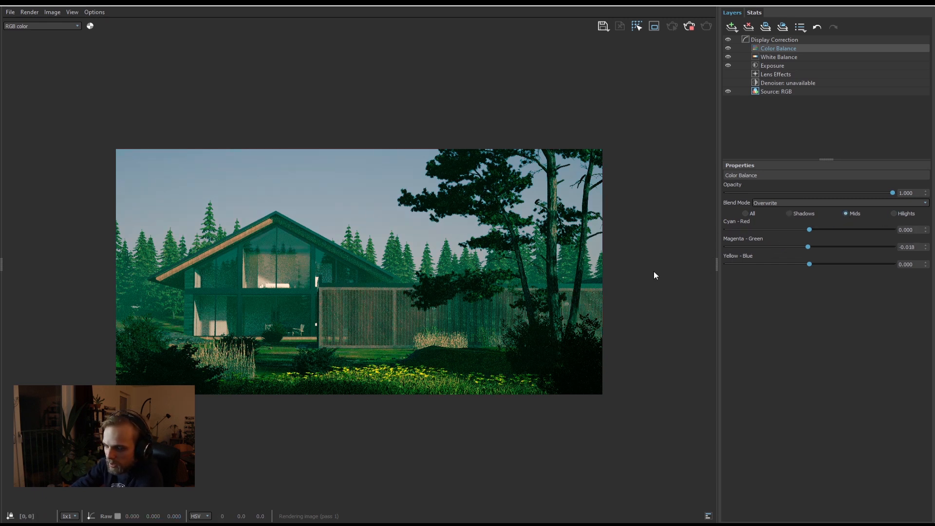
left_click(894, 213)
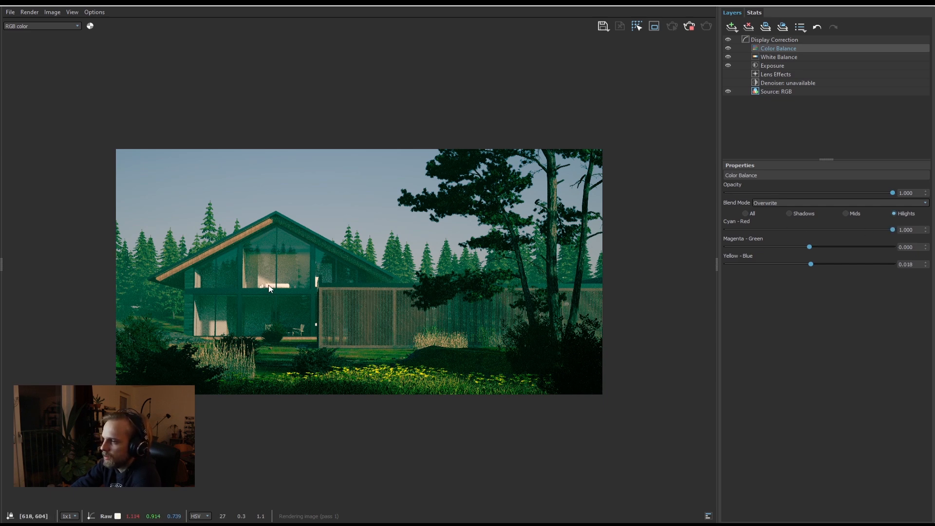
scroll(272, 289, "up", 5)
scroll(276, 291, "down", 4)
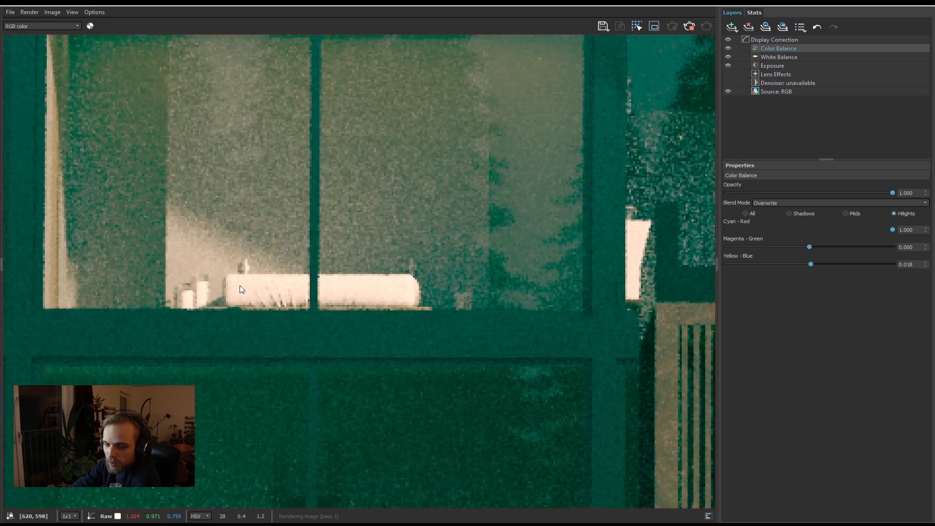
scroll(240, 290, "down", 2)
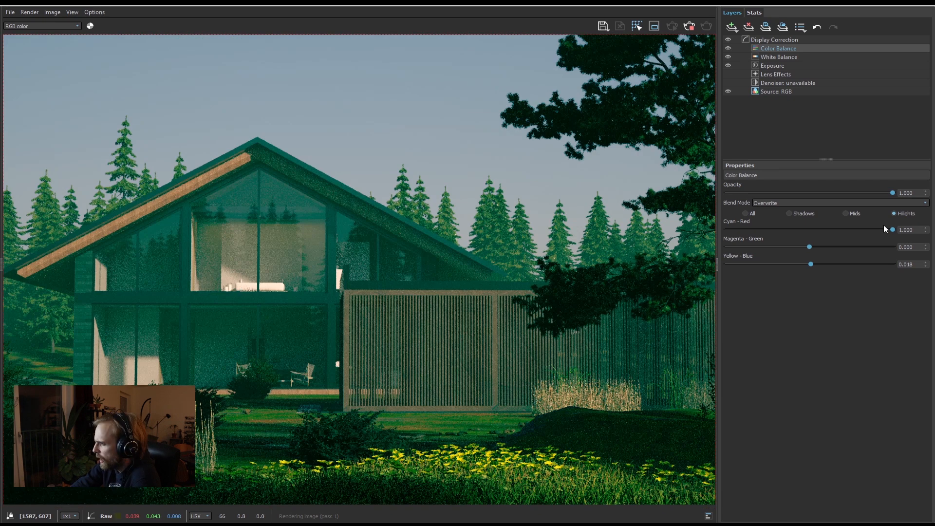
left_click_drag(822, 233, 811, 232)
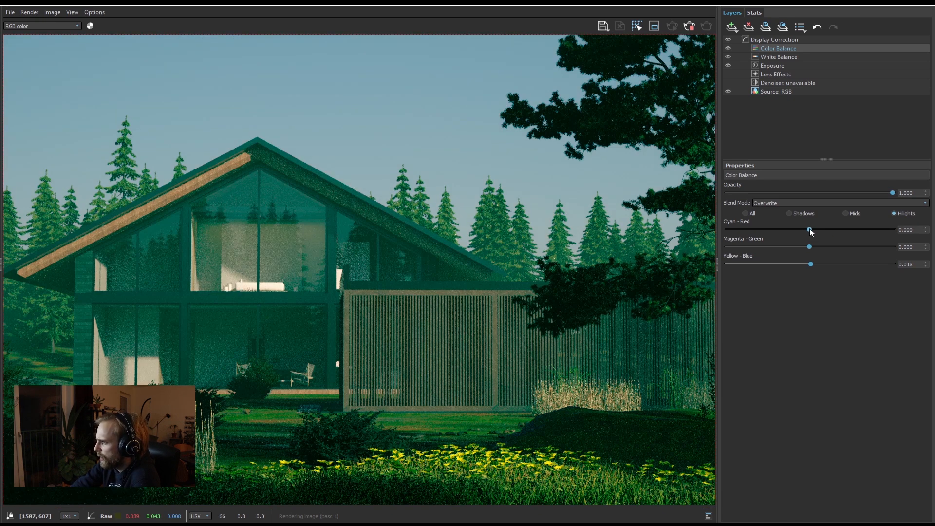
left_click(790, 213)
left_click(811, 232)
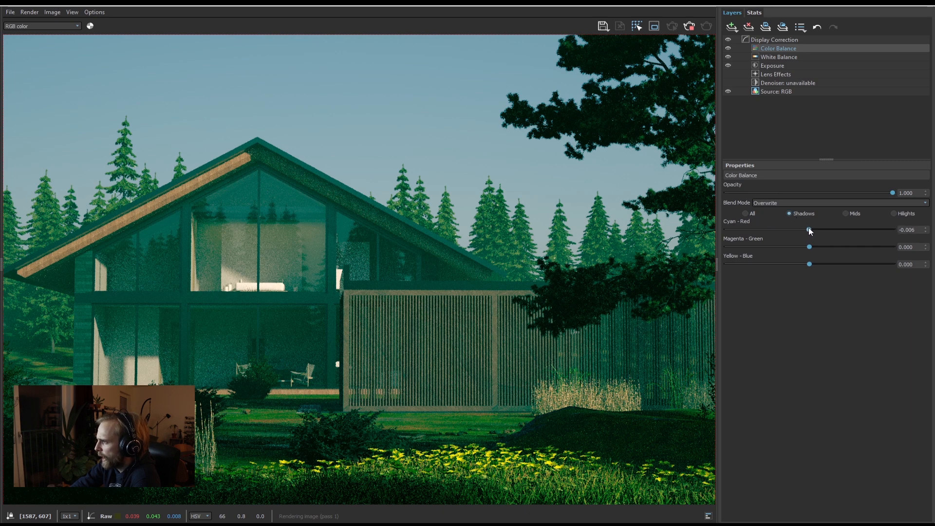
left_click(811, 229)
Reset the Magenta-Green balance of the mids to exactly 0
left_click(846, 214)
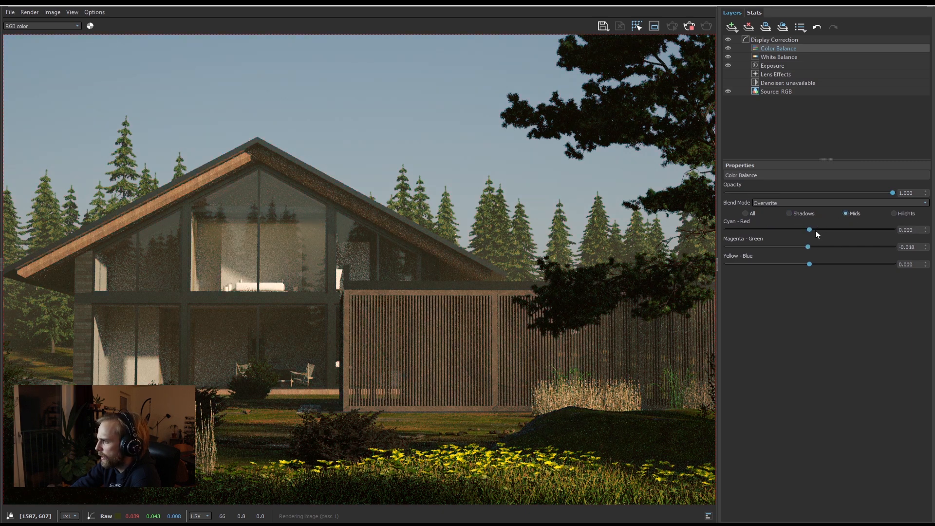
left_click_drag(809, 247, 812, 247)
left_click(909, 248)
left_click_drag(915, 248, 834, 242)
type("0")
key("Return")
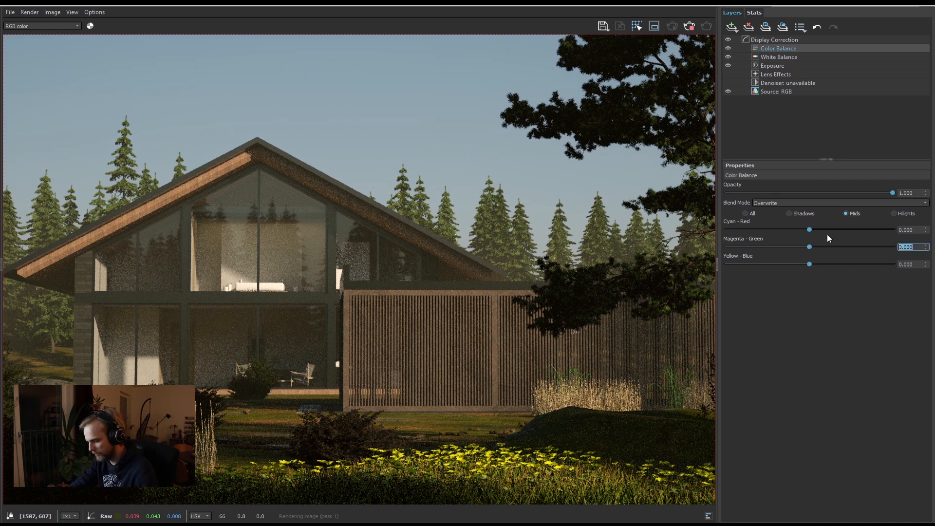
Reset the Yellow-Blue balance of the highlights to exactly 0
left_click(818, 216)
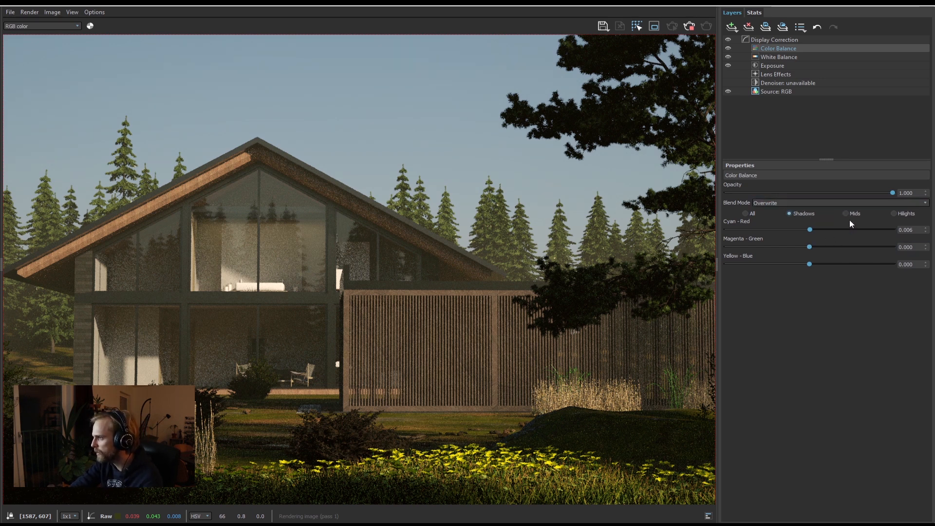
left_click(901, 215)
left_click_drag(916, 264, 872, 271)
type("0")
key("Return")
left_click(915, 247)
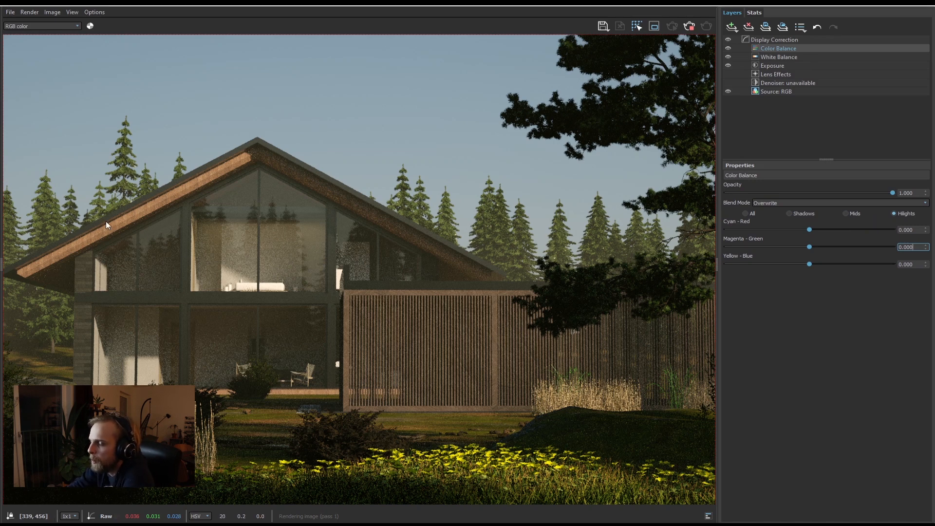
Set the Color Balance highlights to a Cyan-Red of 0.047 and a Yellow-Blue of -0.029, judging the upstairs interior behind the glazing
scroll(216, 265, "up", 1)
middle_click_drag(235, 253, 450, 297)
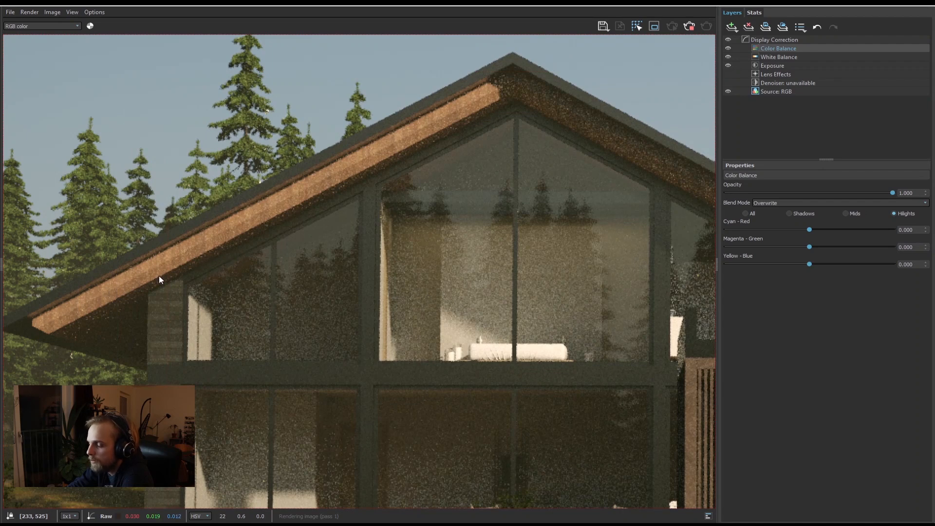
scroll(510, 309, "up", 1)
middle_click_drag(492, 315, 410, 217)
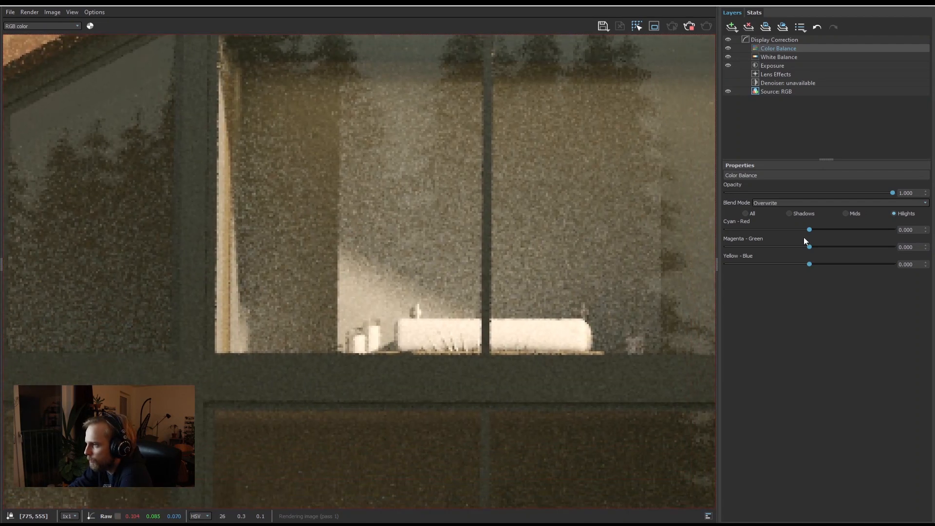
left_click_drag(811, 231, 814, 233)
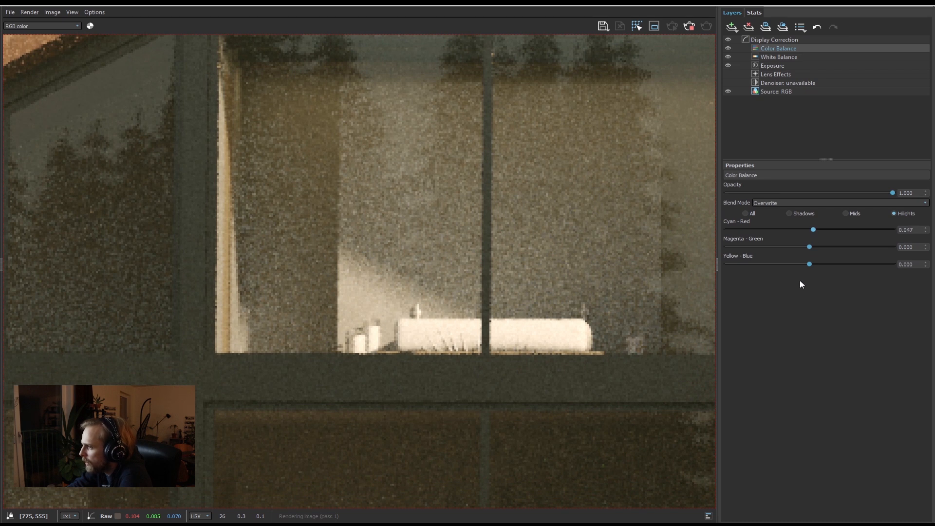
left_click_drag(811, 266, 808, 265)
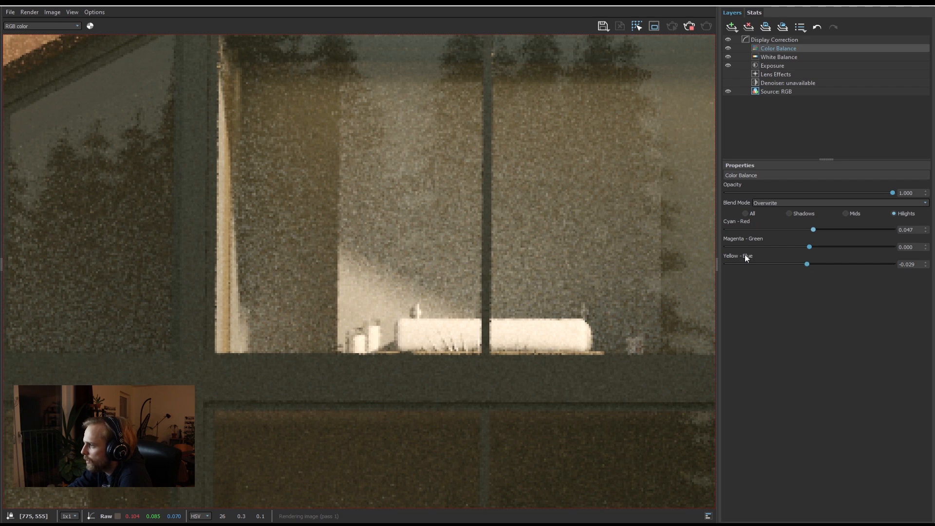
Set the Color Balance shadows to a Yellow-Blue of 0.023 and a Cyan-Red of -0.018, judging the dark pine foliage
left_click(846, 214)
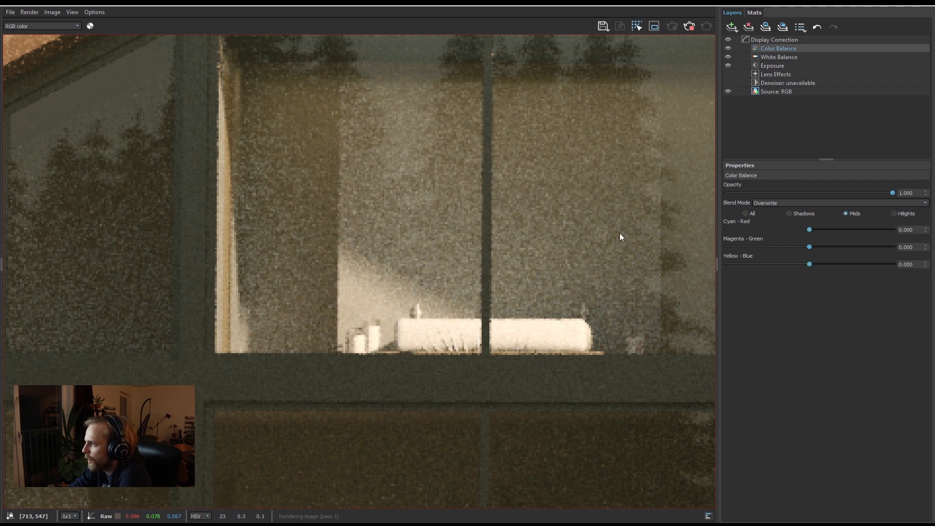
scroll(321, 222, "down", 5)
scroll(312, 255, "up", 5)
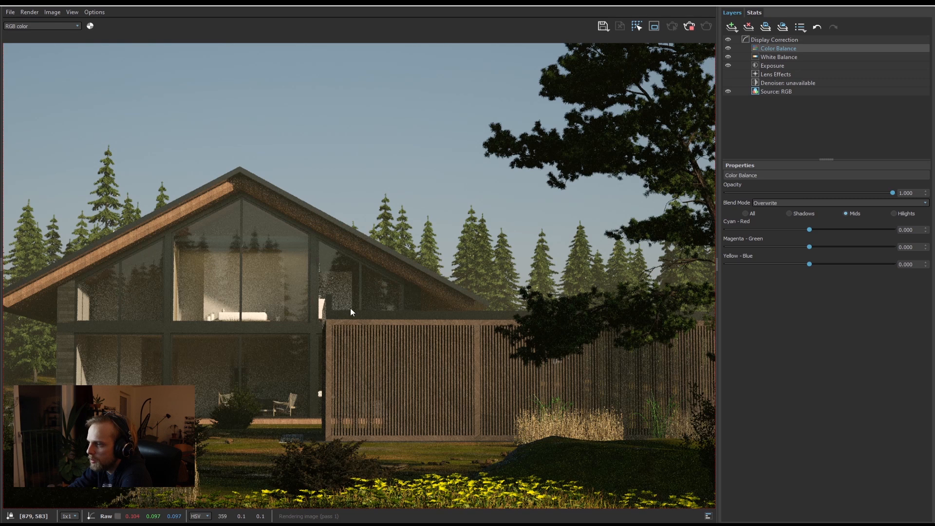
left_click(790, 213)
scroll(455, 289, "down", 3)
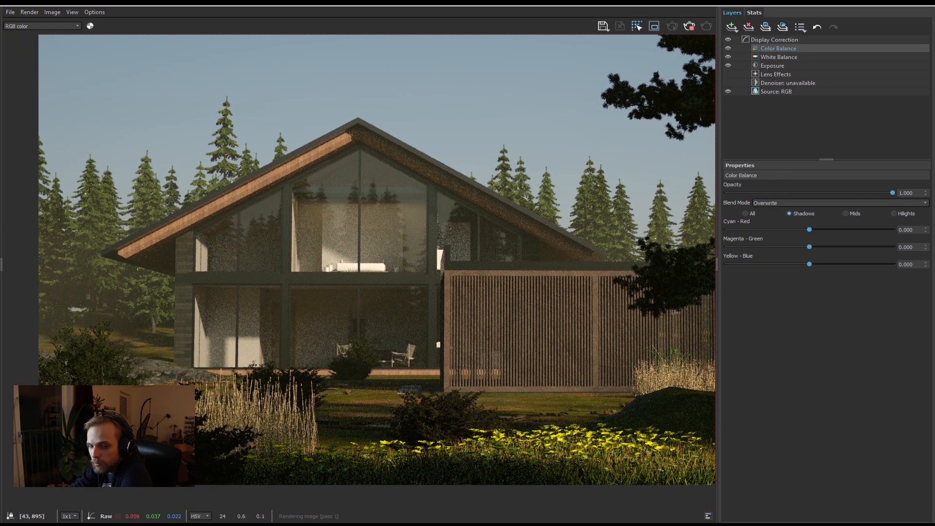
middle_click_drag(415, 298, 238, 363)
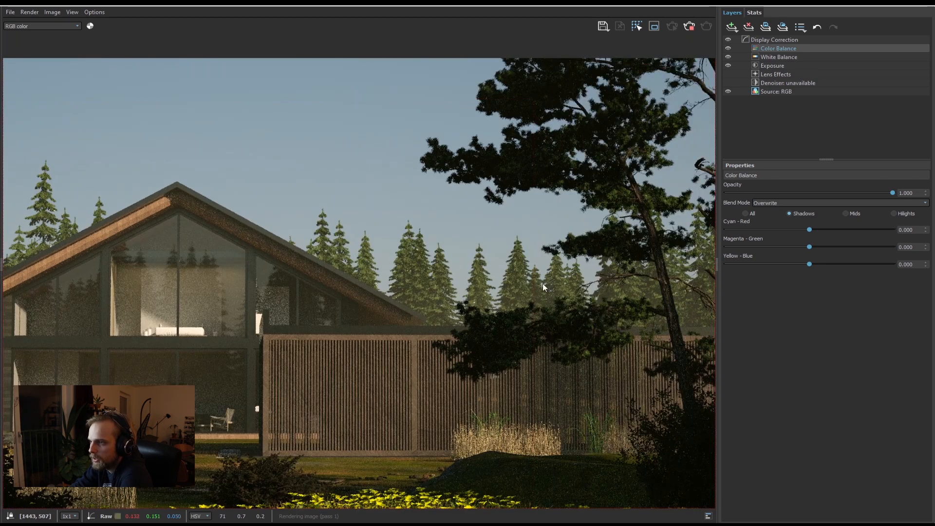
middle_click_drag(603, 218, 516, 172)
scroll(516, 174, "up", 3)
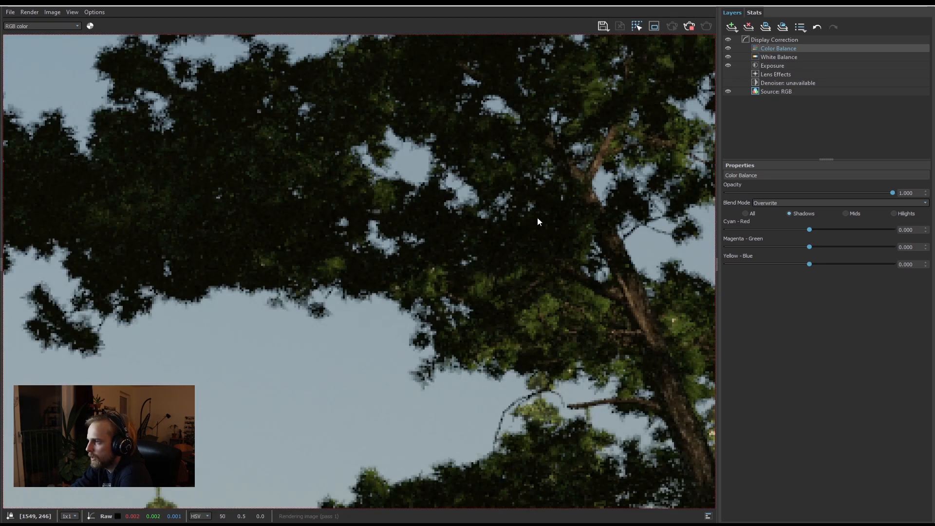
scroll(538, 217, "down", 1)
scroll(452, 208, "up", 1)
middle_click_drag(472, 250, 497, 276)
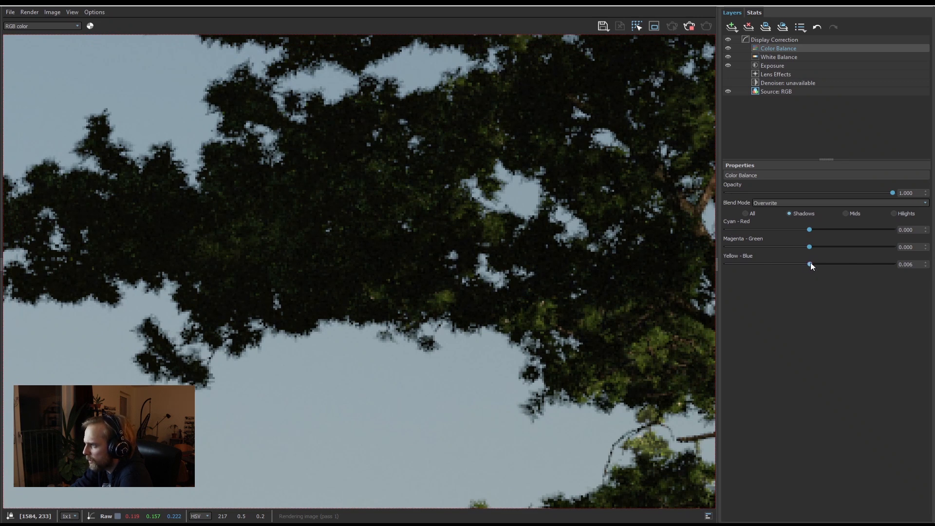
left_click_drag(813, 265, 812, 265)
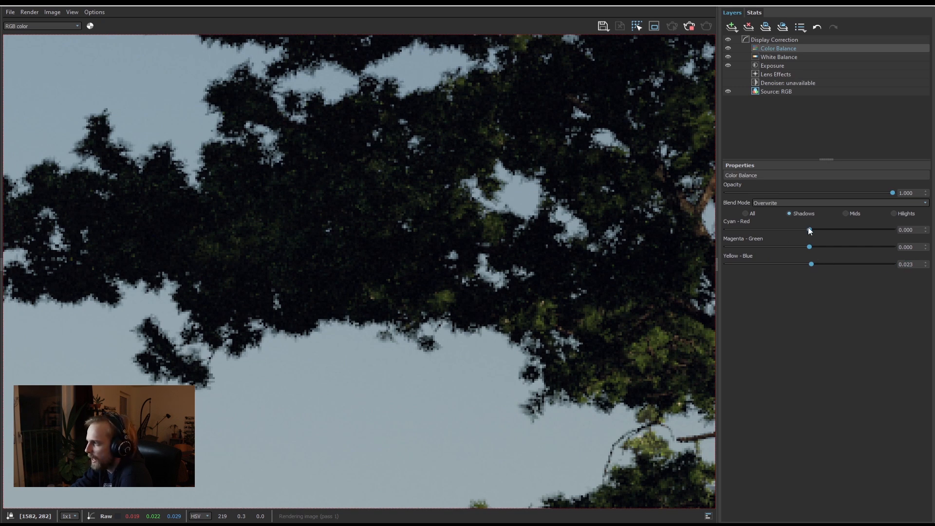
left_click_drag(811, 230, 808, 229)
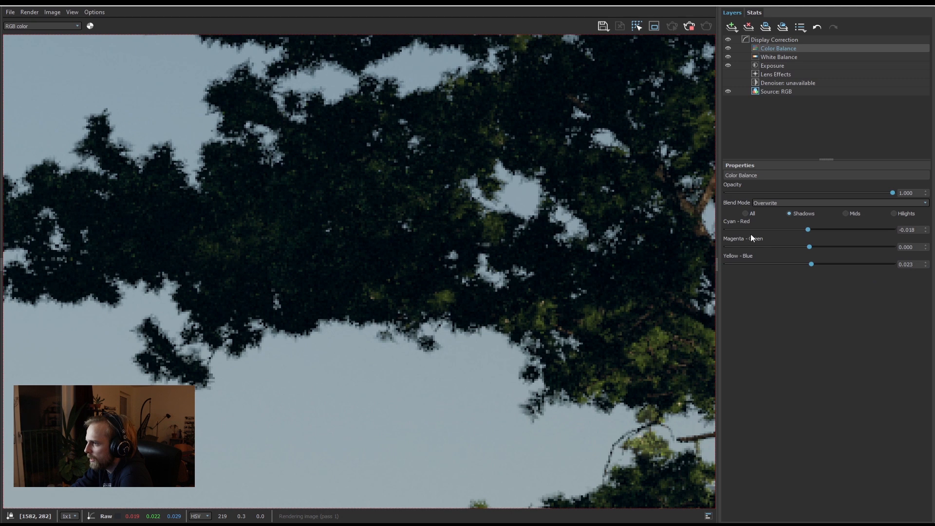
Compare the render with the Color Balance layer hidden and shown, checking the whole image and the dark pine foliage
scroll(451, 263, "down", 3)
scroll(463, 307, "up", 2)
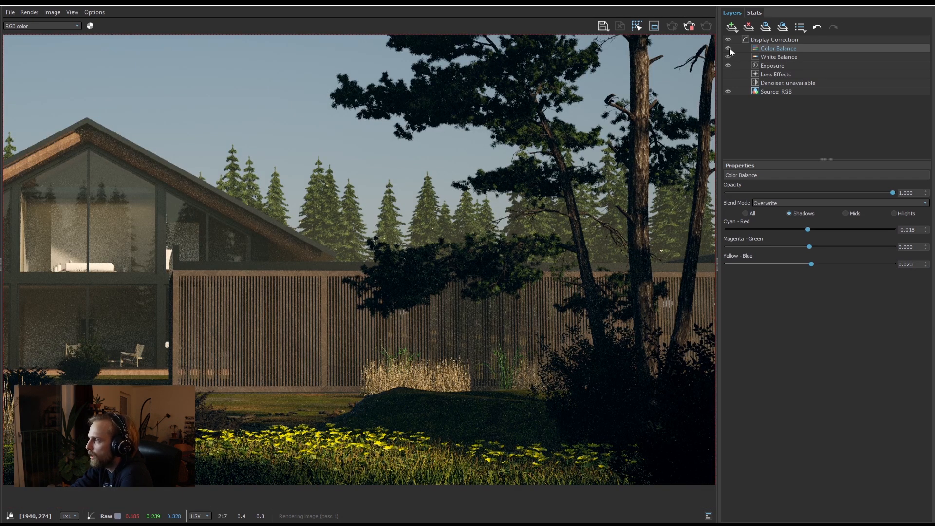
scroll(410, 206, "down", 3)
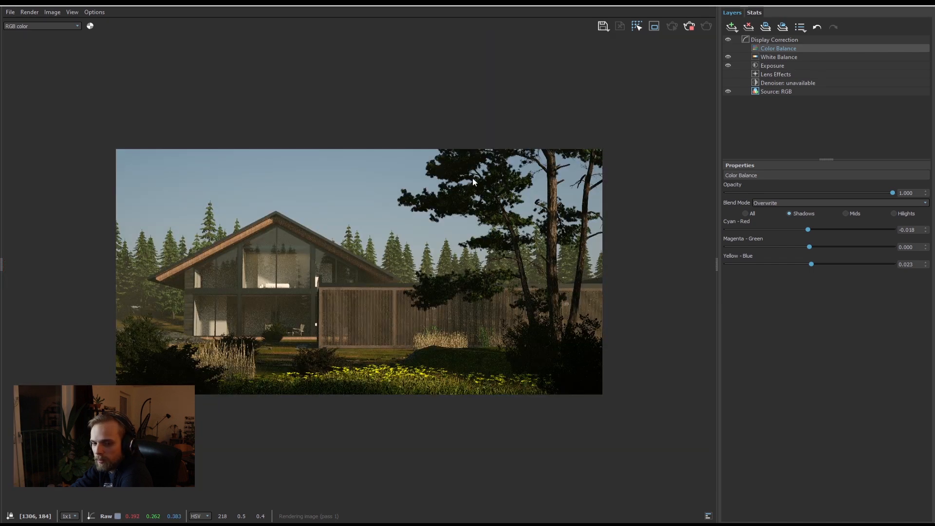
scroll(501, 175, "up", 3)
scroll(487, 180, "up", 5)
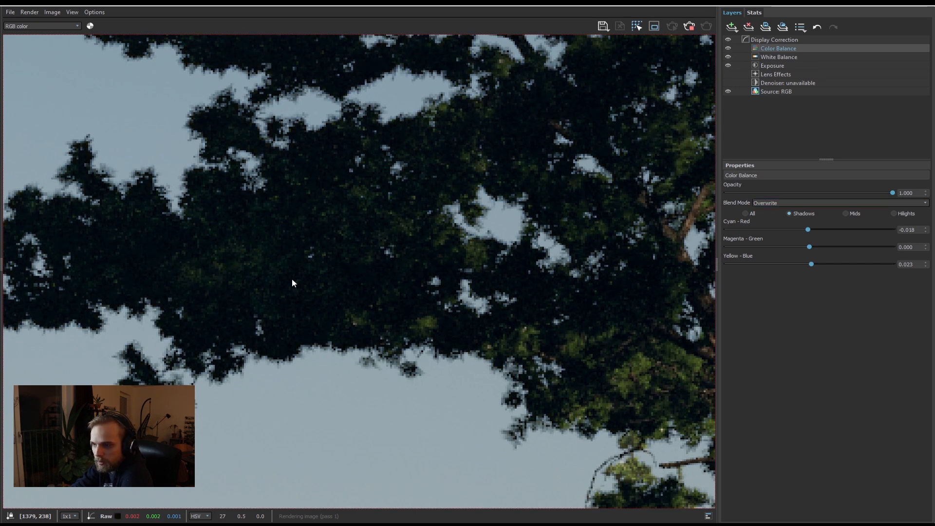
scroll(296, 298, "down", 5)
scroll(272, 300, "up", 3)
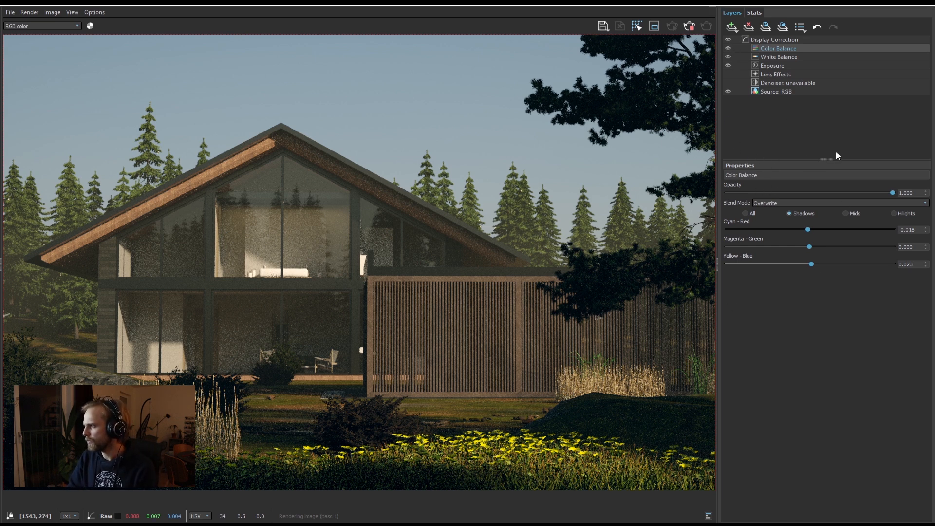
left_click(737, 30)
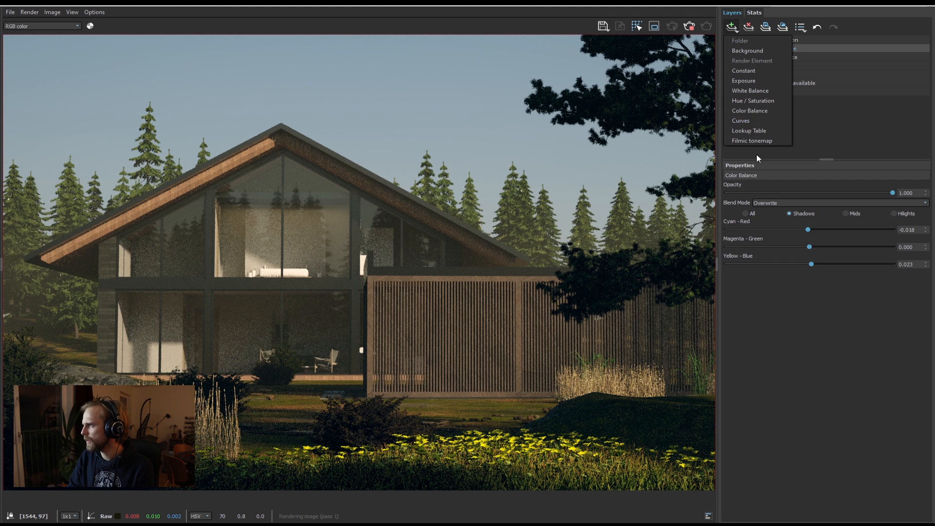
left_click(818, 144)
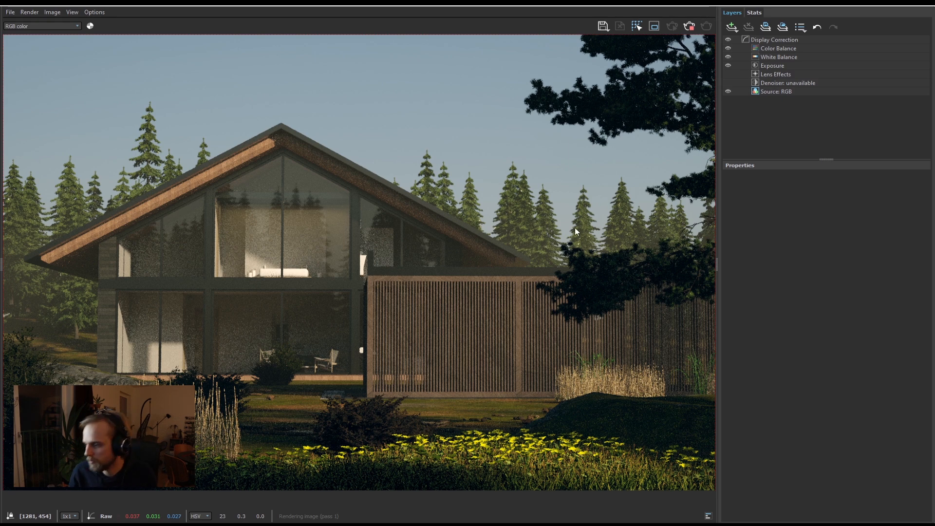
Examine the corrected render overall and in close-up, covering the gable glazing, upstairs interior, slatted facade and yellow foreground flowers
scroll(468, 253, "down", 2)
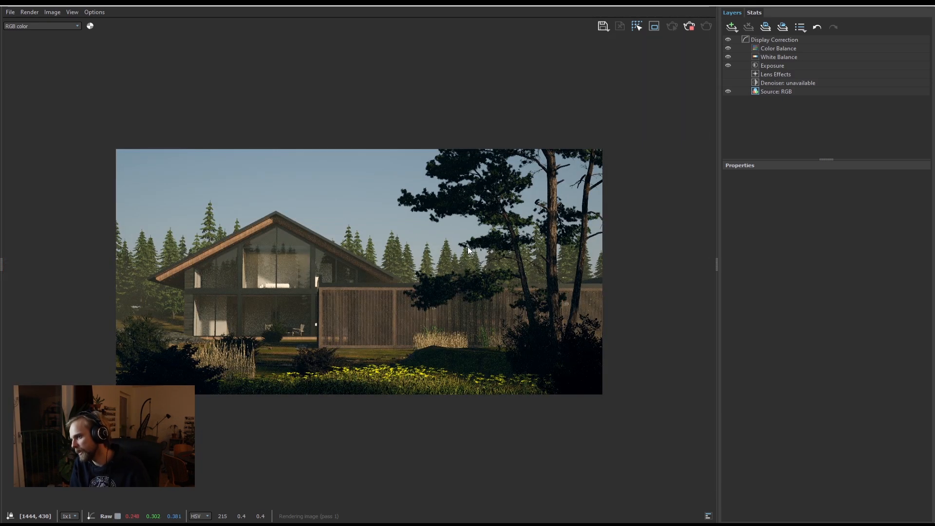
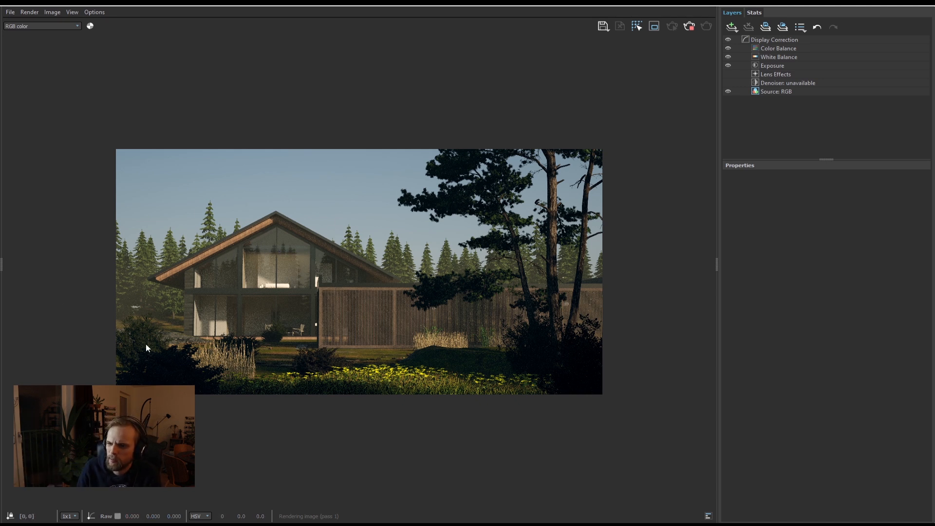
scroll(221, 270, "up", 3)
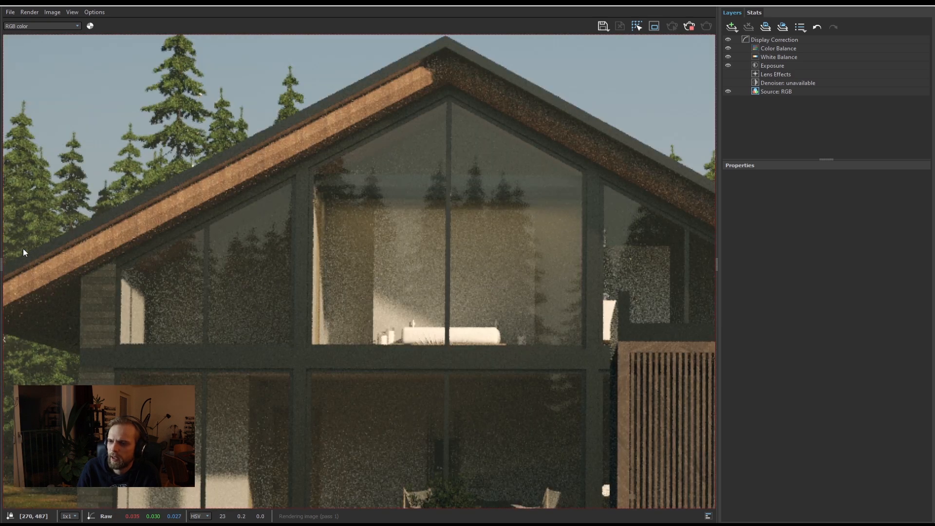
scroll(189, 306, "down", 2)
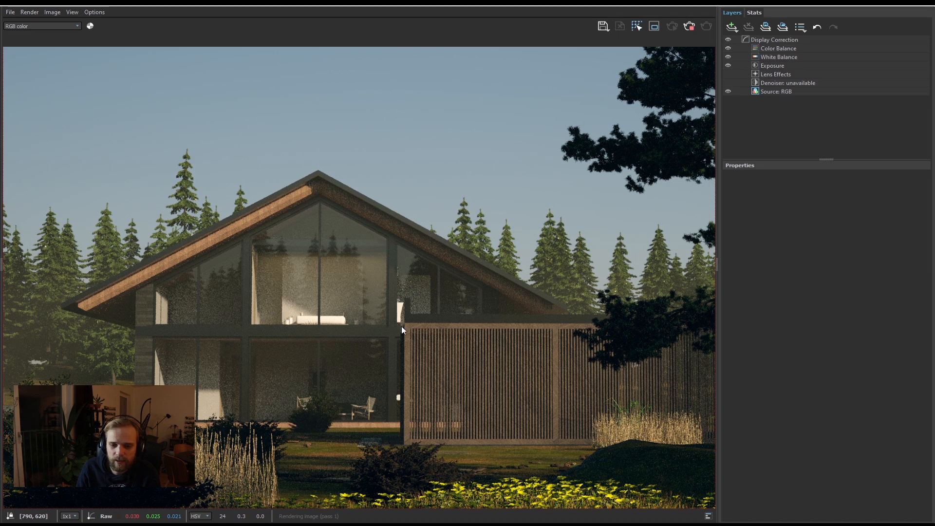
scroll(245, 207, "up", 5)
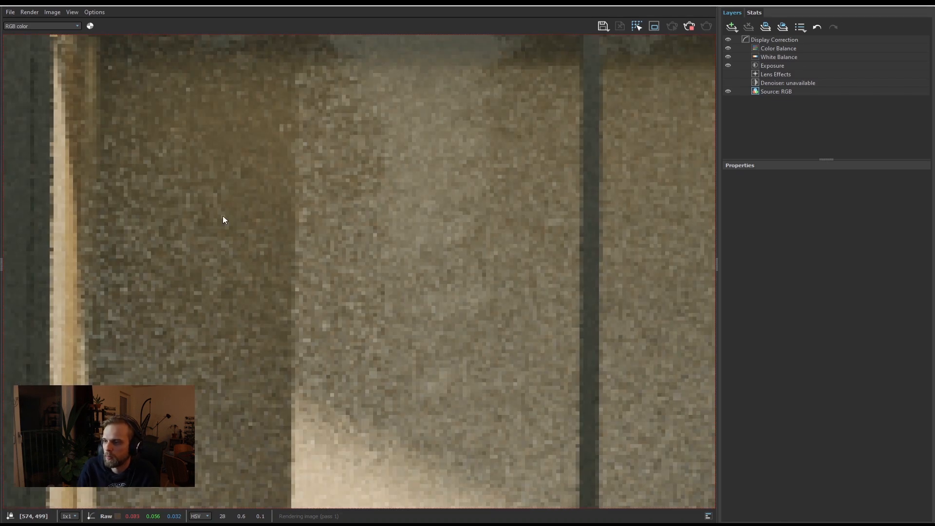
scroll(315, 238, "down", 3)
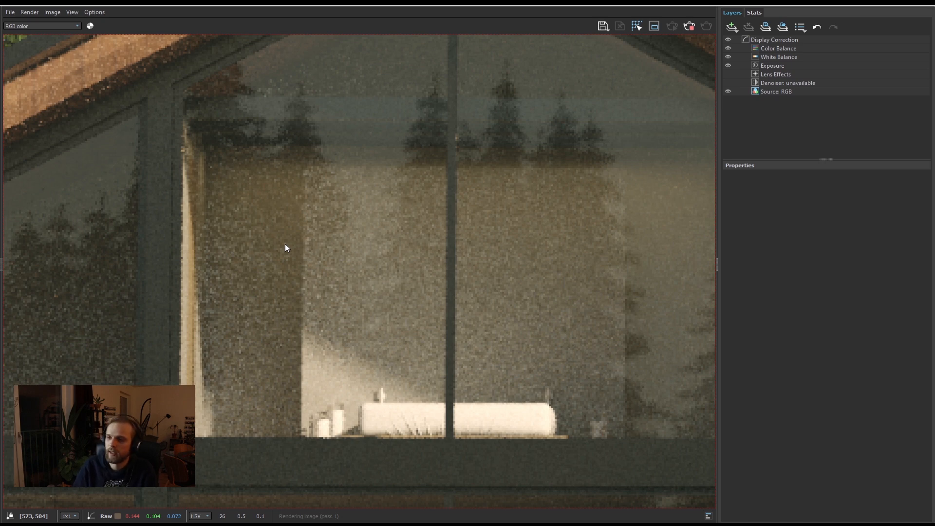
scroll(287, 246, "down", 10)
scroll(416, 349, "up", 8)
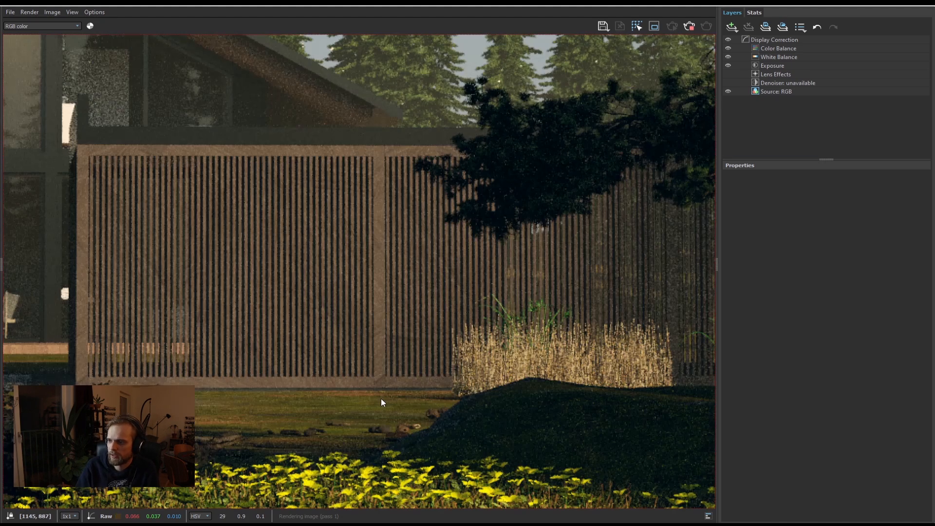
scroll(344, 429, "down", 2)
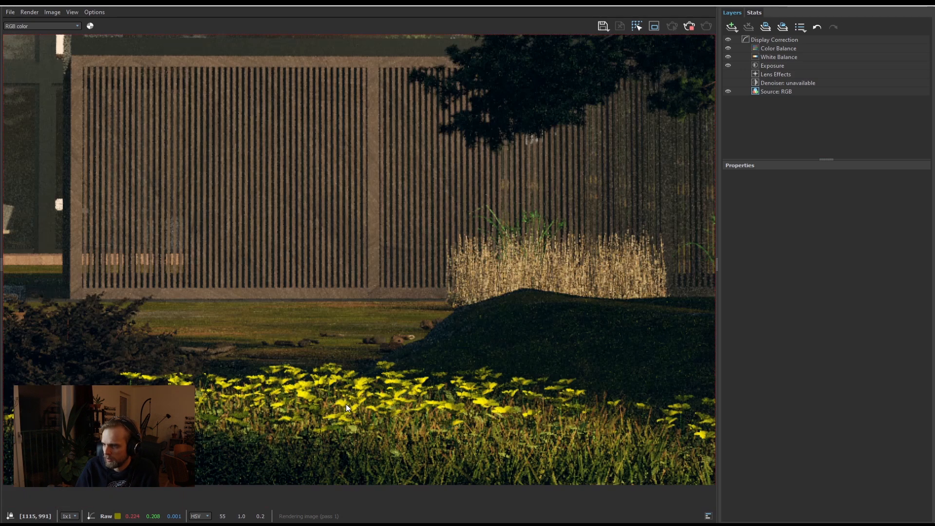
scroll(341, 374, "down", 2)
middle_click_drag(226, 211, 435, 264)
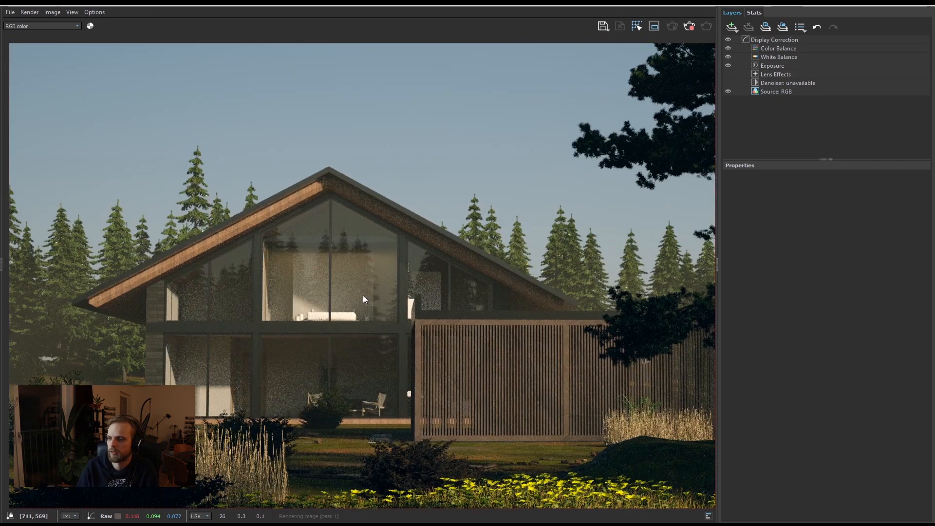
double_click(396, 298)
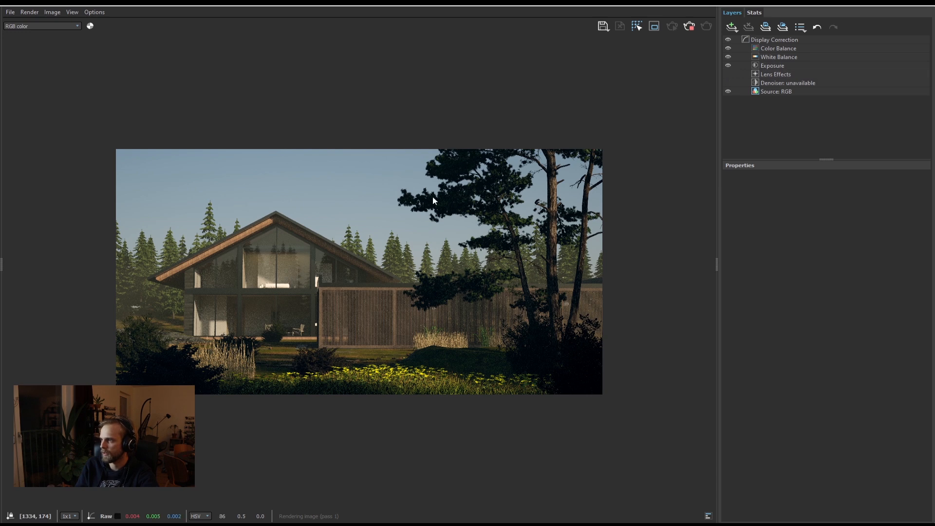
Enable the Lens Effects bloom/glare with an intensity of 10 and a size of about 37.7, judging the bright lampshade beside the slatted wall
scroll(323, 254, "up", 3)
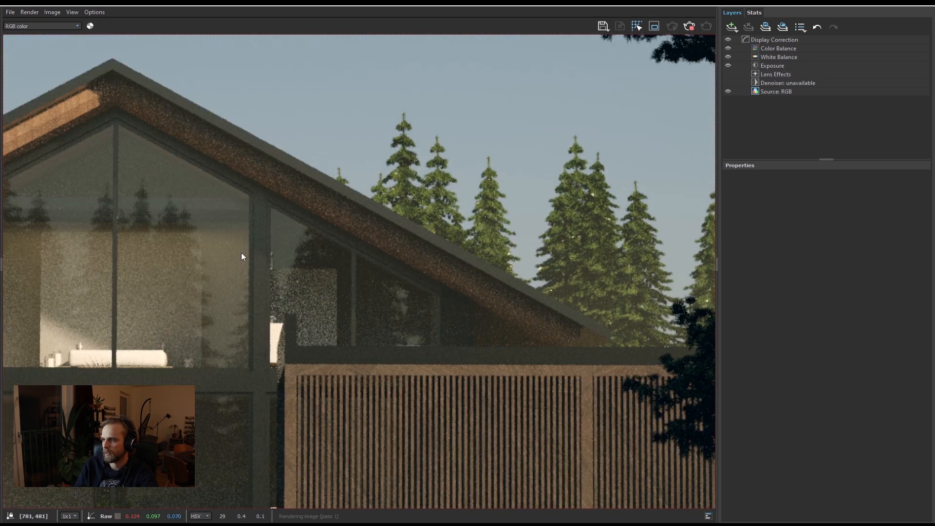
scroll(237, 251, "down", 2)
scroll(387, 320, "up", 2)
scroll(426, 220, "up", 3)
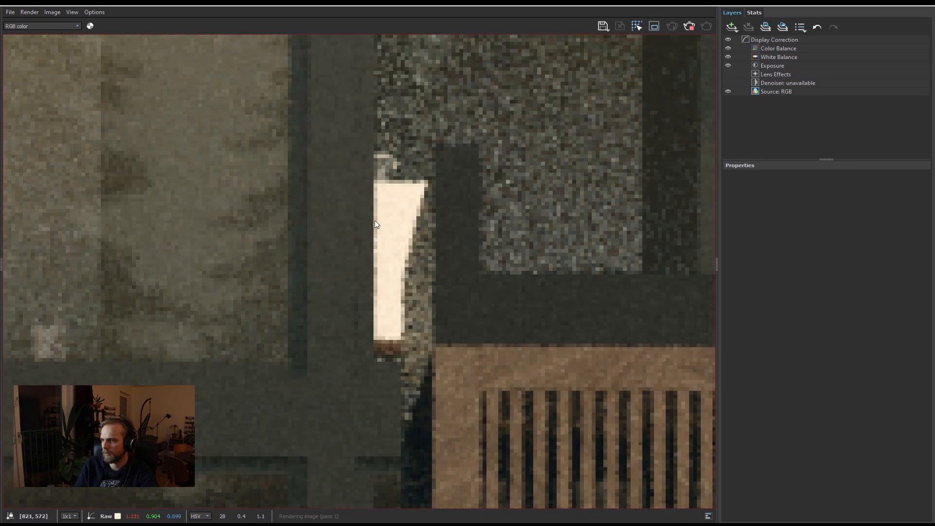
left_click(793, 73)
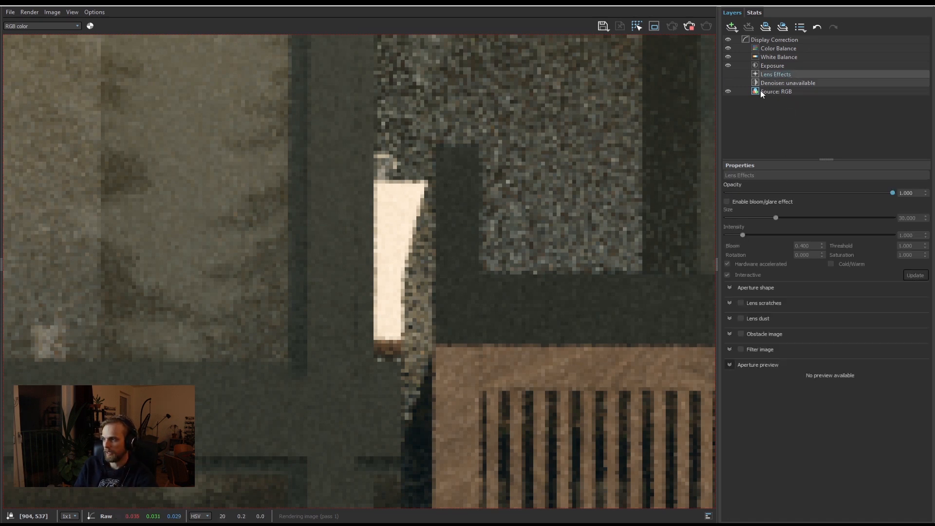
left_click(727, 201)
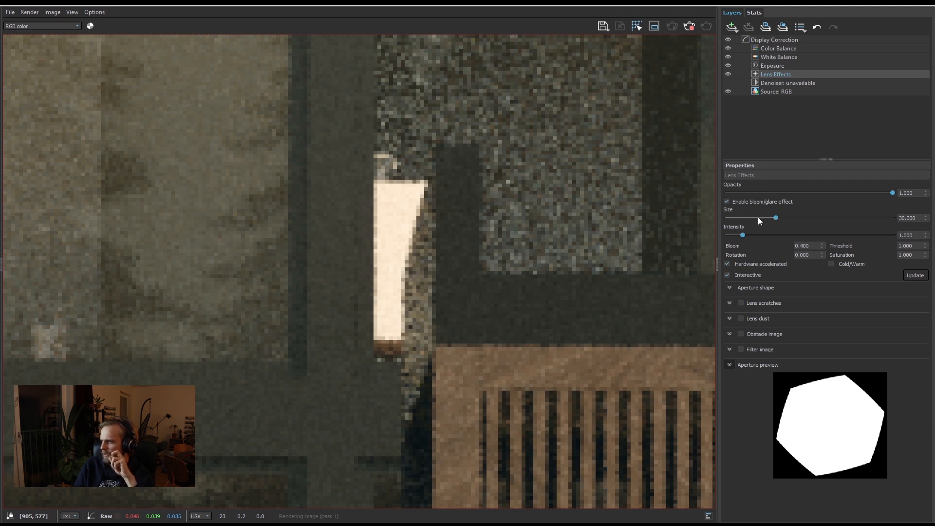
left_click_drag(794, 236, 852, 242)
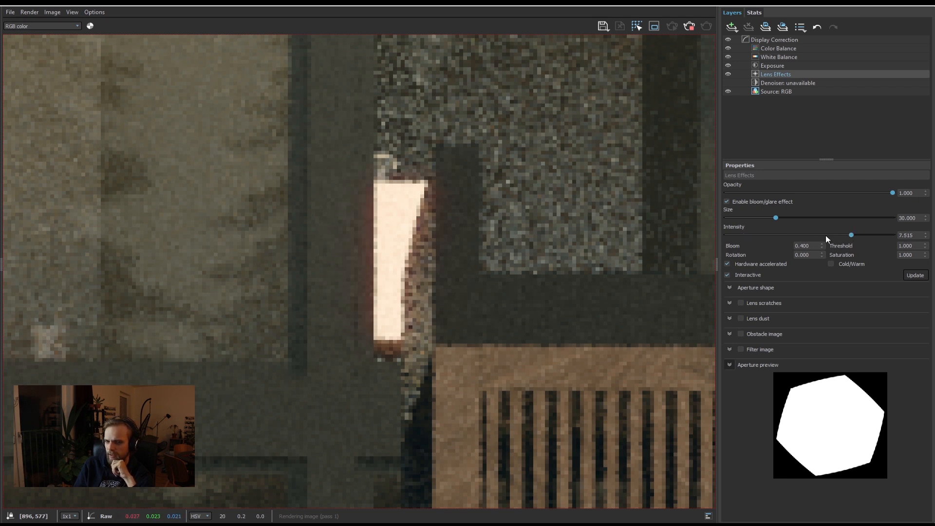
left_click(876, 235)
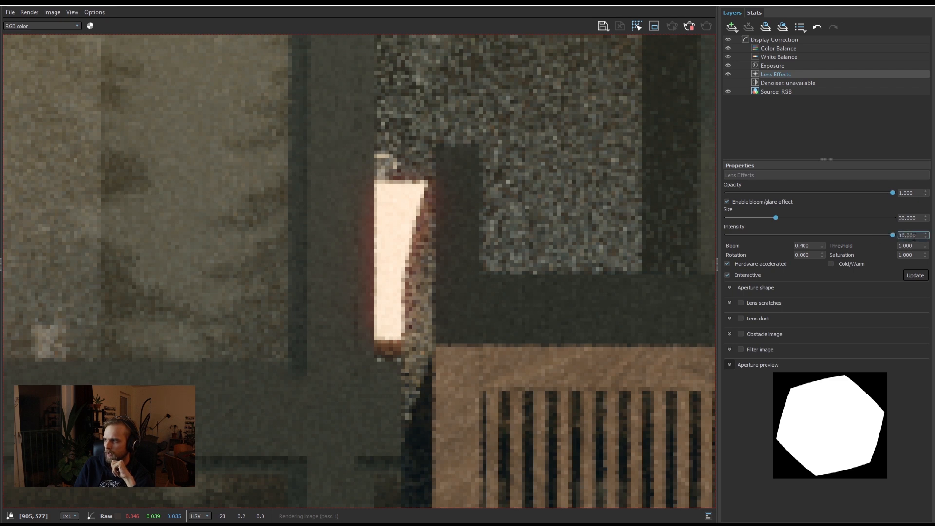
left_click_drag(772, 220, 789, 219)
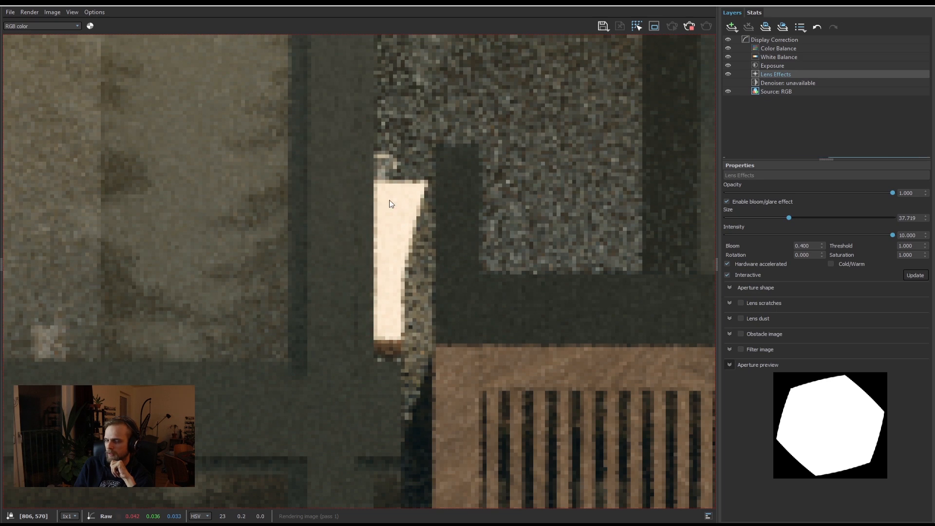
Set the Lens Effects threshold to 0.5, judging the glow around the bright white object upstairs and across the whole house
scroll(353, 295, "down", 5)
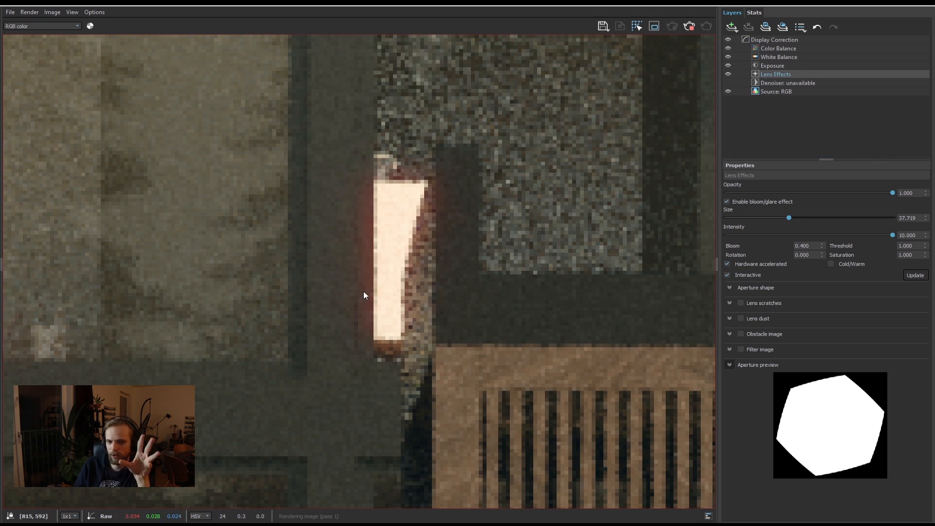
scroll(272, 298, "up", 5)
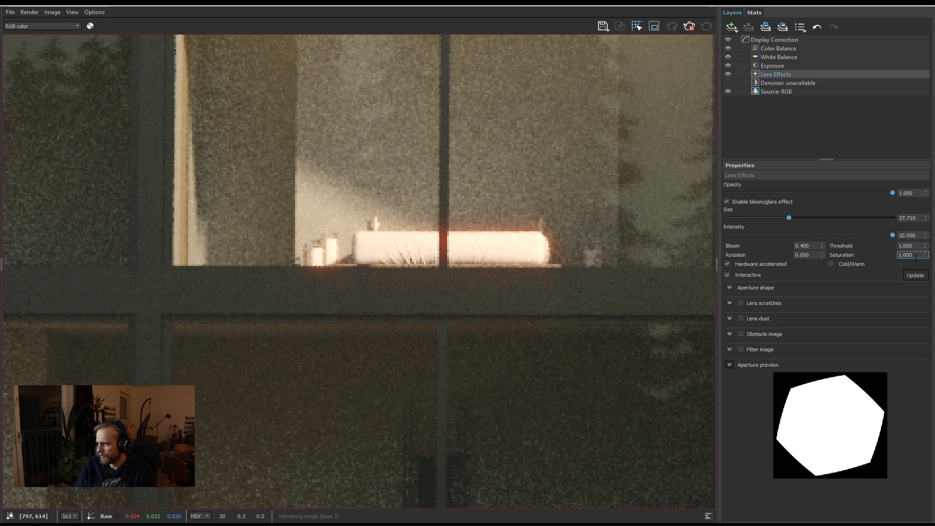
left_click_drag(916, 247, 863, 248)
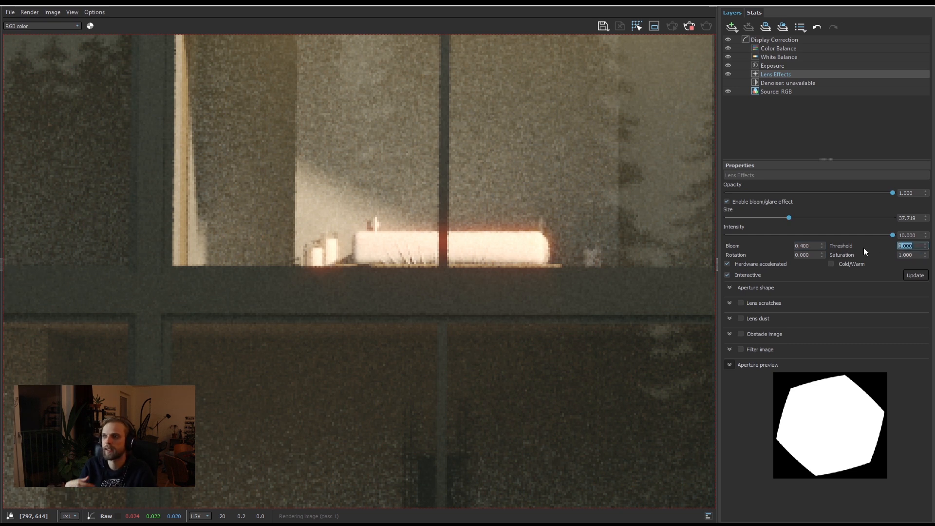
type("0.5")
key("Return")
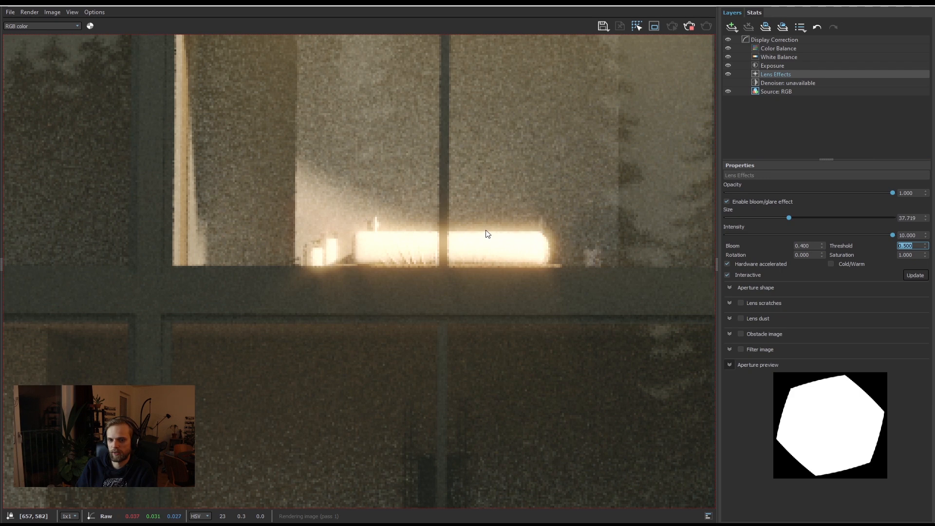
scroll(513, 284, "down", 2)
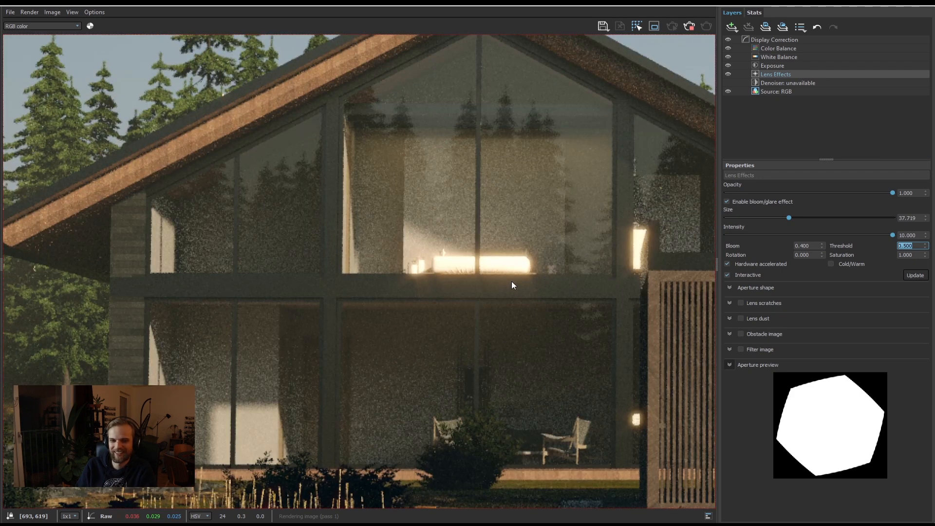
scroll(532, 286, "down", 2)
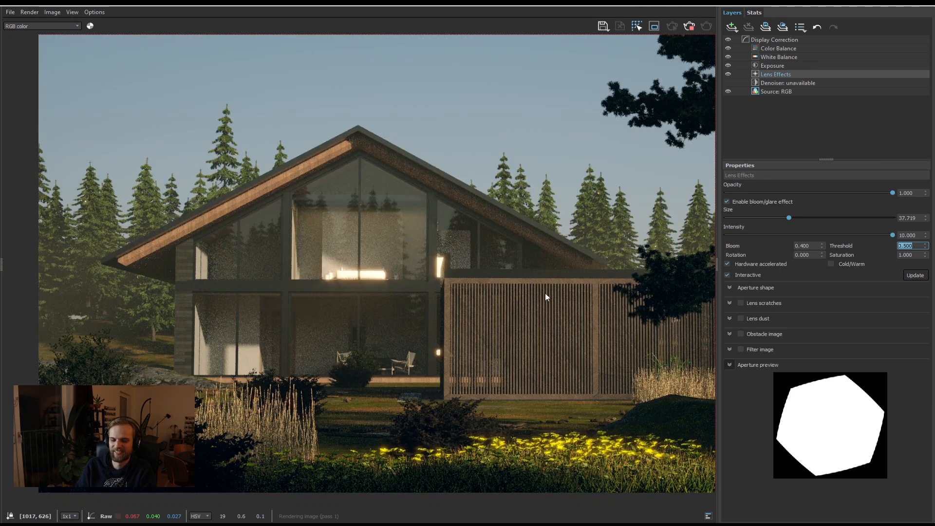
Set the Lens Effects intensity to 1 and size to 10, and dismiss the camera's file window
scroll(441, 366, "up", 2)
left_click_drag(324, 245, 433, 320)
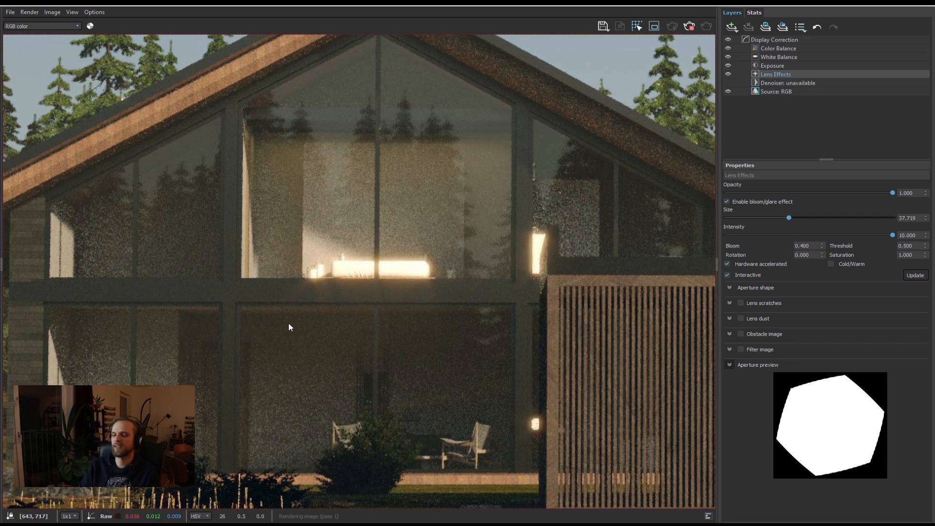
left_click(754, 234)
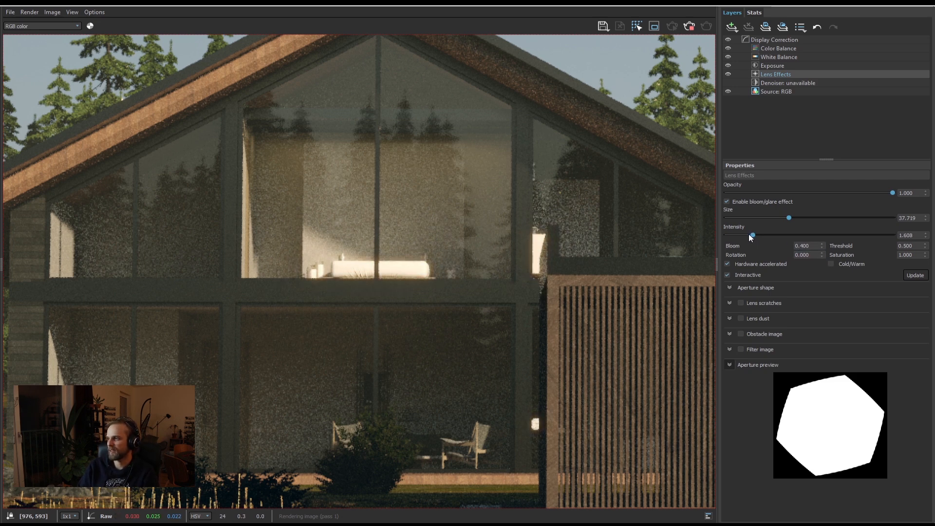
left_click_drag(918, 236, 849, 217)
type("1")
type("10")
key("Return")
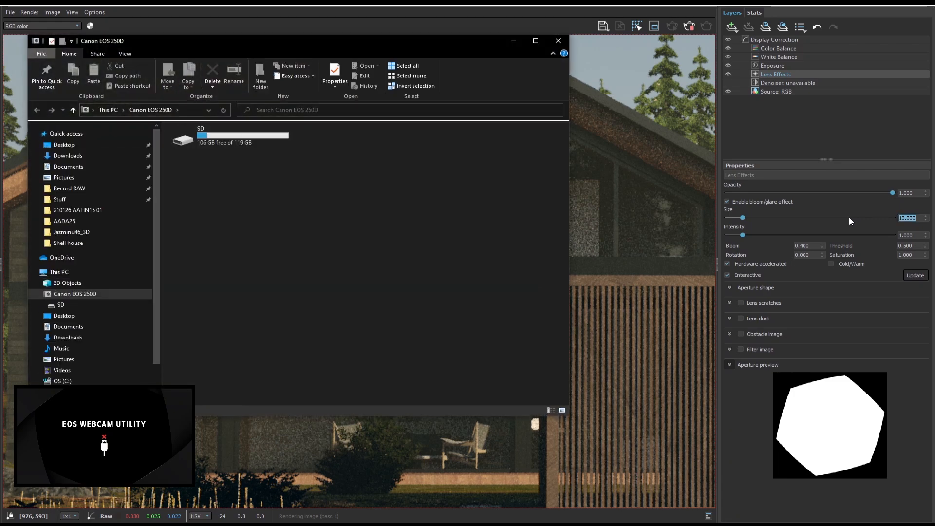
left_click(559, 43)
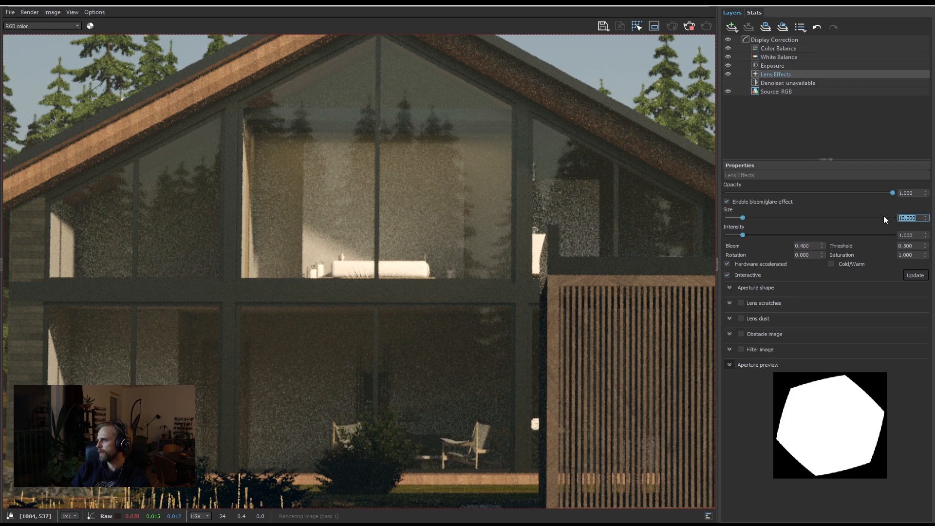
Check the subtle glow on the bright objects behind the gable glazing, and enable lens scratches for the Lens Effects
scroll(352, 278, "up", 4)
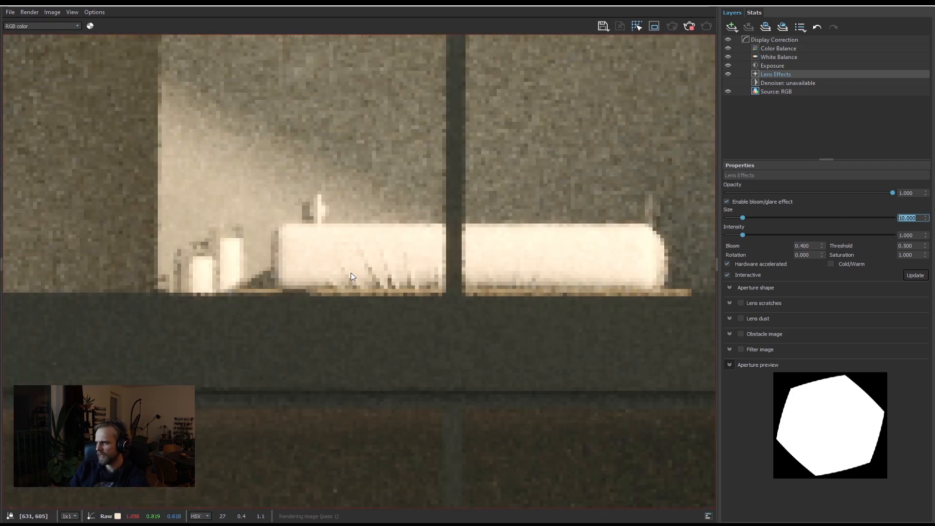
scroll(358, 246, "down", 3)
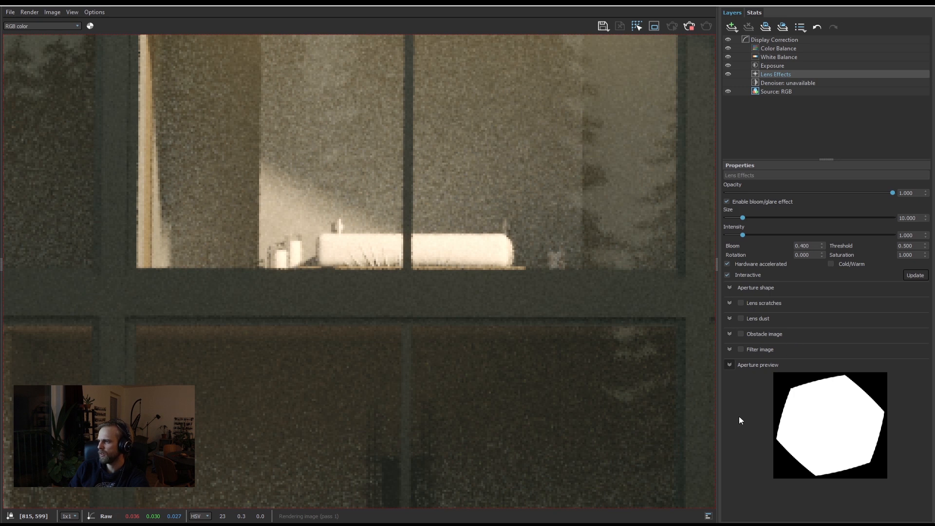
scroll(435, 272, "down", 5)
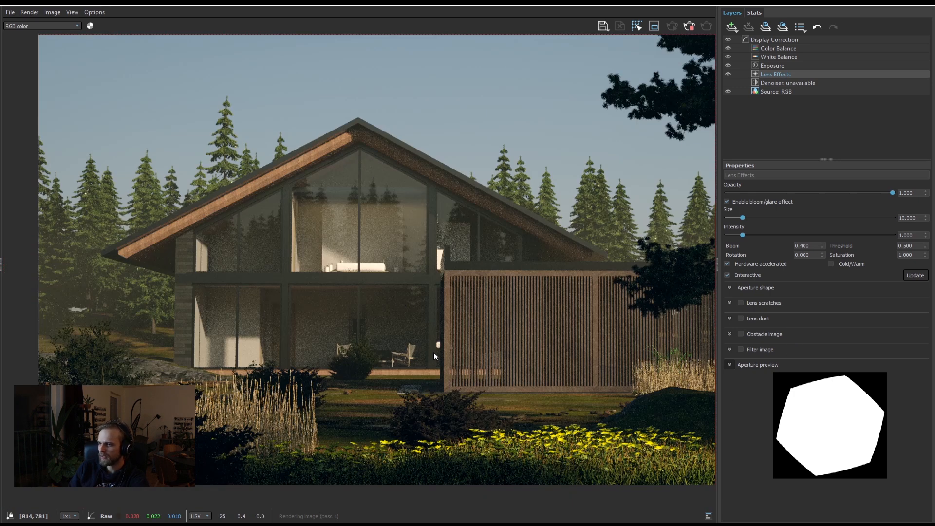
scroll(434, 352, "up", 3)
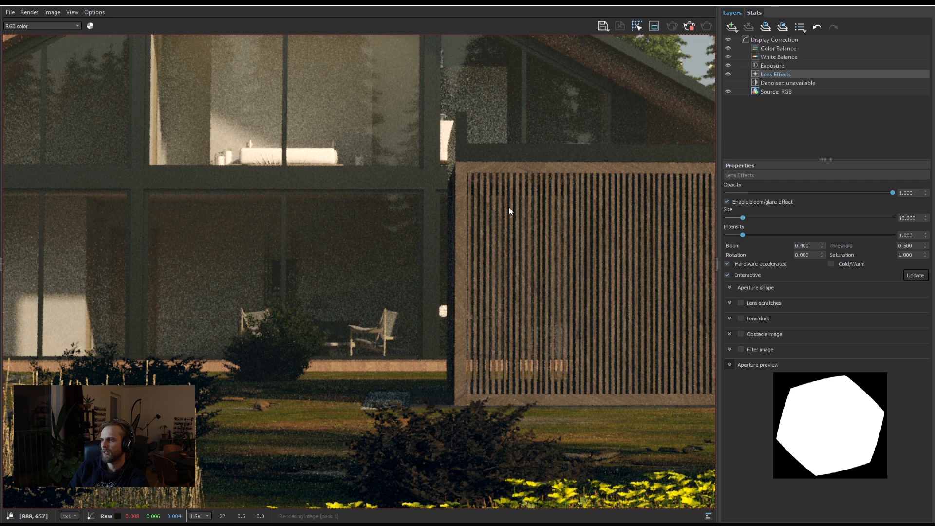
left_click_drag(468, 177, 506, 232)
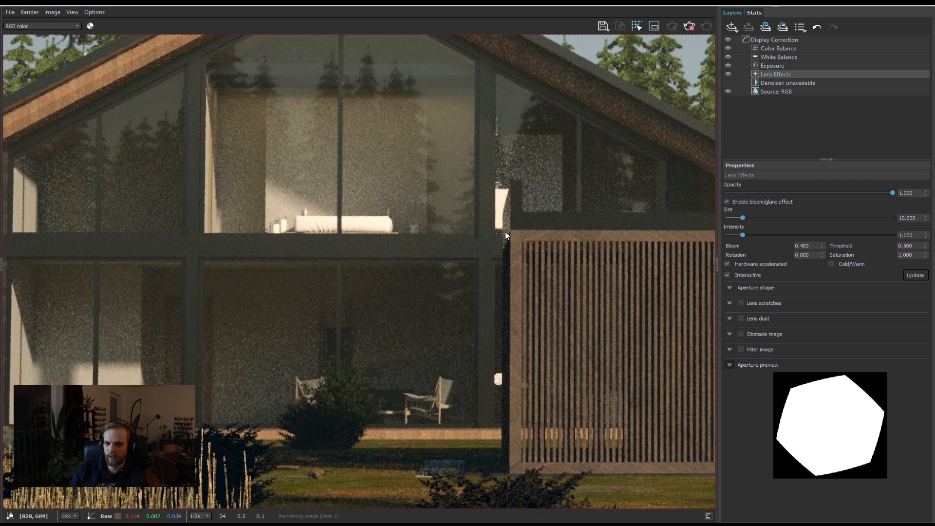
left_click(741, 303)
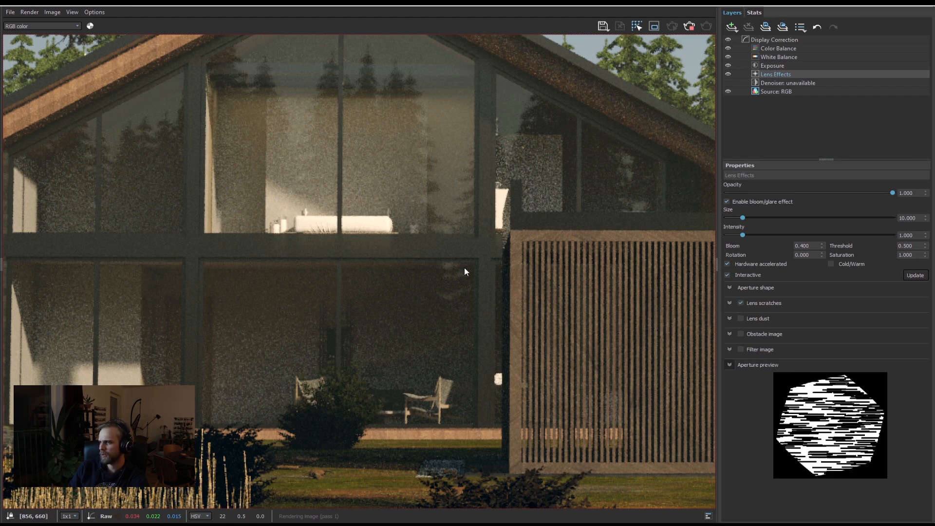
scroll(321, 226, "up", 2)
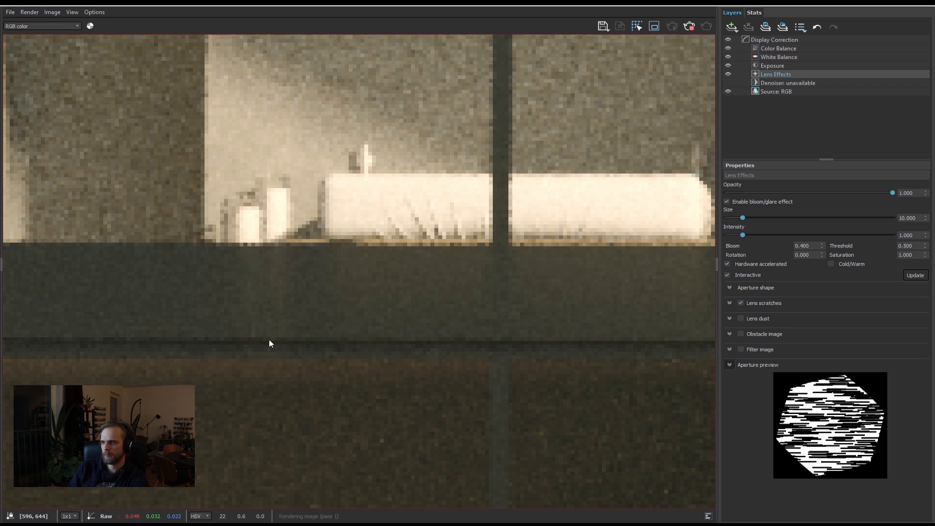
Raise the Lens Effects intensity to 10 to judge the scratch streaks around the bright objects in the upstairs window
left_click_drag(783, 235, 896, 235)
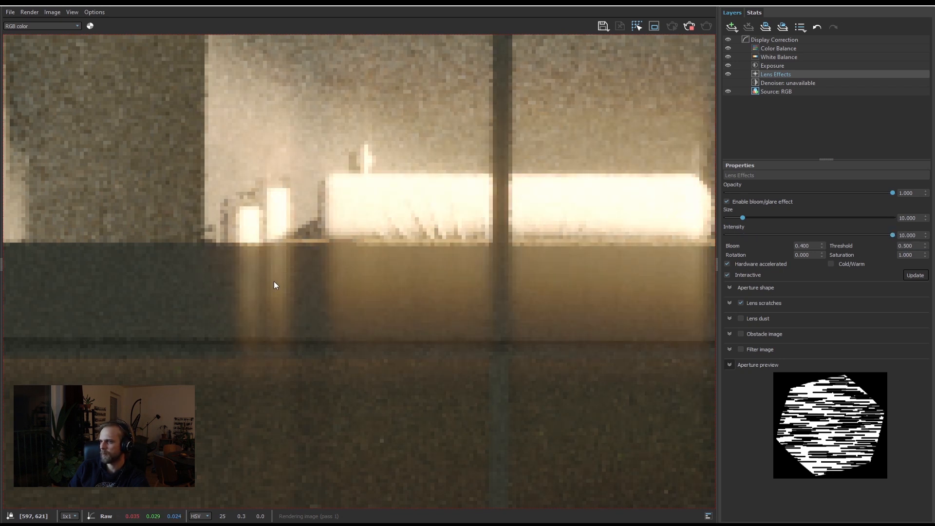
scroll(272, 285, "down", 3)
scroll(299, 336, "up", 2)
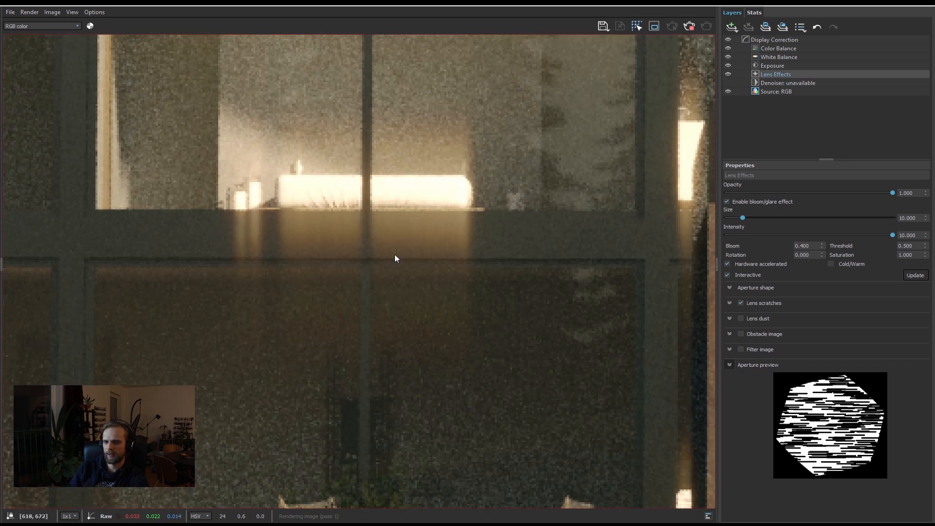
scroll(484, 284, "down", 2)
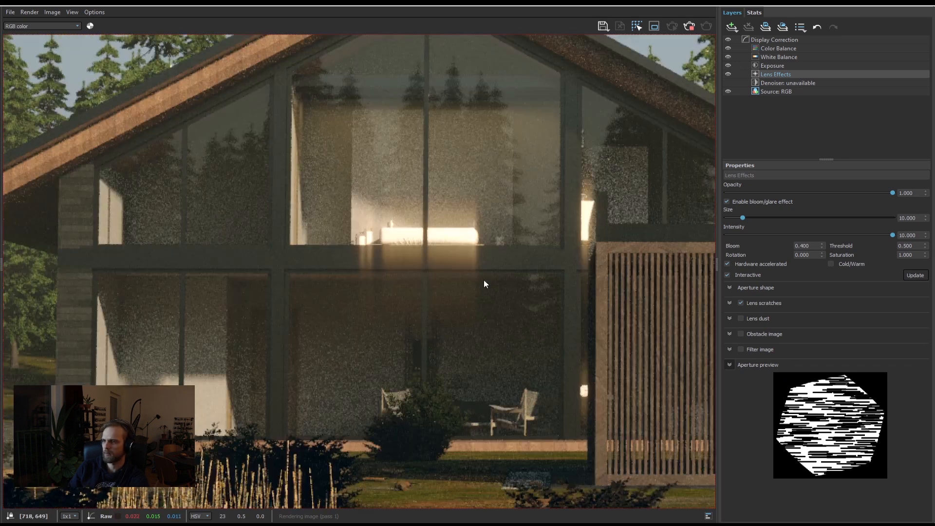
left_click_drag(595, 280, 498, 275)
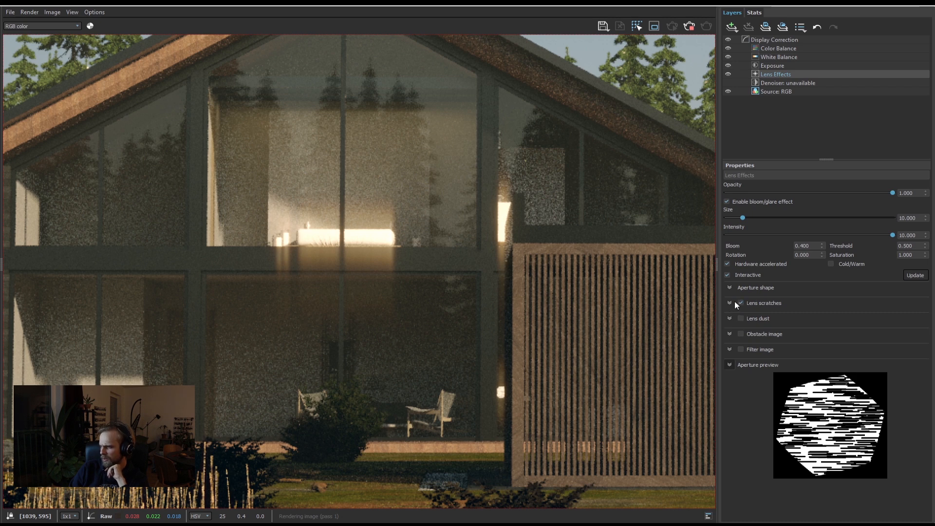
Lower the Lens Effects intensity to about 1.05, judging the effect on the house and the full image
left_click_drag(808, 235, 754, 237)
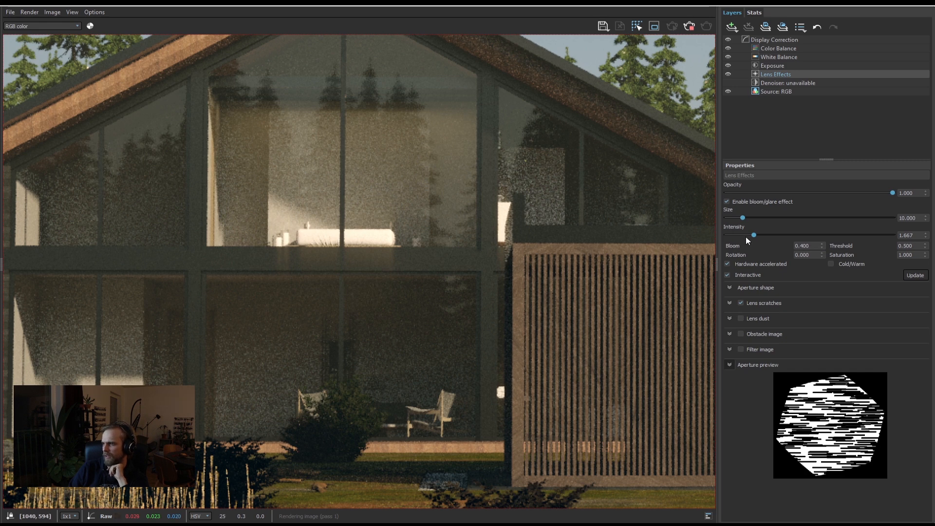
left_click_drag(752, 236, 756, 235)
scroll(295, 299, "down", 3)
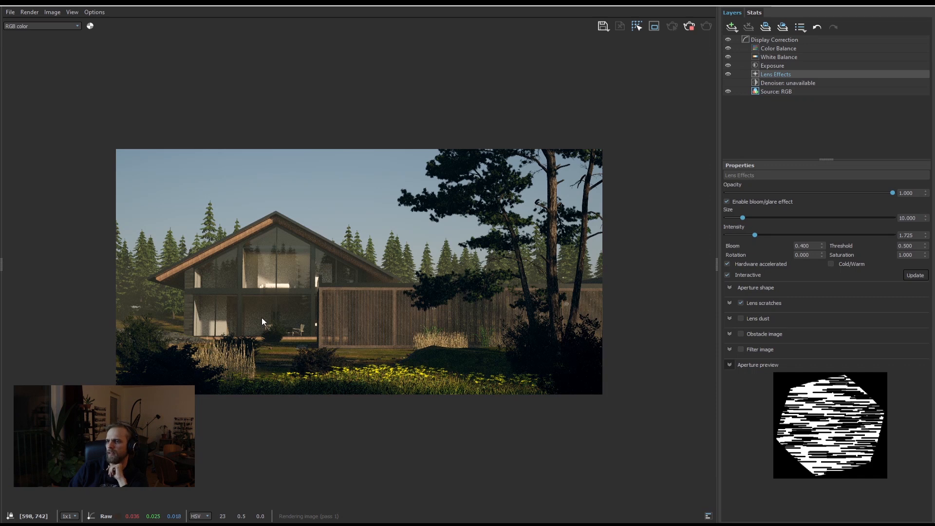
scroll(261, 318, "up", 2)
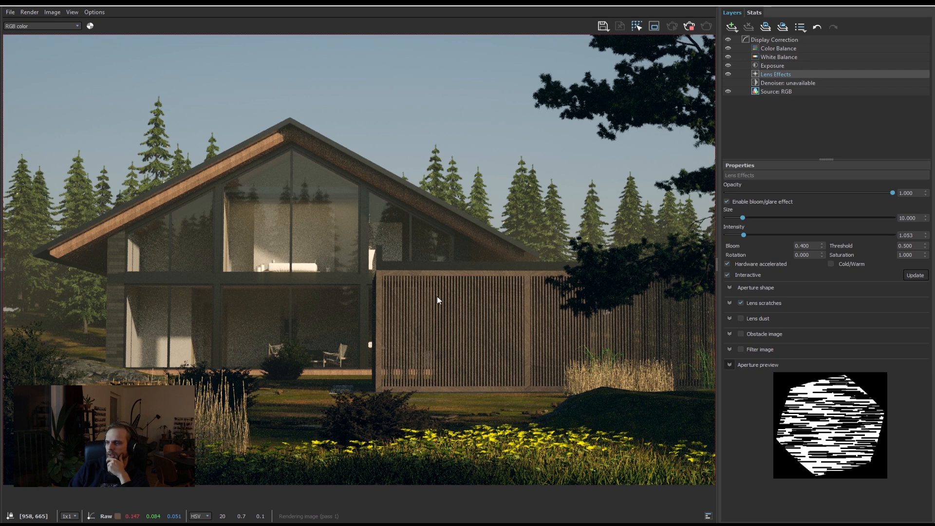
scroll(432, 298, "down", 1)
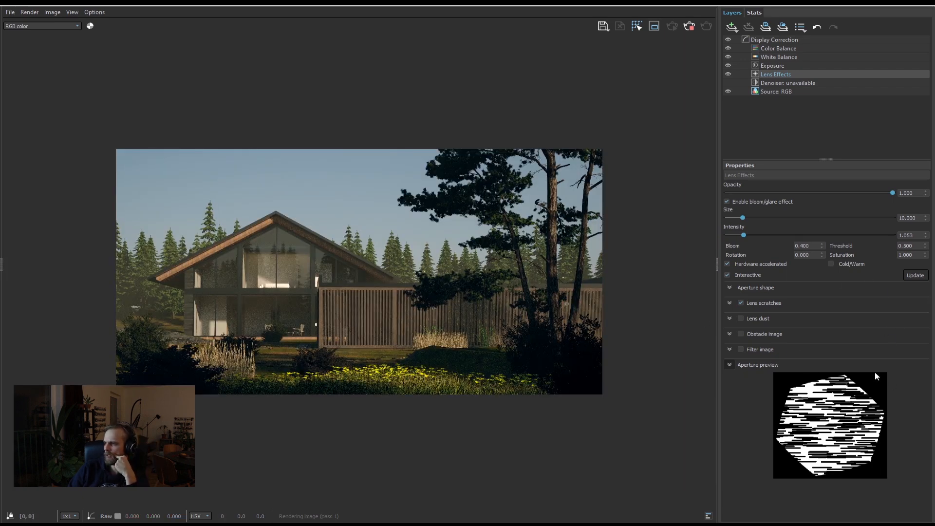
left_click(820, 247)
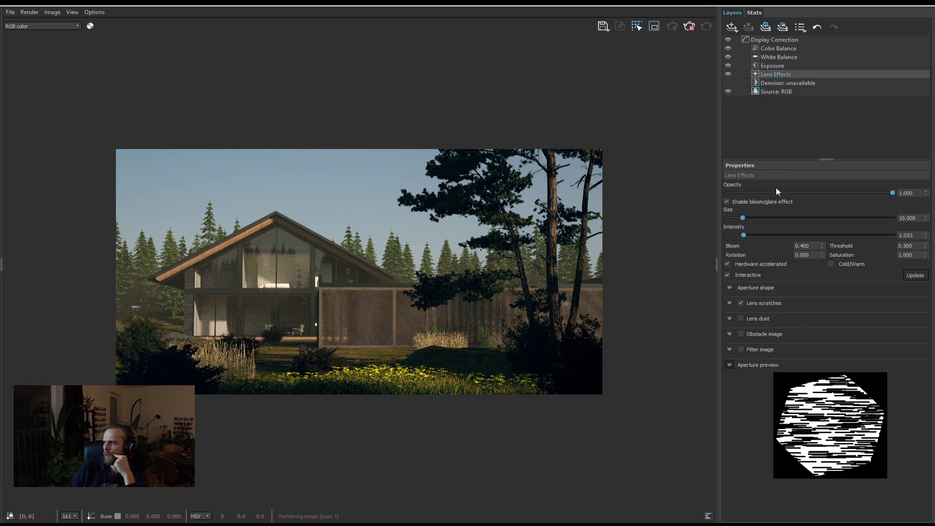